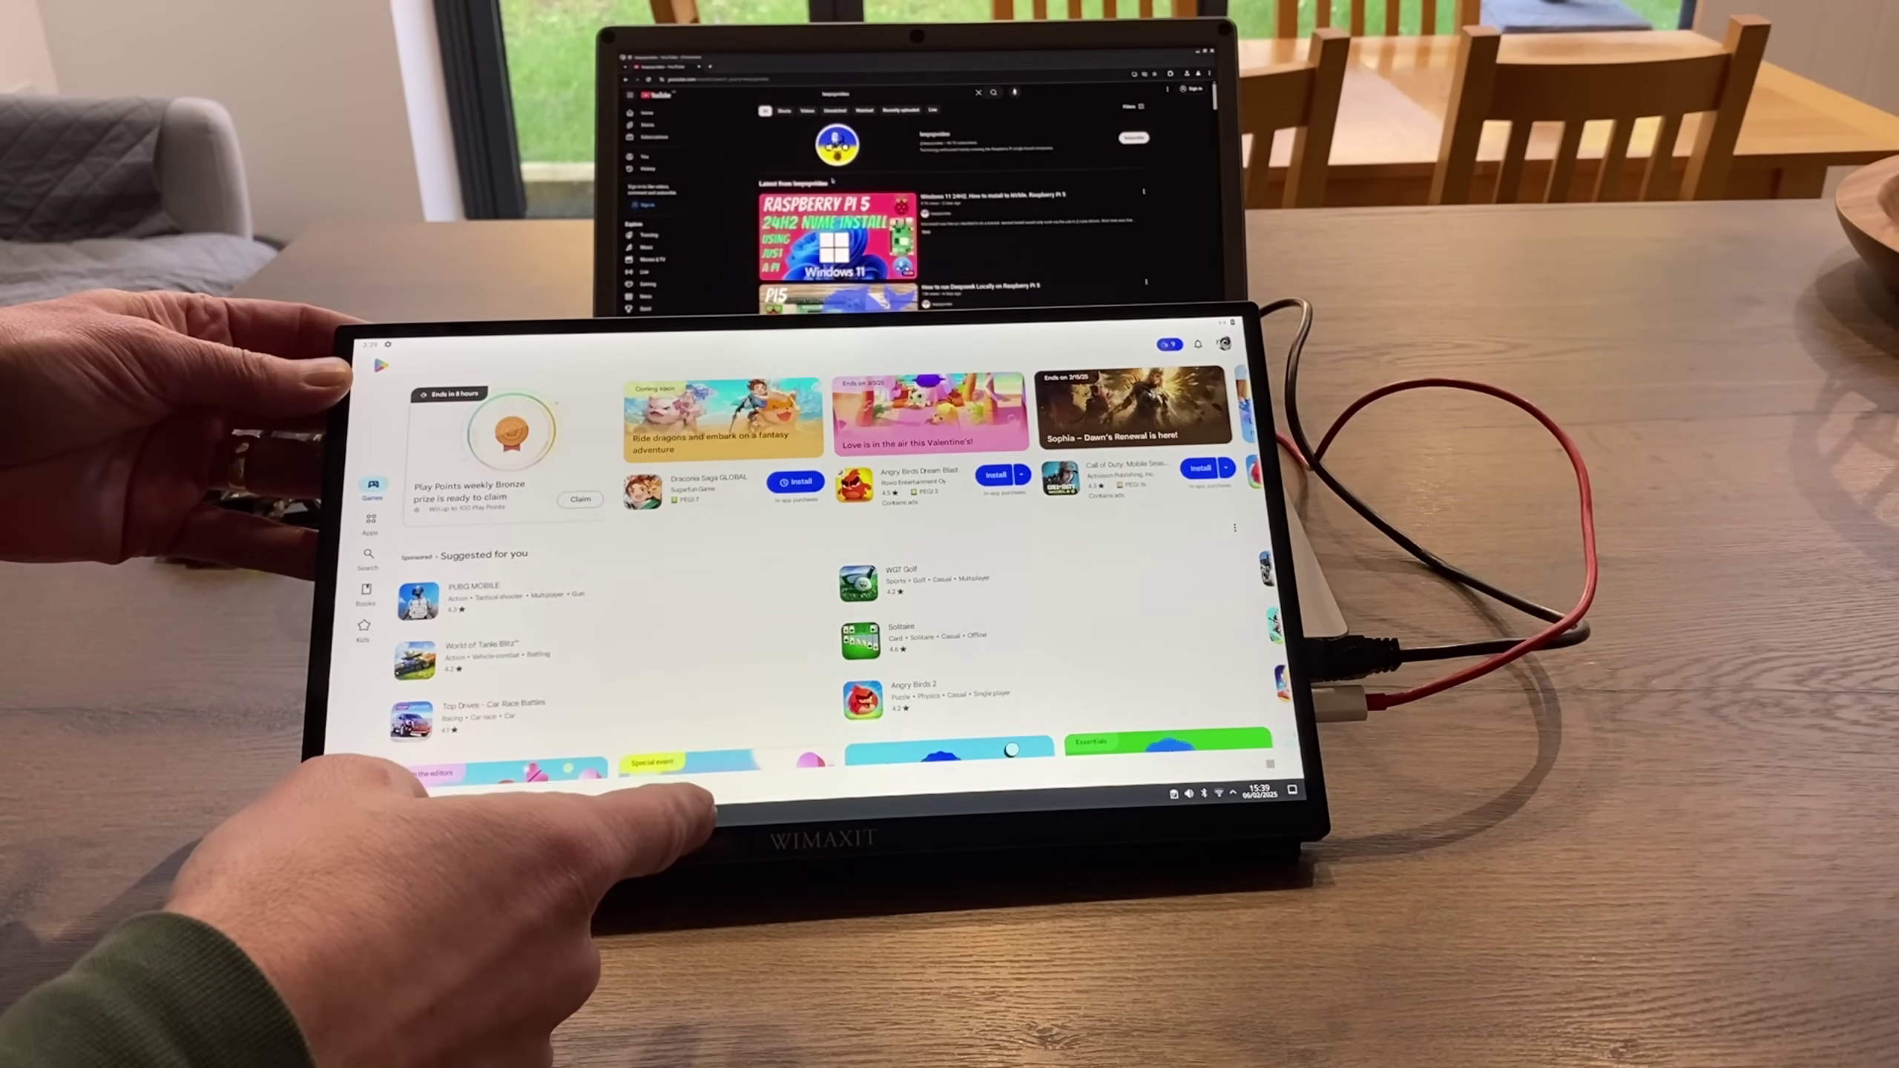
pyautogui.moveTo(763, 658); pyautogui.dragTo(467, 598)
pyautogui.moveTo(830, 628); pyautogui.dragTo(1197, 643)
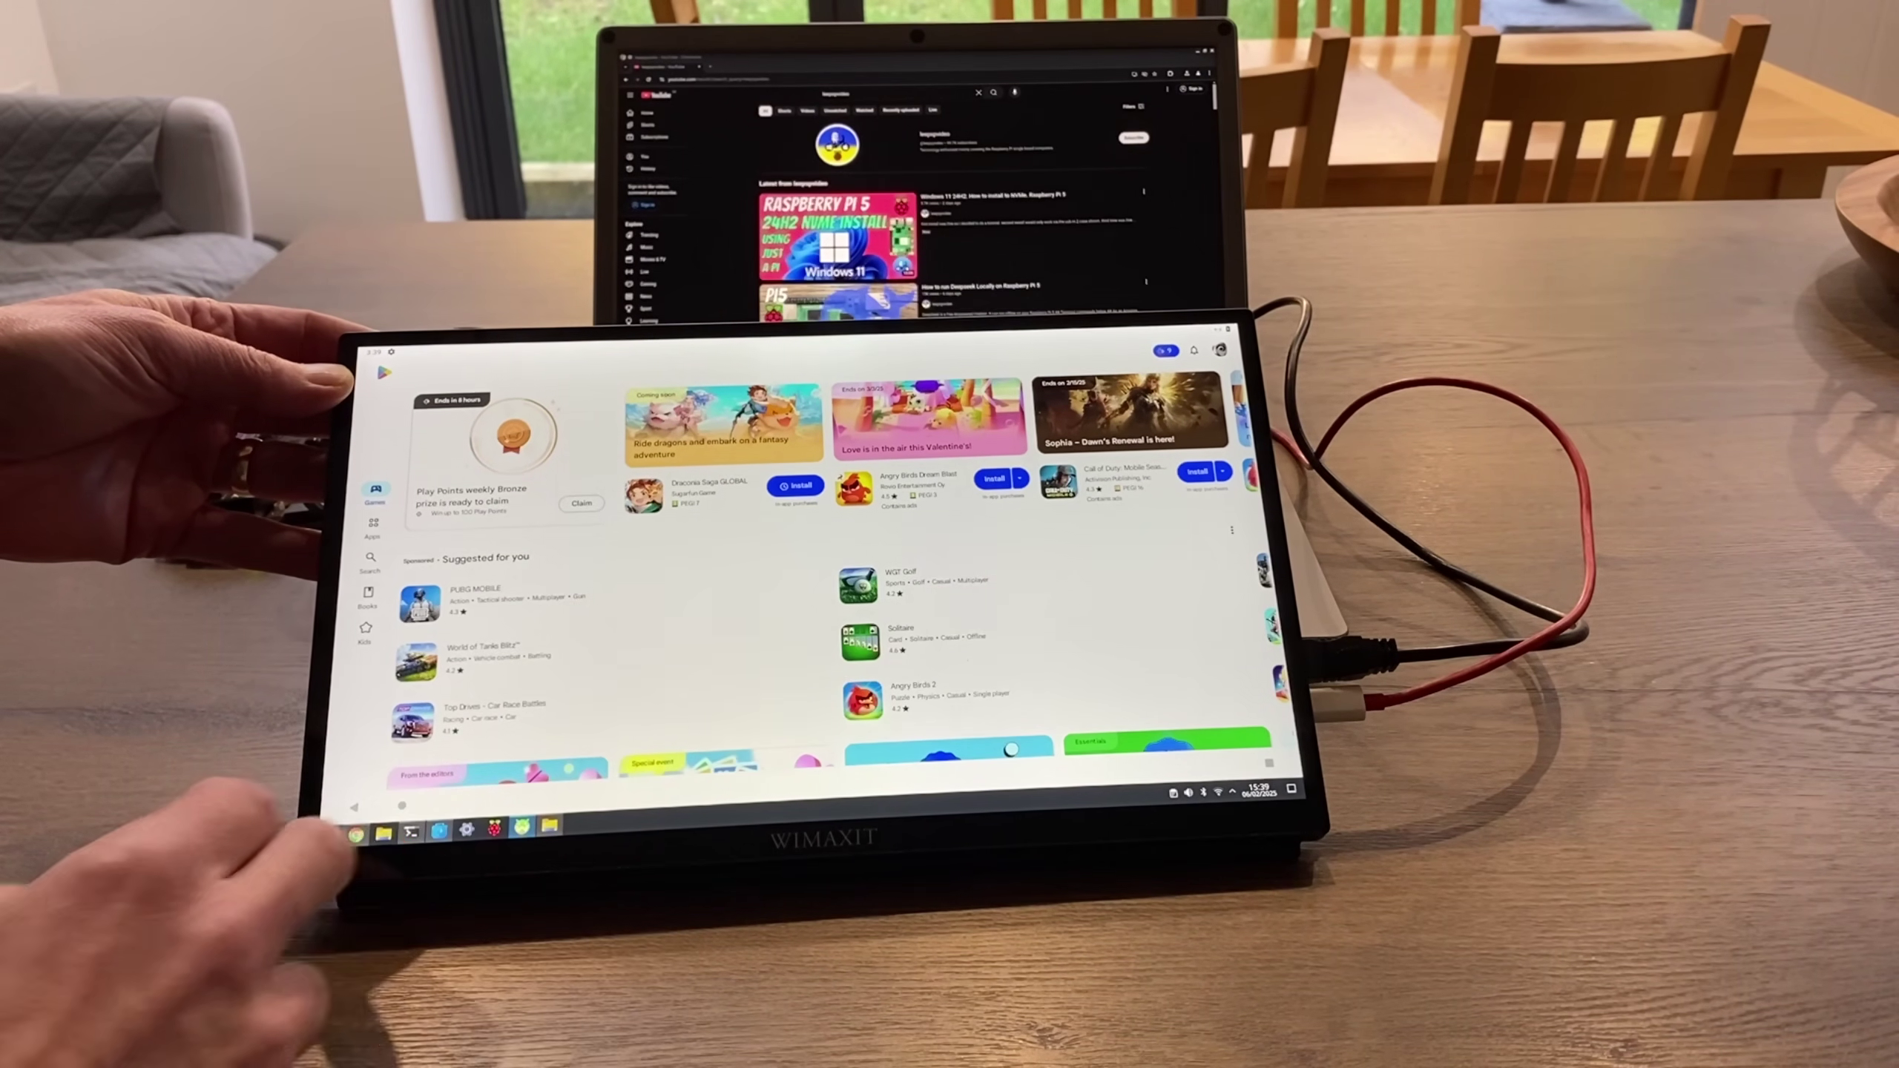
pyautogui.click(1268, 763)
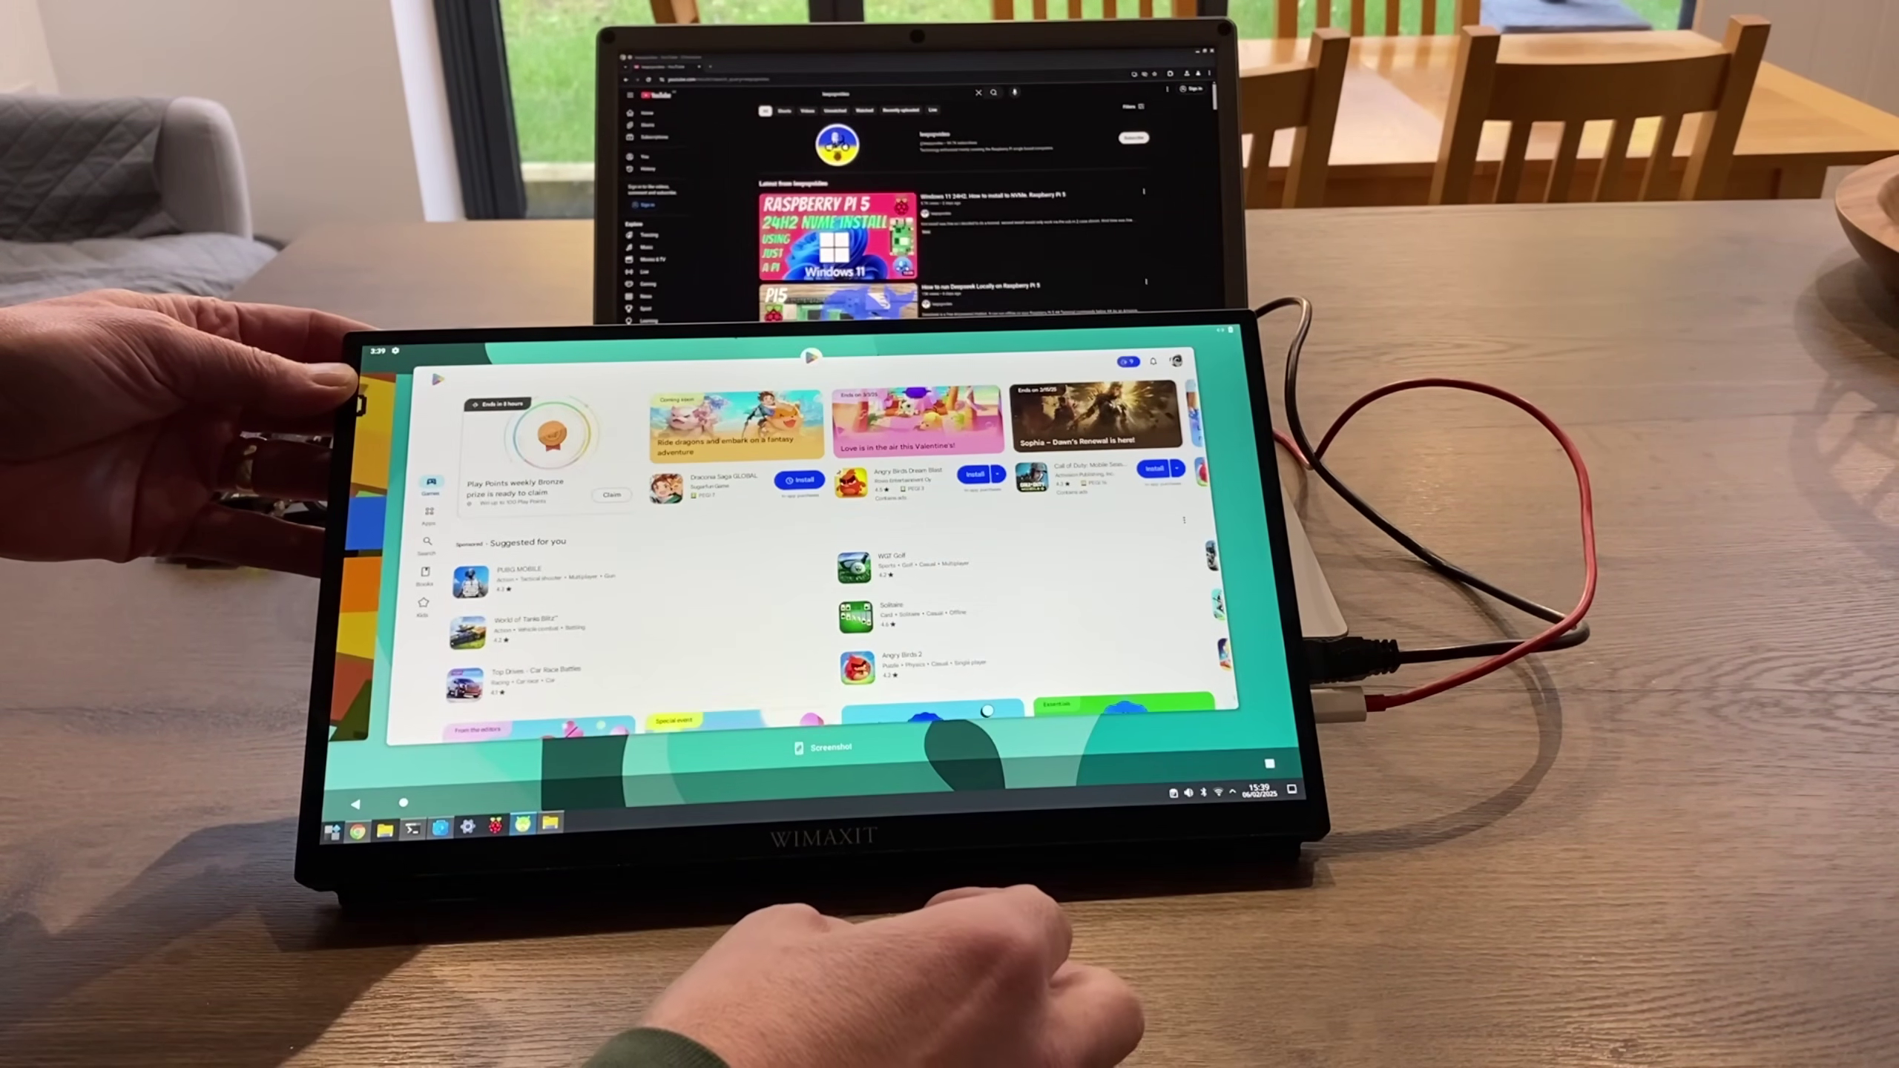
pyautogui.moveTo(755, 598); pyautogui.dragTo(777, 599)
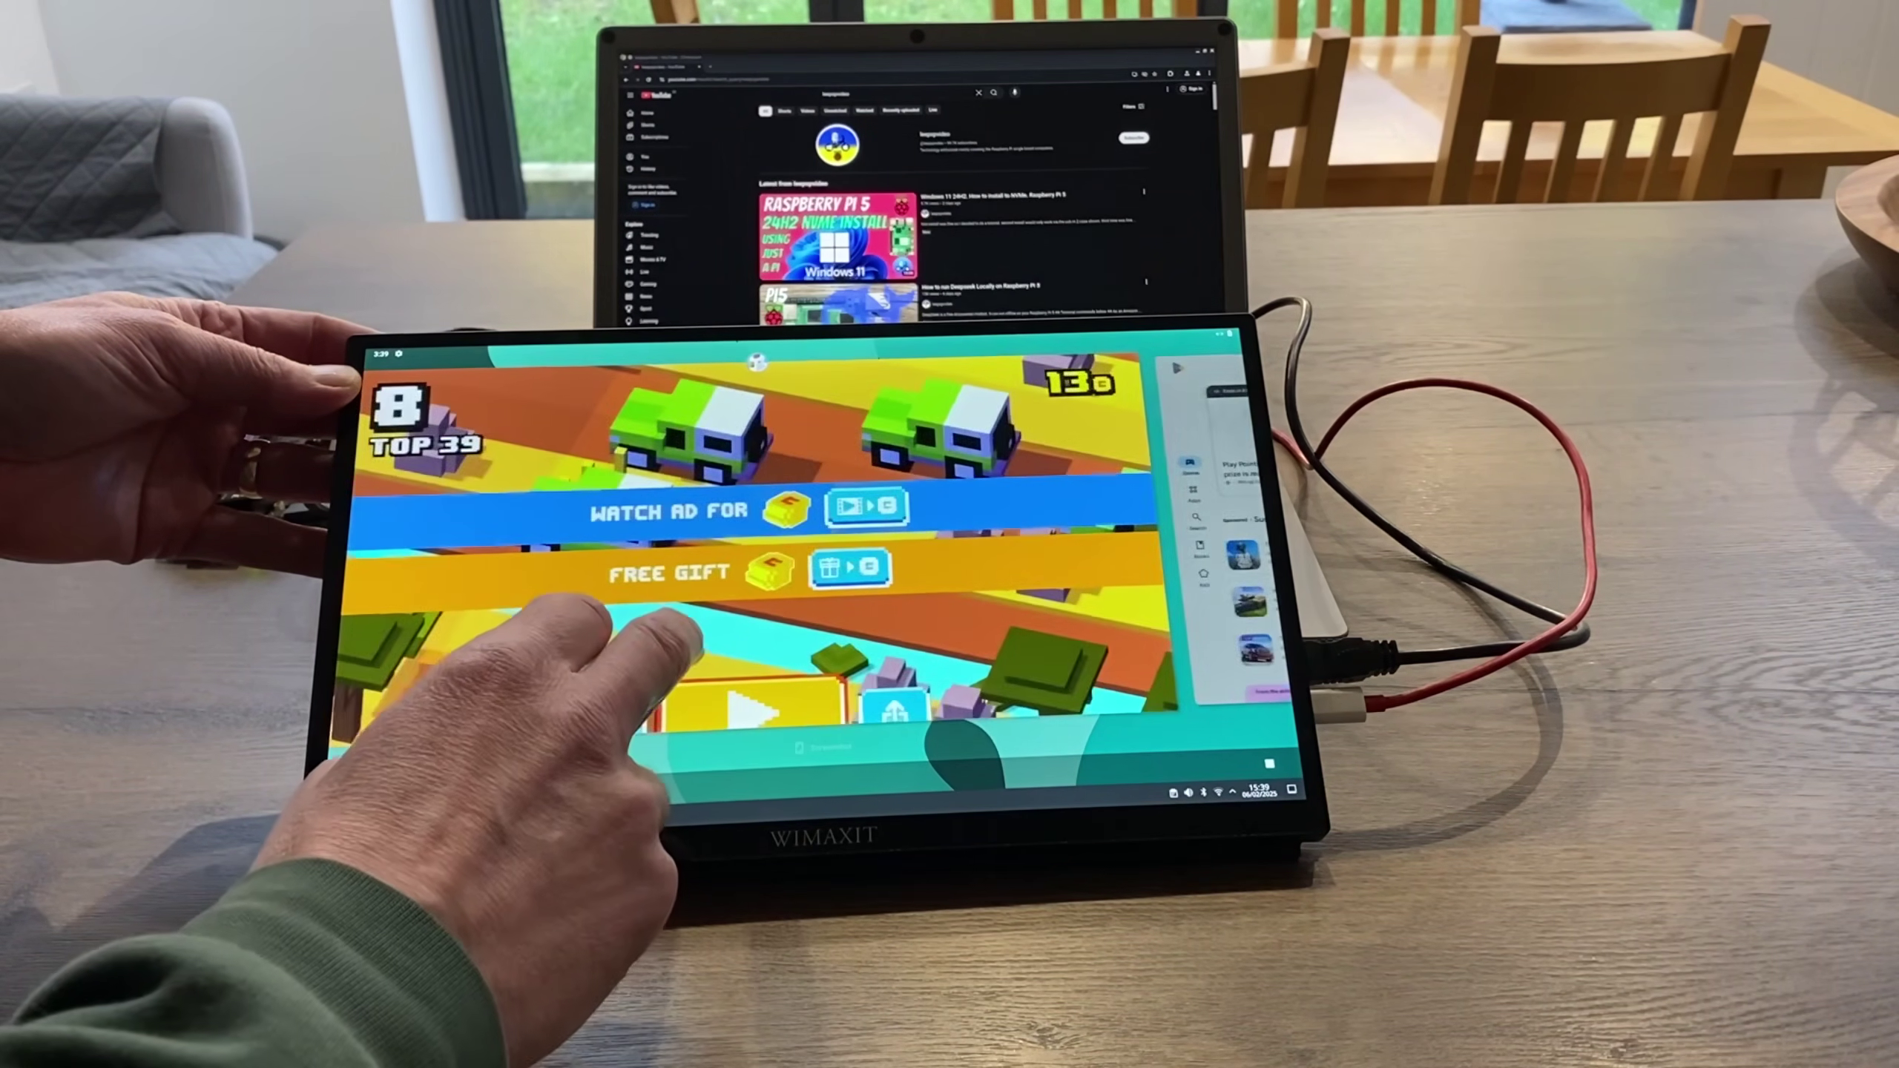
pyautogui.click(726, 605)
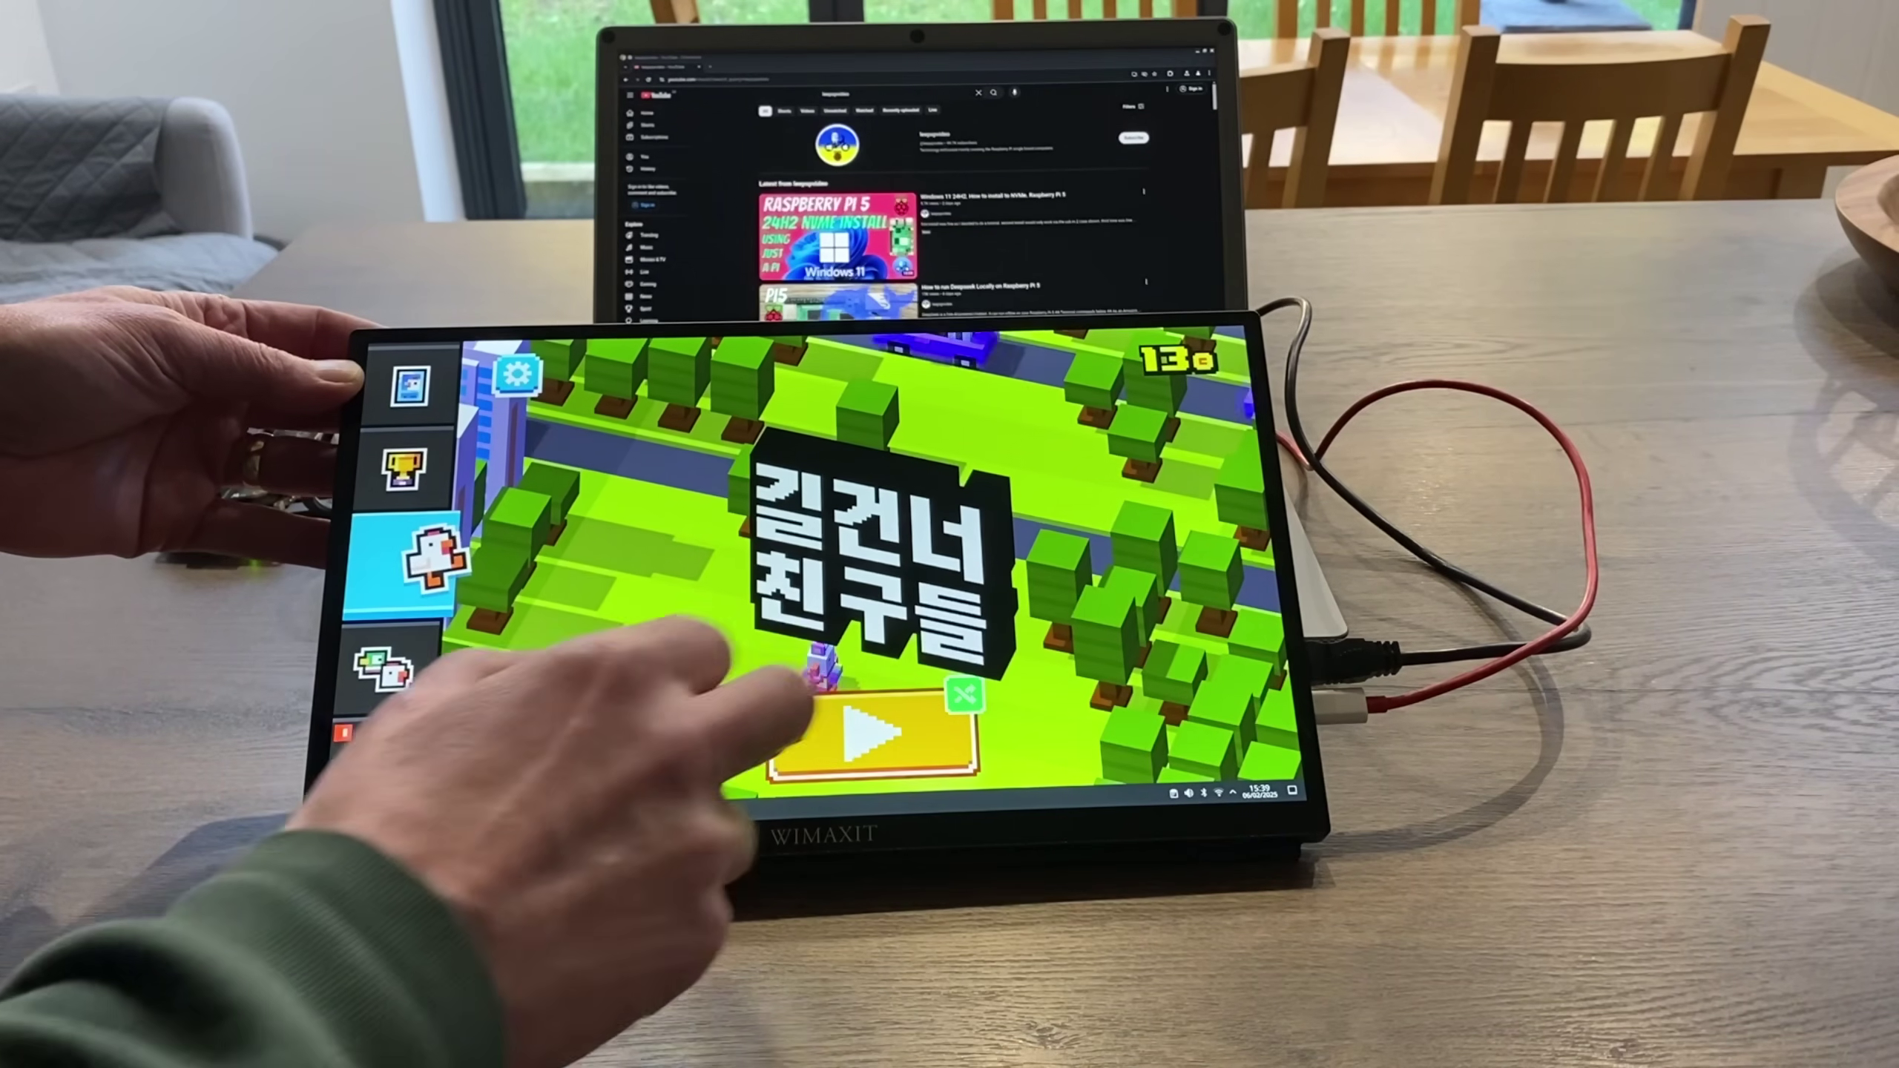
pyautogui.click(632, 718)
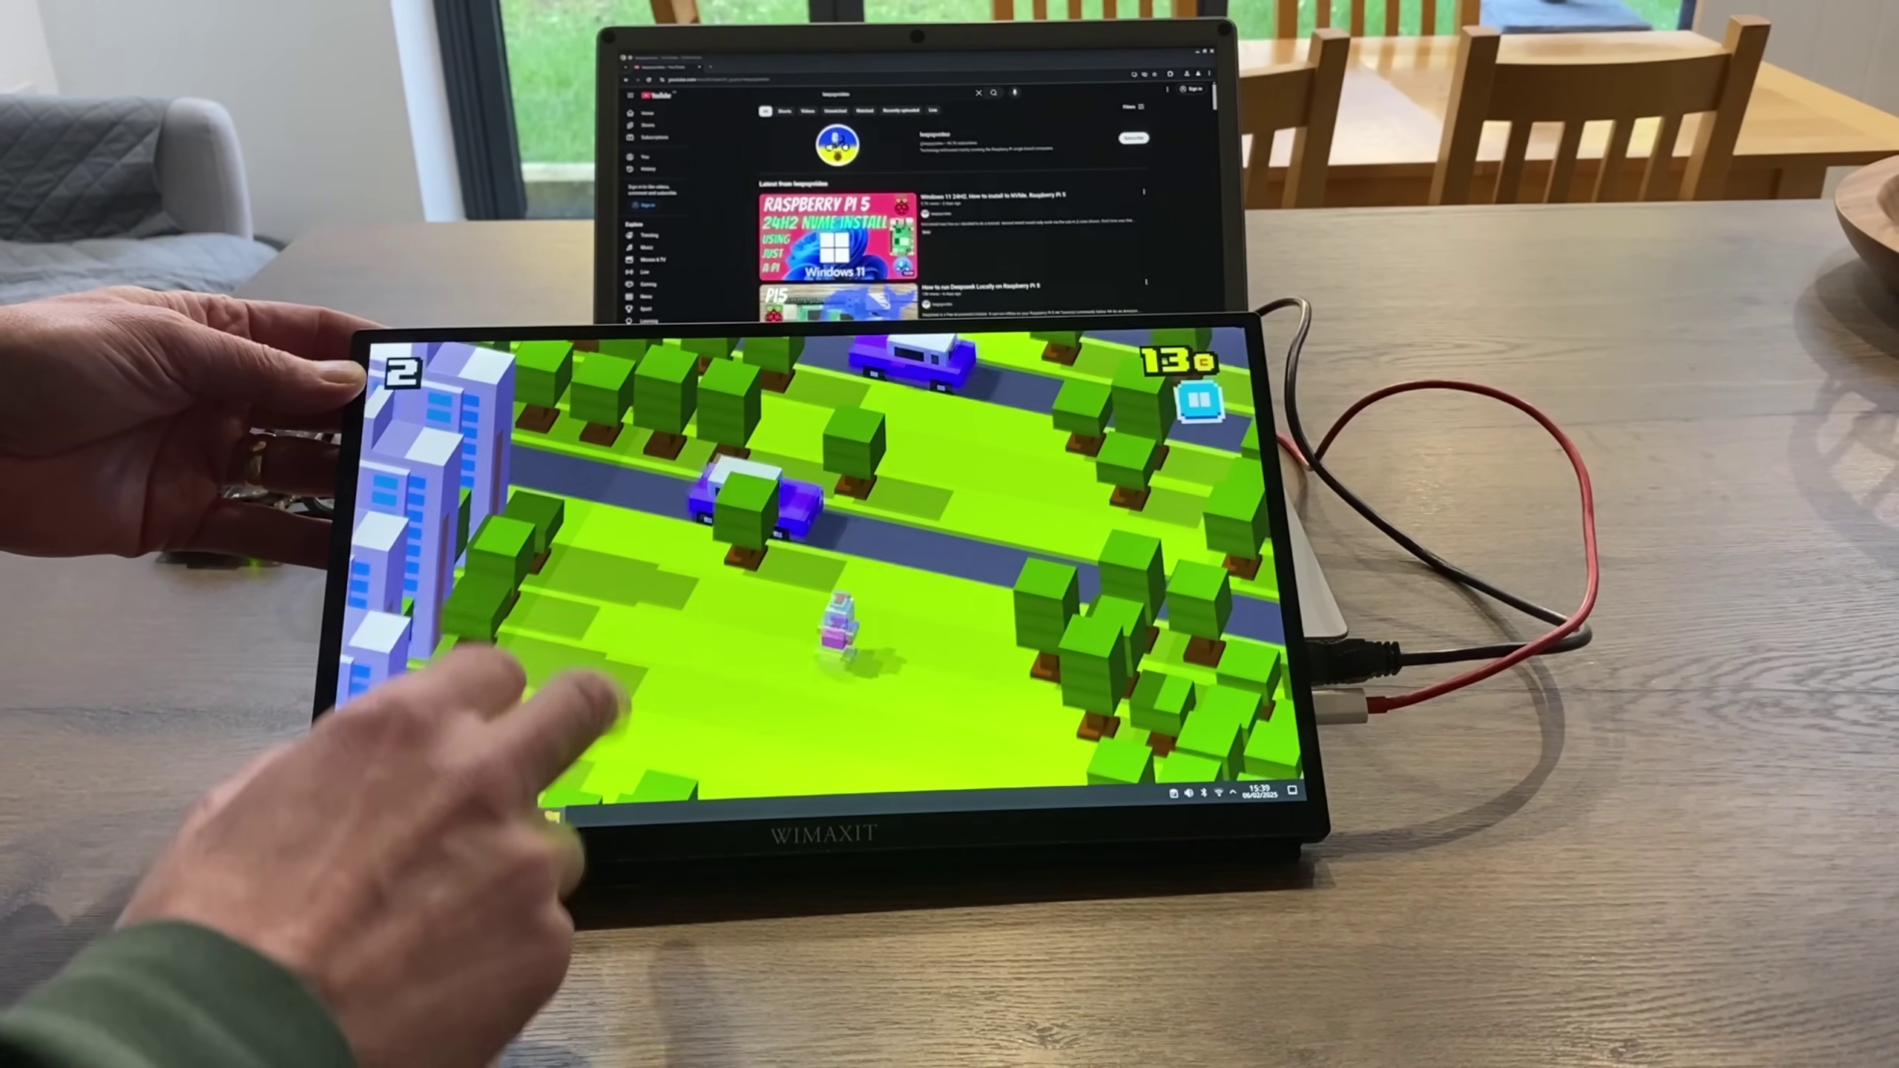
pyautogui.click(748, 747)
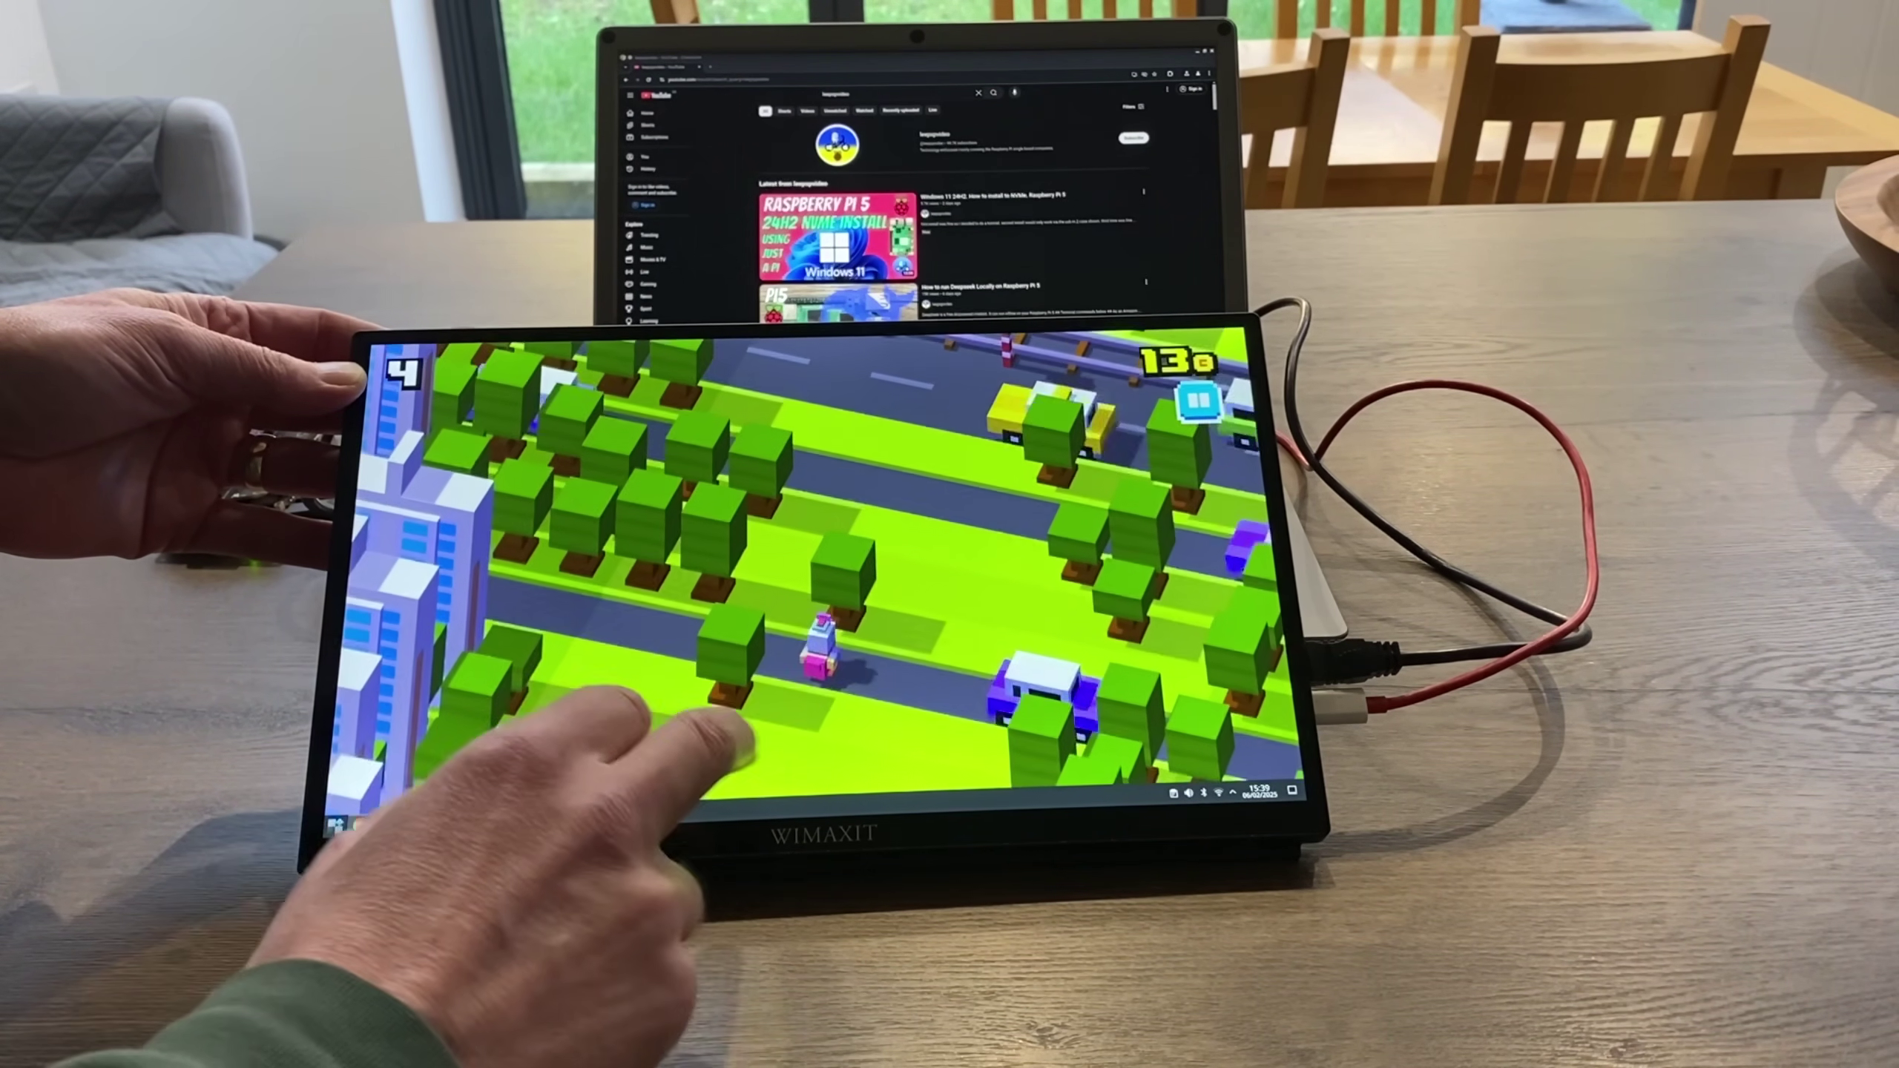
pyautogui.click(673, 674)
pyautogui.click(658, 733)
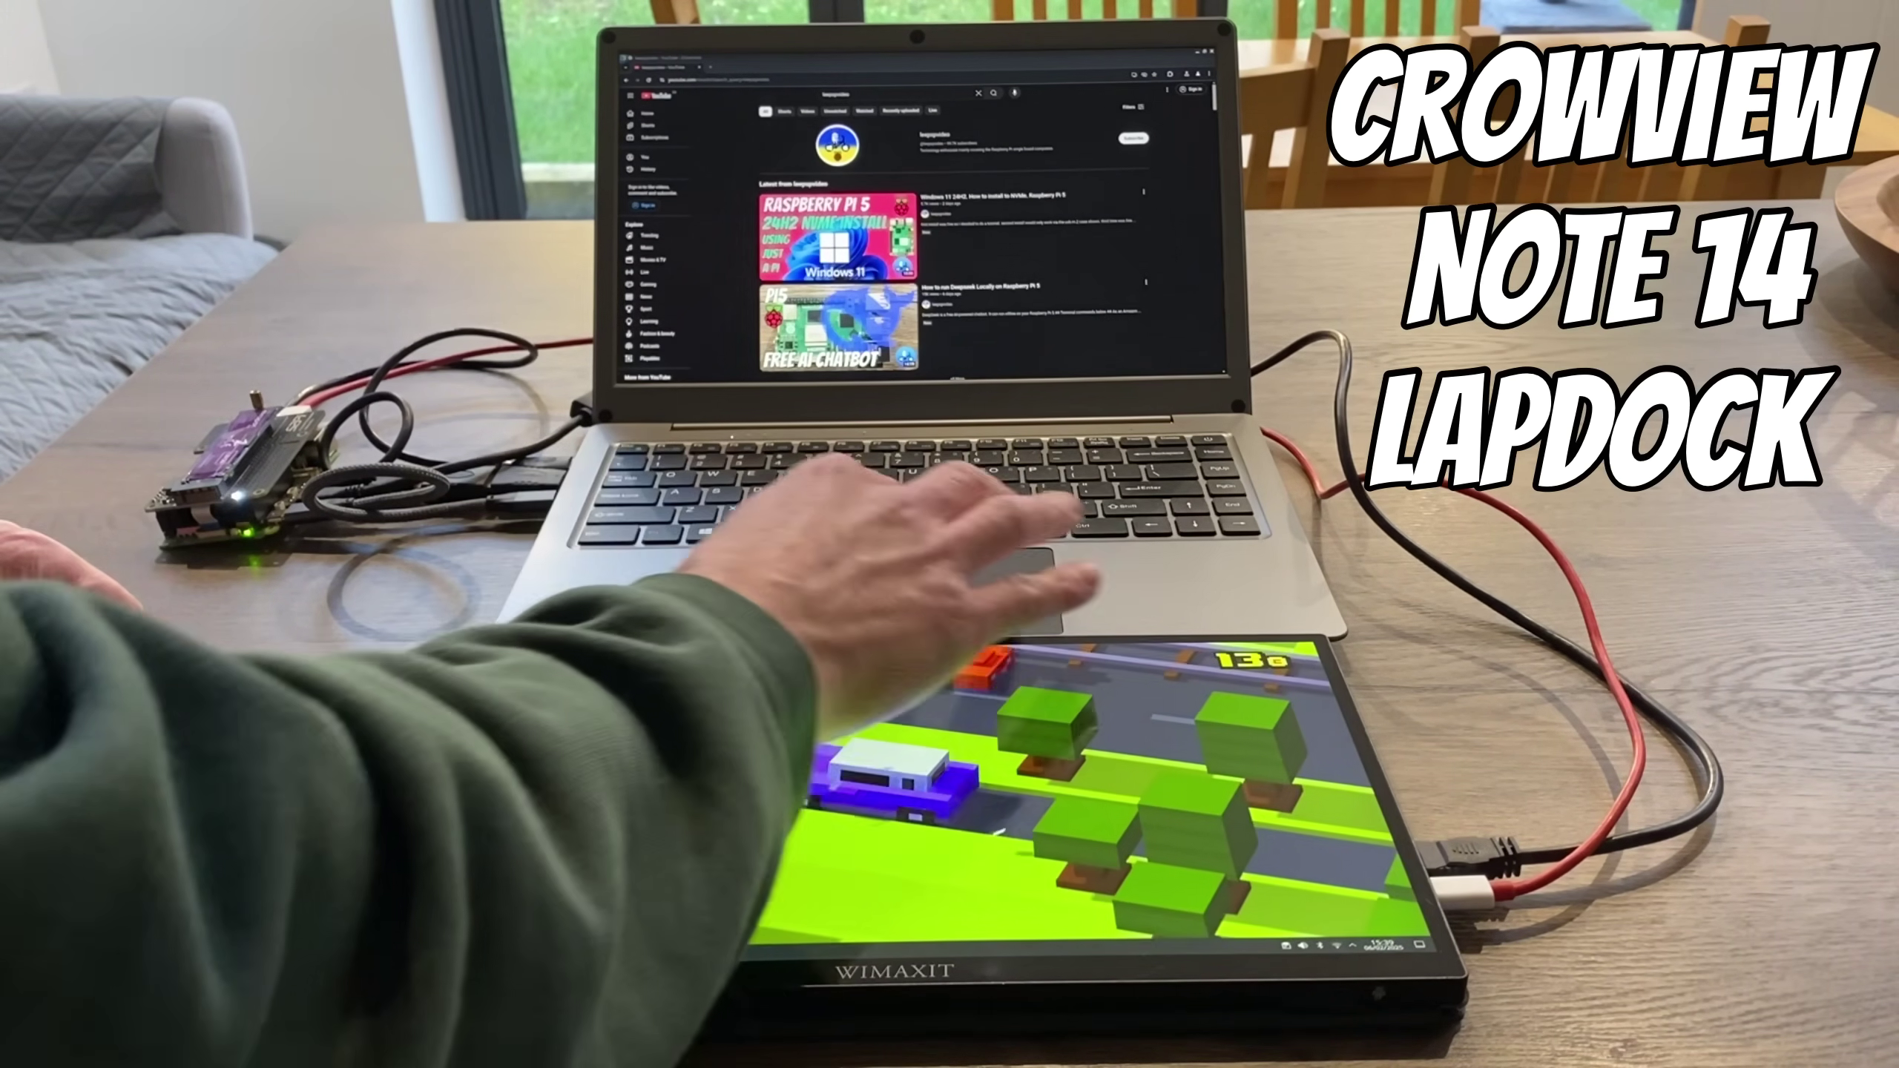
pyautogui.press('super')
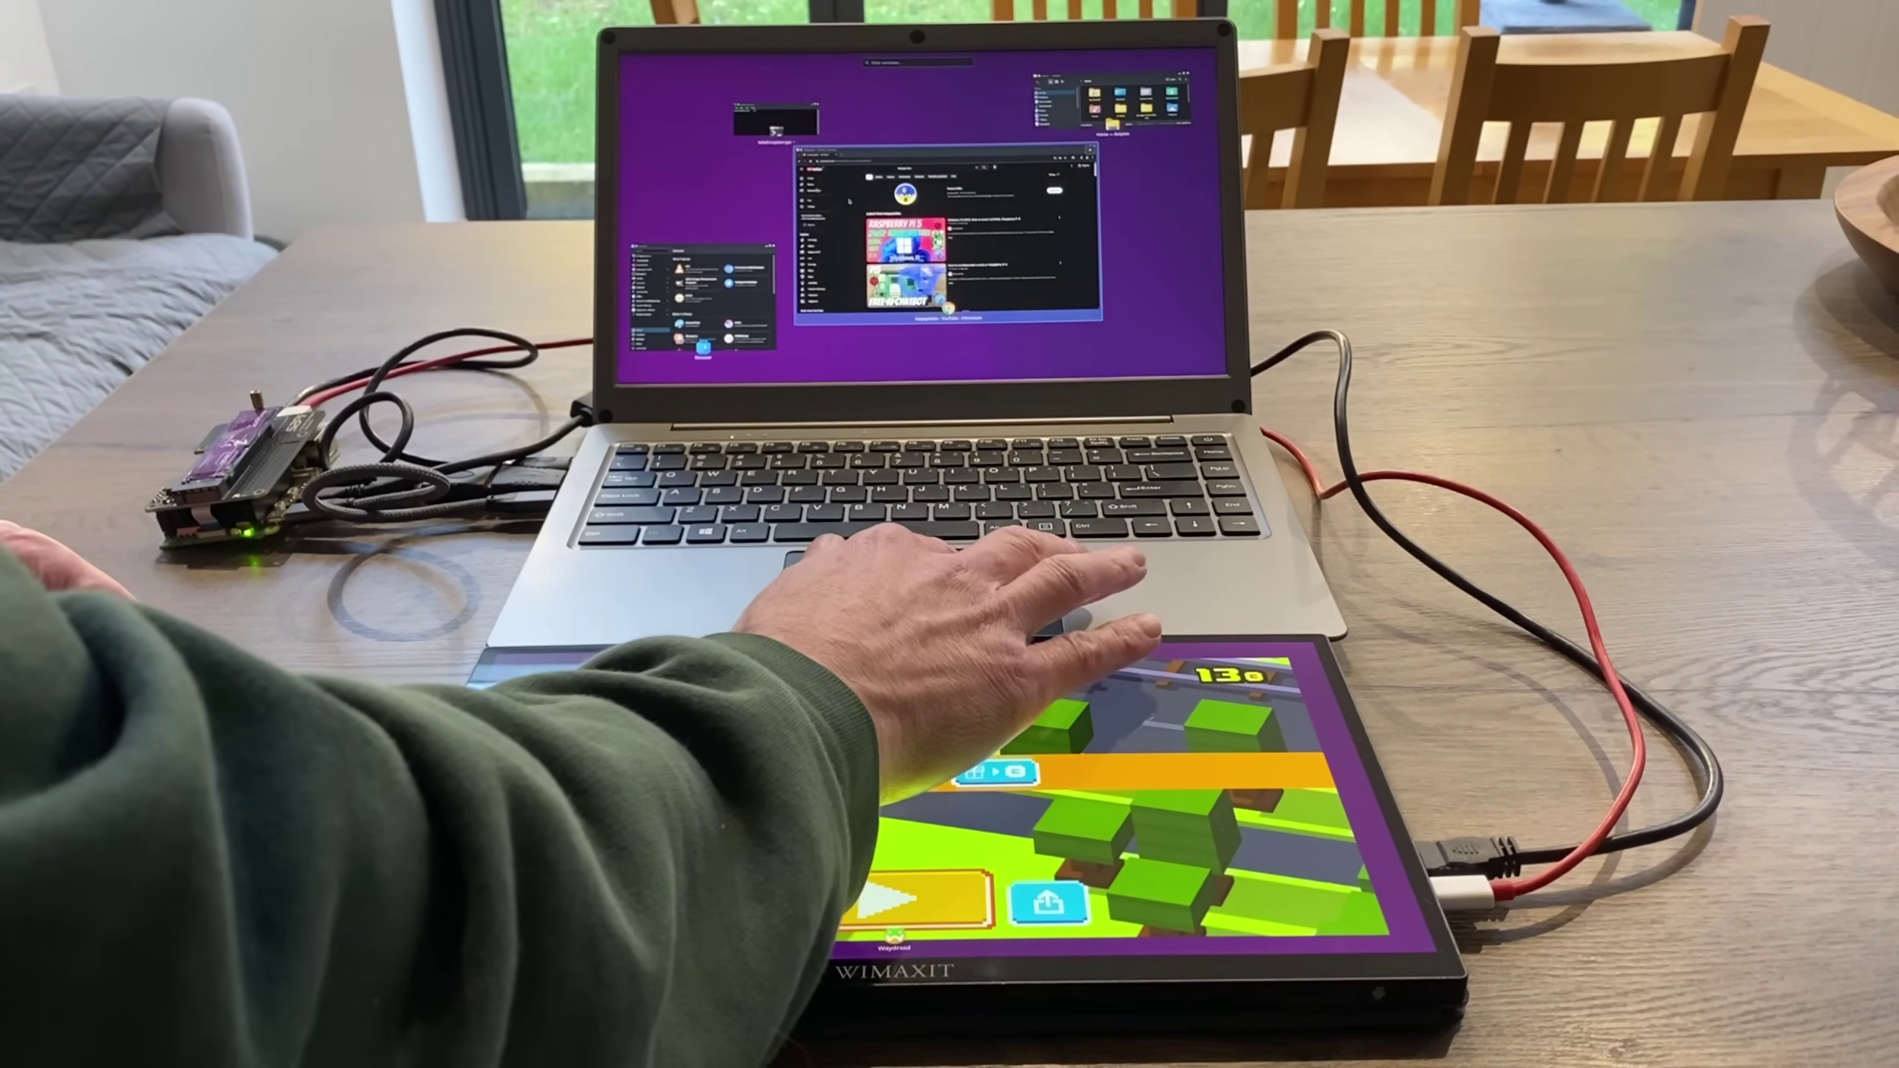
pyautogui.click(729, 253)
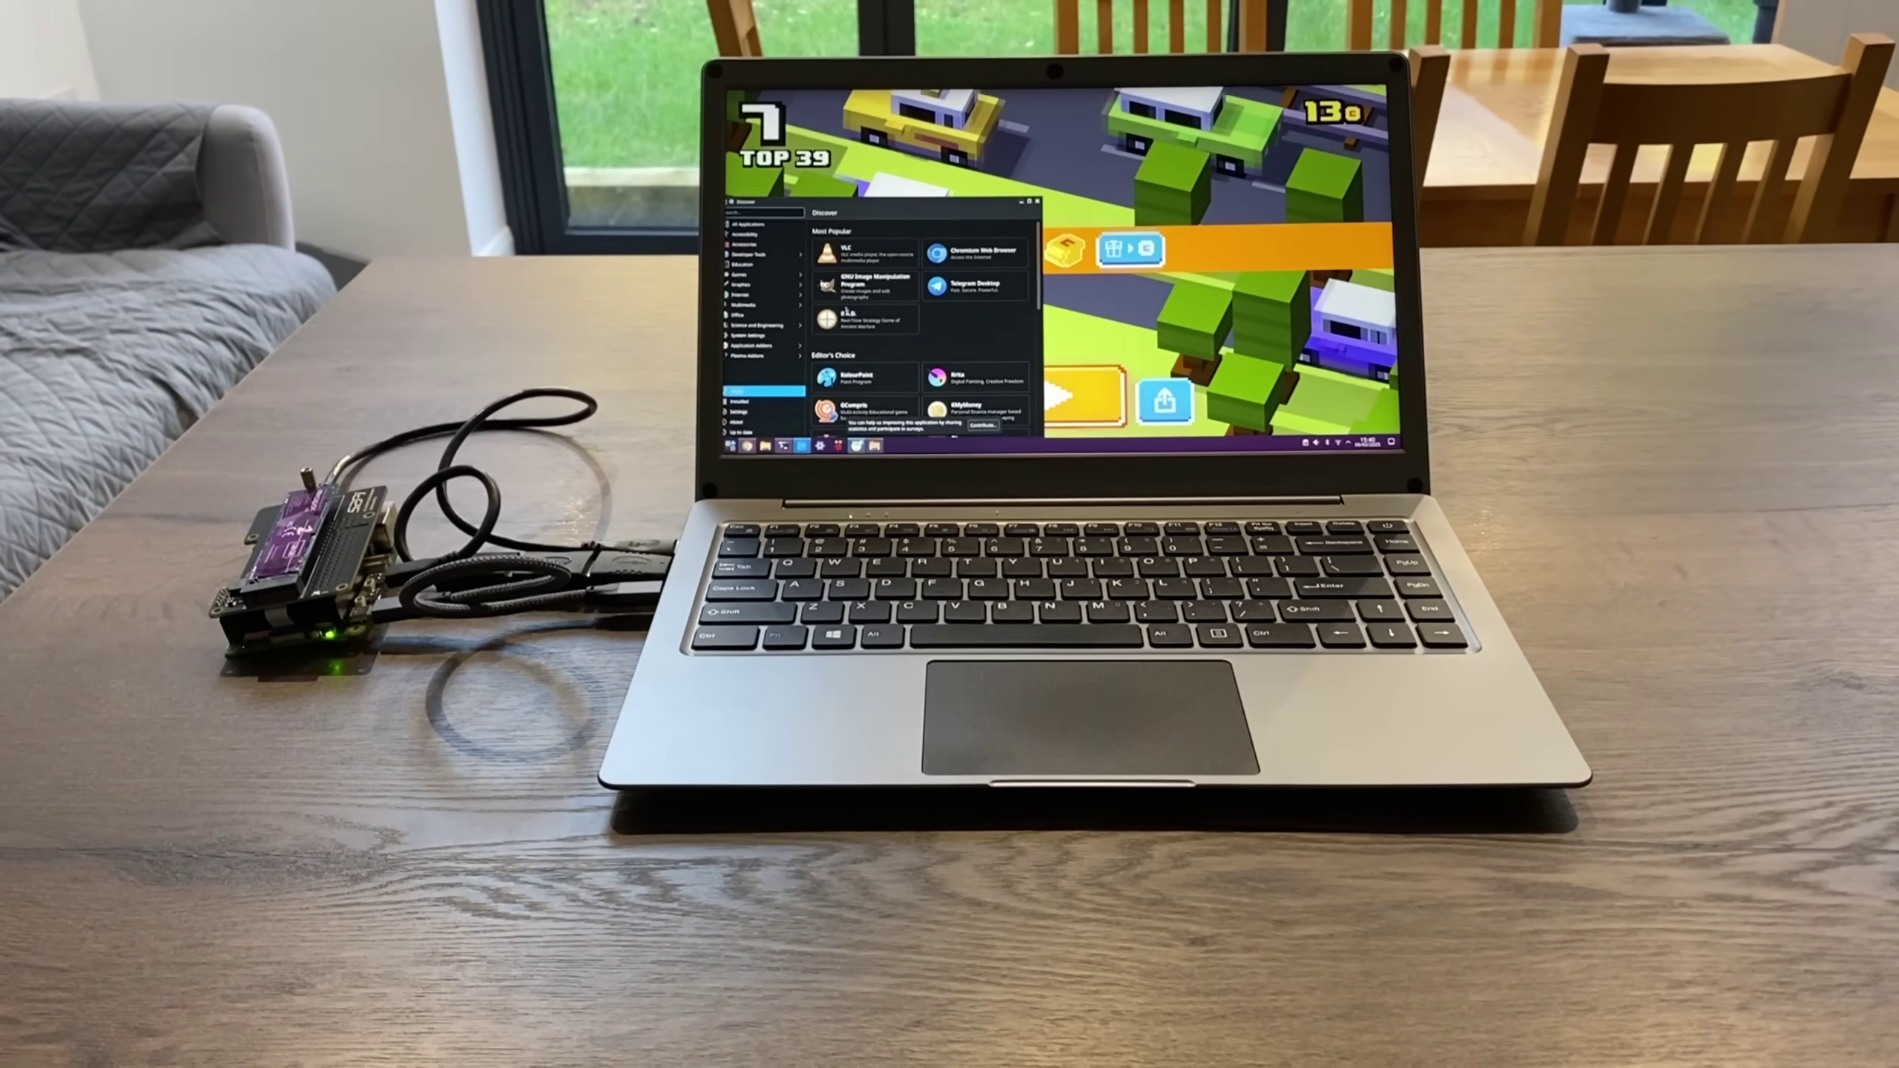
pyautogui.press('XF86PowerOff')
pyautogui.press('Return')
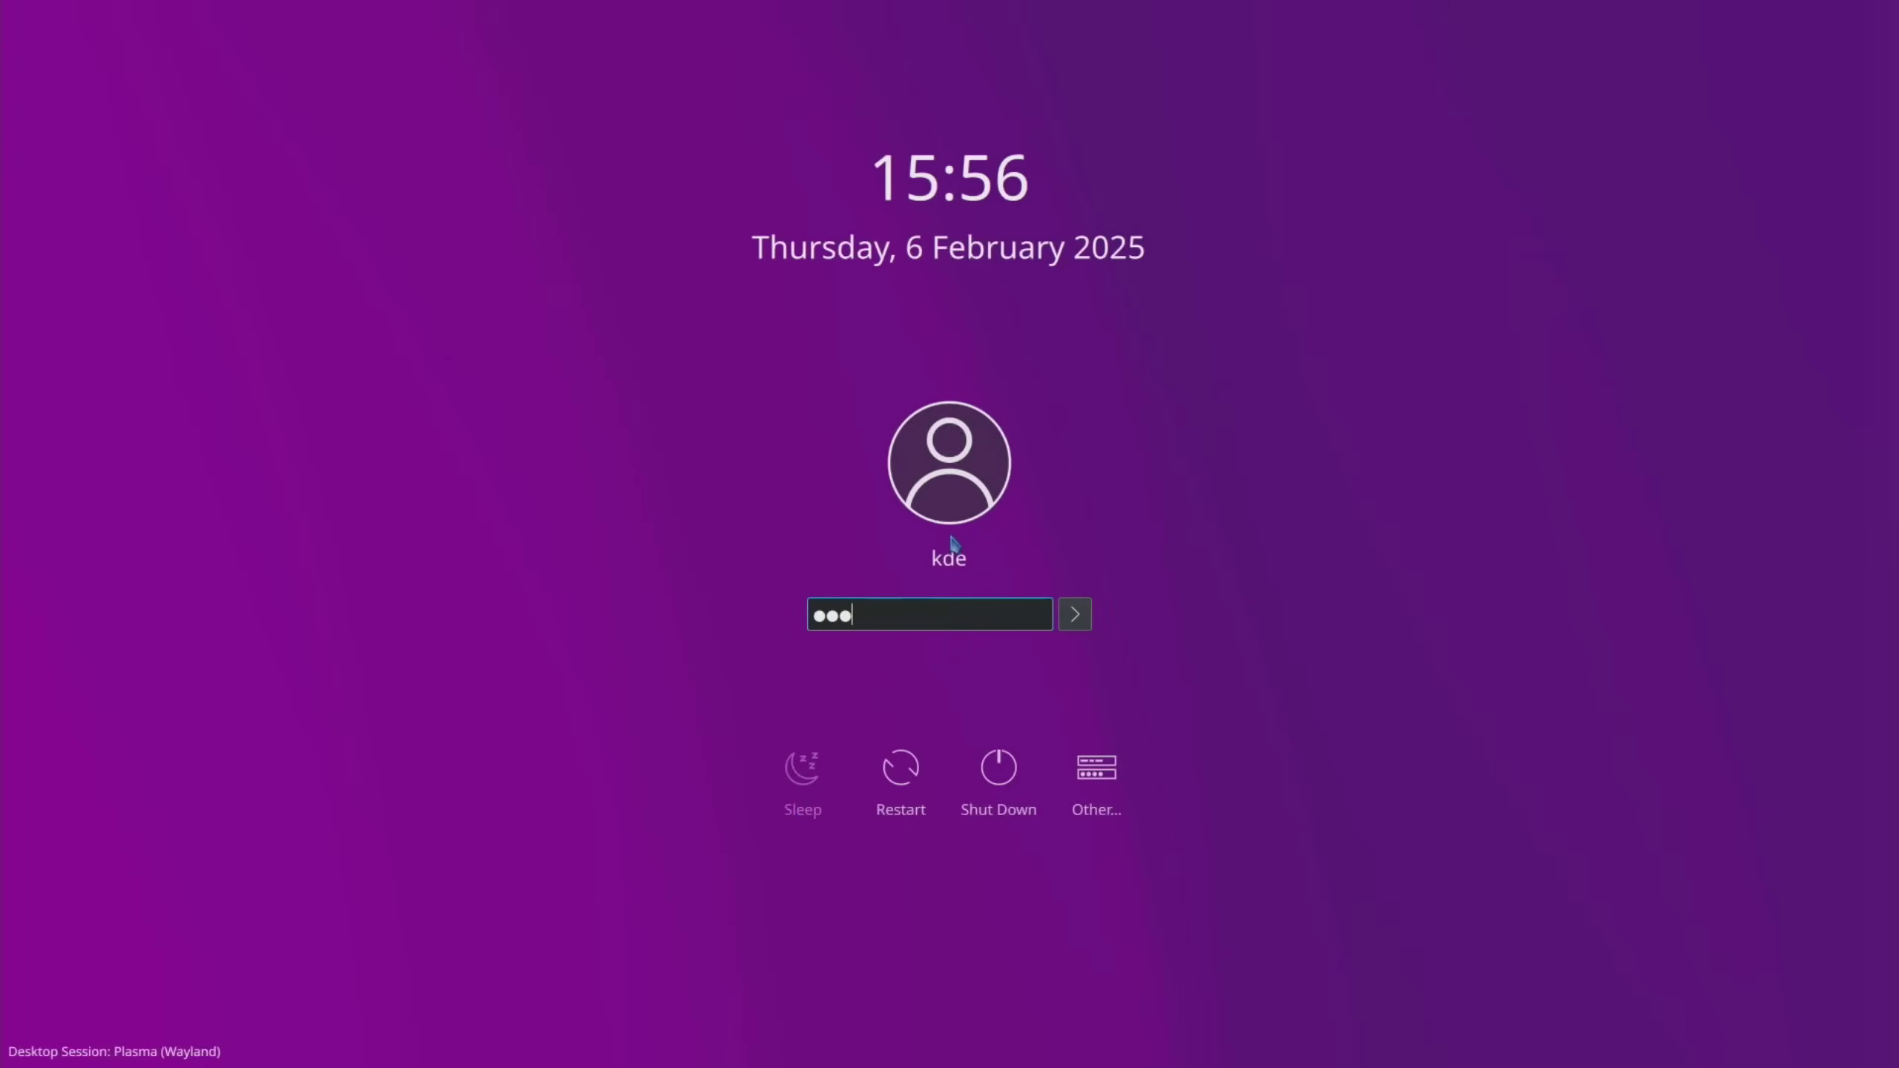
# Log in to the Plasma desktop session with the account password
pyautogui.press('Return')
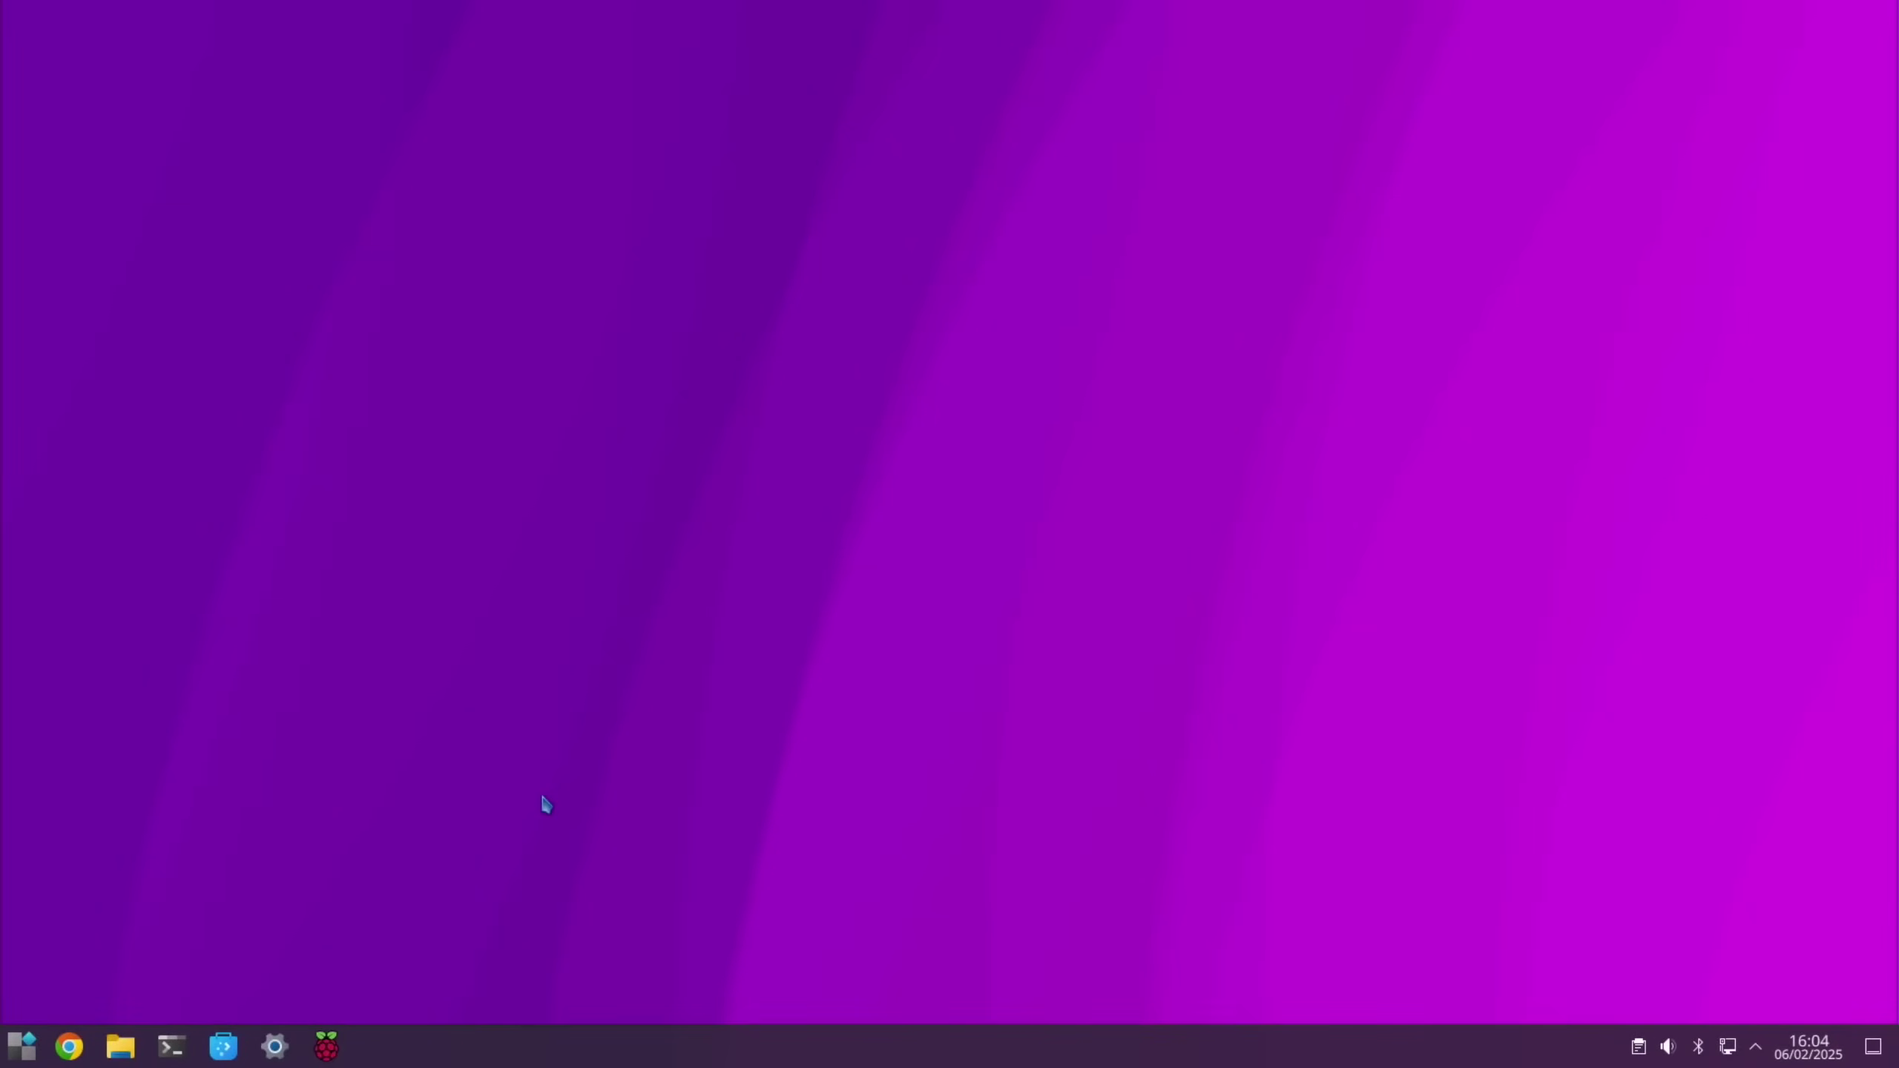
# Open the kde text file from the Documents folder of the home directory
pyautogui.click(132, 1051)
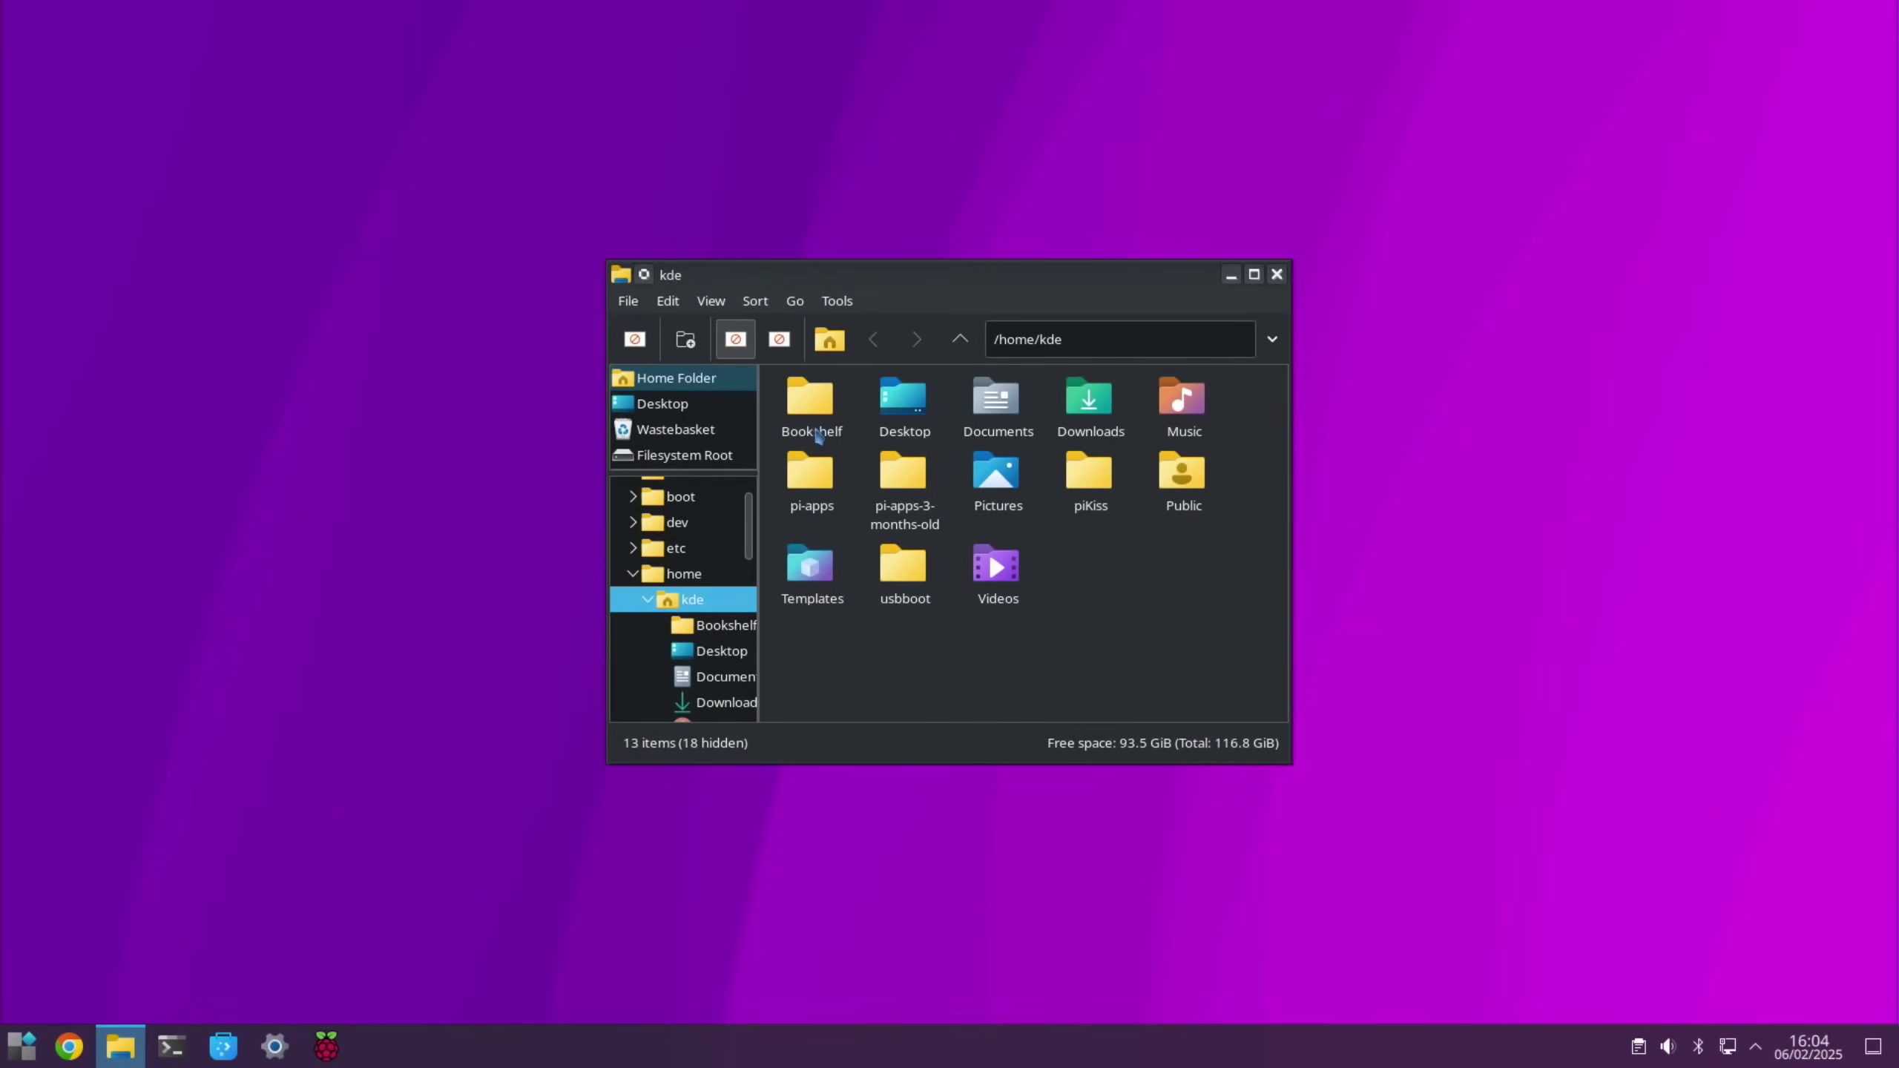
pyautogui.doubleClick(1002, 405)
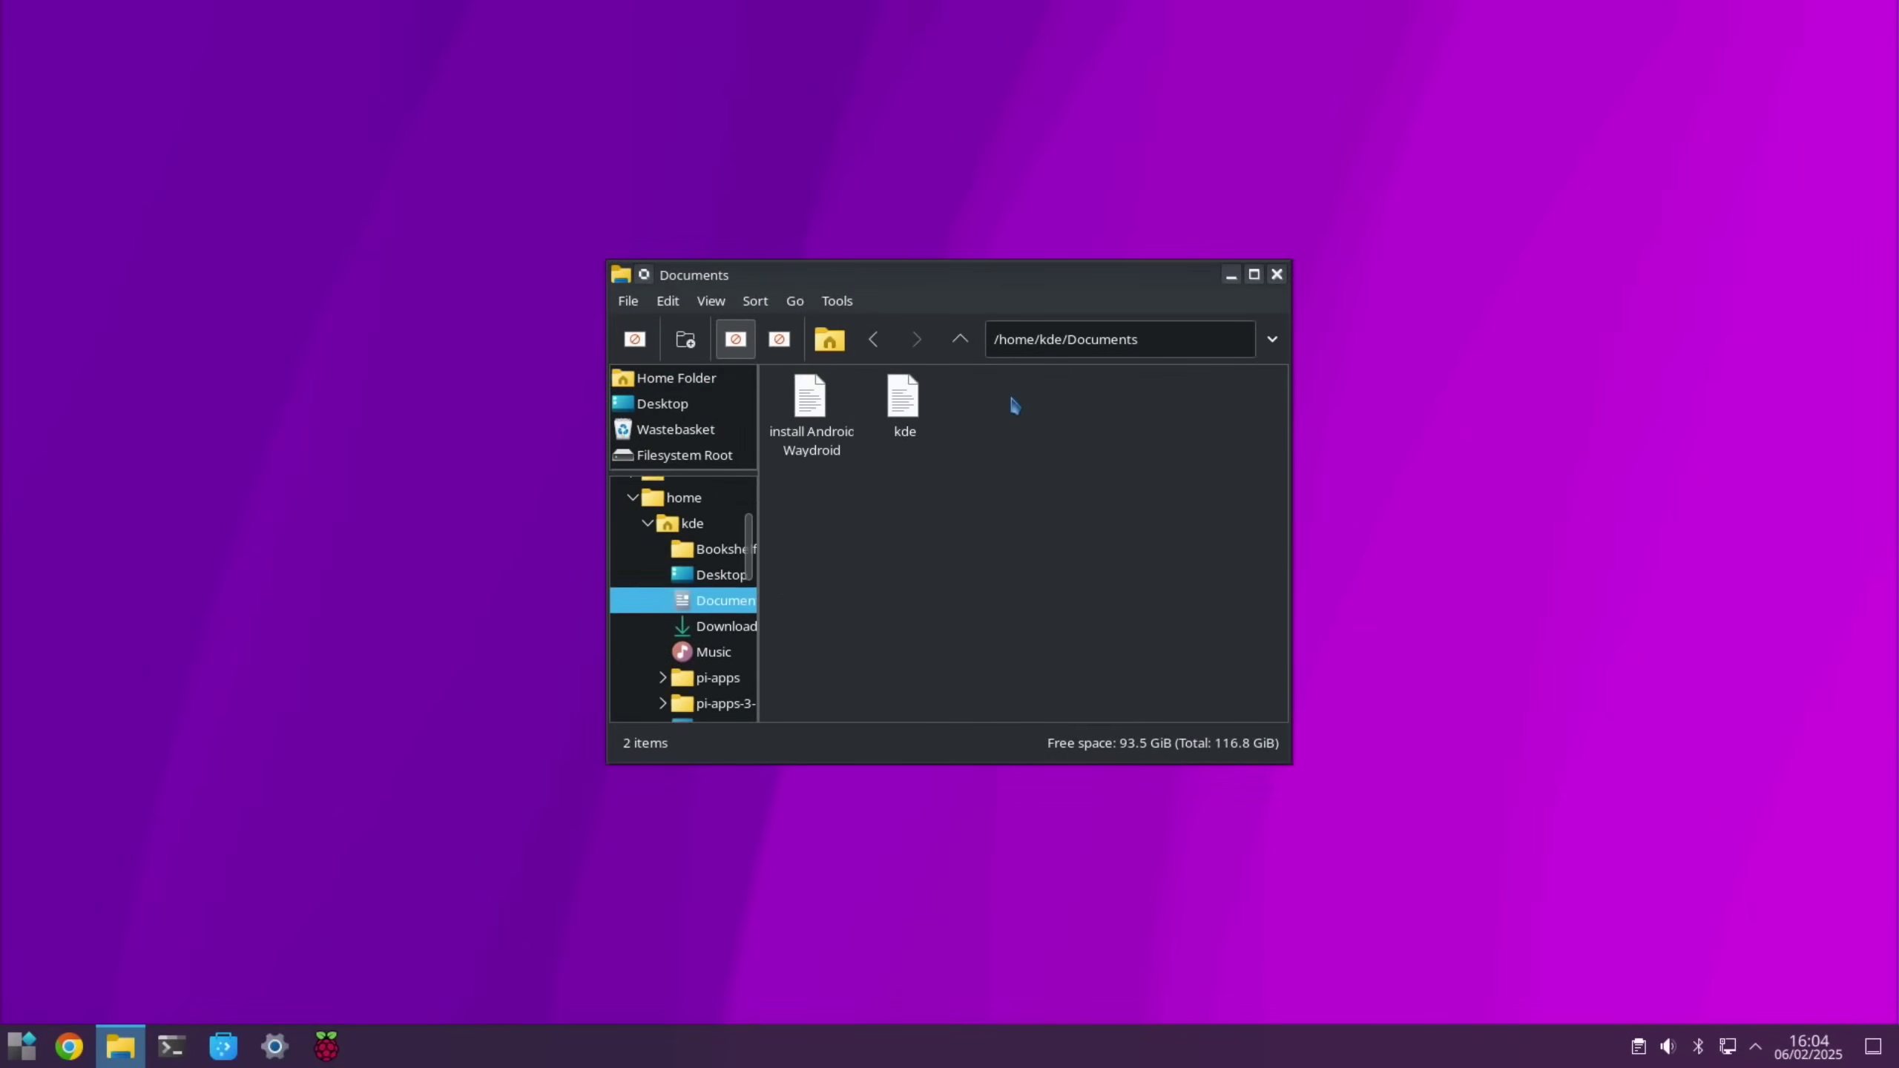
pyautogui.click(900, 408)
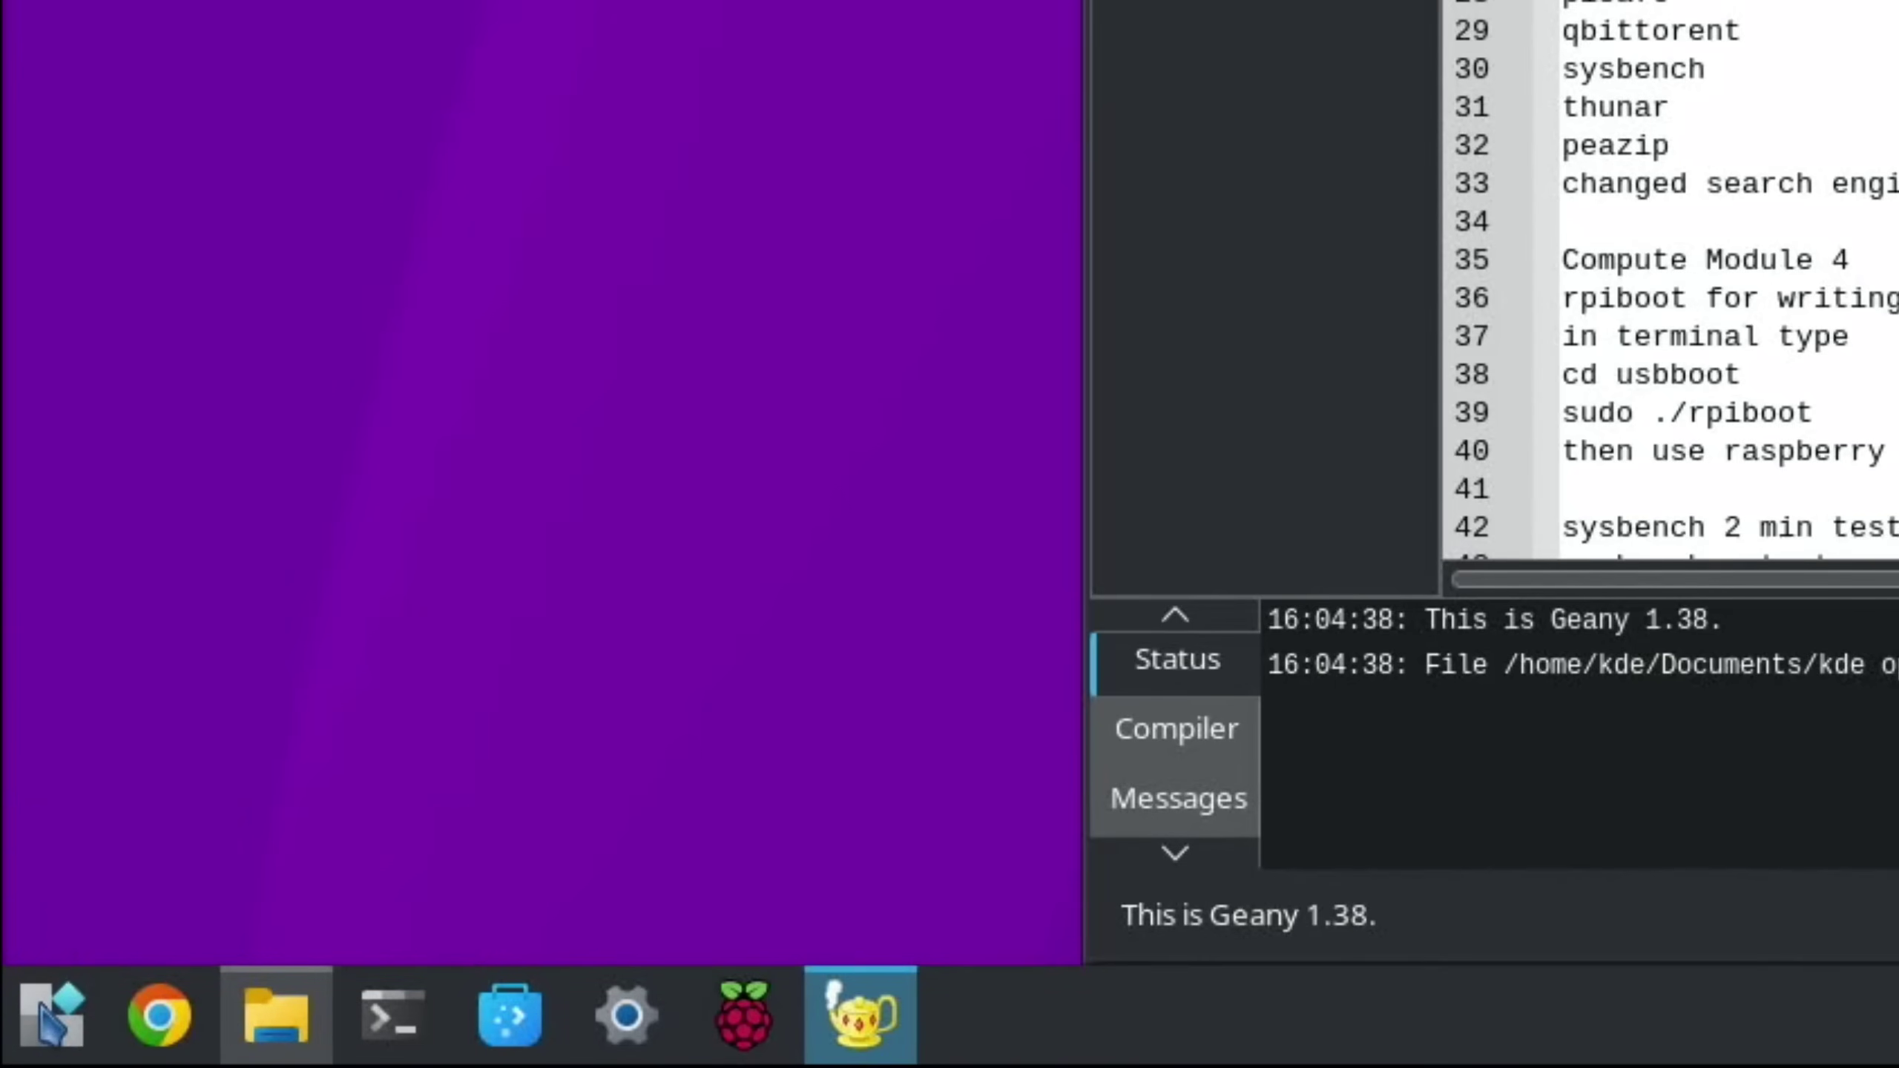
# Browse the icons available for the Application Launcher in its settings, and close them without choosing one
pyautogui.rightClick(39, 1000)
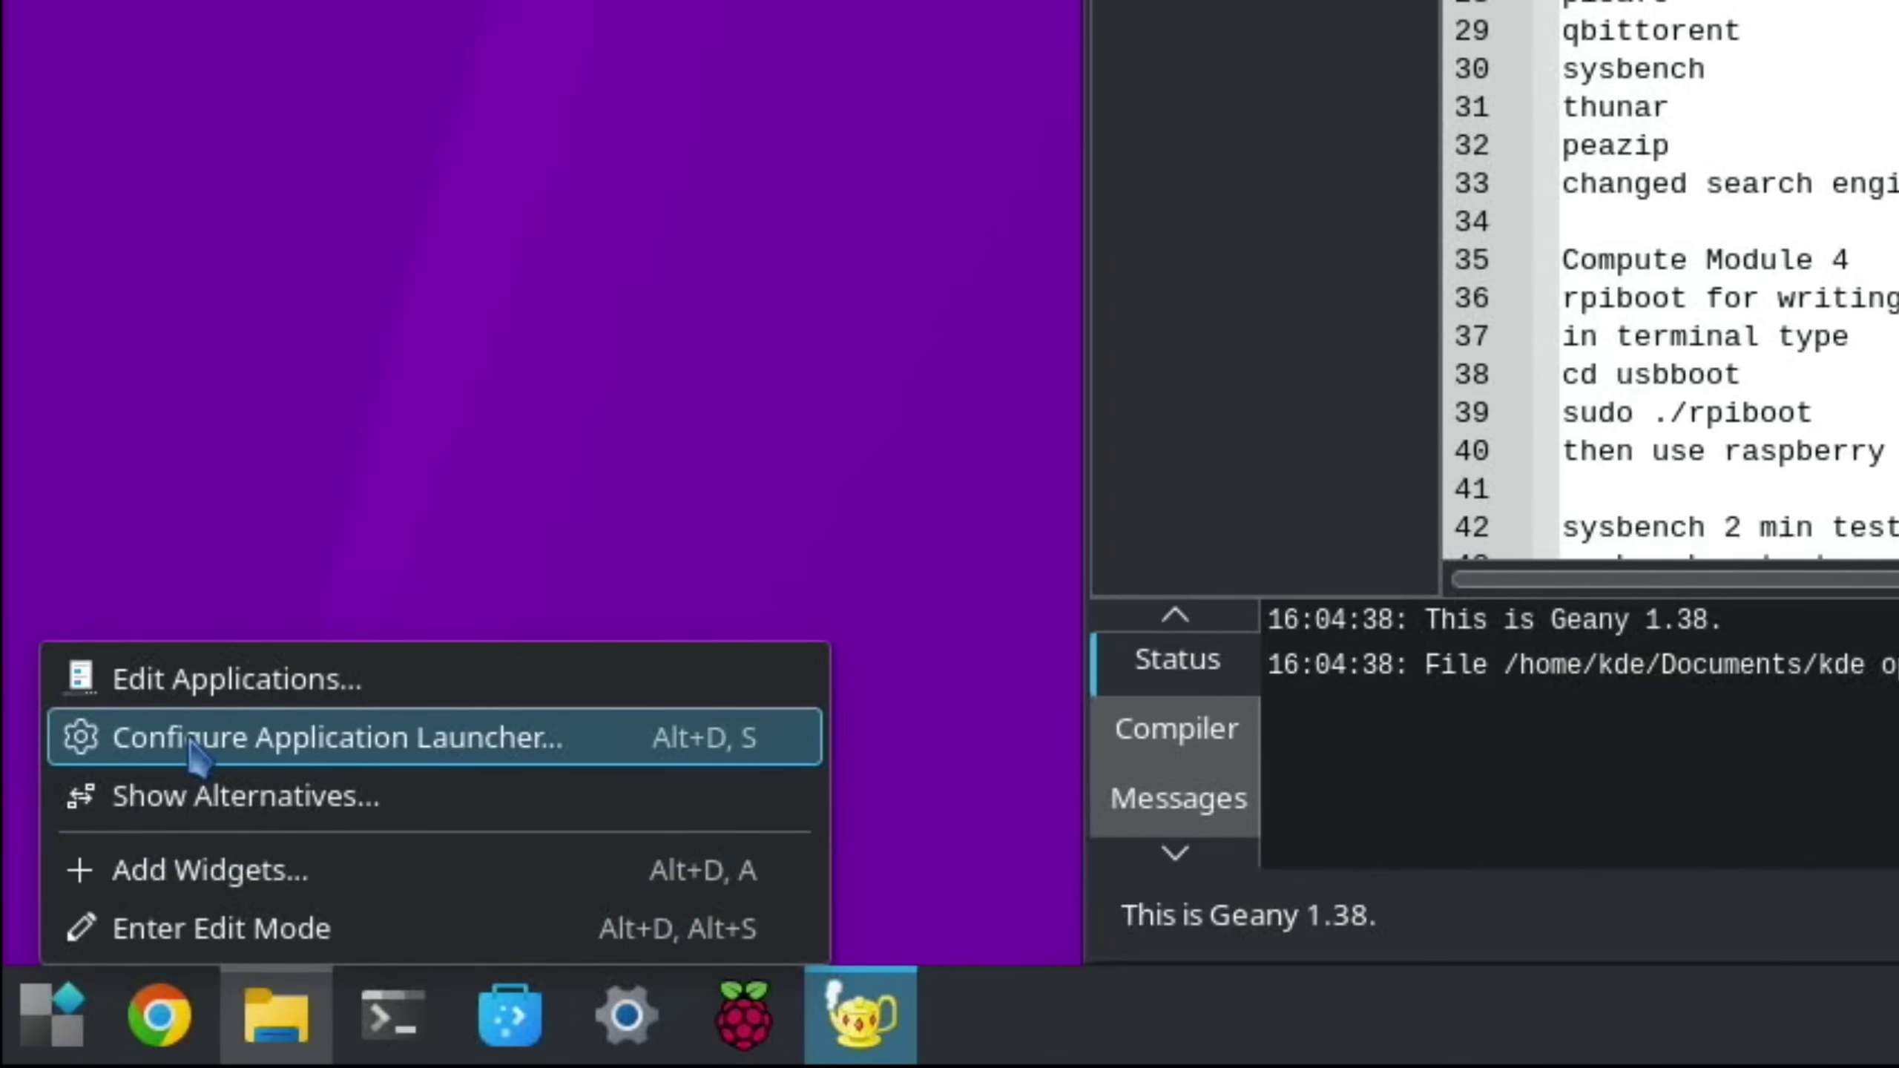
pyautogui.click(191, 741)
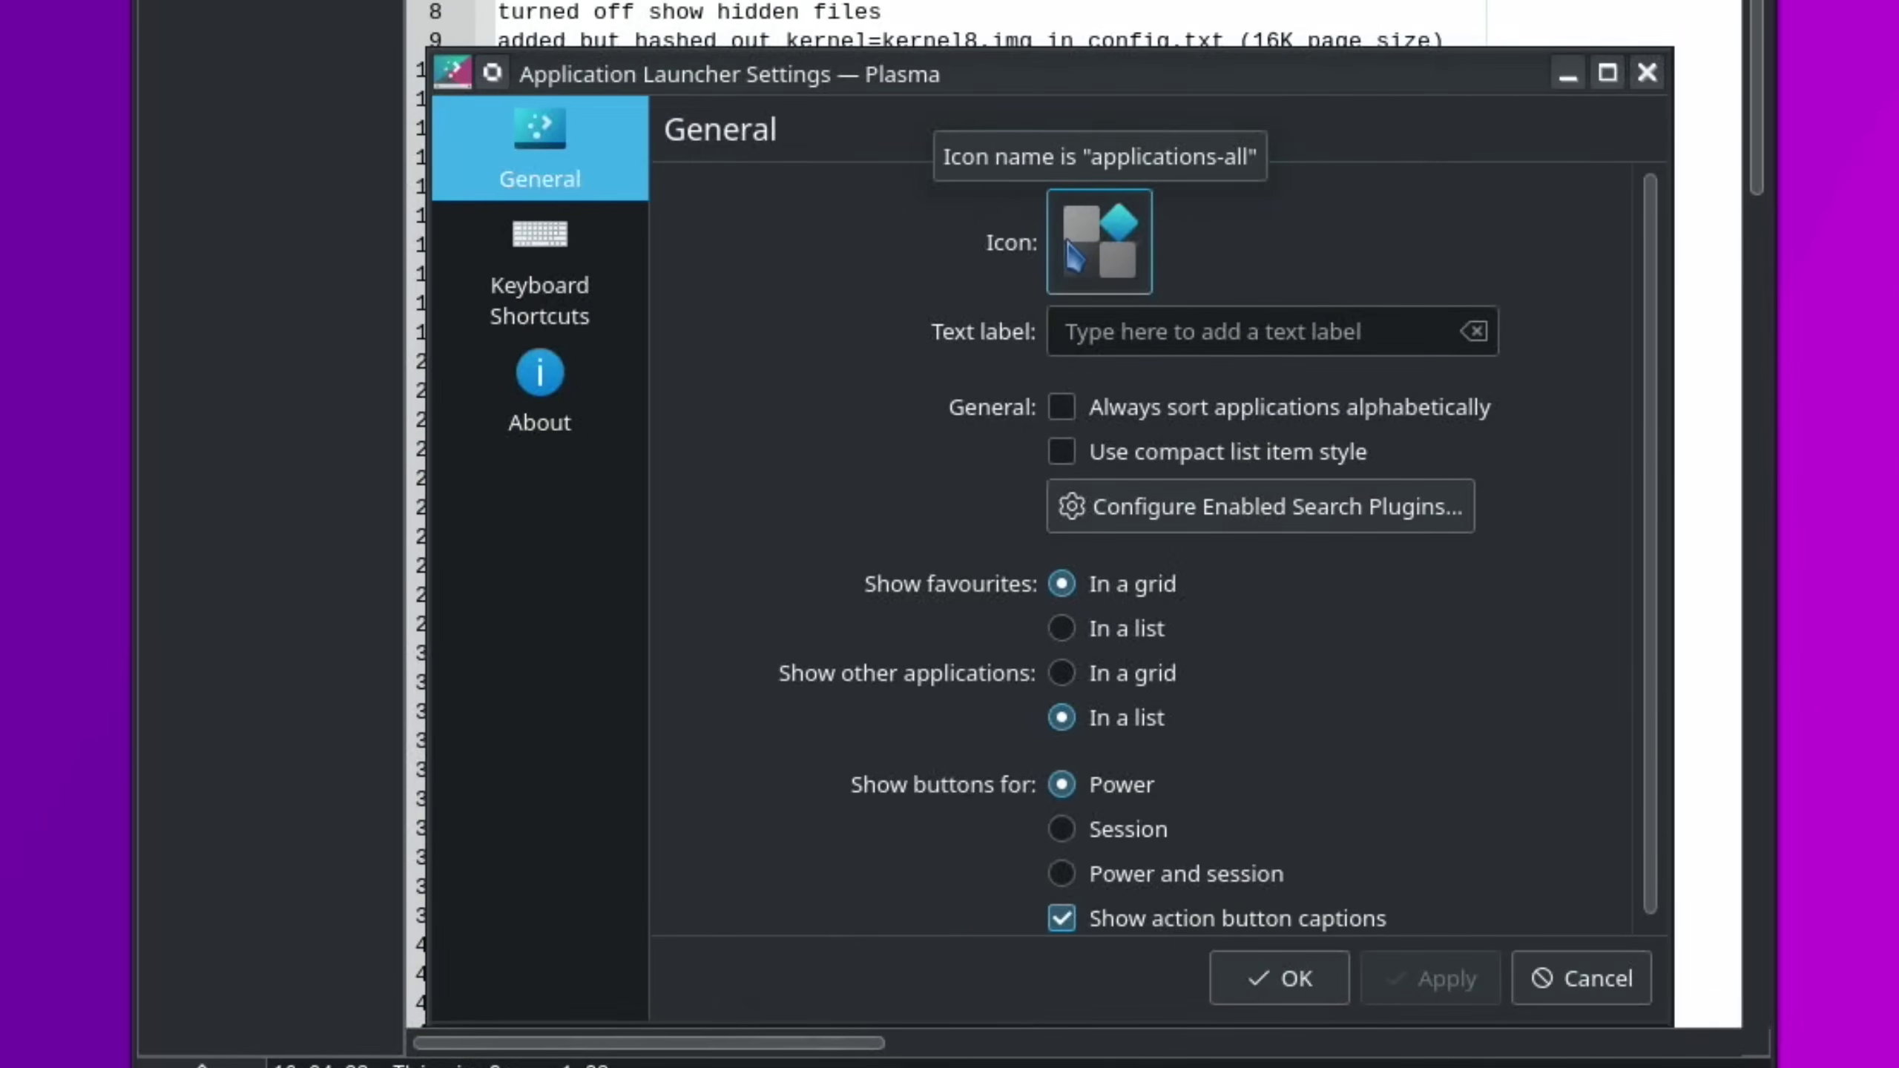
pyautogui.click(1018, 402)
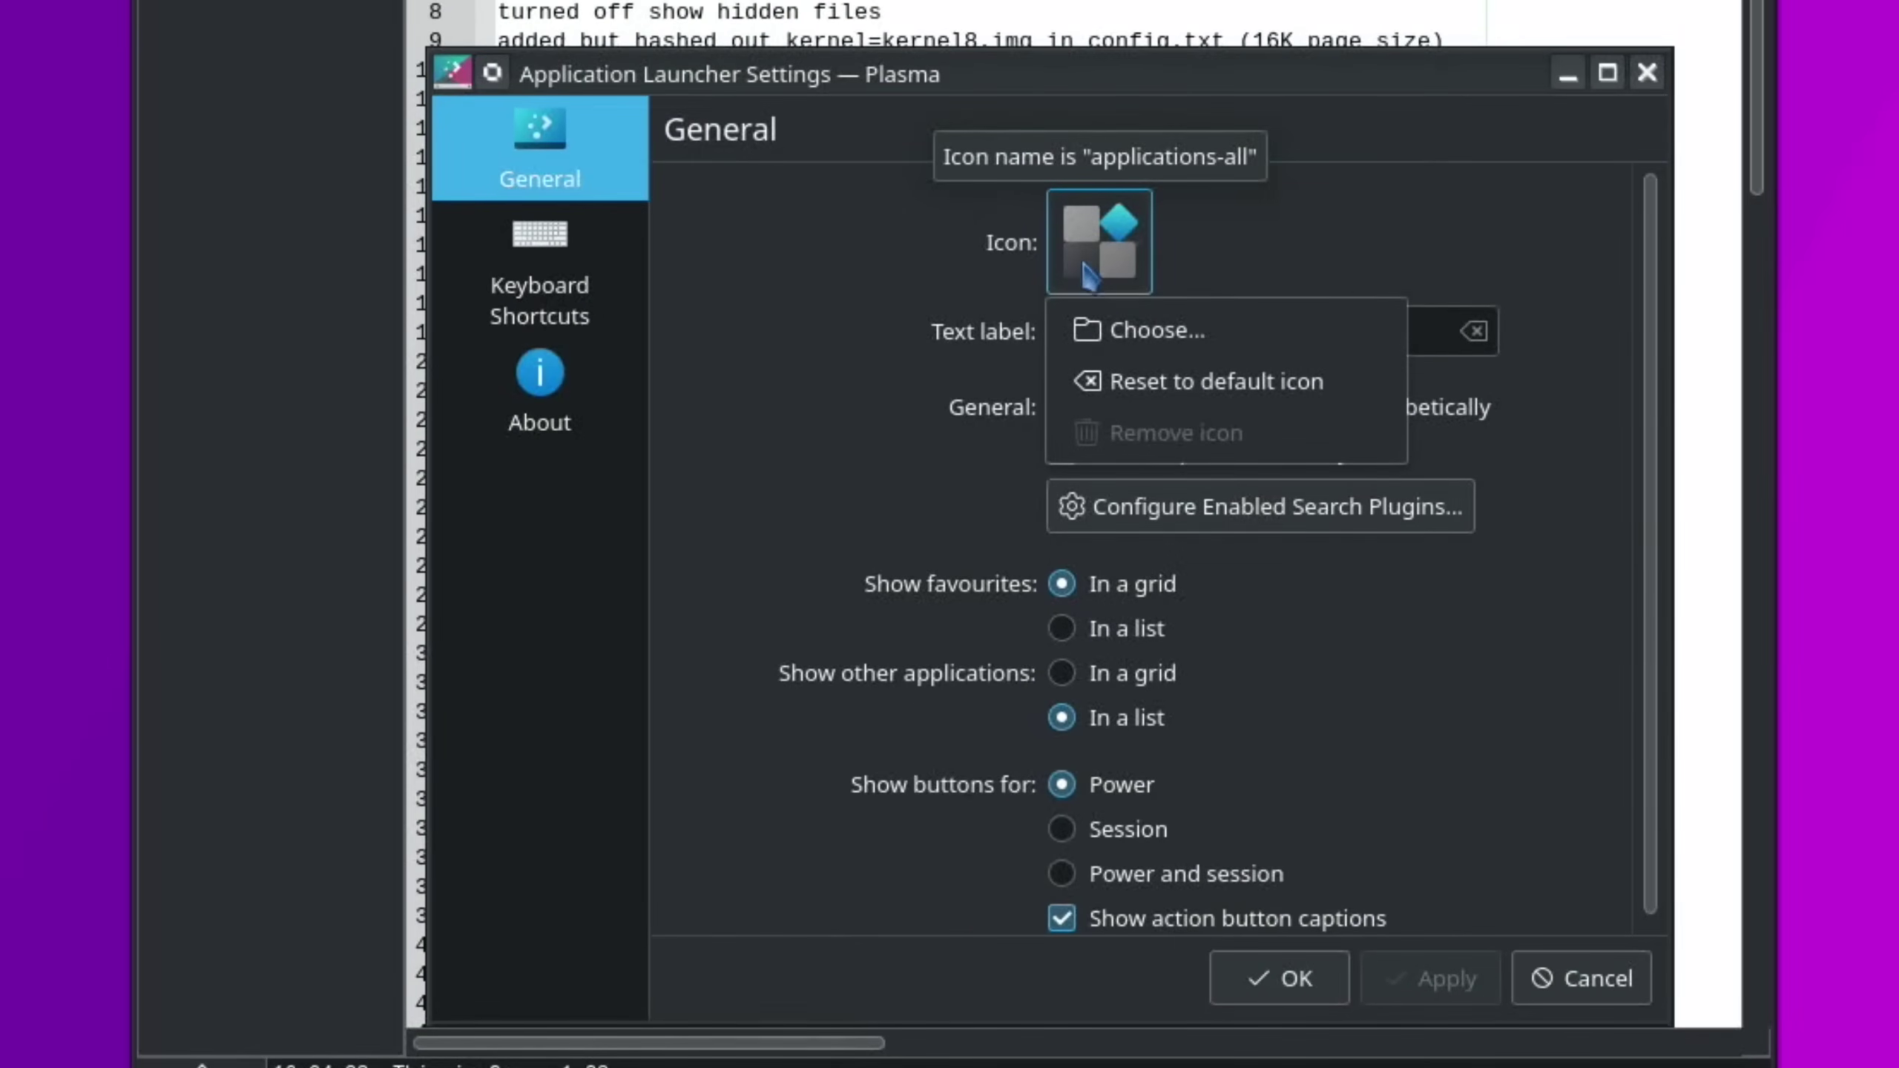
pyautogui.click(1099, 334)
pyautogui.scroll(-15, 720, 584)
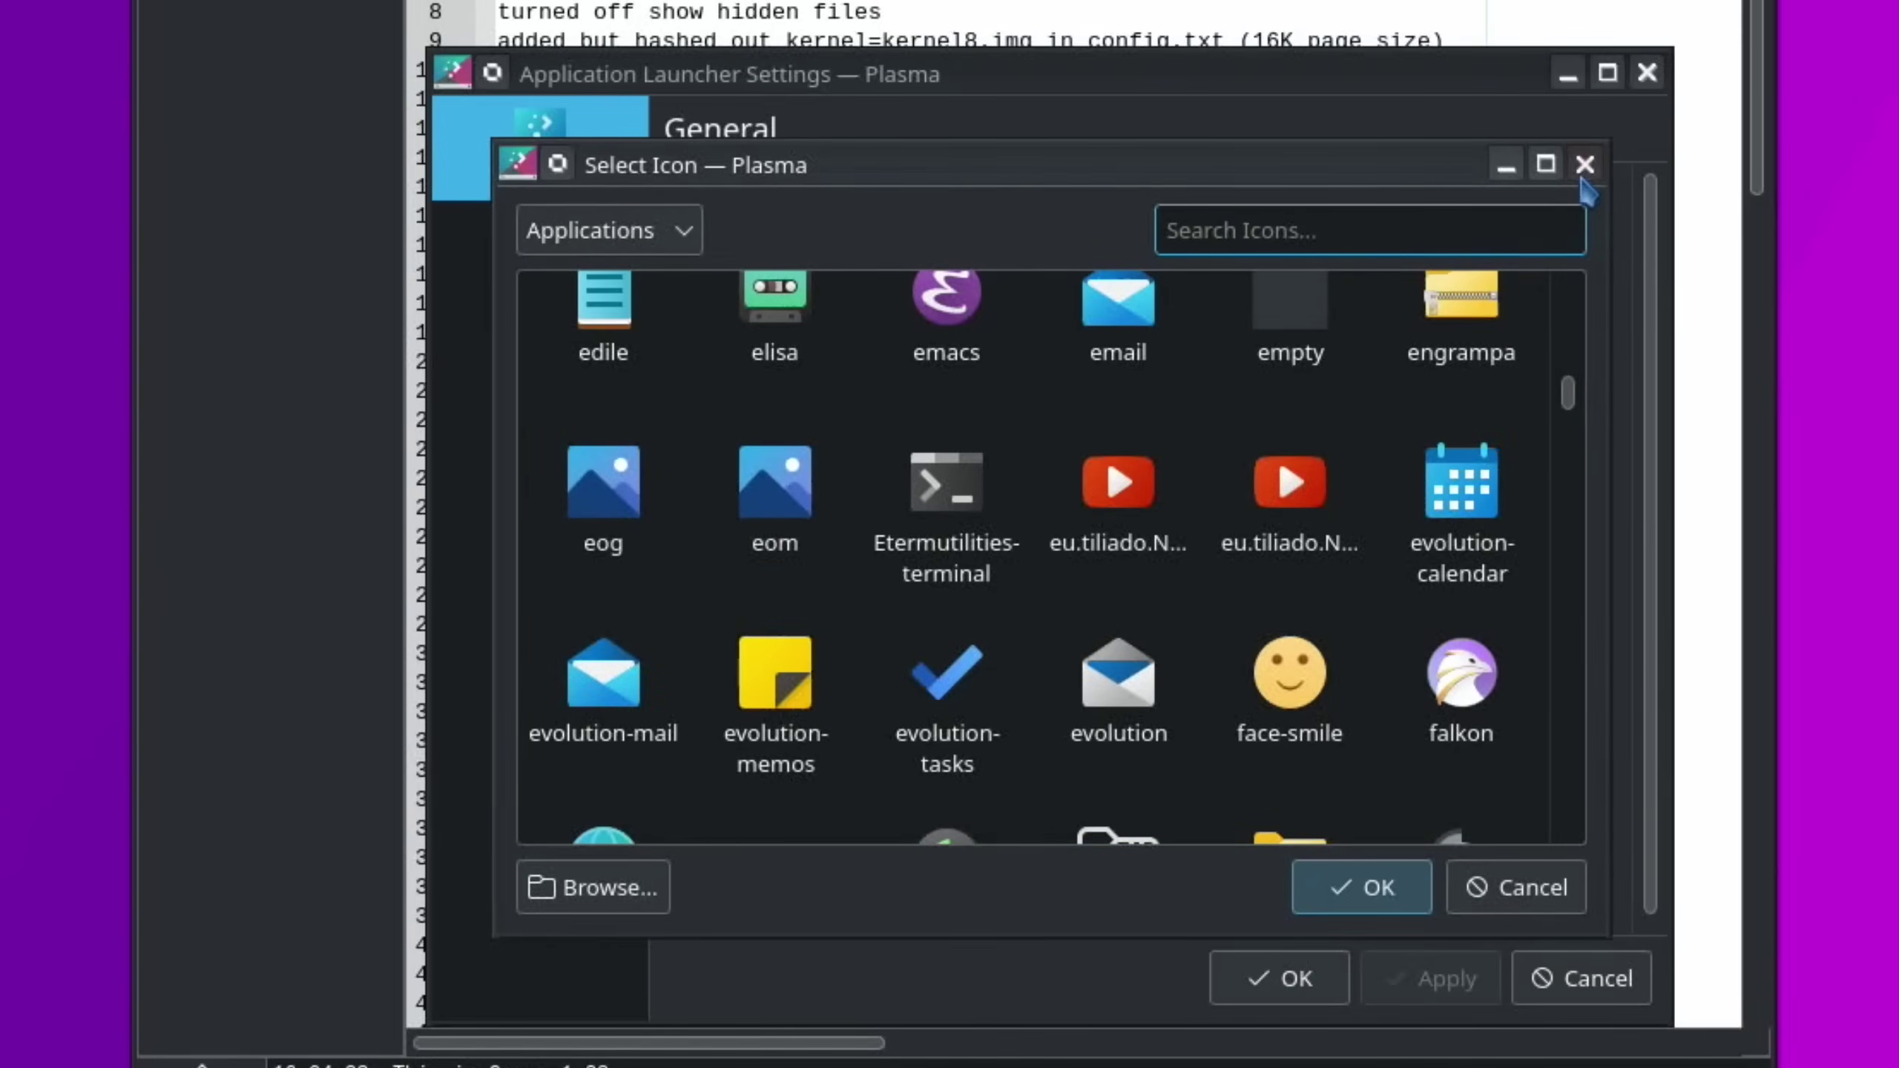
pyautogui.click(1582, 166)
pyautogui.click(1647, 73)
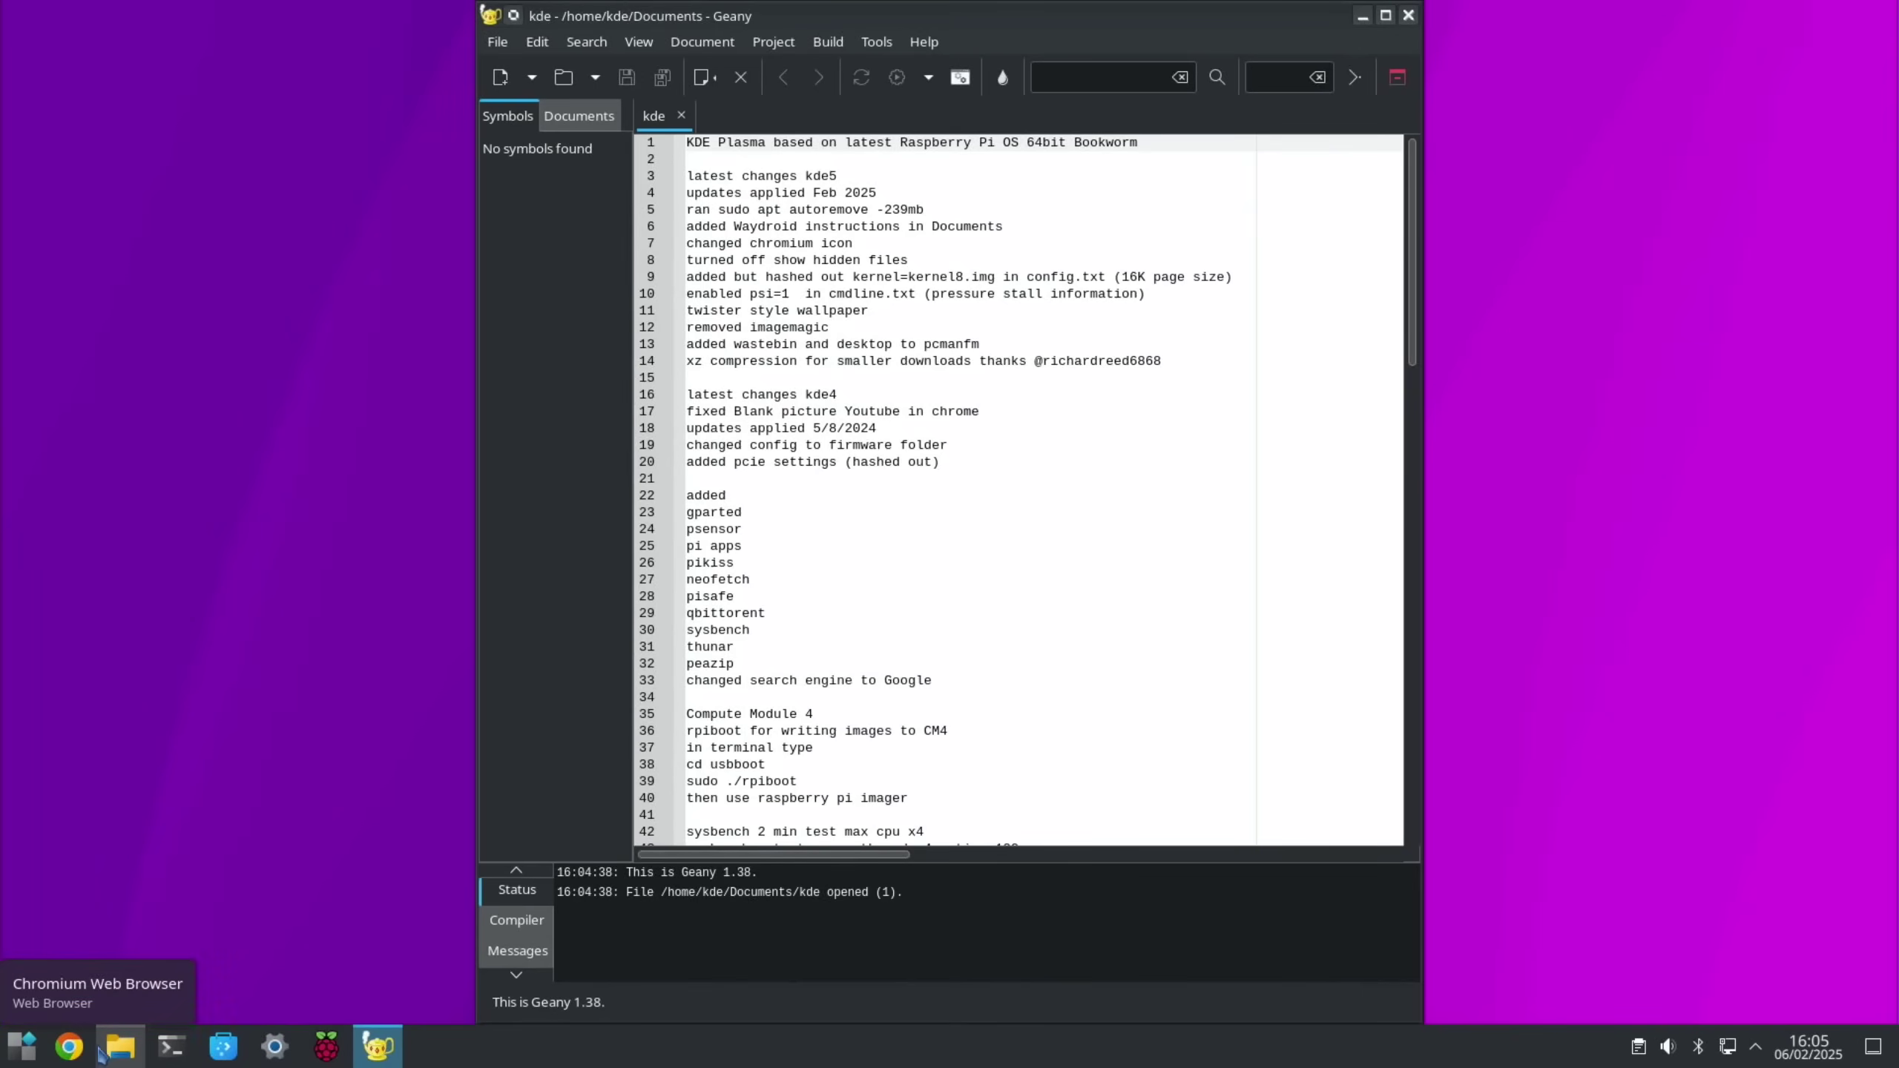
# Browse the icons available for the Firefox menu entry through its application properties, and cancel without choosing one
pyautogui.click(24, 1049)
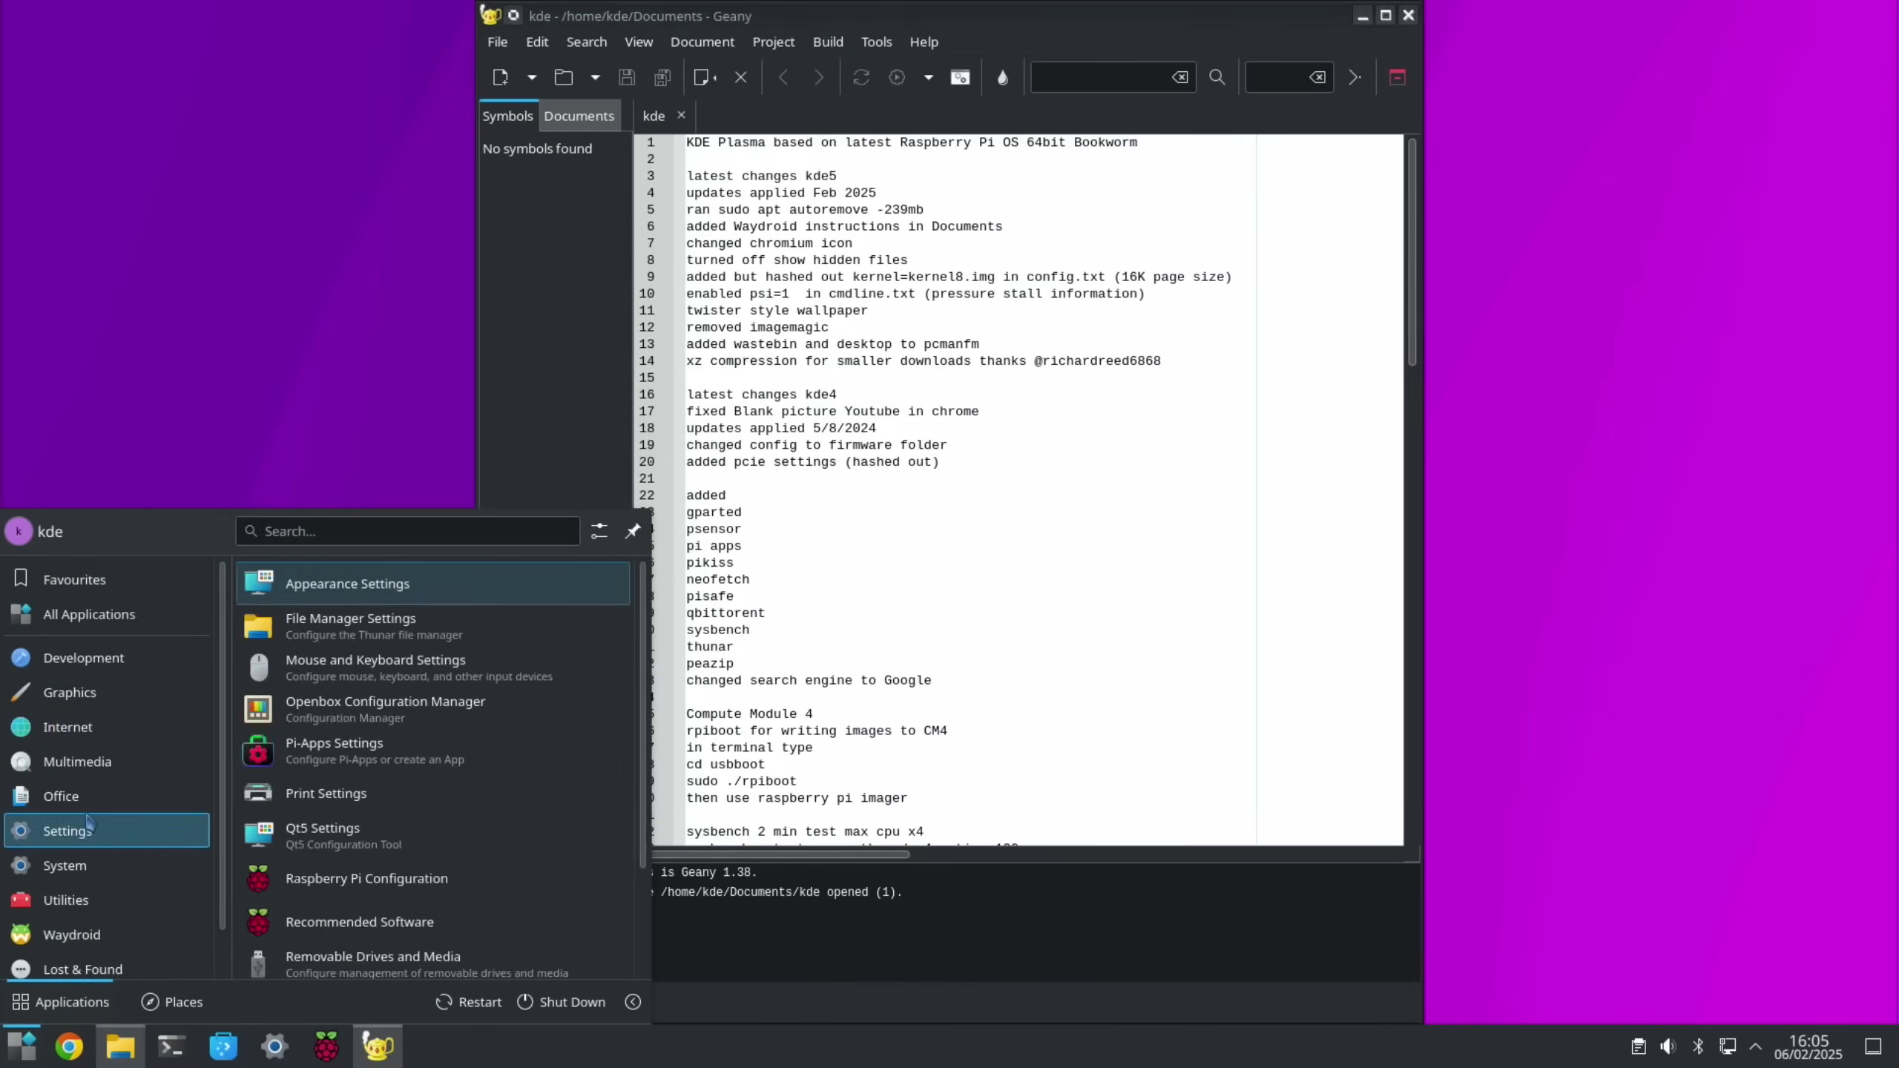
pyautogui.click(89, 614)
pyautogui.moveTo(172, 509)
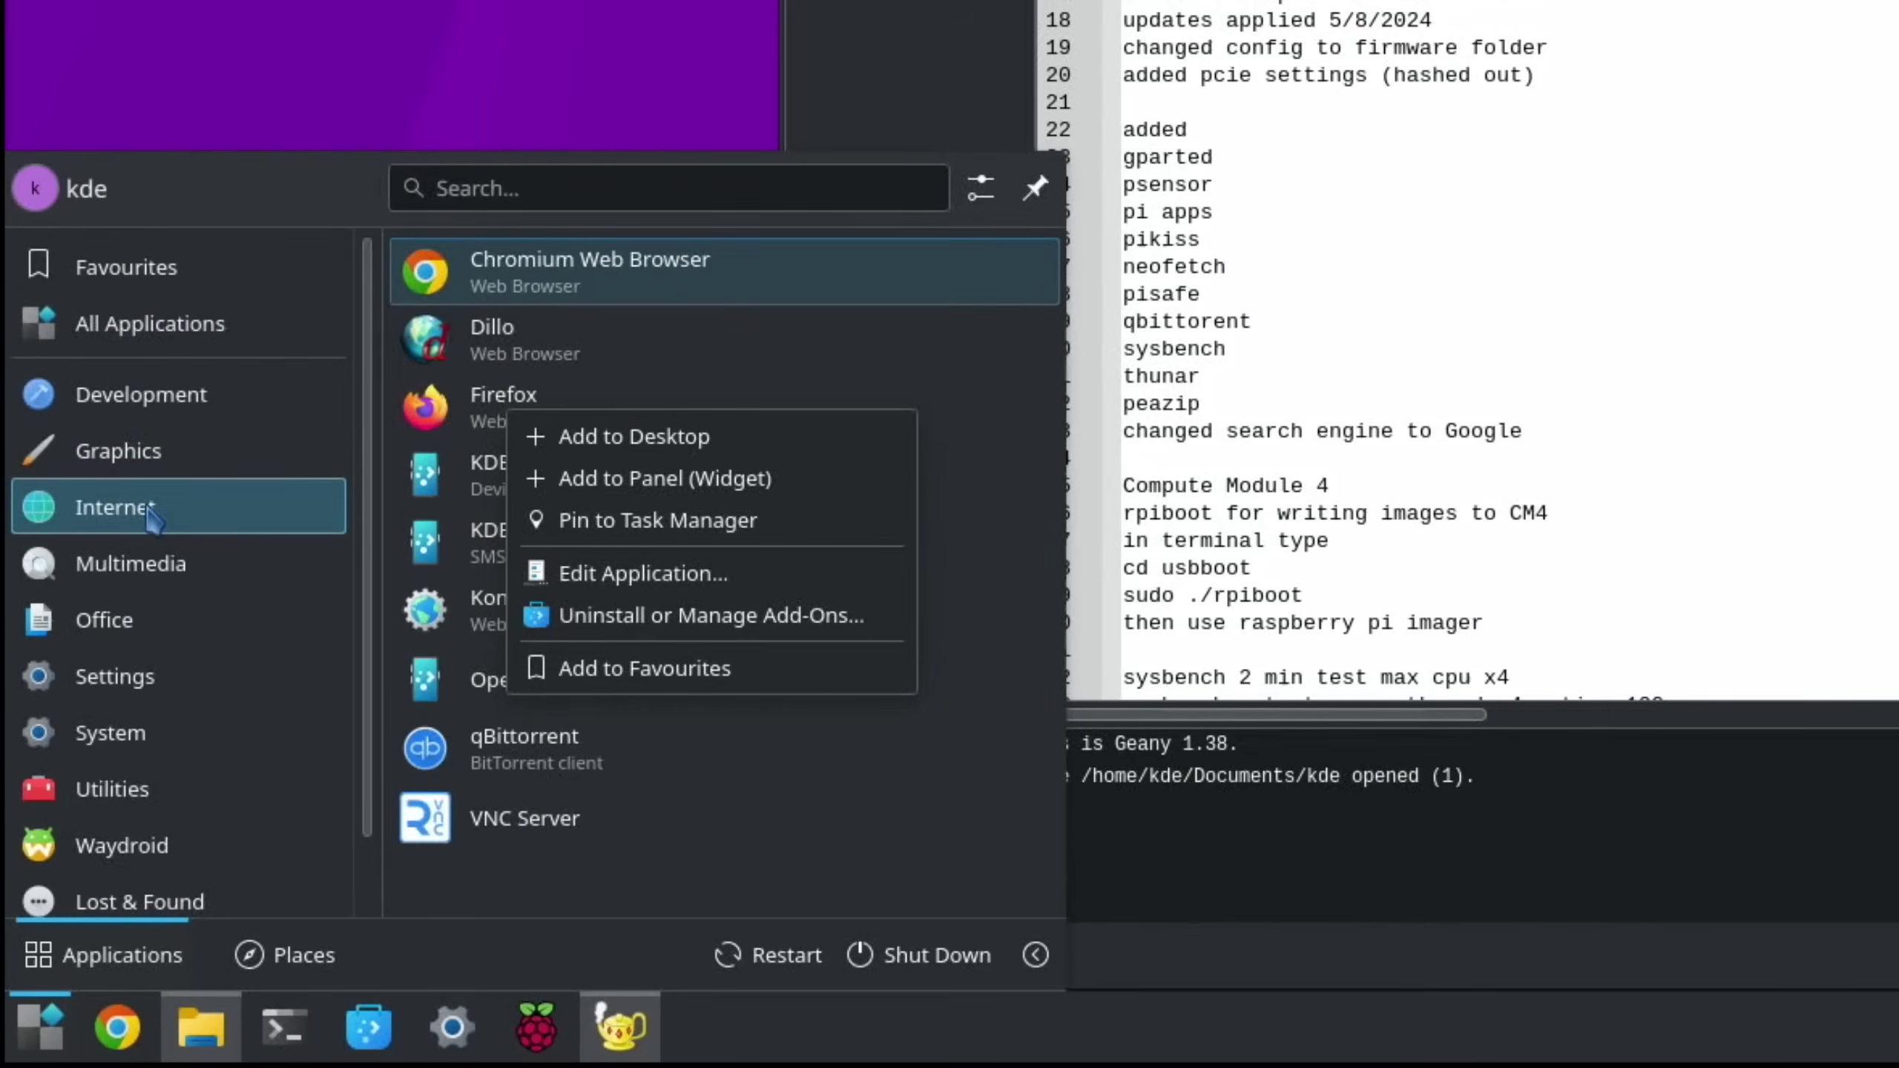
pyautogui.click(431, 410)
pyautogui.rightClick(431, 410)
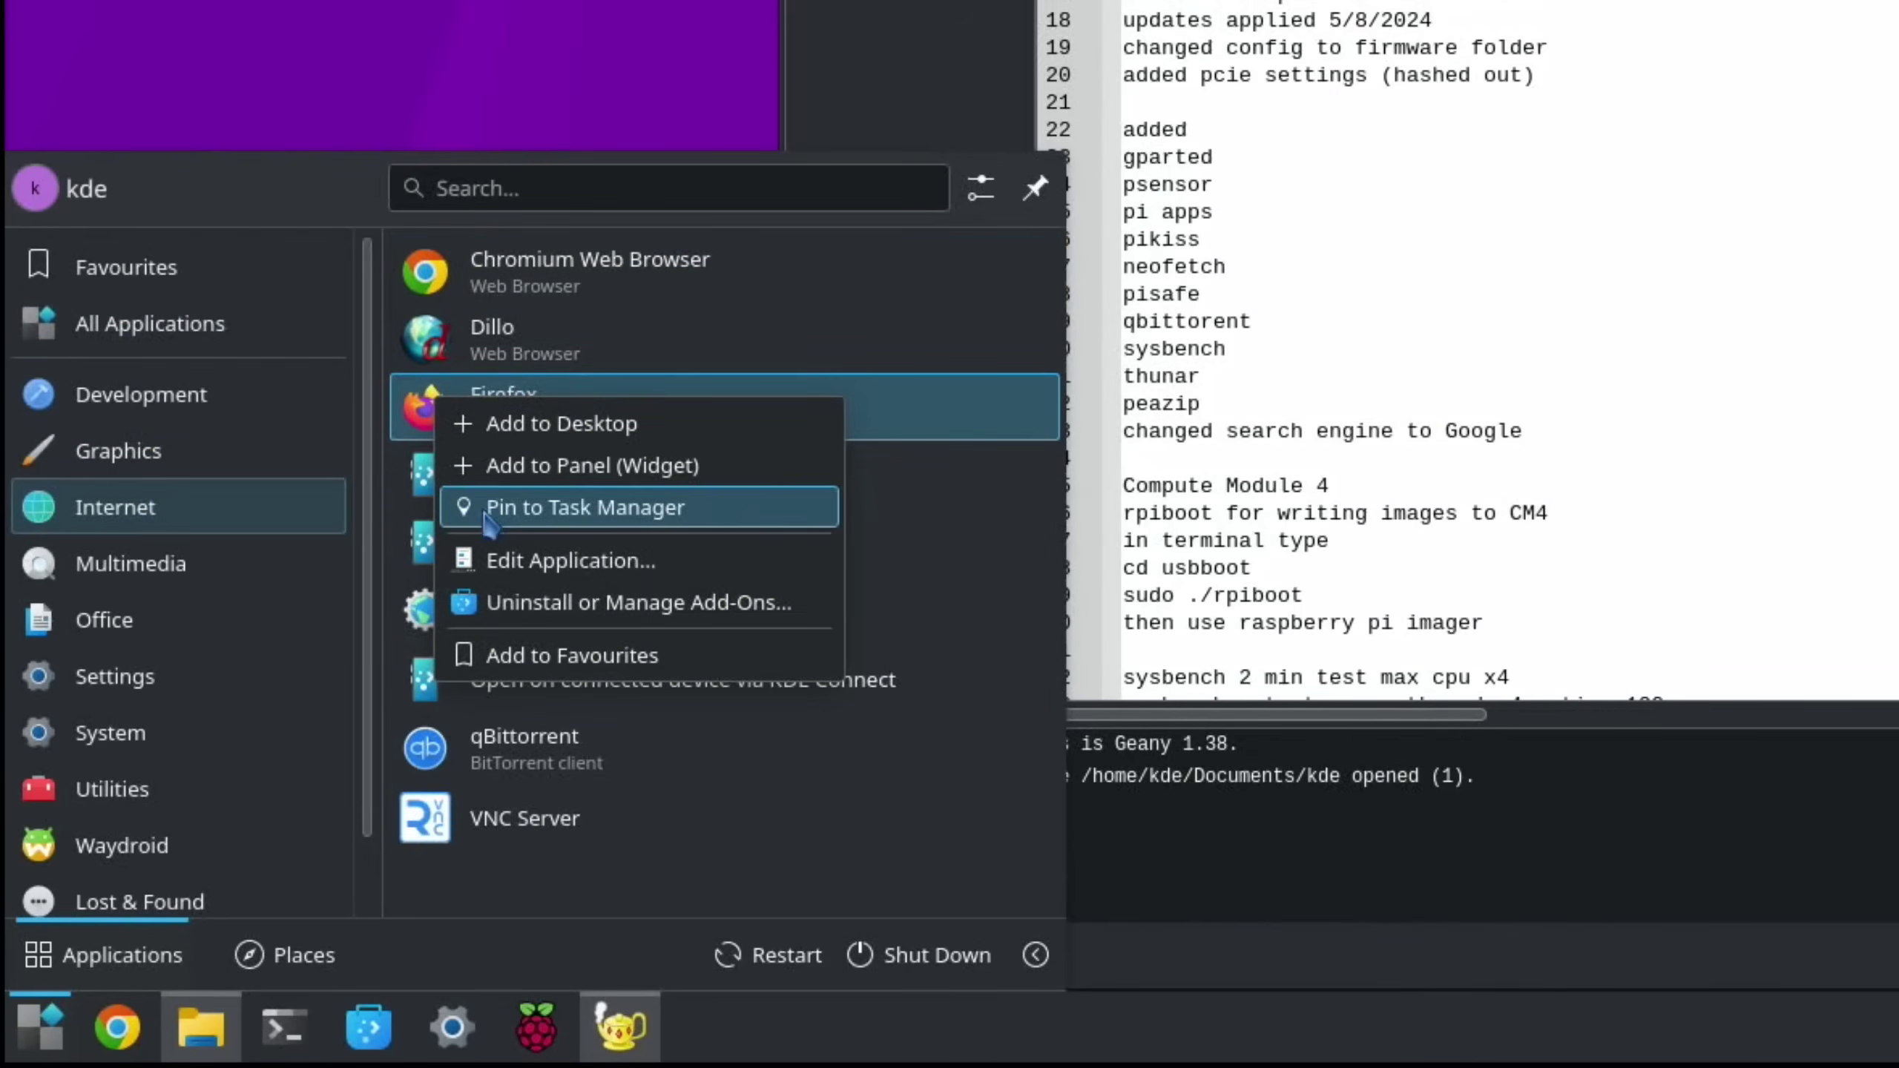
pyautogui.click(514, 567)
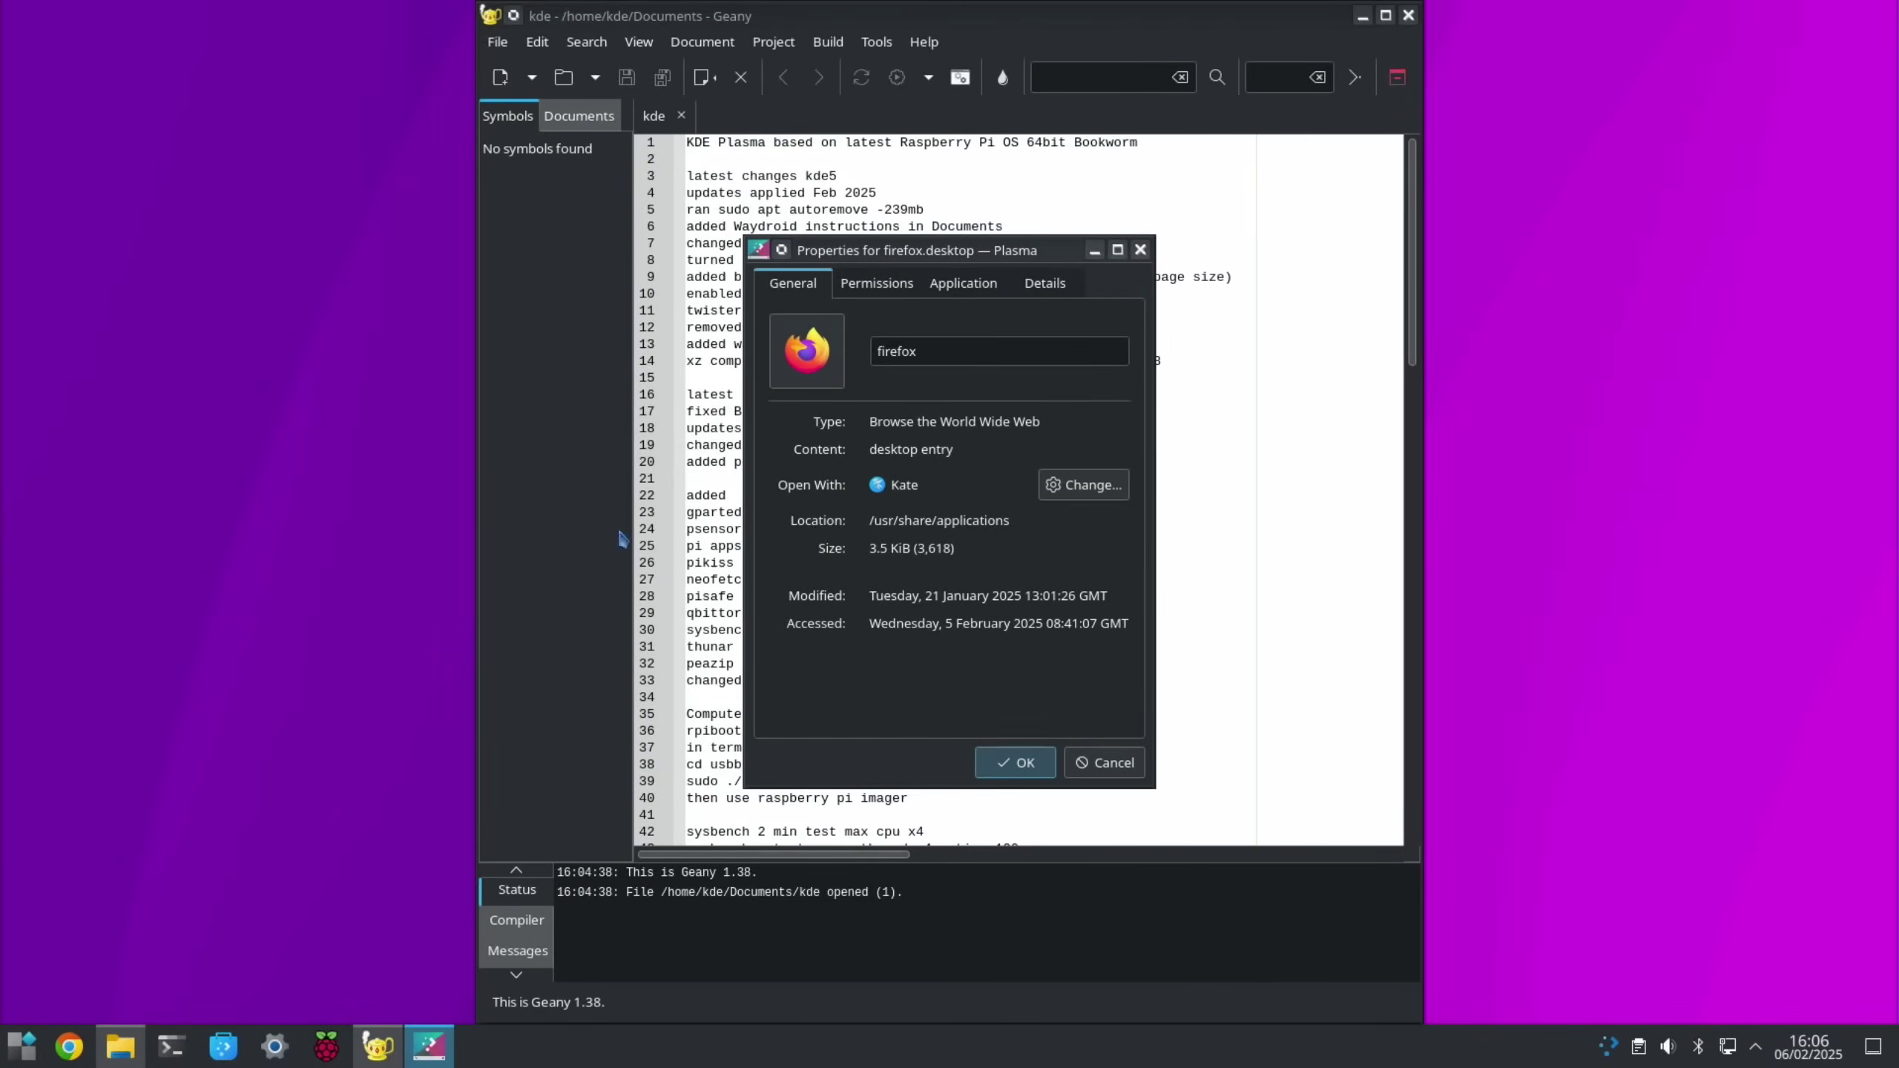
pyautogui.click(804, 372)
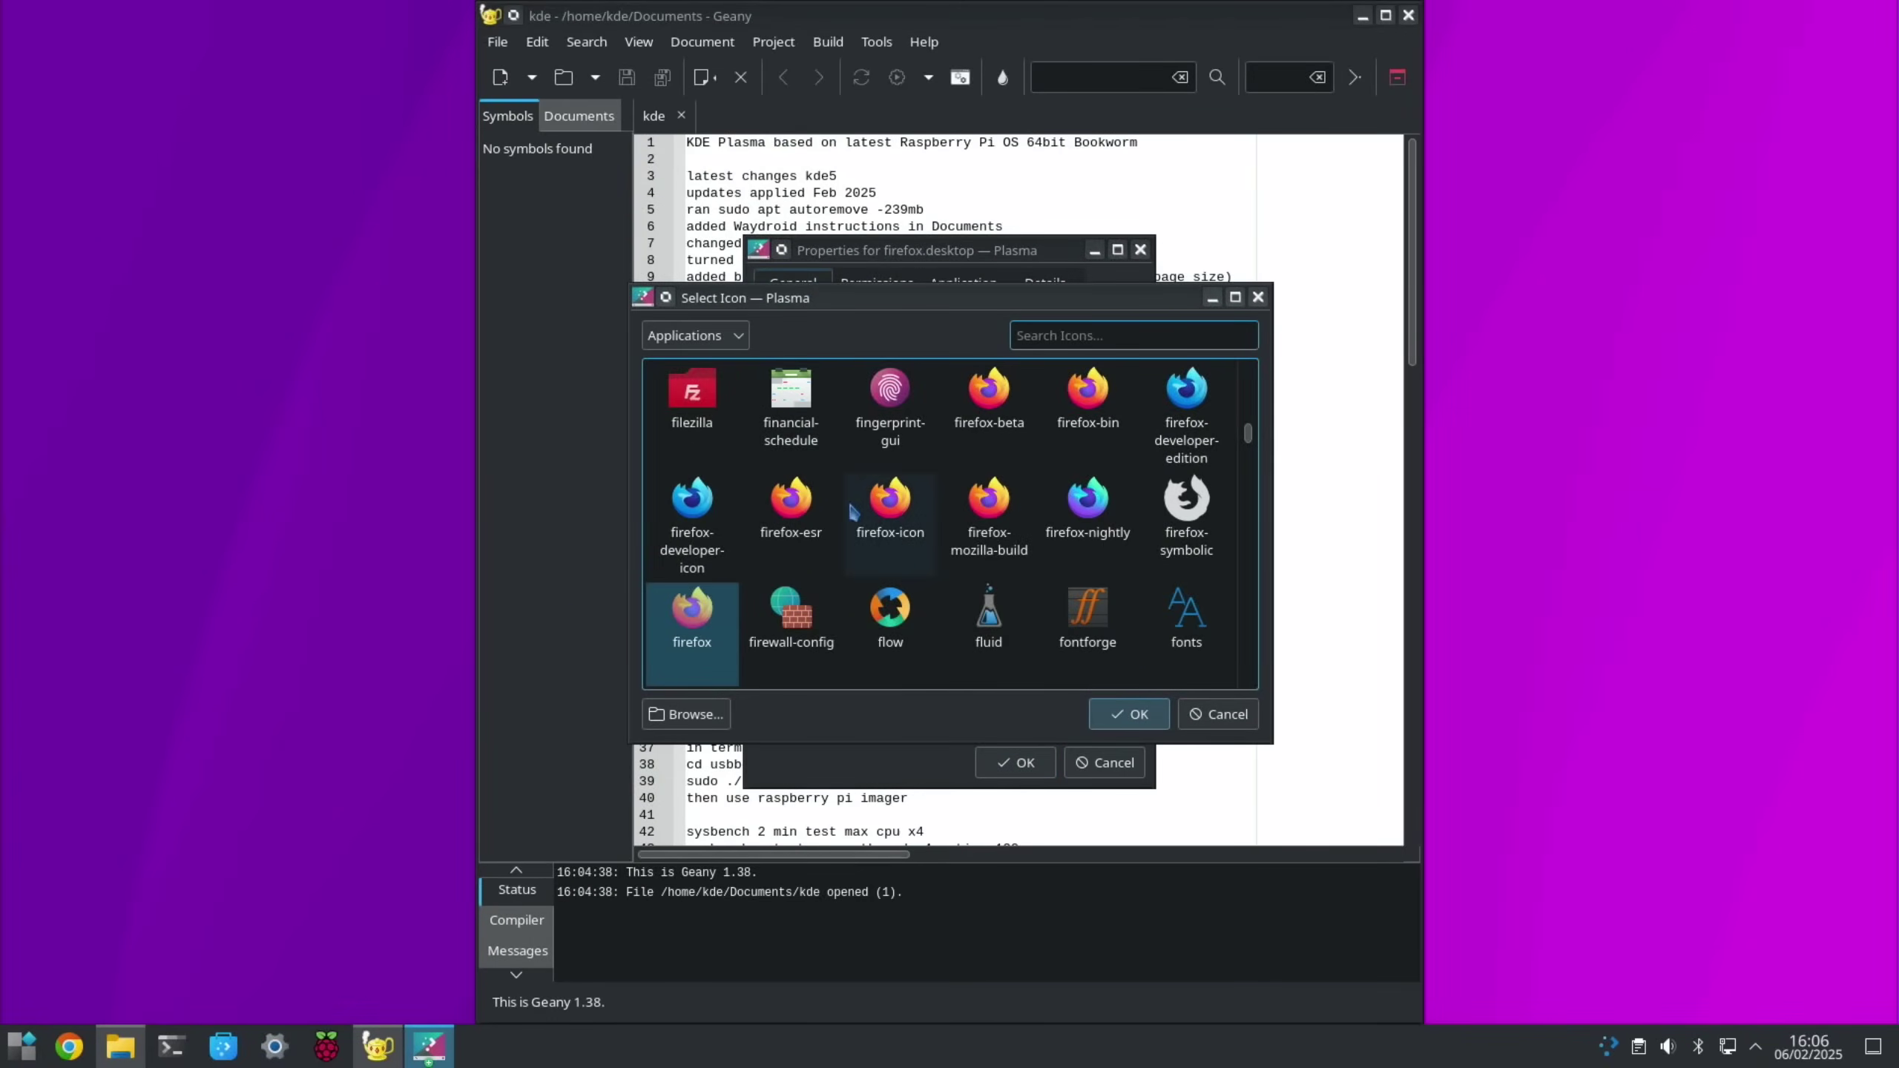
pyautogui.scroll(-15, 1133, 527)
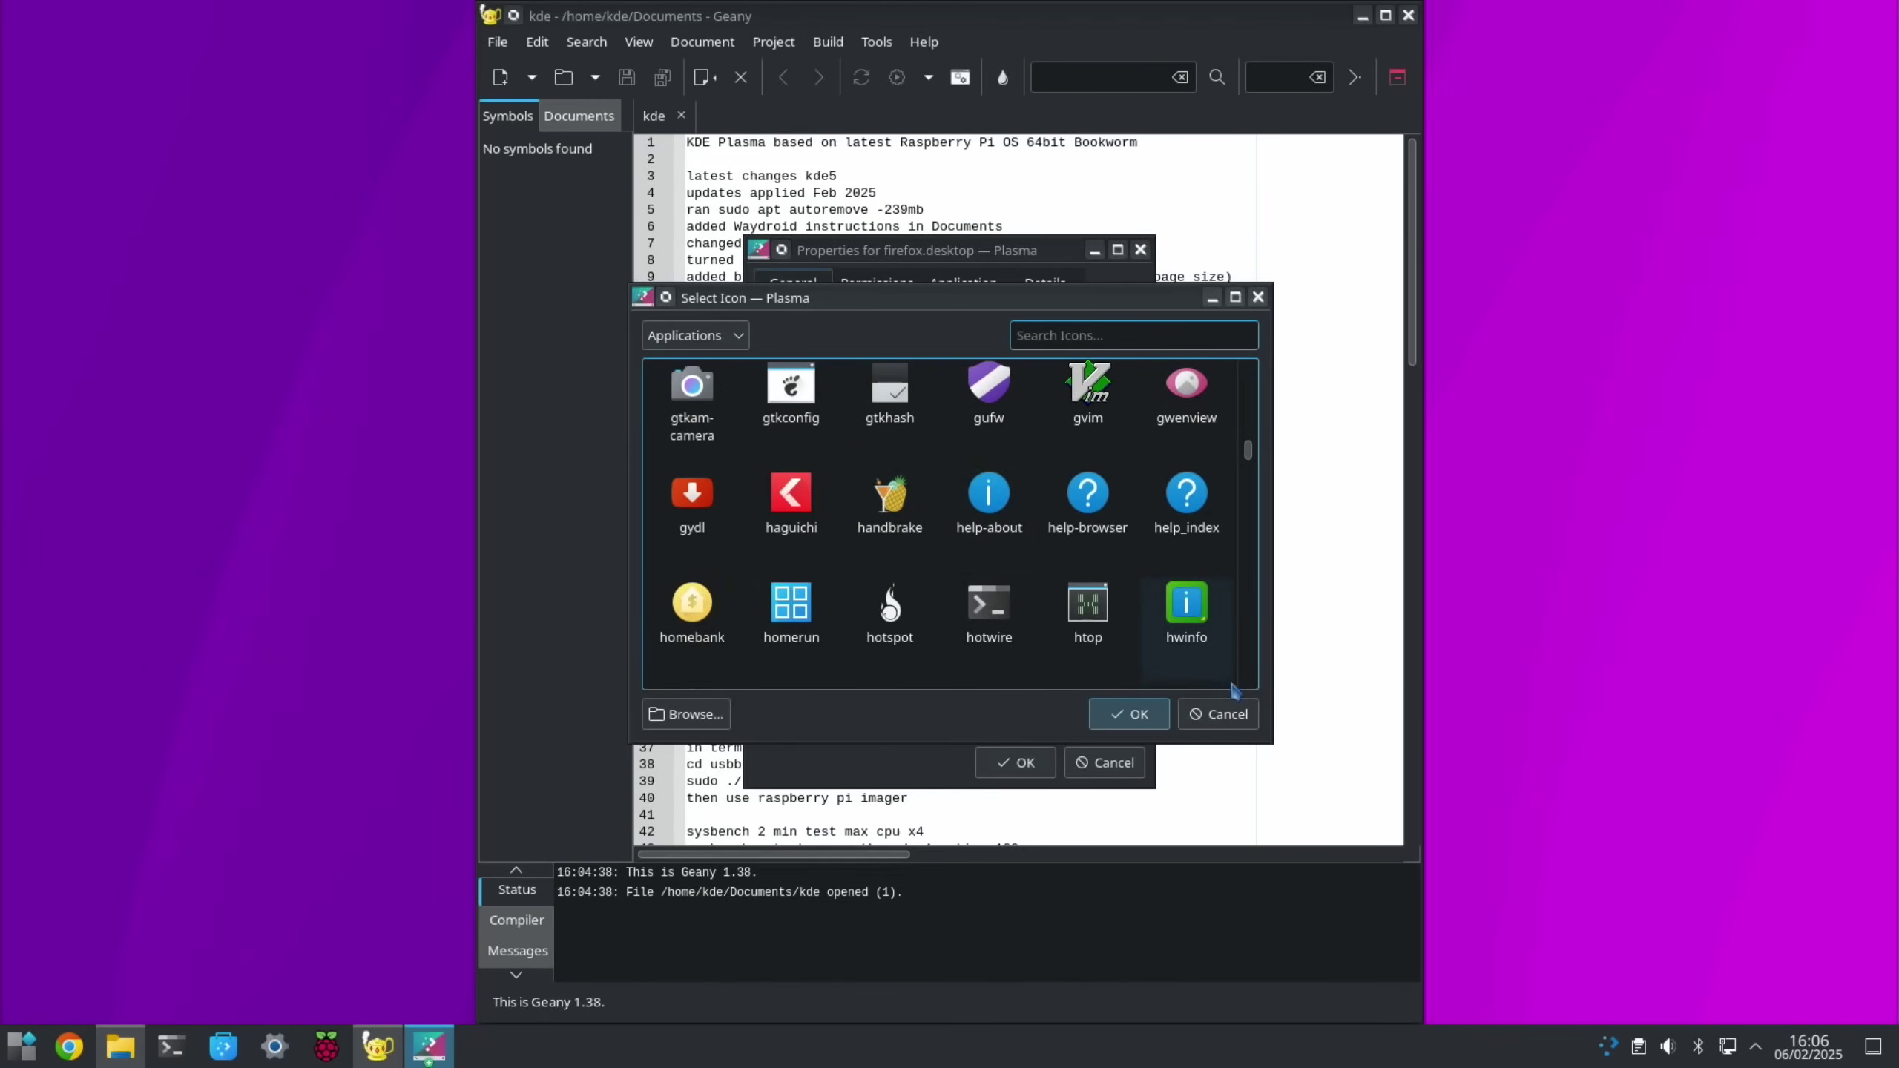
pyautogui.click(1219, 714)
pyautogui.press('Escape')
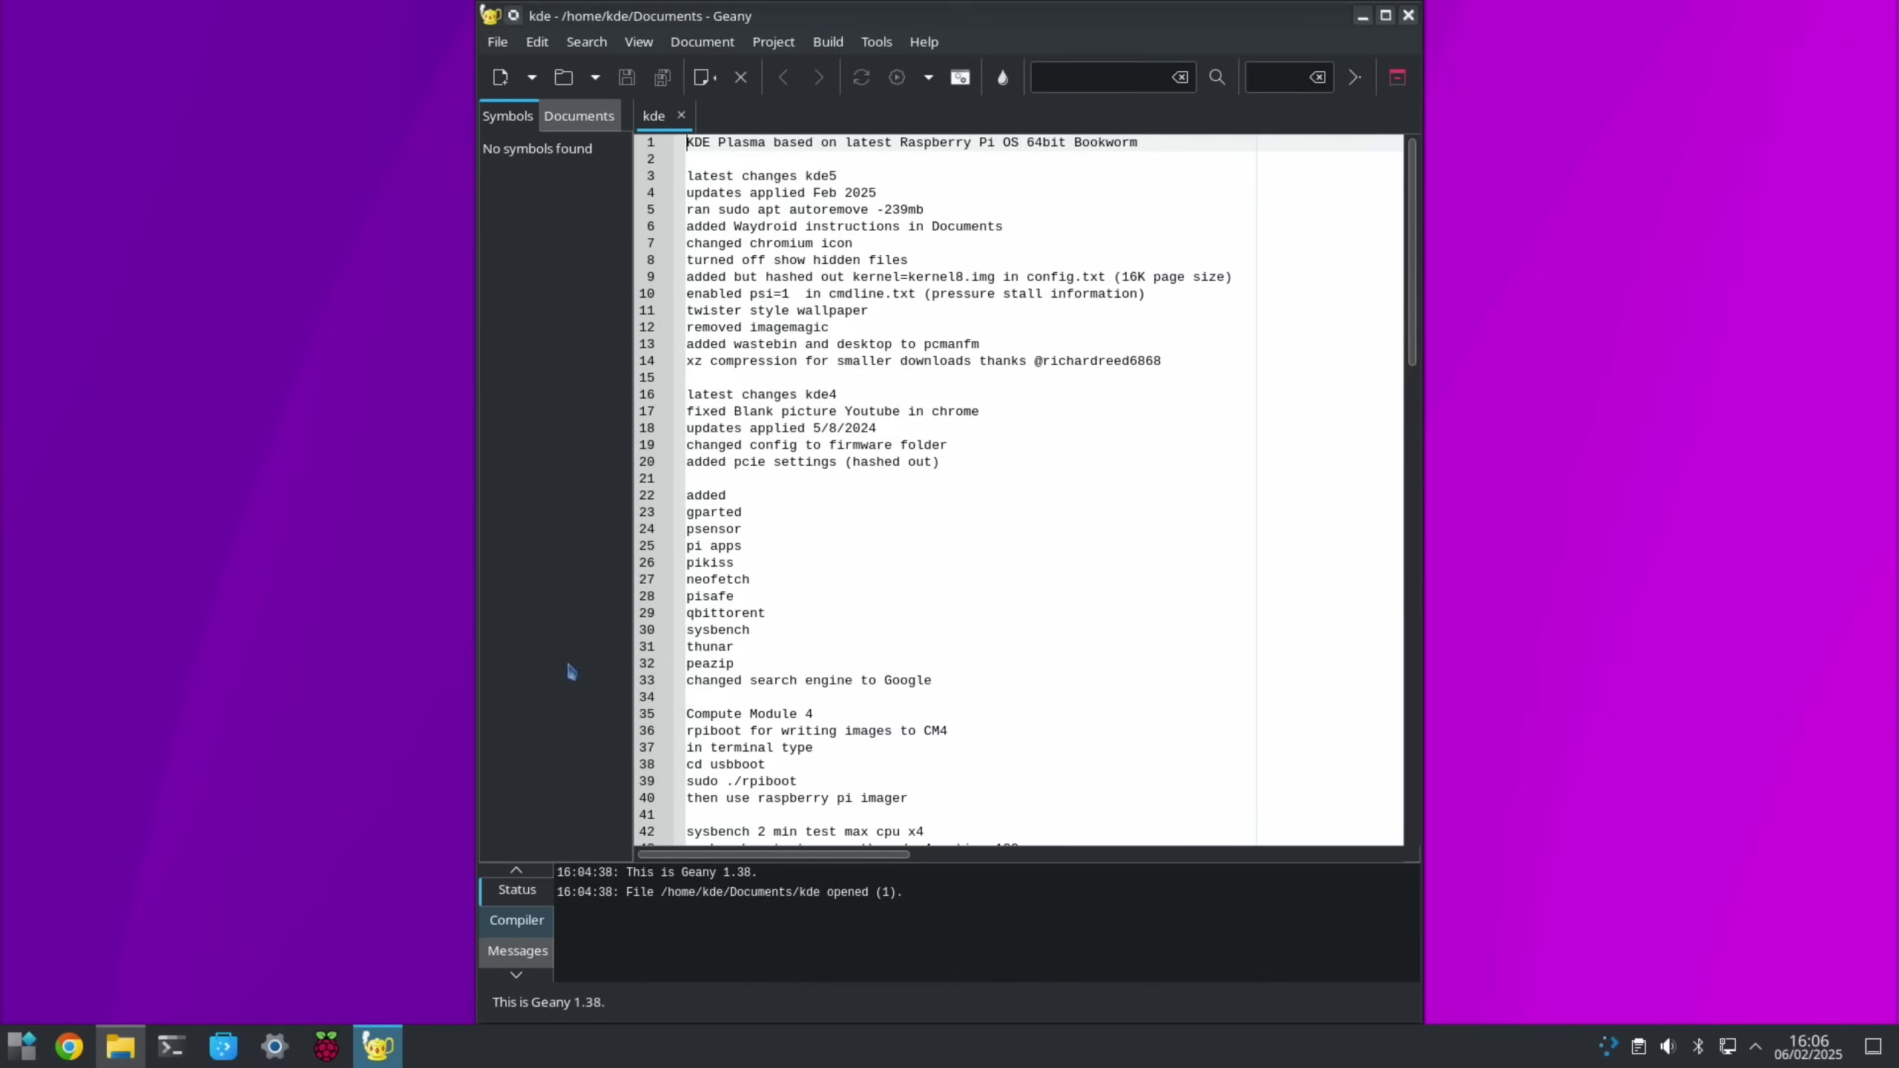
# Turn on Show Hidden Files for the home folder in the file manager, and turn it off again
pyautogui.click(120, 1045)
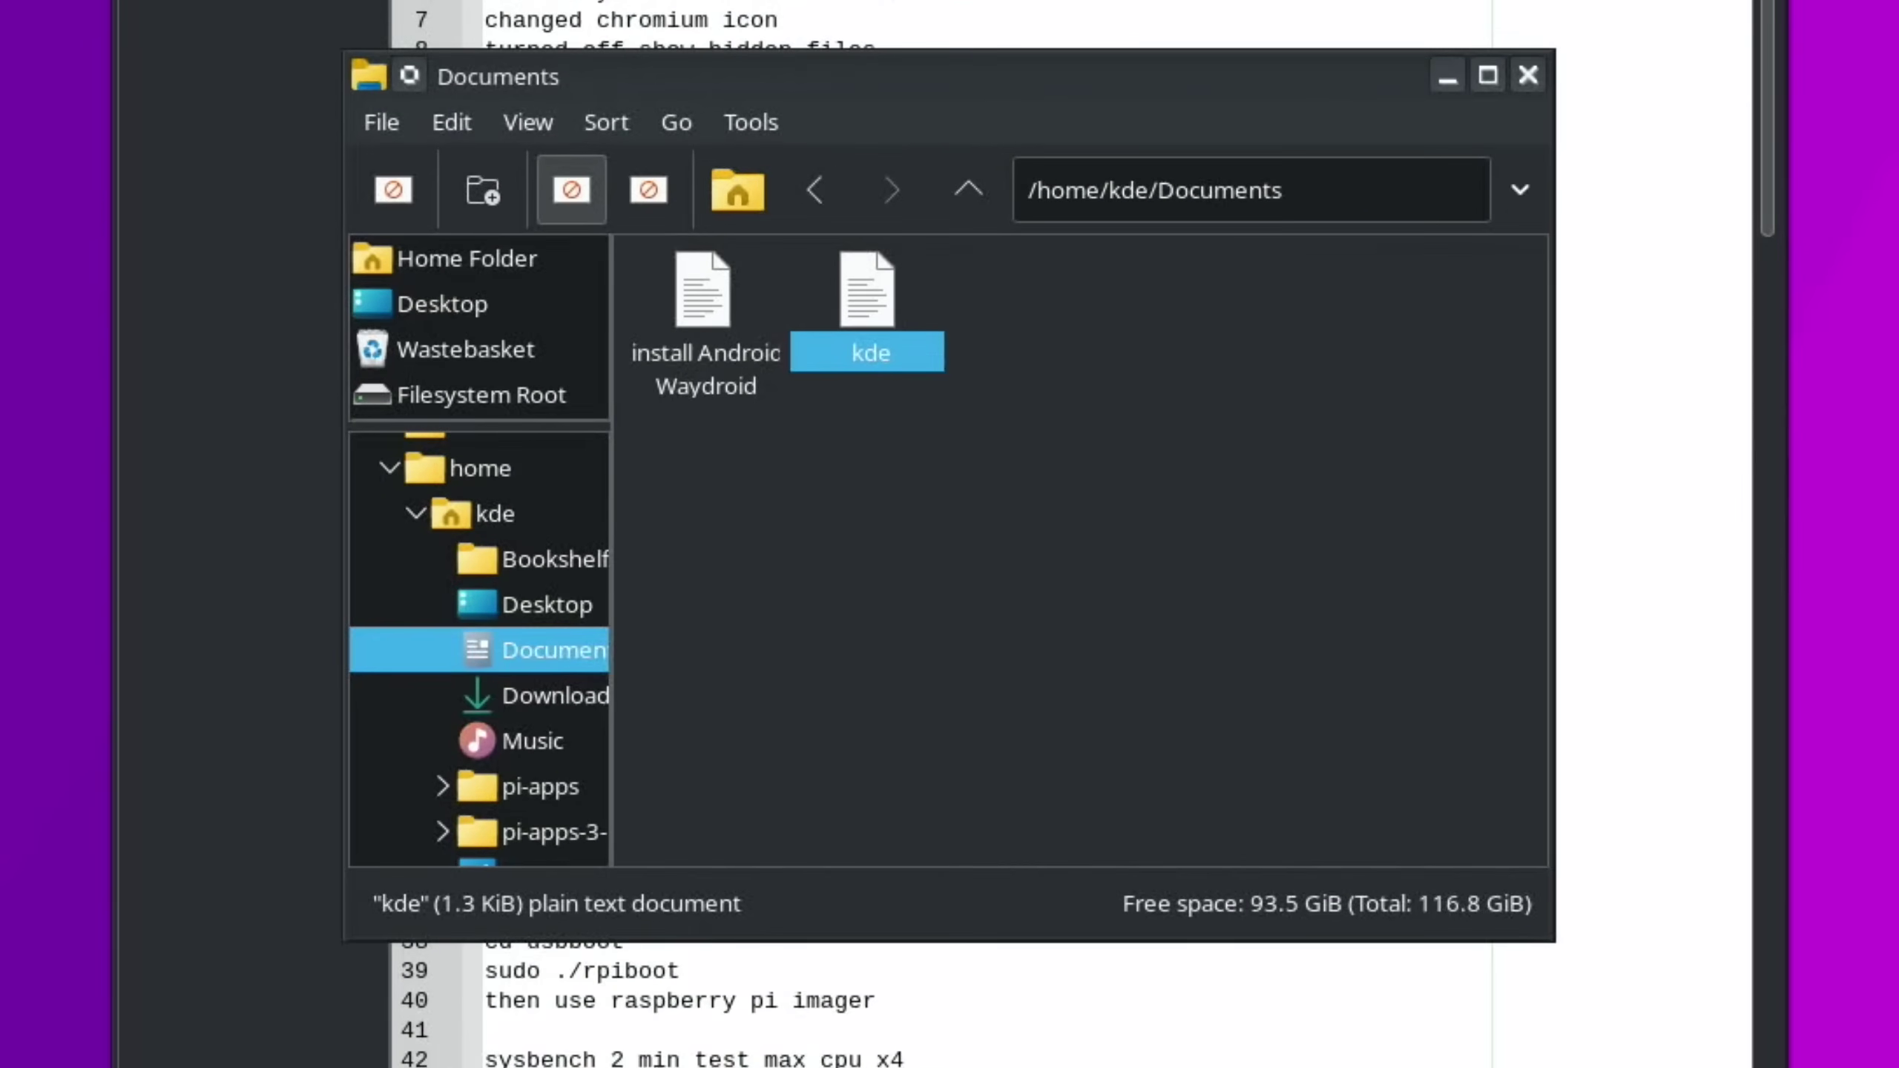
pyautogui.click(388, 258)
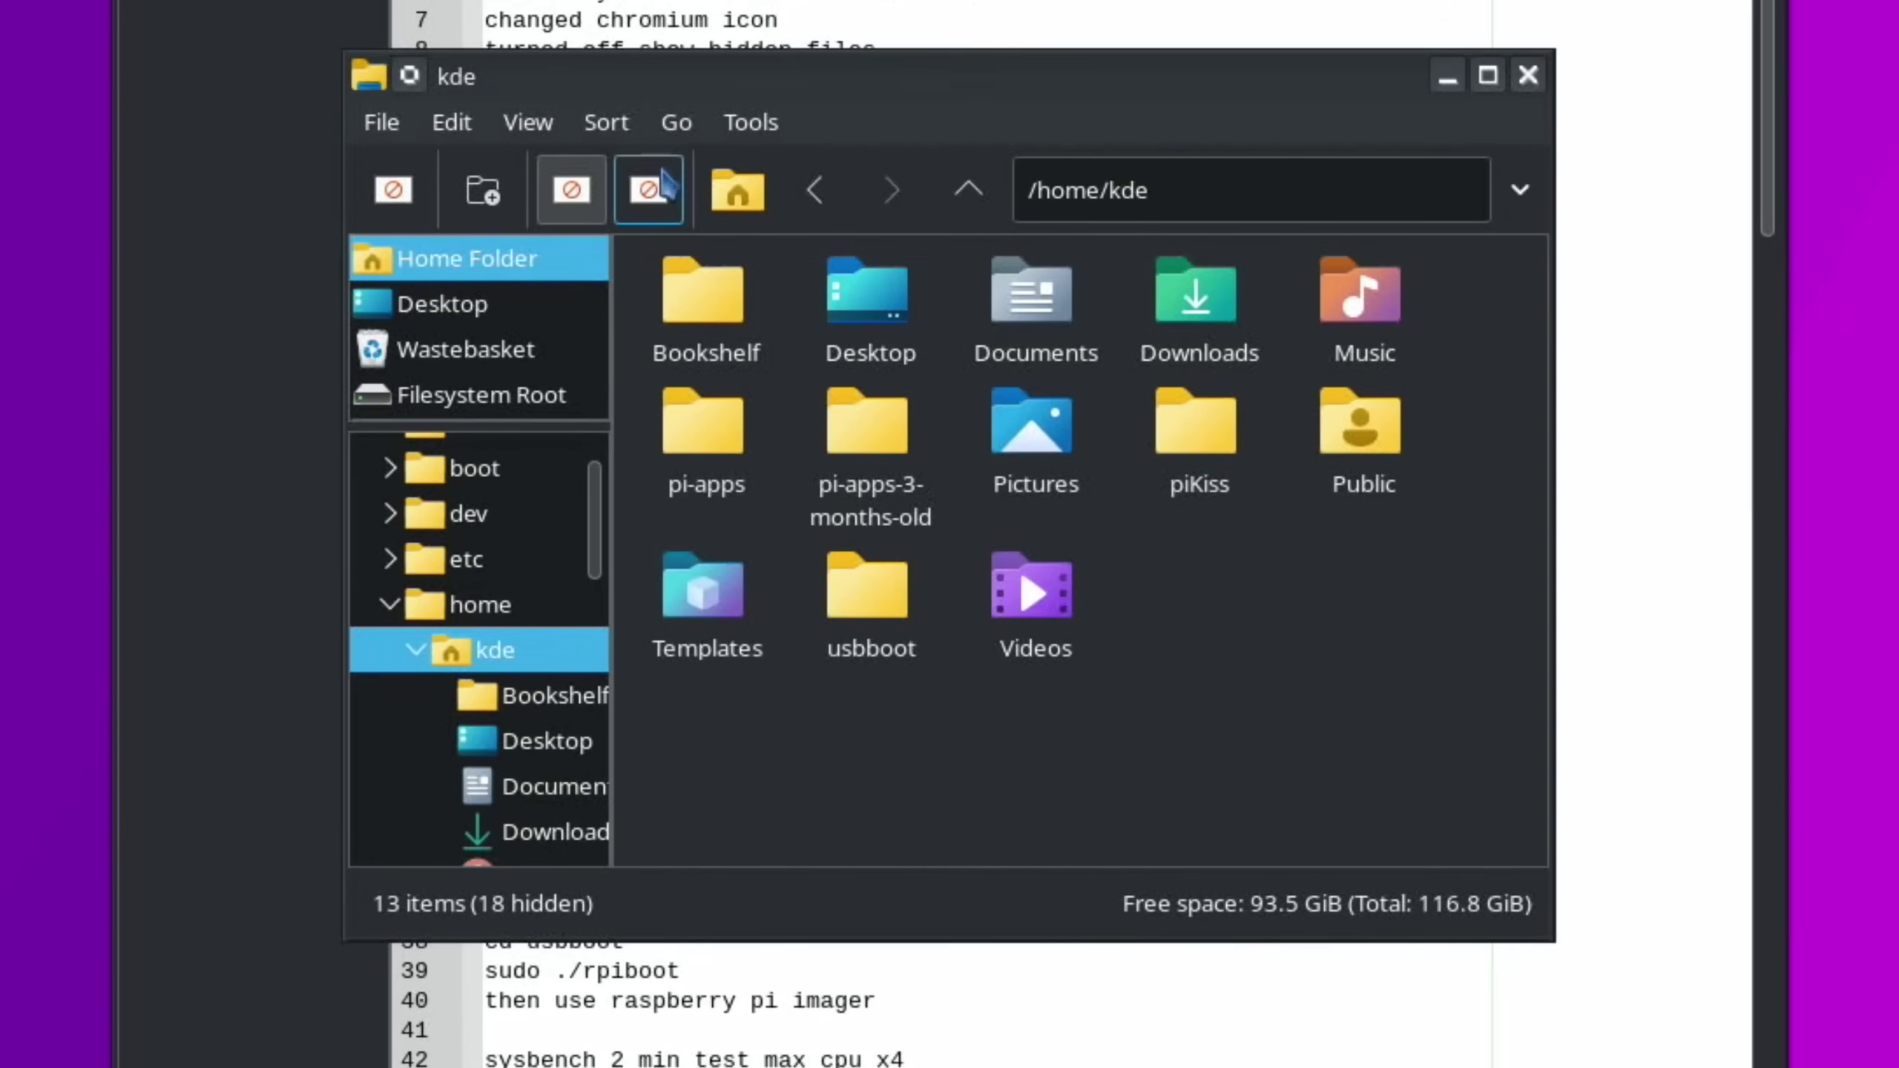
pyautogui.click(533, 123)
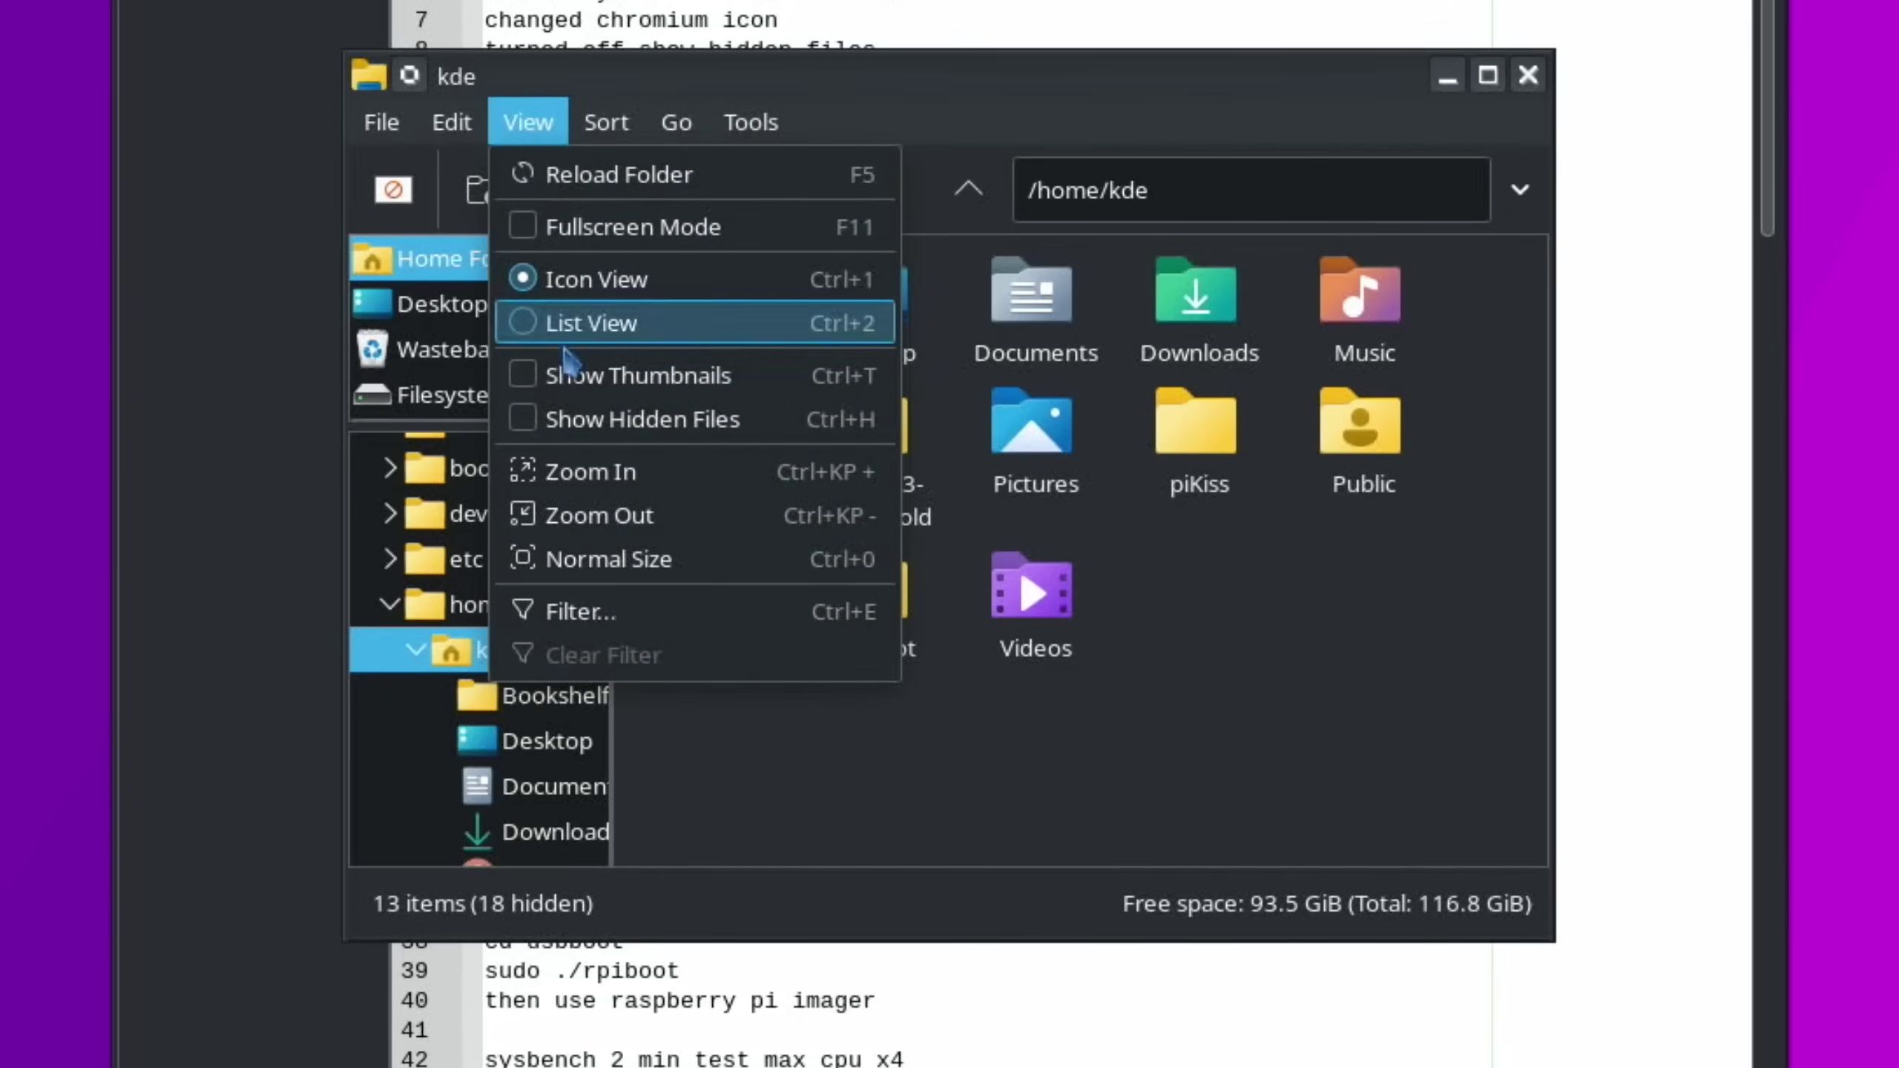
pyautogui.click(552, 419)
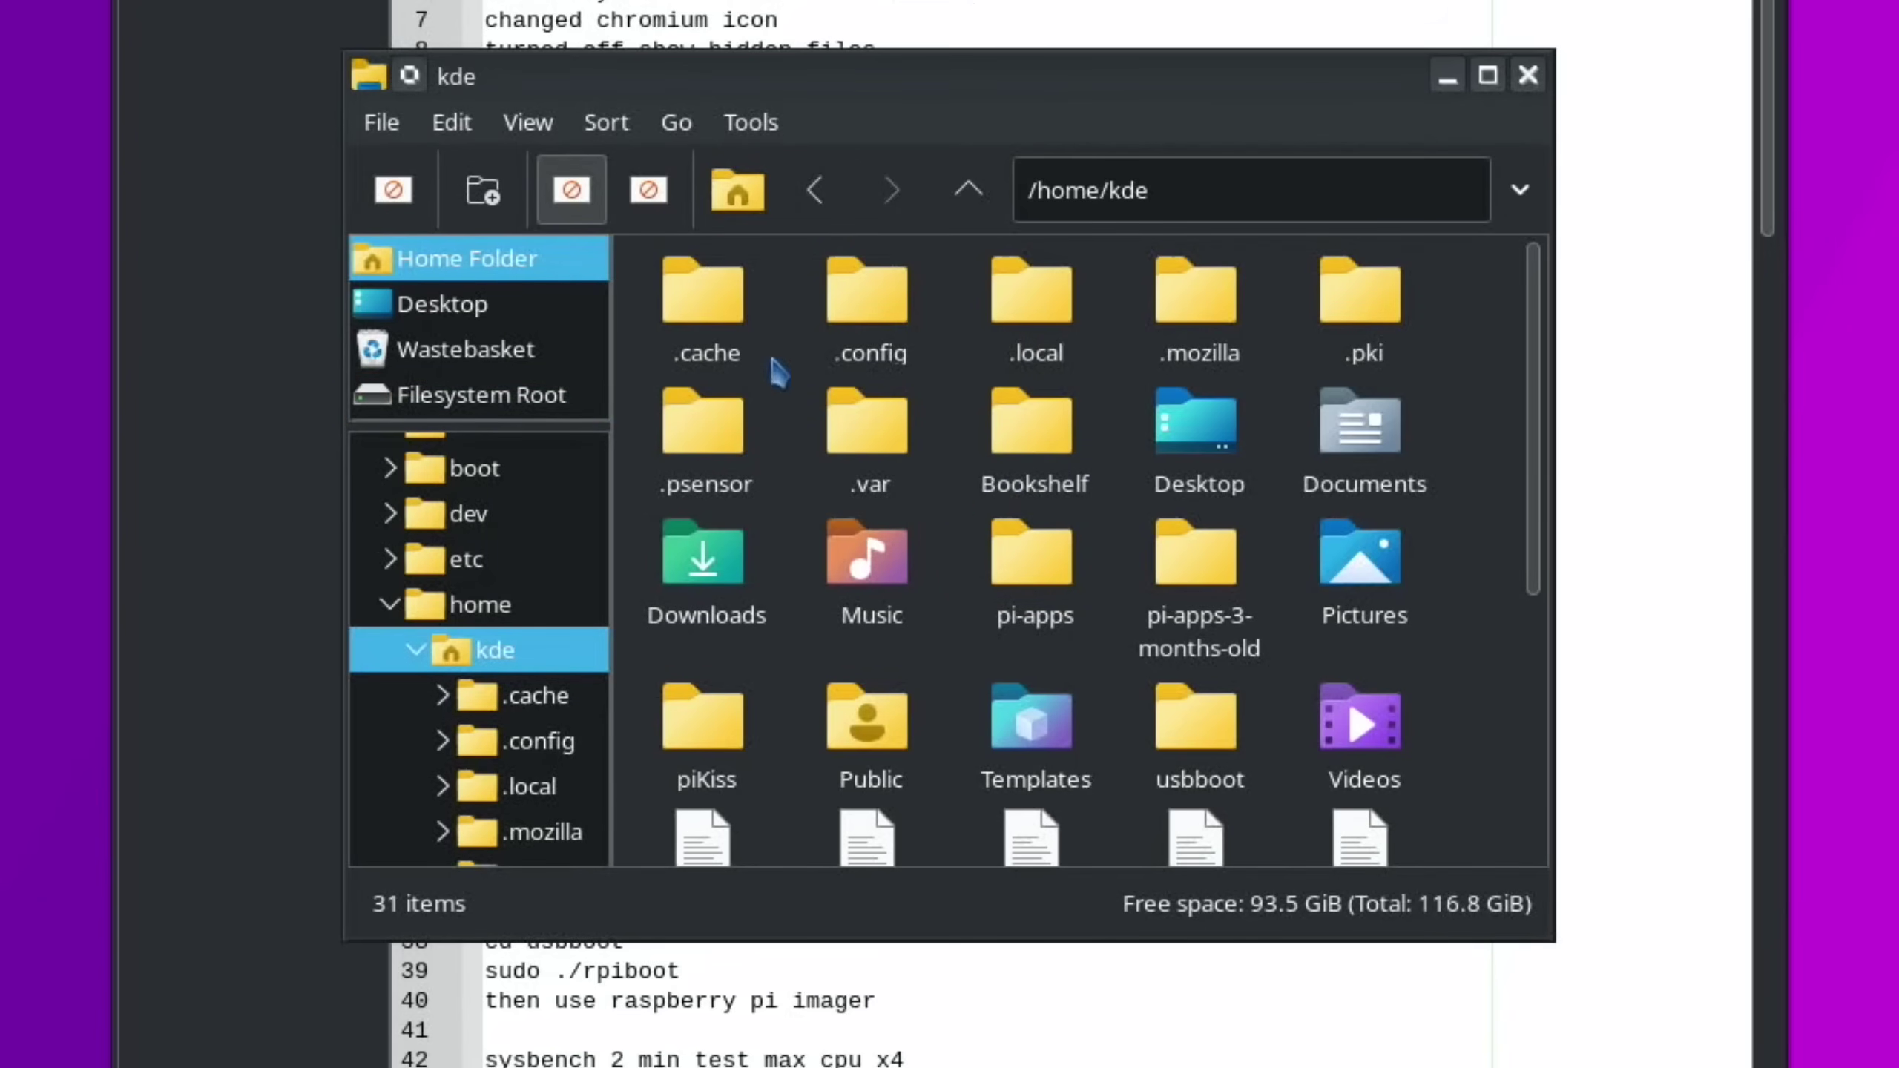
pyautogui.click(532, 123)
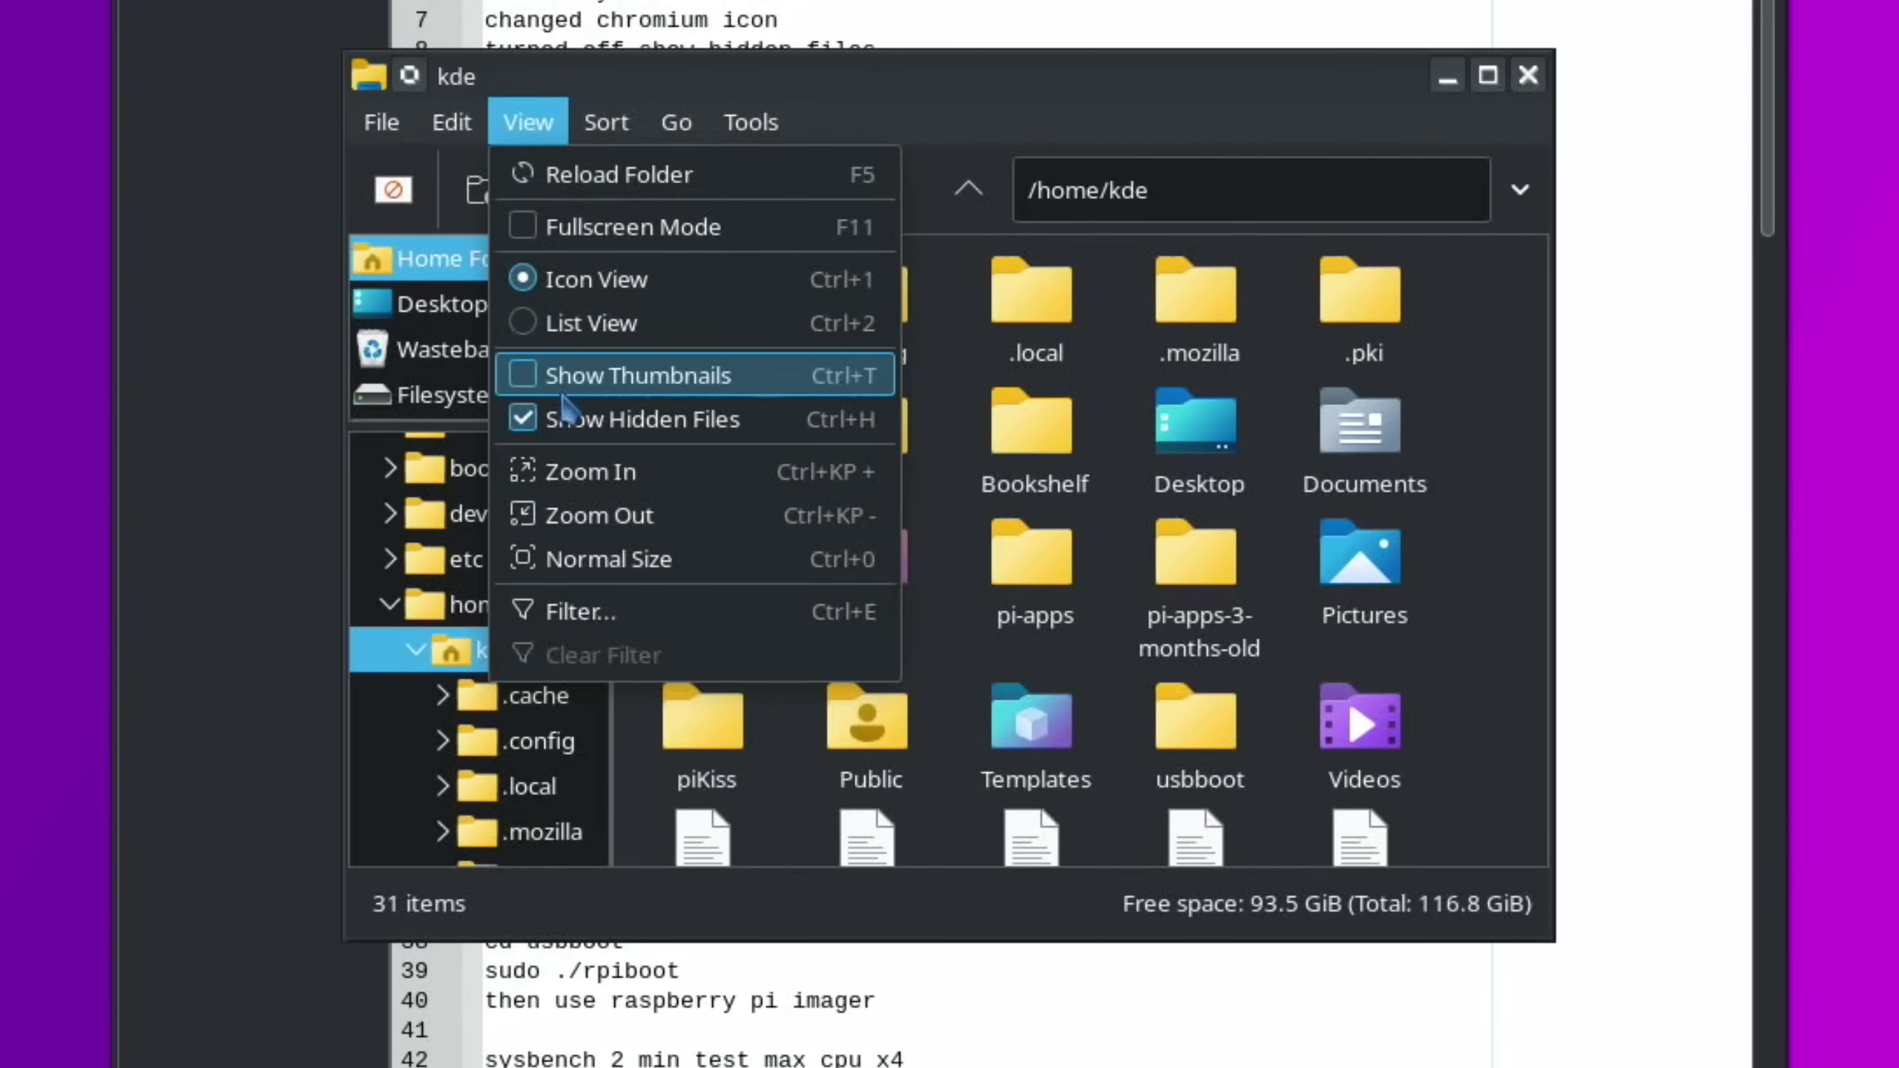
pyautogui.click(536, 423)
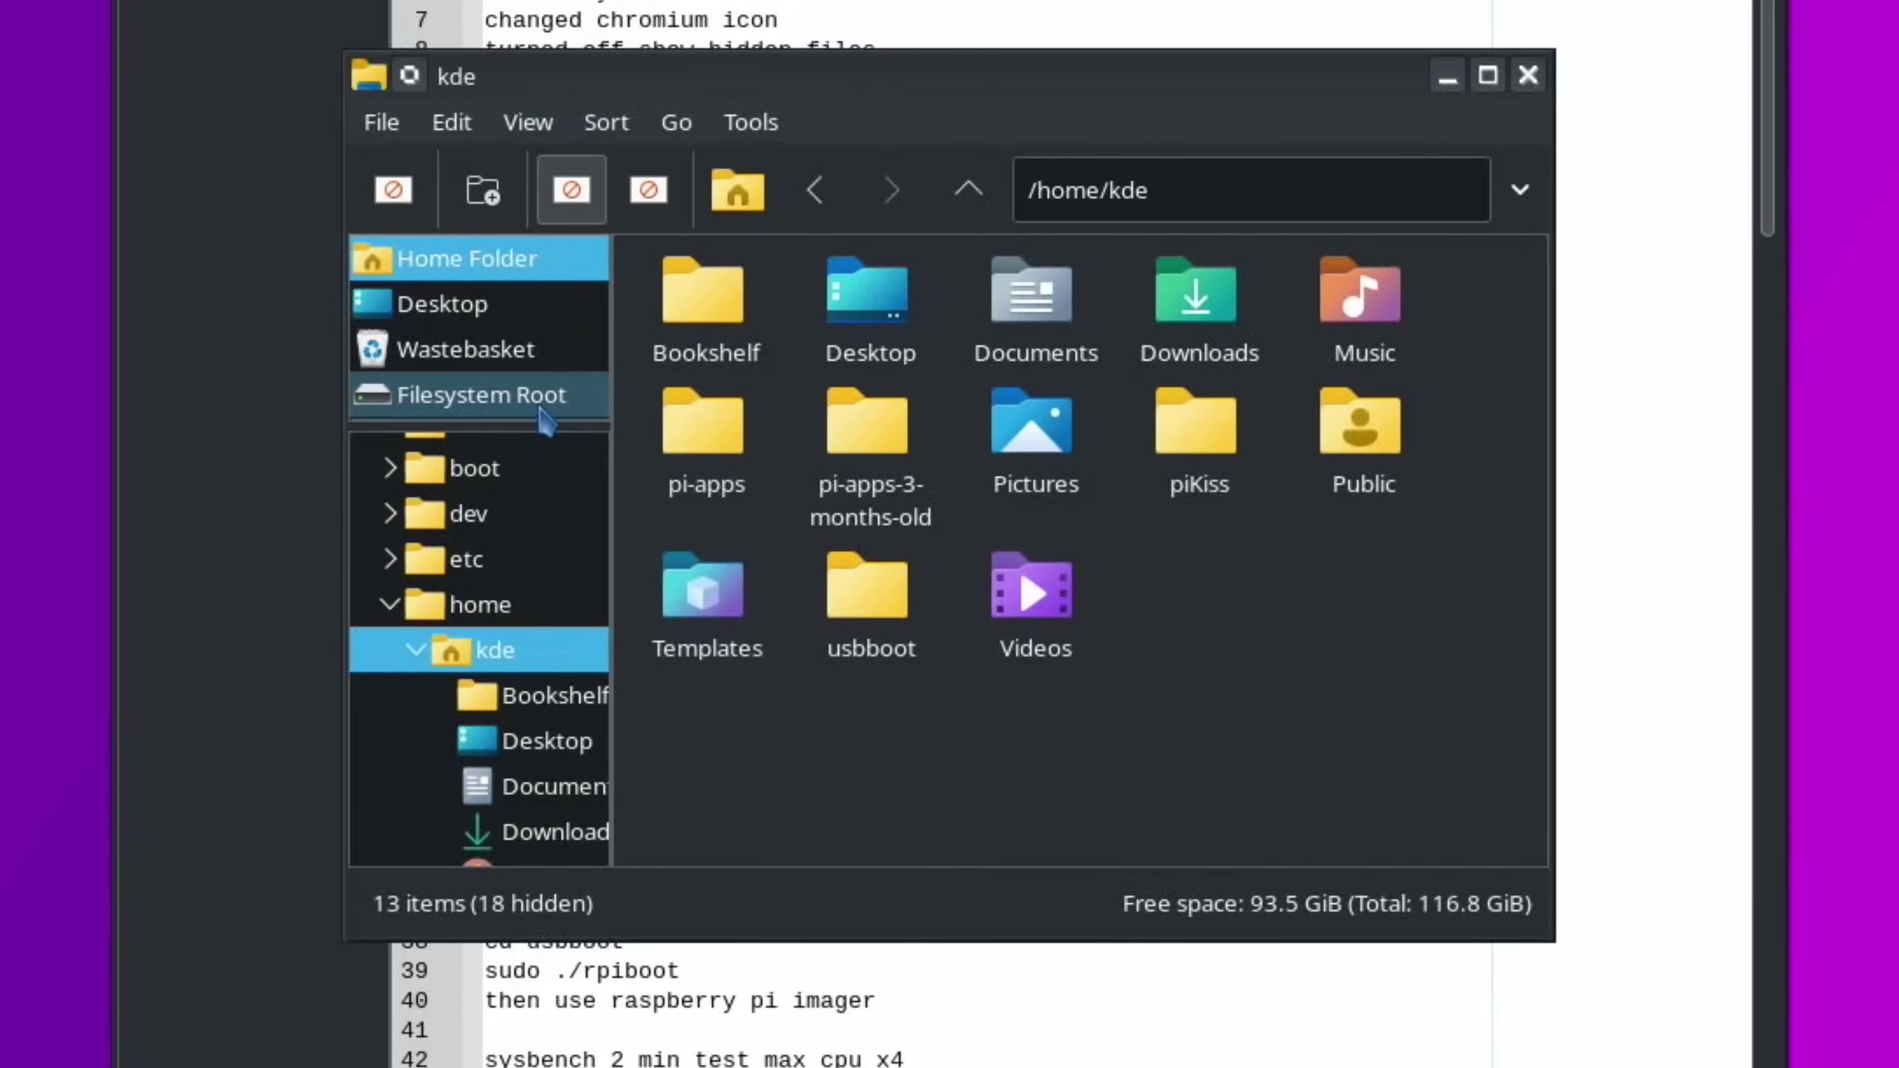
# Move the file manager aside and minimize it, and examine the further entries in the kde text file
pyautogui.moveTo(784, 75); pyautogui.dragTo(0, 236)
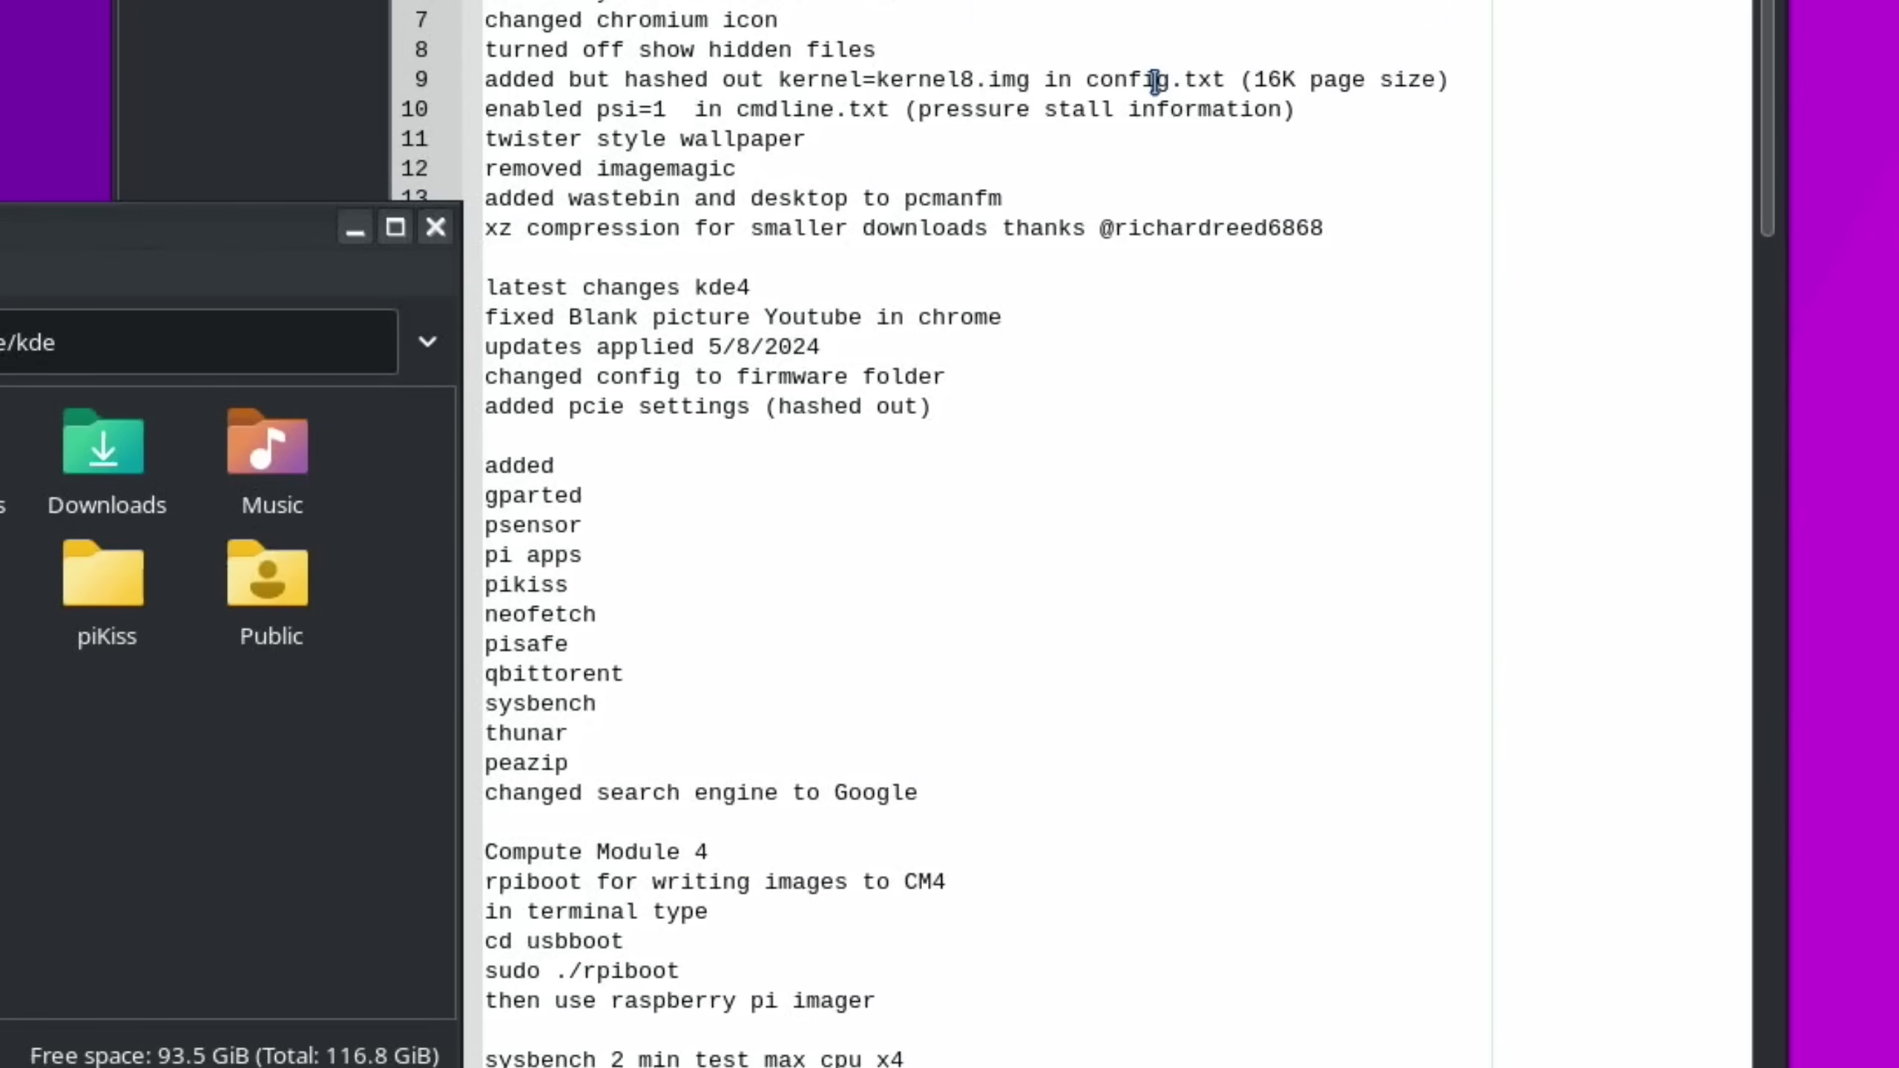
pyautogui.click(354, 231)
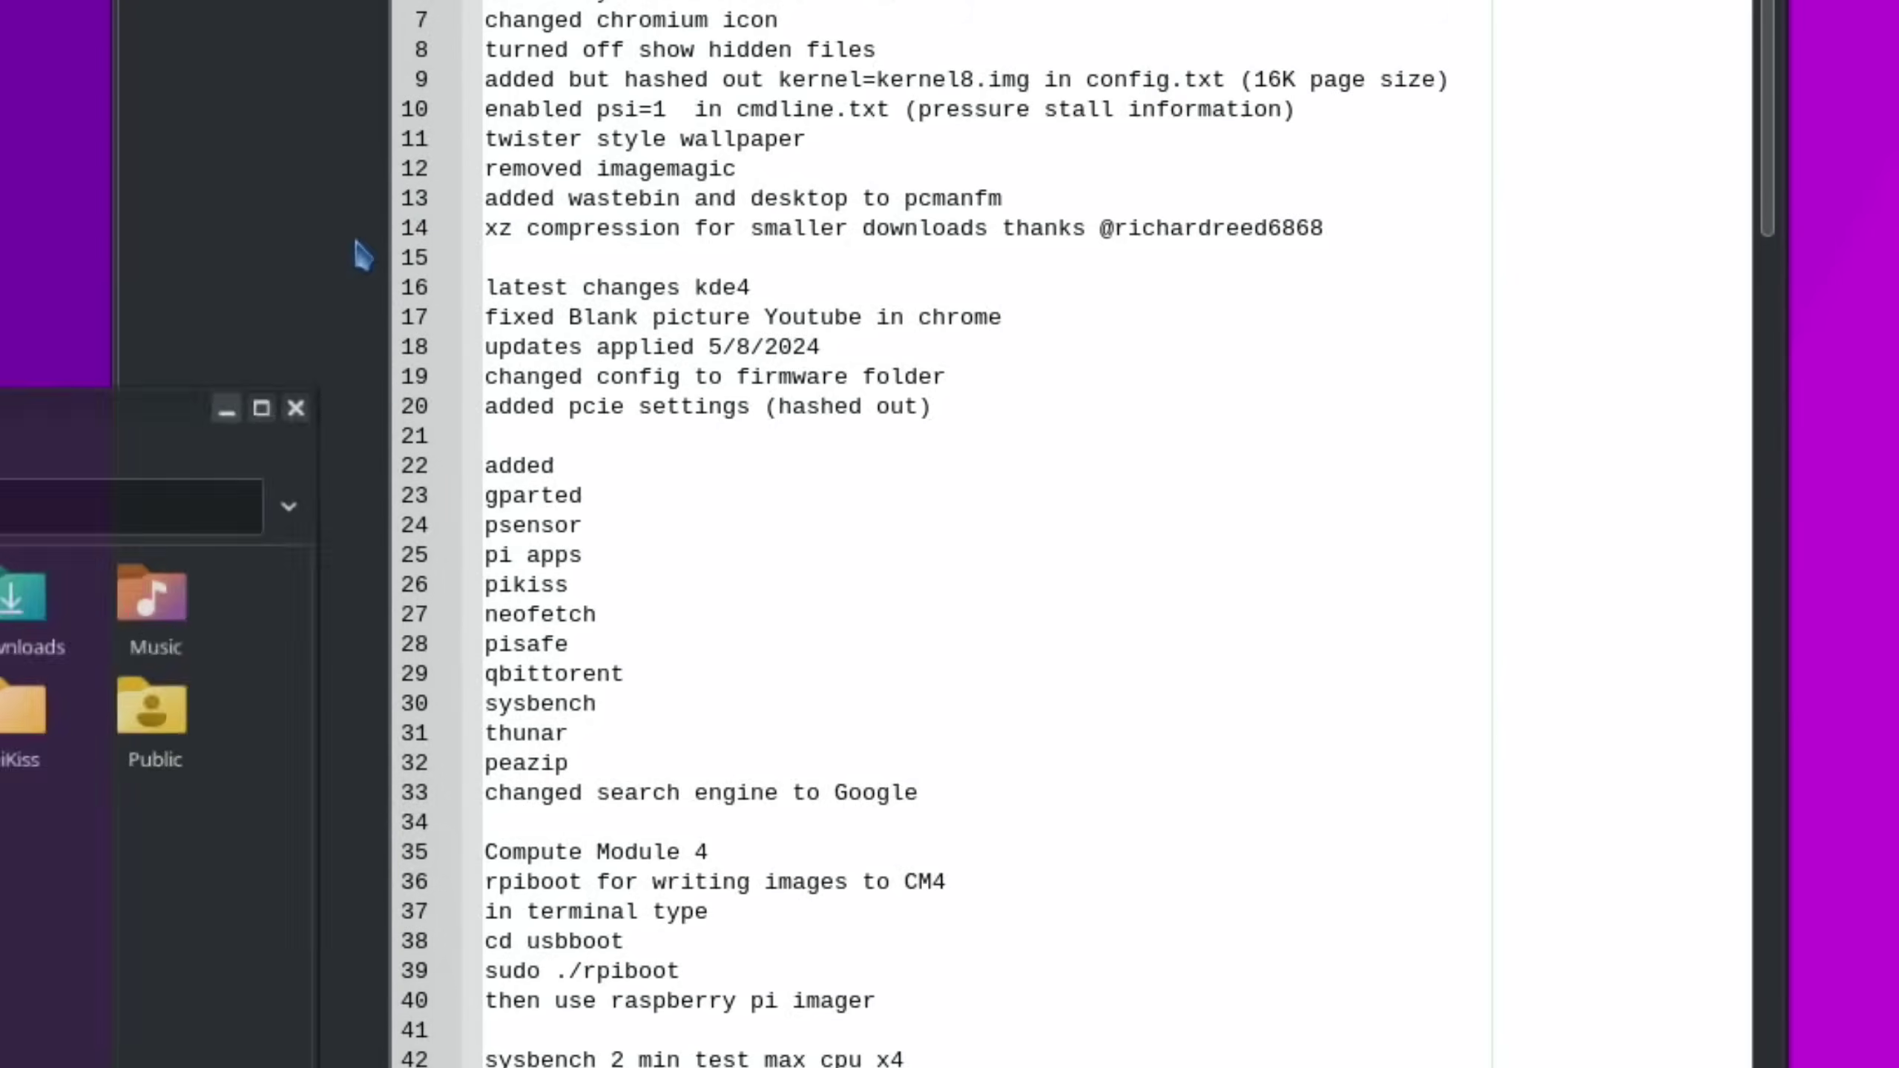
pyautogui.scroll(-6, 581, 643)
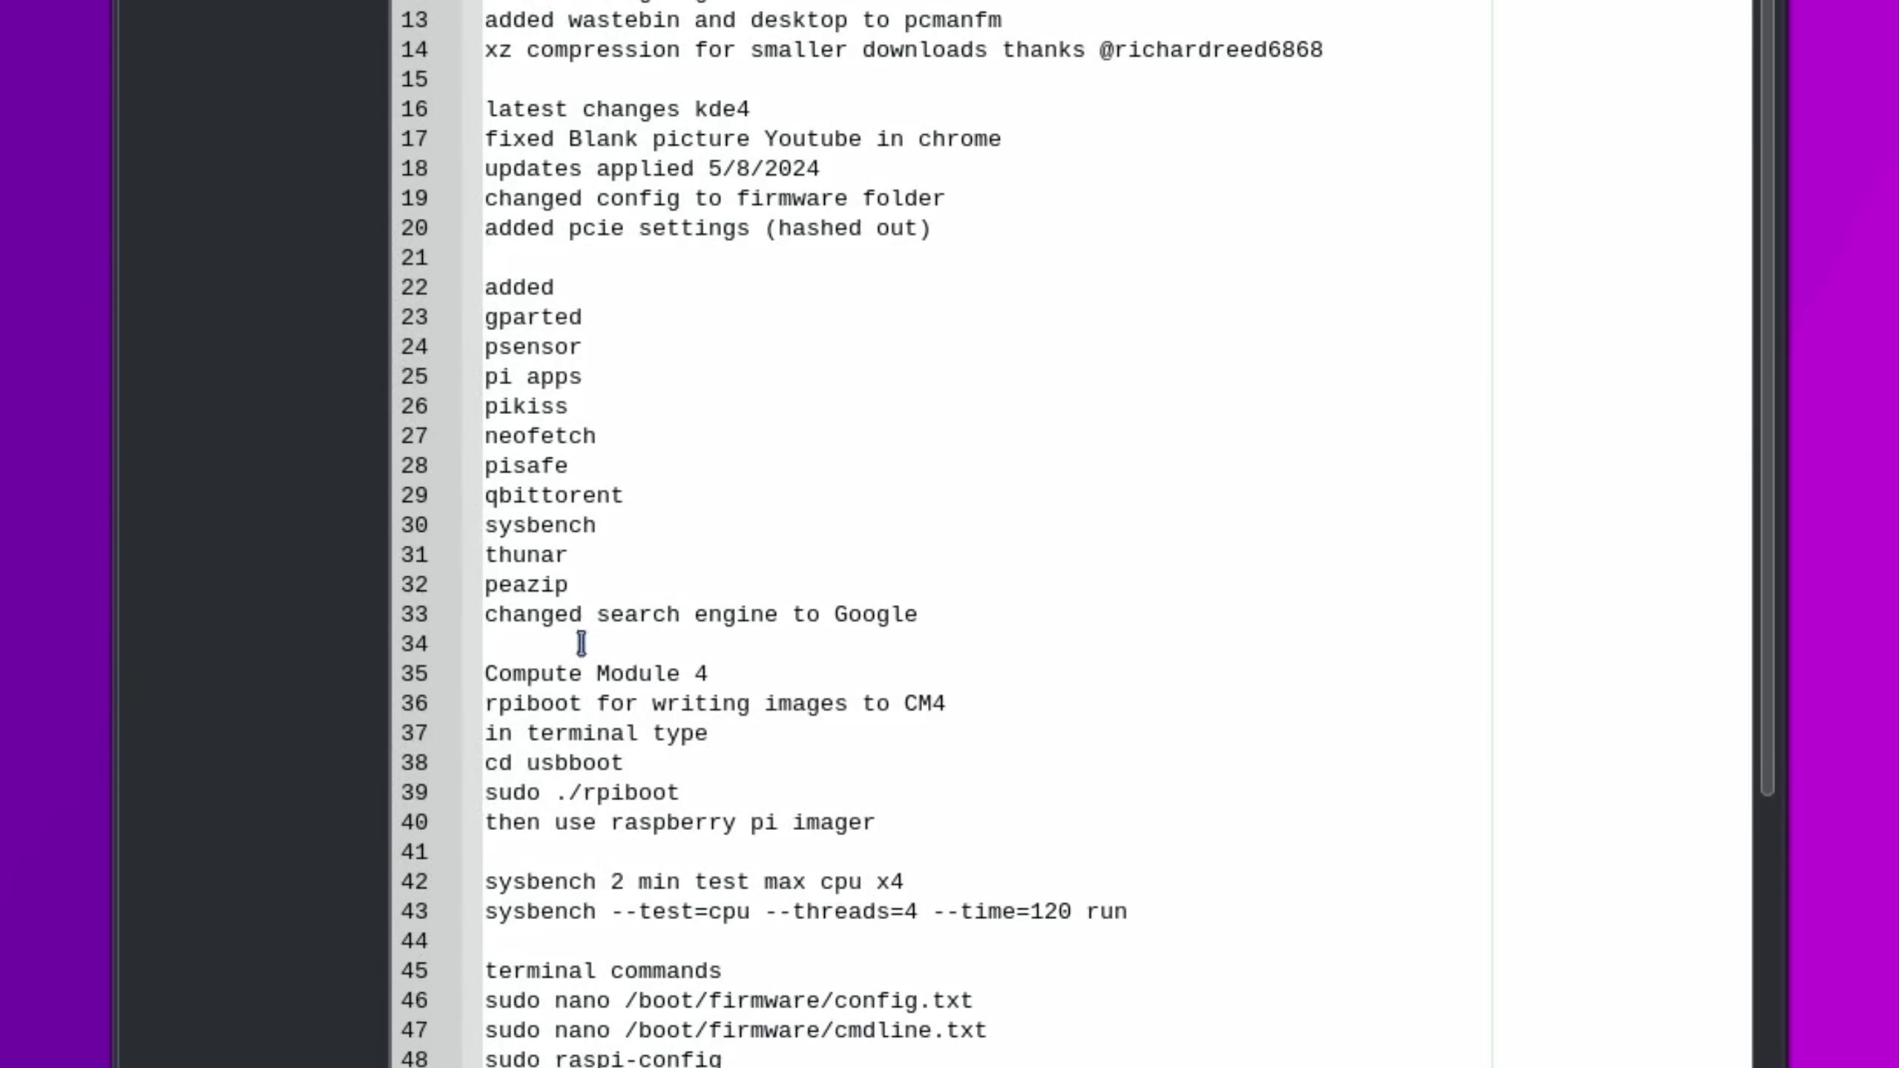
# Copy the command sudo nano /boot/firmware/config.txt from the kde notes and run it in a new terminal
pyautogui.scroll(-1, 580, 643)
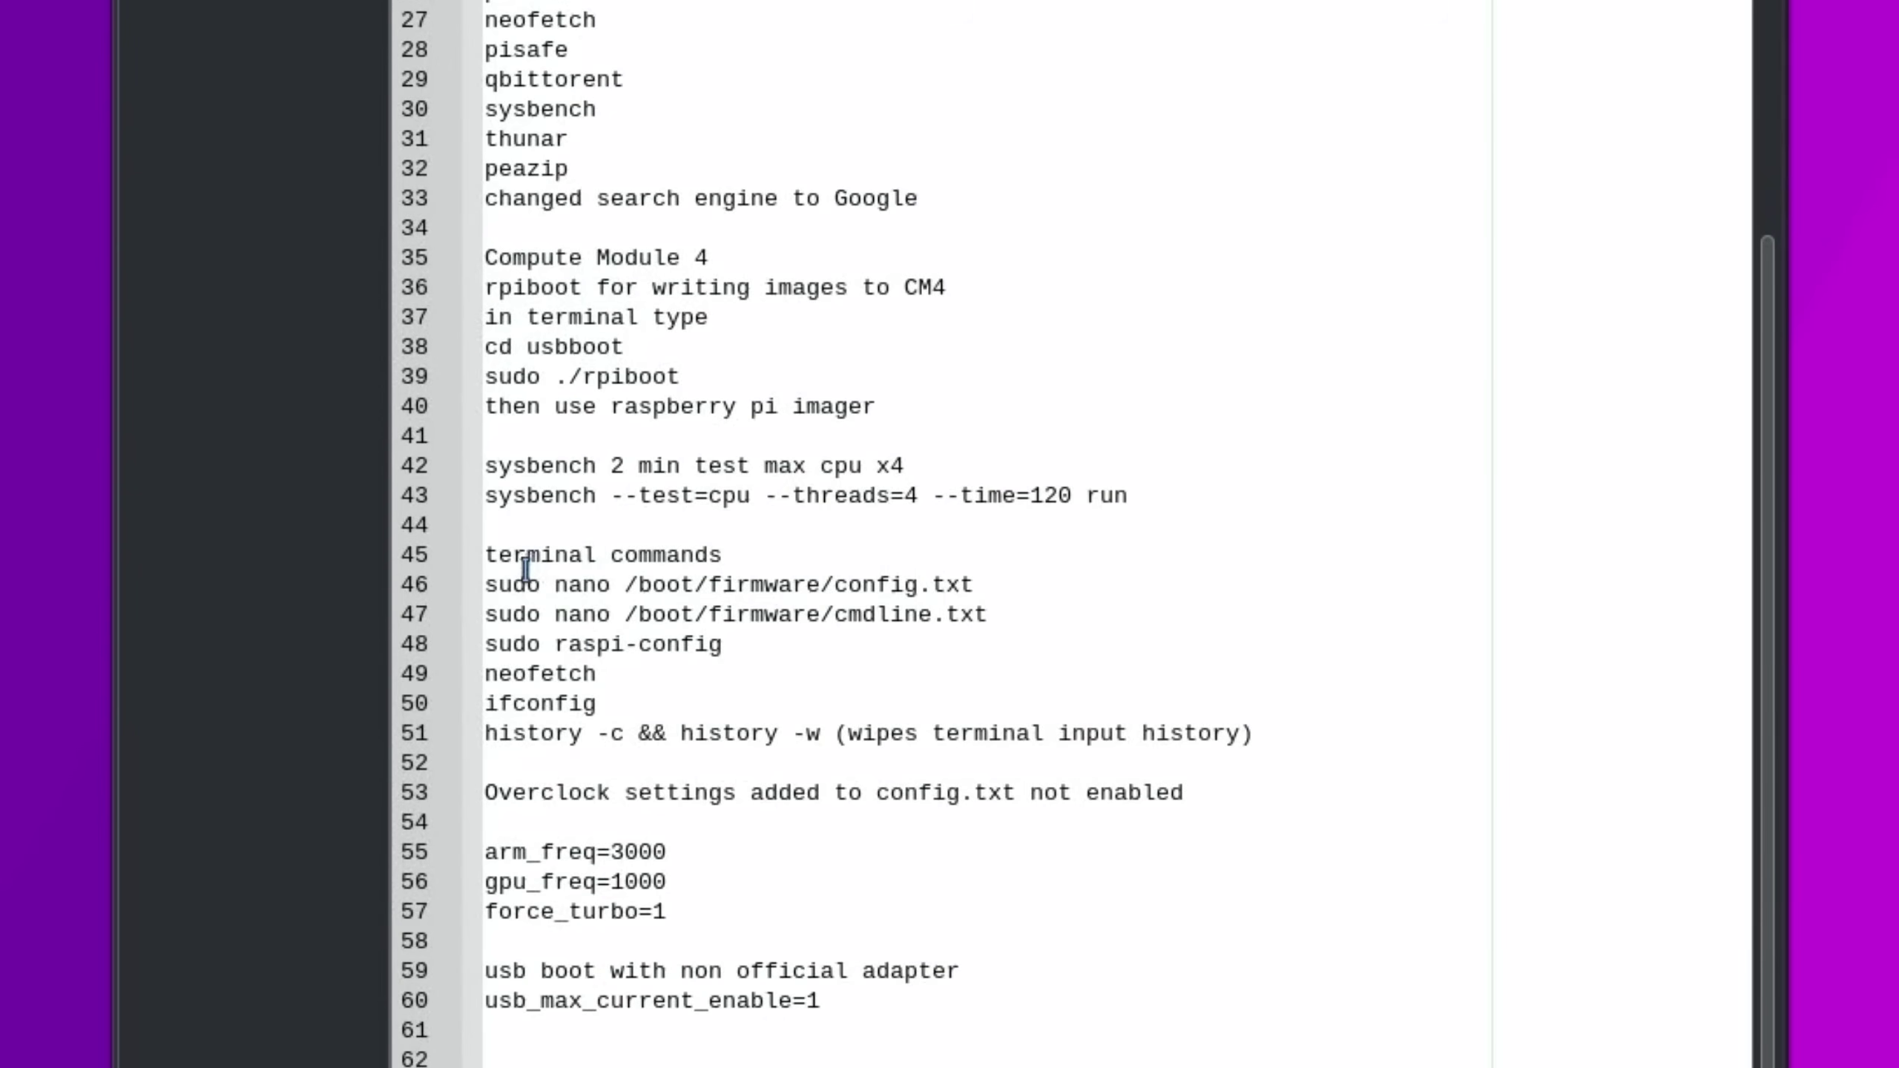
pyautogui.moveTo(491, 584); pyautogui.dragTo(995, 576)
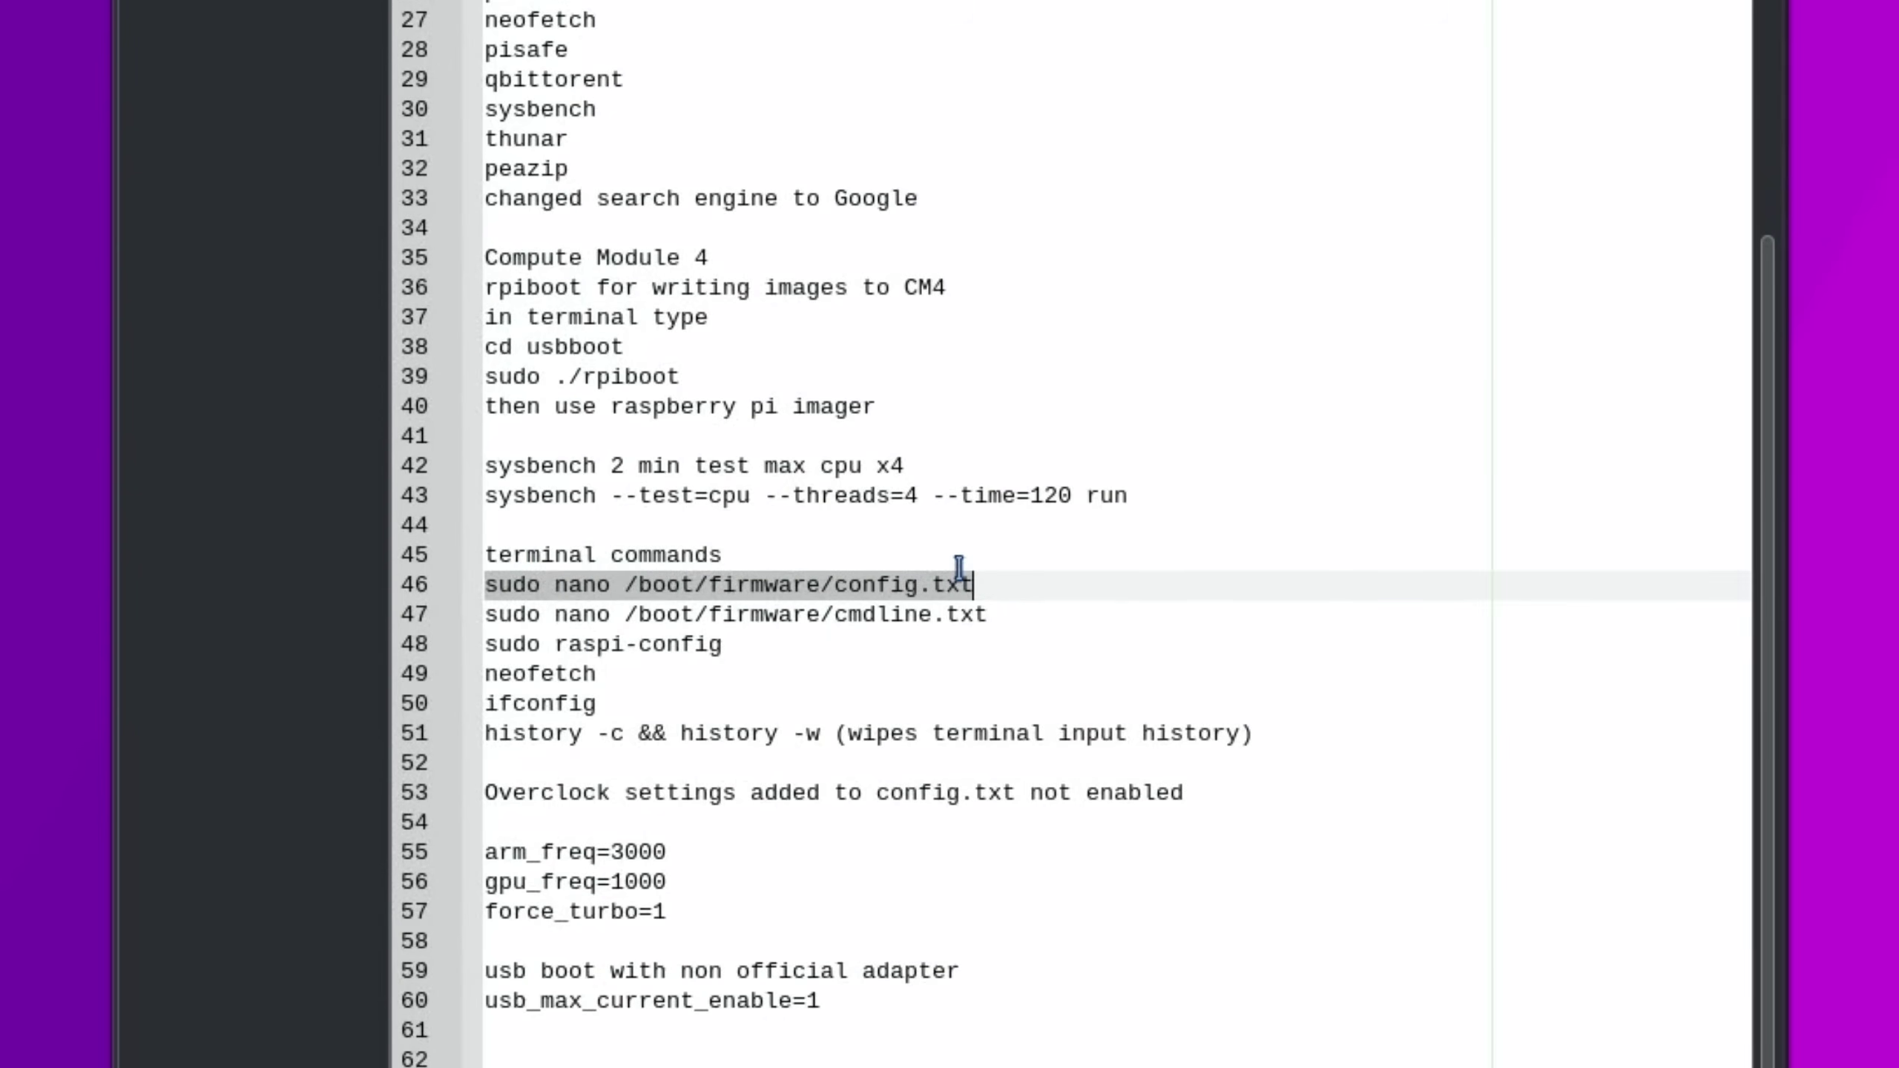
pyautogui.rightClick(950, 575)
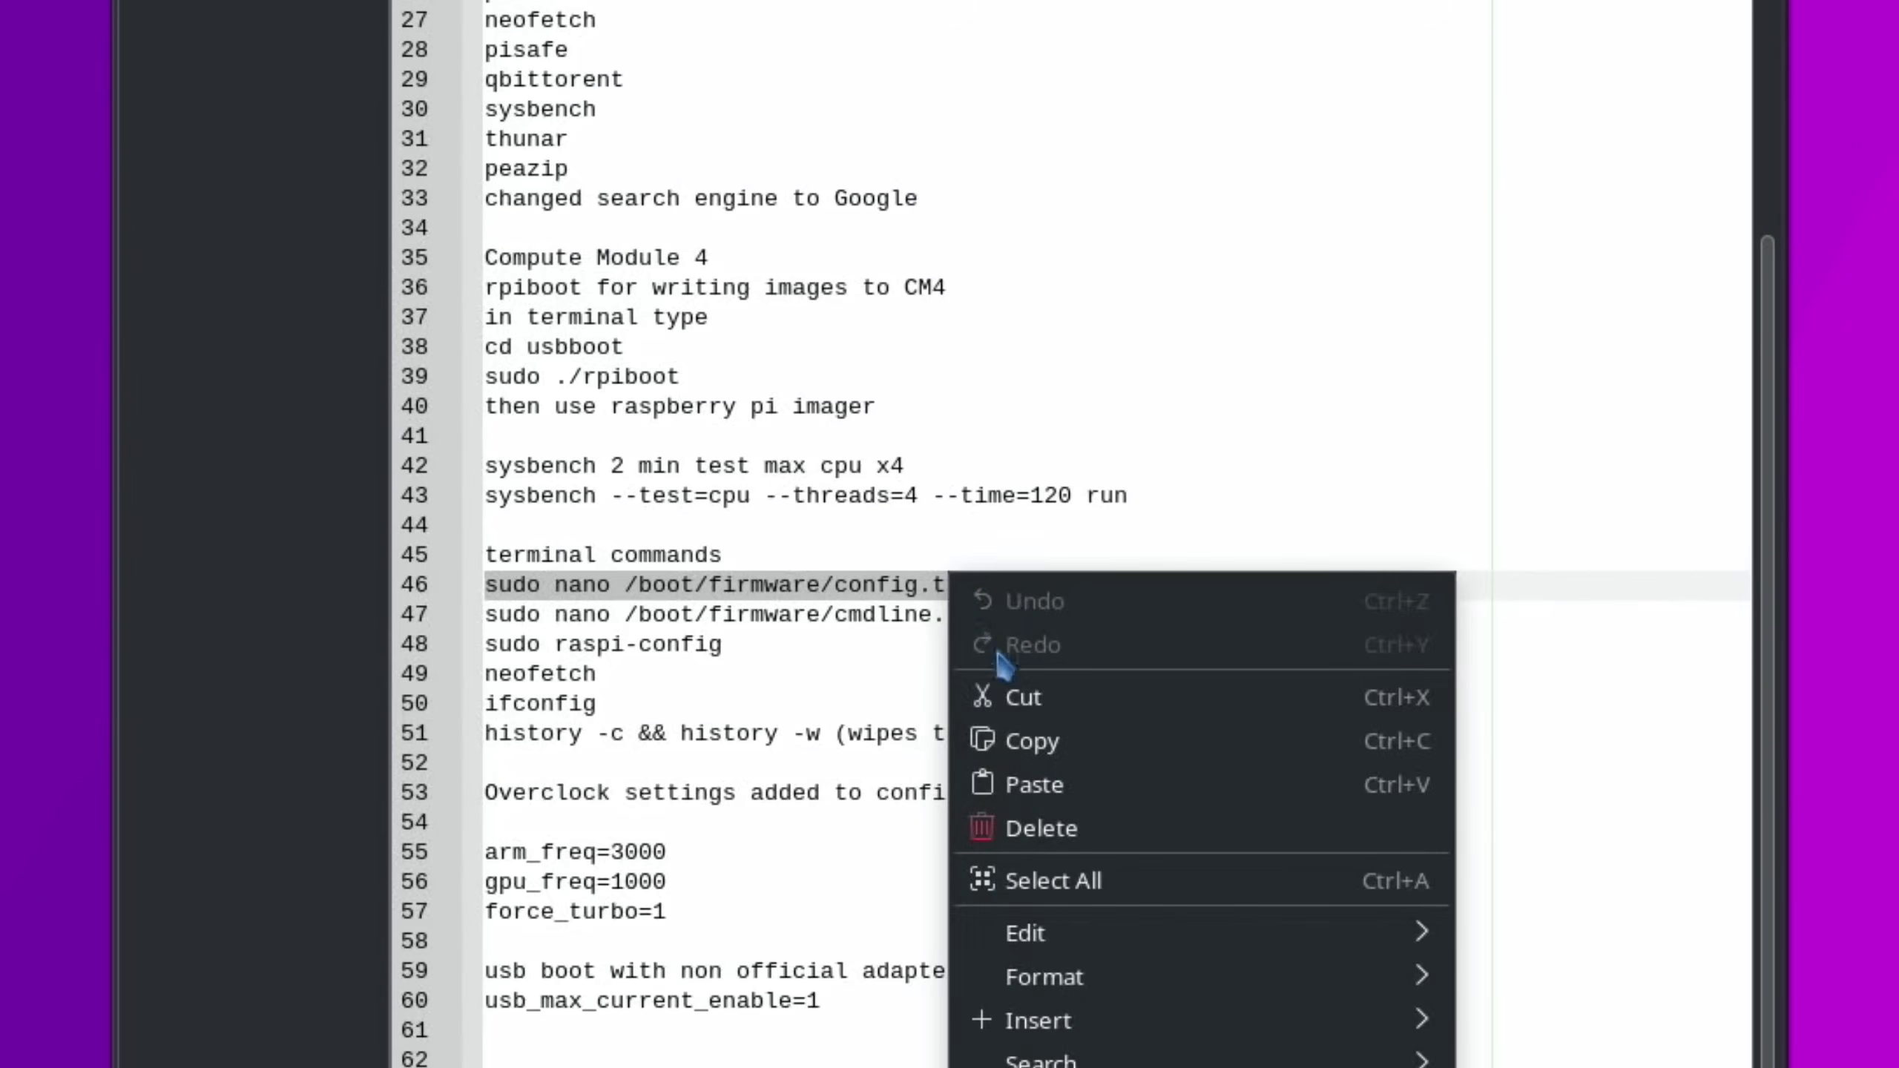
pyautogui.click(1058, 746)
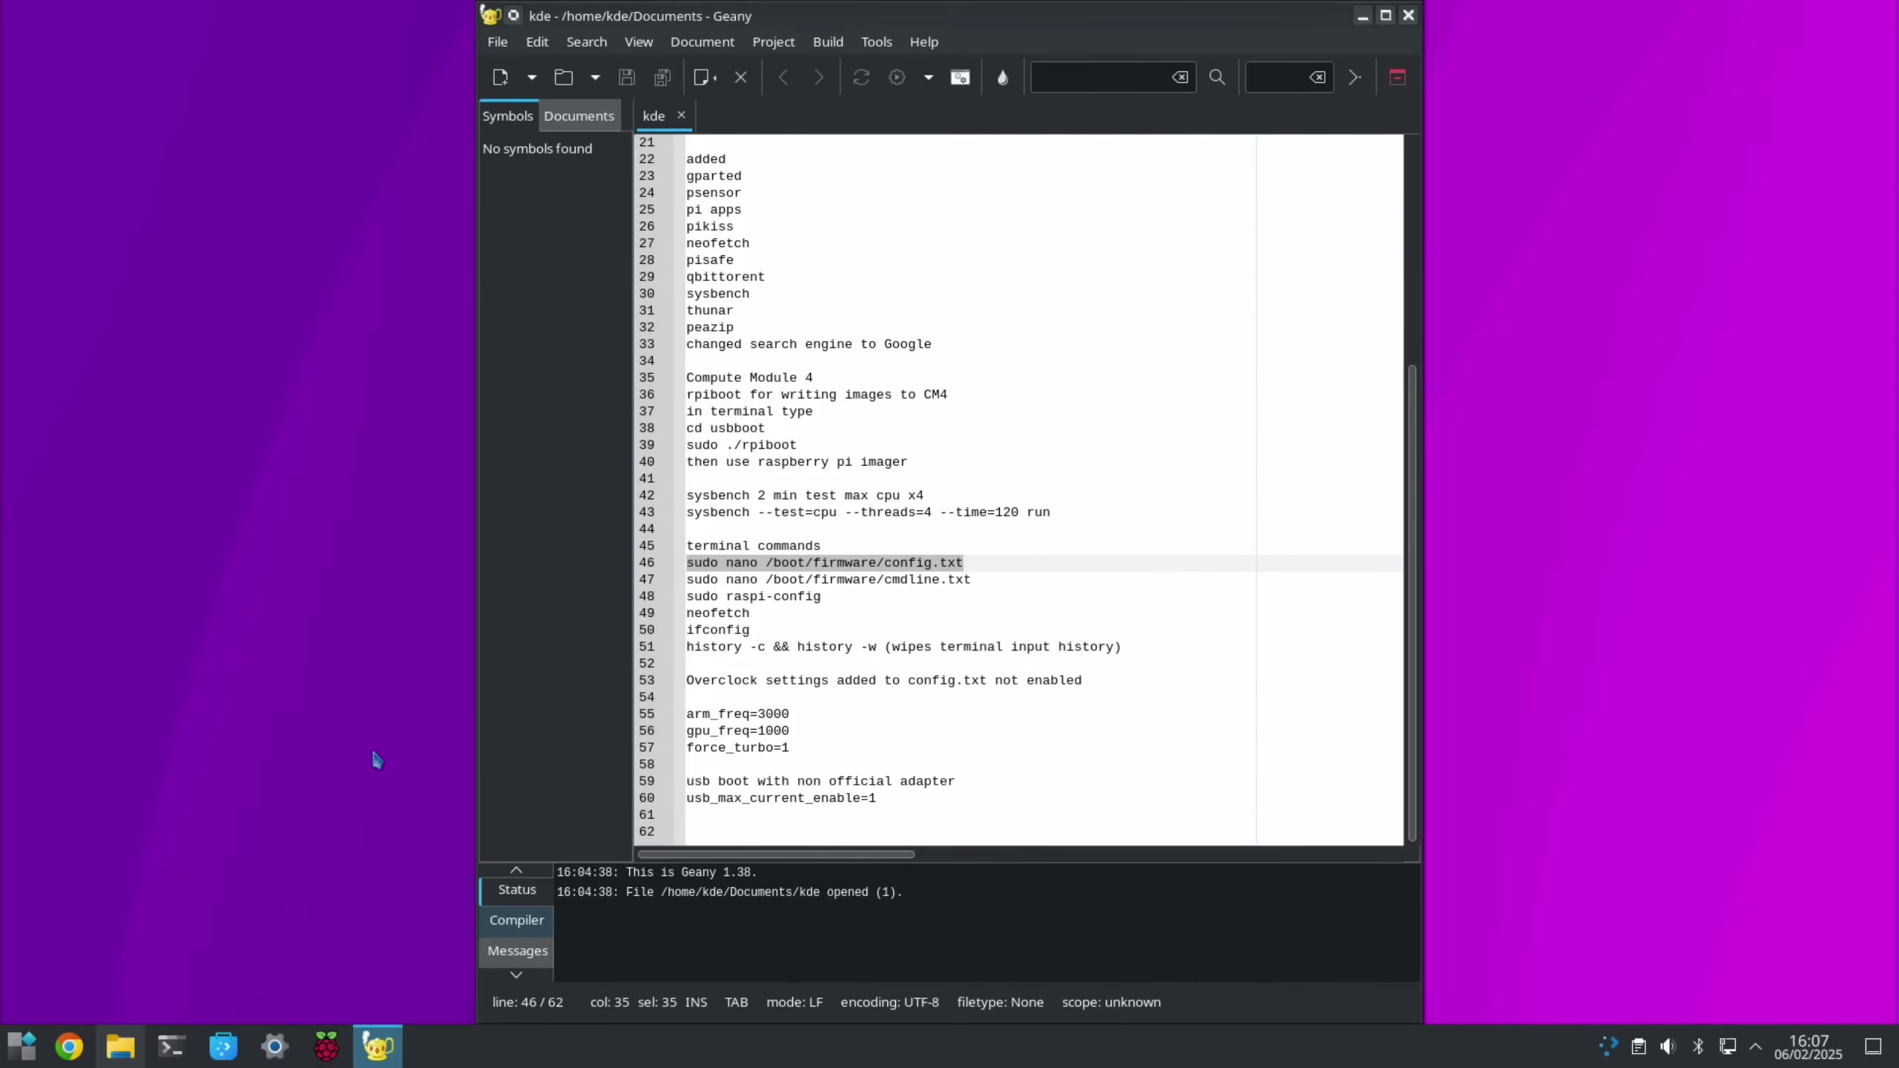
pyautogui.hotkey('ctrl', 'alt', 't')
pyautogui.rightClick(761, 408)
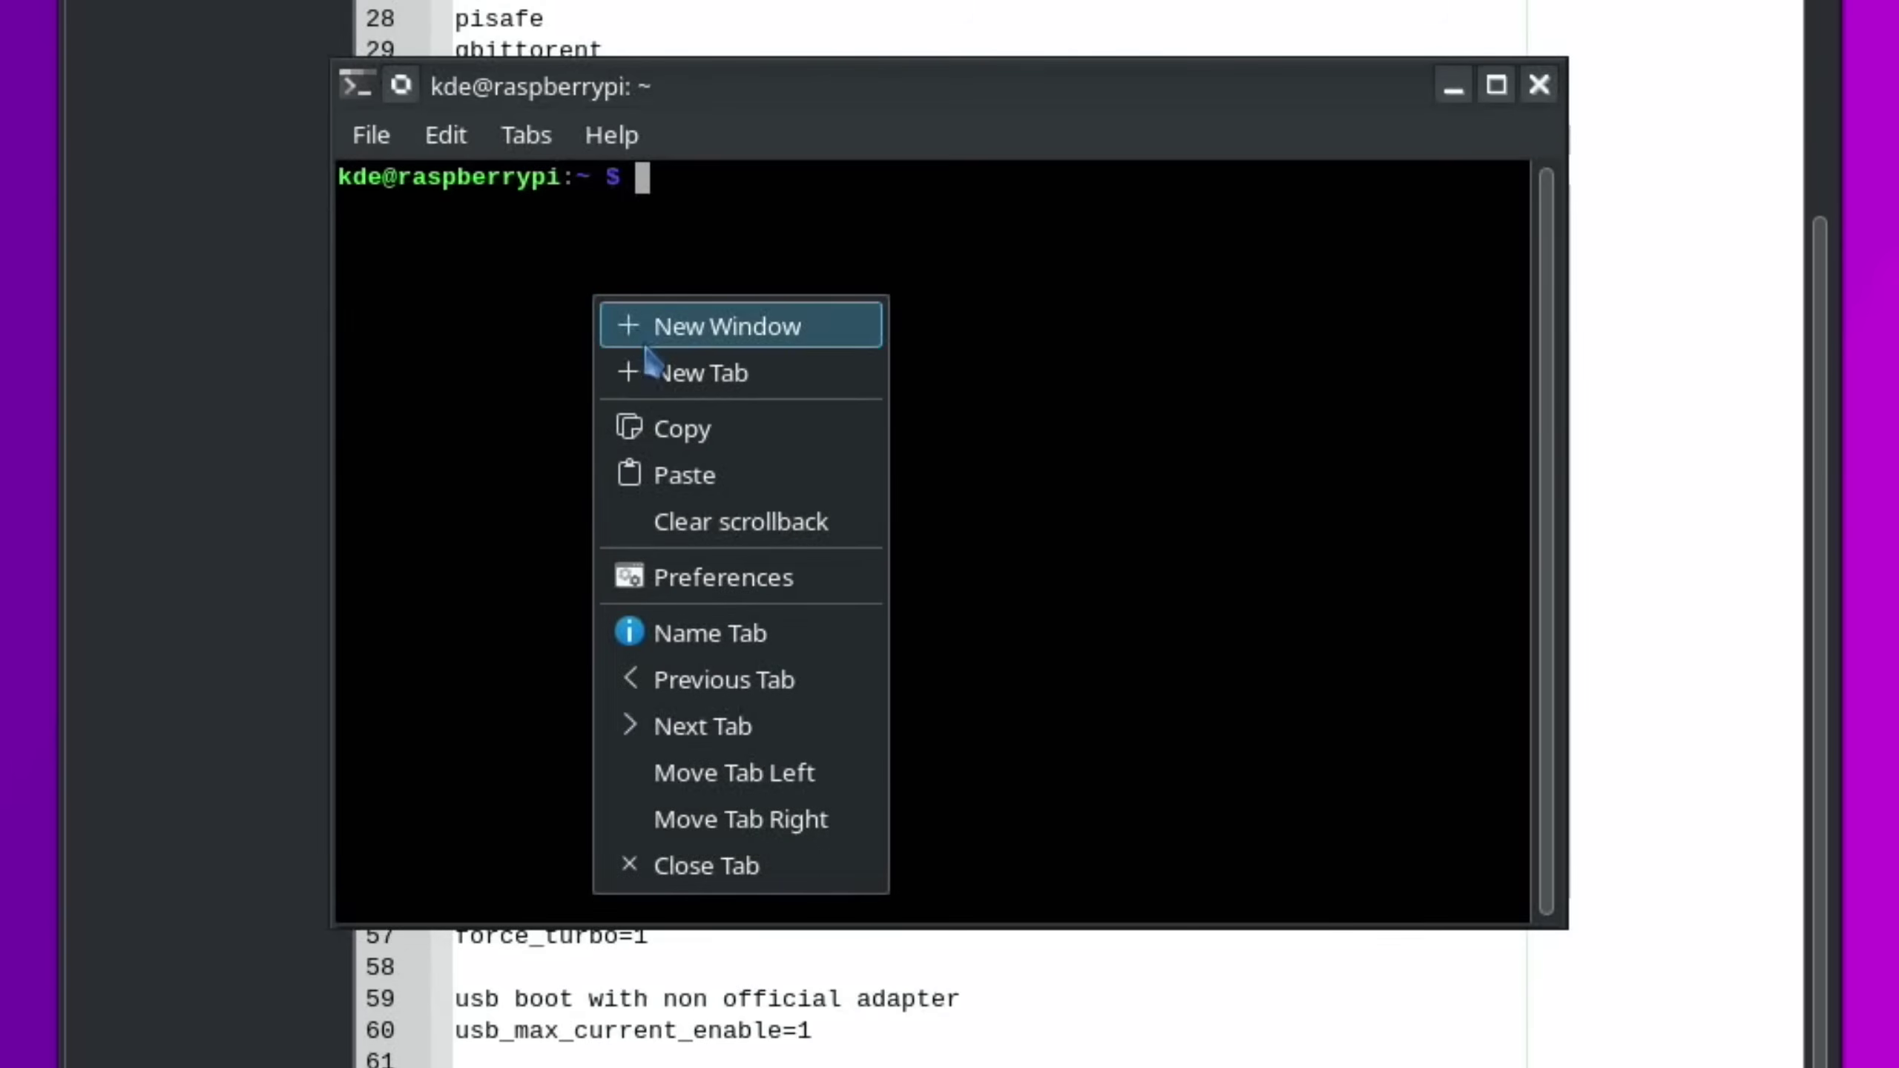
pyautogui.click(695, 475)
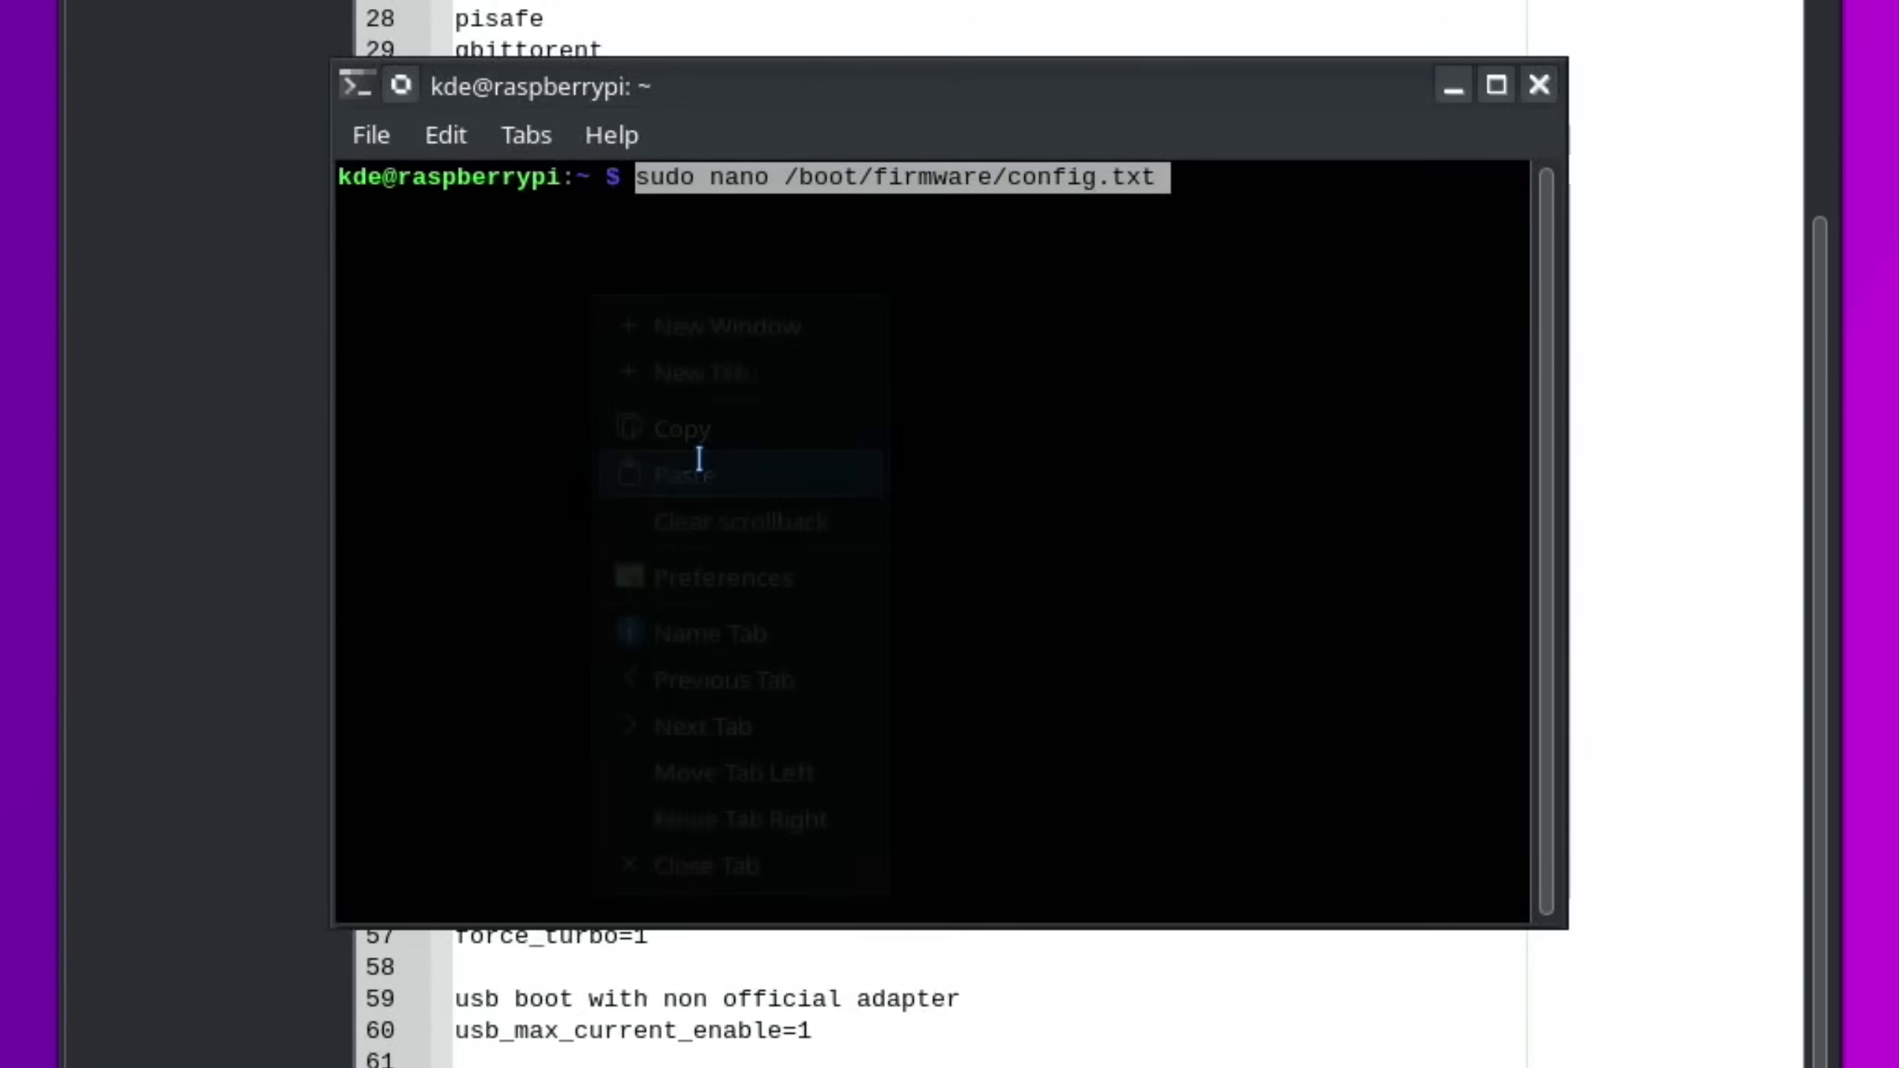
pyautogui.press('Return')
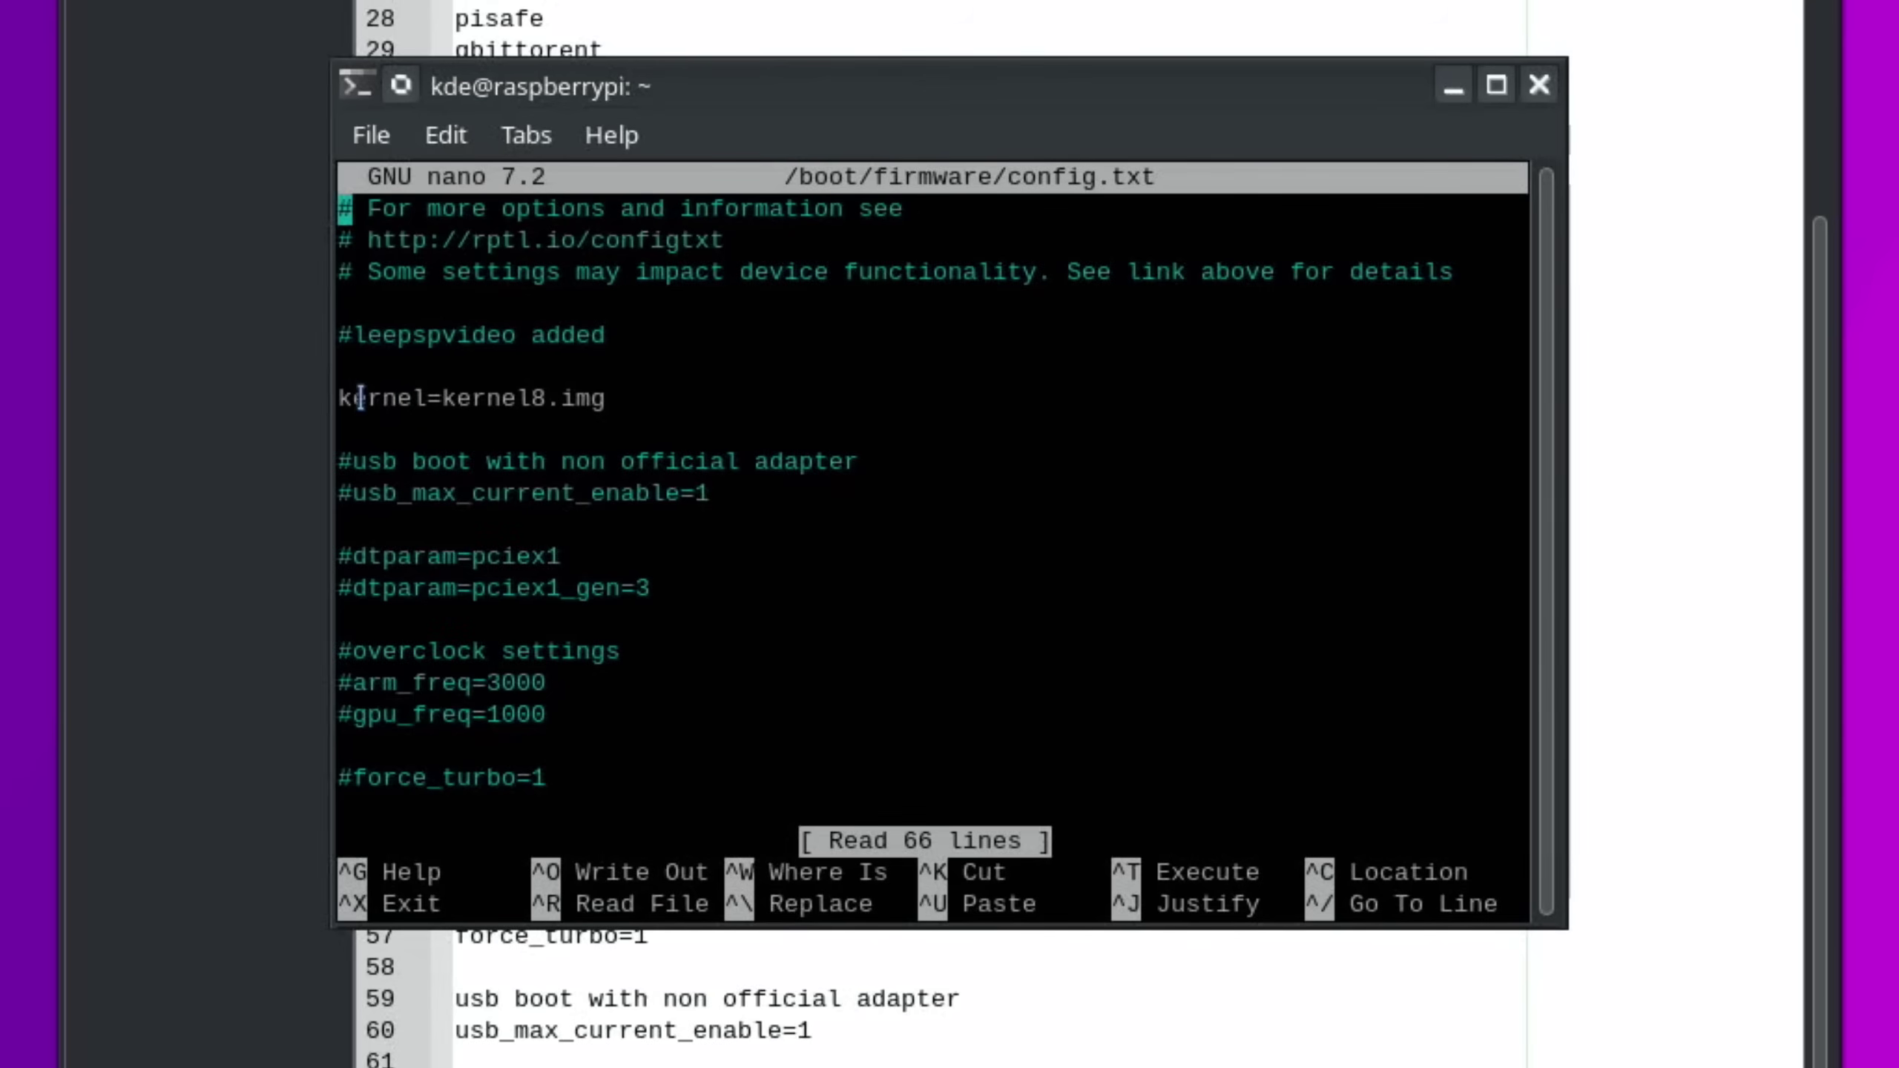
# Try commenting out kernel=kernel8.img in config.txt with a leading #, remove the # again, and close the terminal
pyautogui.press('Down')
pyautogui.press('Down')
pyautogui.press('Down')
pyautogui.press('Down')
pyautogui.press('Down')
pyautogui.press('Down')
pyautogui.write('#')
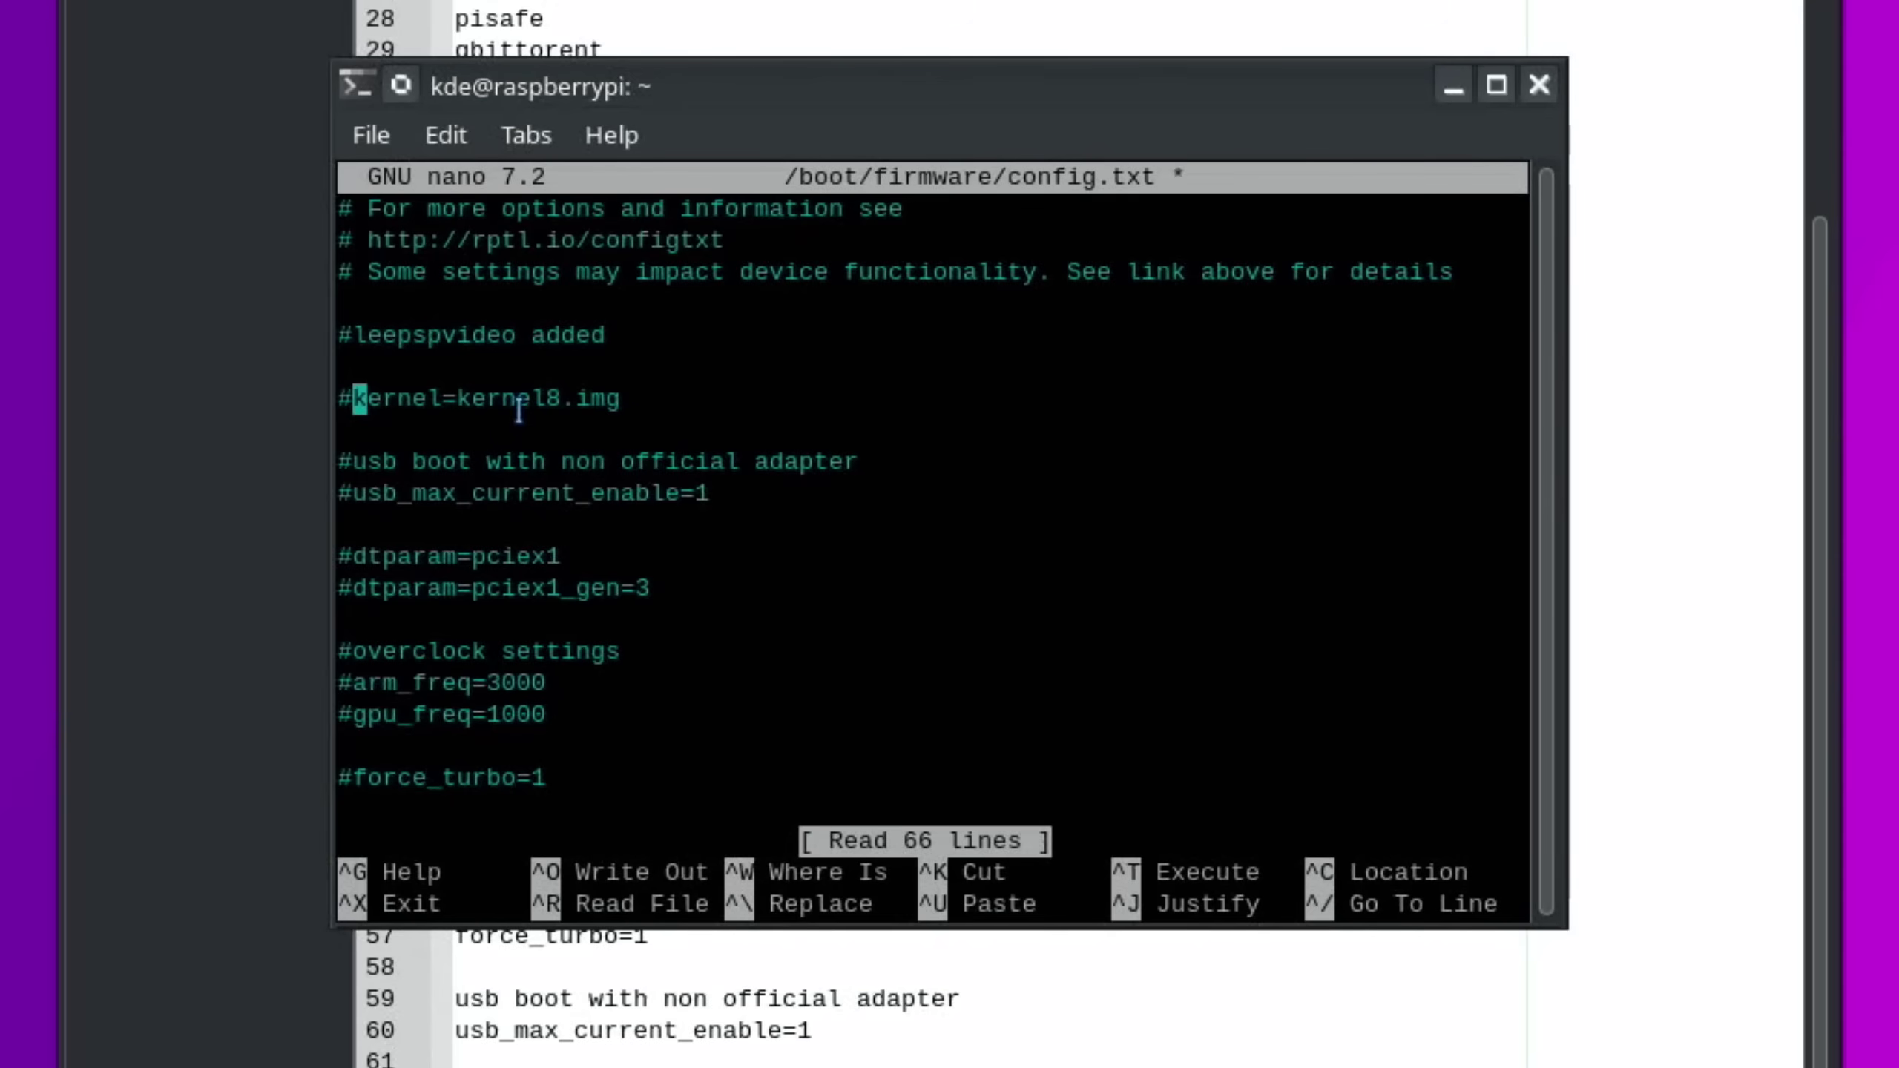
pyautogui.press('BackSpace')
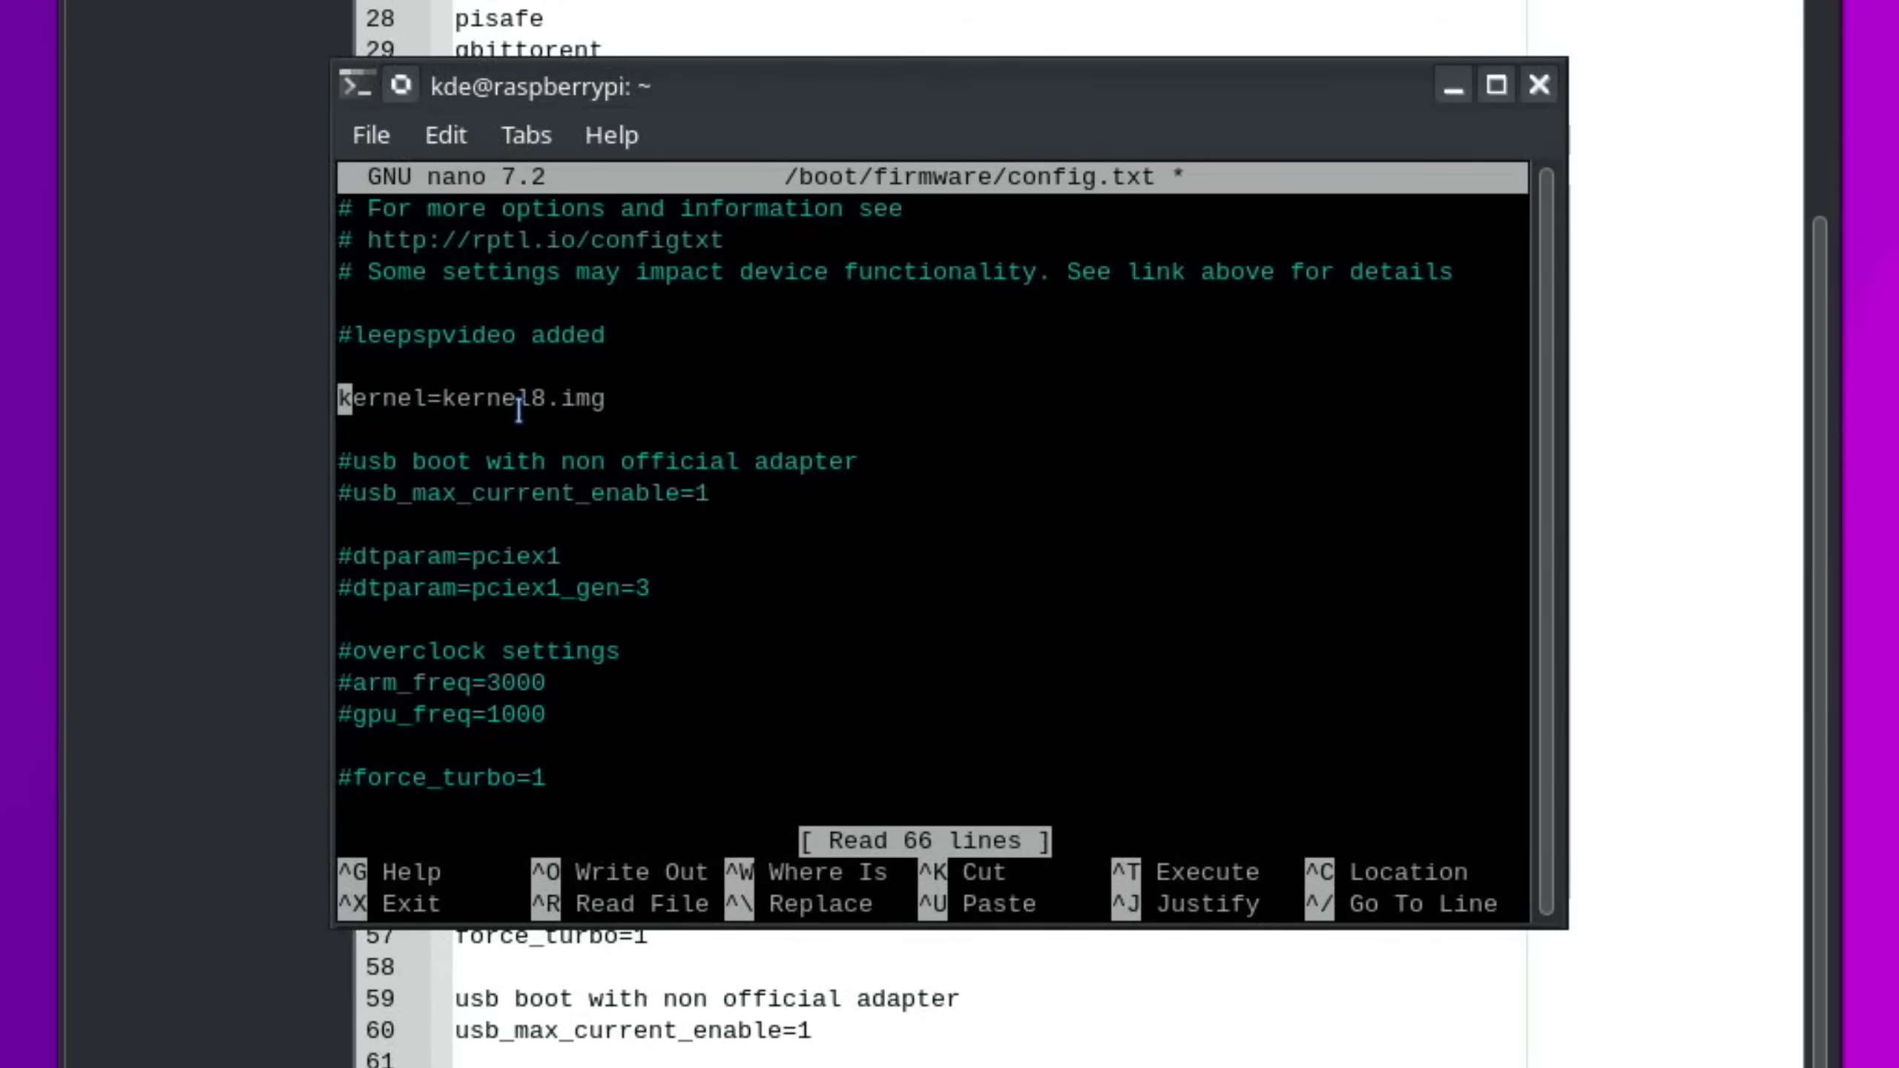
pyautogui.write('#')
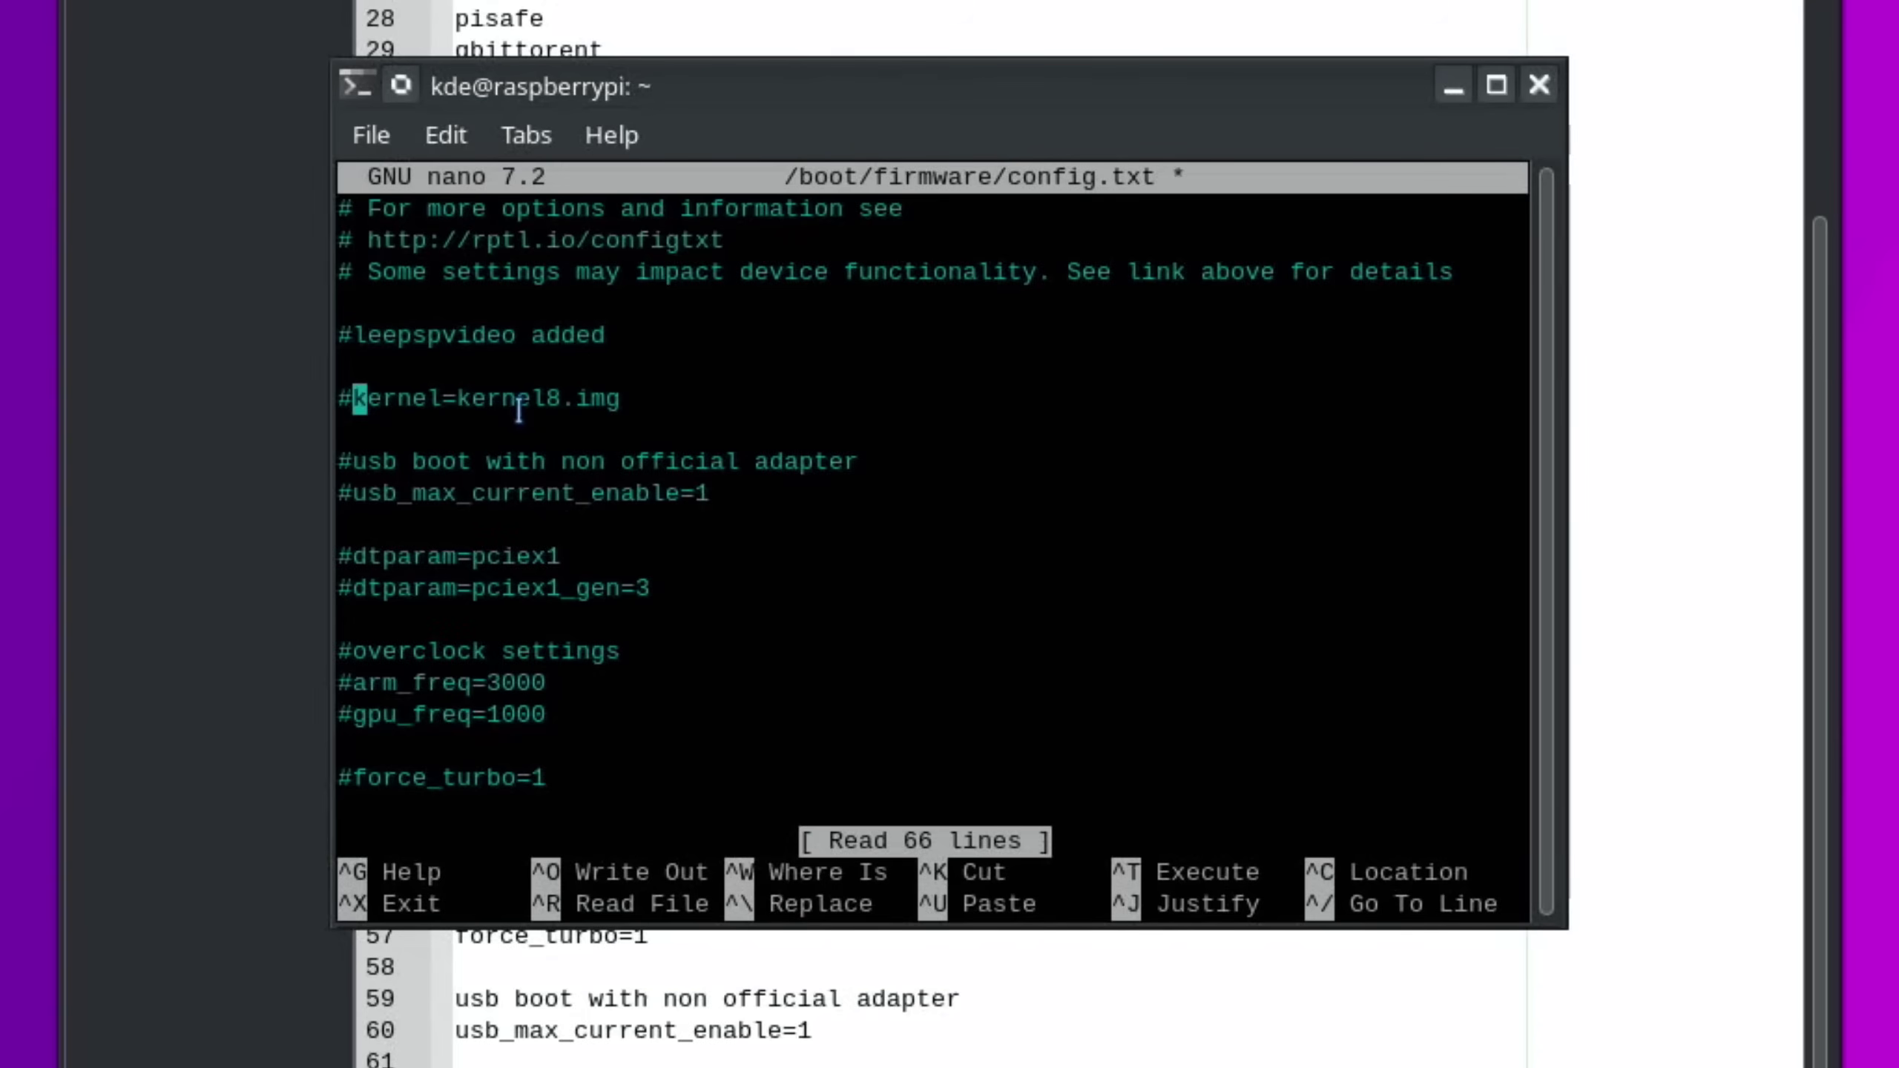
pyautogui.press('BackSpace')
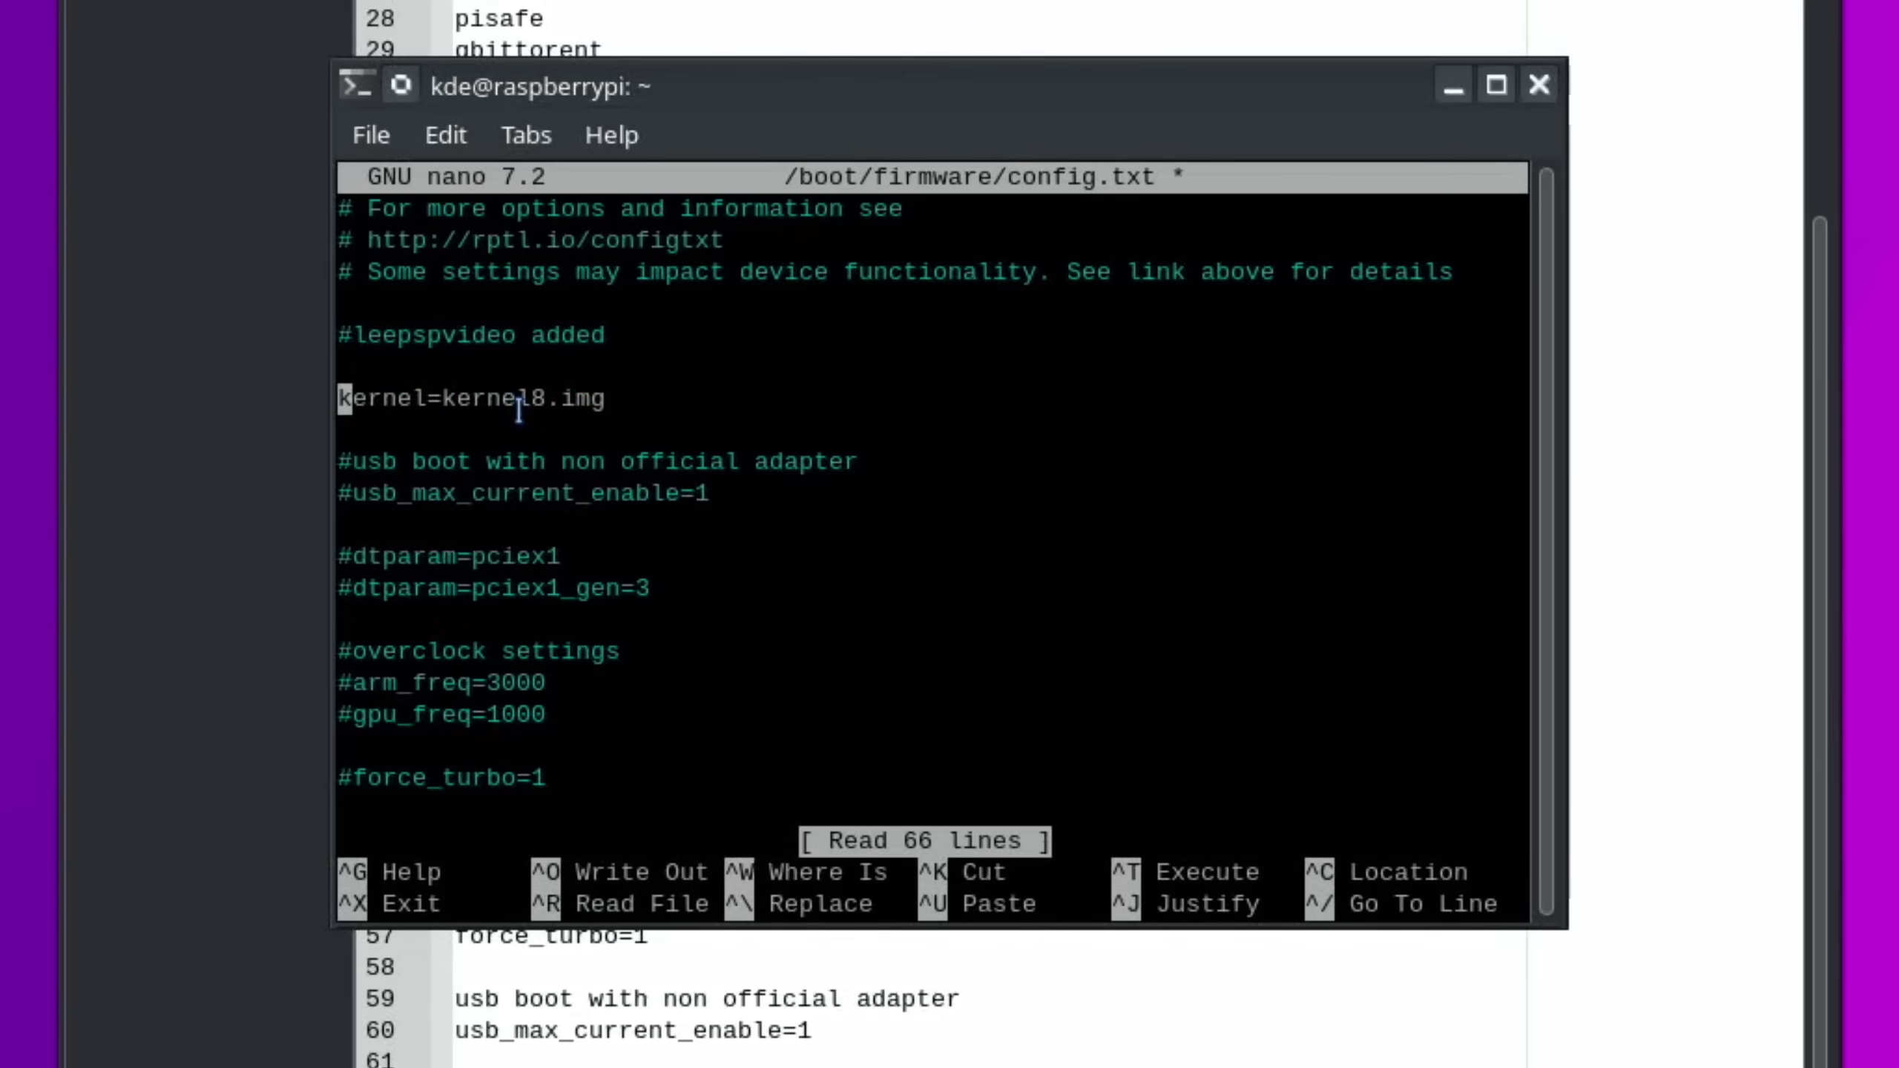
pyautogui.click(1528, 96)
# Copy the command sudo nano /boot/firmware/cmdline.txt from the kde notes and run it in a new terminal
pyautogui.scroll(2, 612, 122)
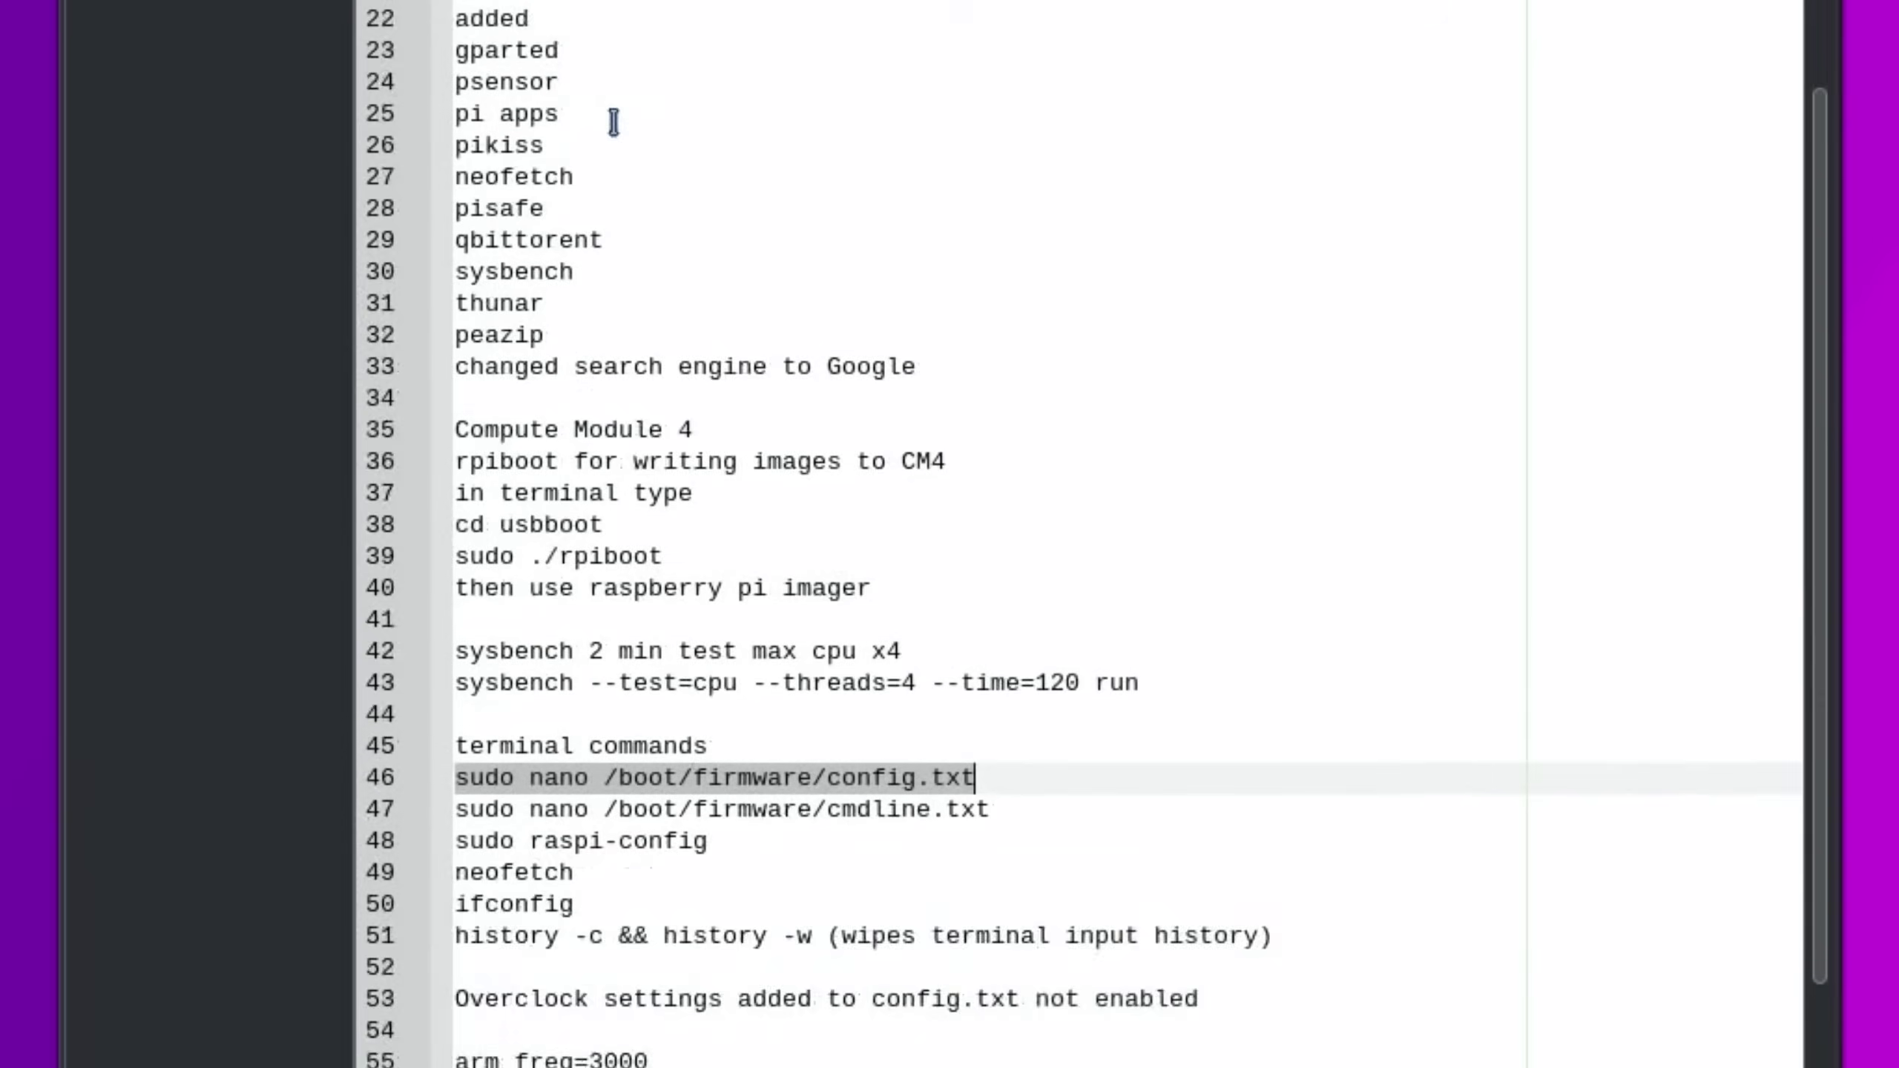
pyautogui.scroll(5, 613, 121)
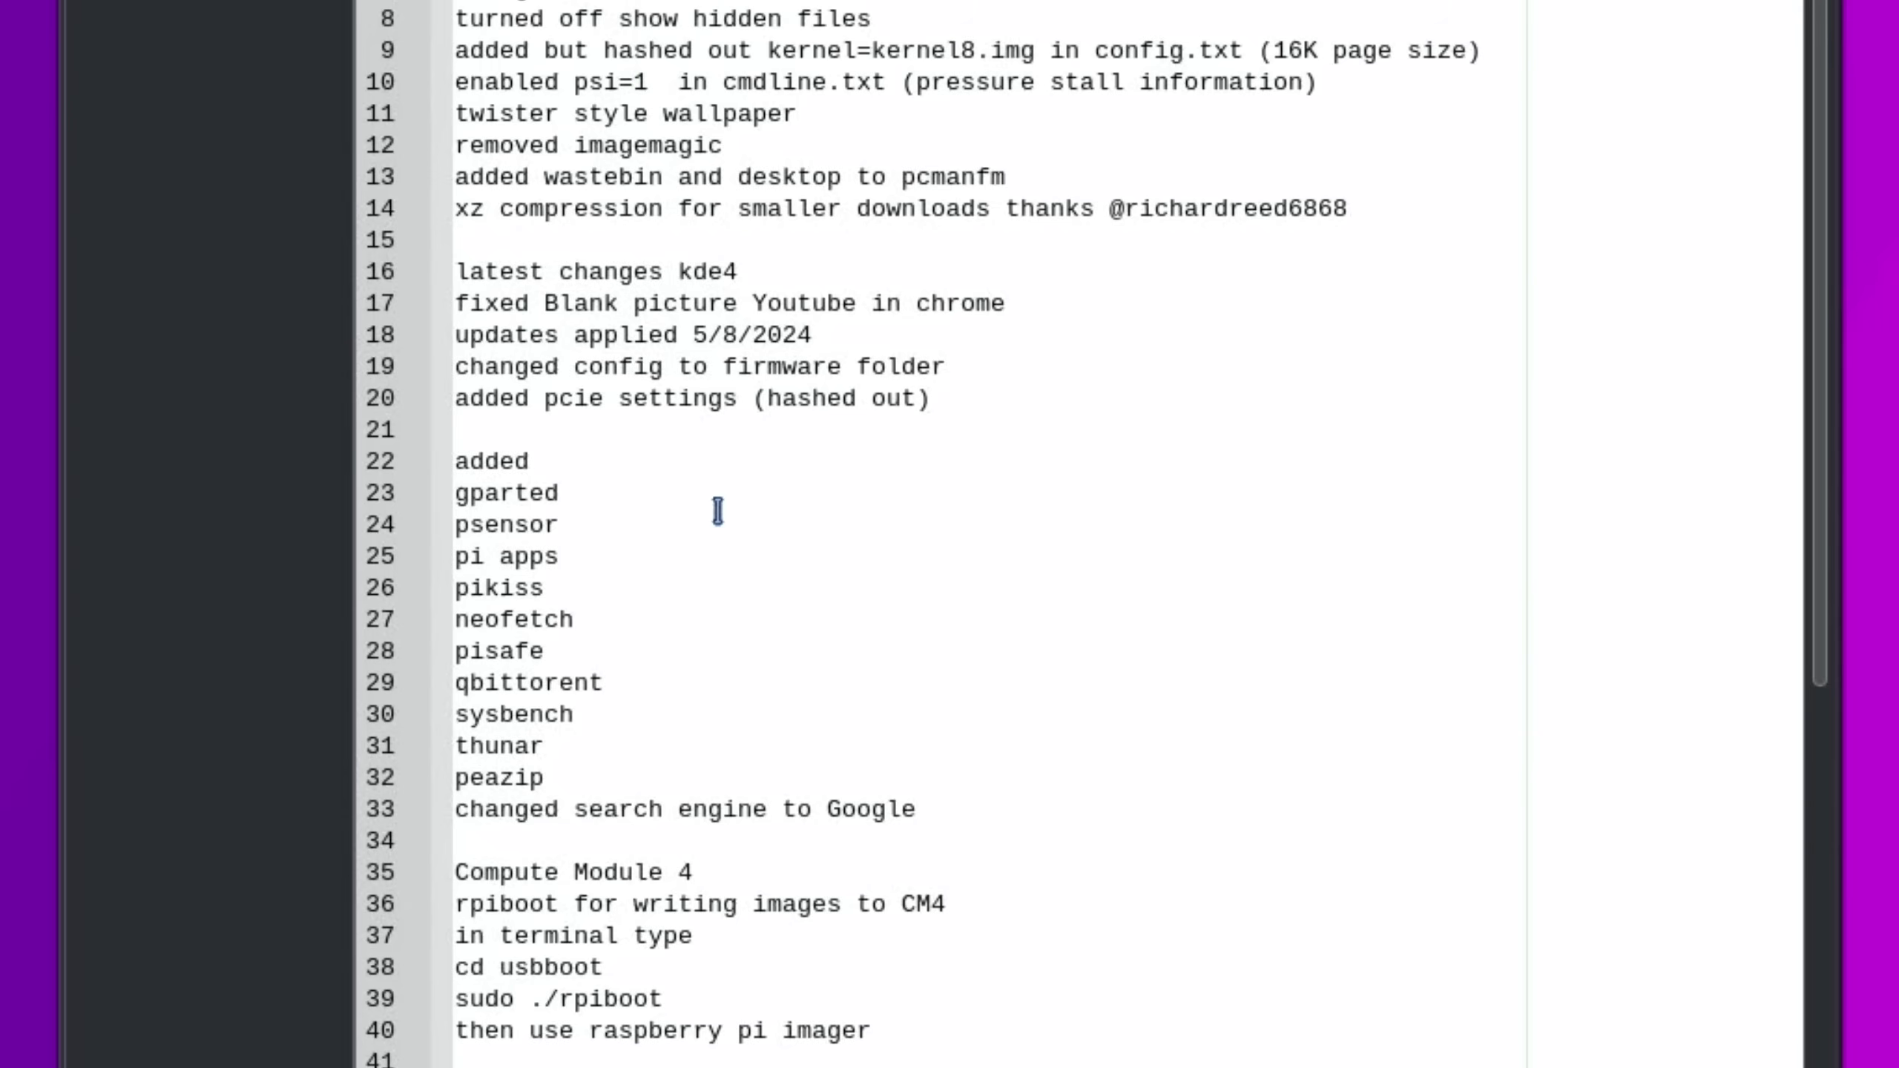
pyautogui.scroll(-4, 717, 509)
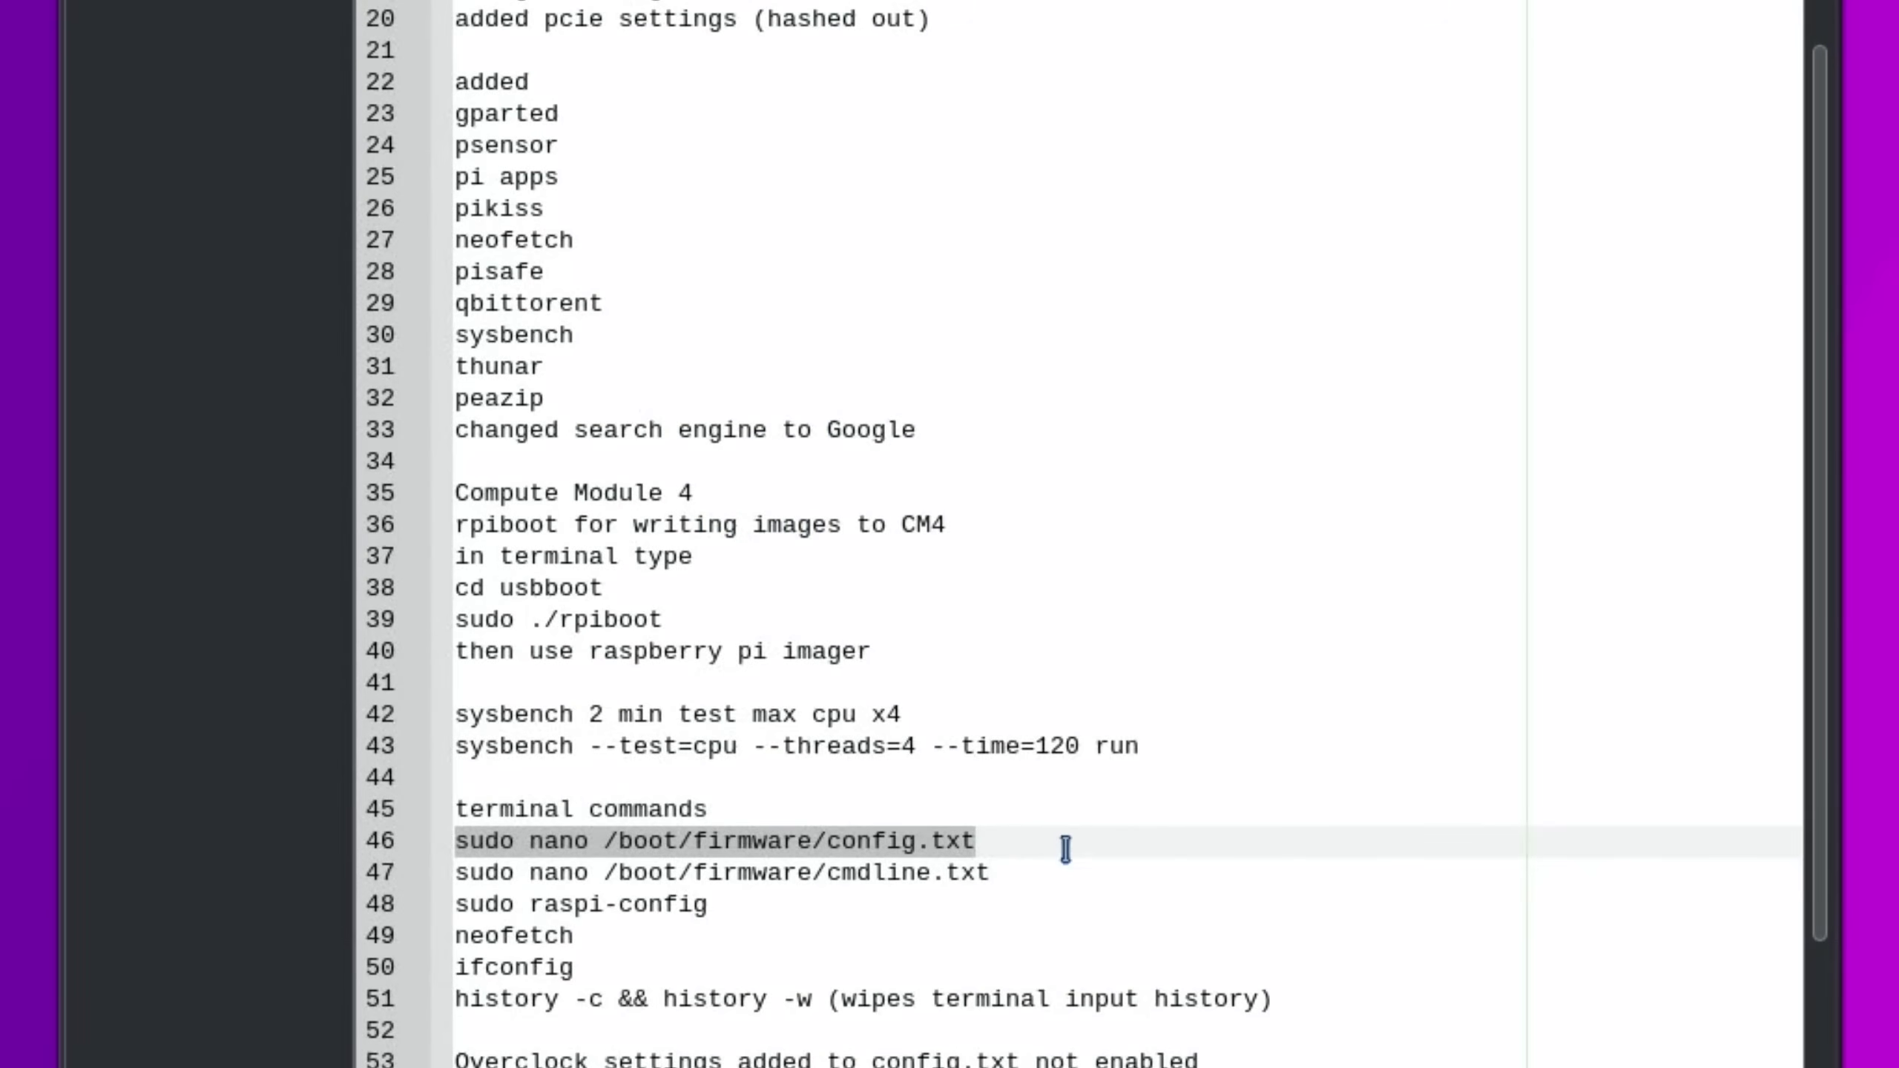
pyautogui.moveTo(1059, 869); pyautogui.dragTo(453, 871)
pyautogui.hotkey('ctrl', 'c')
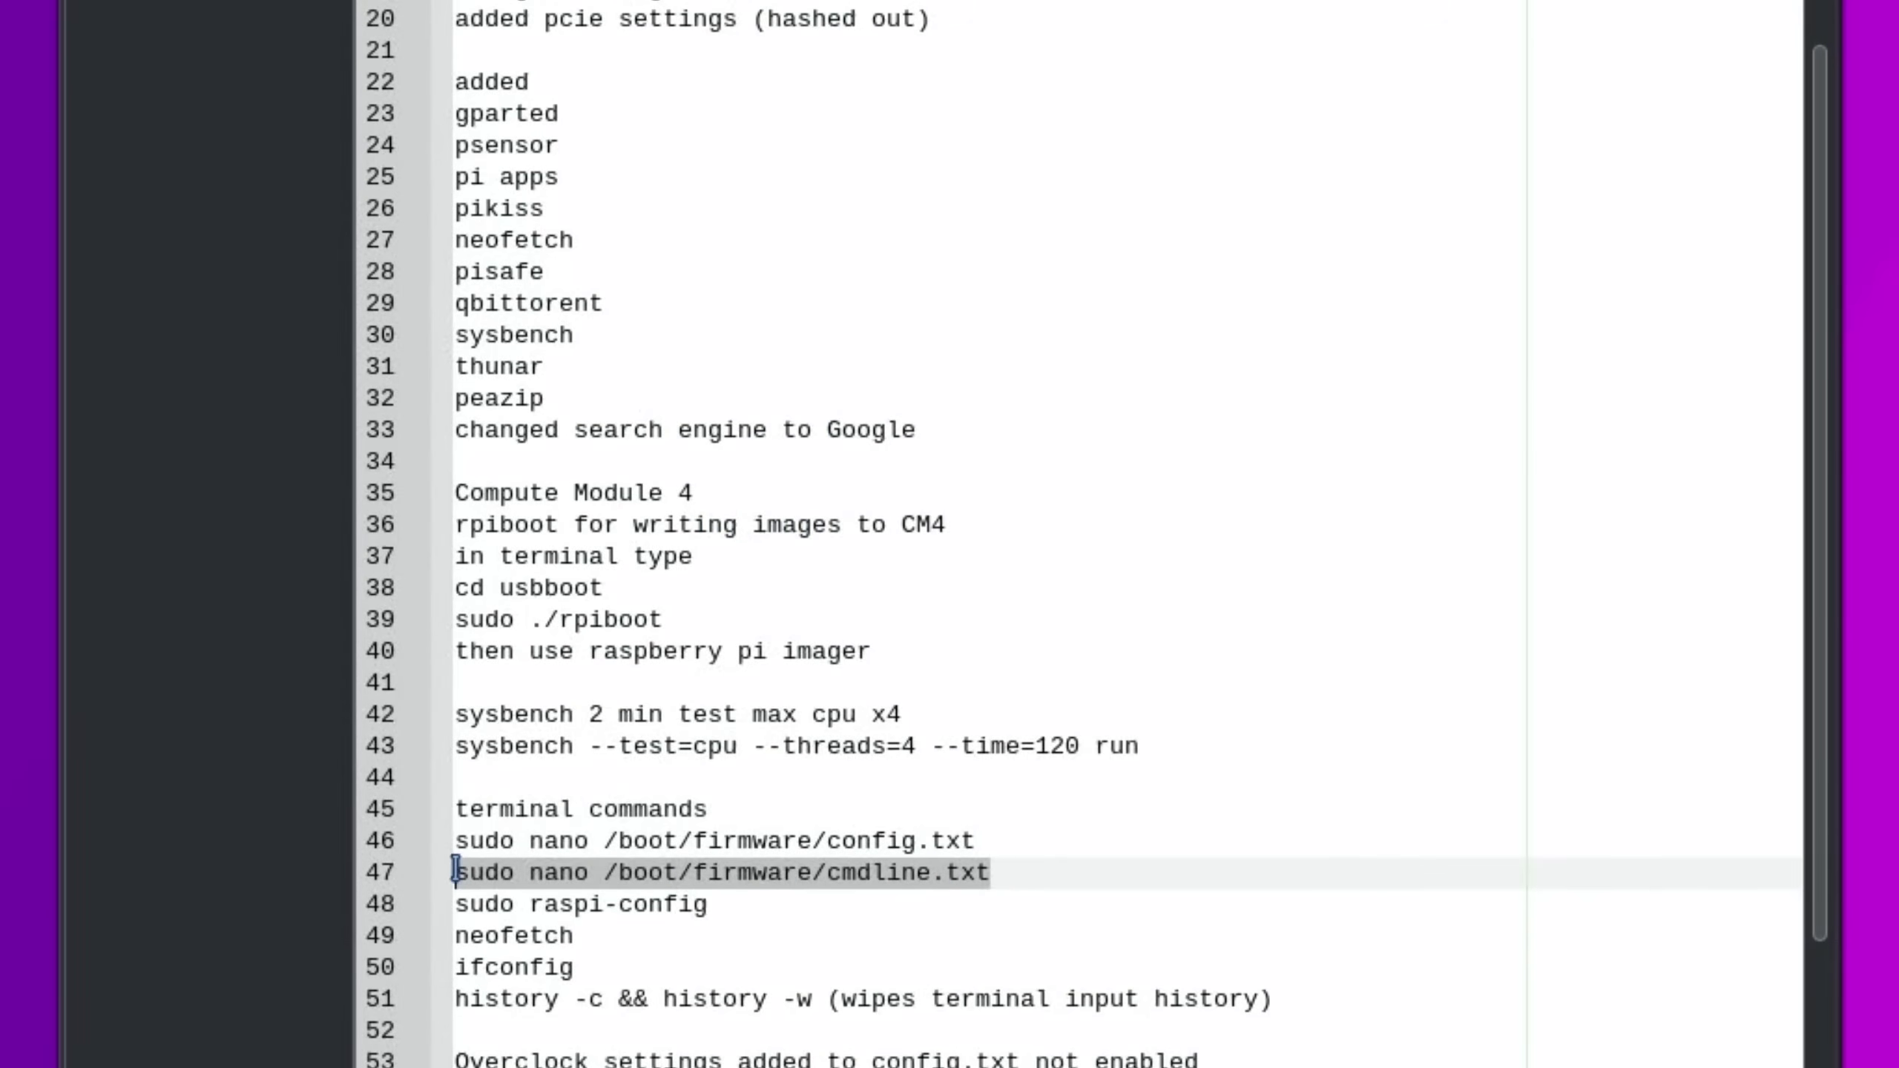
pyautogui.rightClick(495, 883)
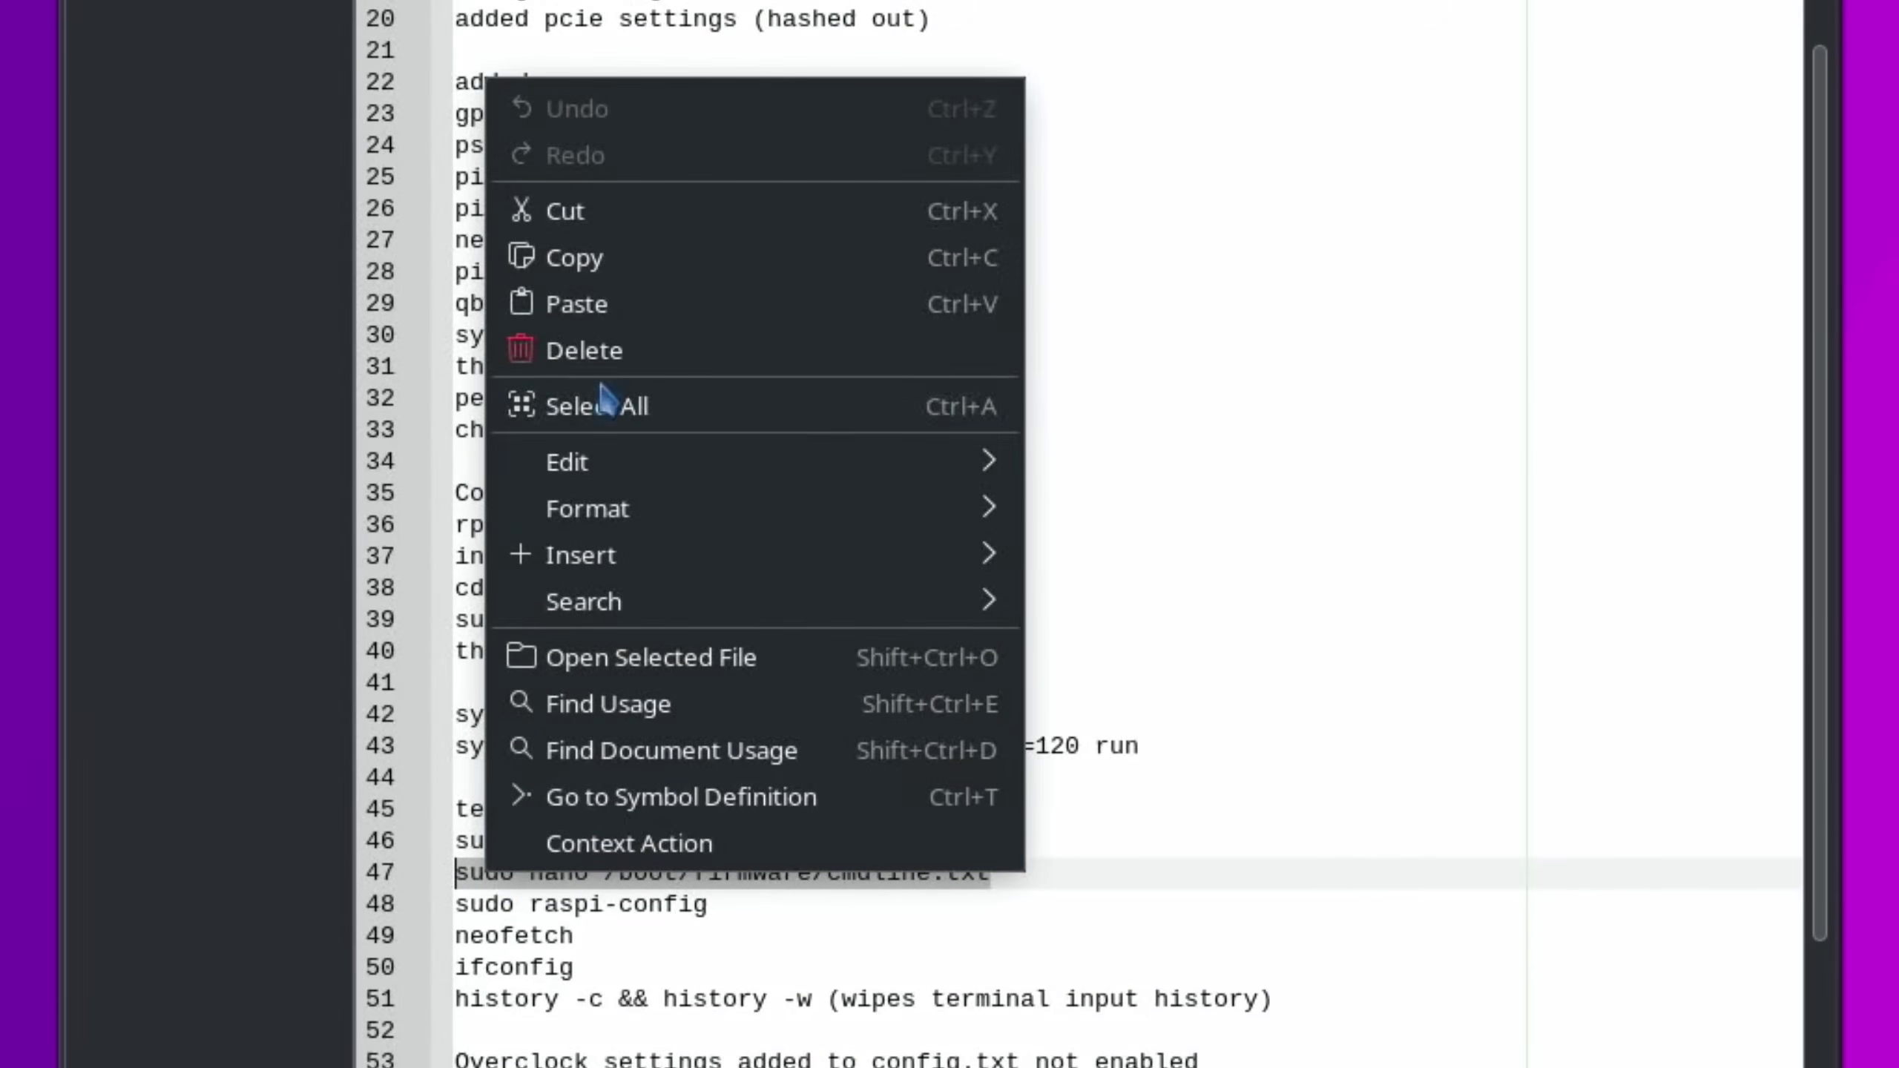
pyautogui.click(590, 260)
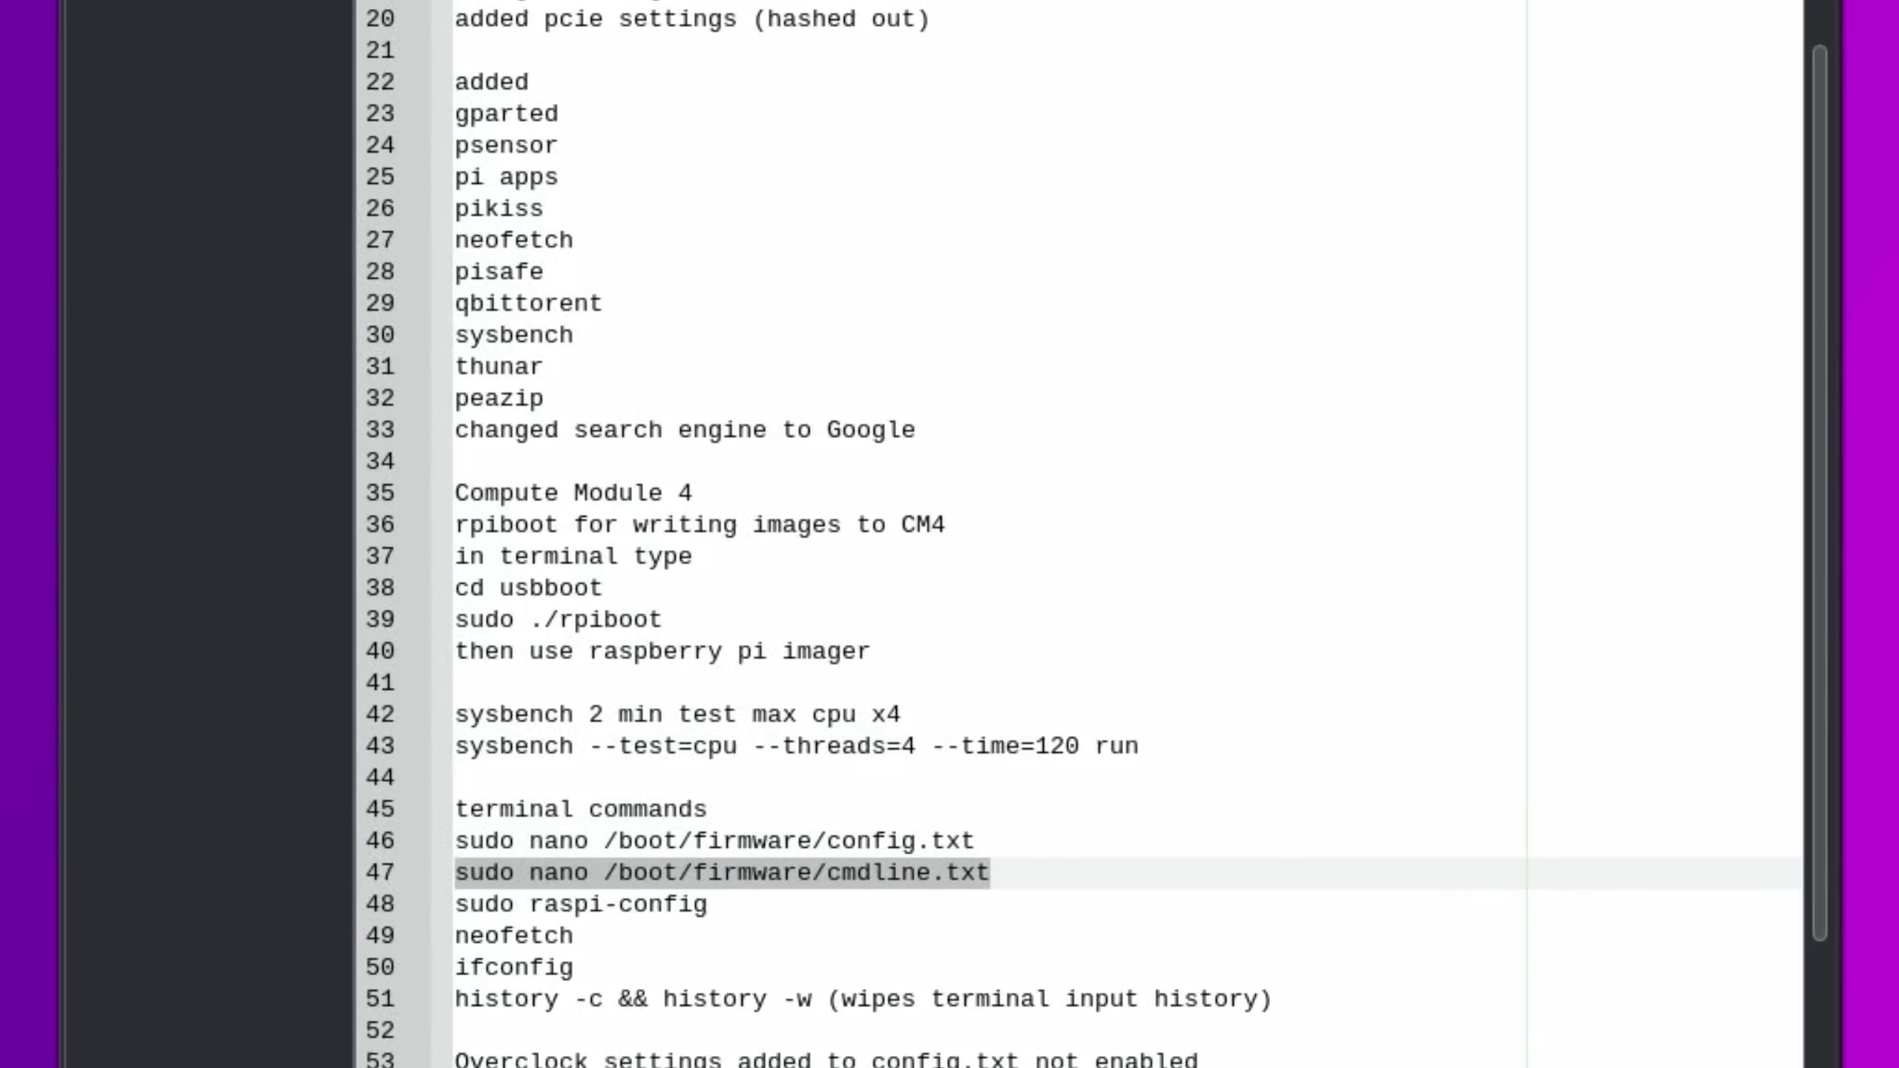
pyautogui.hotkey('ctrl', 'alt', 't')
pyautogui.rightClick(634, 276)
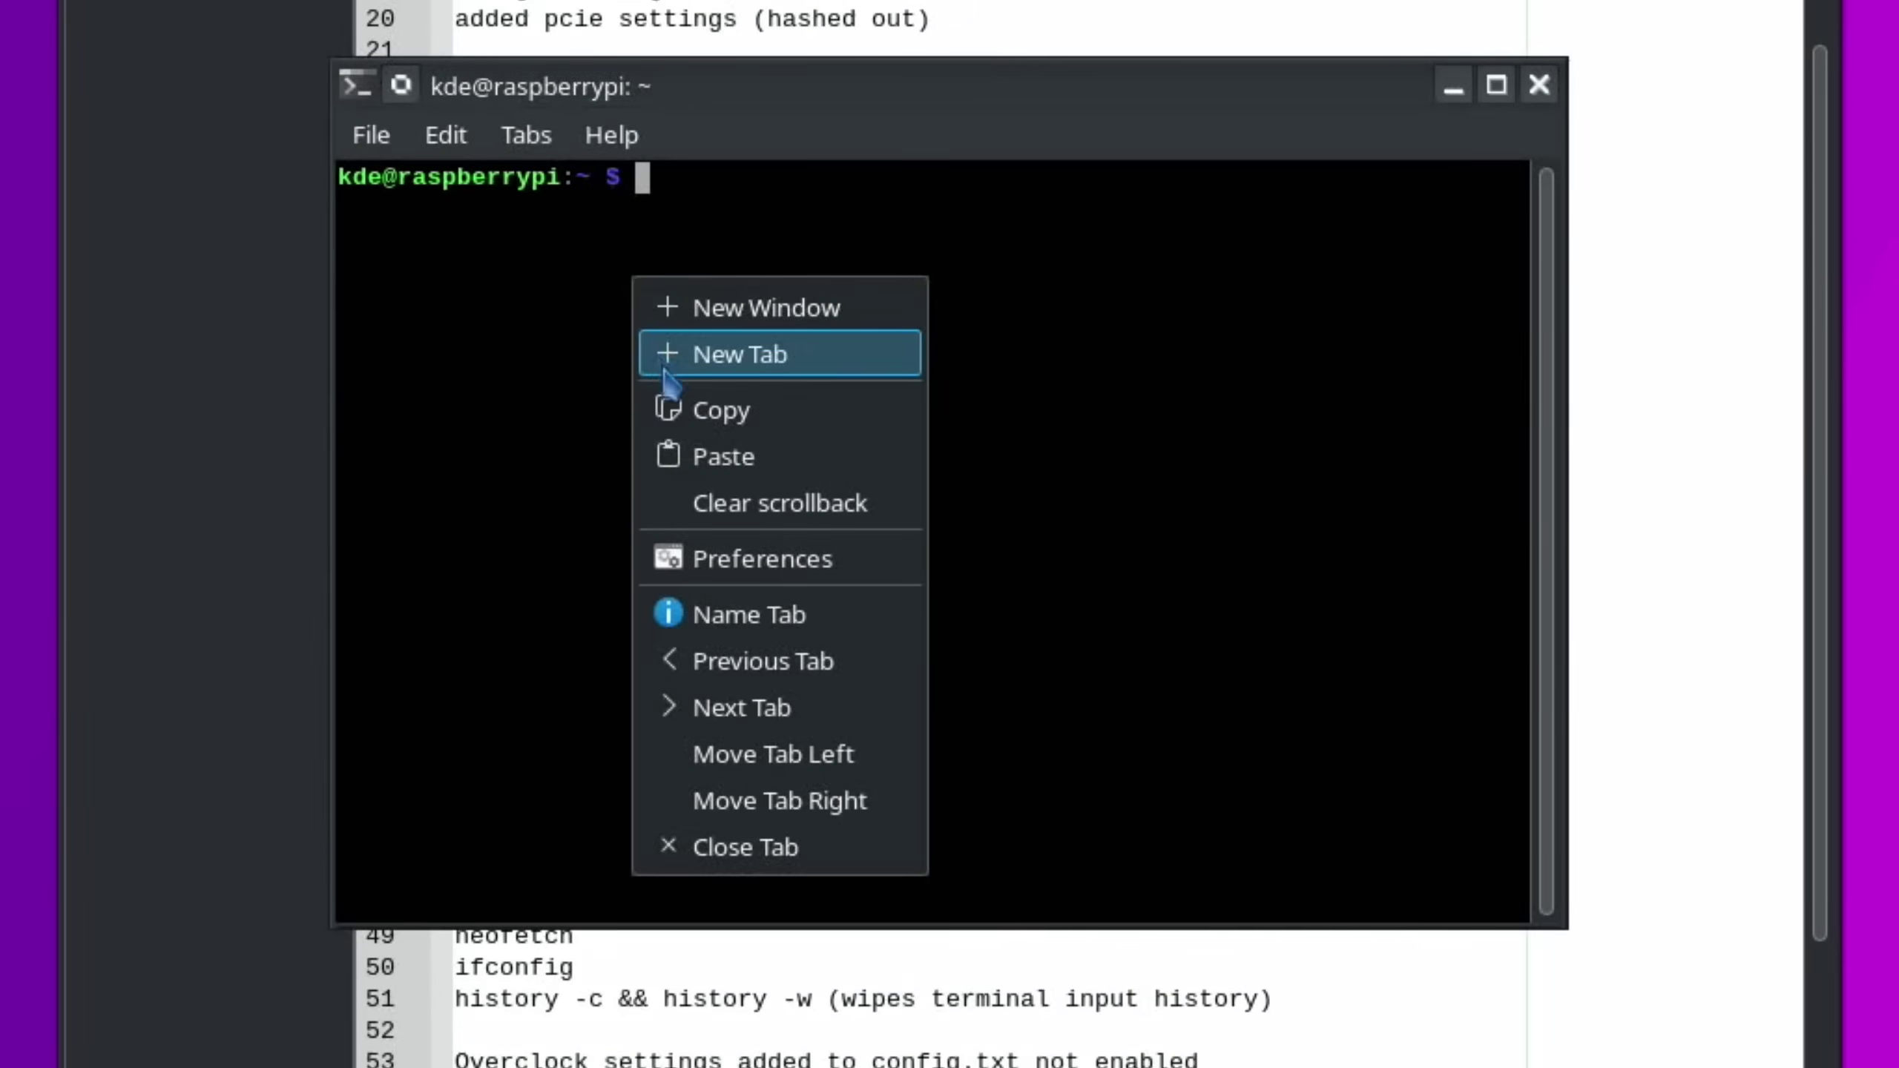
pyautogui.click(706, 456)
pyautogui.press('Return')
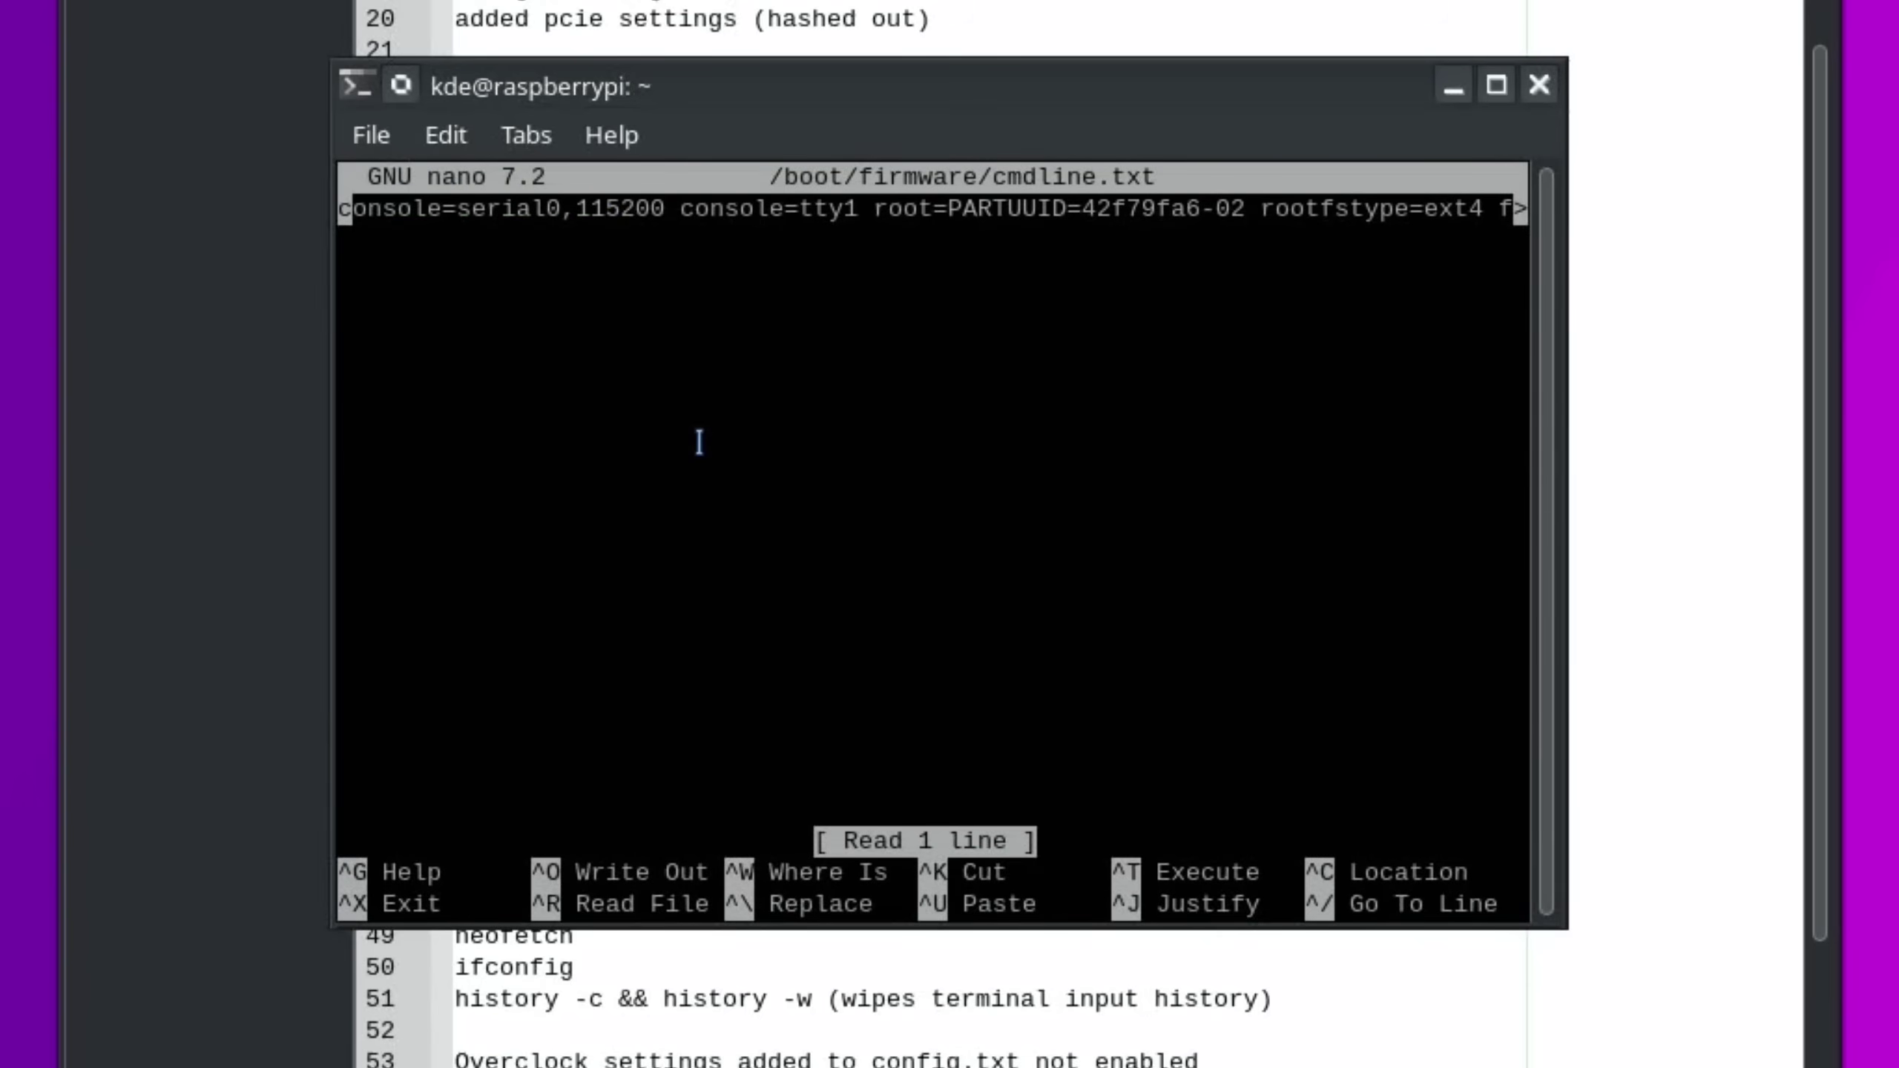
# Examine the cmdline.txt parameters through to the end of the line, where the pressure stall setting psi=1 is
pyautogui.press('Right')
pyautogui.press('Right')
pyautogui.press('Right')
pyautogui.press('Right')
pyautogui.press('Right')
pyautogui.press('Right')
pyautogui.press('Right')
pyautogui.press('Right')
pyautogui.press('Right')
pyautogui.press('Right')
pyautogui.press('Right')
pyautogui.press('Right')
pyautogui.press('Right')
pyautogui.press('Right')
pyautogui.press('Right')
pyautogui.press('Right')
pyautogui.press('Right')
pyautogui.press('Right')
pyautogui.press('Right')
pyautogui.press('Right')
pyautogui.press('Right')
pyautogui.press('Right')
pyautogui.press('Right')
pyautogui.press('Right')
pyautogui.press('Right')
pyautogui.press('Right')
pyautogui.press('Right')
pyautogui.press('Right')
pyautogui.press('Right')
pyautogui.press('Right')
pyautogui.press('End')
pyautogui.press('Down')
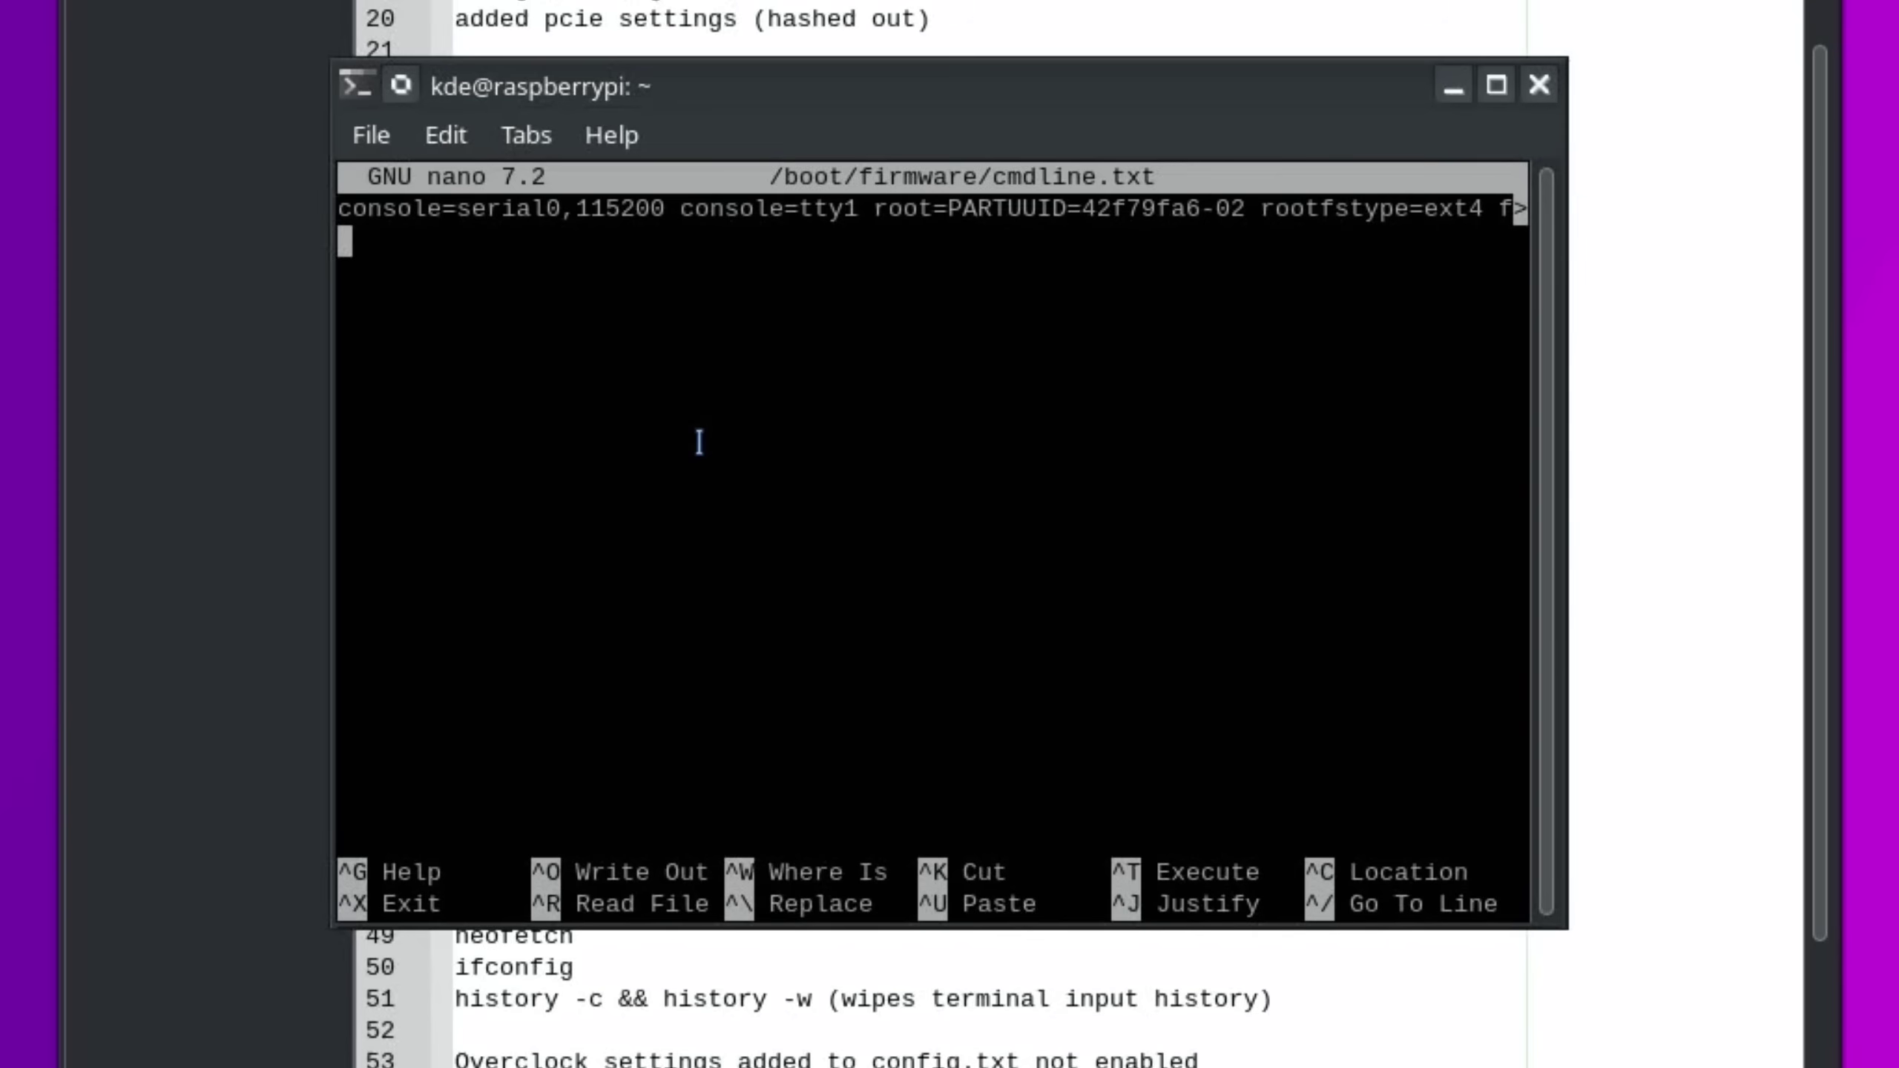
pyautogui.press('Left')
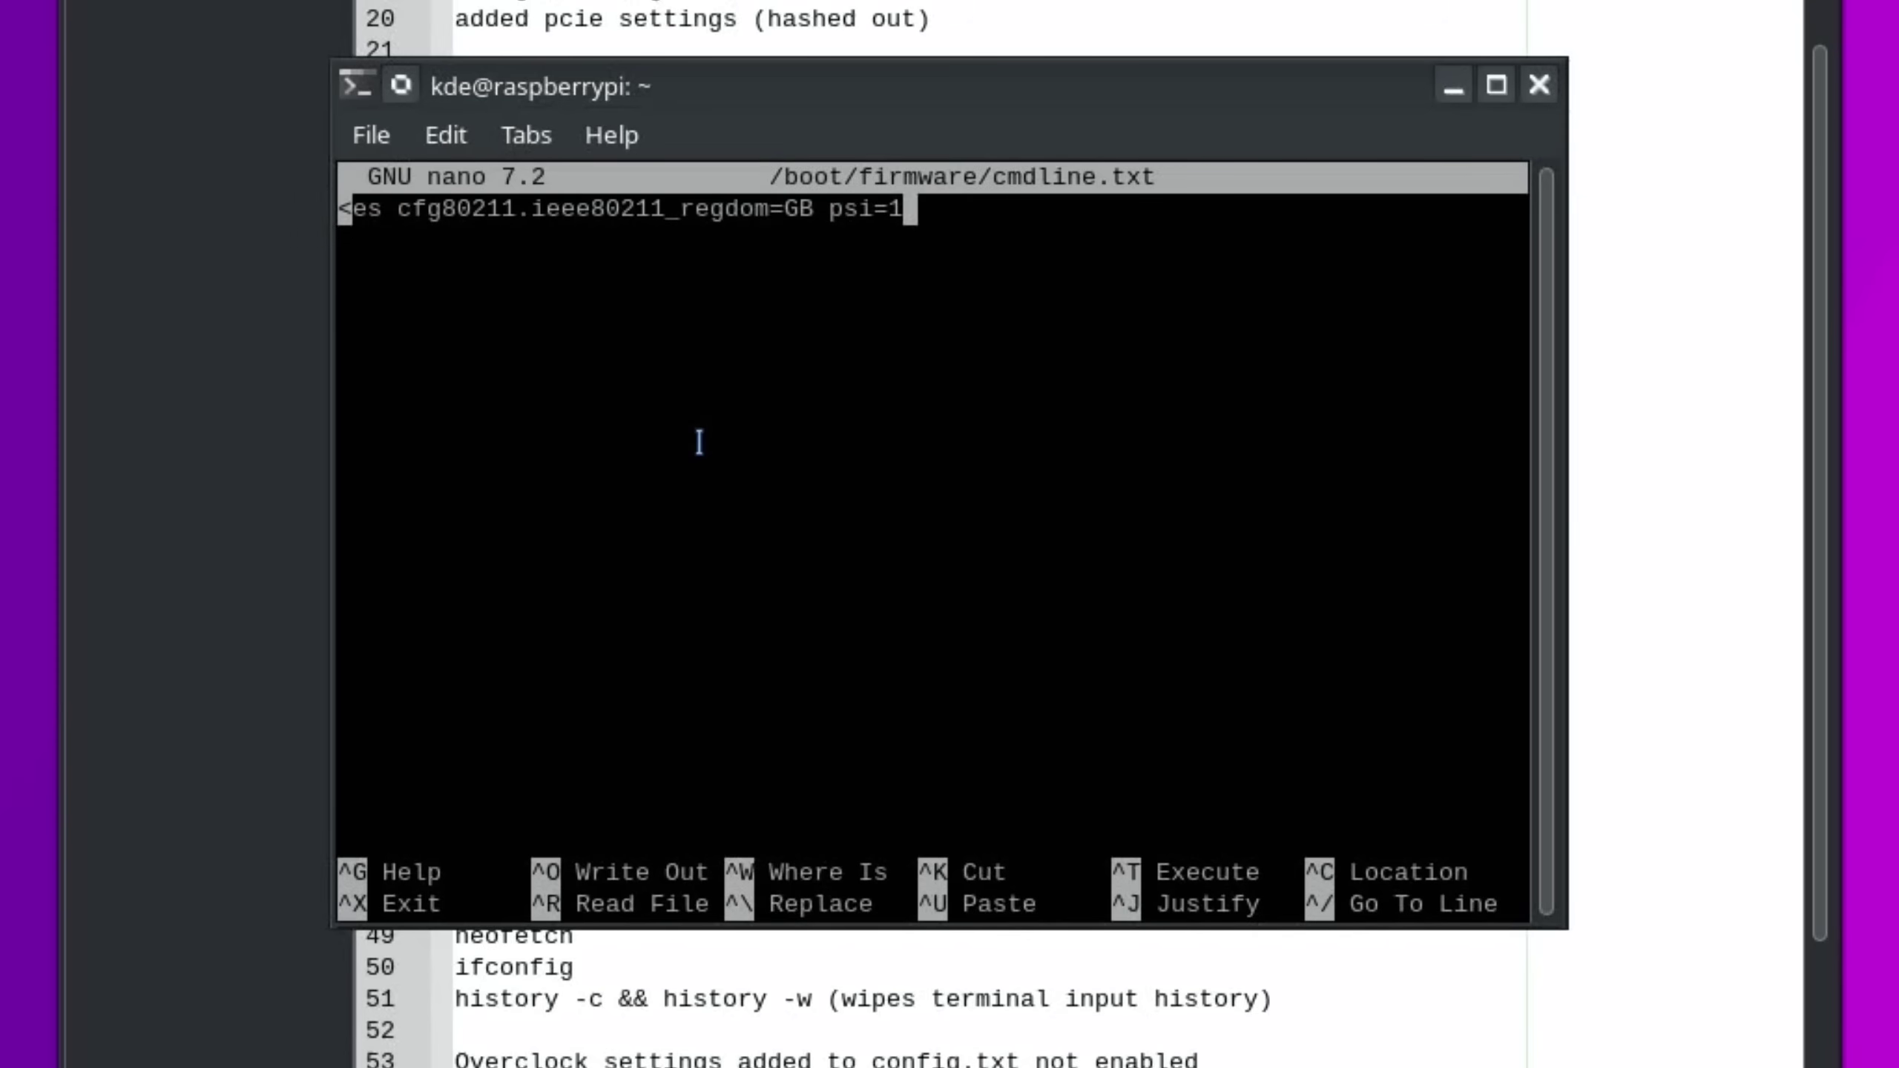
# Try deleting psi=1 from the end of the line in cmdline.txt, and close the terminal
pyautogui.press('BackSpace')
pyautogui.press('BackSpace')
pyautogui.press('BackSpace')
pyautogui.press('BackSpace')
pyautogui.press('BackSpace')
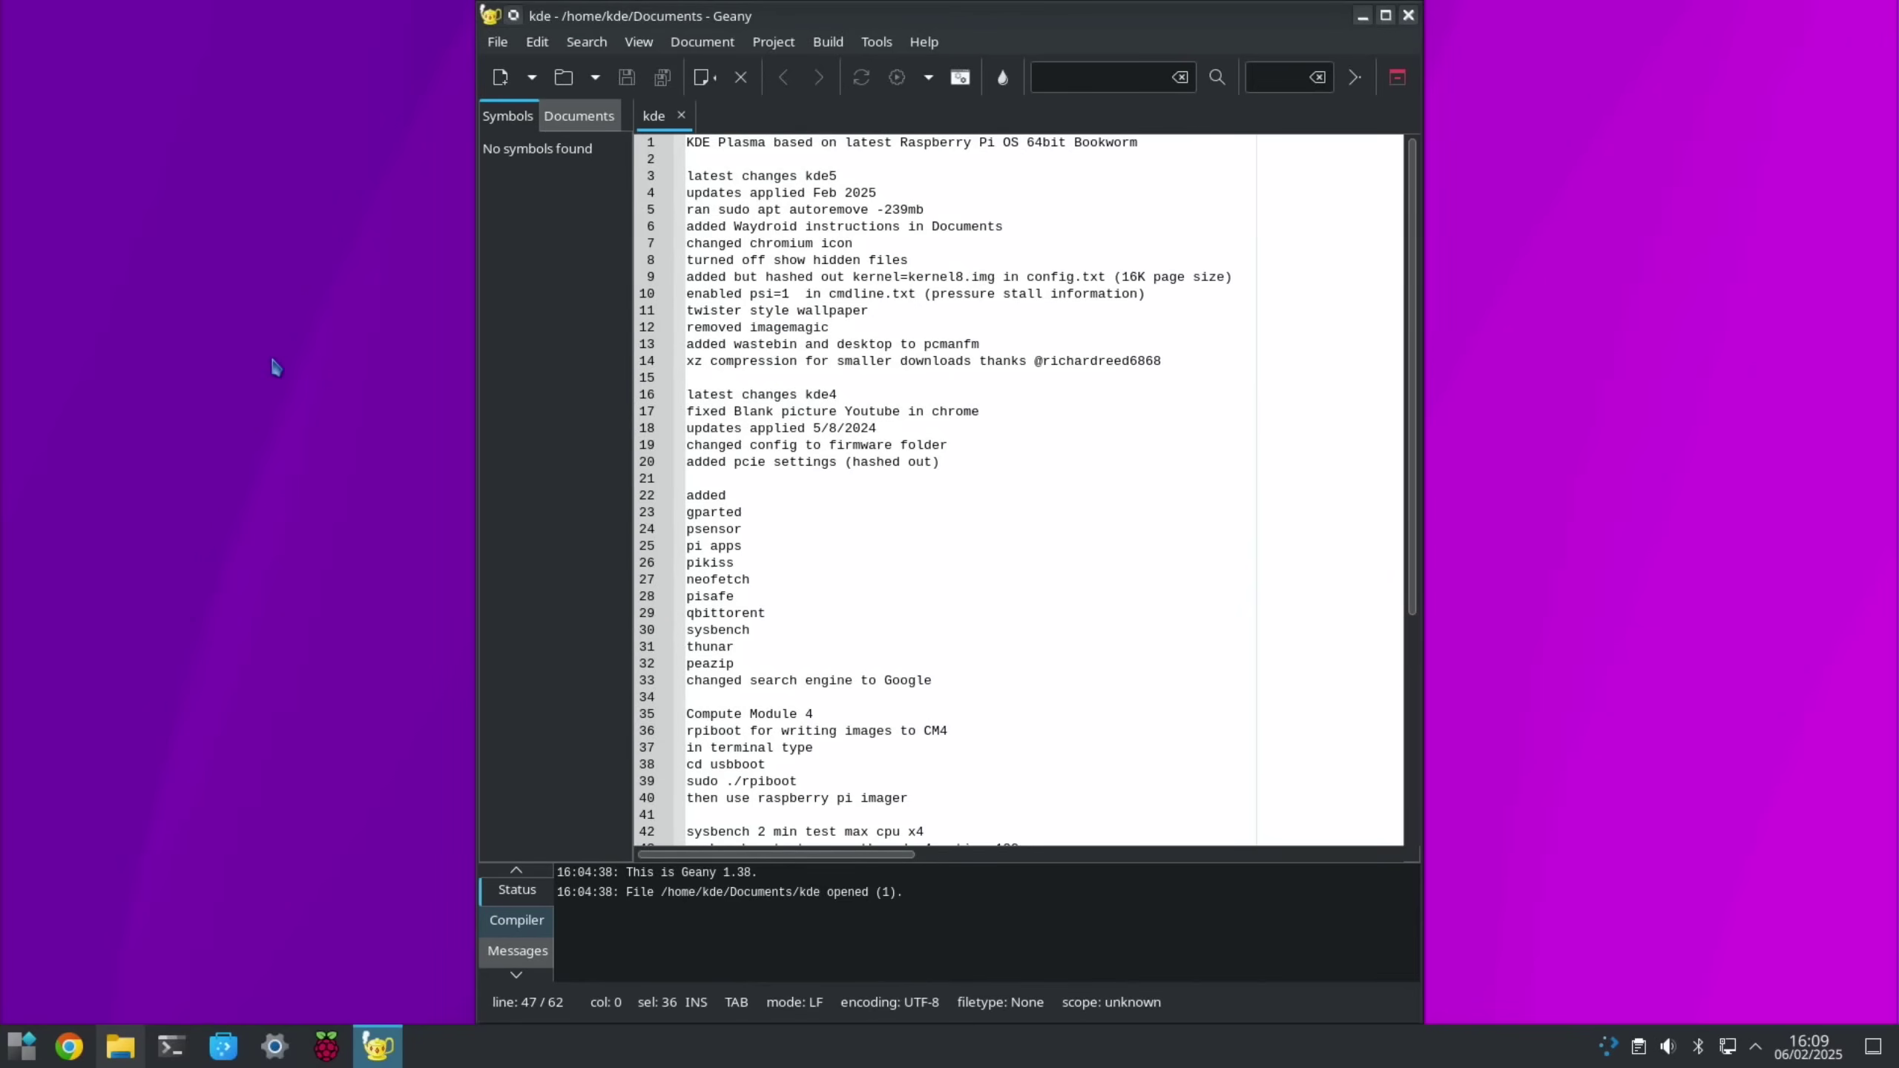
# Minimize the kde notes and launch Pi-Apps by searching the application launcher for "pi"
pyautogui.click(1363, 16)
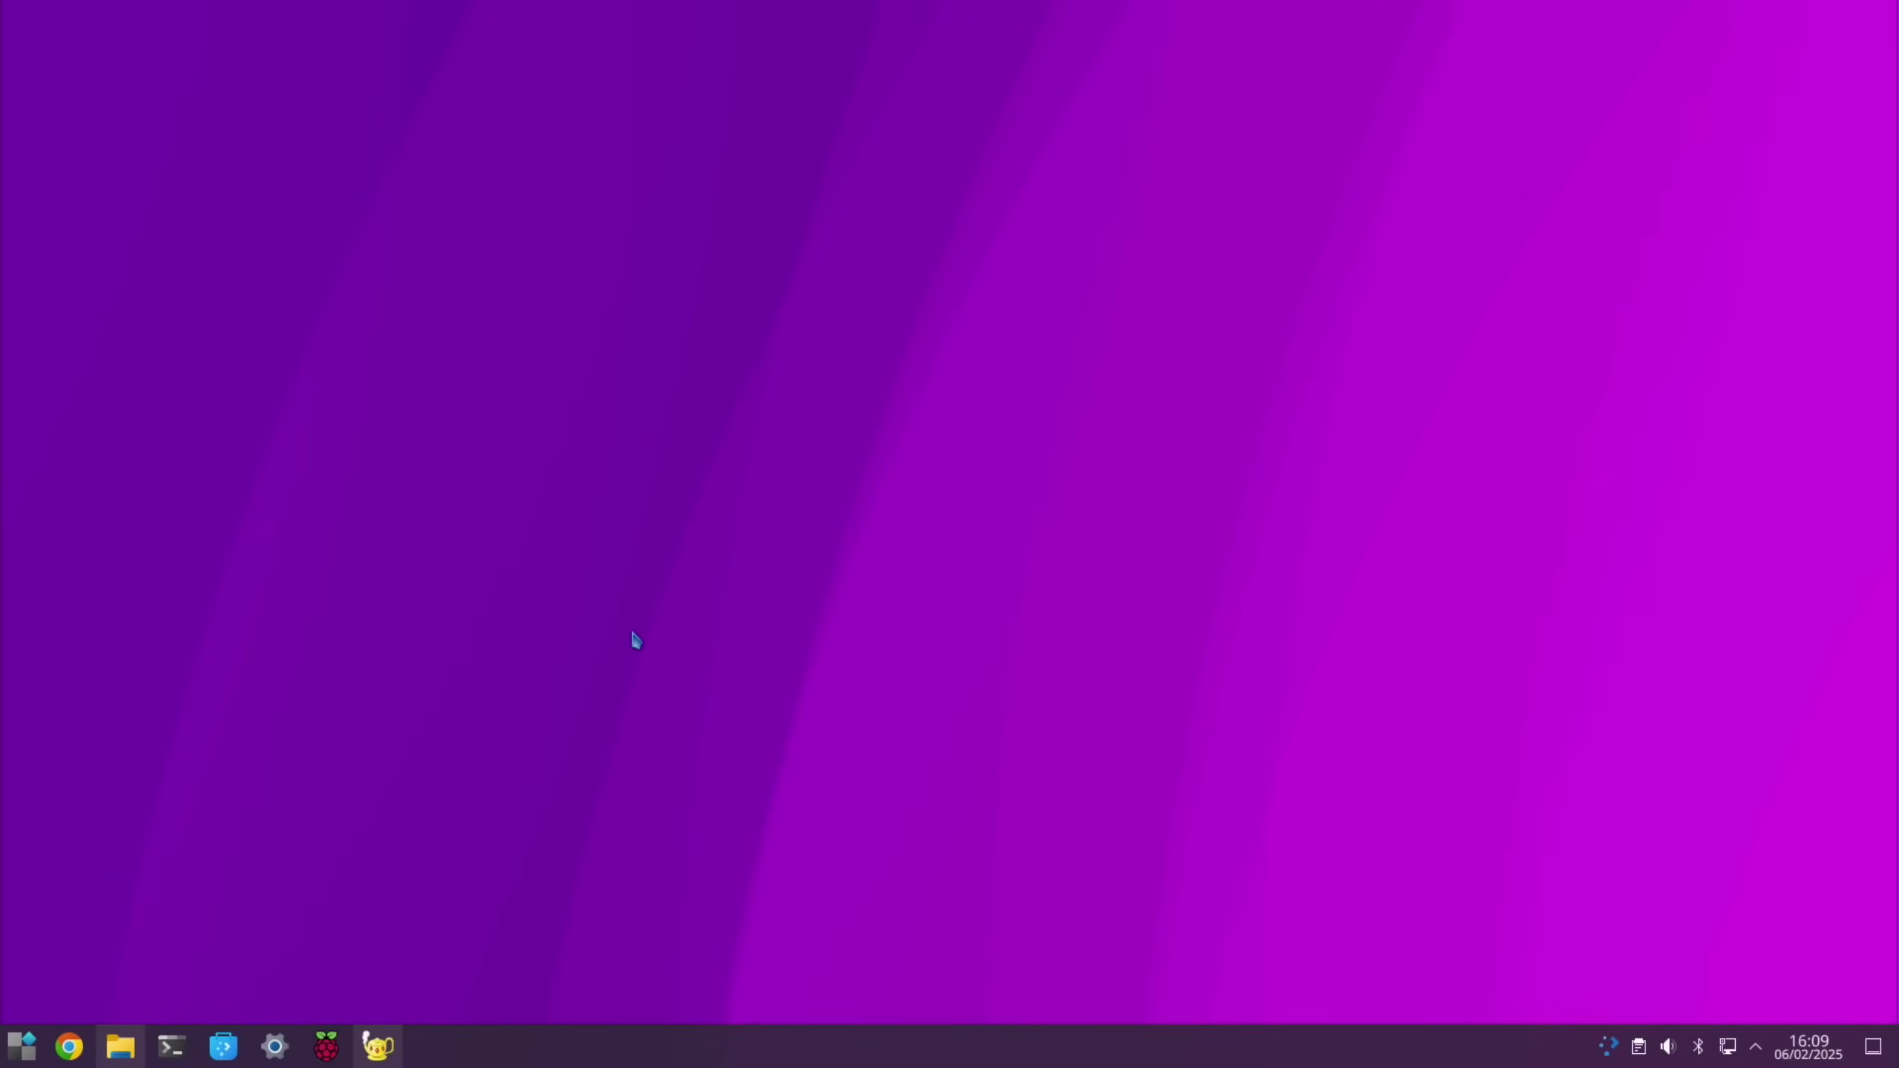
pyautogui.press('super')
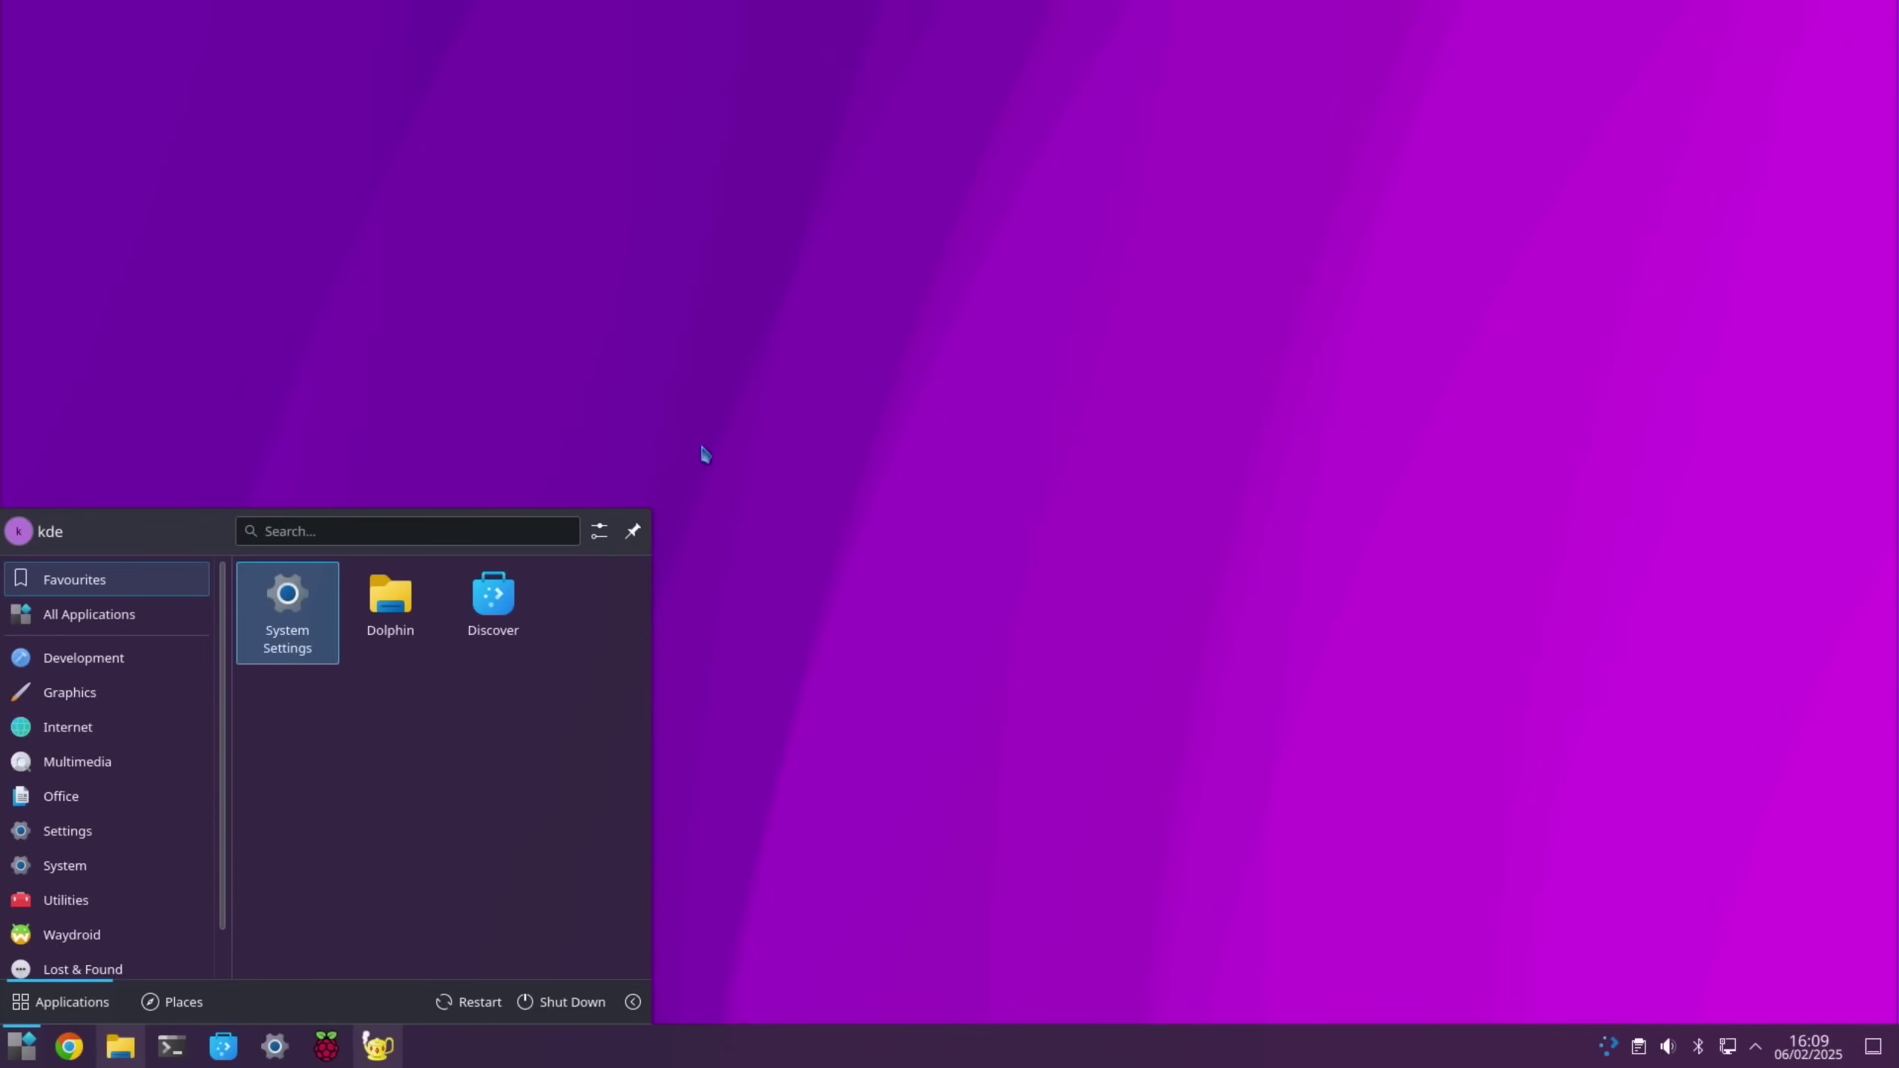
pyautogui.write('pi')
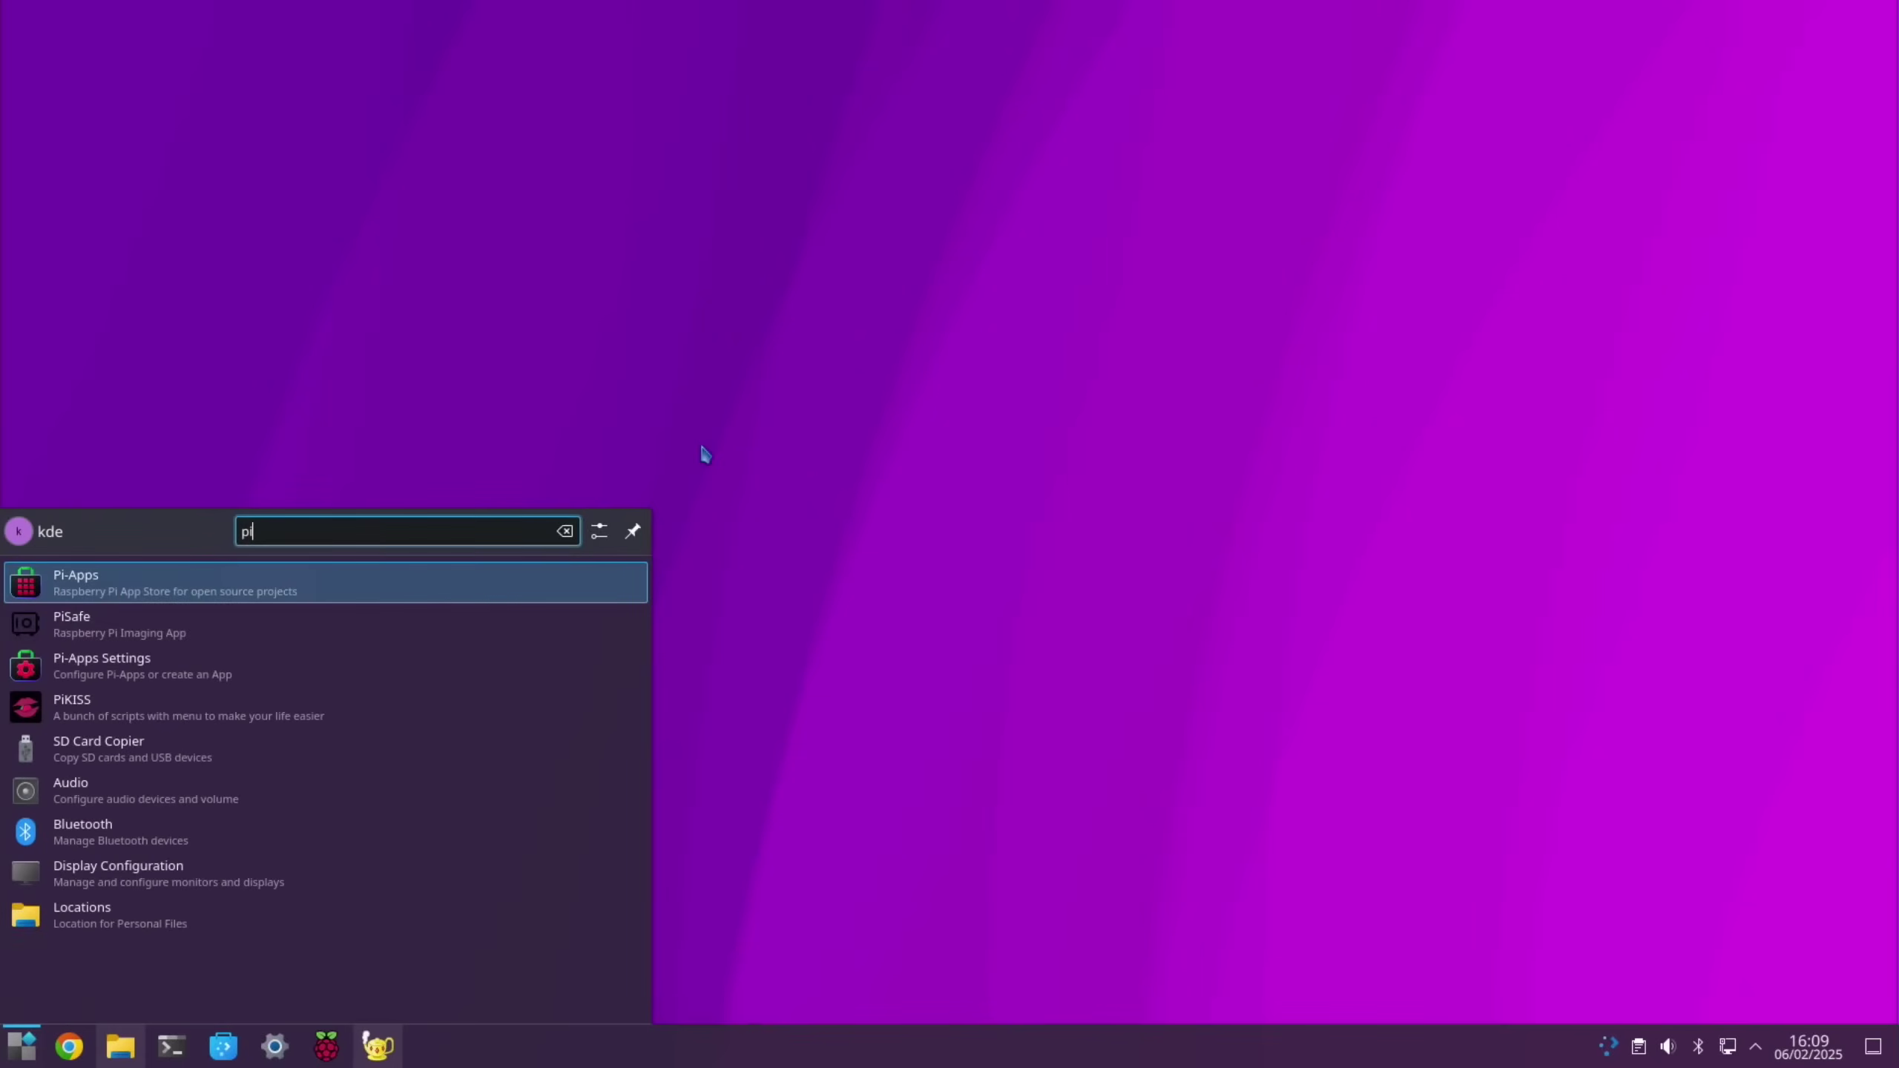
pyautogui.press('Return')
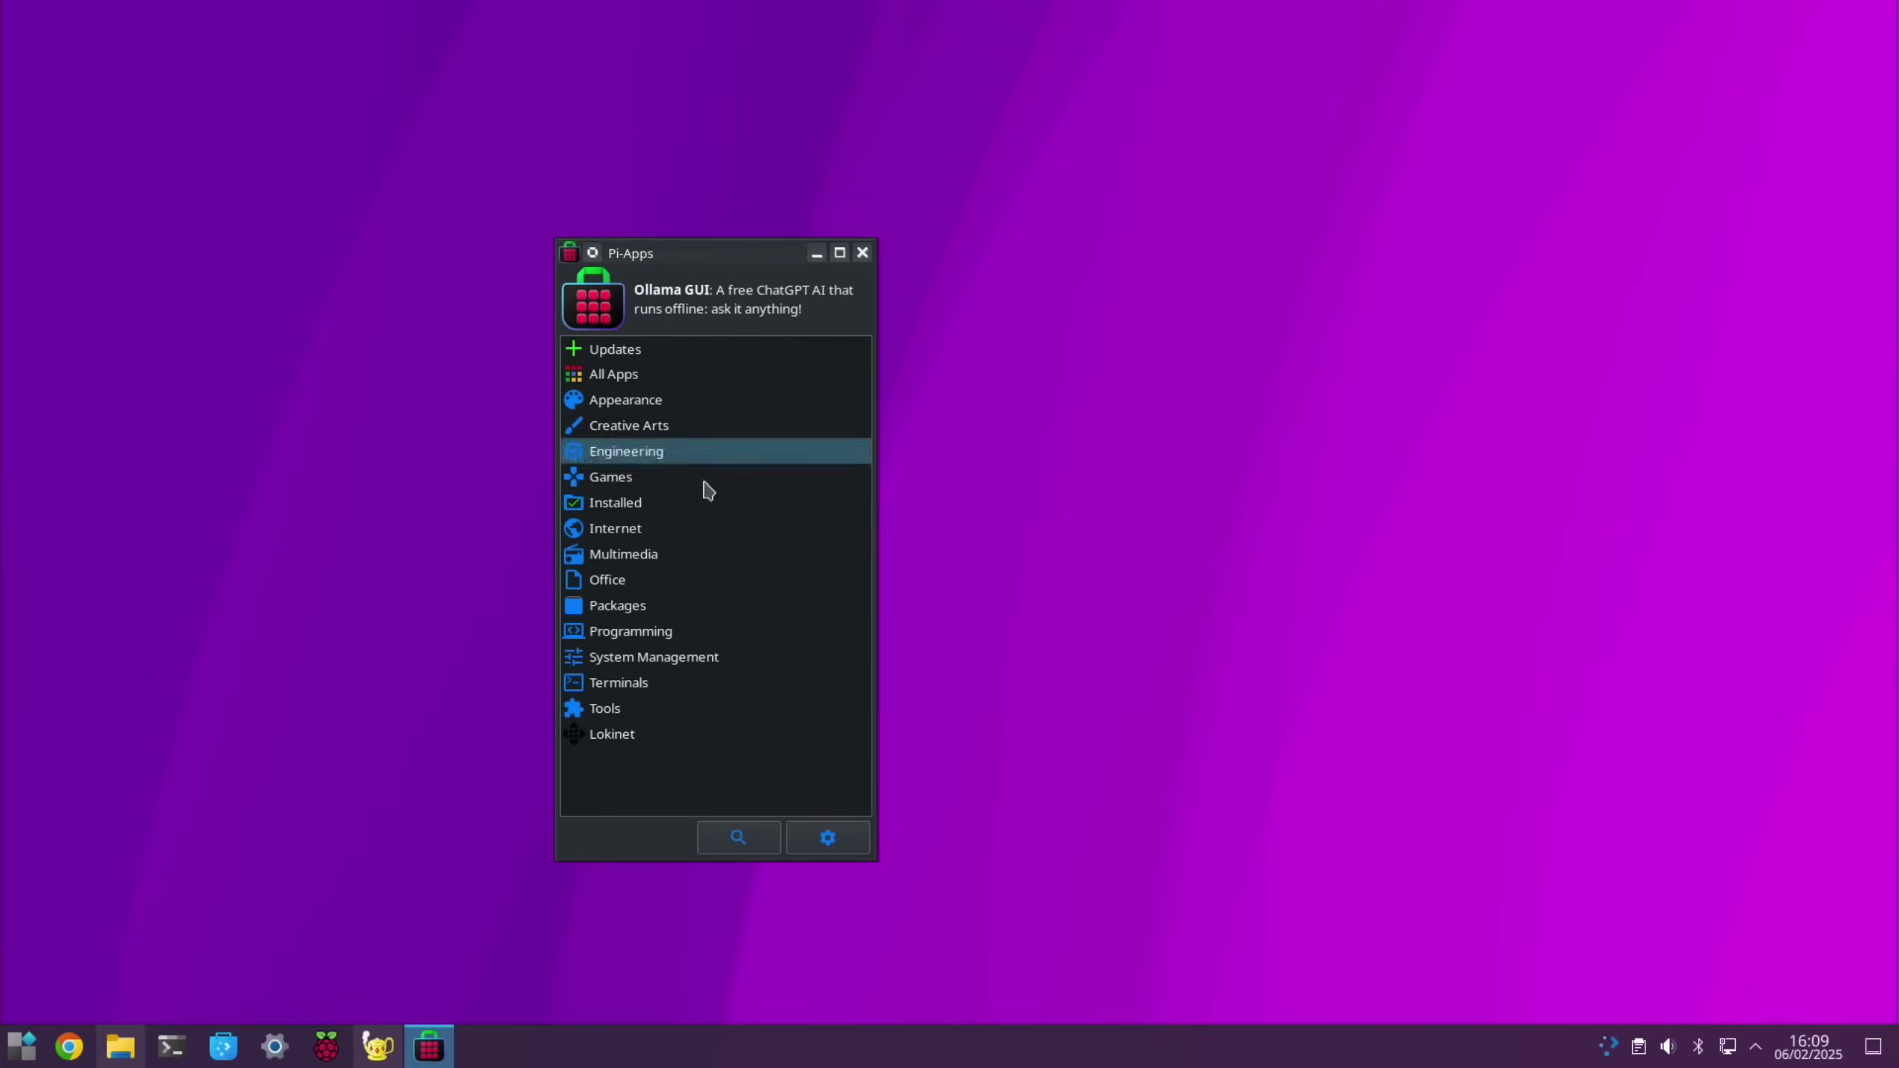
# Search Pi-Apps for "conky rings", install Conky Rings, and close Pi-Apps
pyautogui.click(738, 838)
pyautogui.write('conky rings')
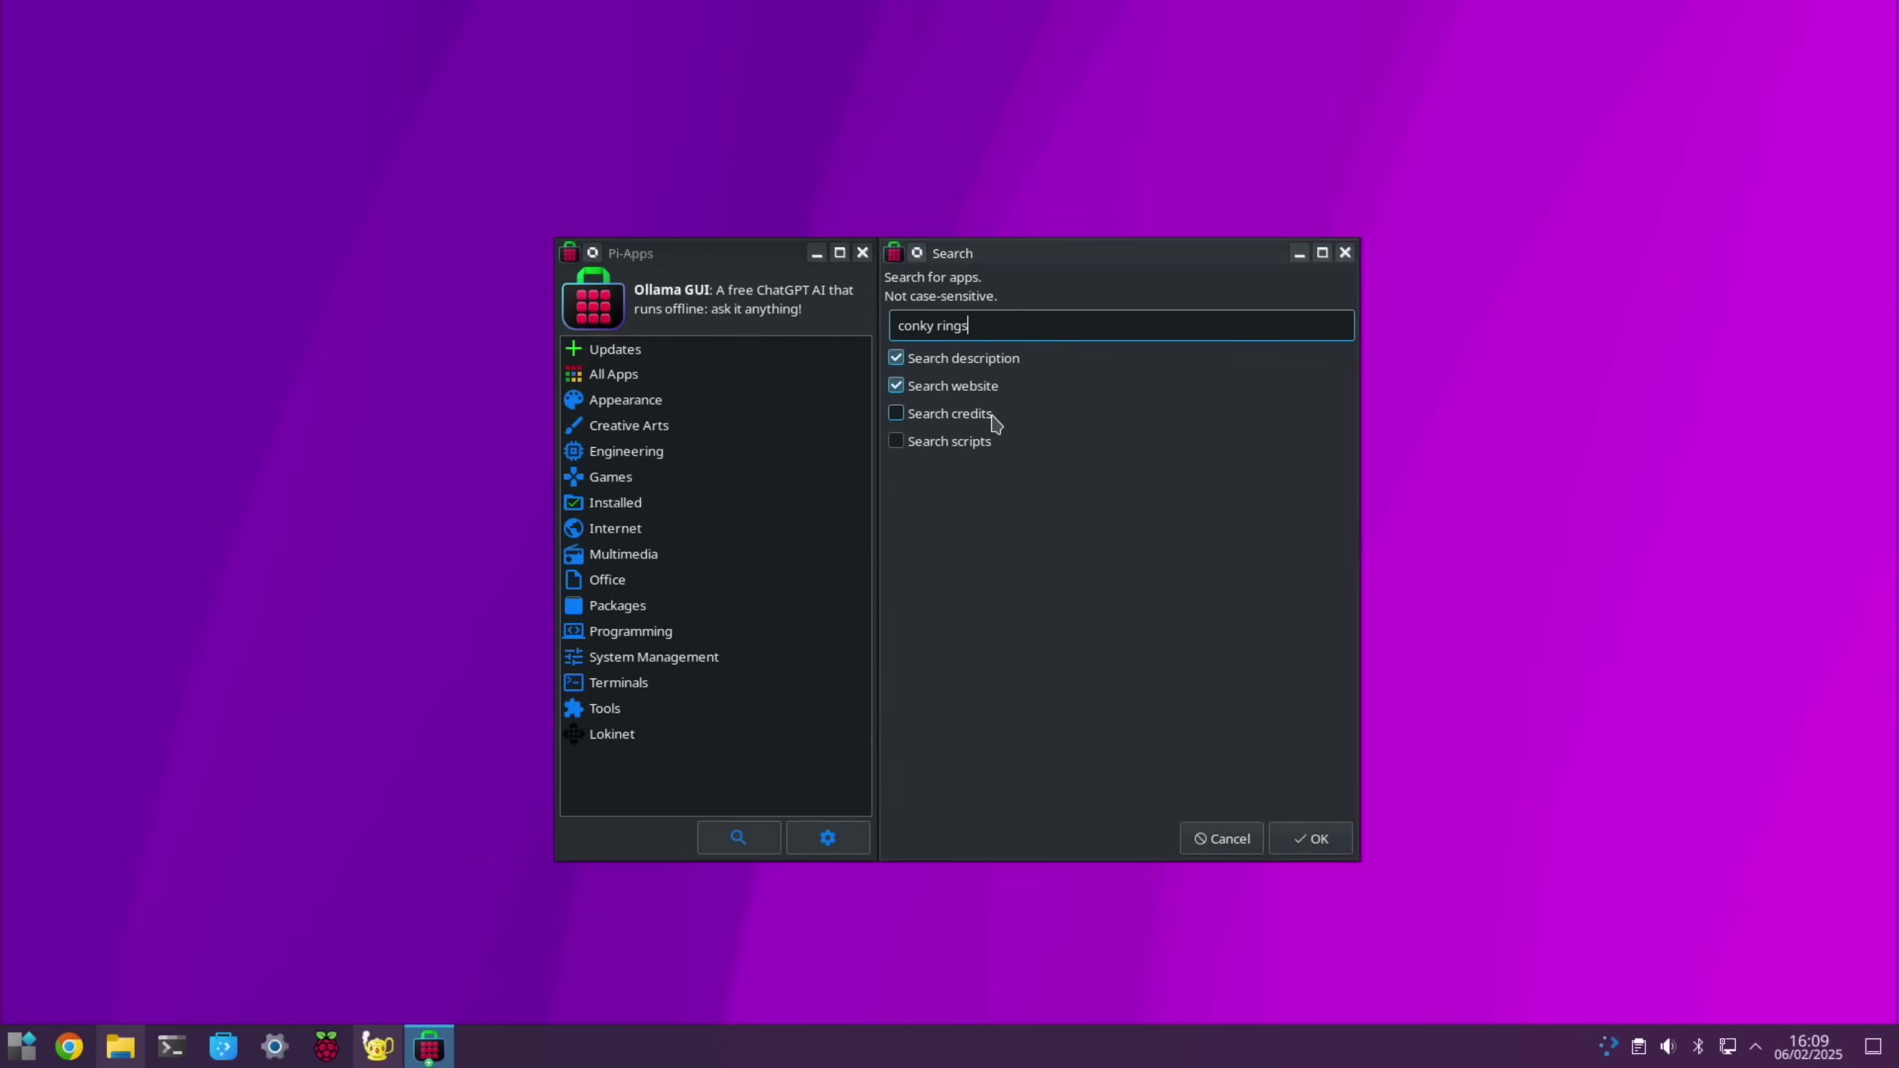
pyautogui.click(1287, 838)
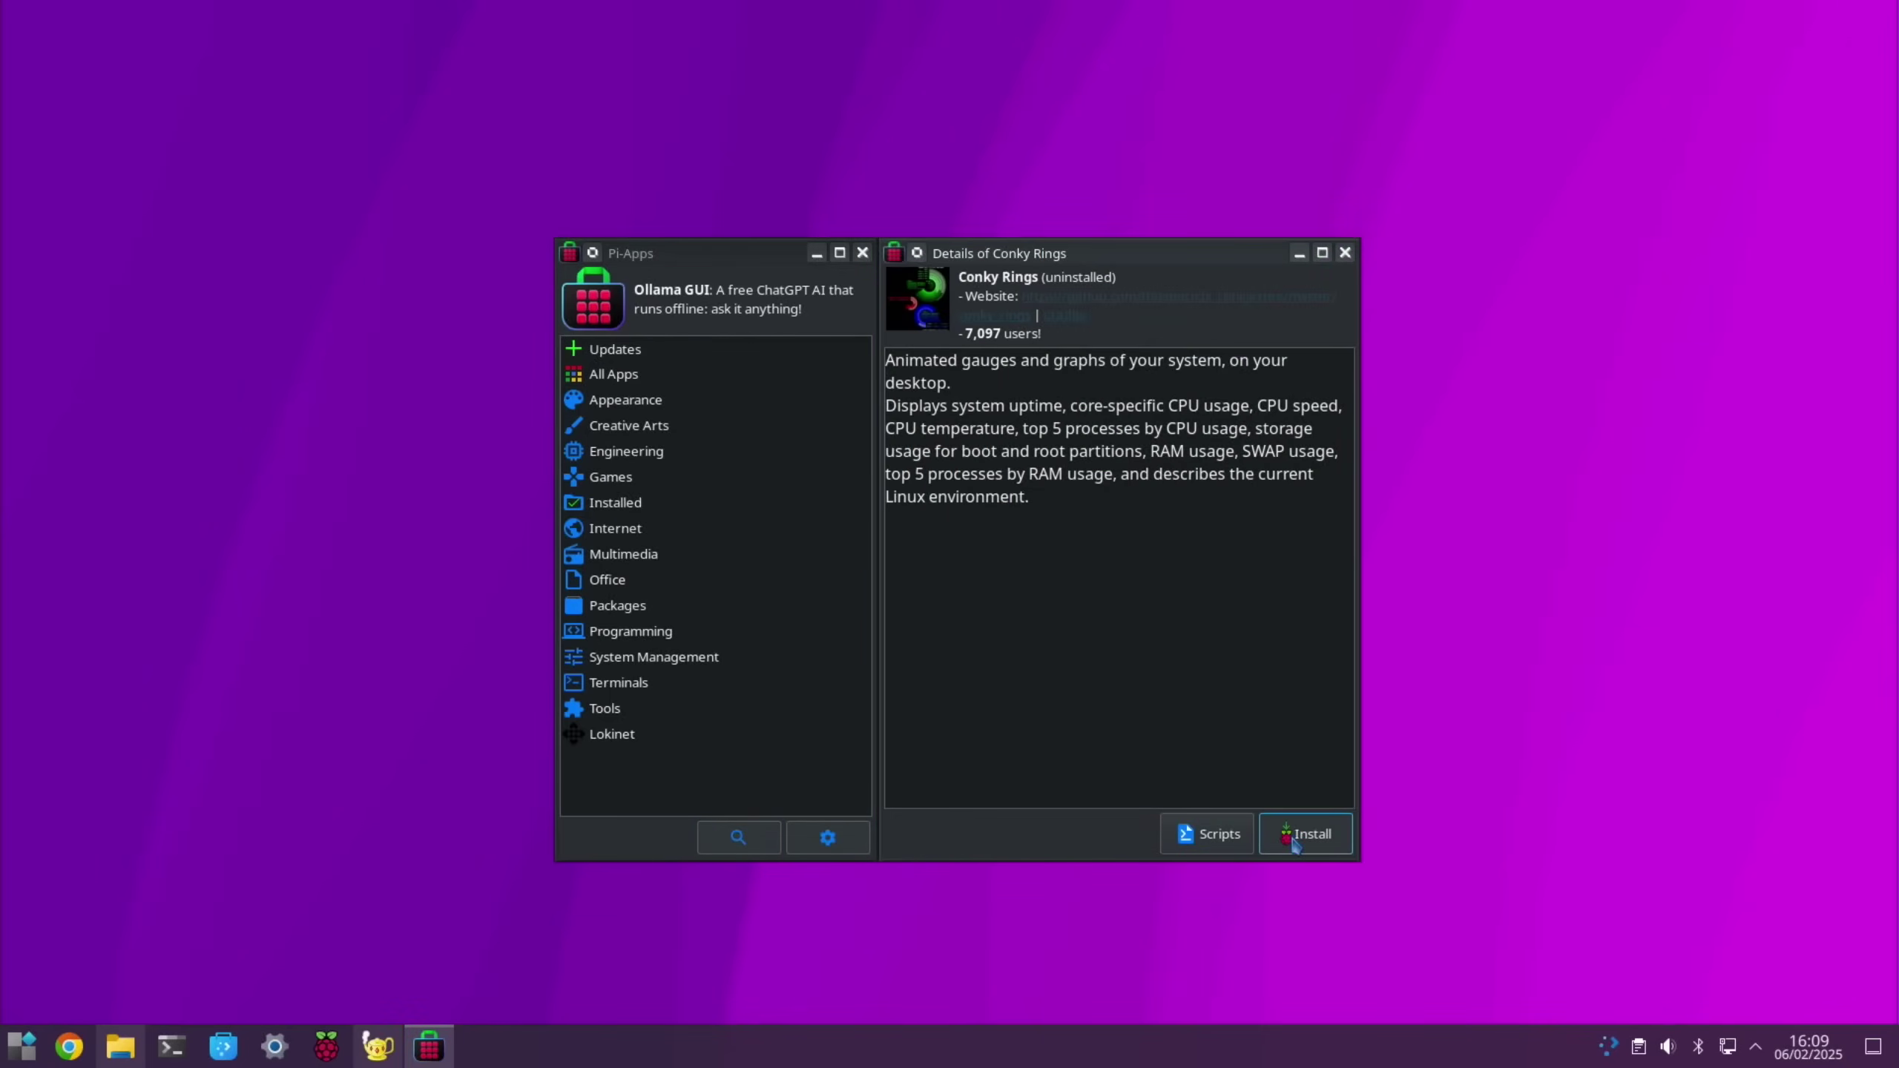
pyautogui.click(1300, 838)
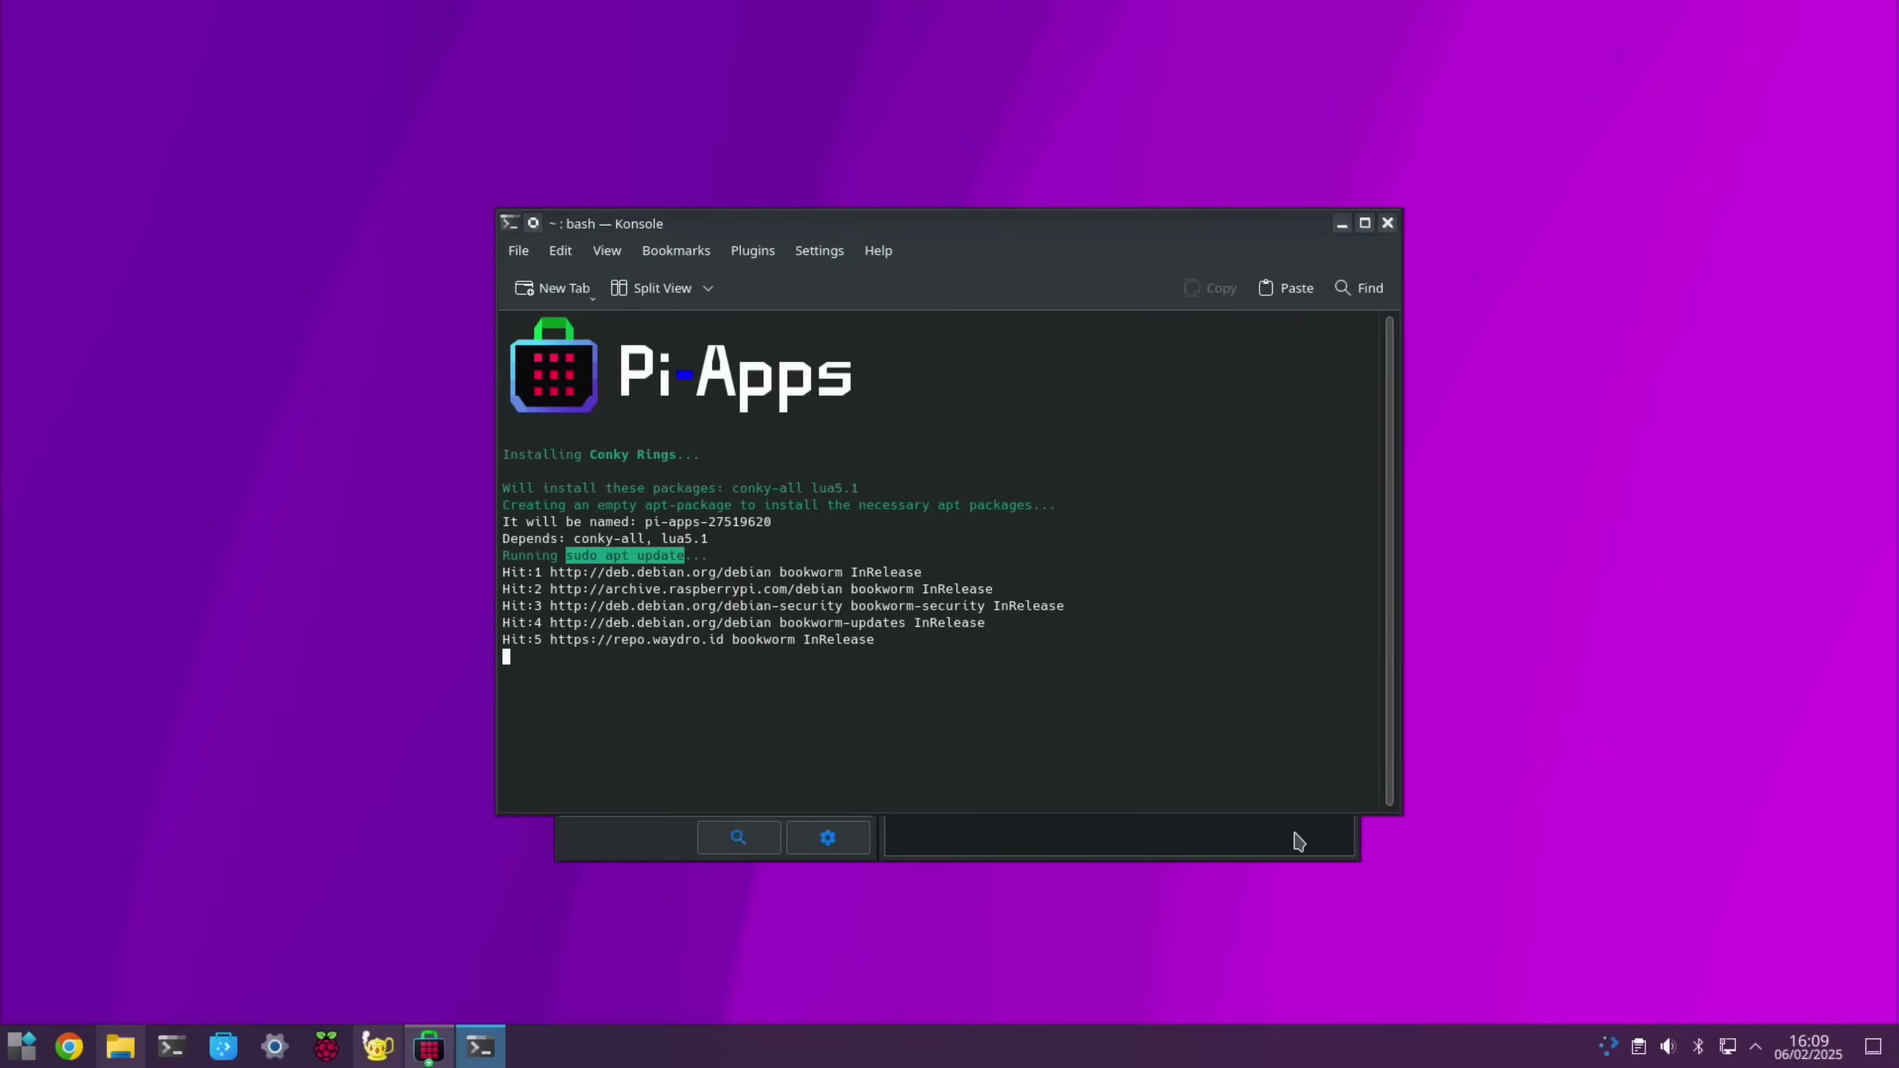
pyautogui.click(1299, 840)
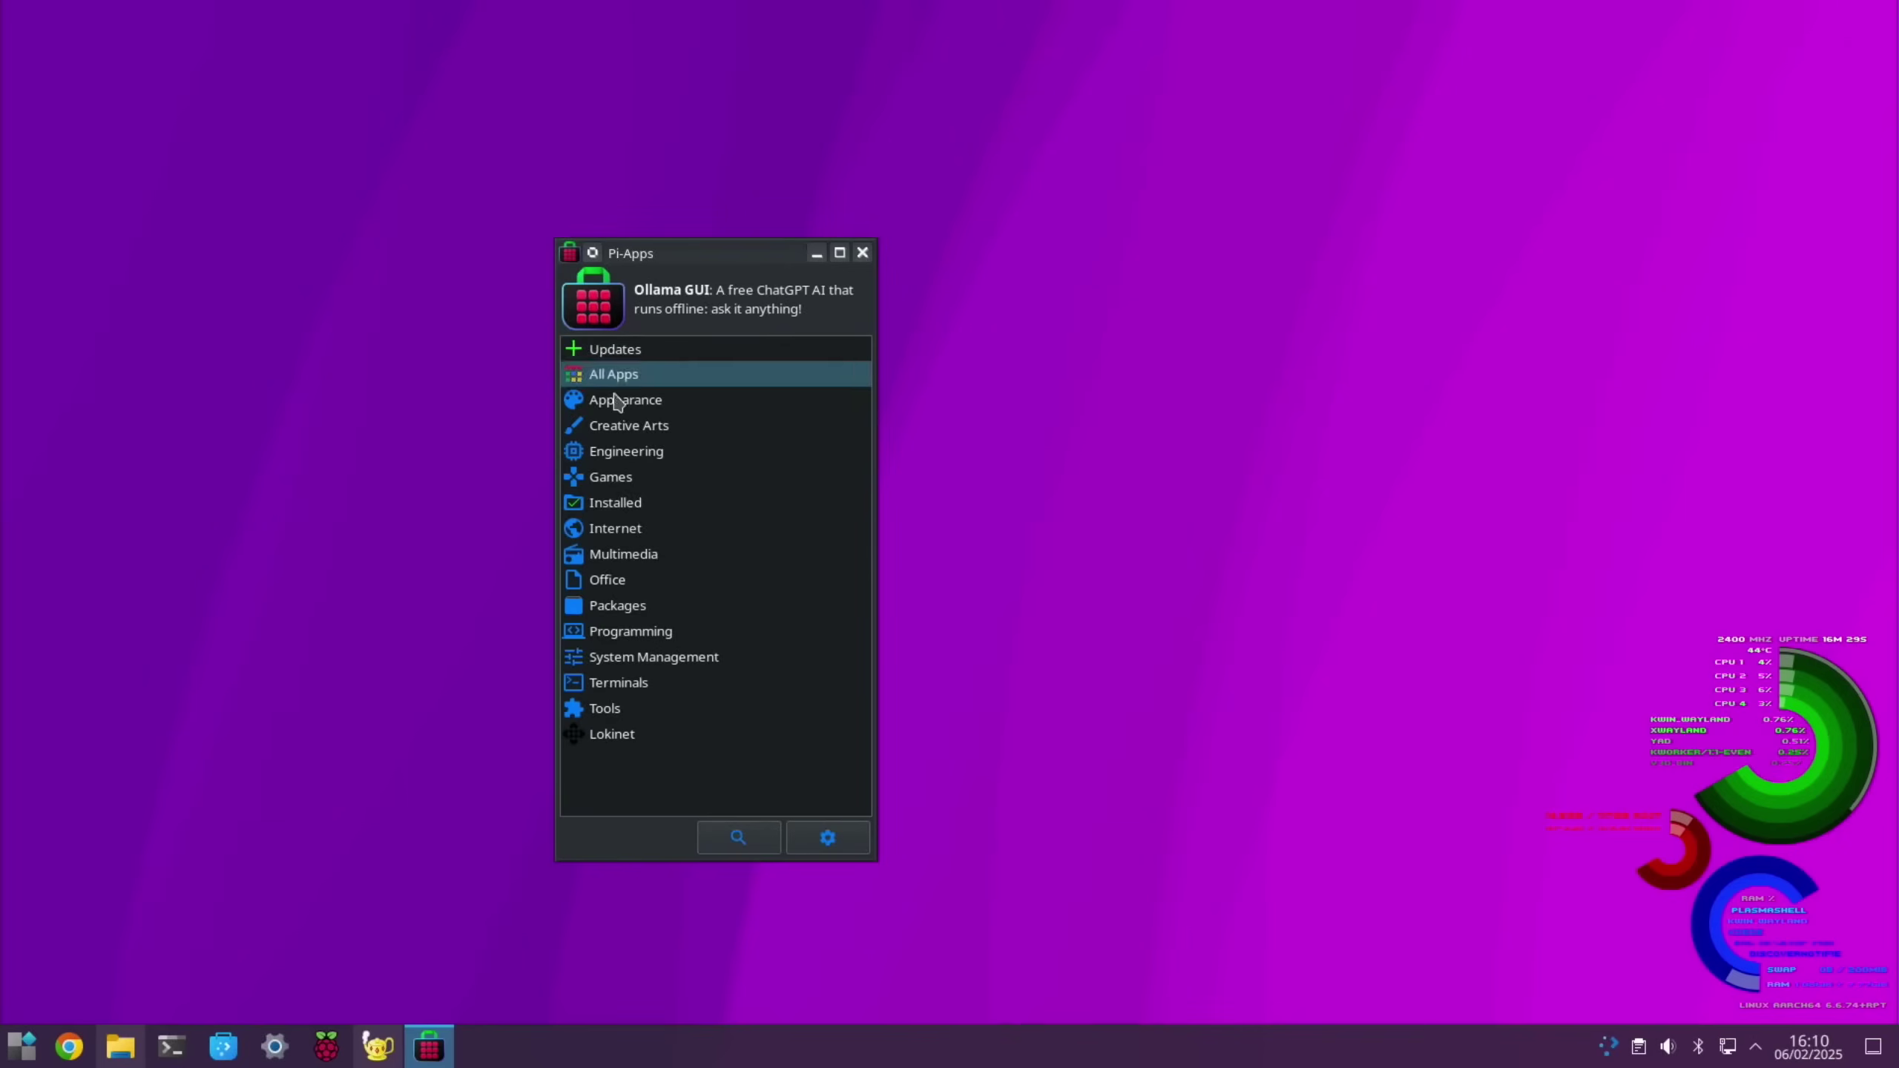
pyautogui.click(344, 227)
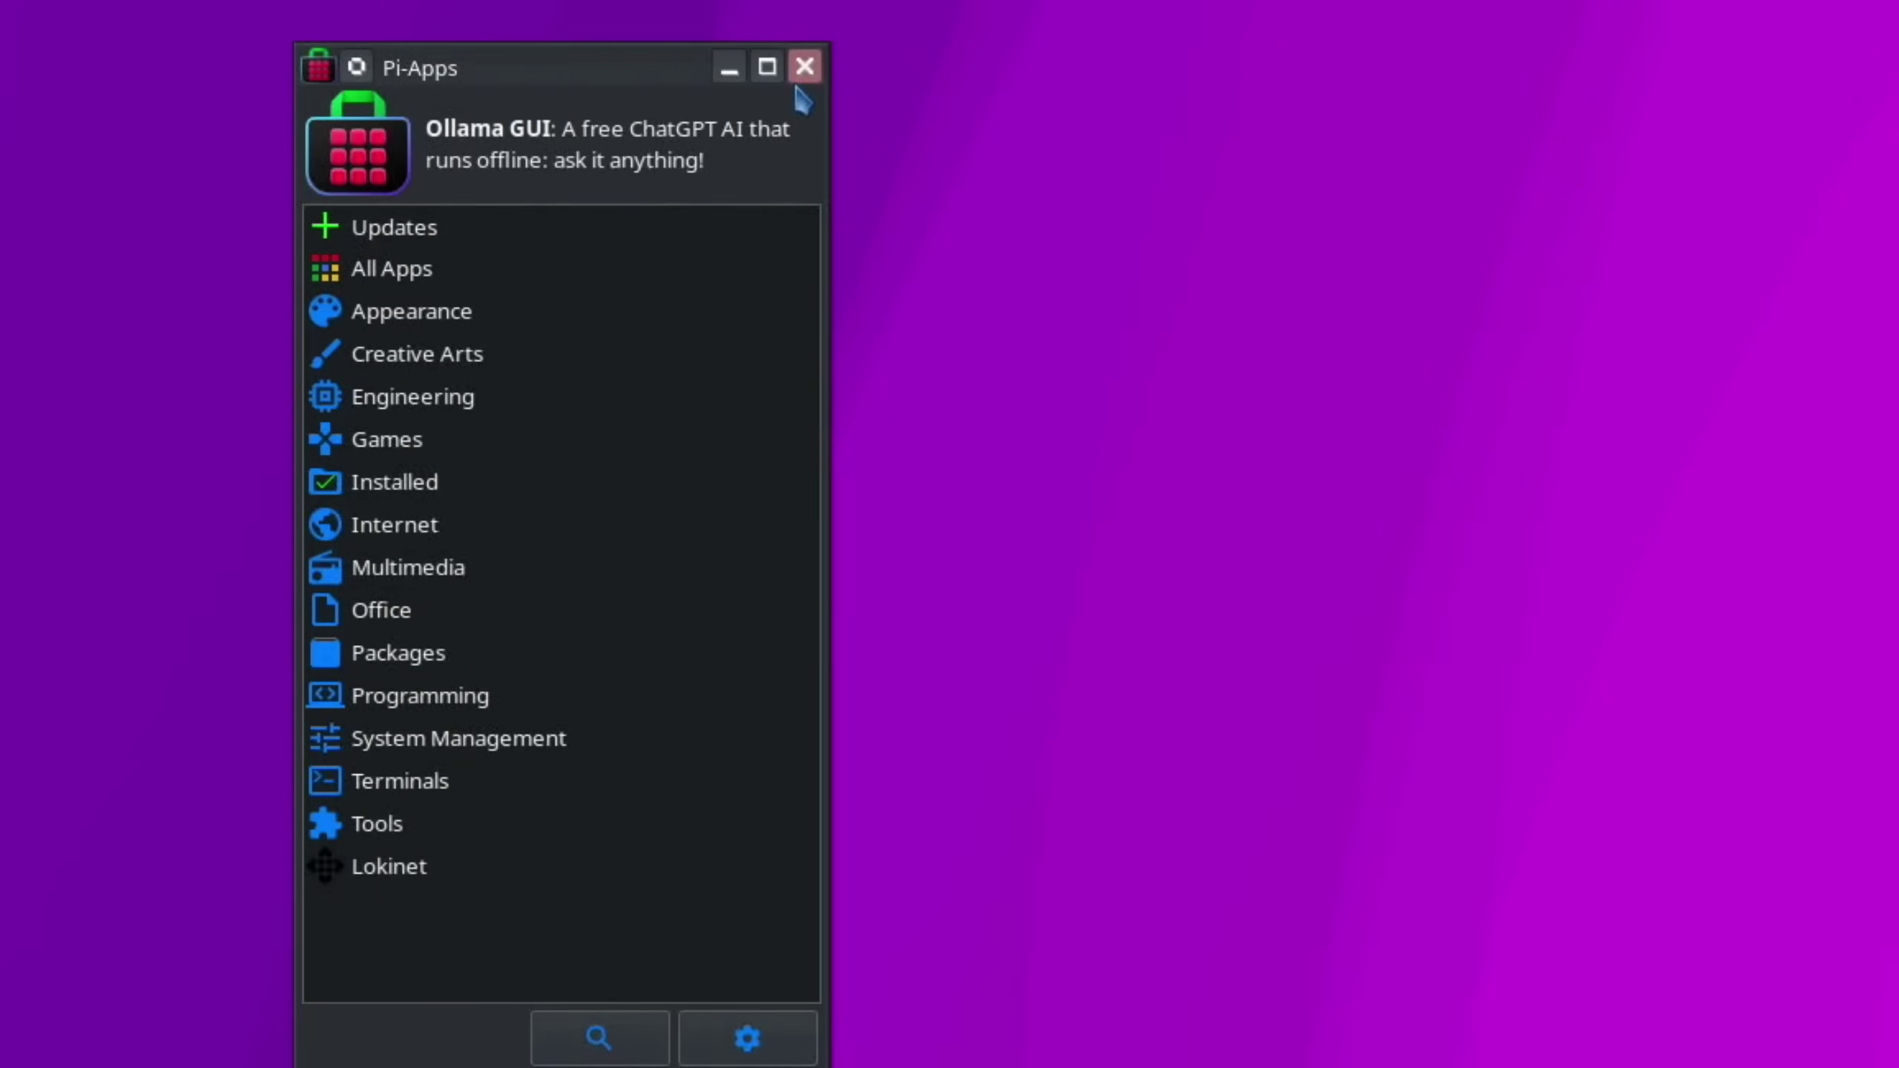
pyautogui.click(862, 254)
# Find PiKISS in the application launcher, launch it, and close its window
pyautogui.press('super')
pyautogui.write('p')
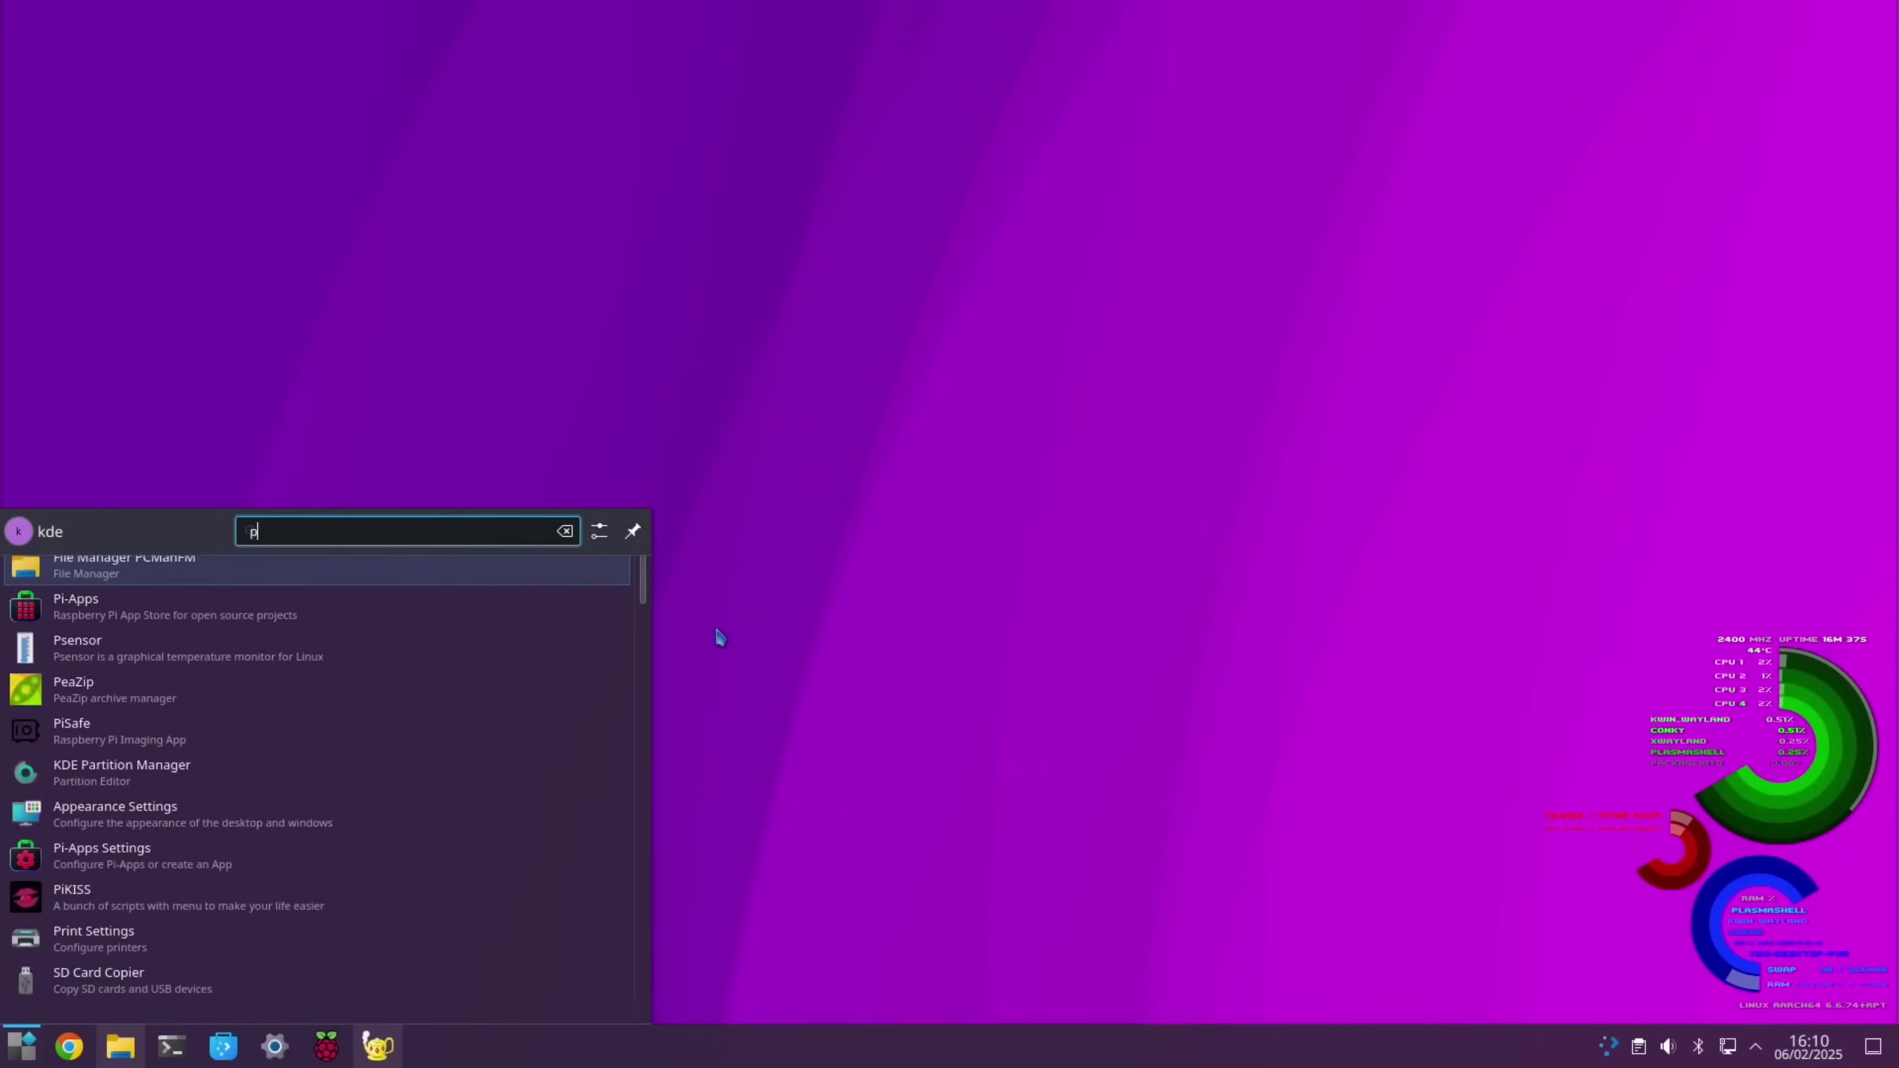
pyautogui.write('ikiss')
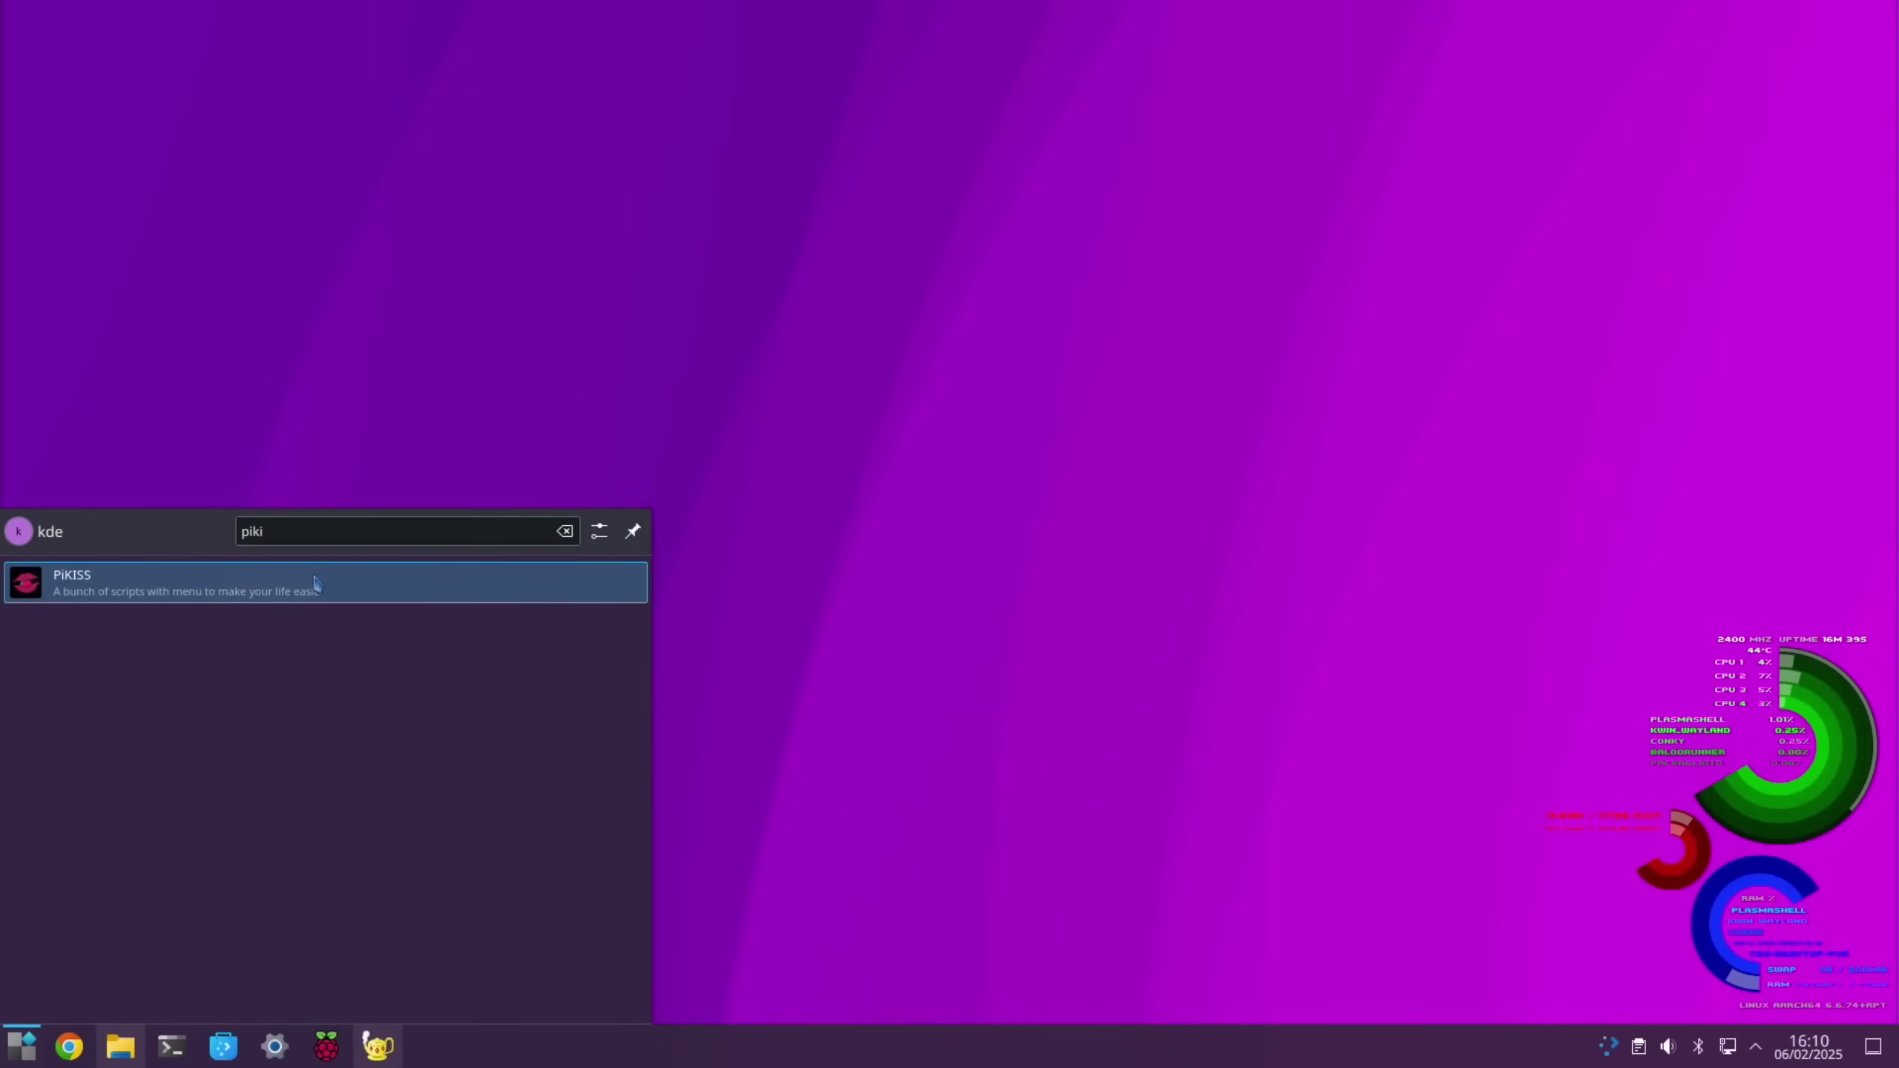
pyautogui.click(312, 584)
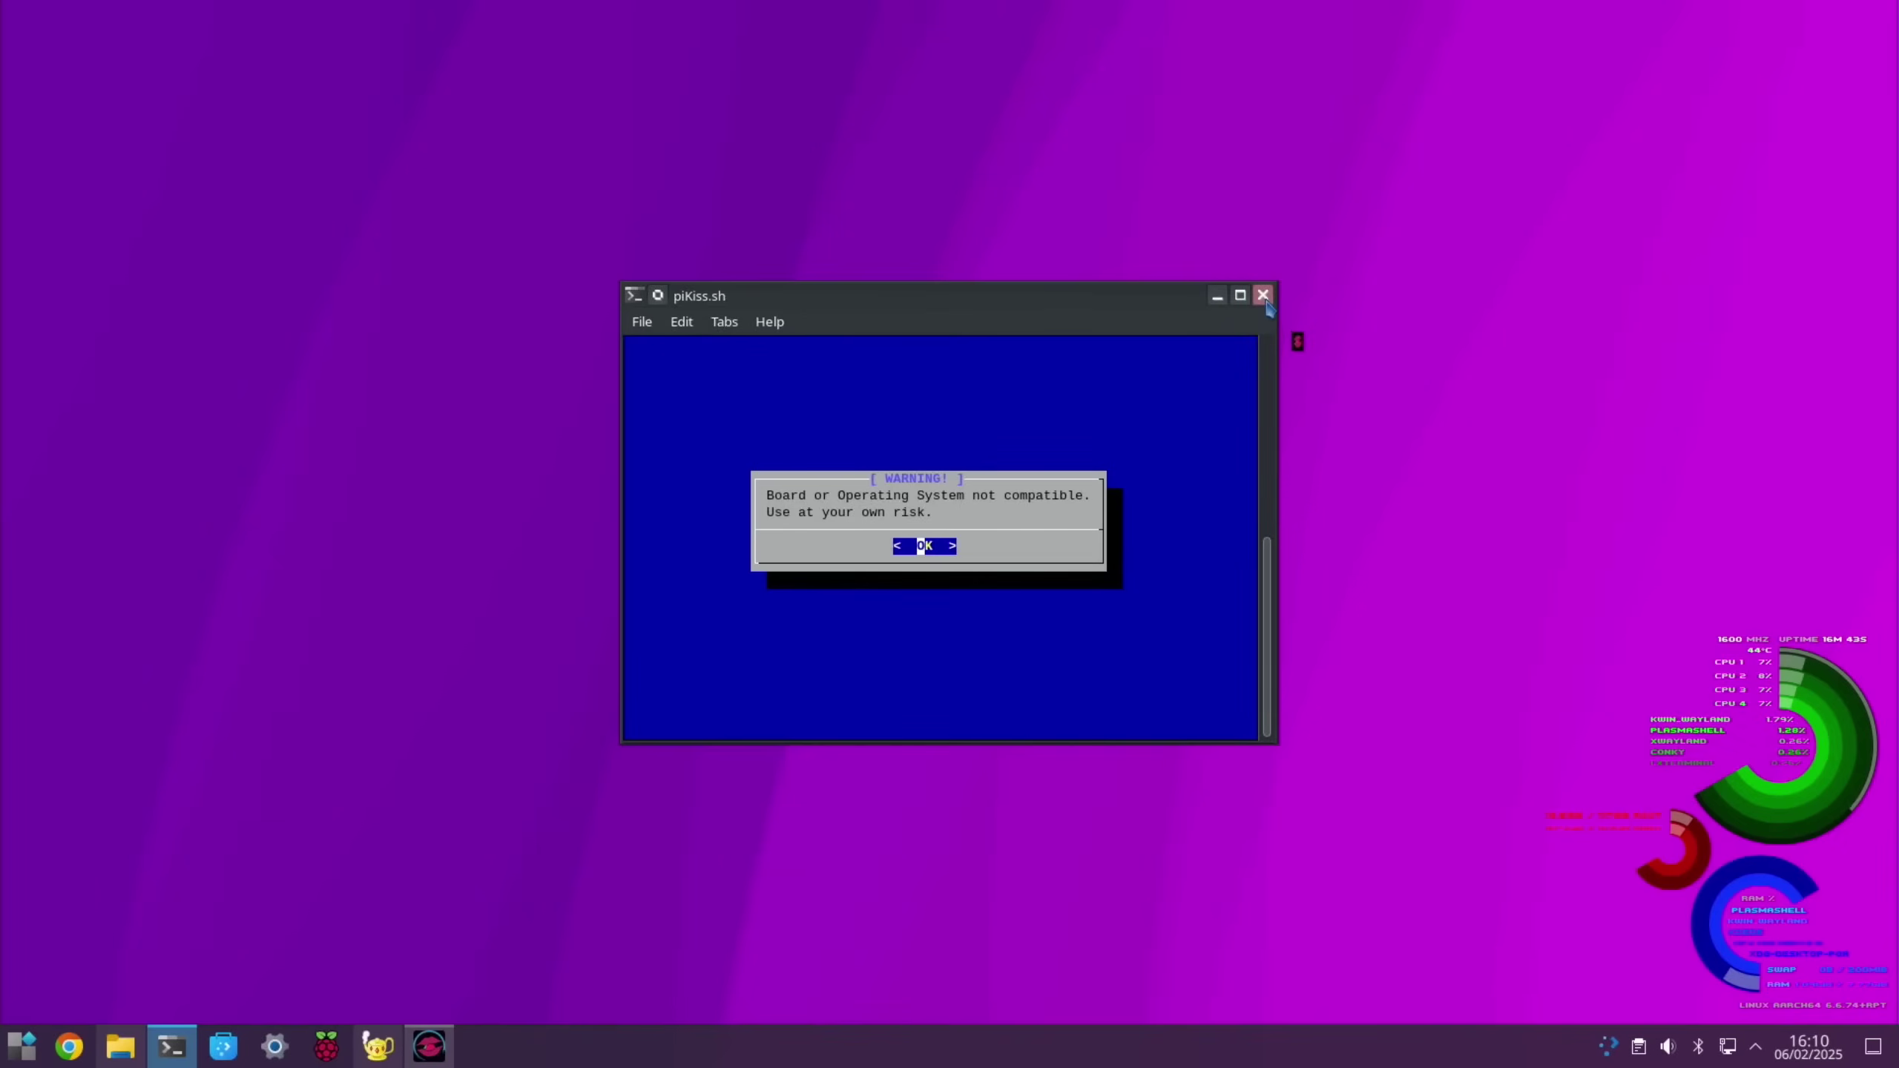
pyautogui.click(1264, 297)
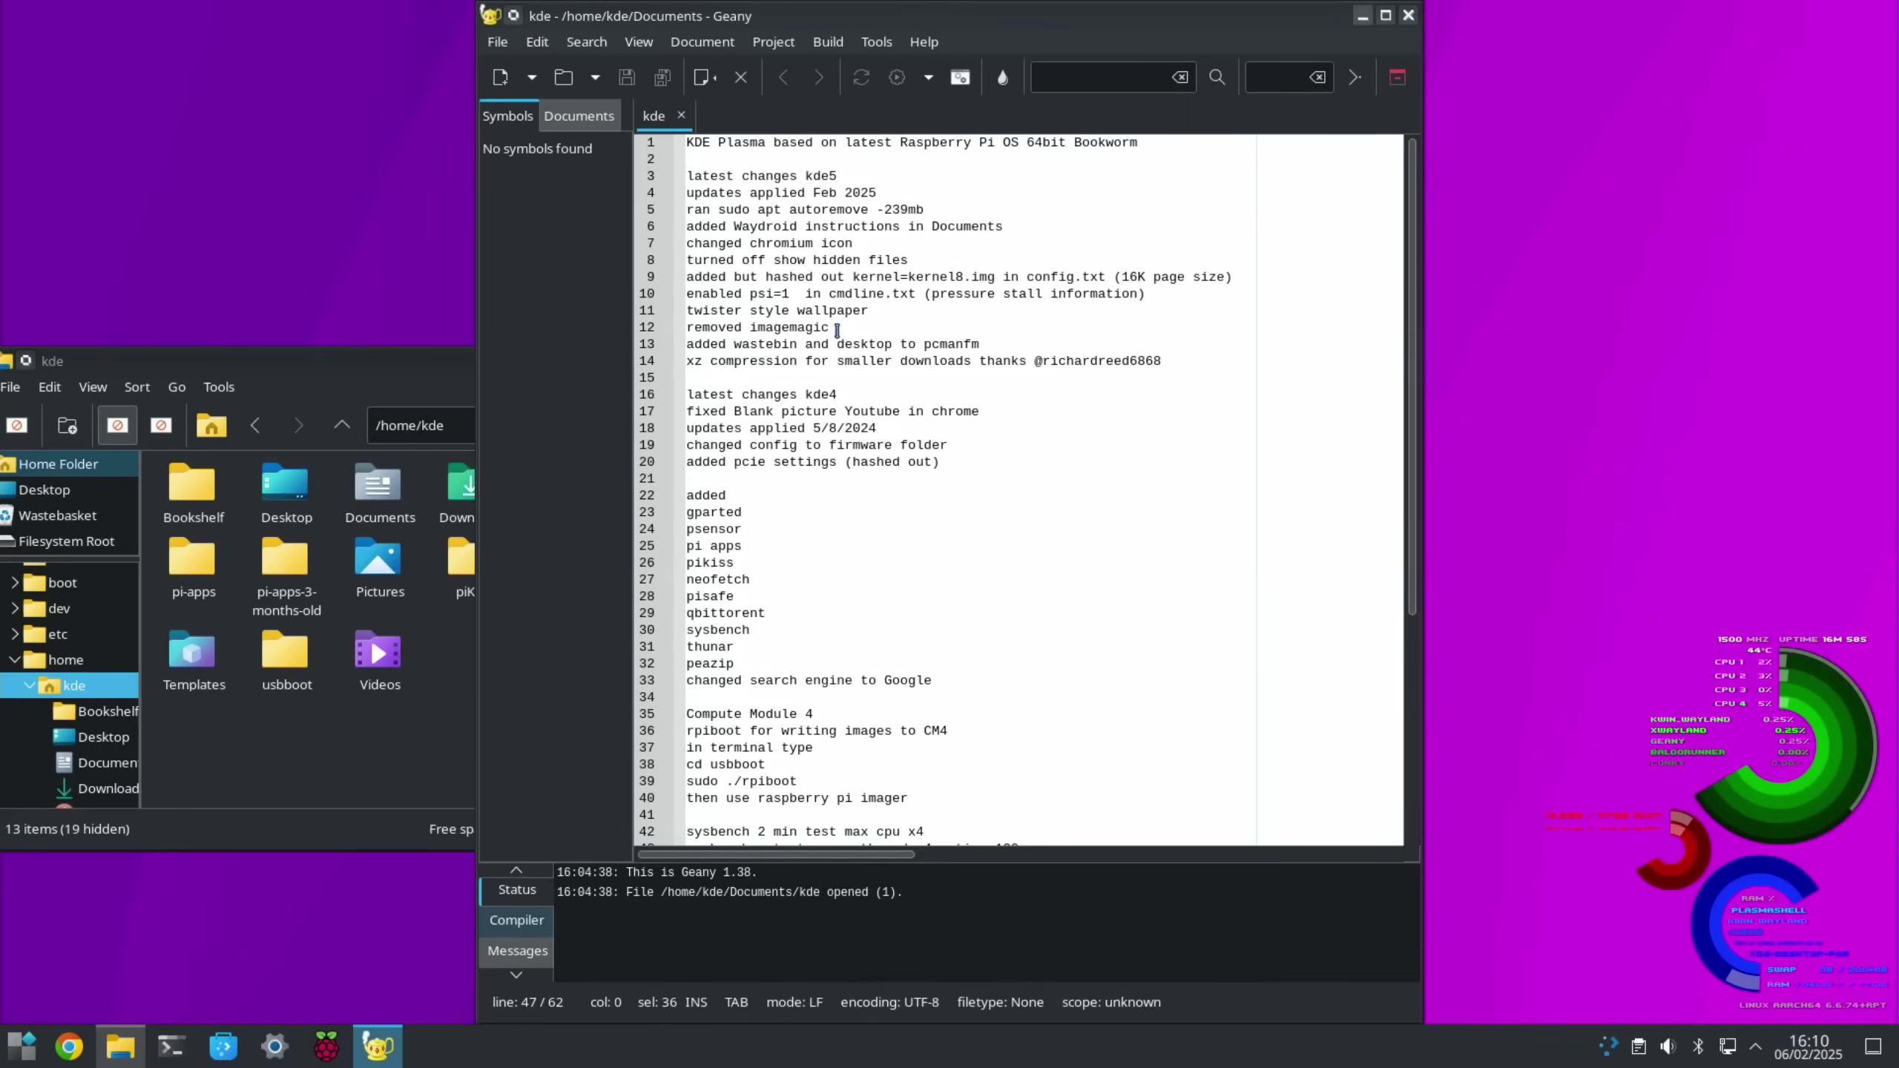
# Correct the entry on line 12 of the kde notes to "removed imagemagick"
pyautogui.click(837, 330)
pyautogui.write('k')
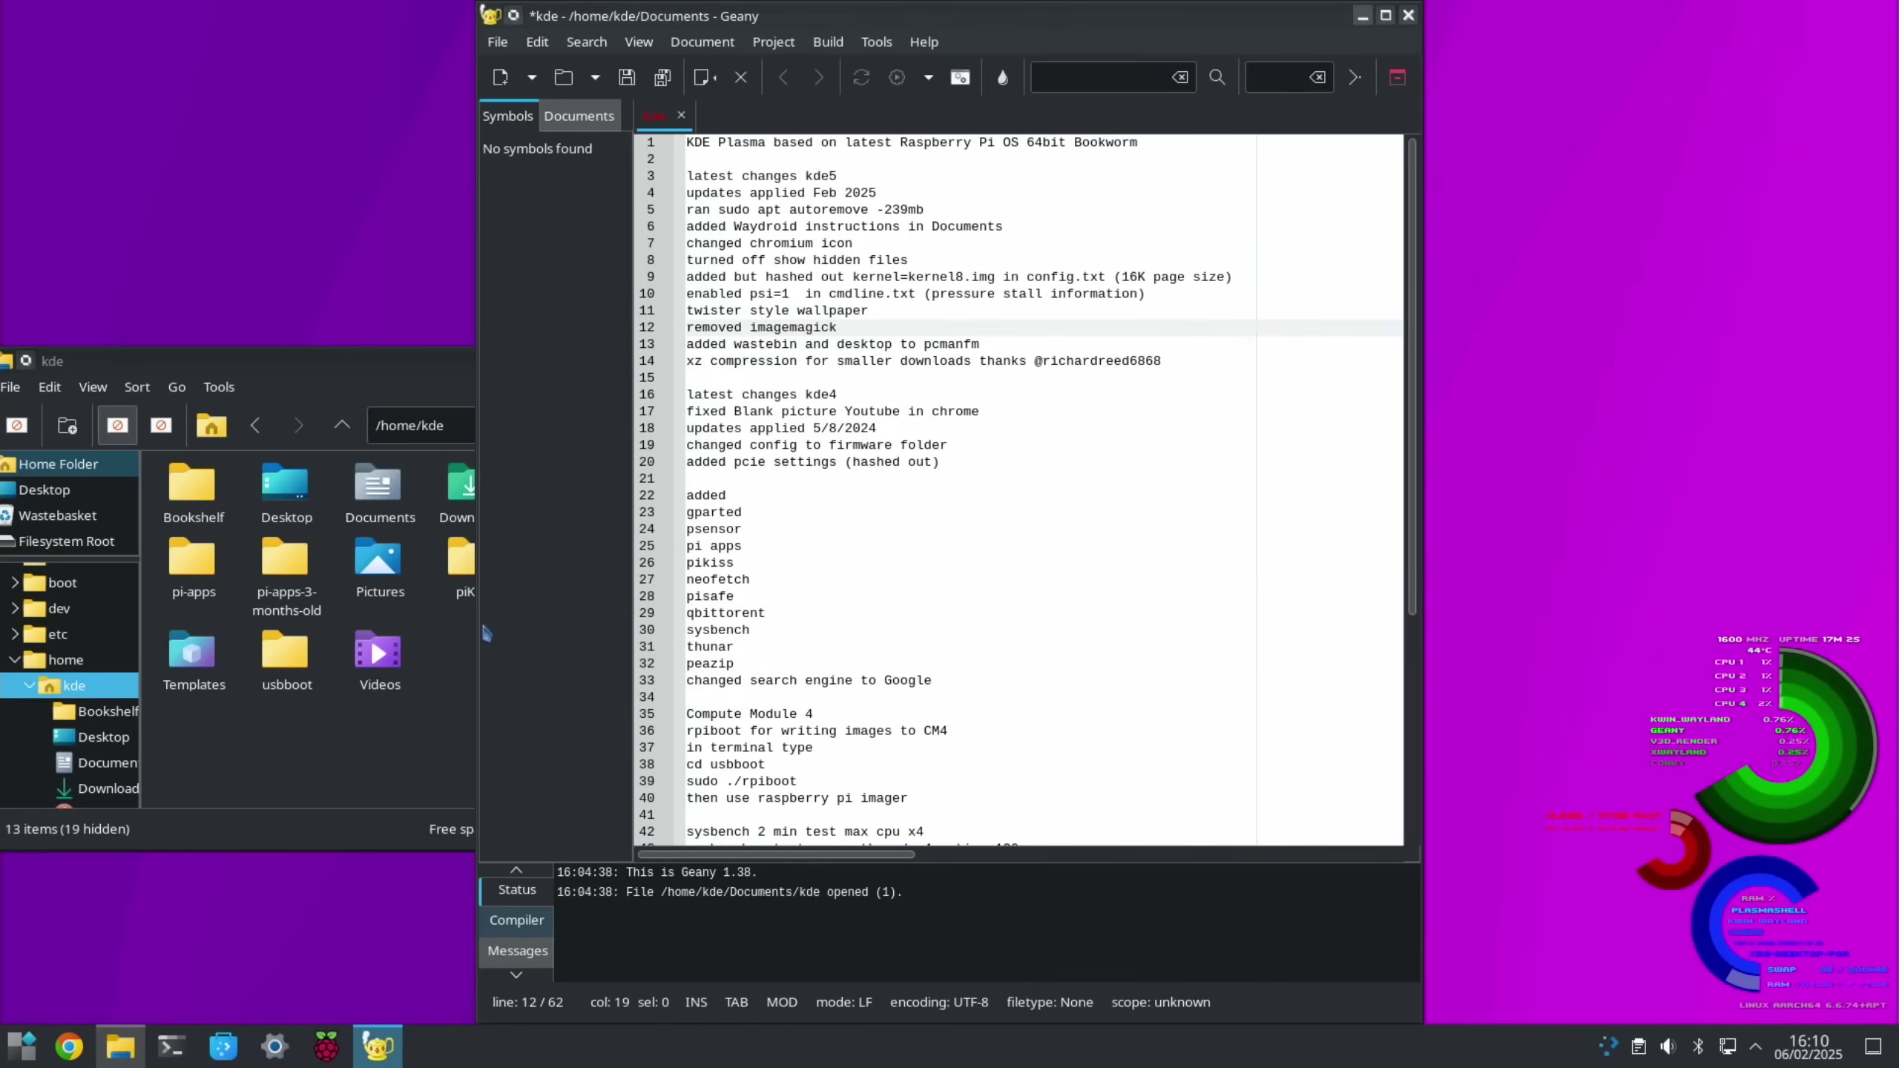
# Search the application launcher for "imager", and shorten the search to "image"
pyautogui.press('super')
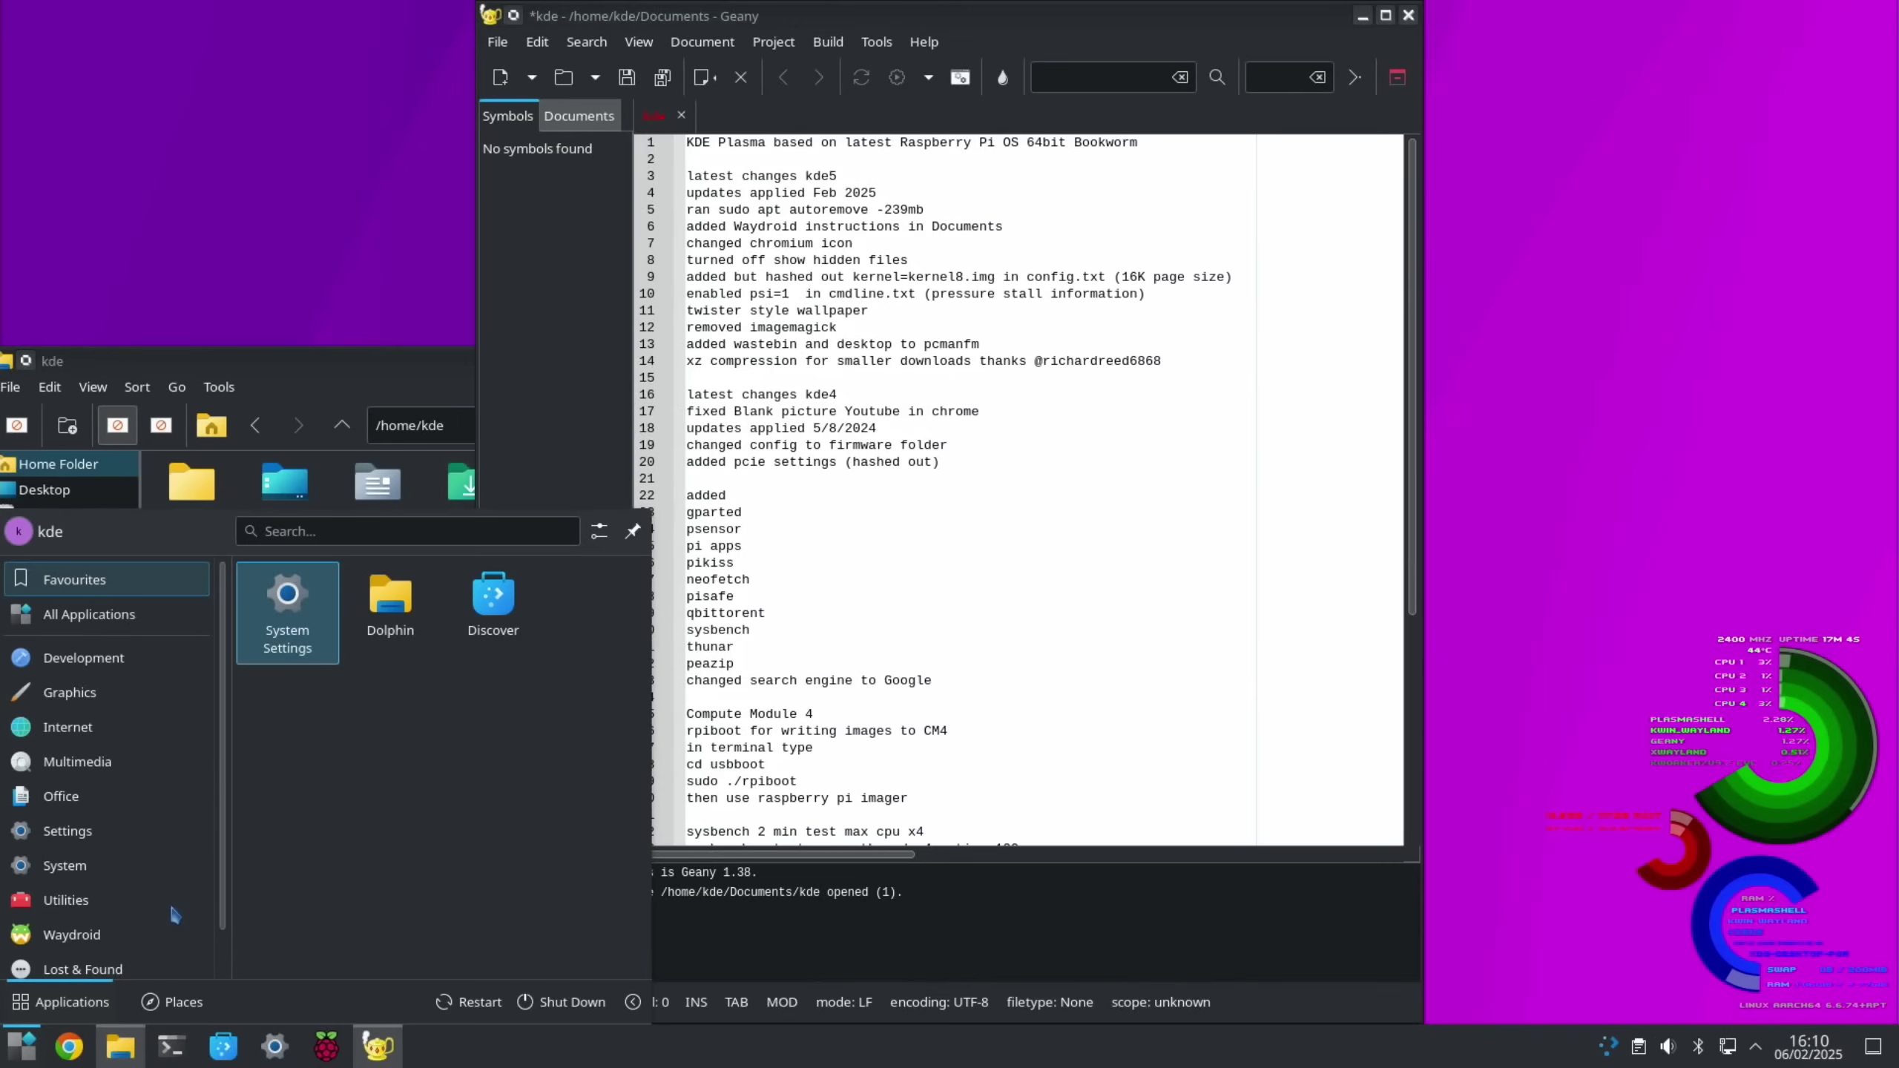
pyautogui.write('imager')
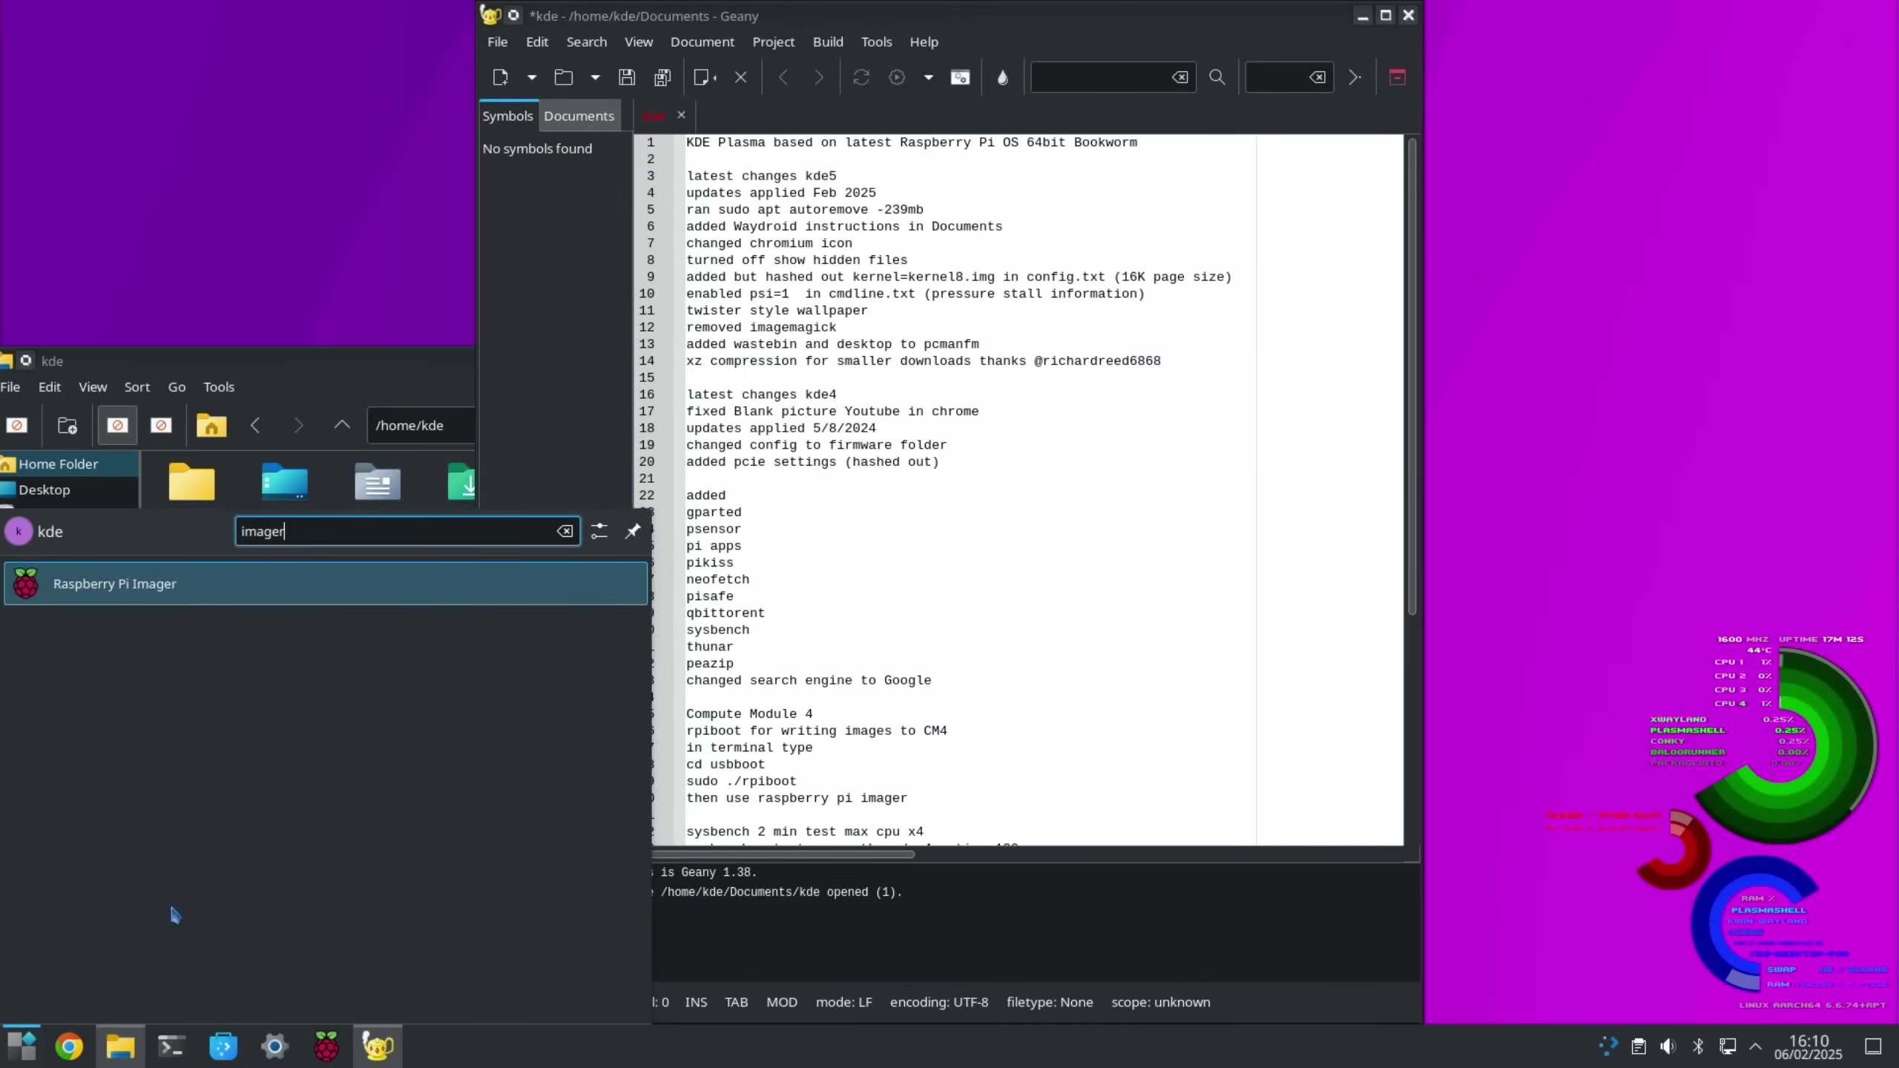
pyautogui.press('BackSpace')
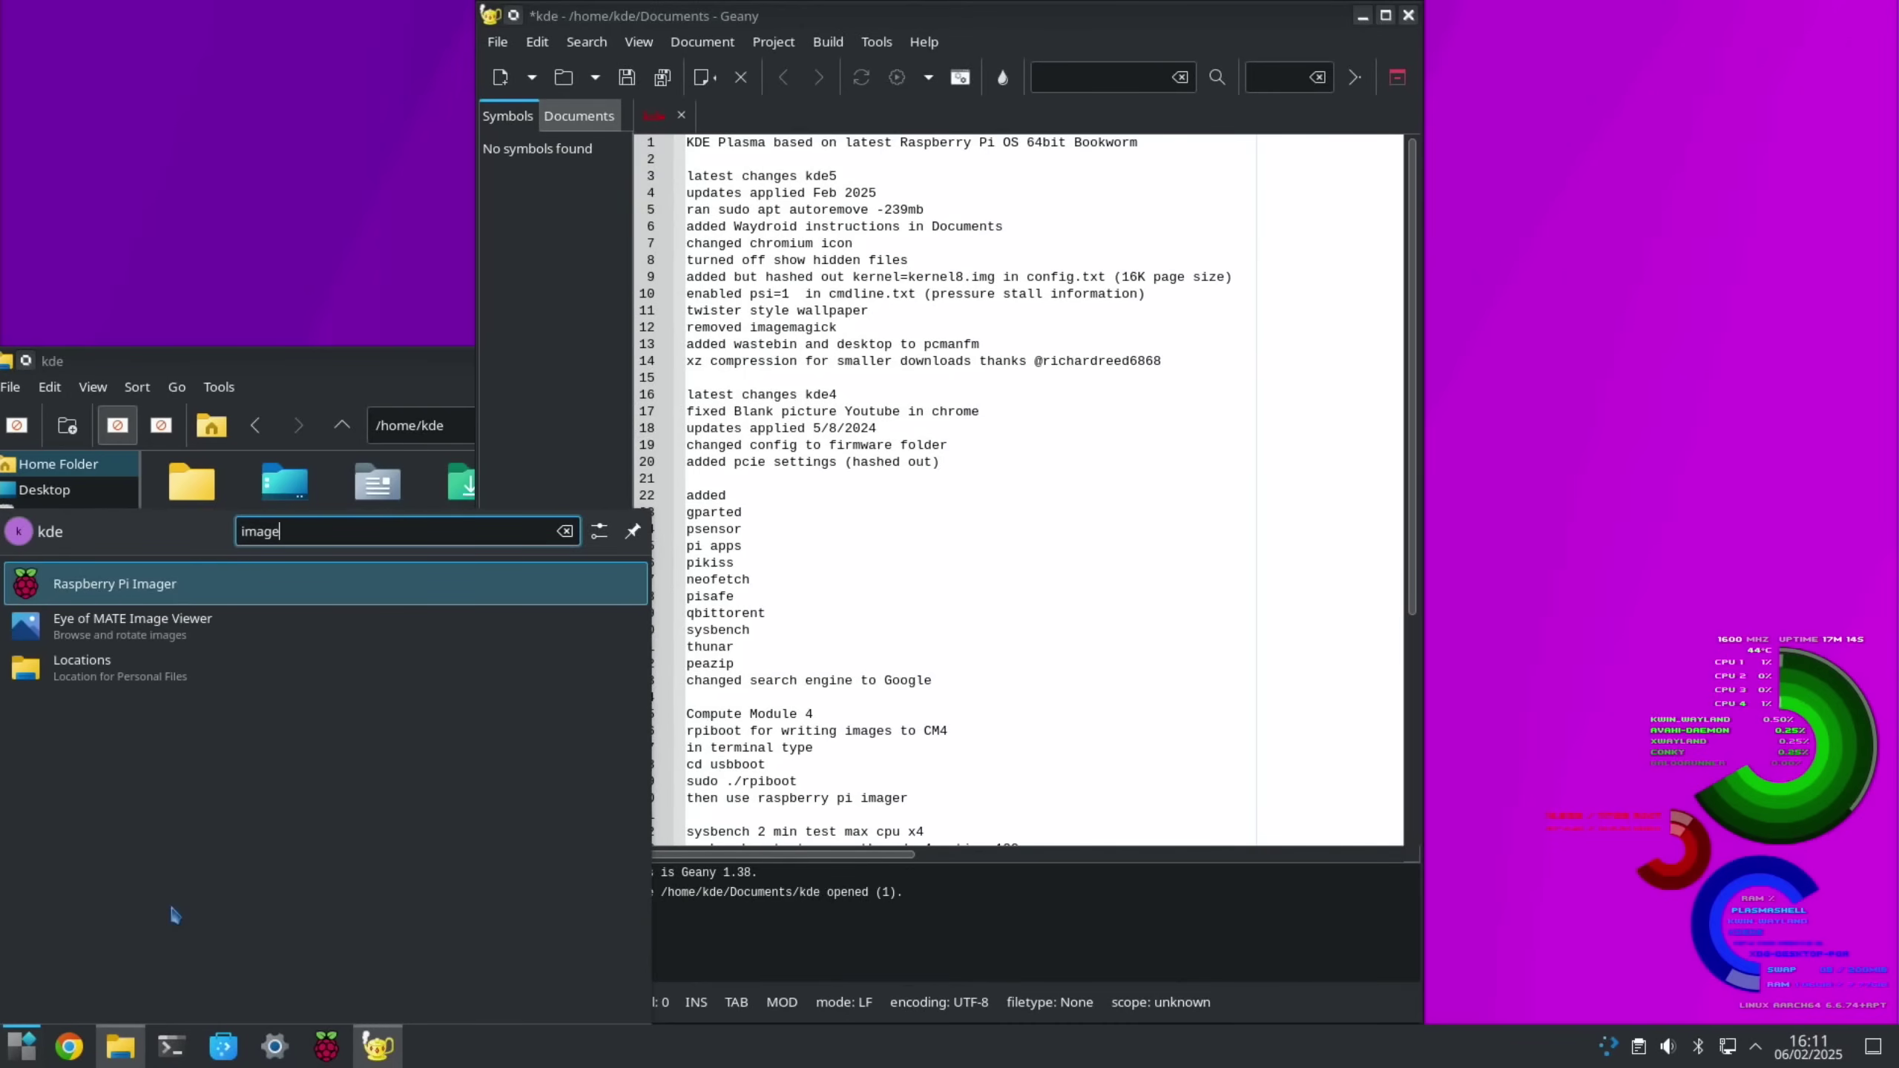
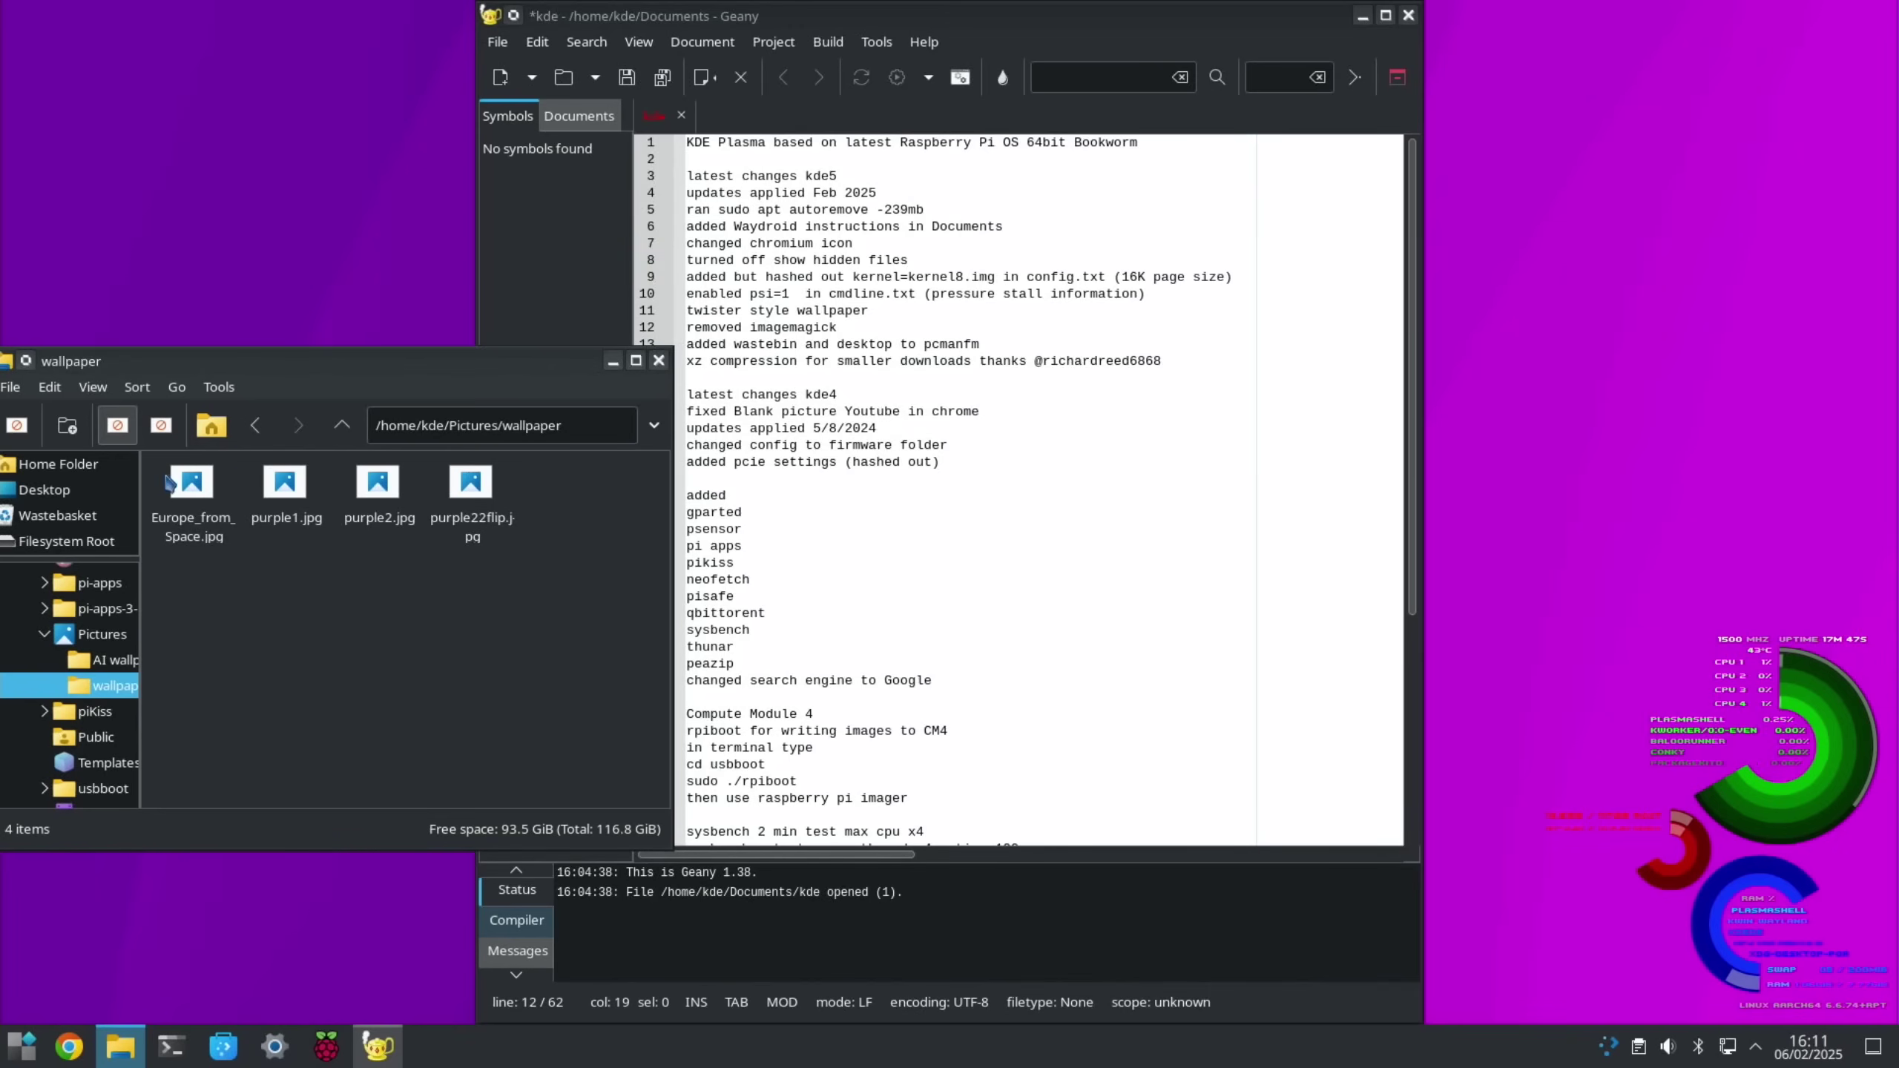
# View Europe_from_Space.jpg from the Pictures/wallpaper folder, and close the image viewer
pyautogui.click(200, 494)
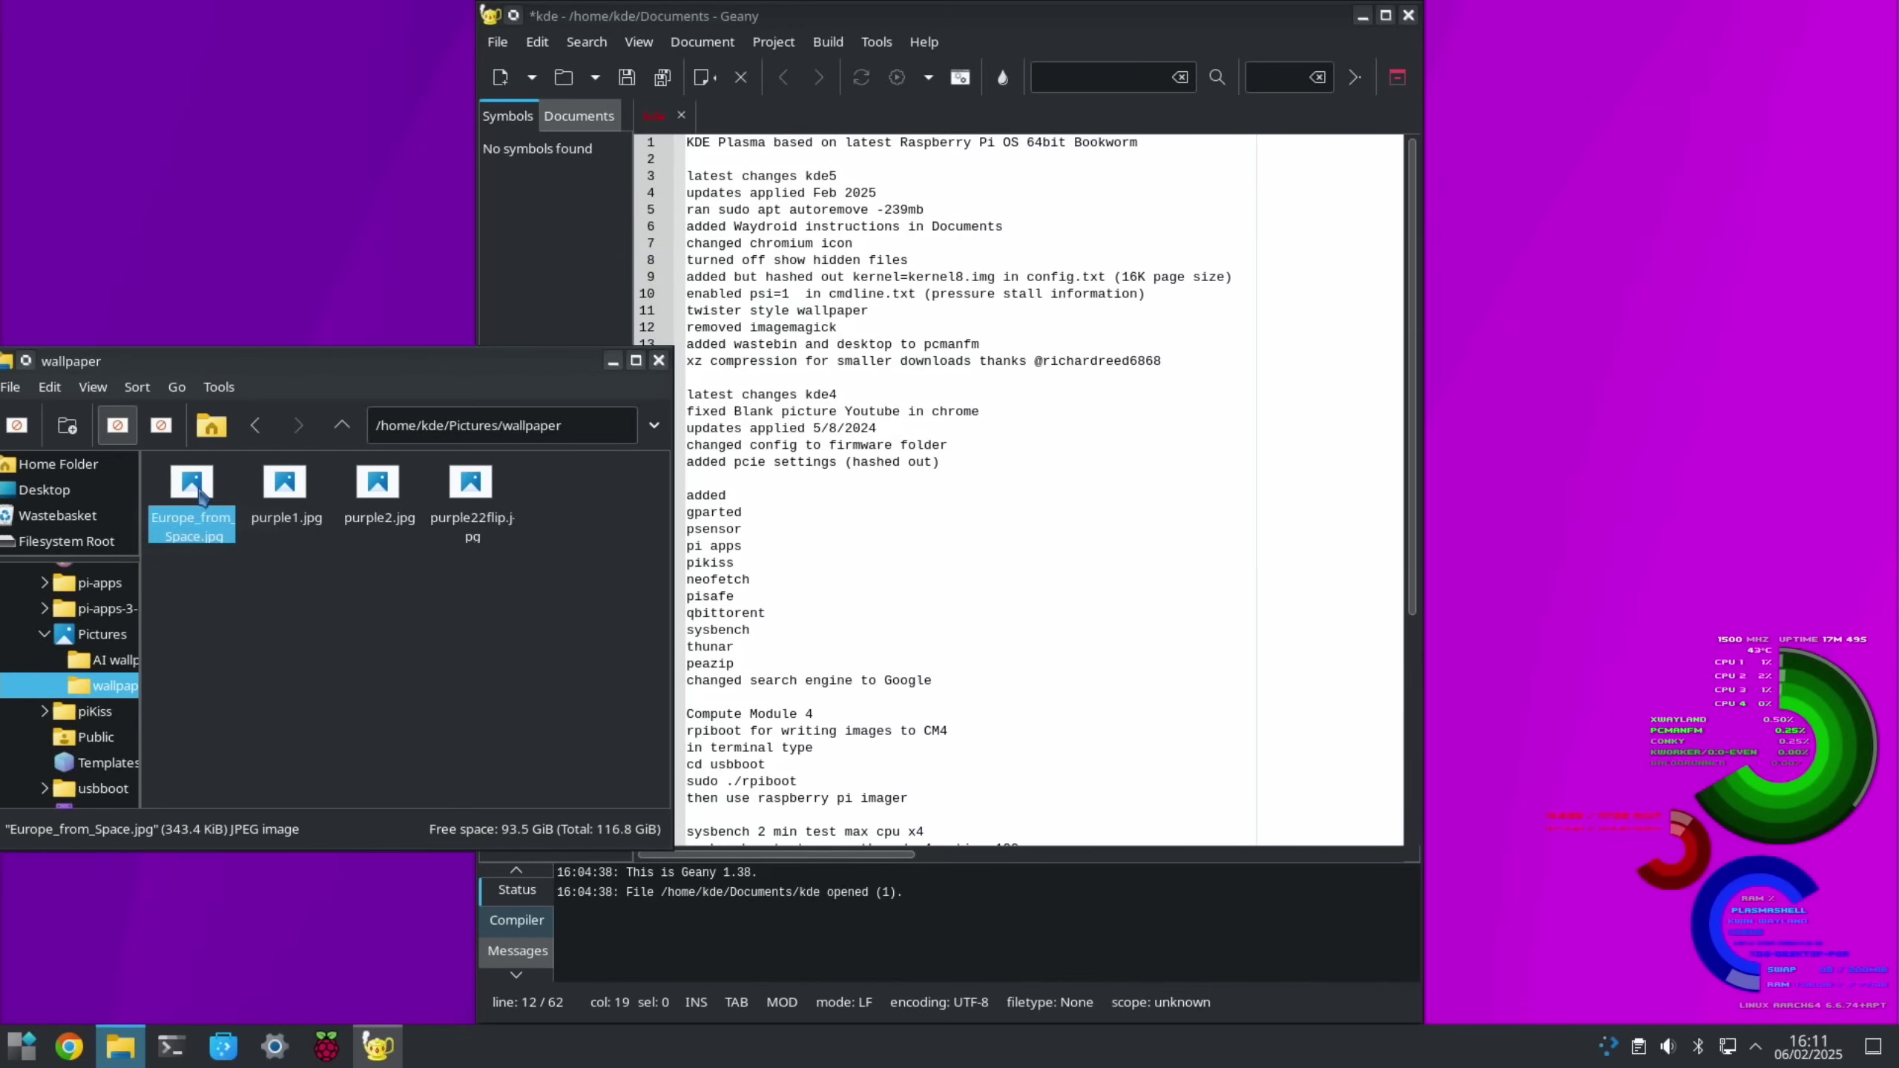
pyautogui.doubleClick(201, 494)
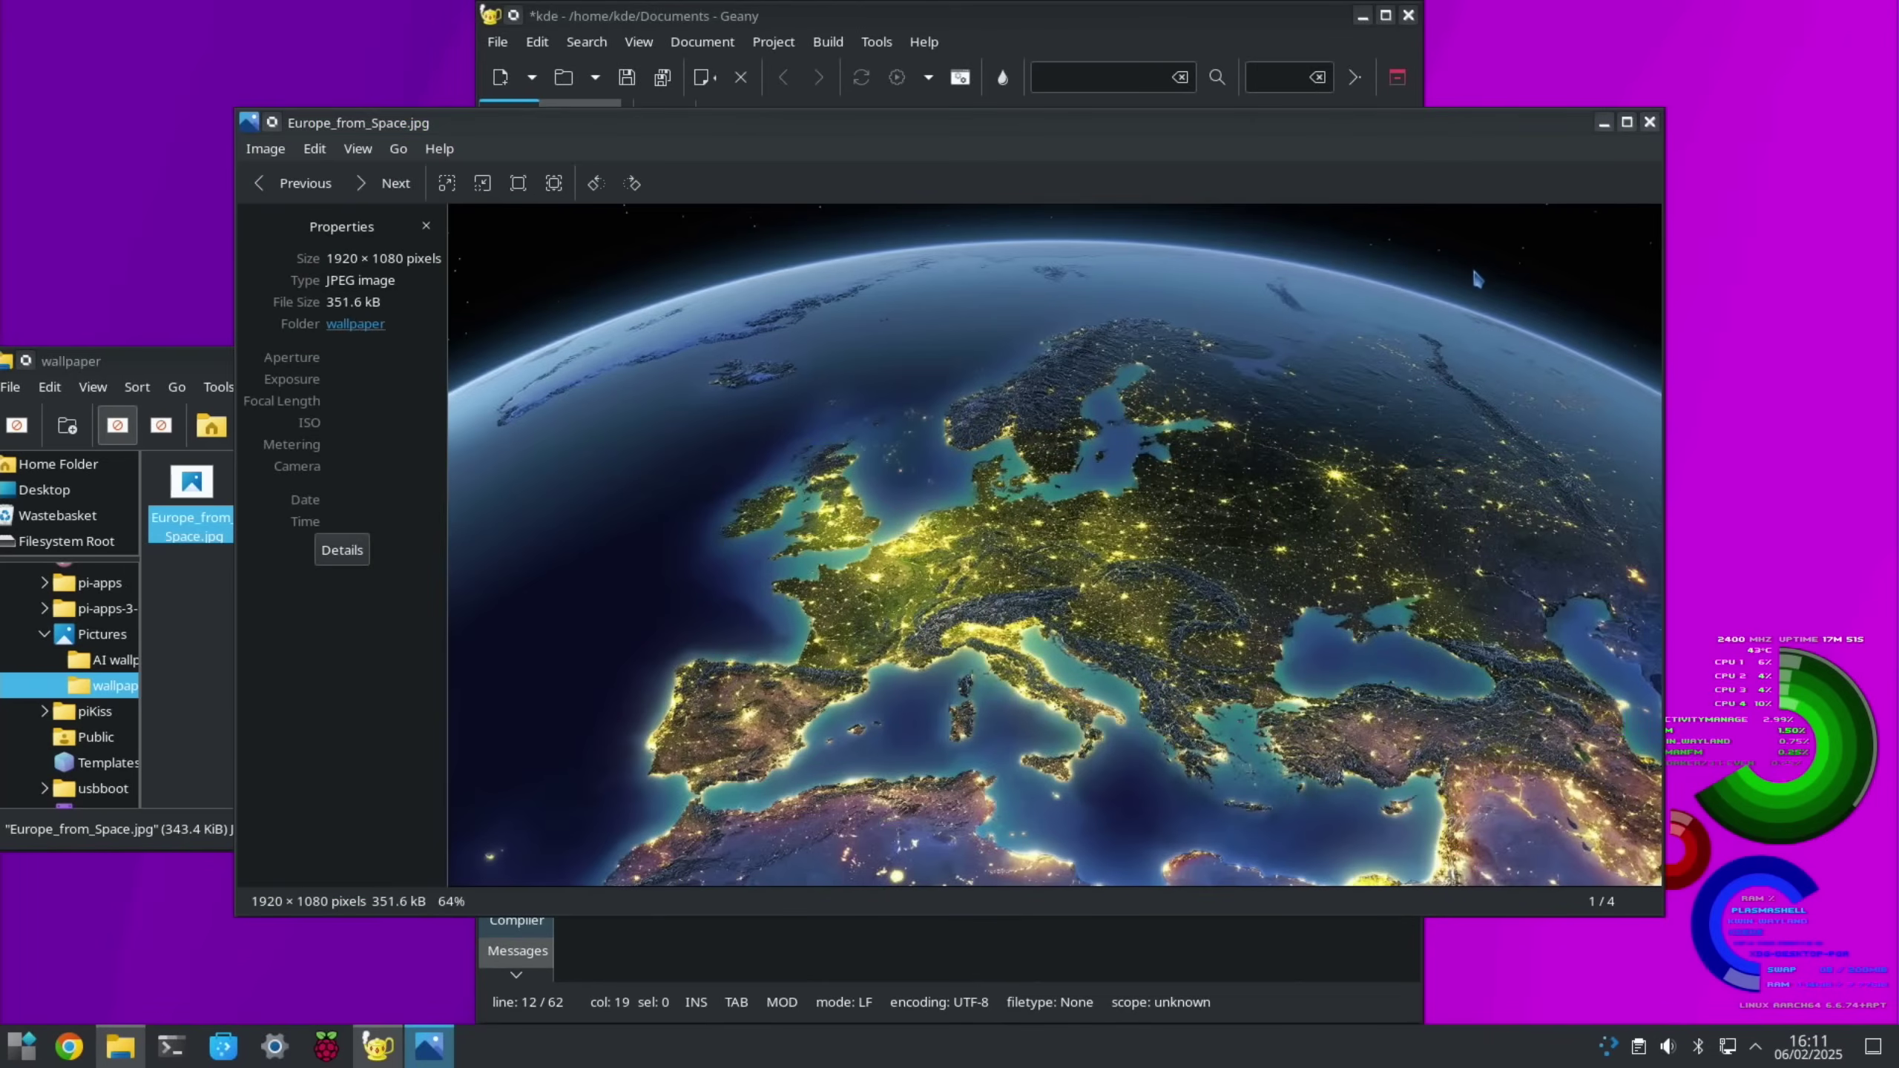
pyautogui.click(1649, 123)
# Go back to Pictures and open IMG_0164.JPG from the AI wallpaper folder in the image viewer
pyautogui.click(256, 425)
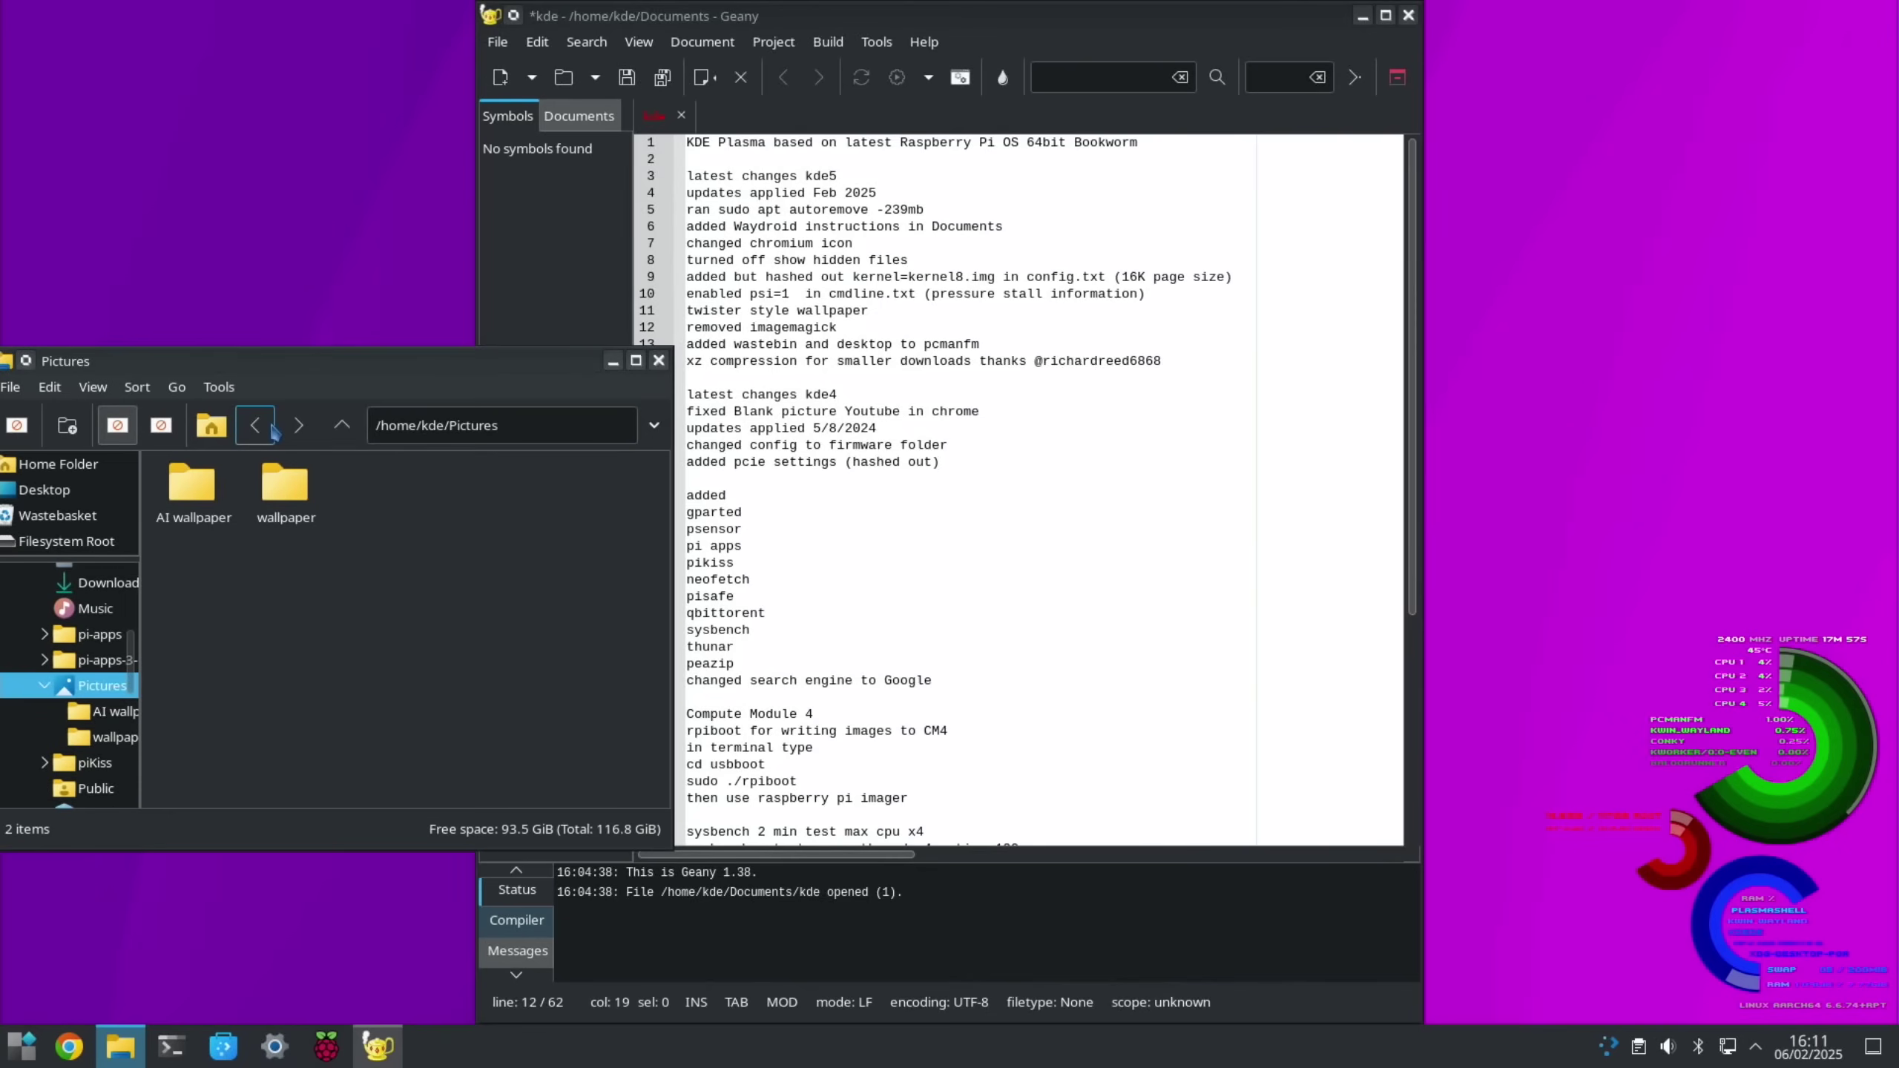
pyautogui.doubleClick(202, 493)
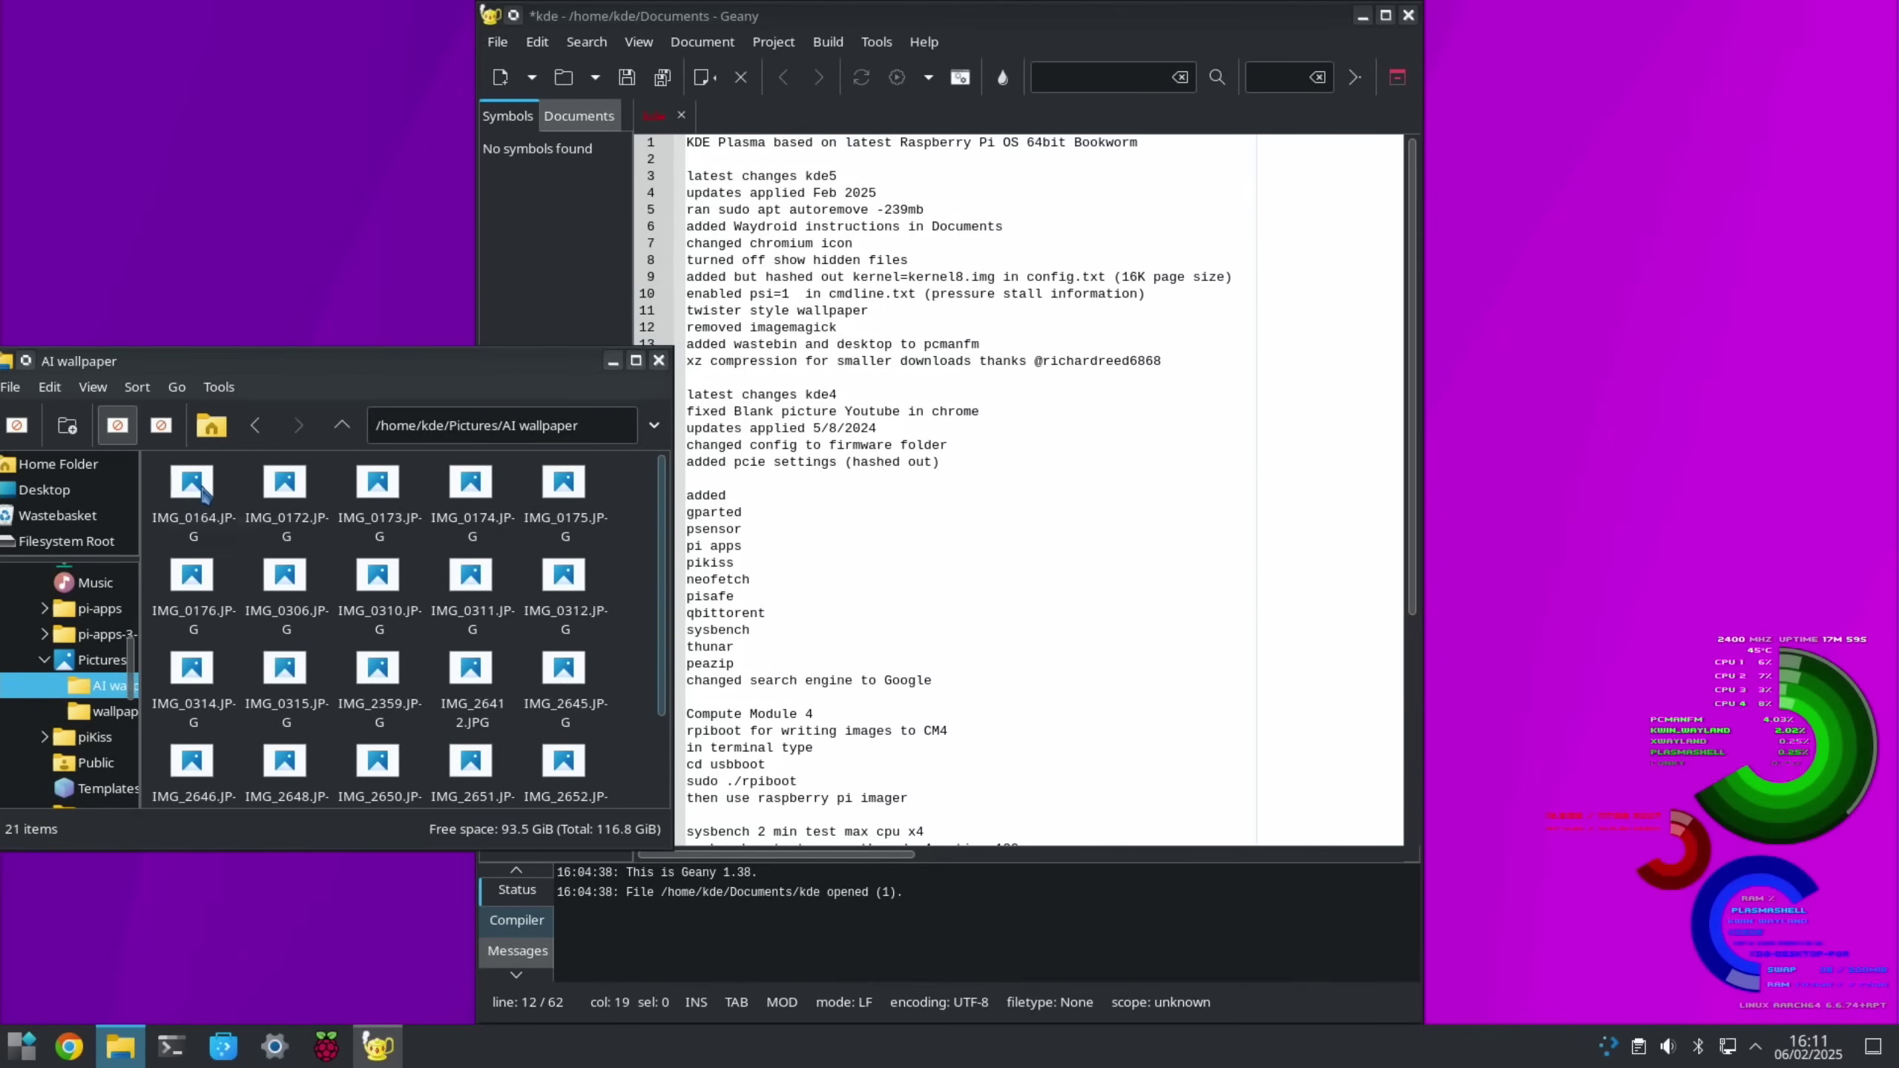
pyautogui.doubleClick(202, 492)
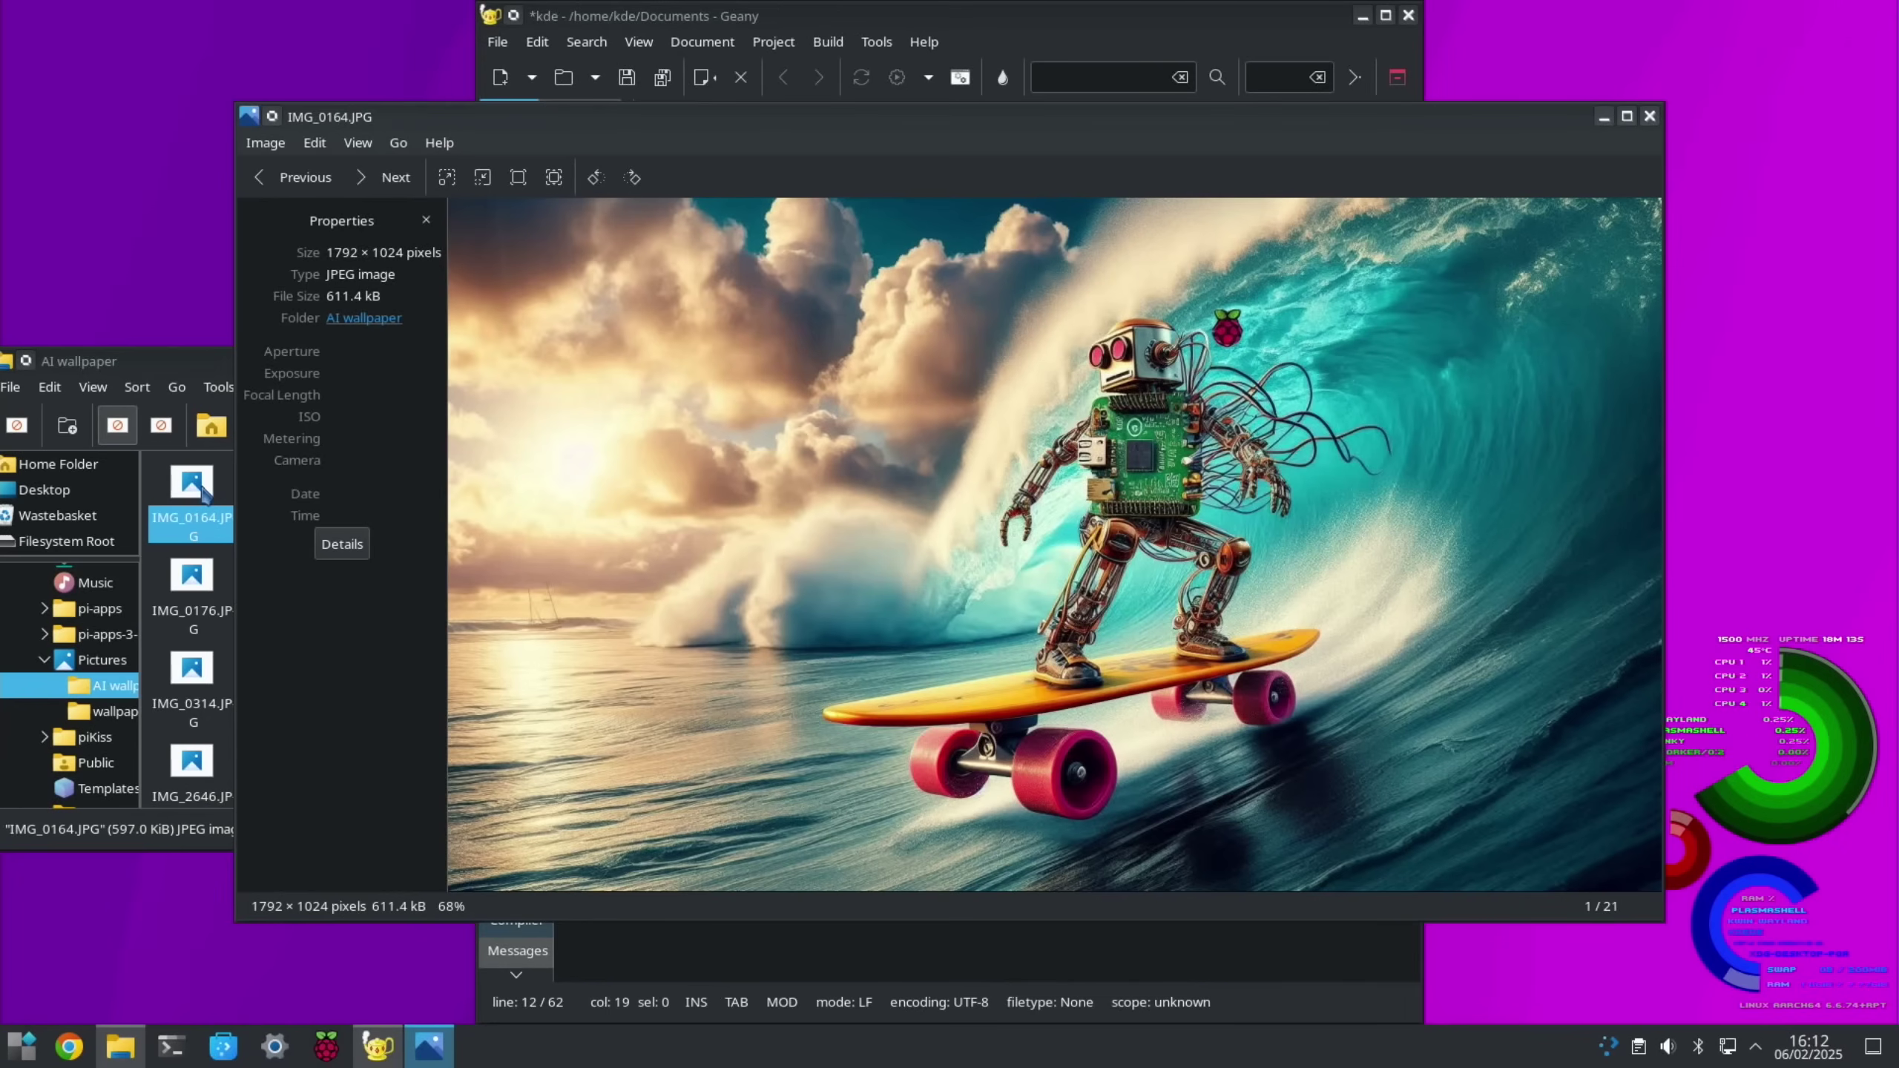
# Page forward through the images in the AI wallpaper folder, and close the image viewer
pyautogui.press('Right')
pyautogui.press('Right')
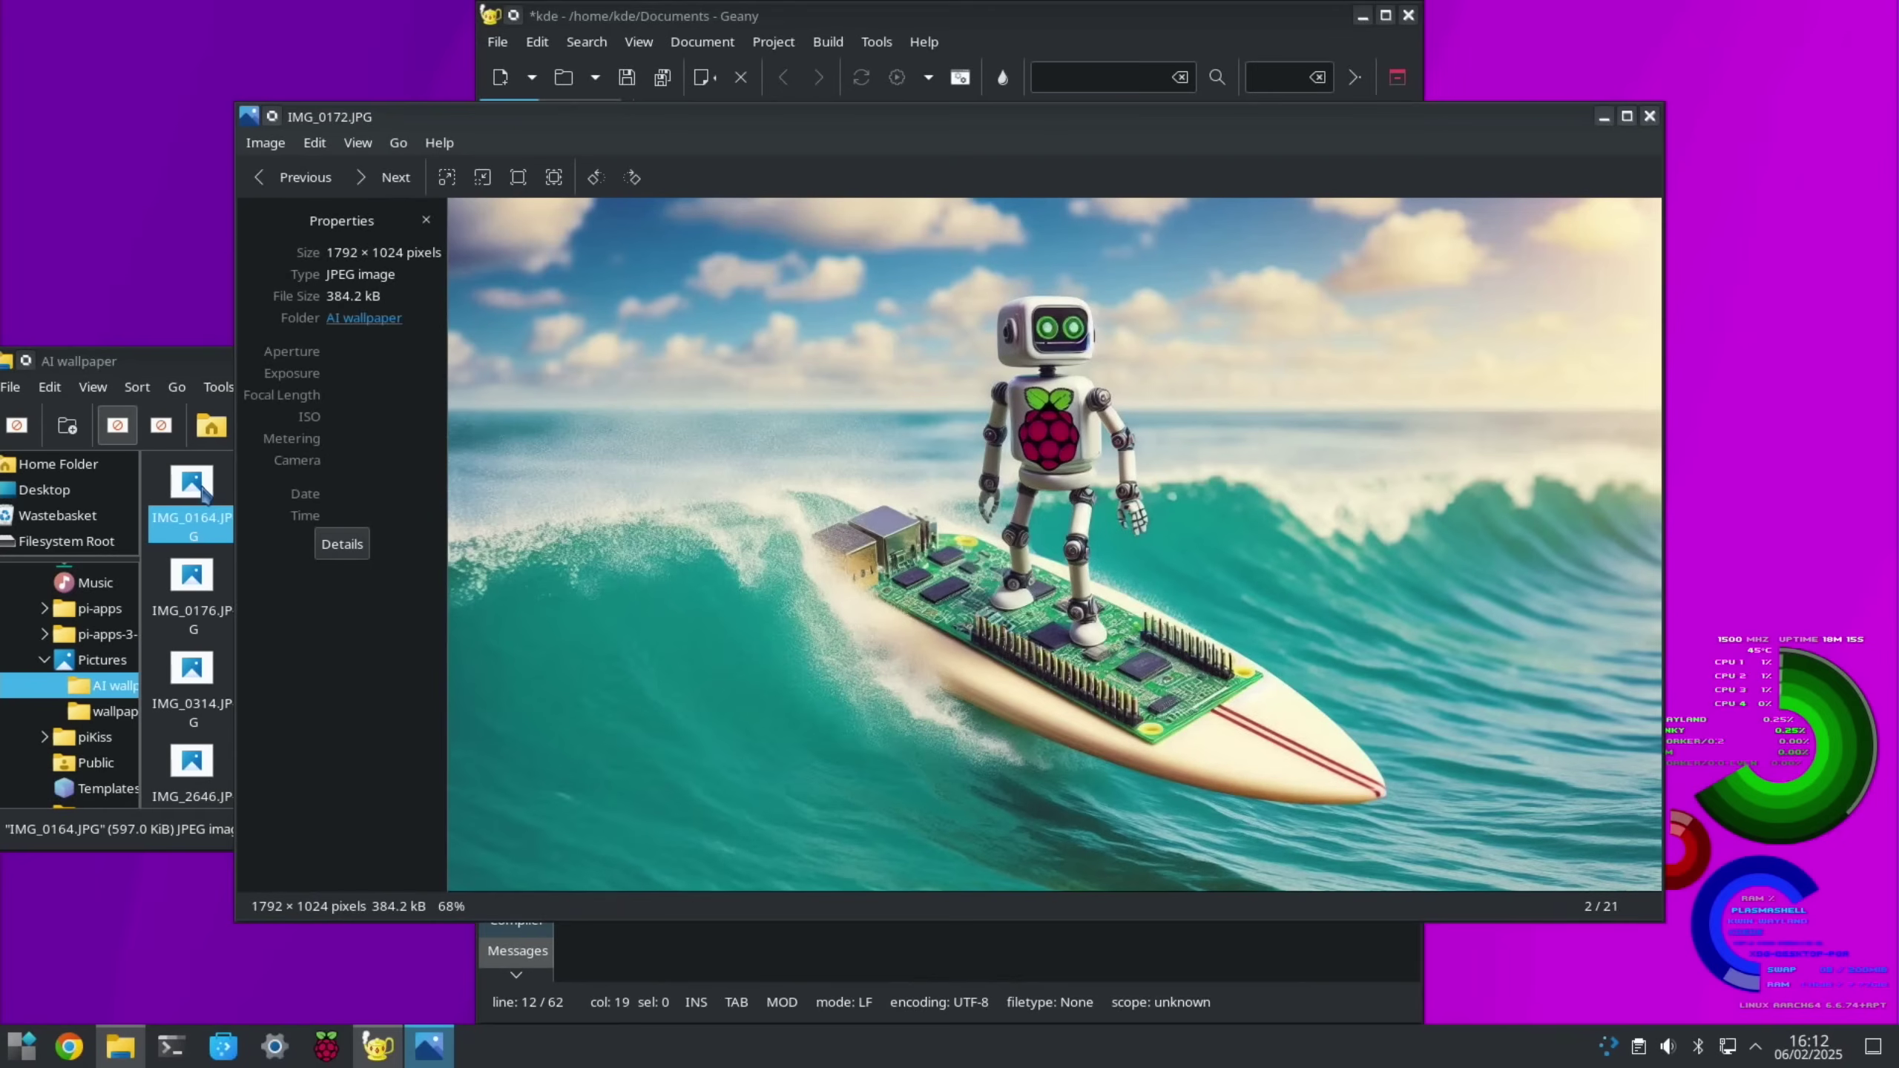
pyautogui.press('Right')
pyautogui.press('Right')
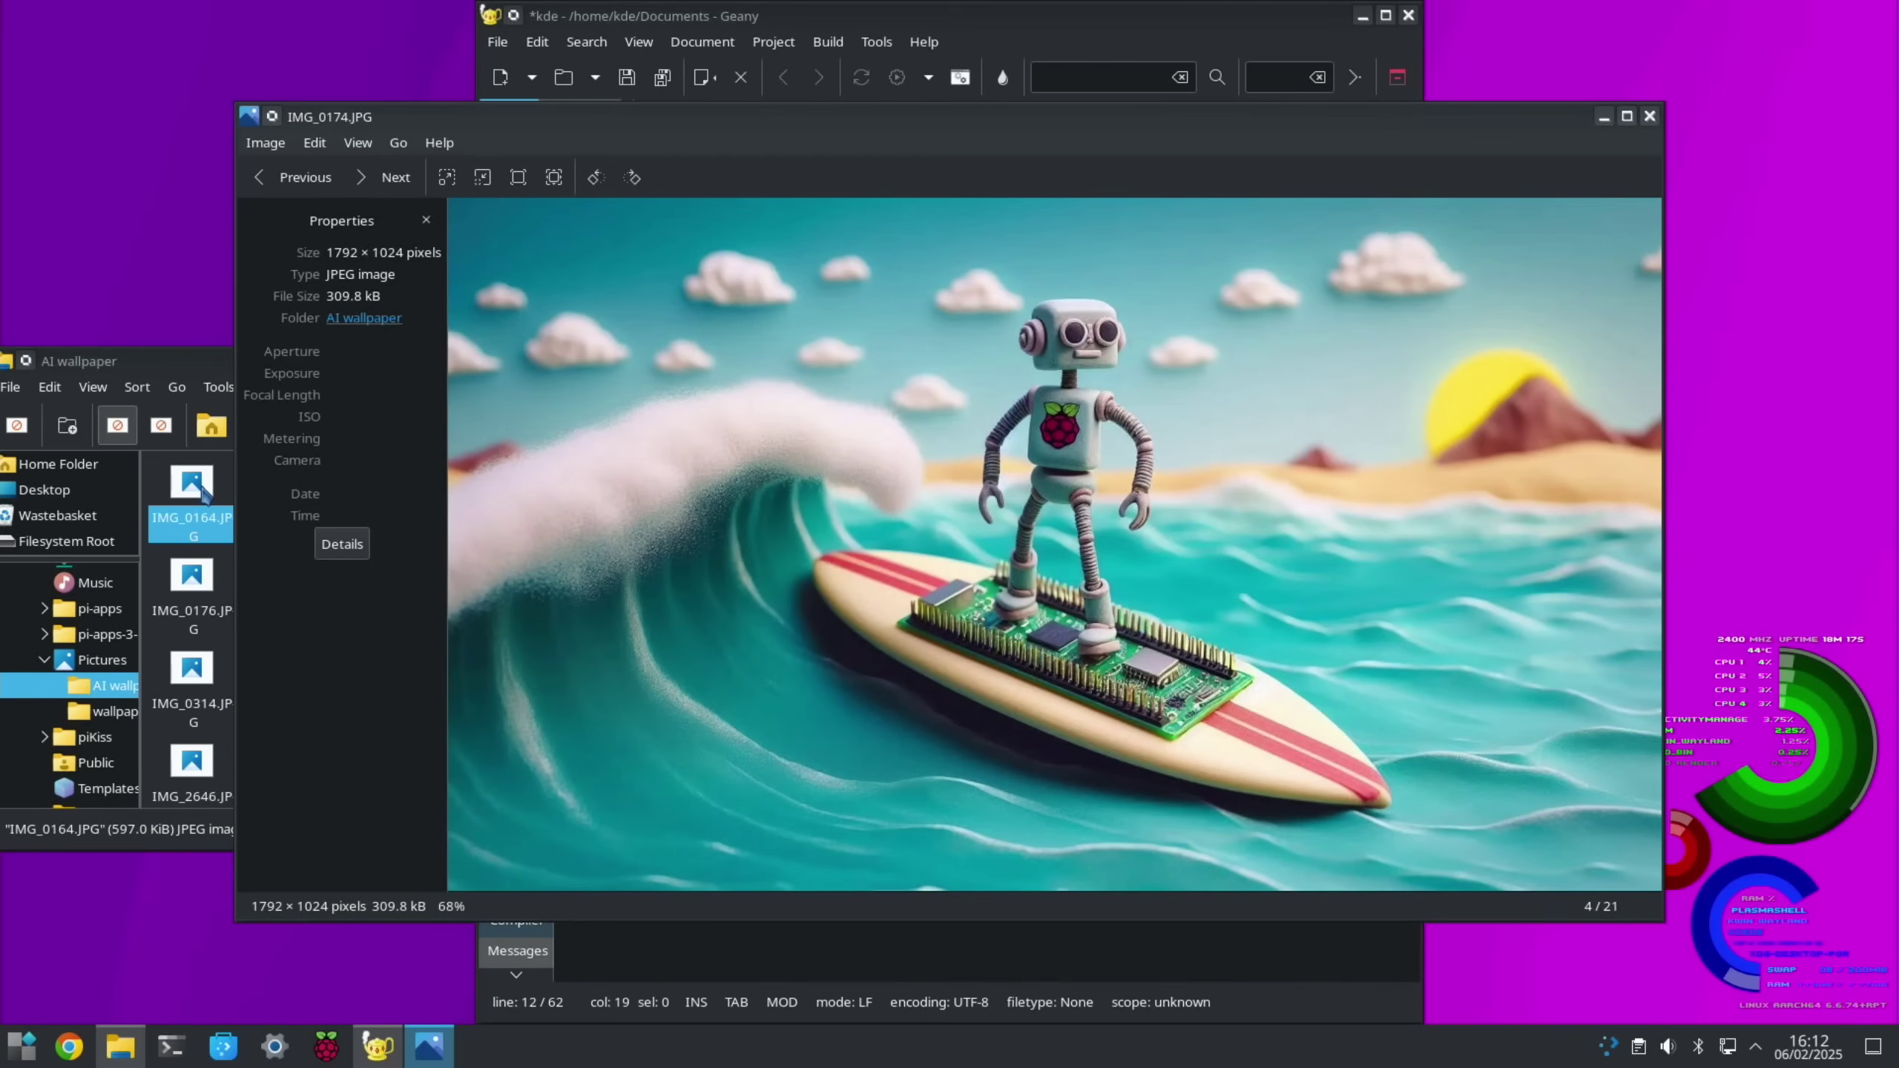
pyautogui.press('Right')
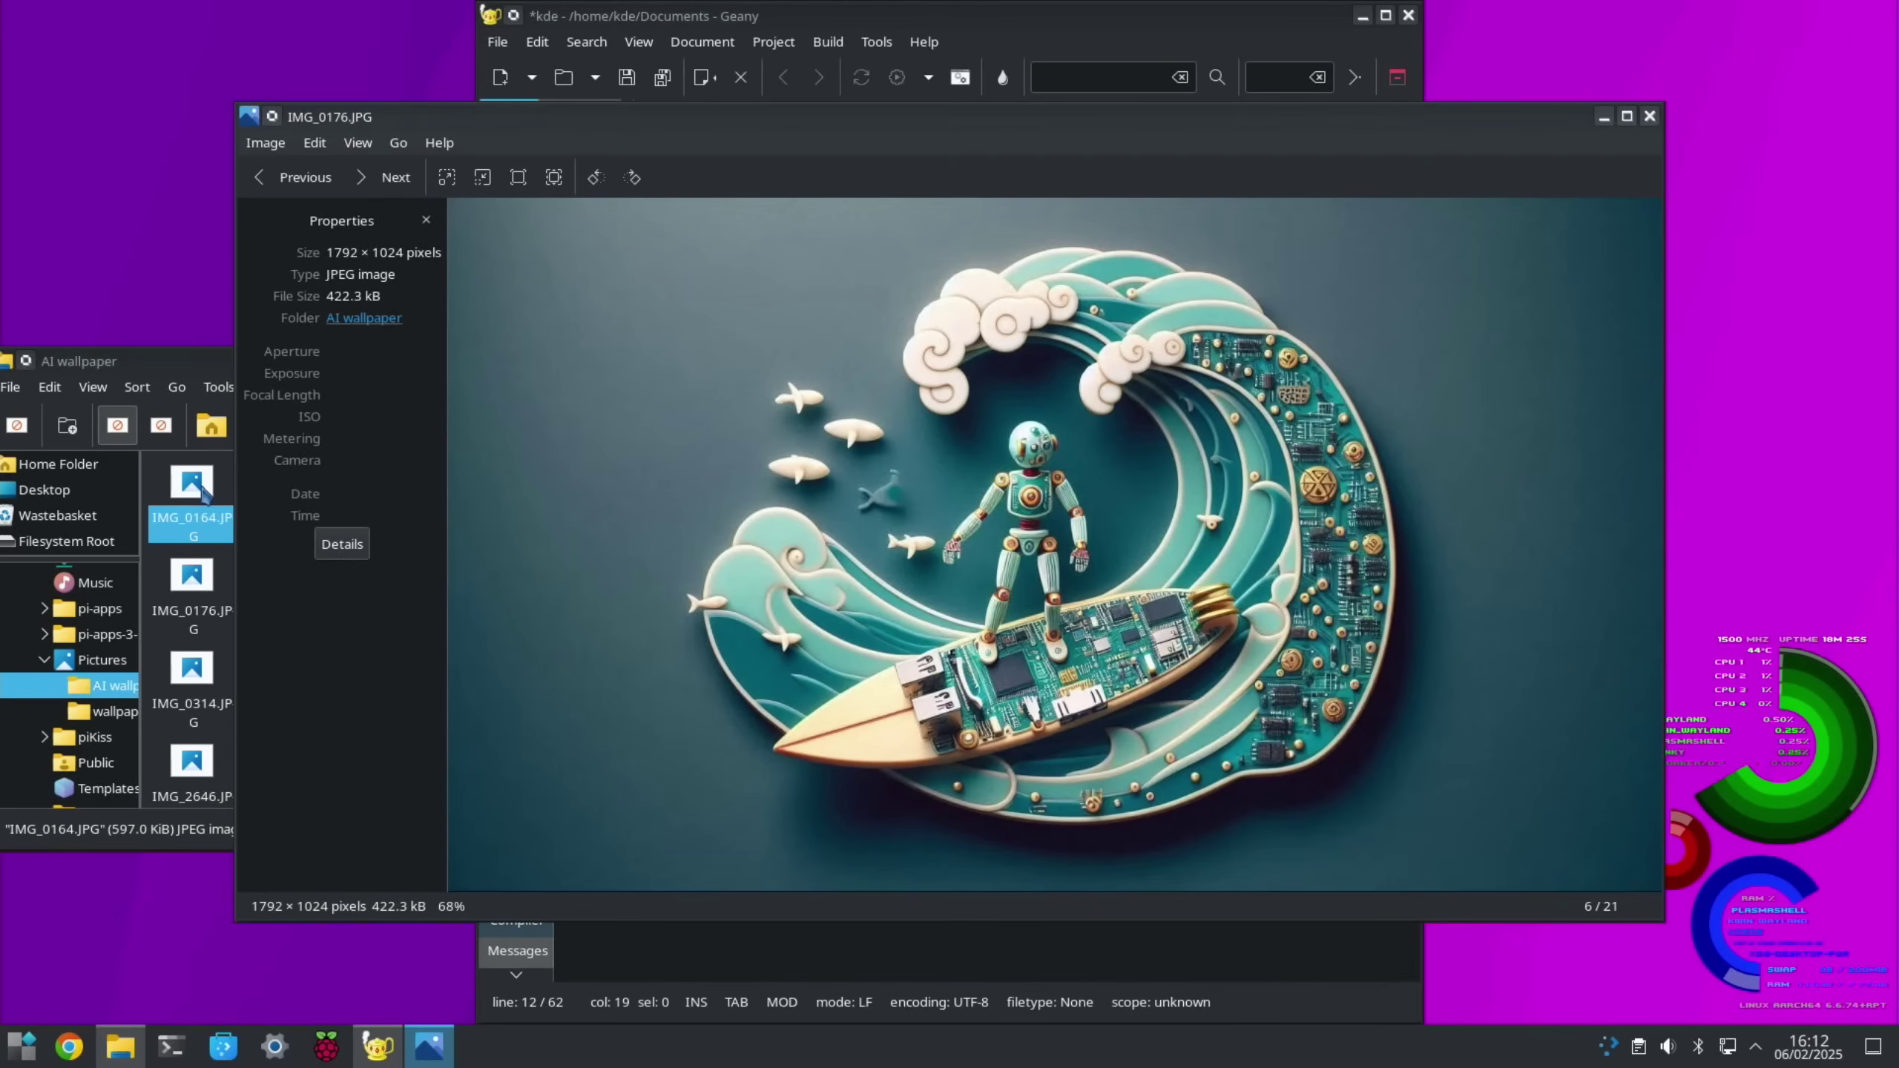
pyautogui.press('Right')
pyautogui.press('Right')
pyautogui.press('Right')
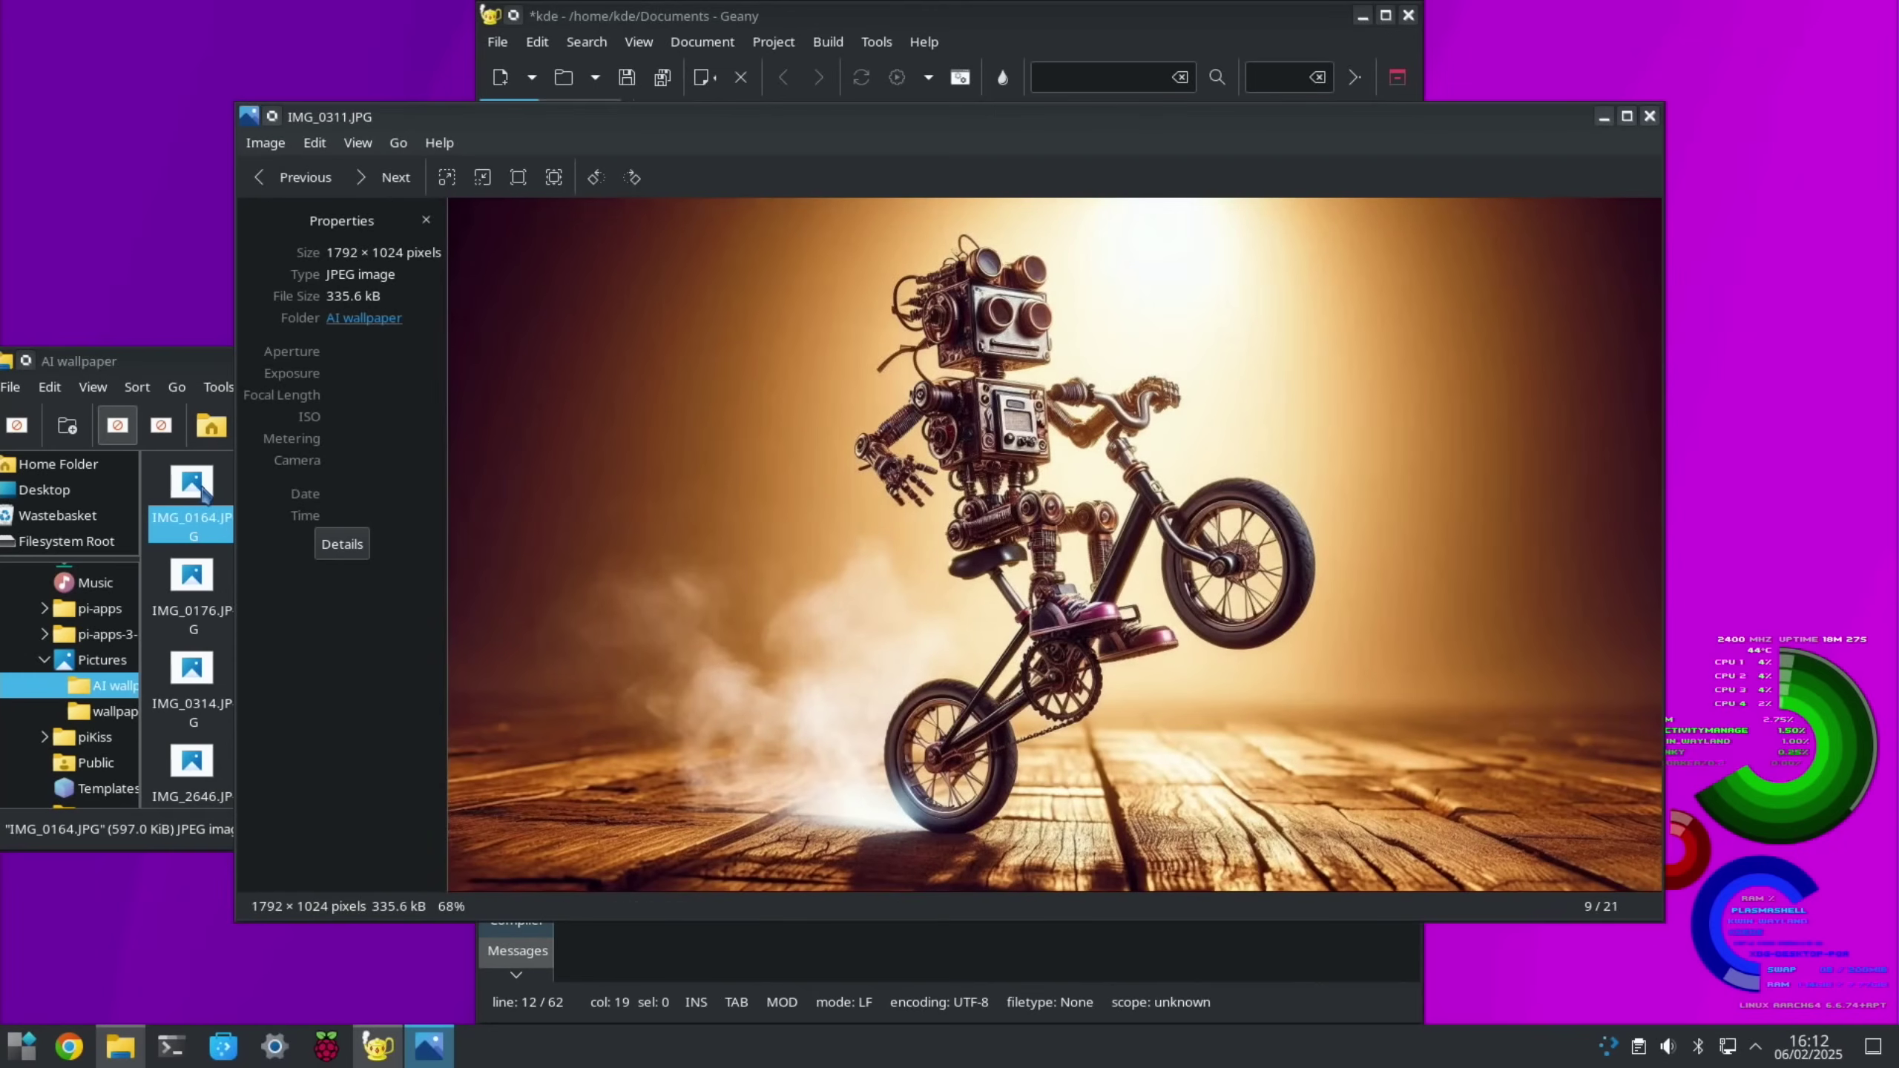
pyautogui.press('Right')
pyautogui.press('Right')
pyautogui.press('Right')
pyautogui.press('Right')
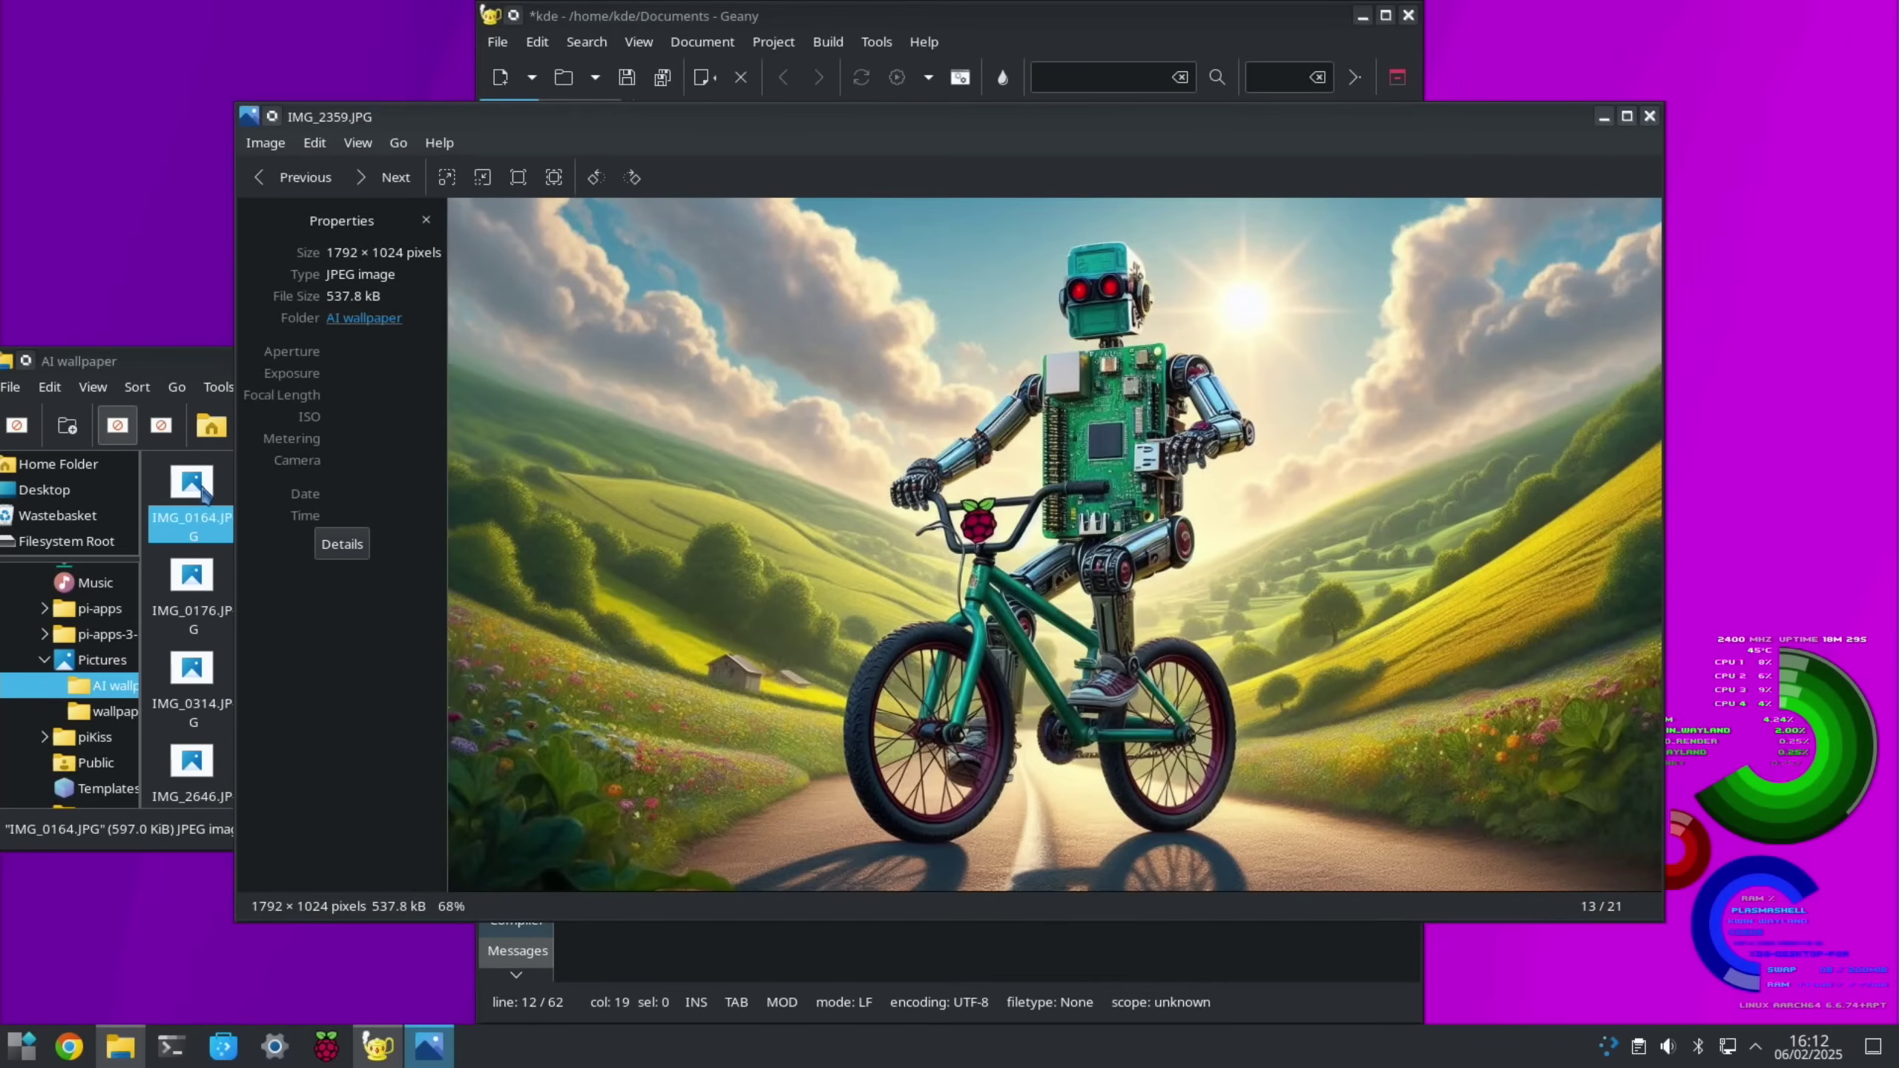
pyautogui.press('Right')
pyautogui.press('Right')
pyautogui.press('Right')
pyautogui.press('Right')
pyautogui.press('Right')
pyautogui.press('Right')
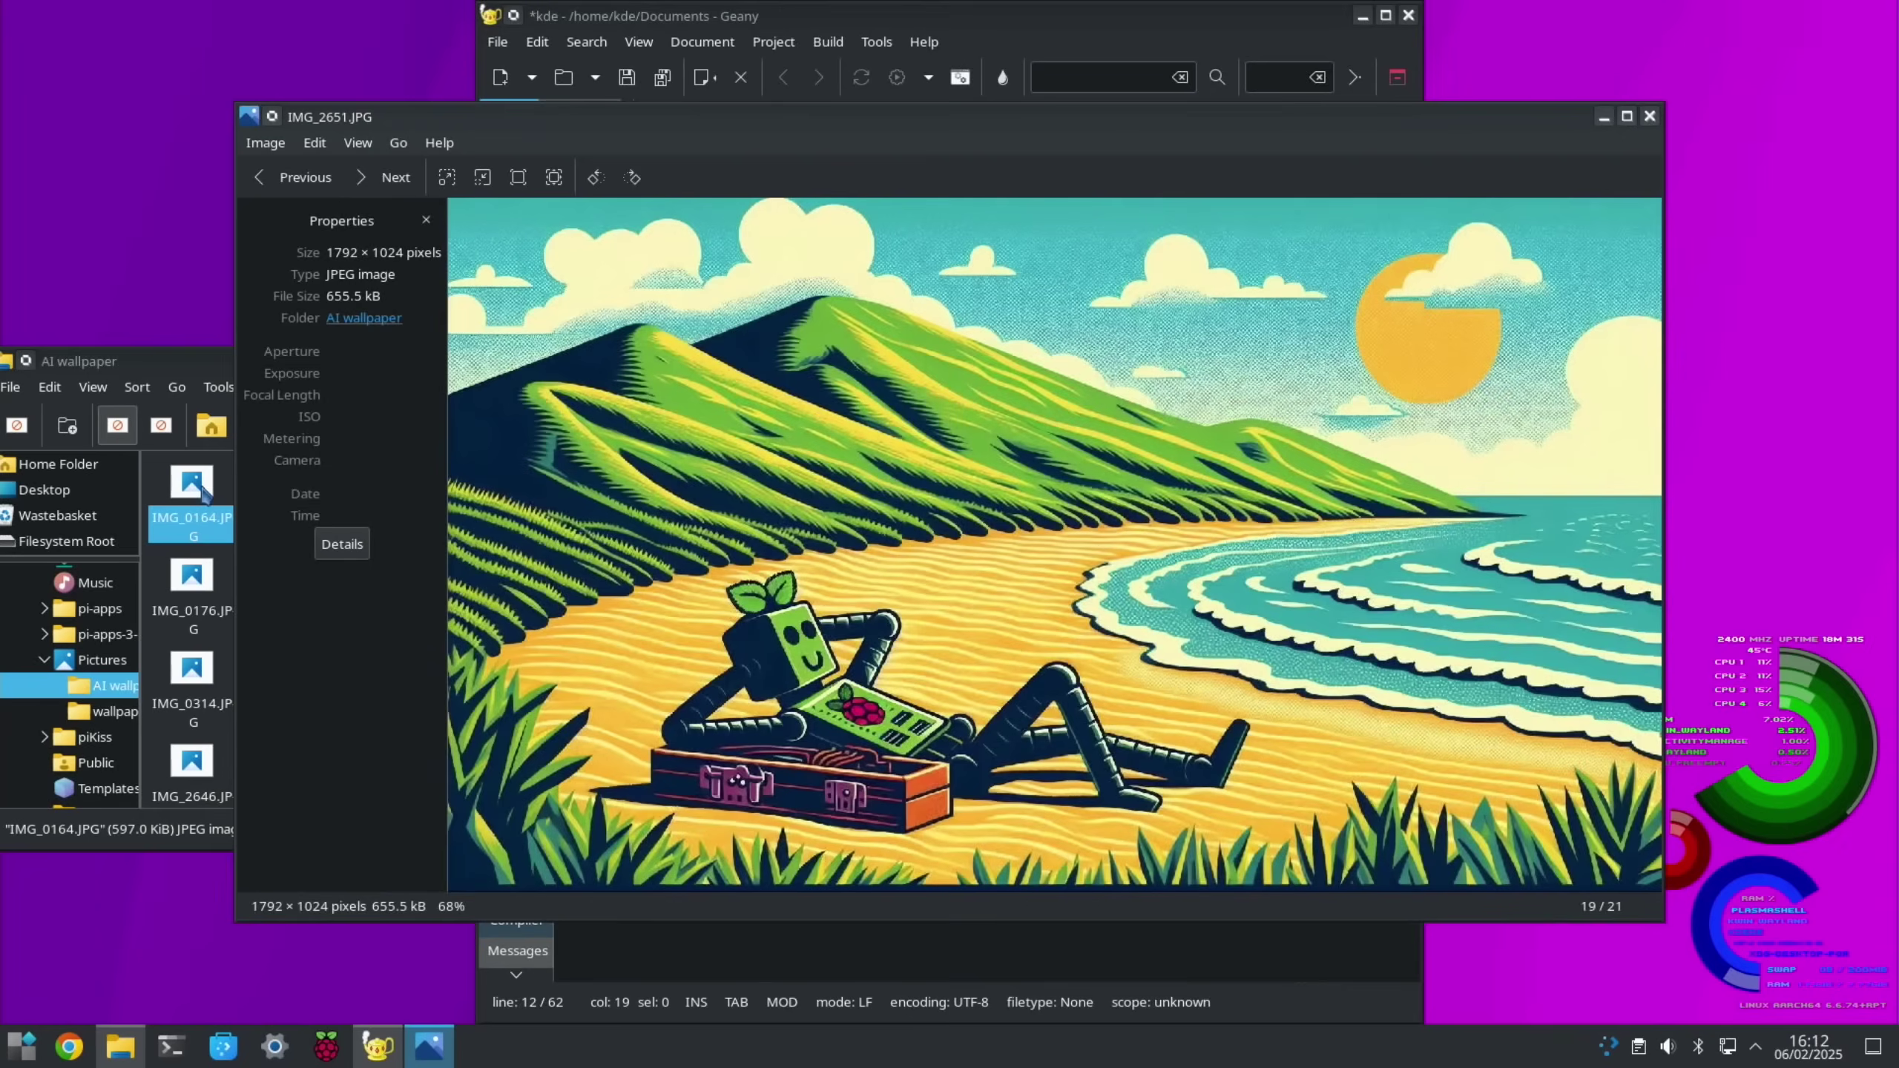
pyautogui.press('Right')
pyautogui.press('Right')
pyautogui.press('Right')
pyautogui.press('Right')
pyautogui.press('Right')
pyautogui.press('Right')
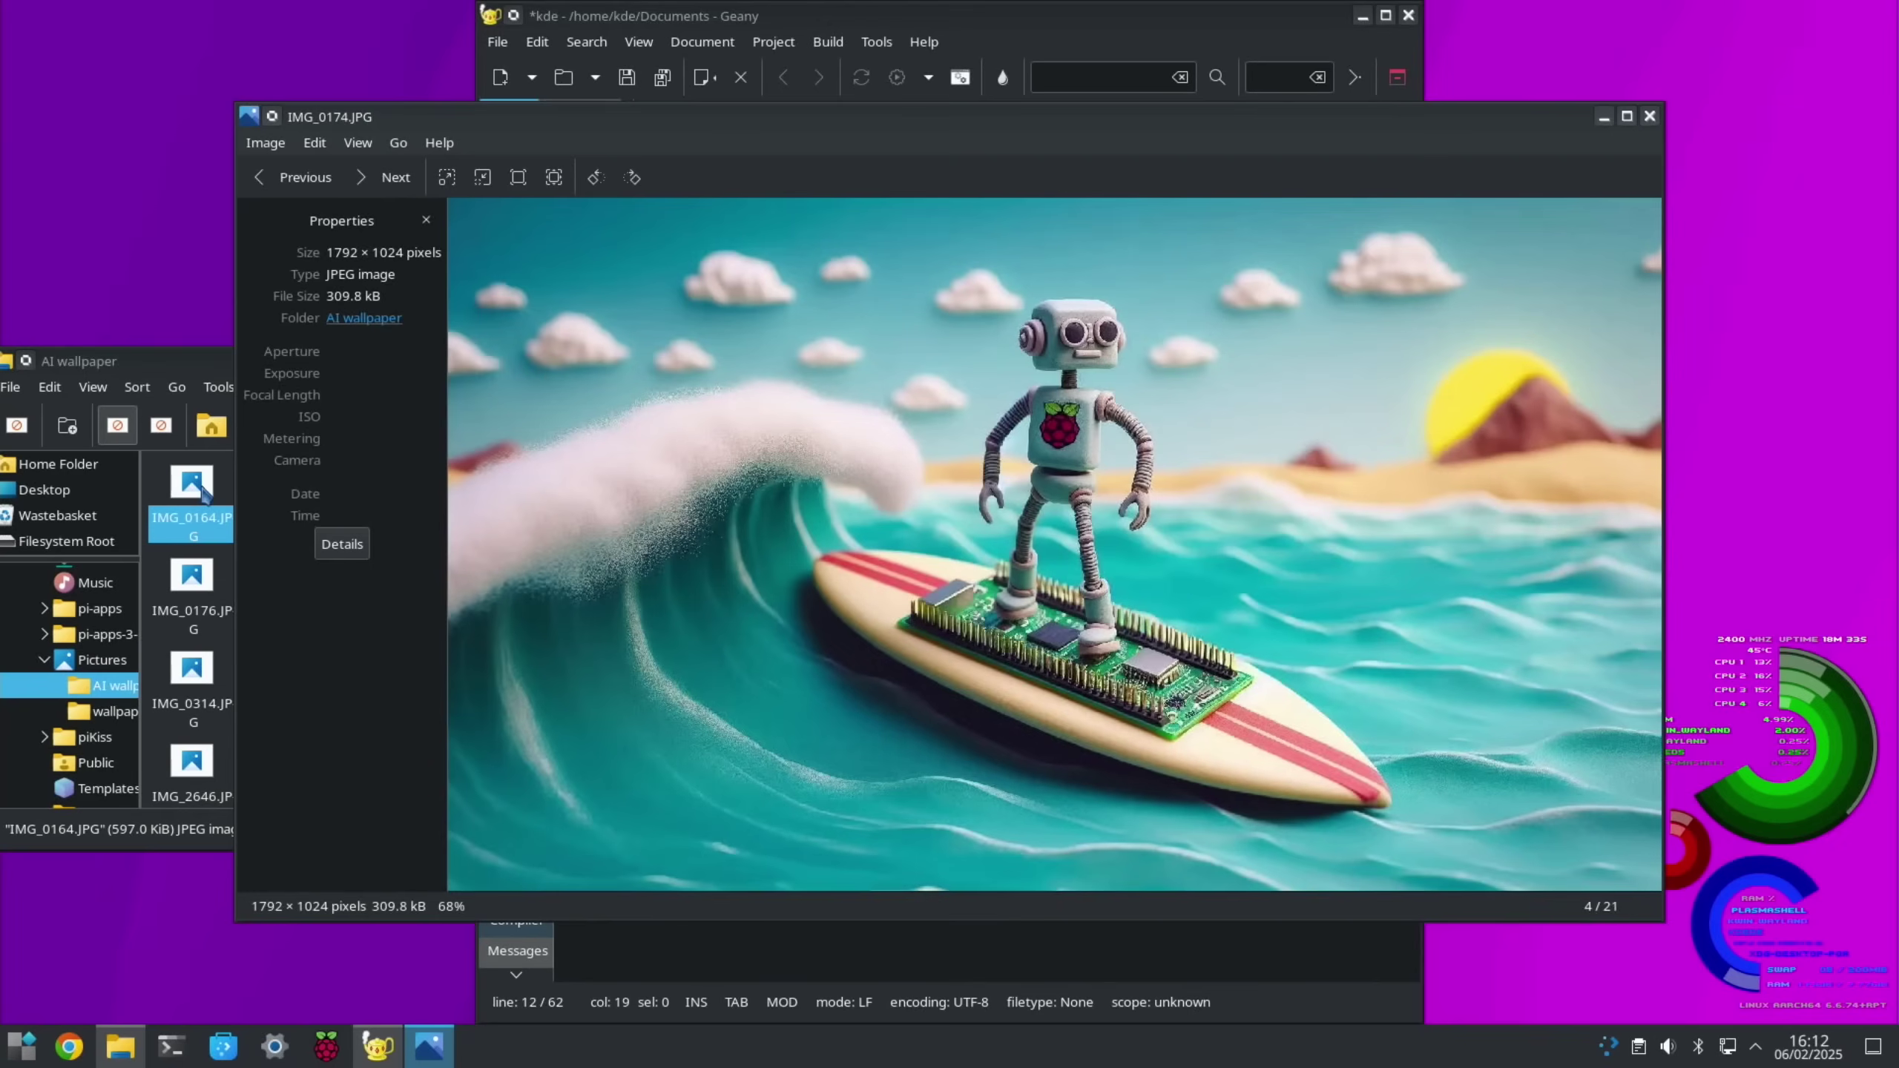
pyautogui.press('Right')
pyautogui.press('Escape')
# Open the desktop and wallpaper configuration
pyautogui.rightClick(1675, 221)
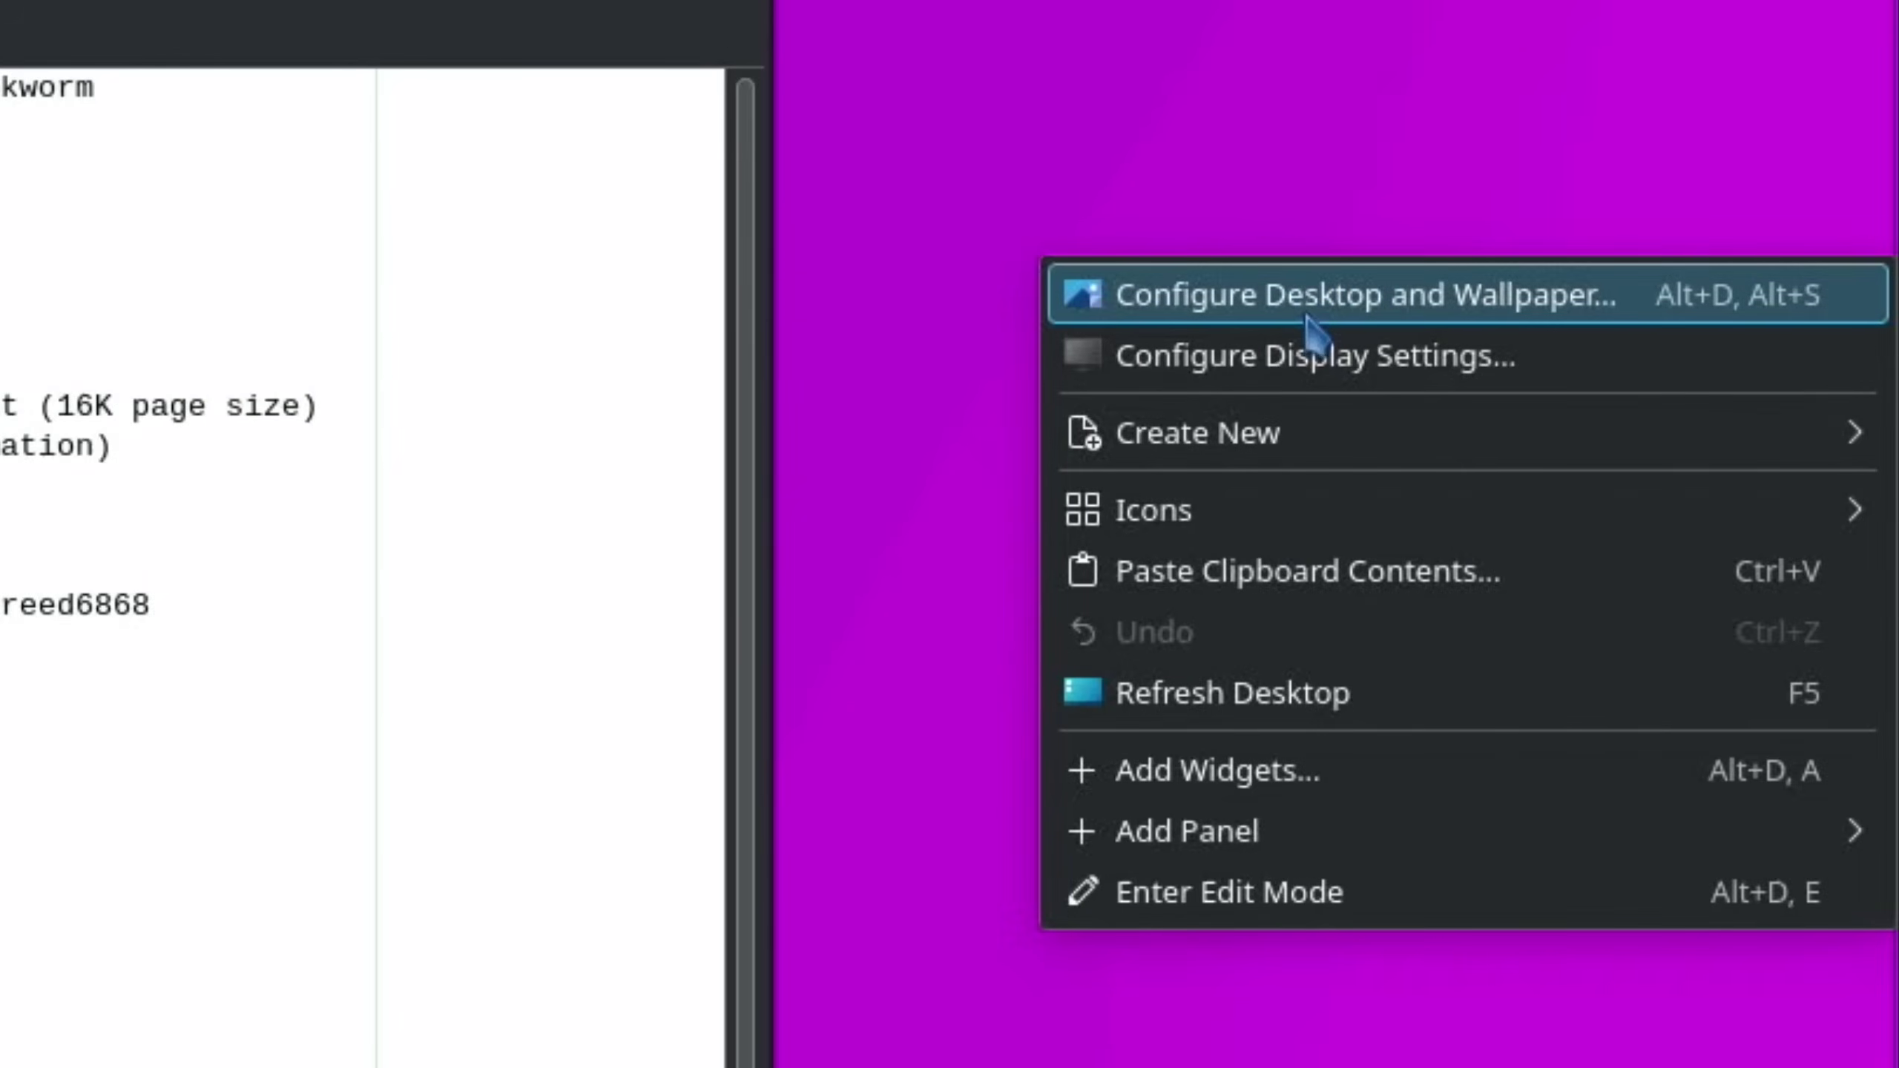
pyautogui.click(1313, 308)
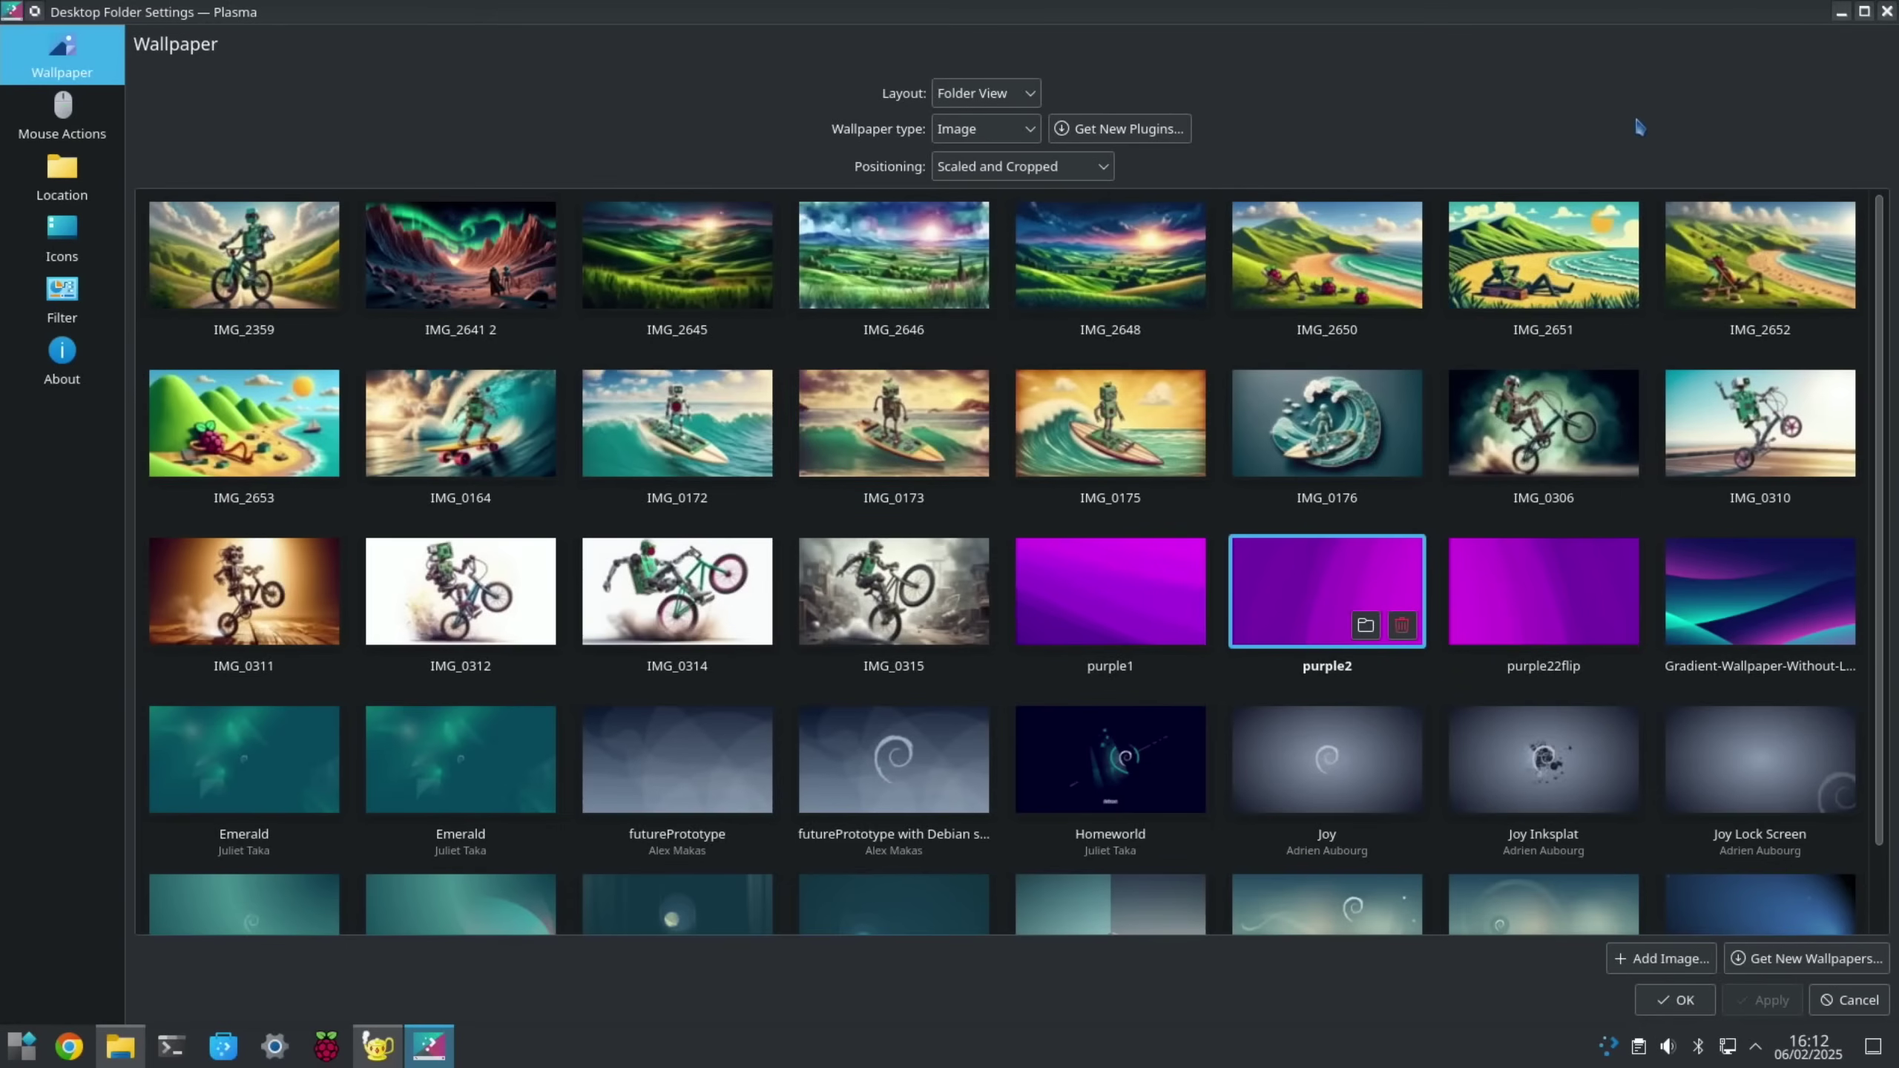
# Demonstrate window tiling with Desktop Folder Settings: maximize it, snap it to the right half, and finish in the lower-right quarter of the desktop
pyautogui.moveTo(1432, 23); pyautogui.dragTo(1895, 374)
pyautogui.doubleClick(1443, 20)
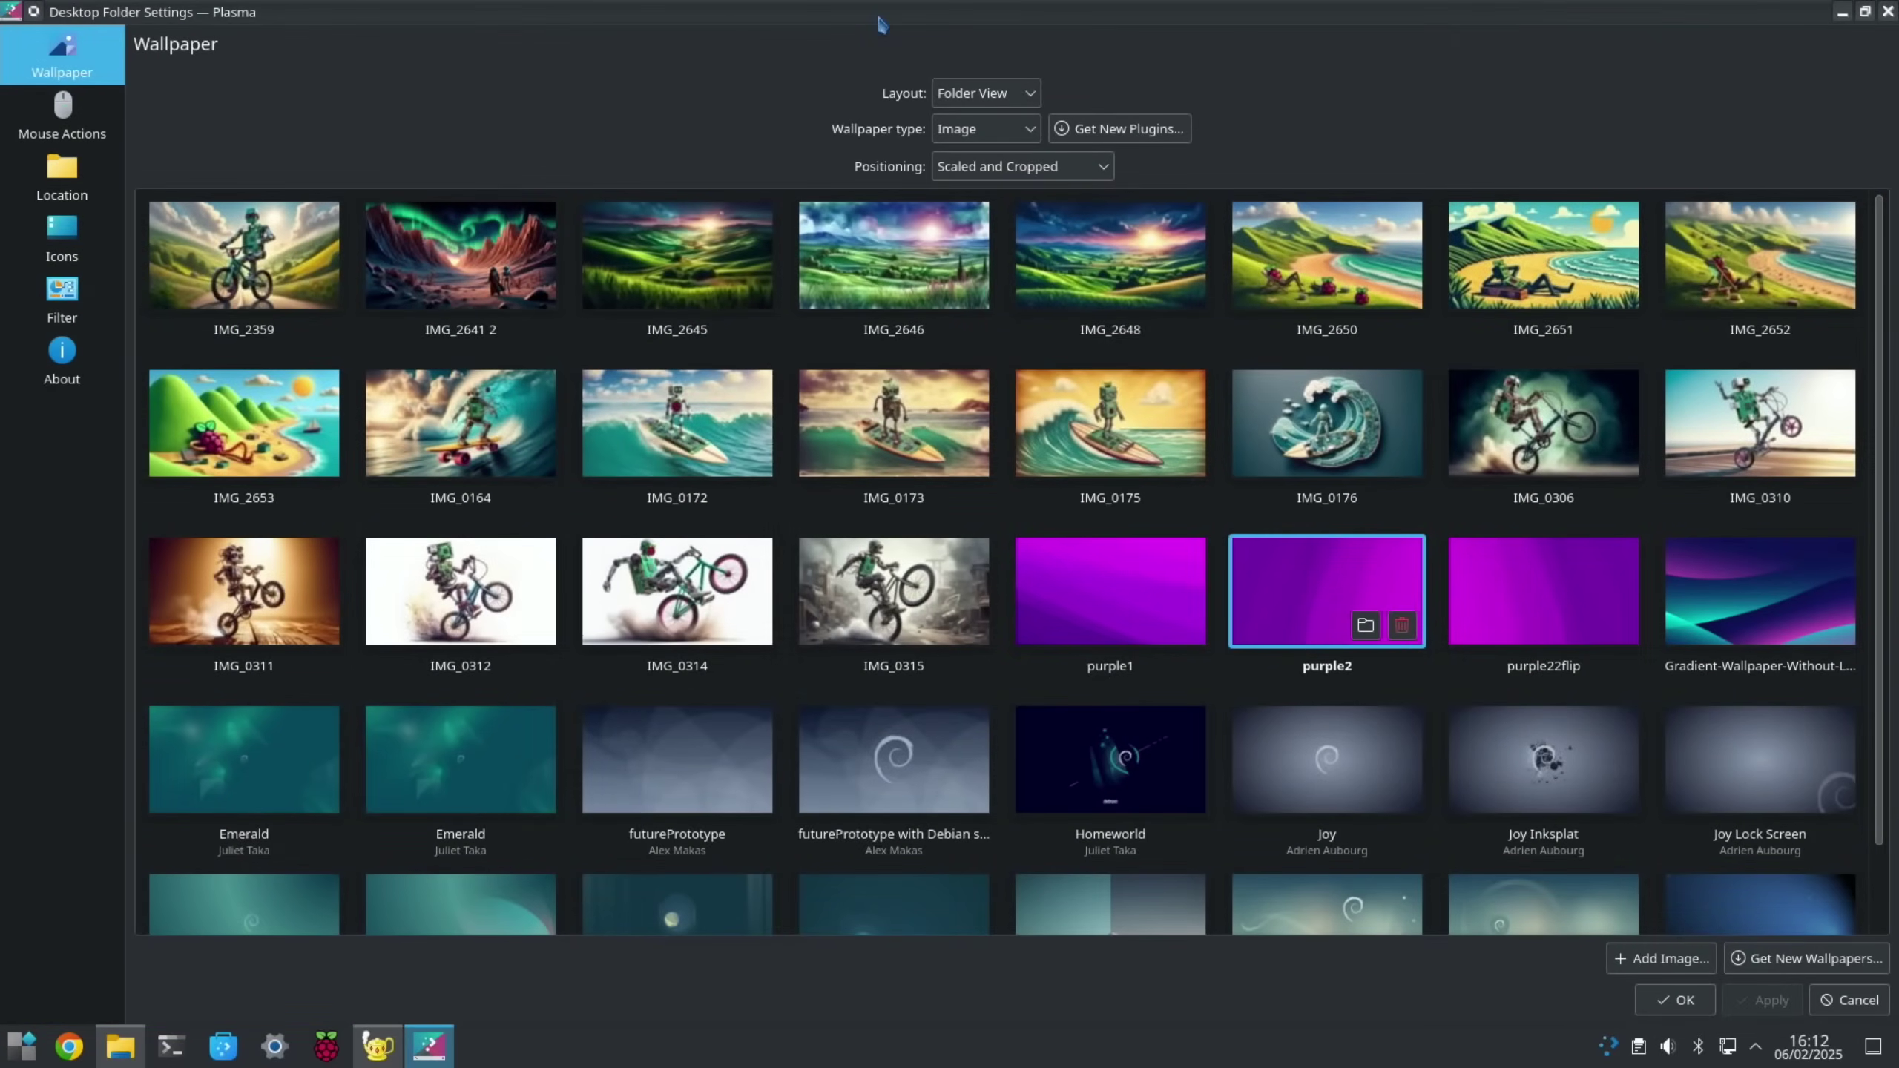
pyautogui.moveTo(882, 25); pyautogui.dragTo(1895, 315)
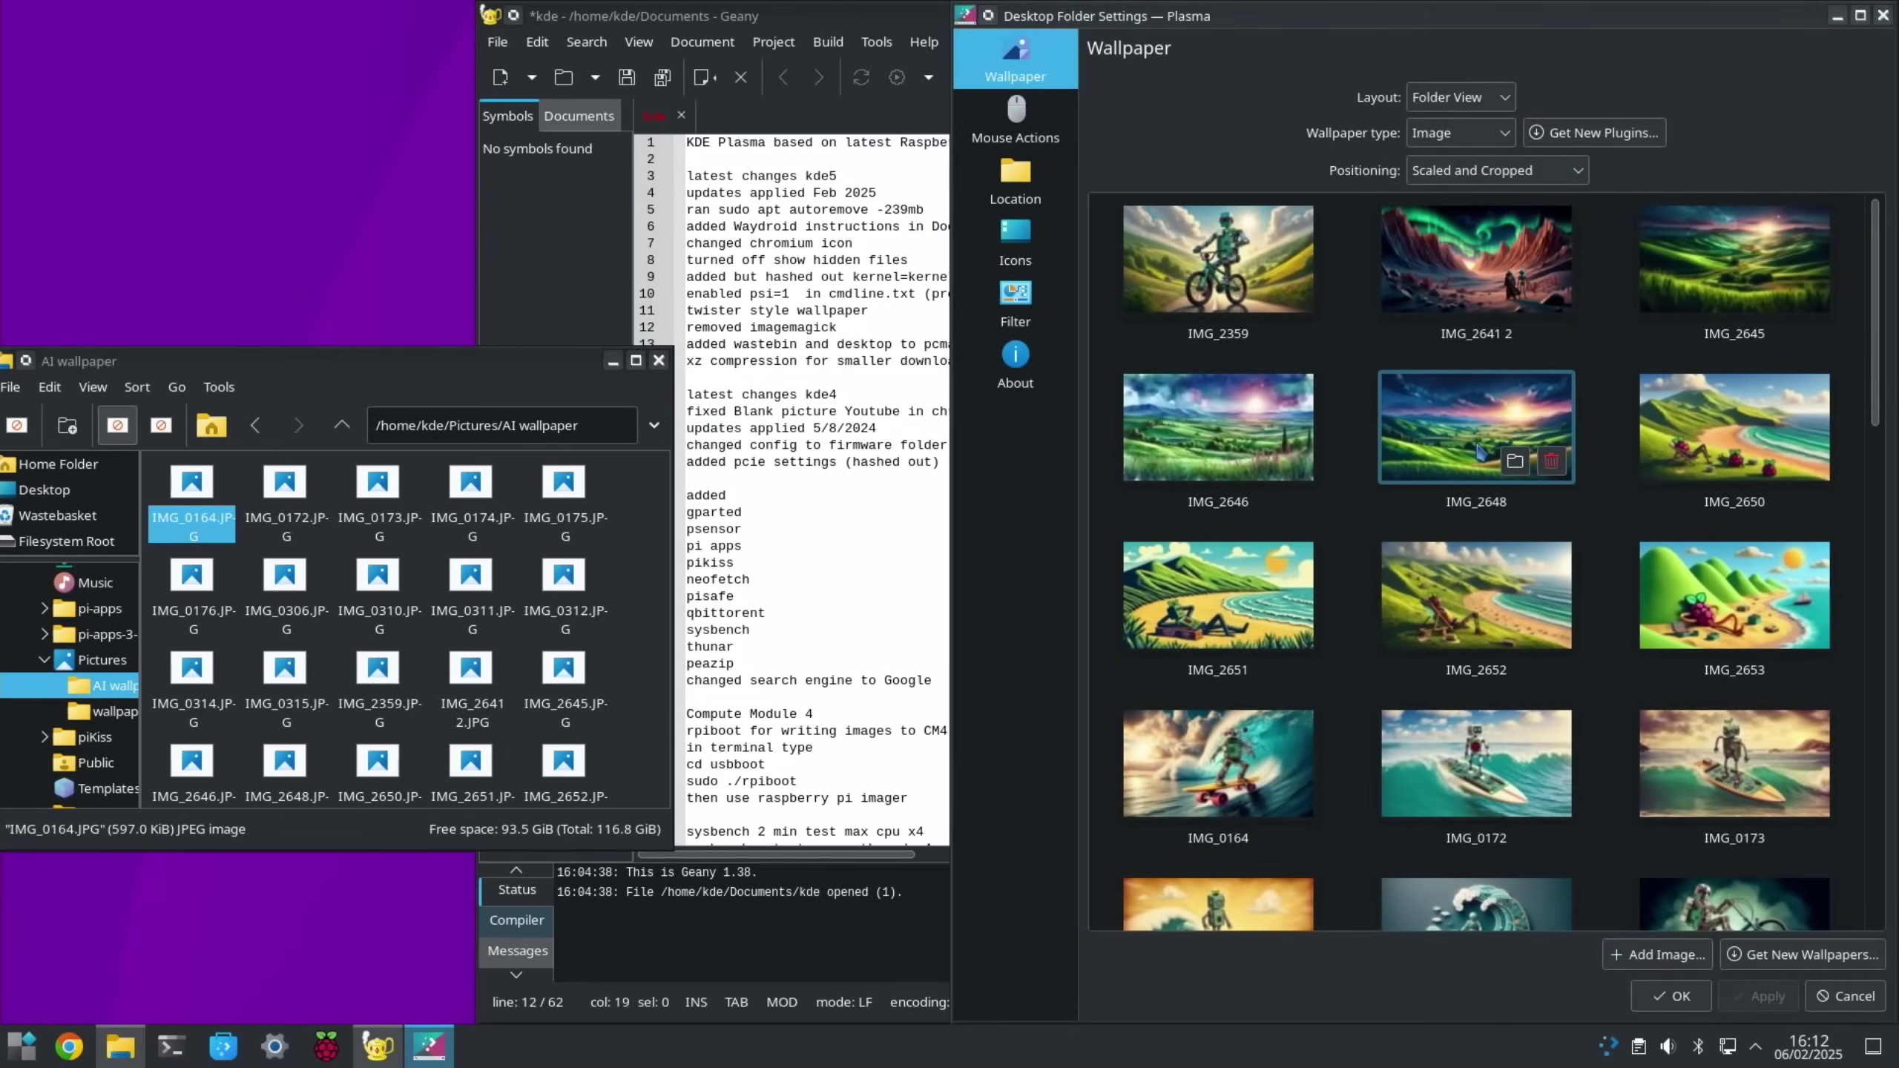
pyautogui.moveTo(1445, 21); pyautogui.dragTo(1891, 1010)
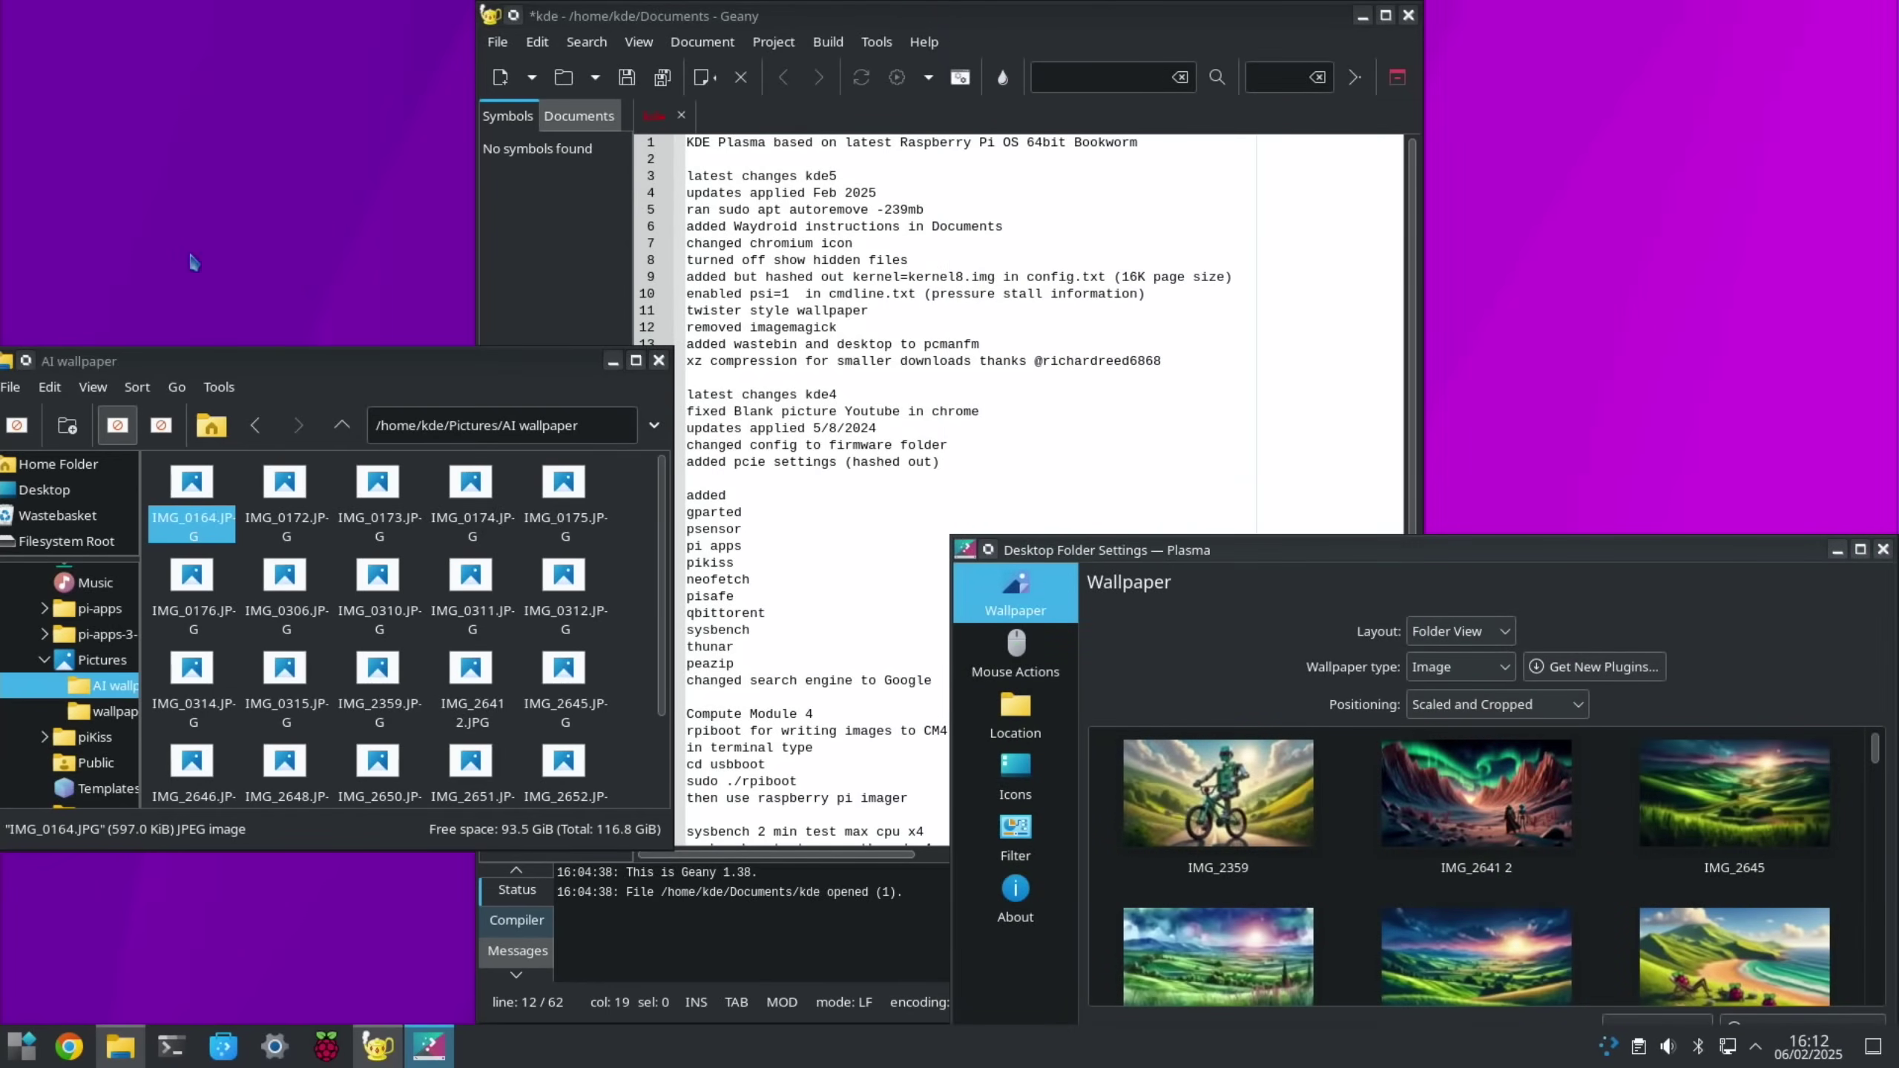
# Show the overview of all open windows and pick the kde notes in Geany
pyautogui.moveTo(6, 9)
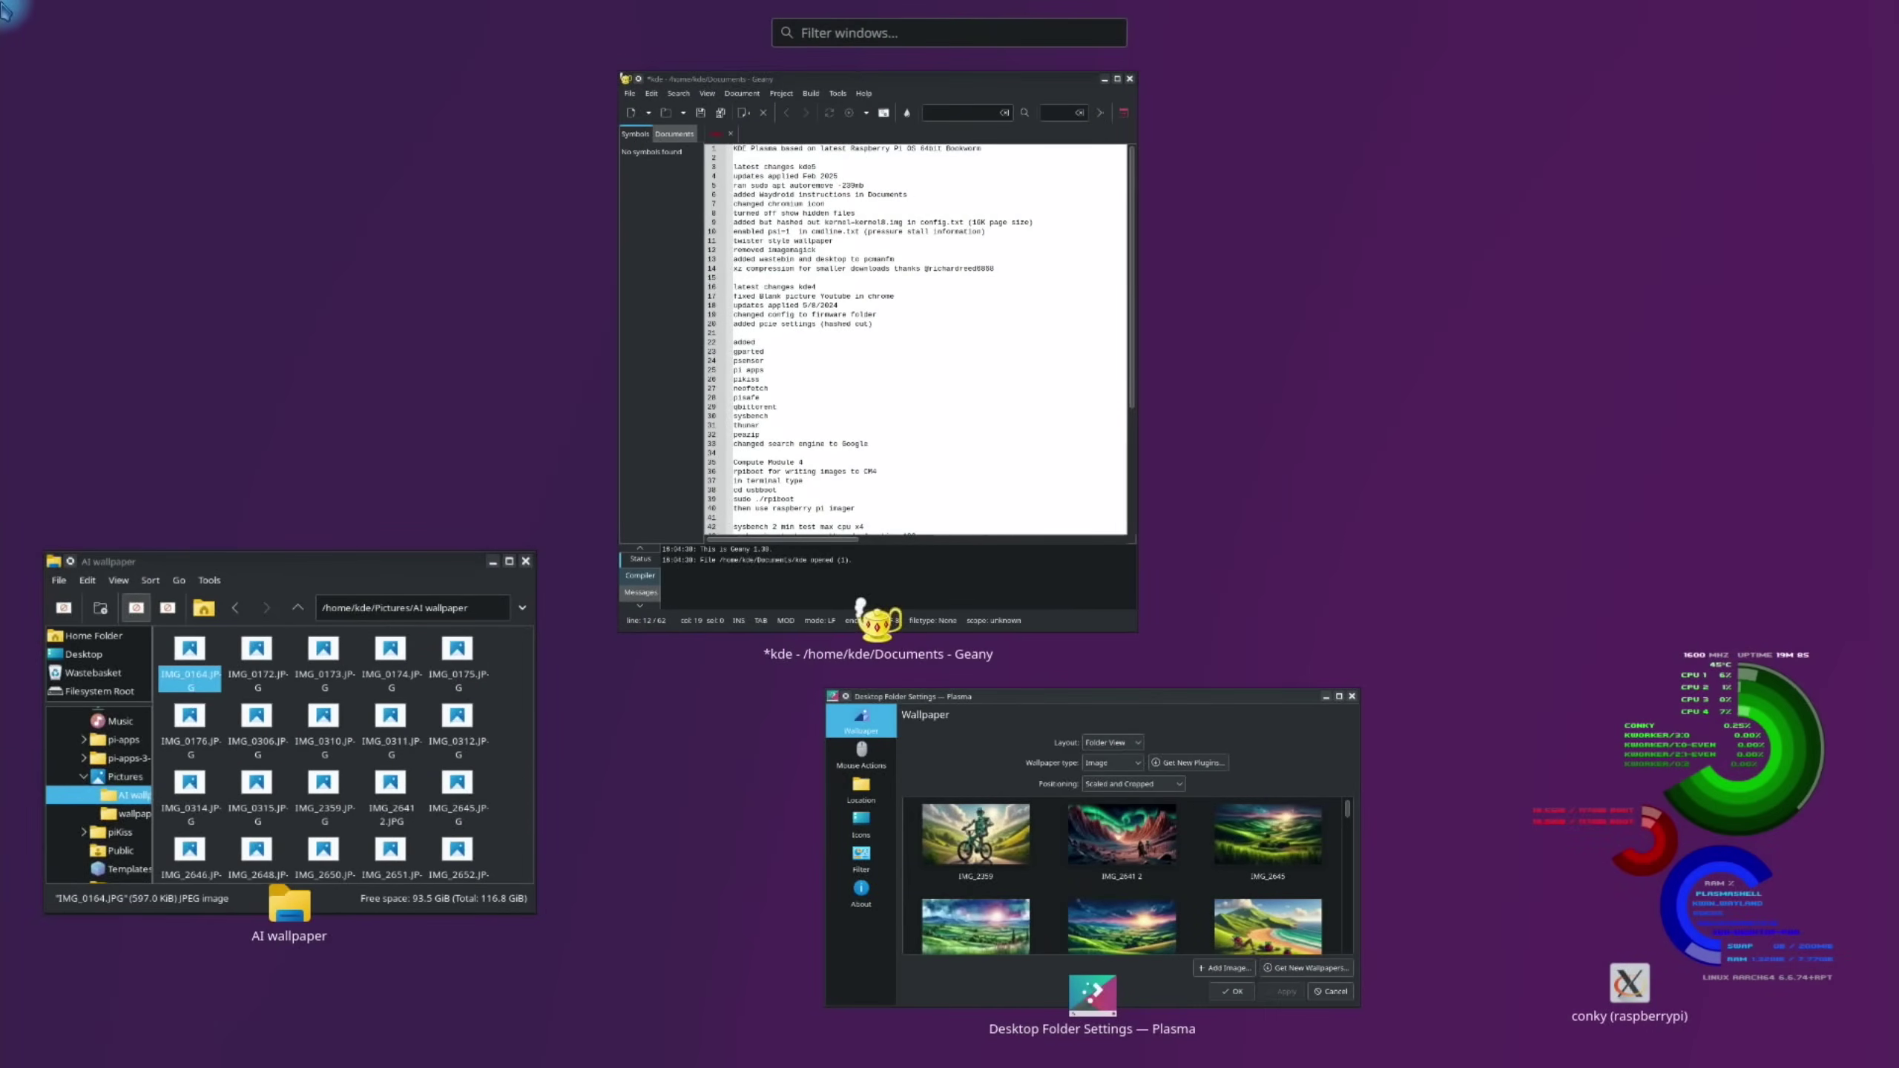
pyautogui.click(936, 302)
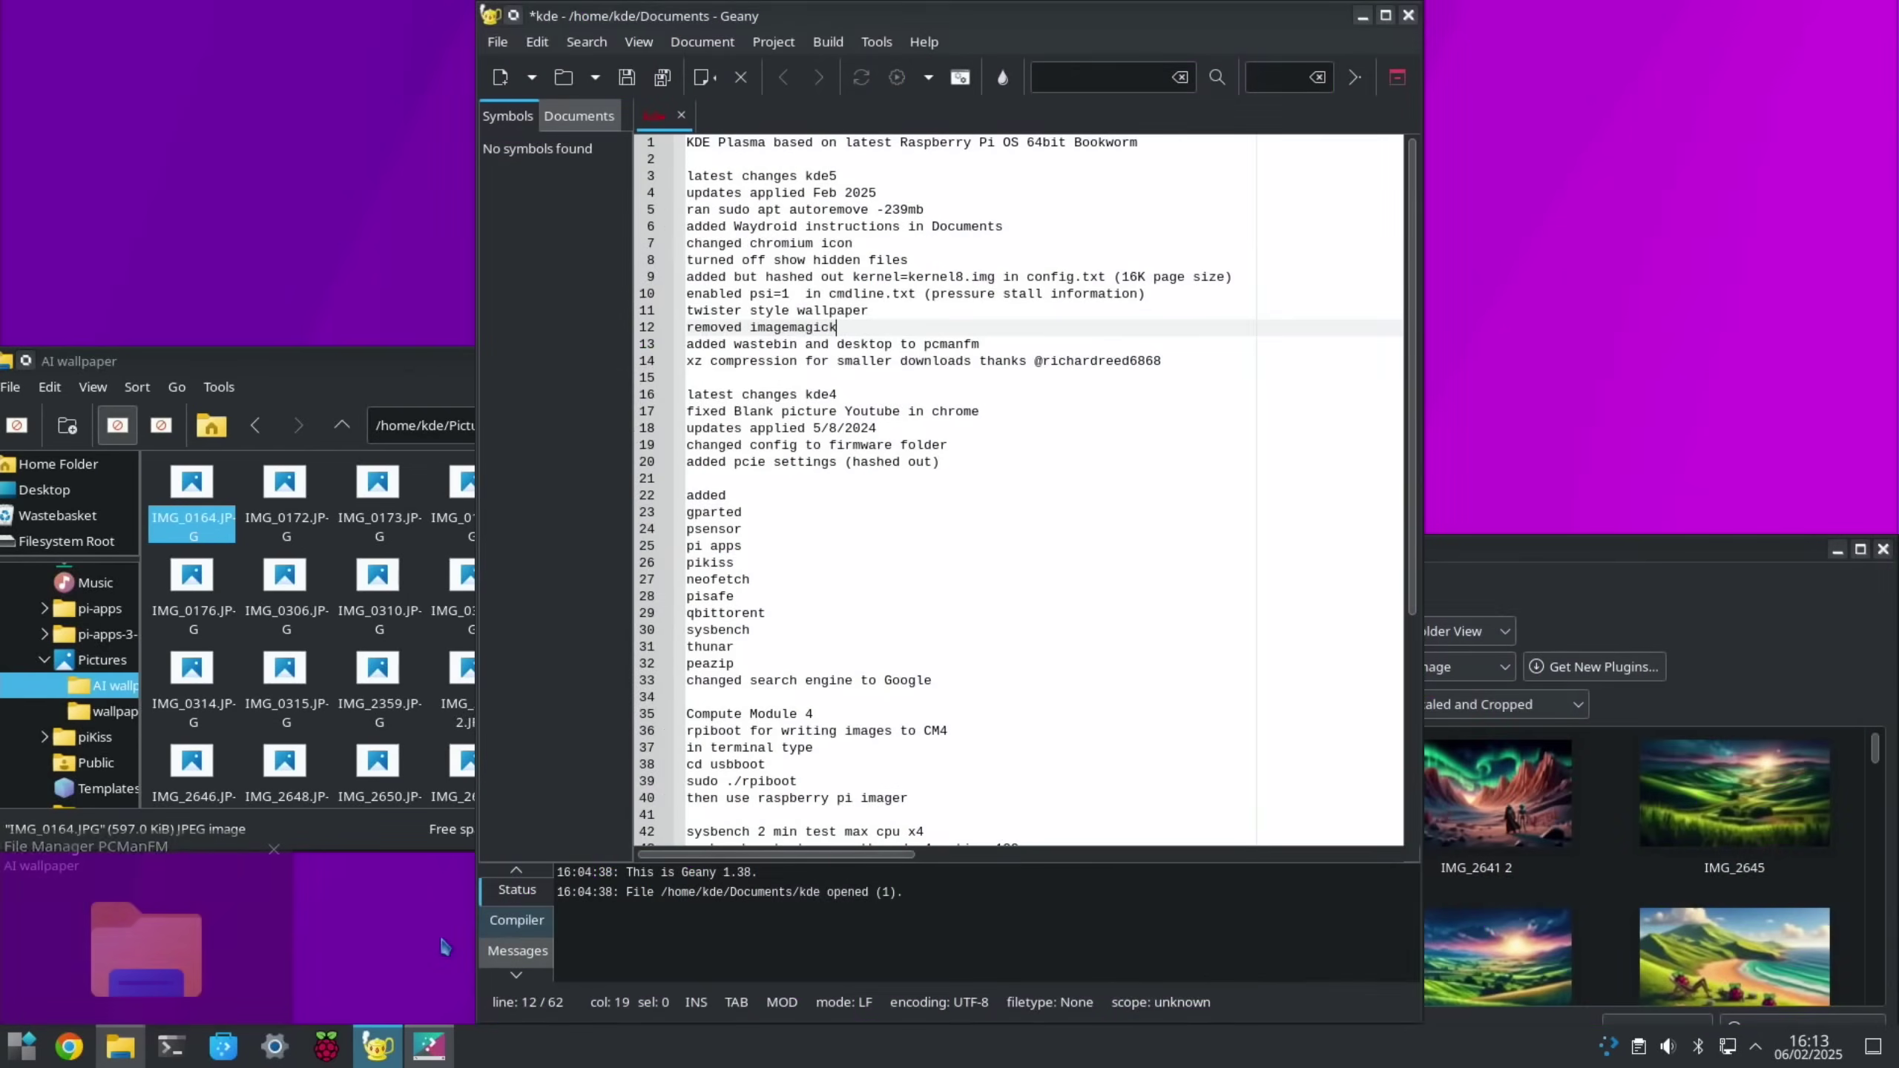
# Bring the PCManFM window in front of the notes and go to the home folder
pyautogui.click(121, 1051)
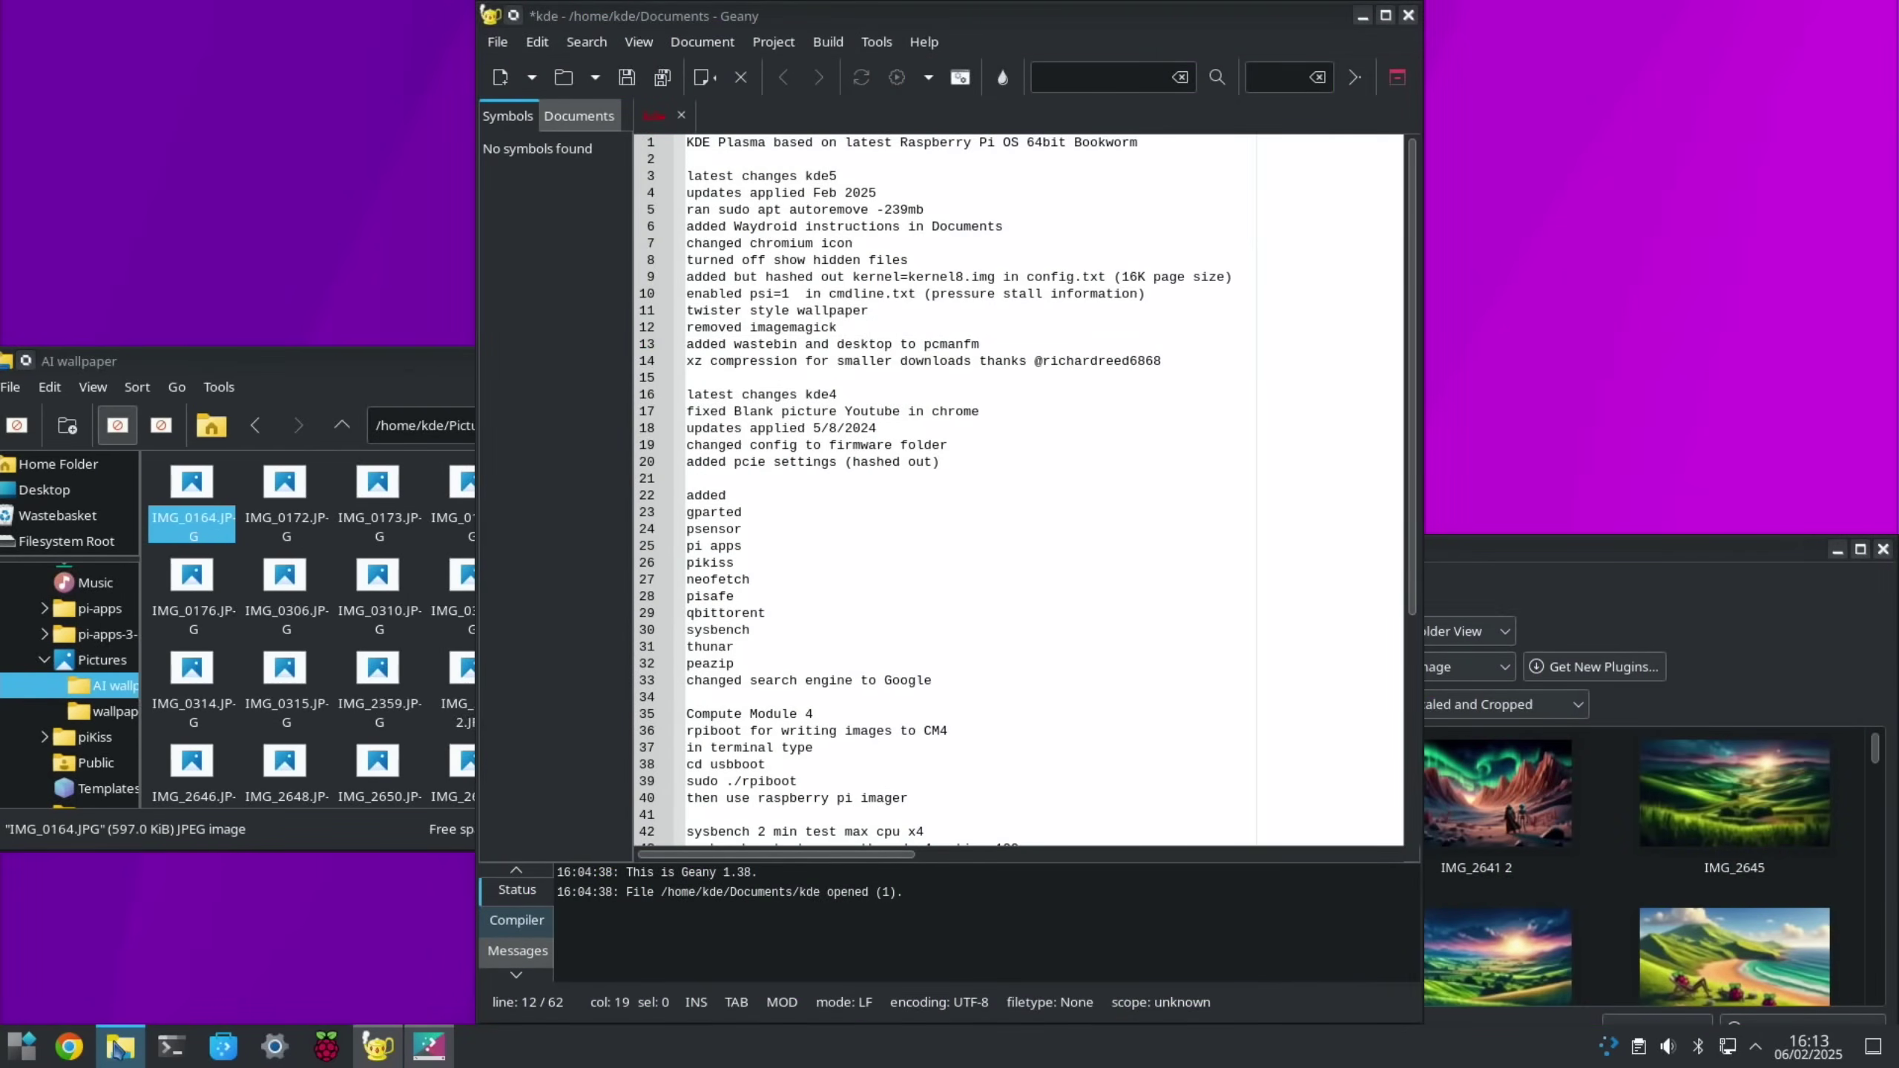
pyautogui.moveTo(118, 1052)
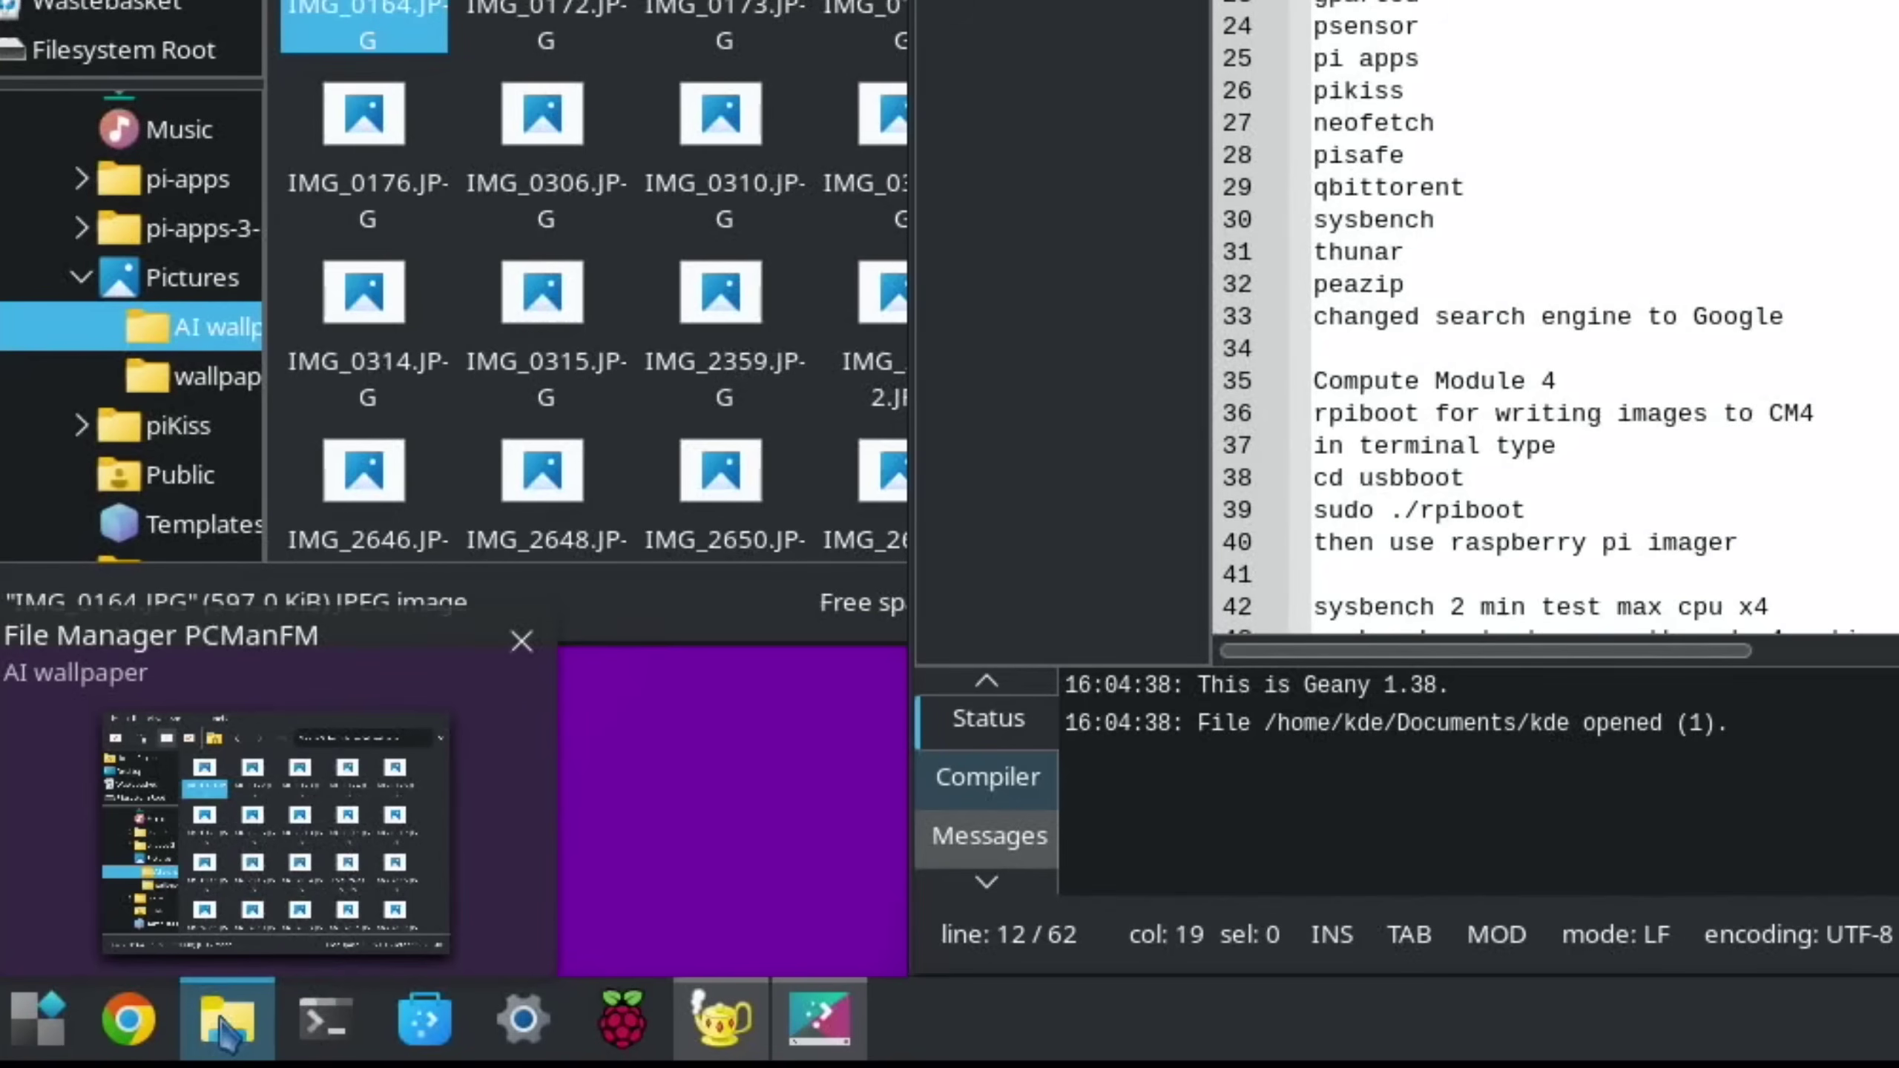
pyautogui.click(118, 1047)
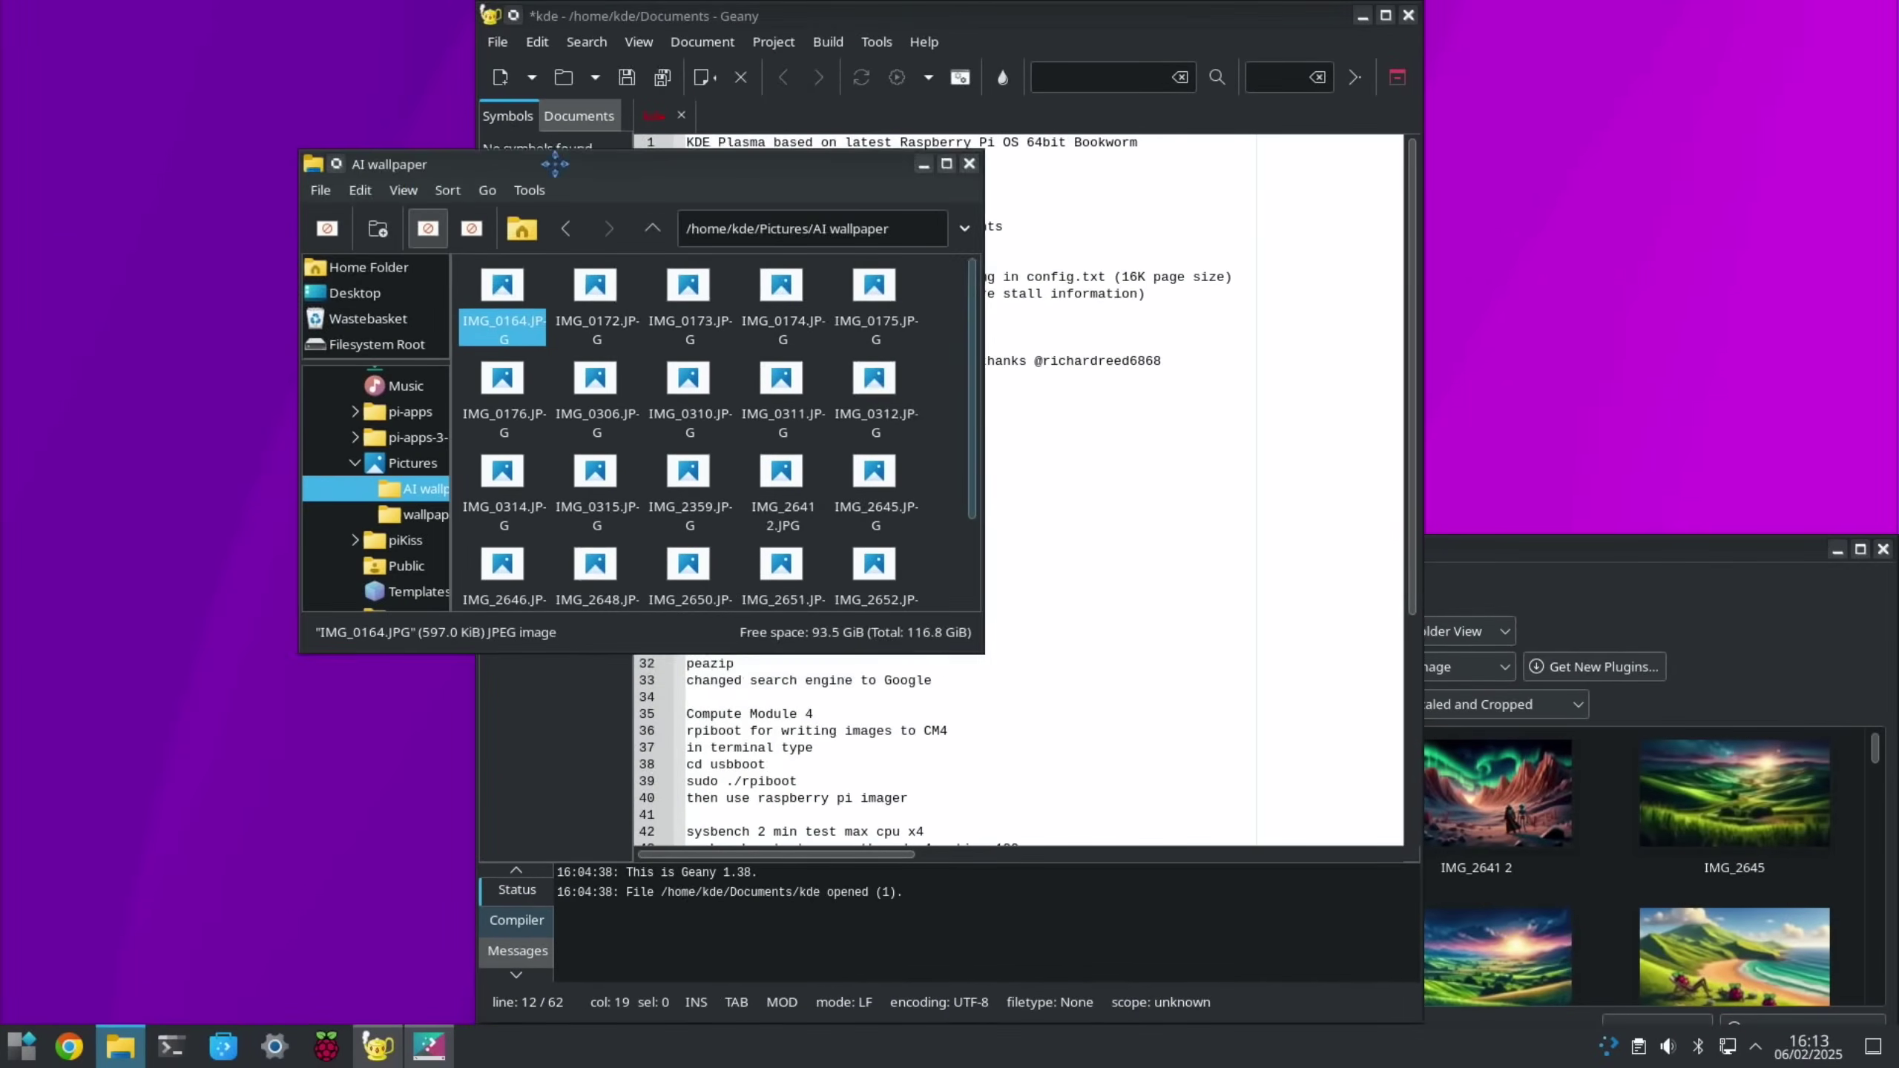
pyautogui.click(236, 401)
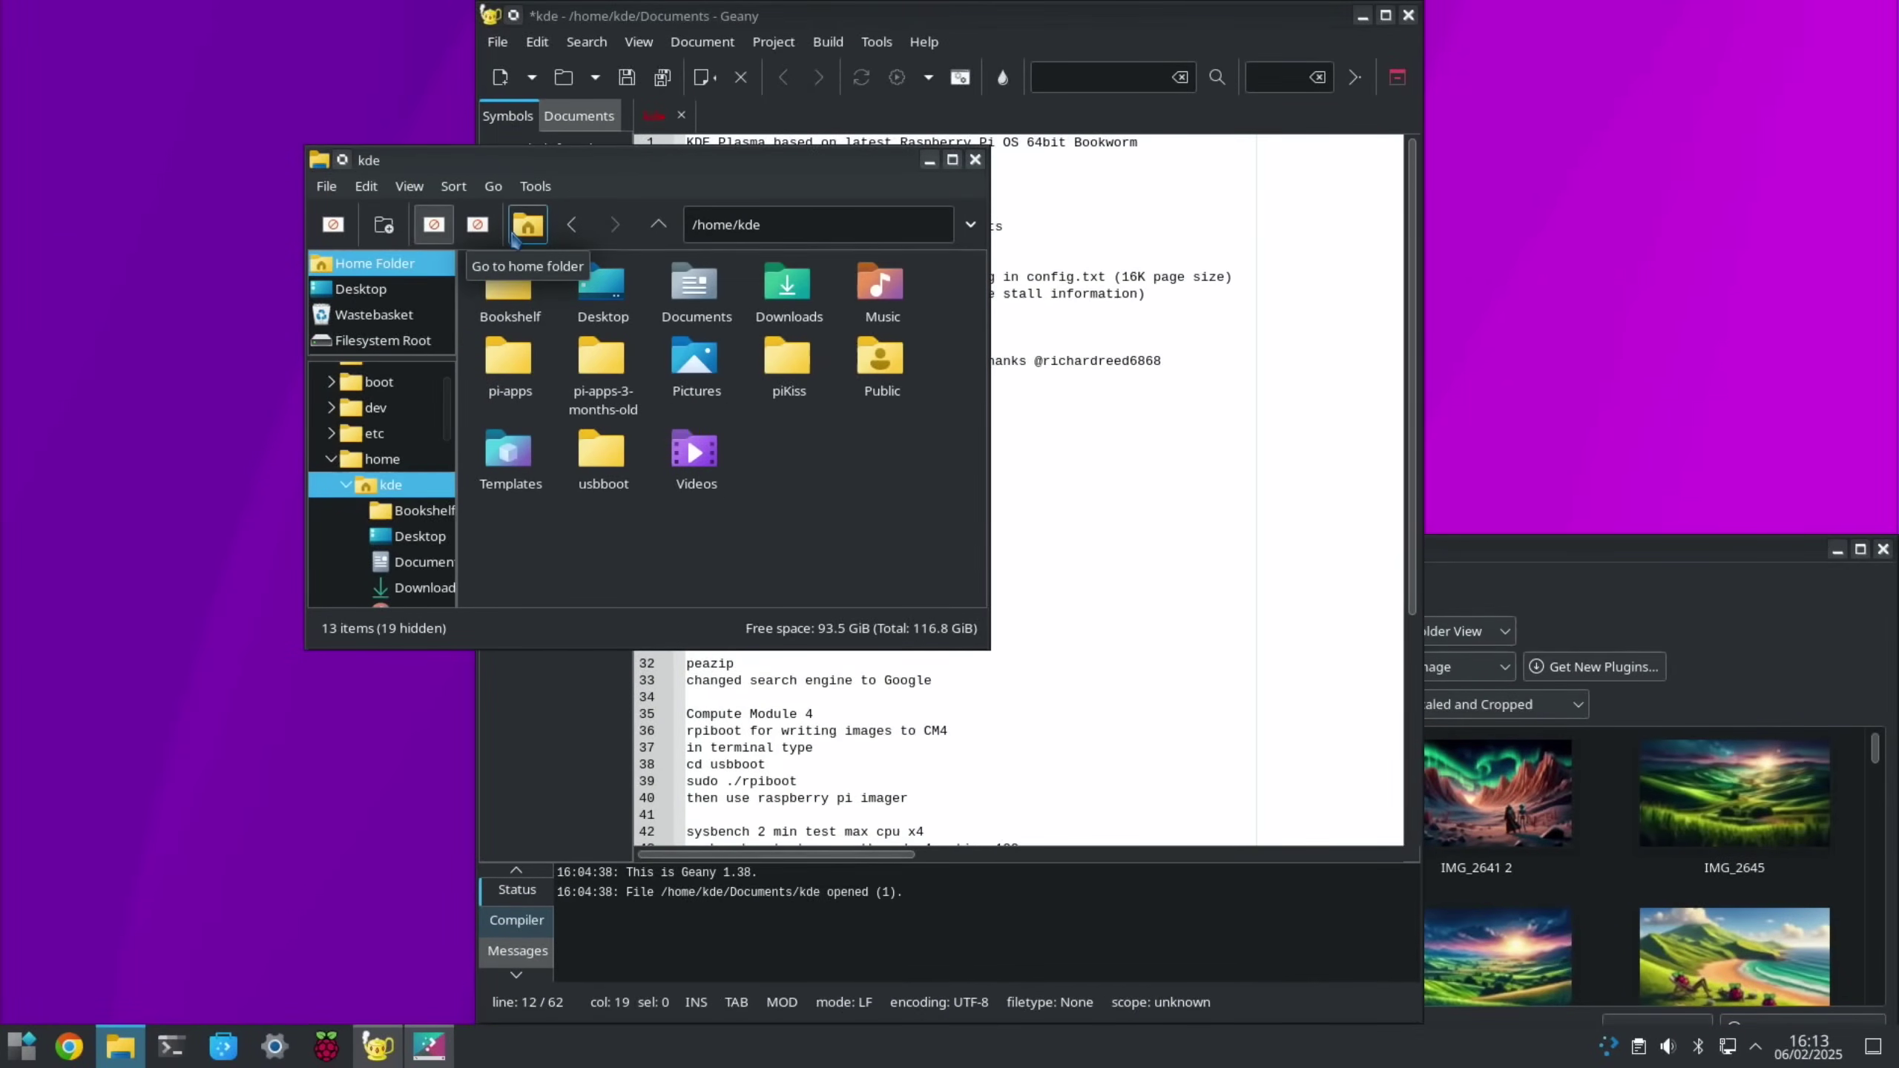
# Search the application launcher for "file" to see the available file managers, and return to the PCManFM window
pyautogui.press('super')
pyautogui.write('file')
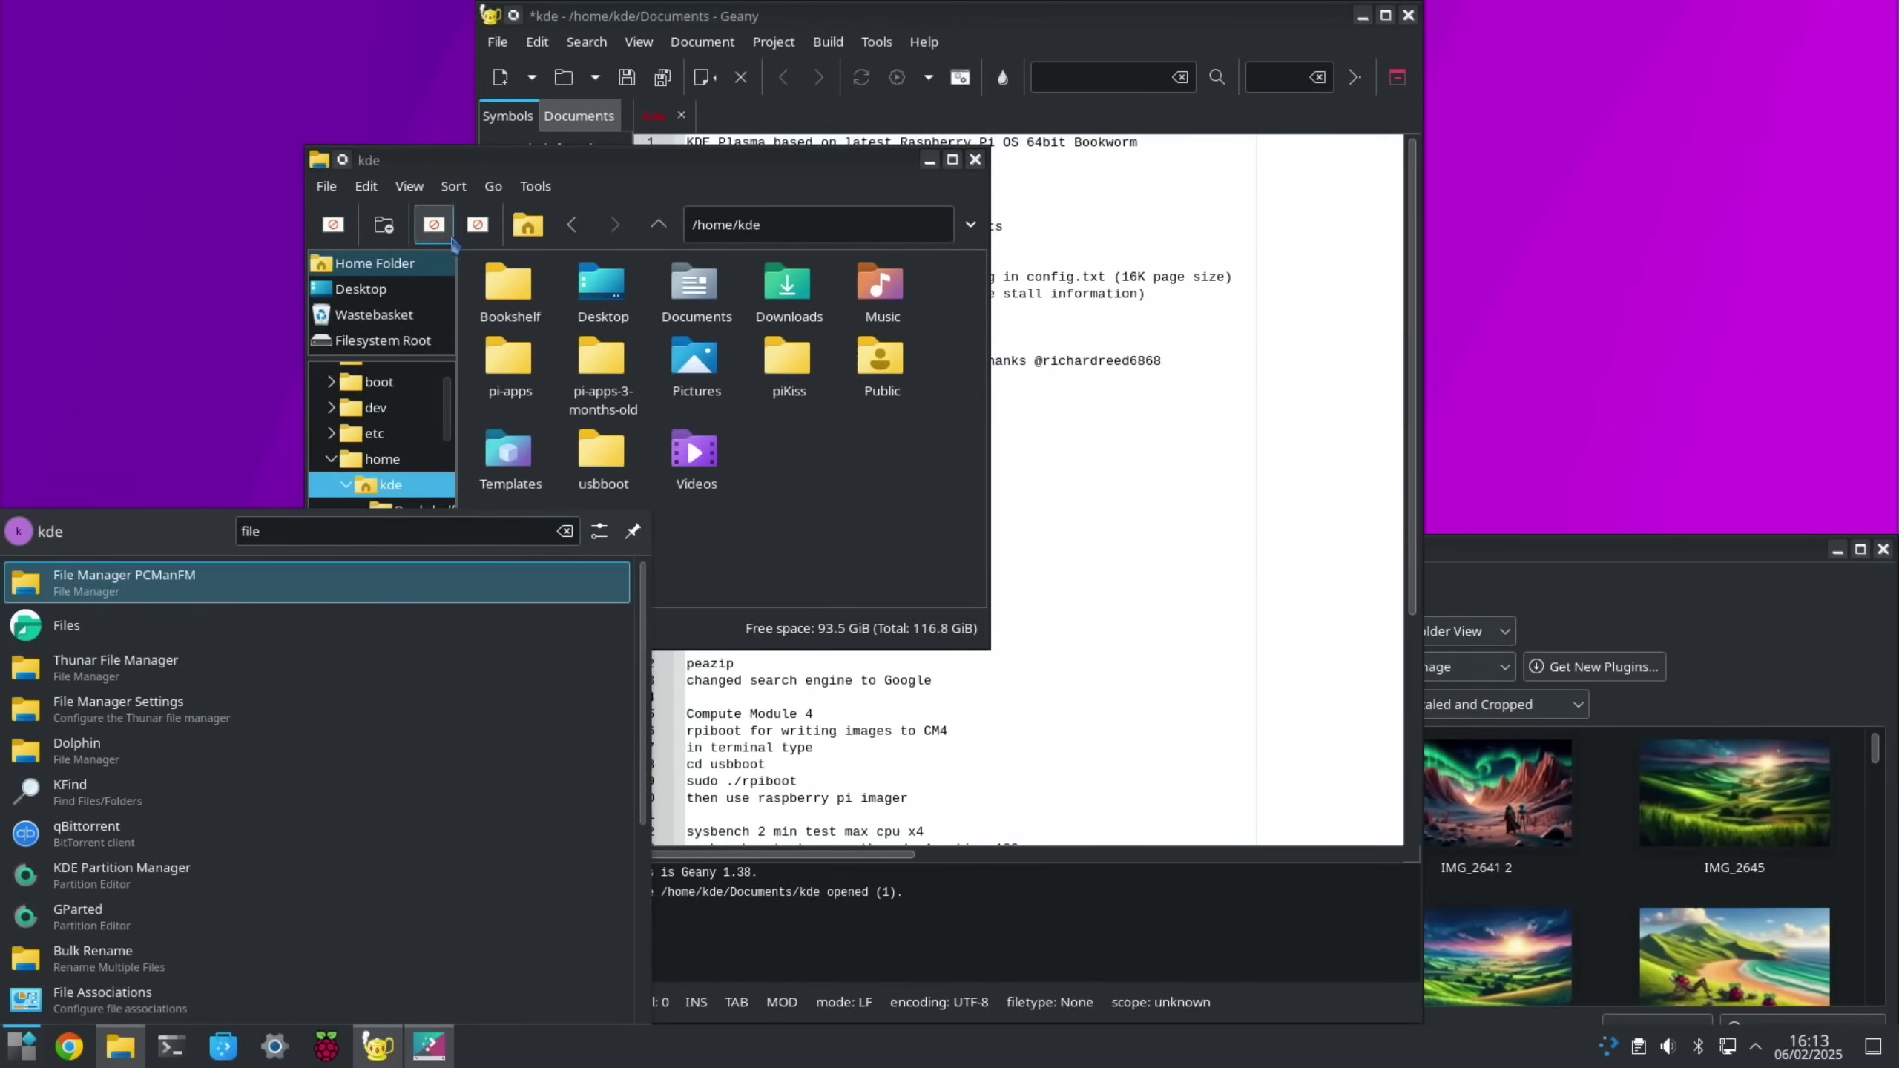
pyautogui.click(453, 170)
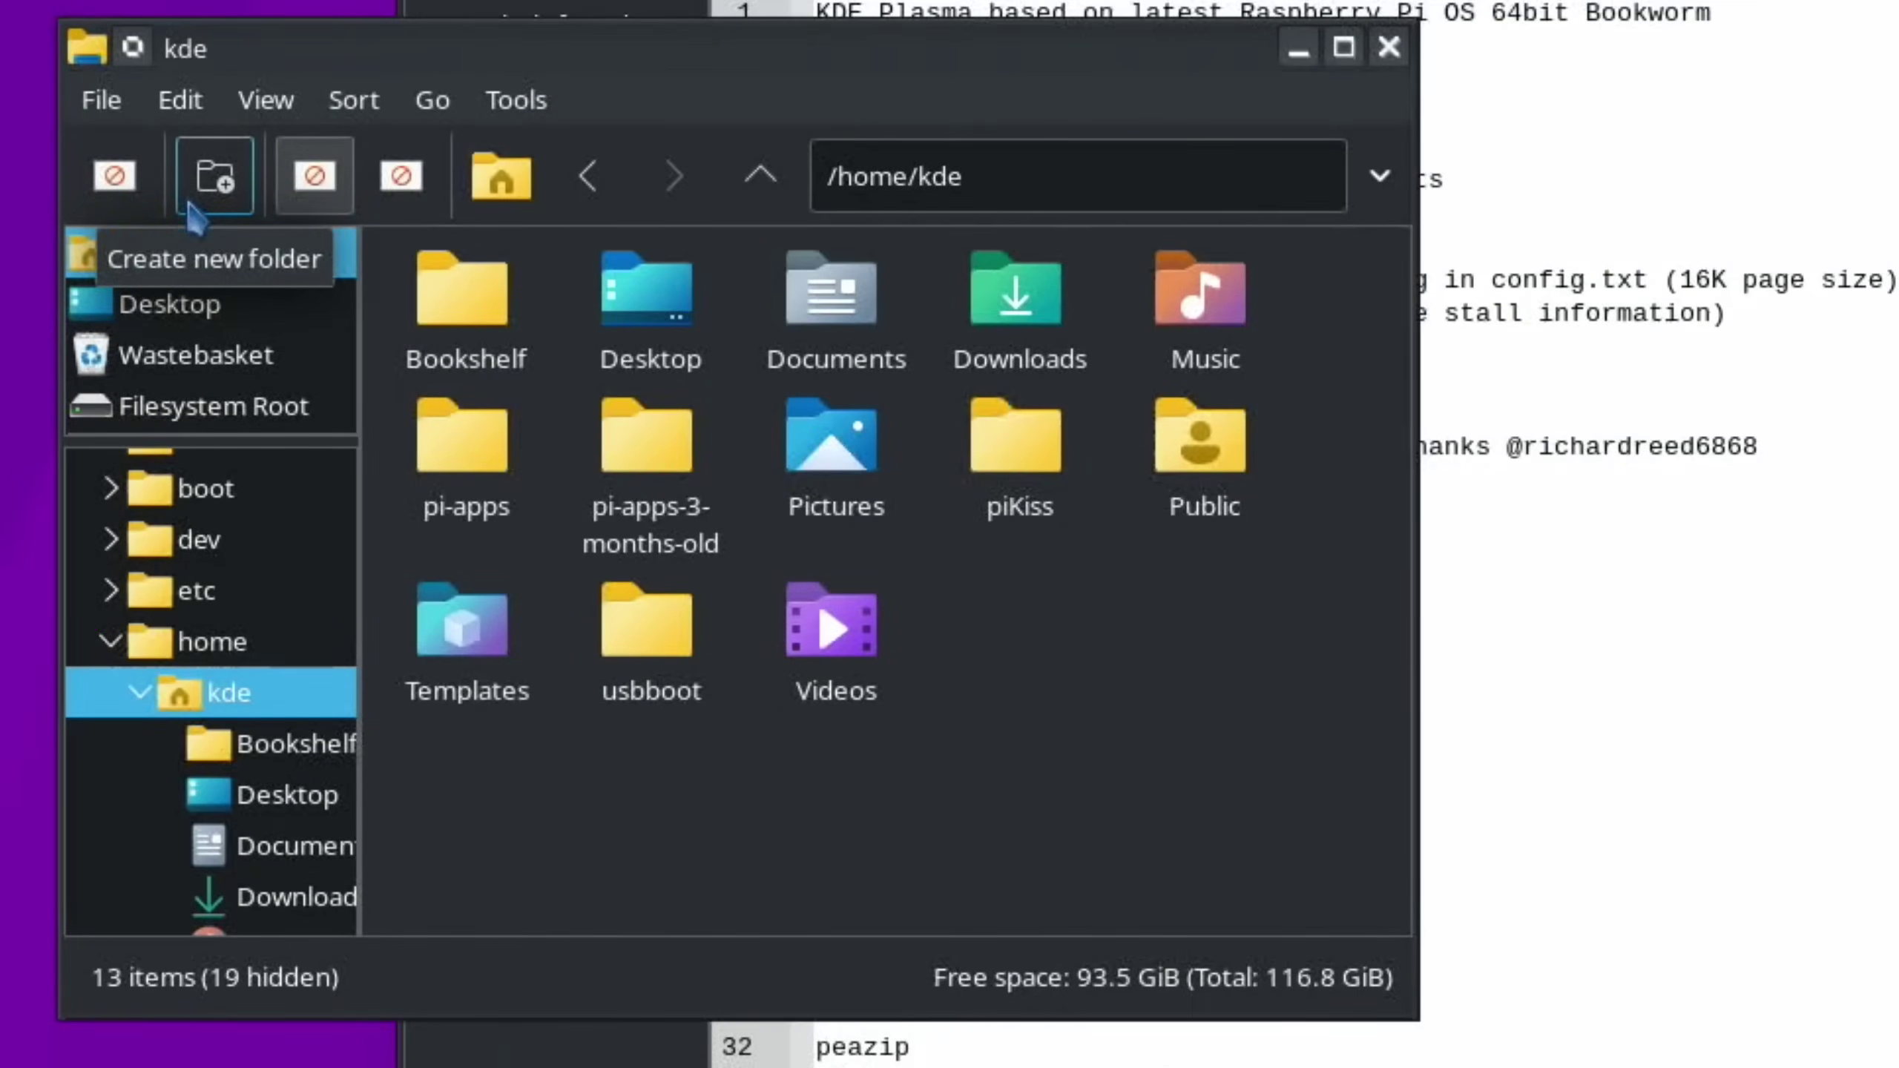
# Browse the network locations in PCManFM and connect to the WDMyCloud server over AFP
pyautogui.click(448, 103)
pyautogui.click(527, 408)
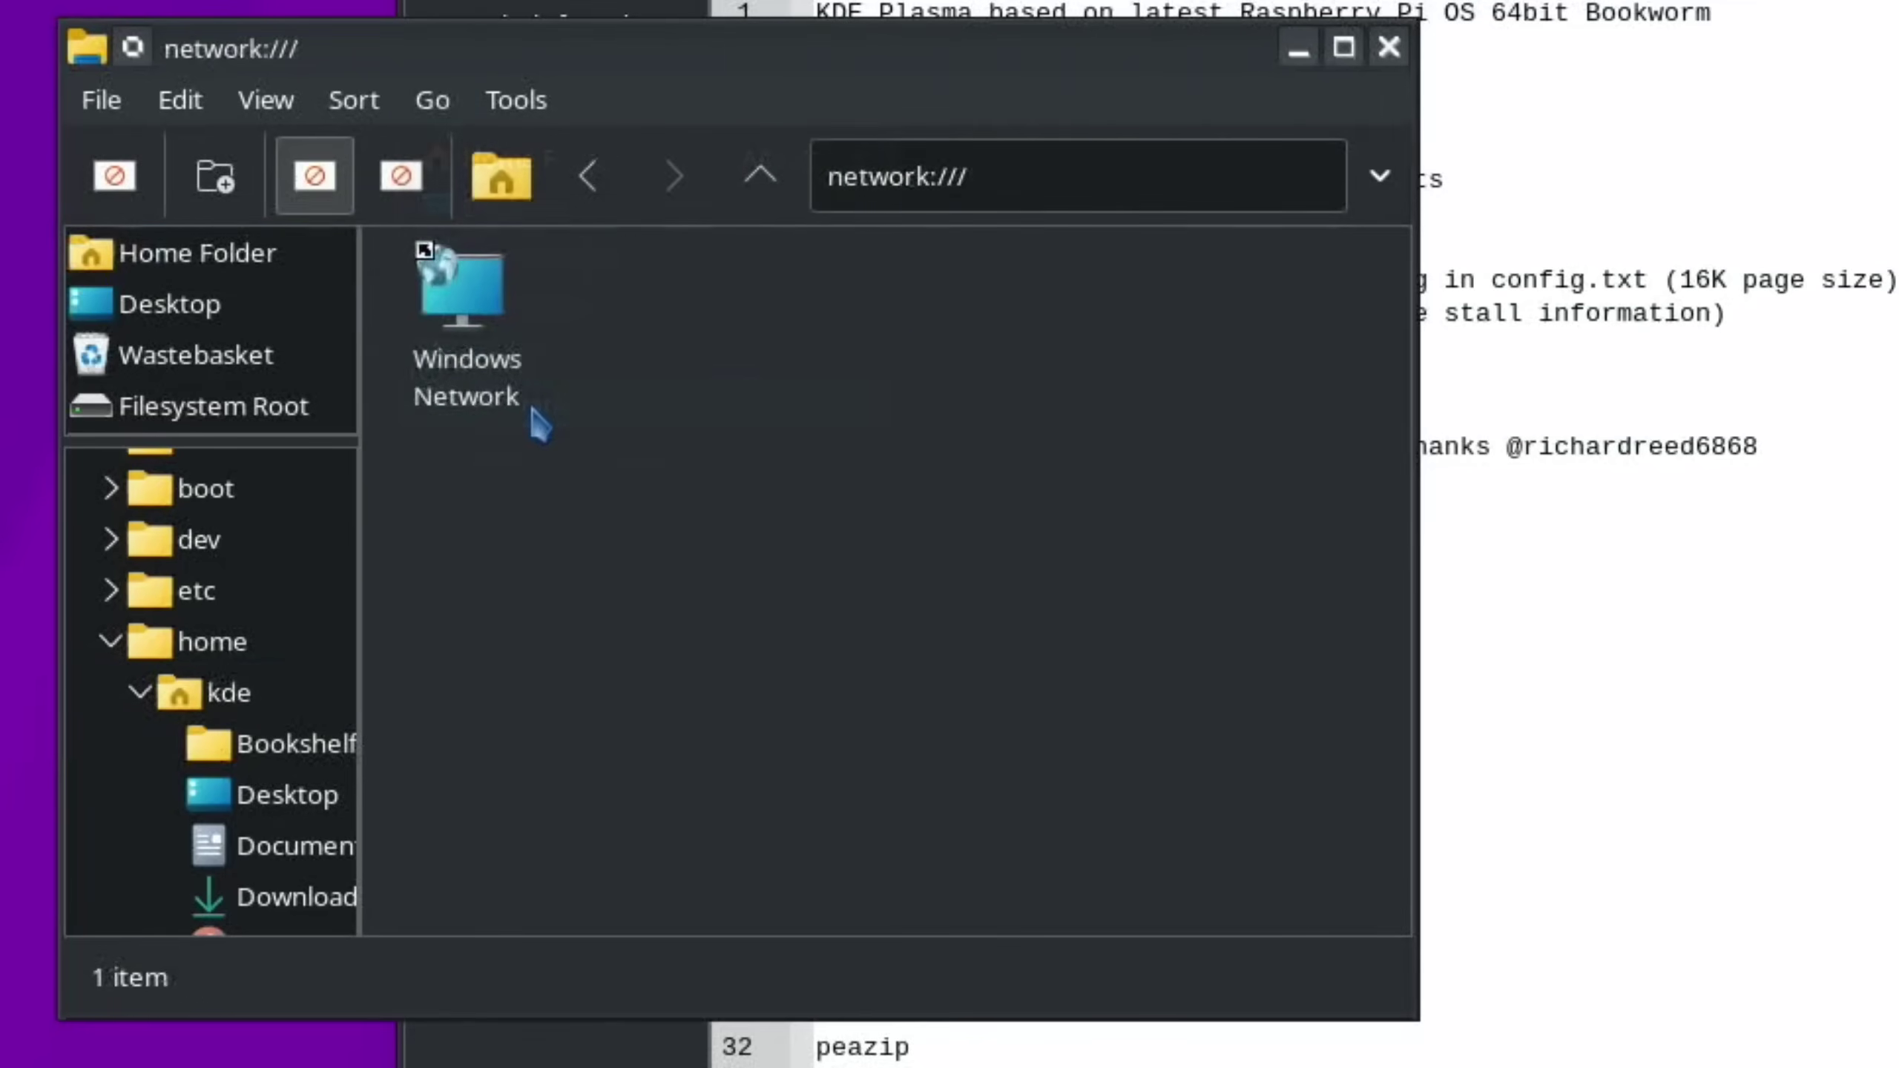
pyautogui.doubleClick(476, 308)
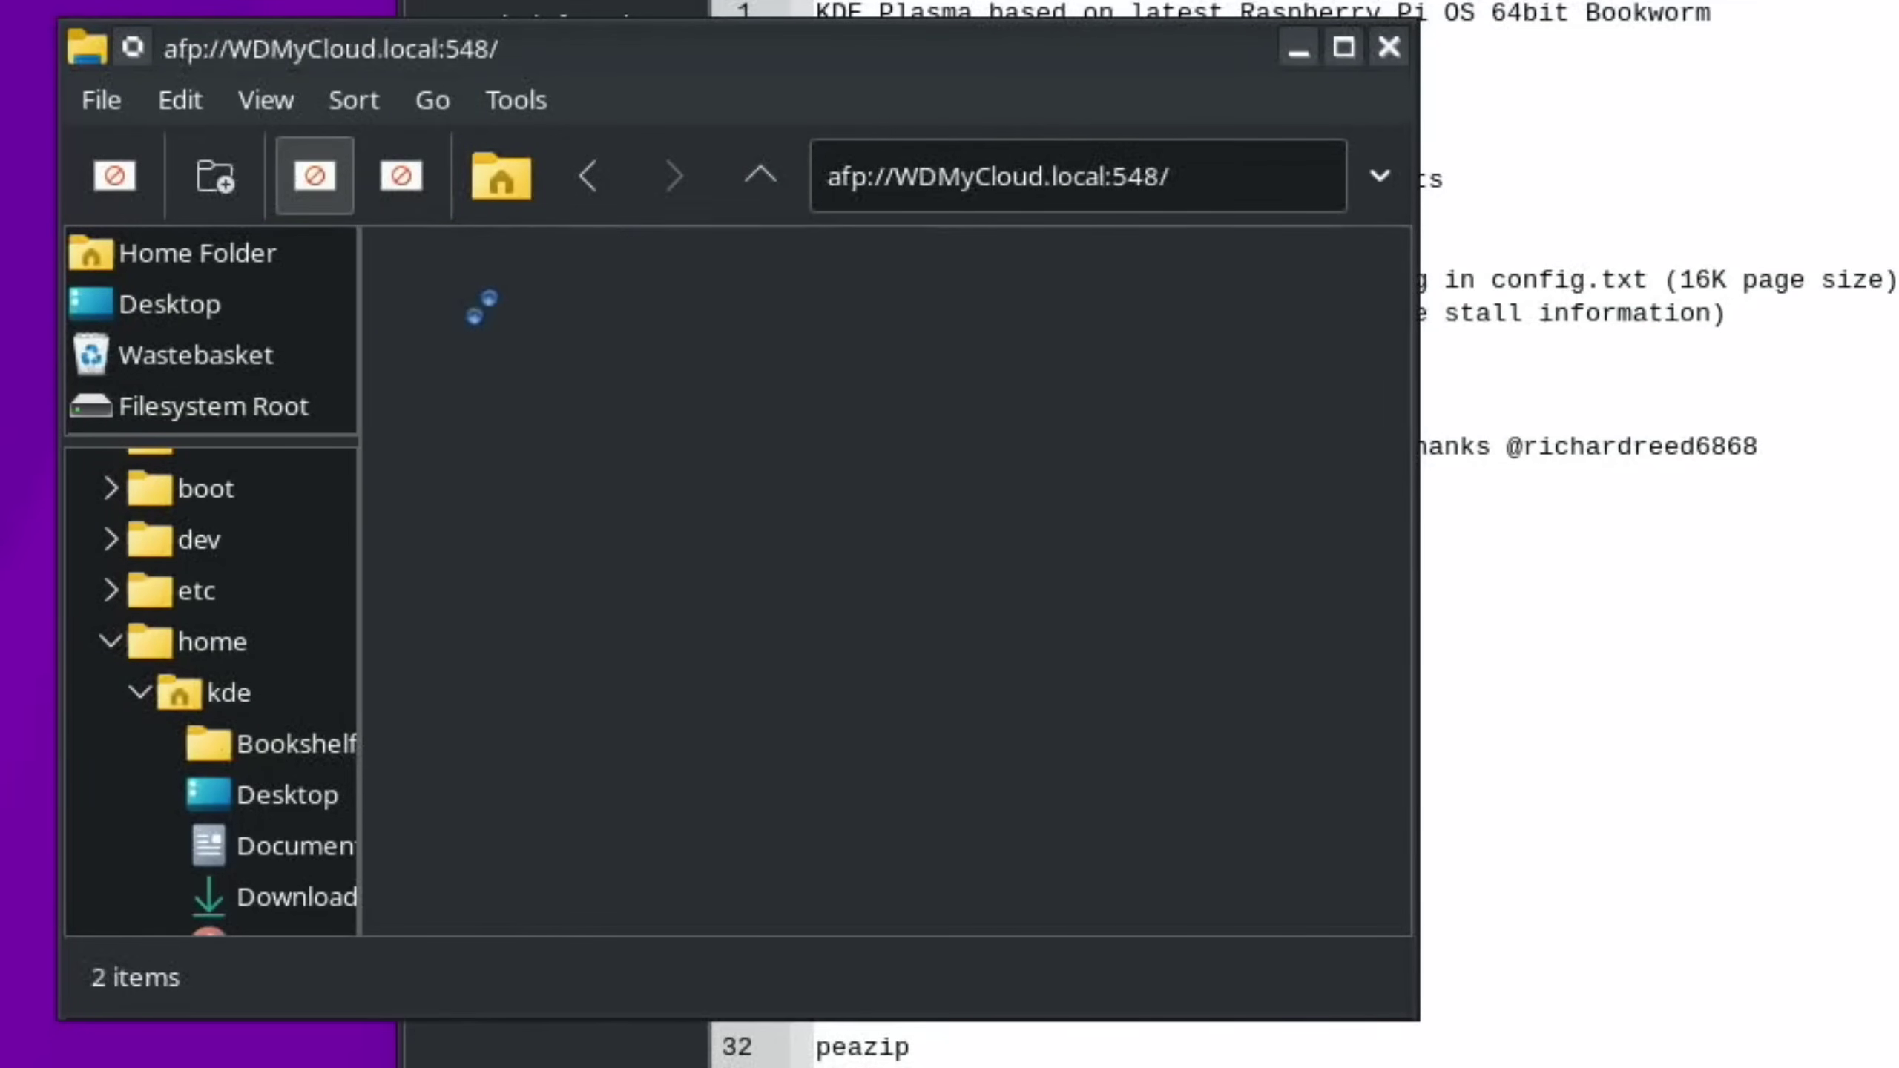
pyautogui.click(1573, 1065)
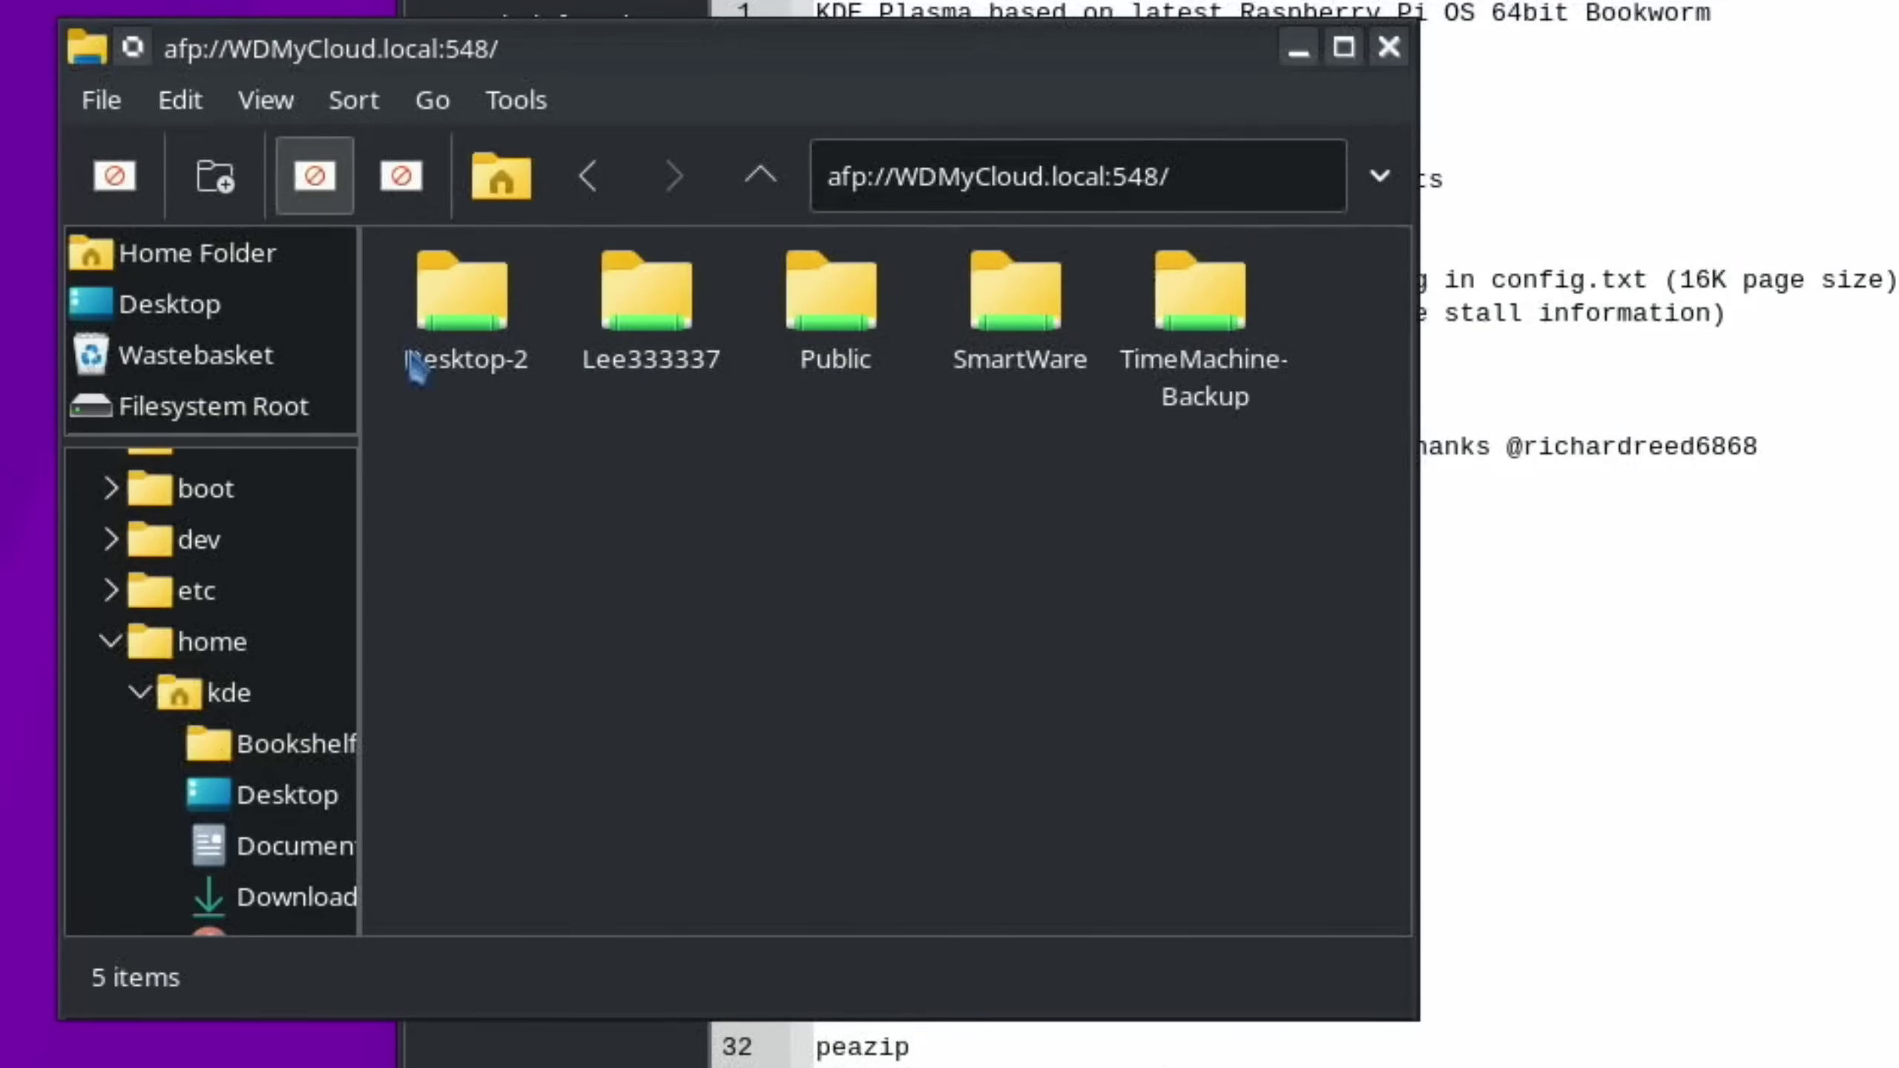
# Open the Desktop-2 share on WDMyCloud, connecting as Anonymous
pyautogui.click(490, 310)
pyautogui.doubleClick(486, 310)
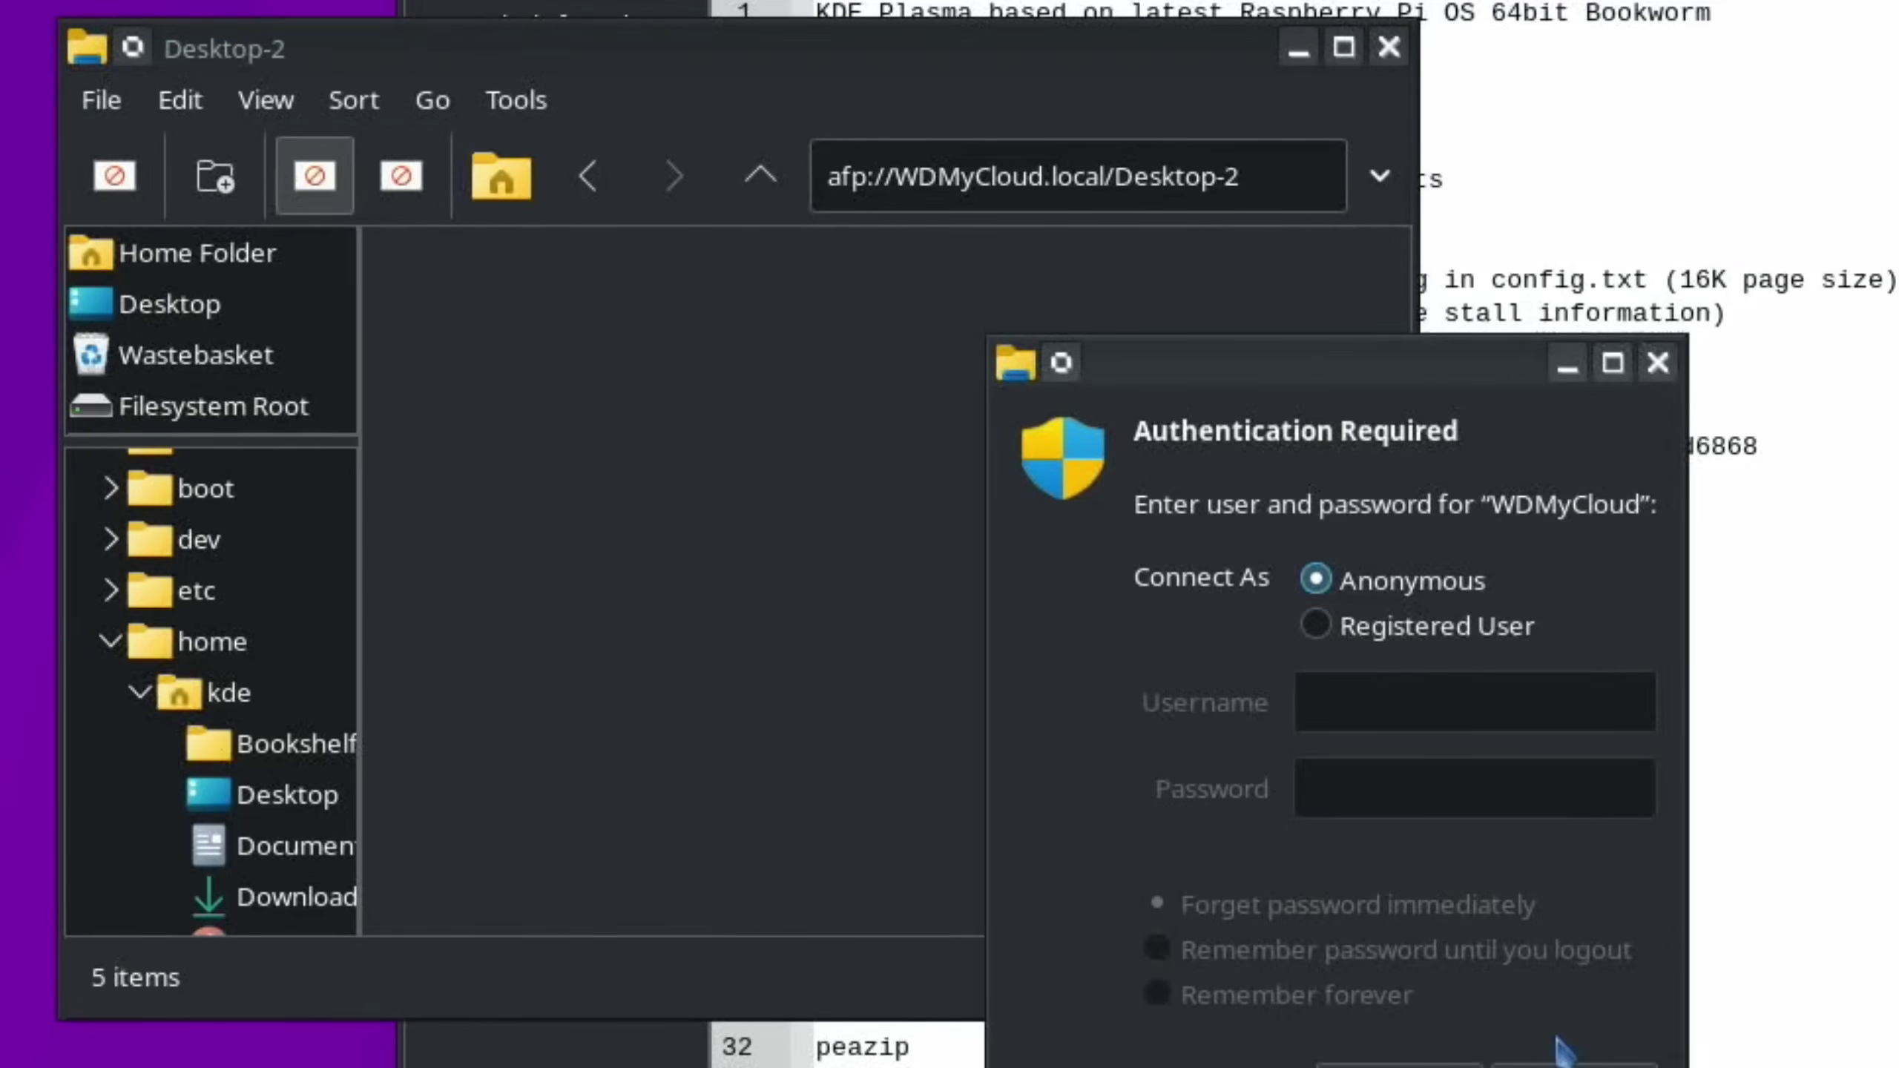
pyautogui.click(1567, 1059)
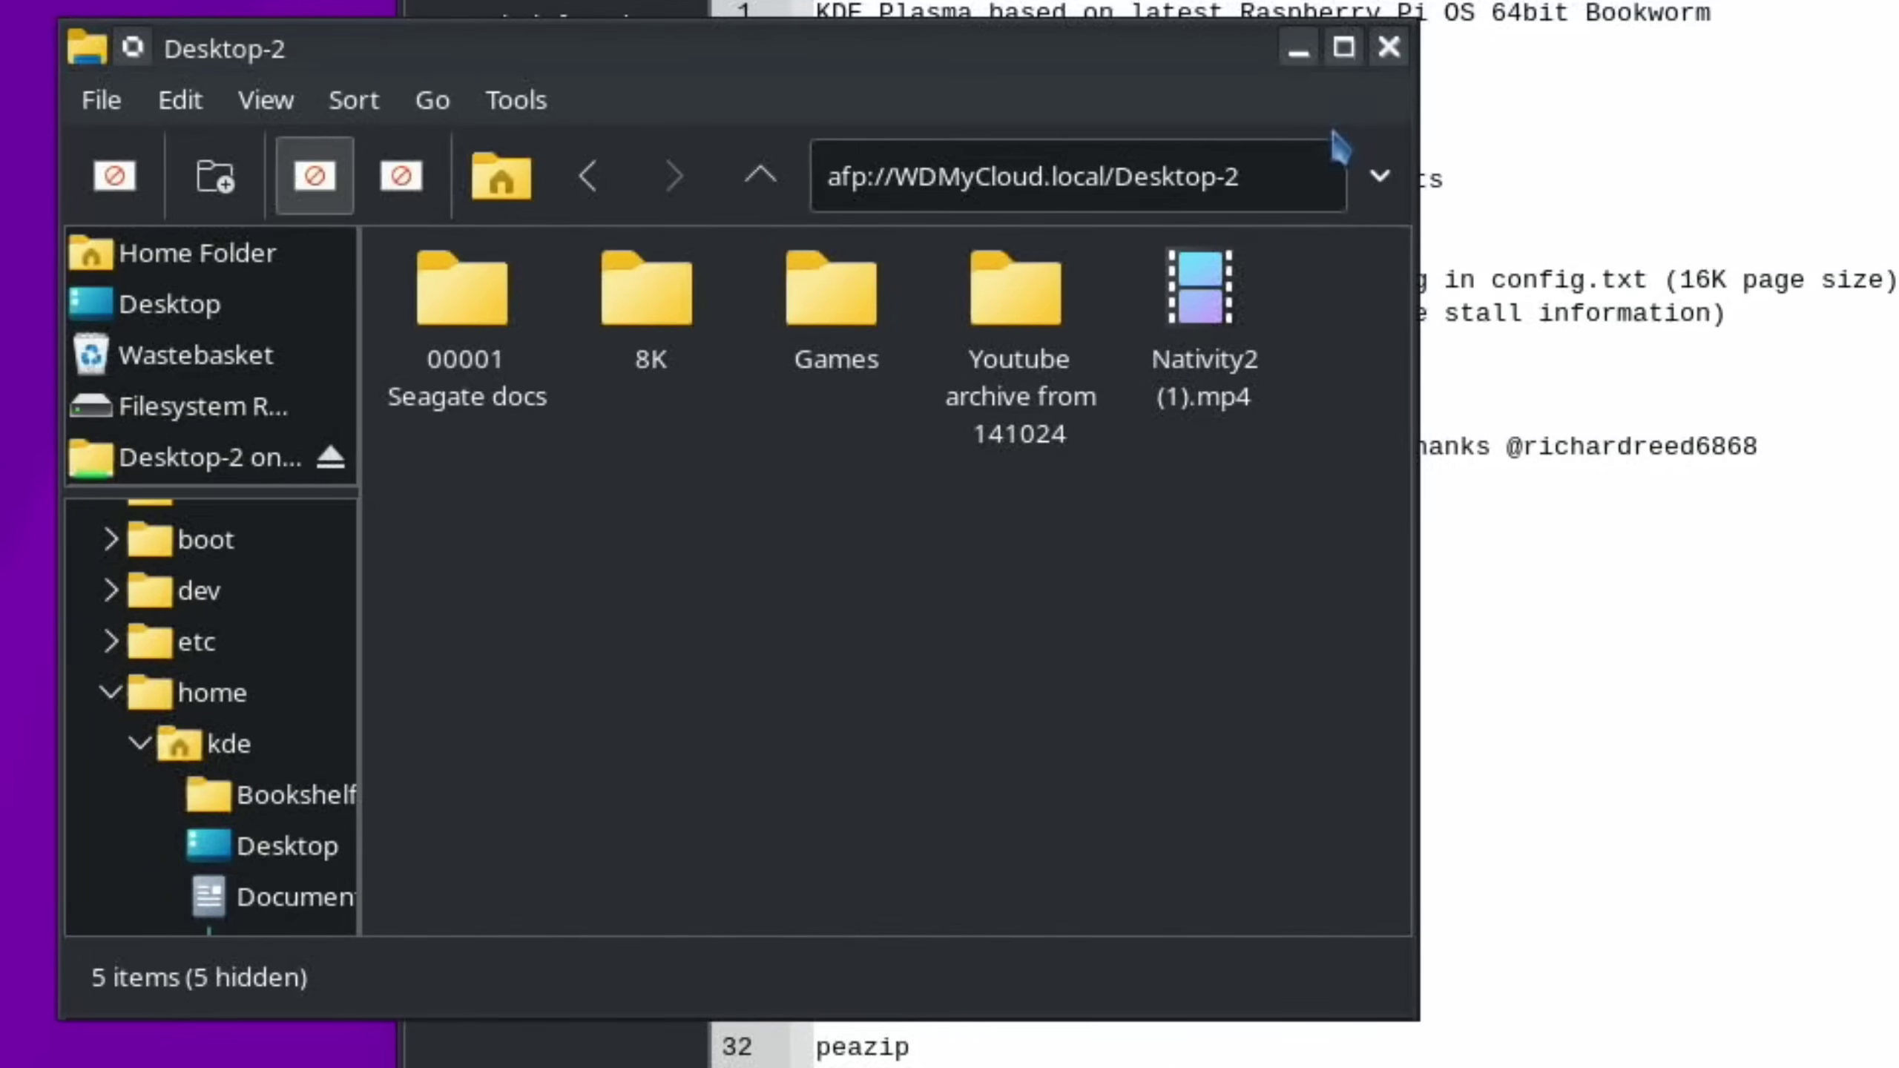
# Close the network share window and read through the change notes down to the terminal commands section
pyautogui.click(1387, 48)
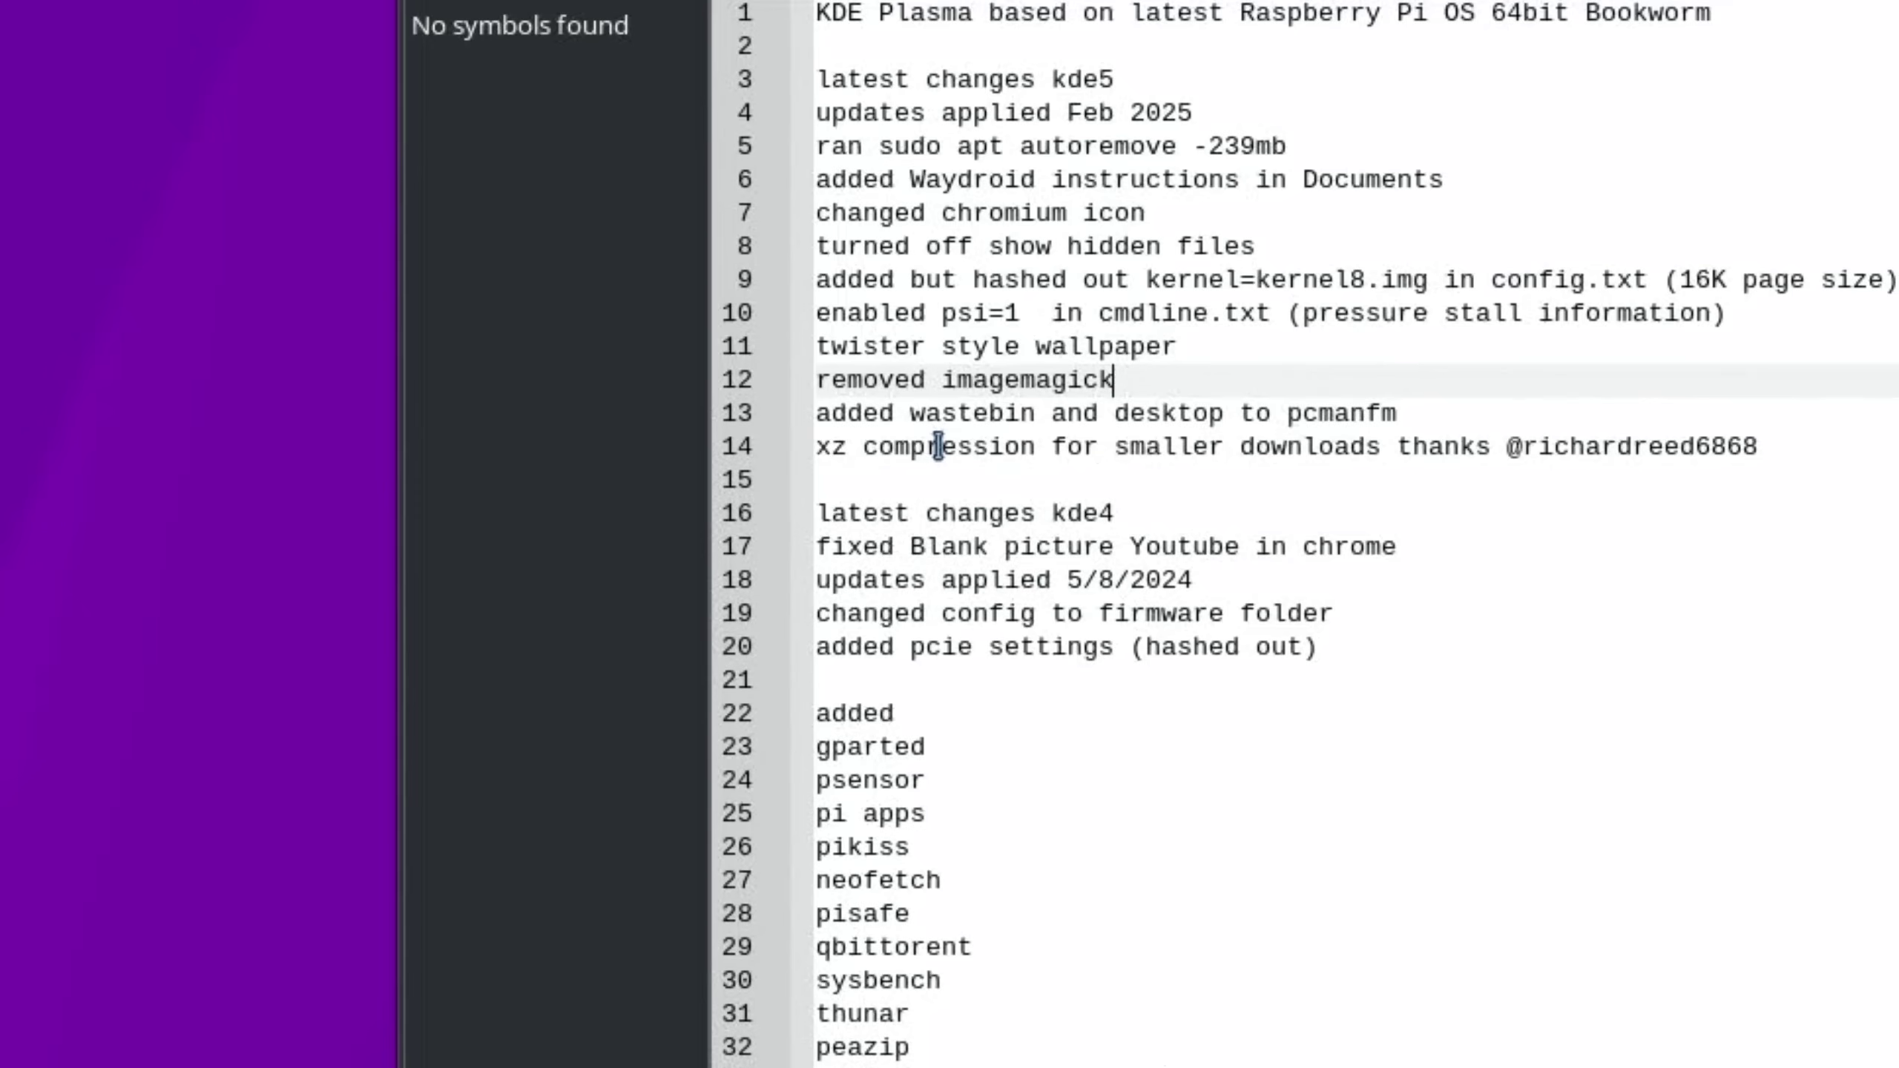
pyautogui.scroll(-4, 994, 721)
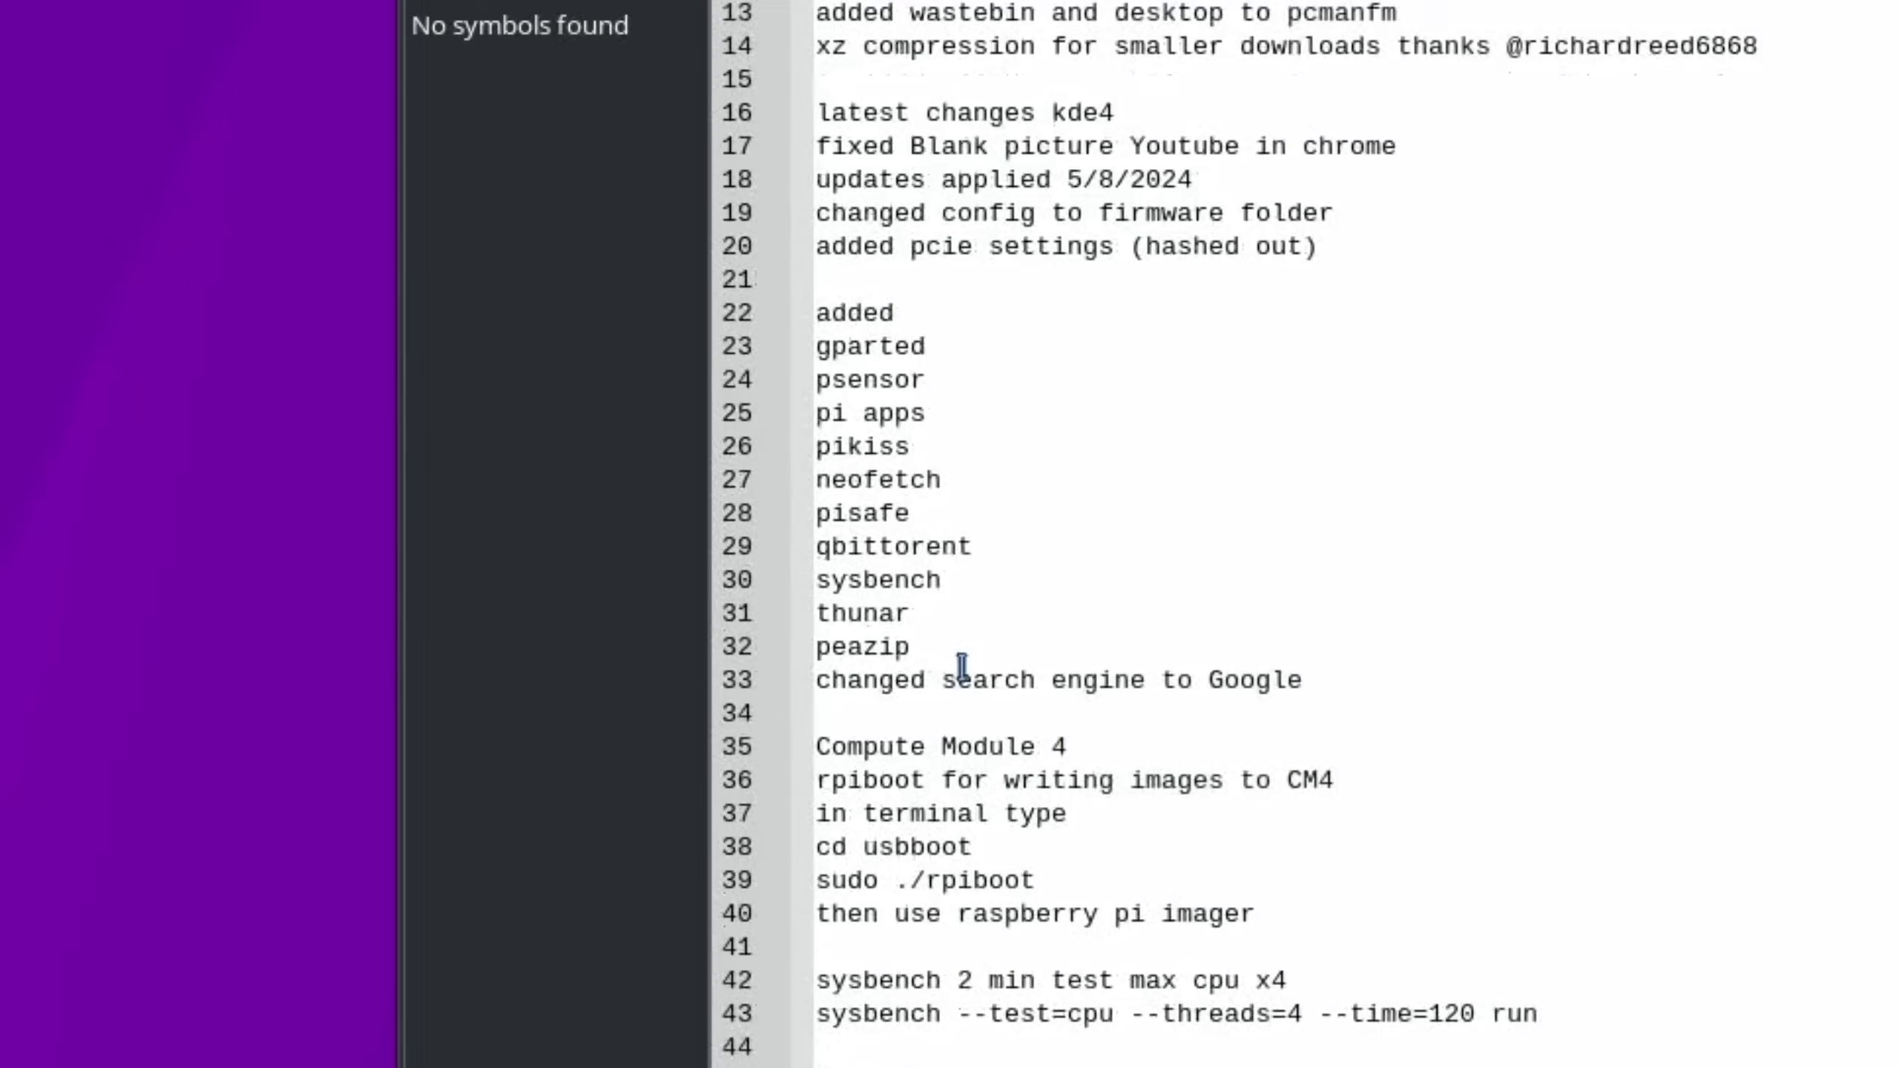
pyautogui.scroll(2, 962, 668)
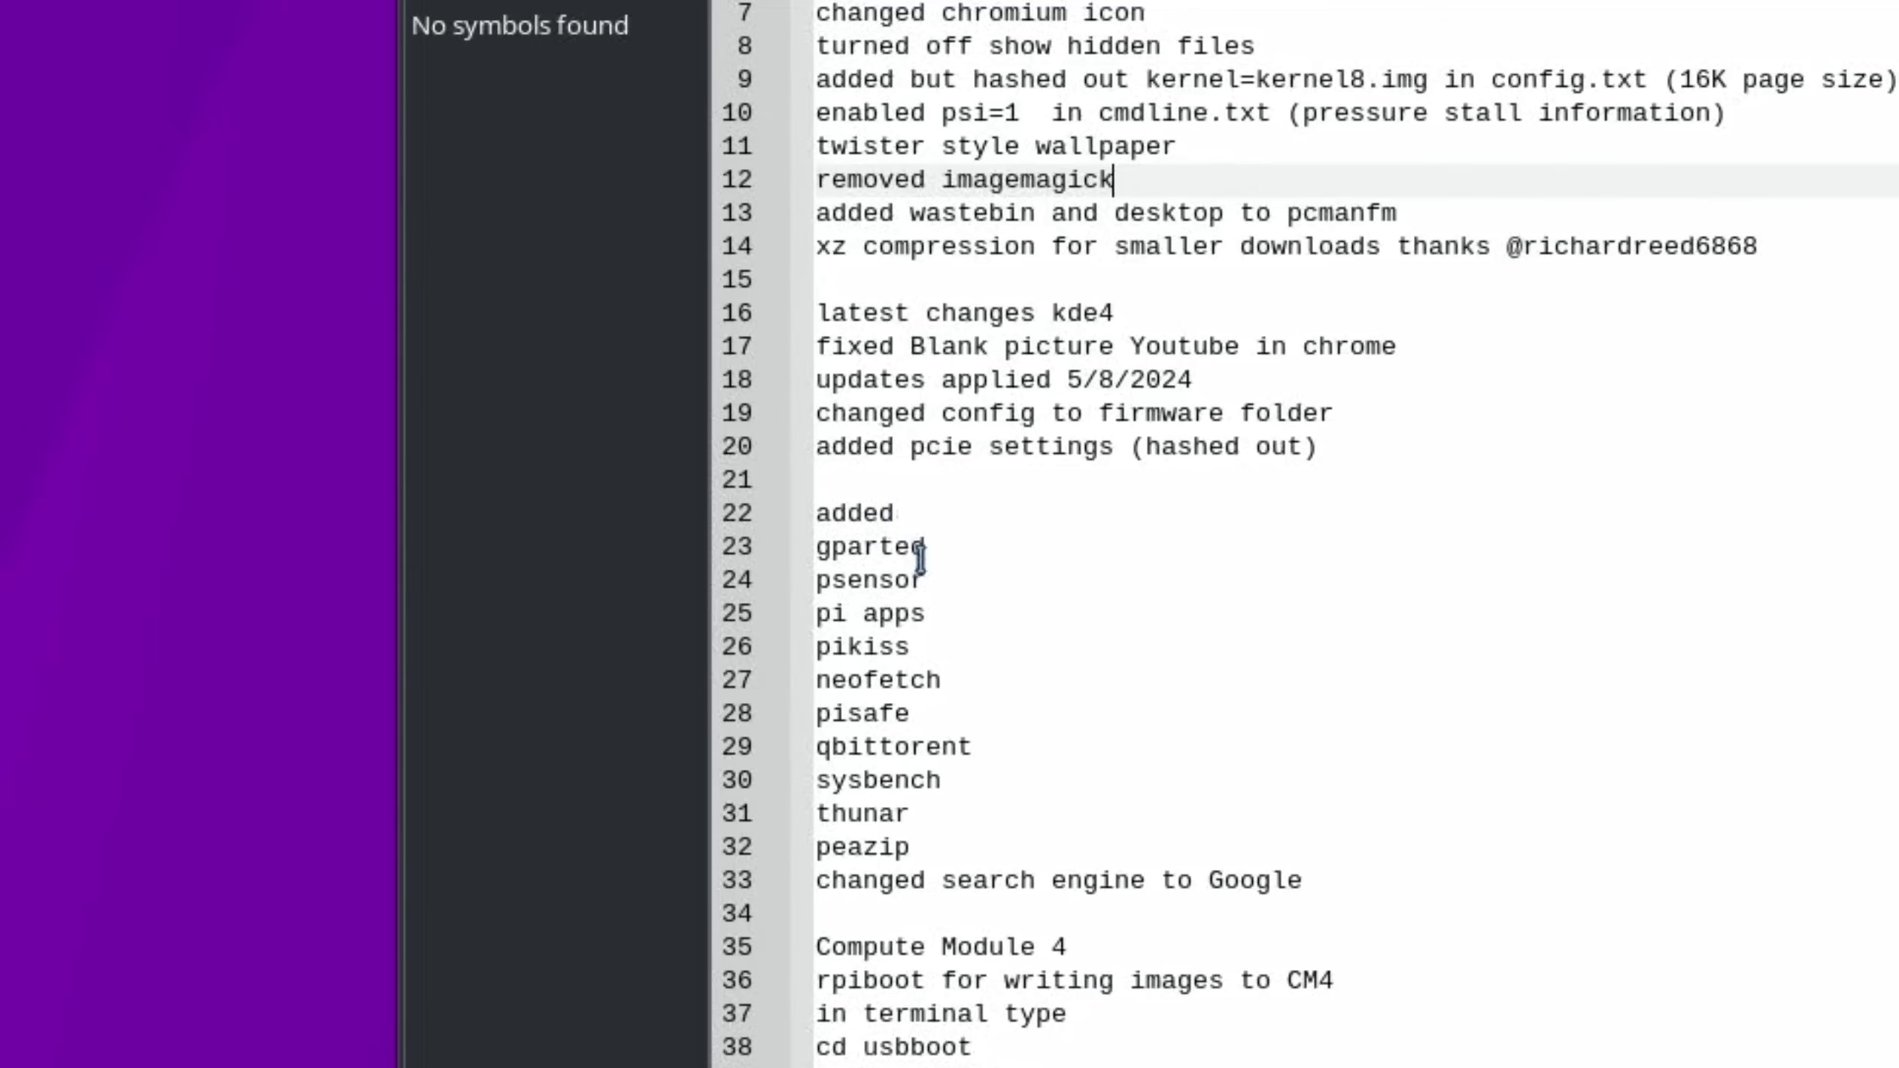
pyautogui.scroll(-4, 917, 836)
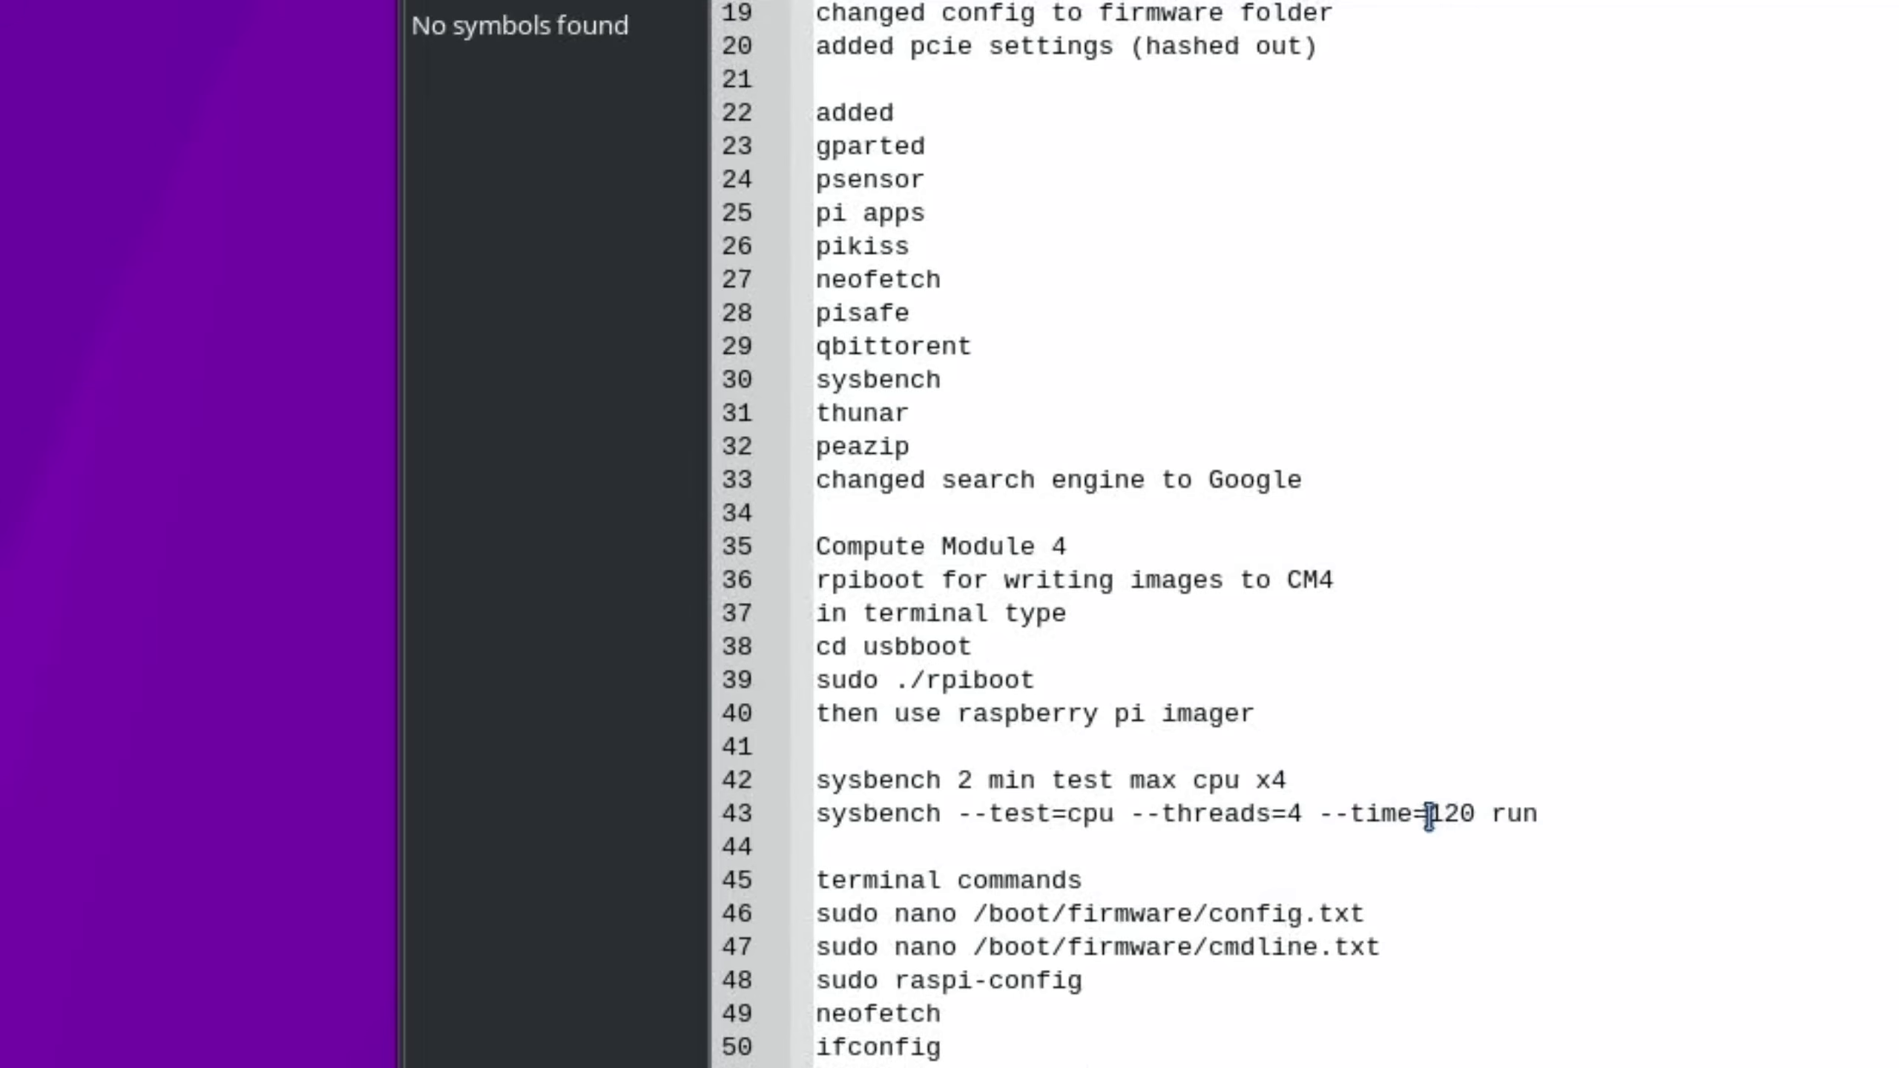
pyautogui.scroll(-1, 985, 804)
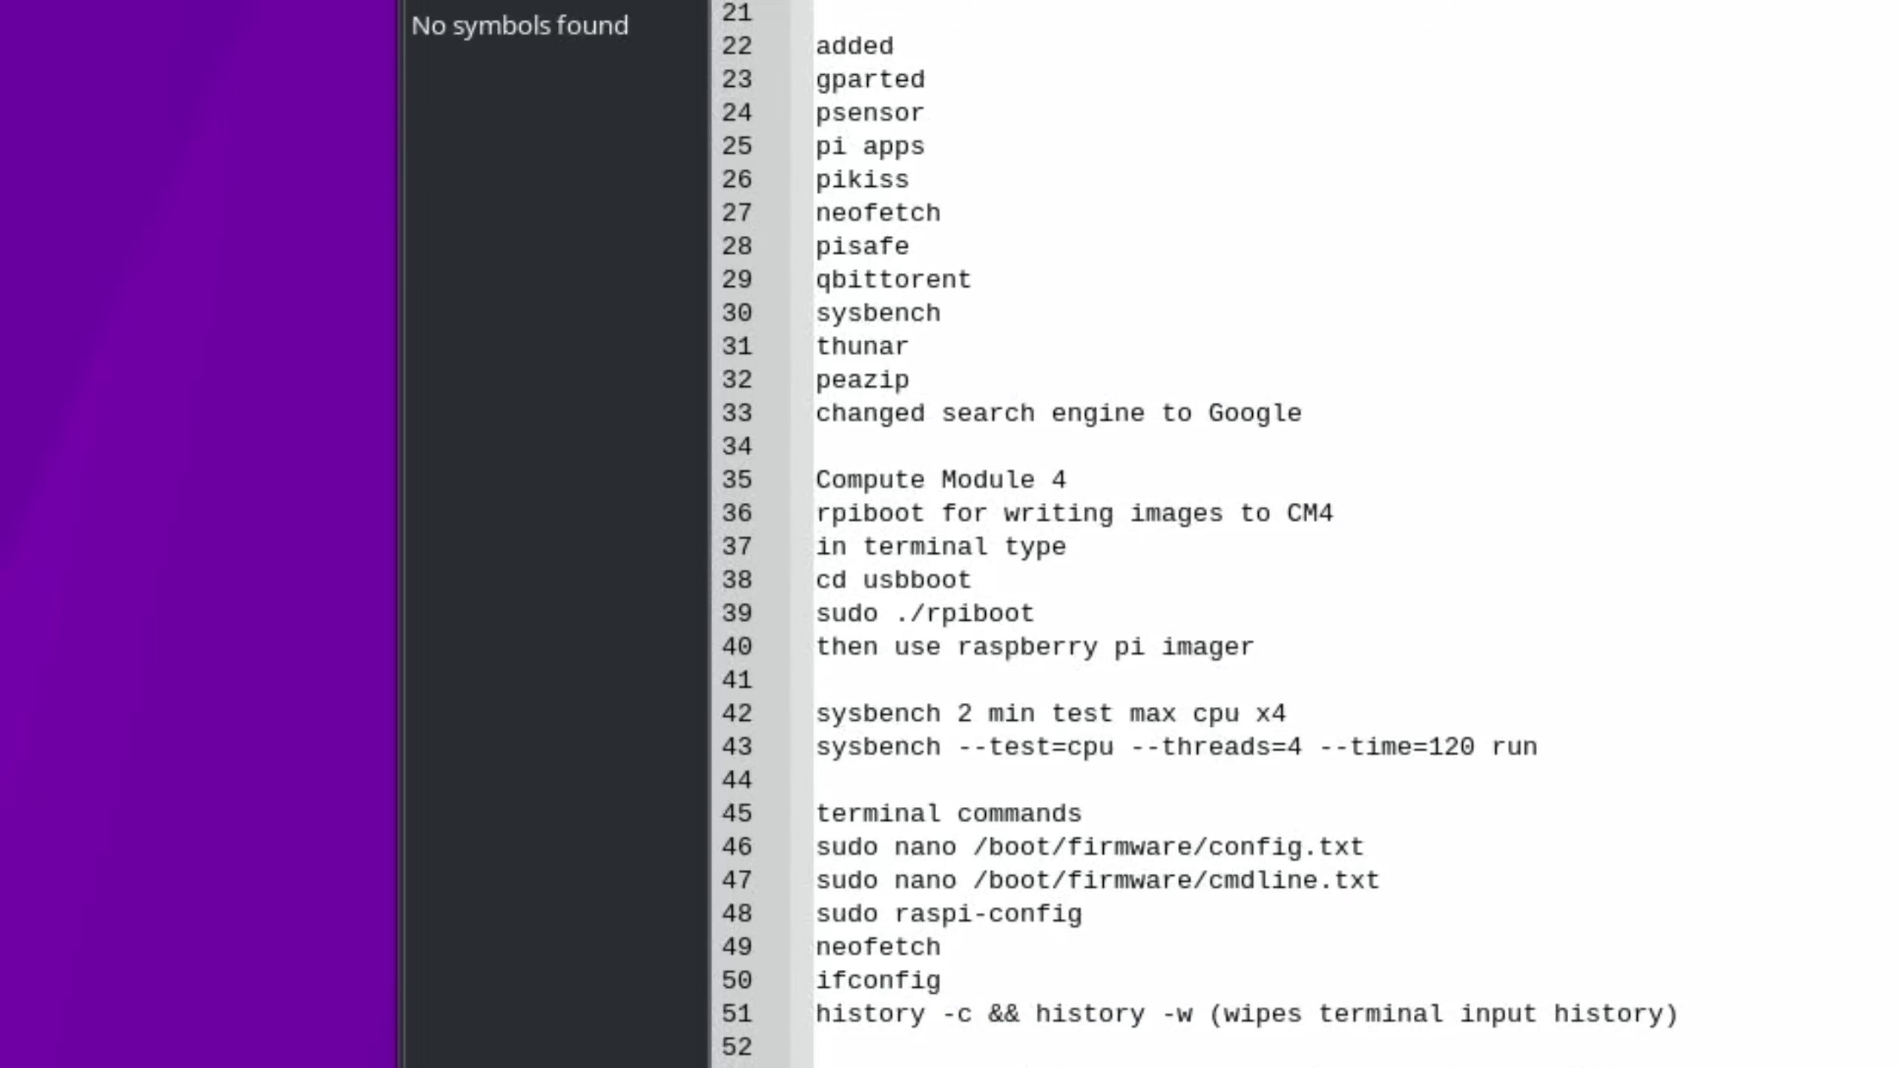
# Check the command history in a new terminal by recalling sudo nano /boot/firmware/cmdline.txt, and close the terminal without running it
pyautogui.hotkey('ctrl', 'alt', 't')
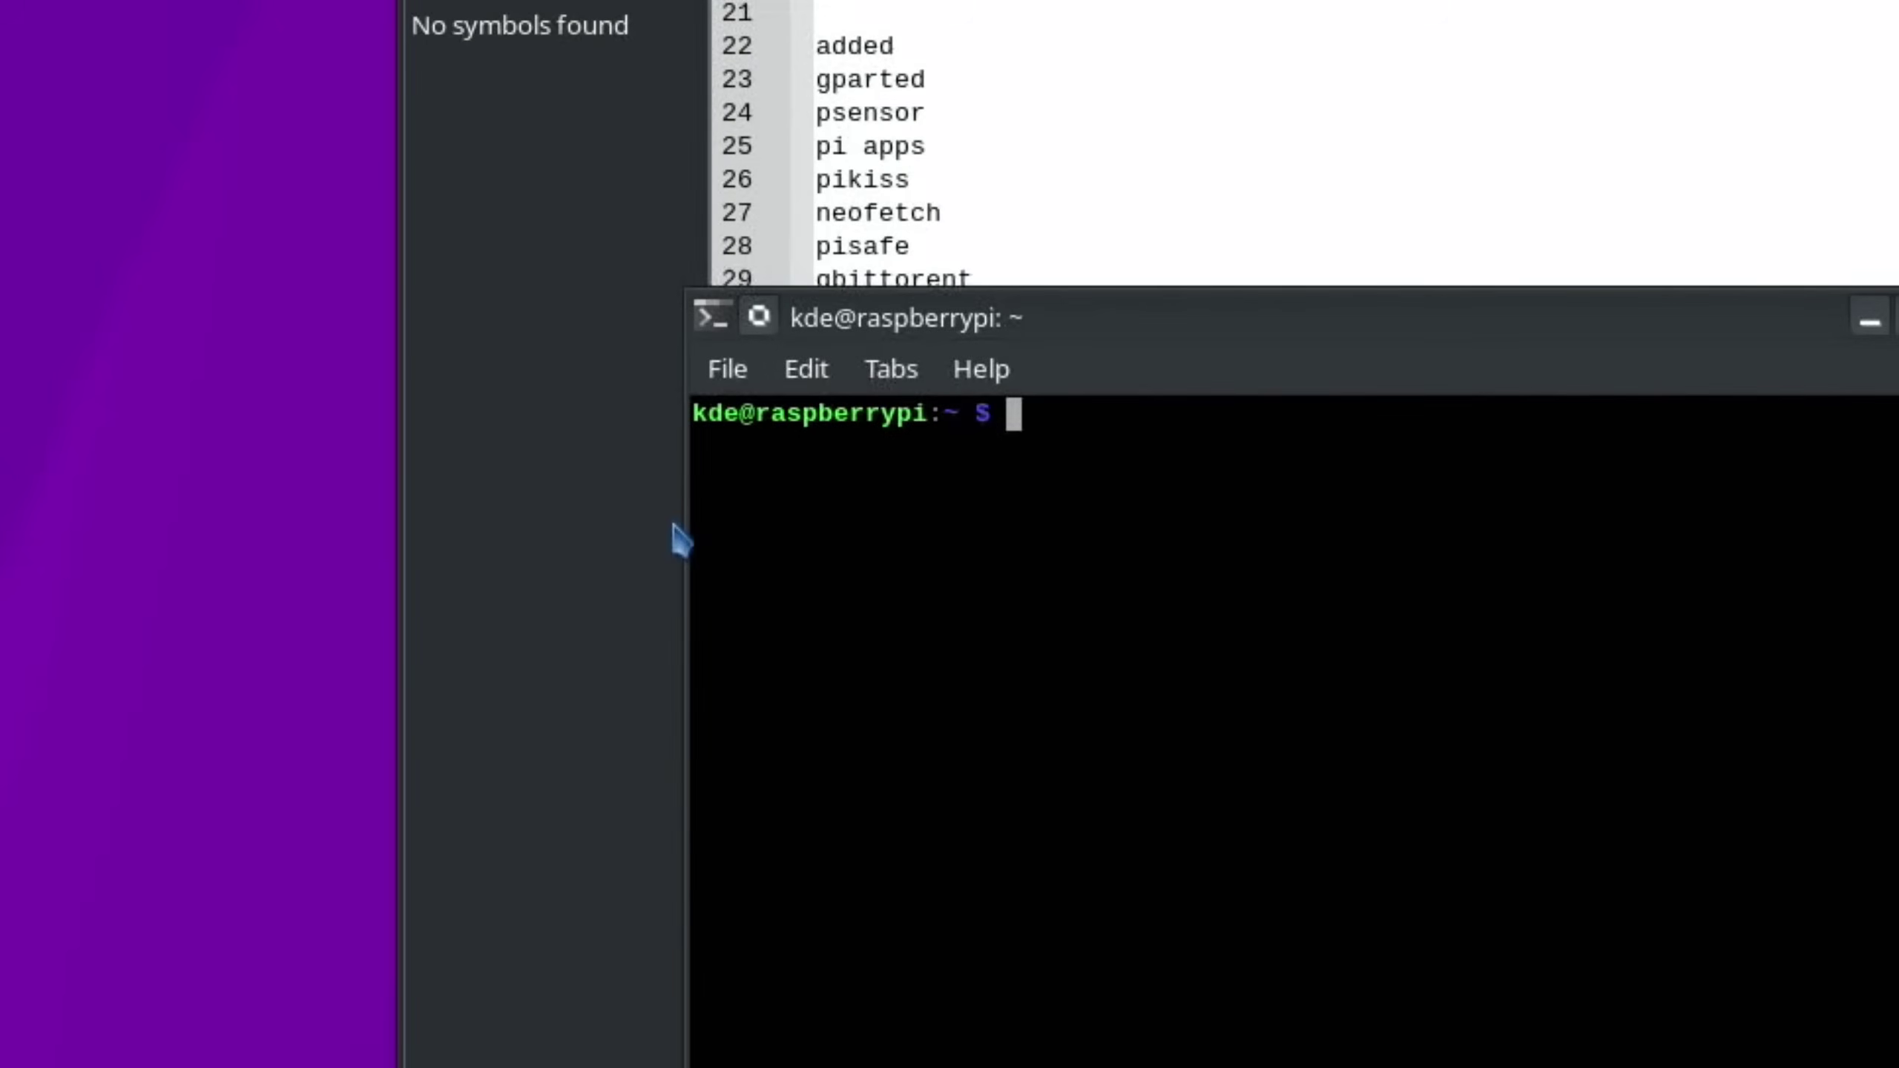
pyautogui.write('sudo nano /boot/firmware/cmdline.txt')
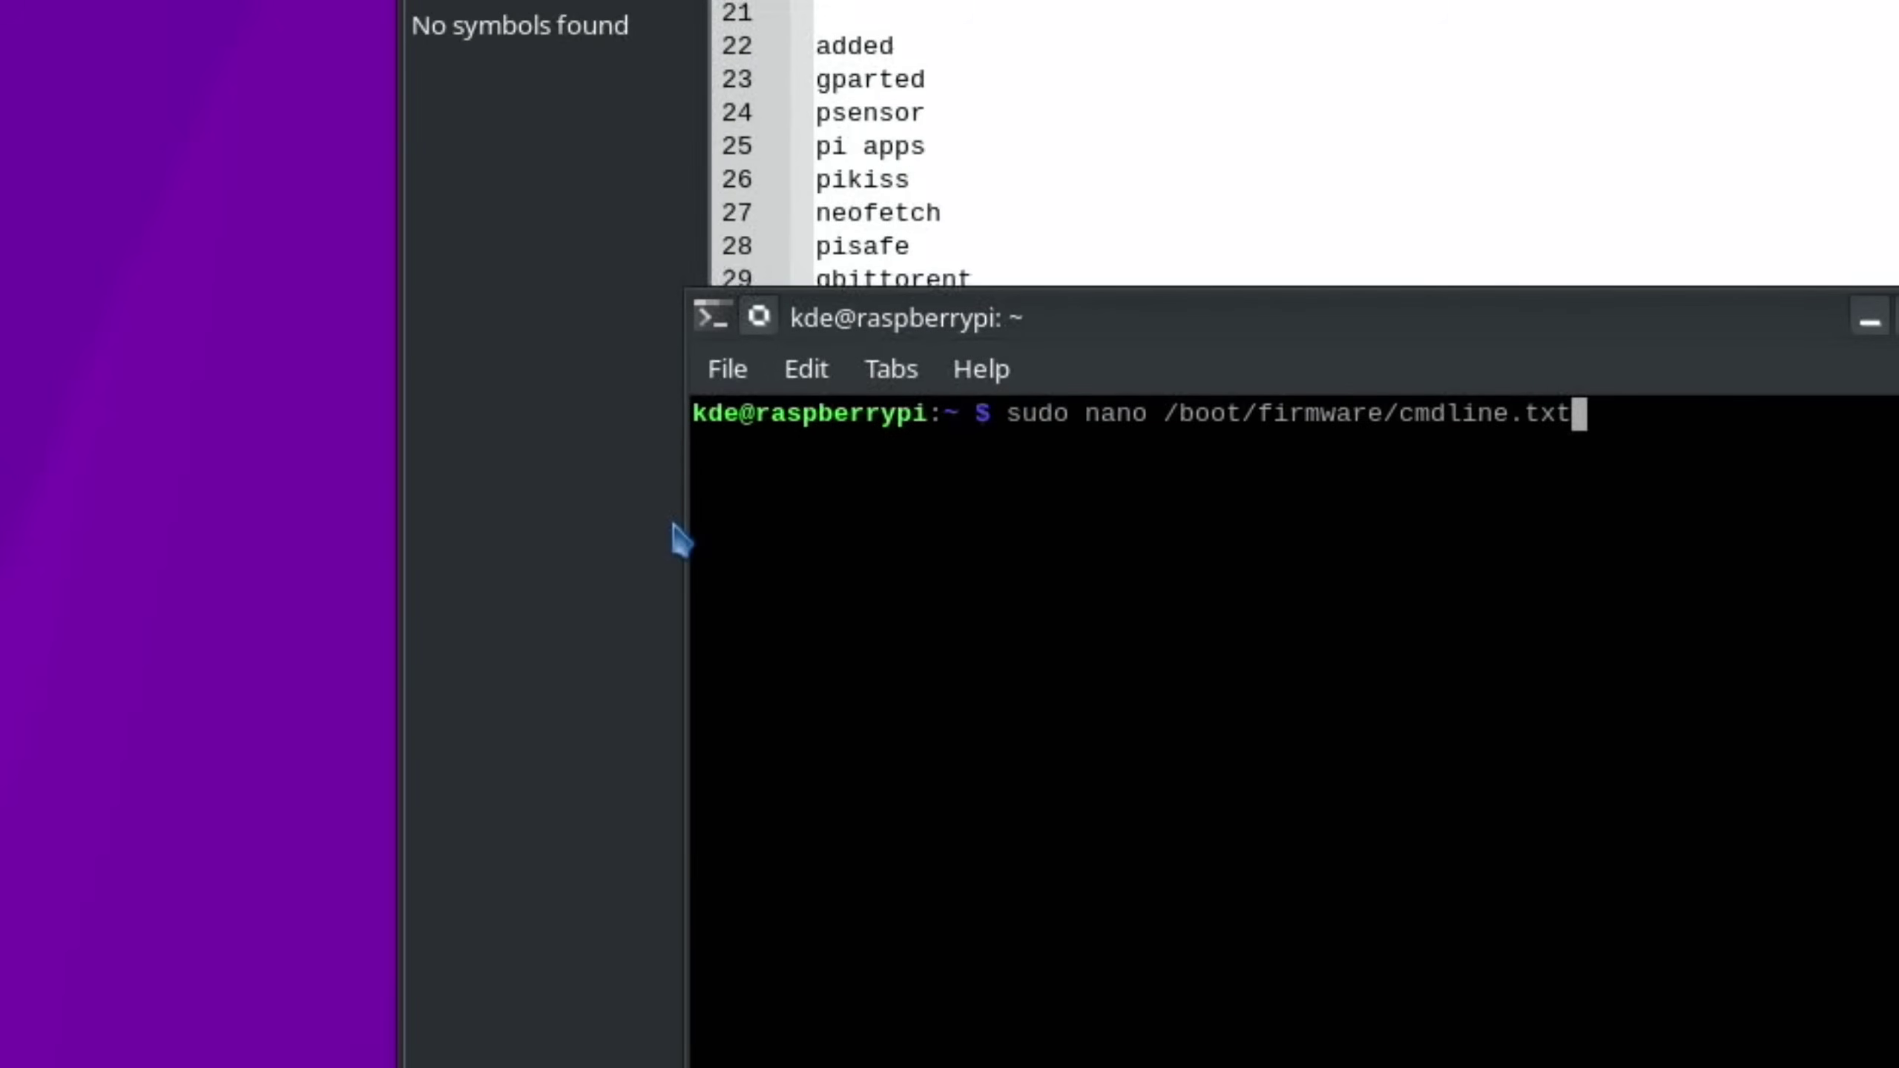
pyautogui.press('Up')
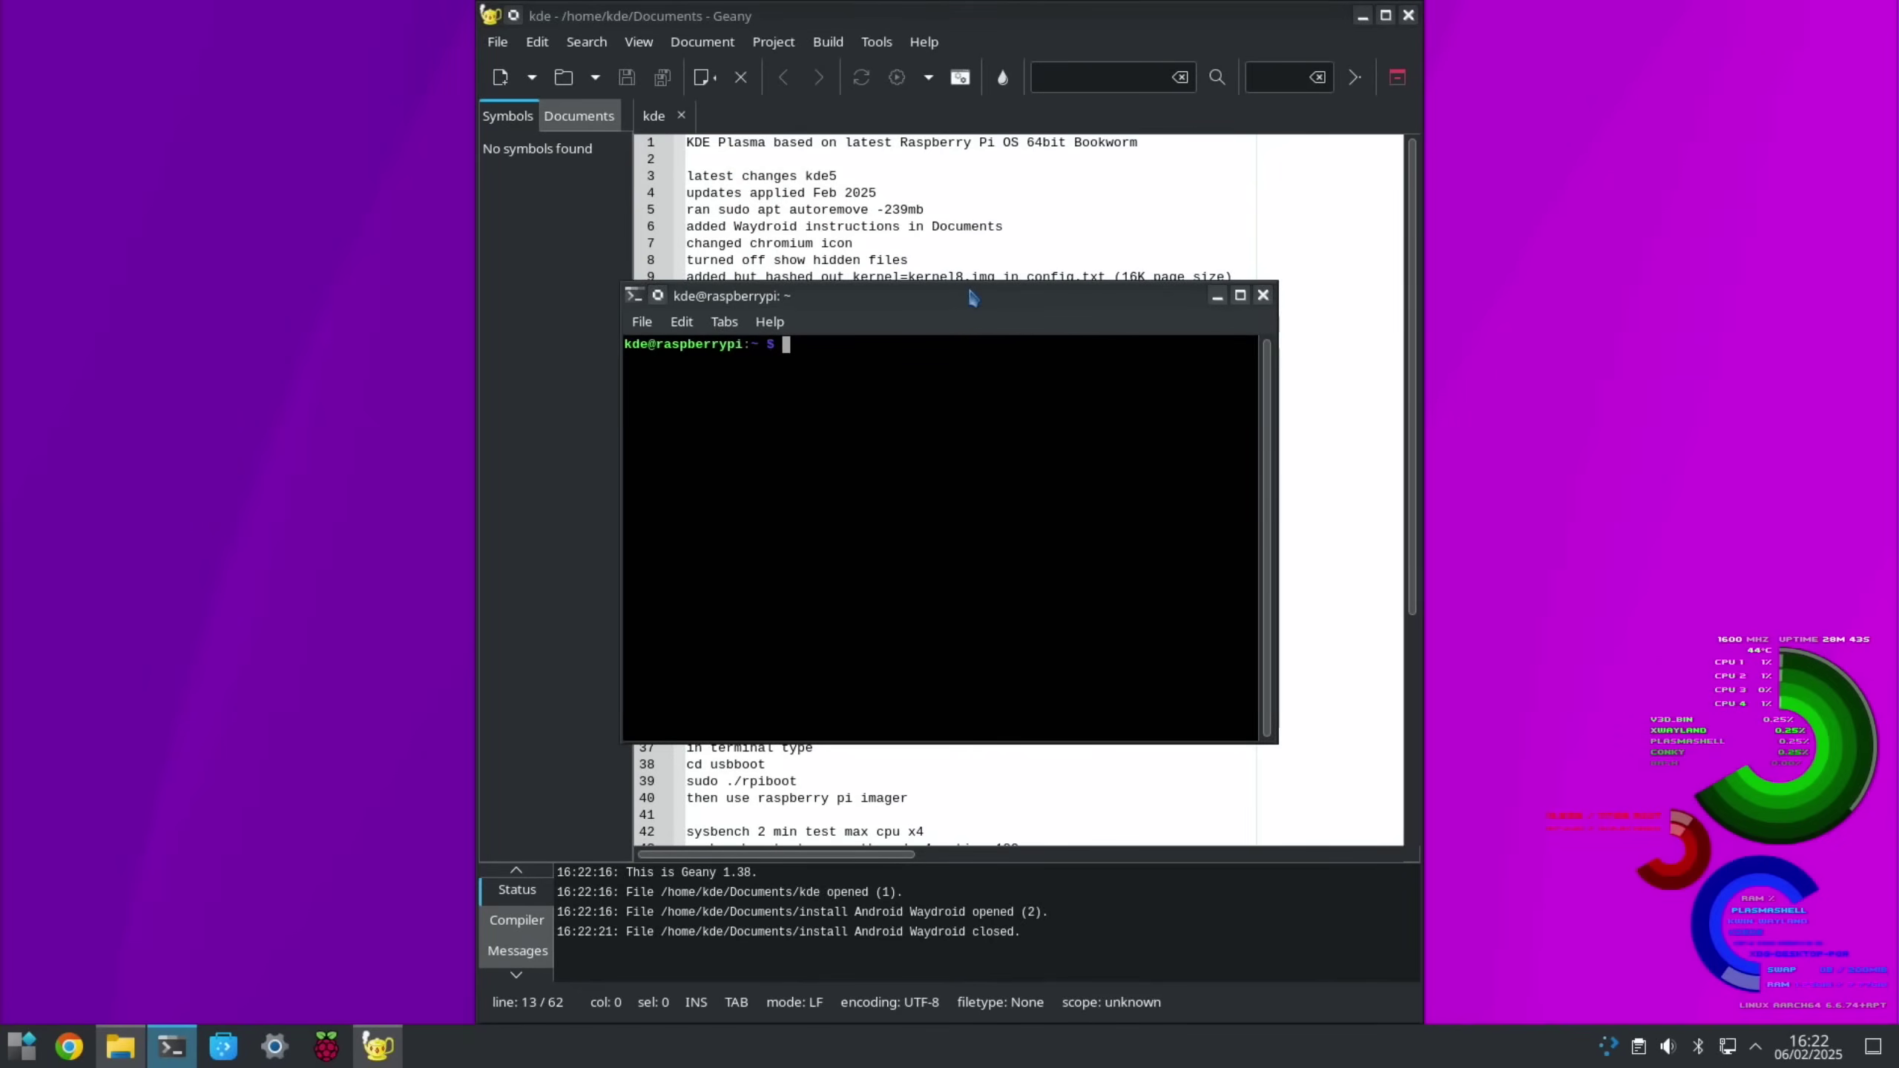
pyautogui.click(1262, 295)
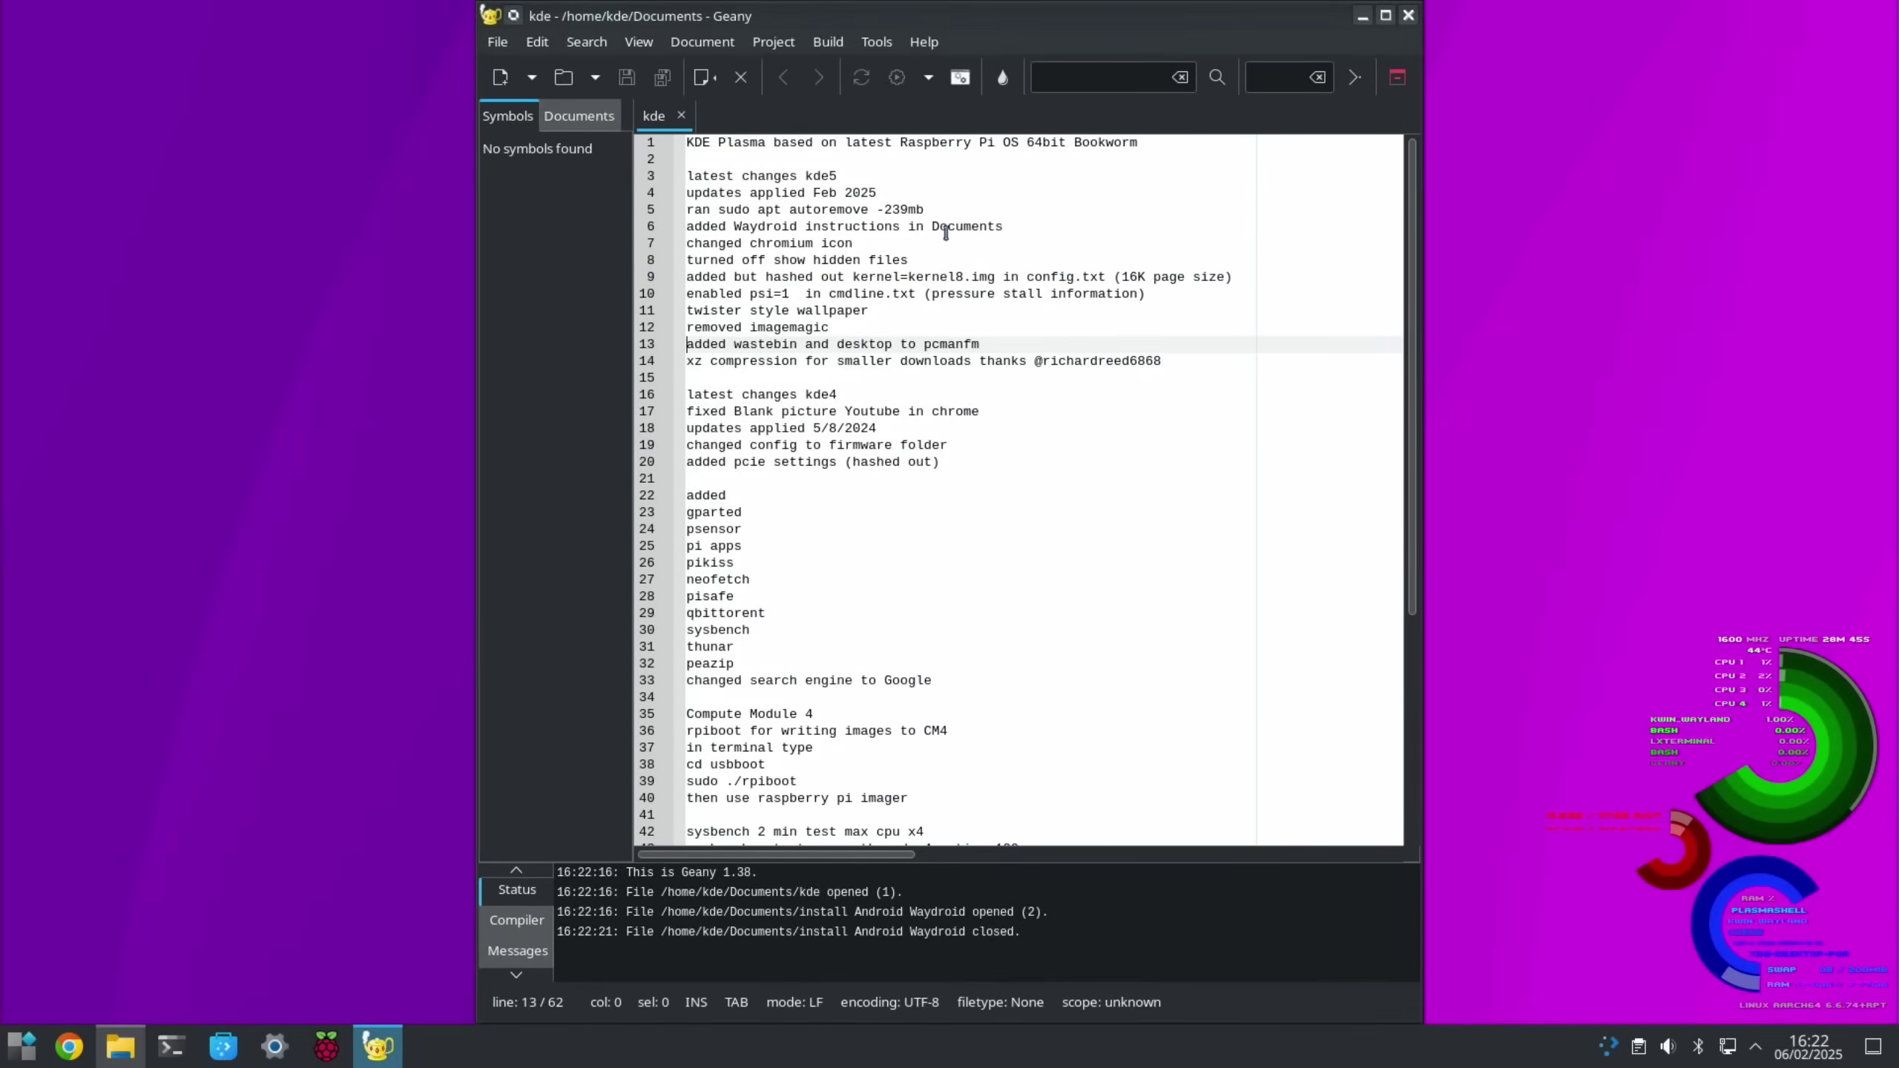
# Open the install Android Waydroid notes from the Documents folder and launch Waydroid from the application launcher
pyautogui.click(1362, 16)
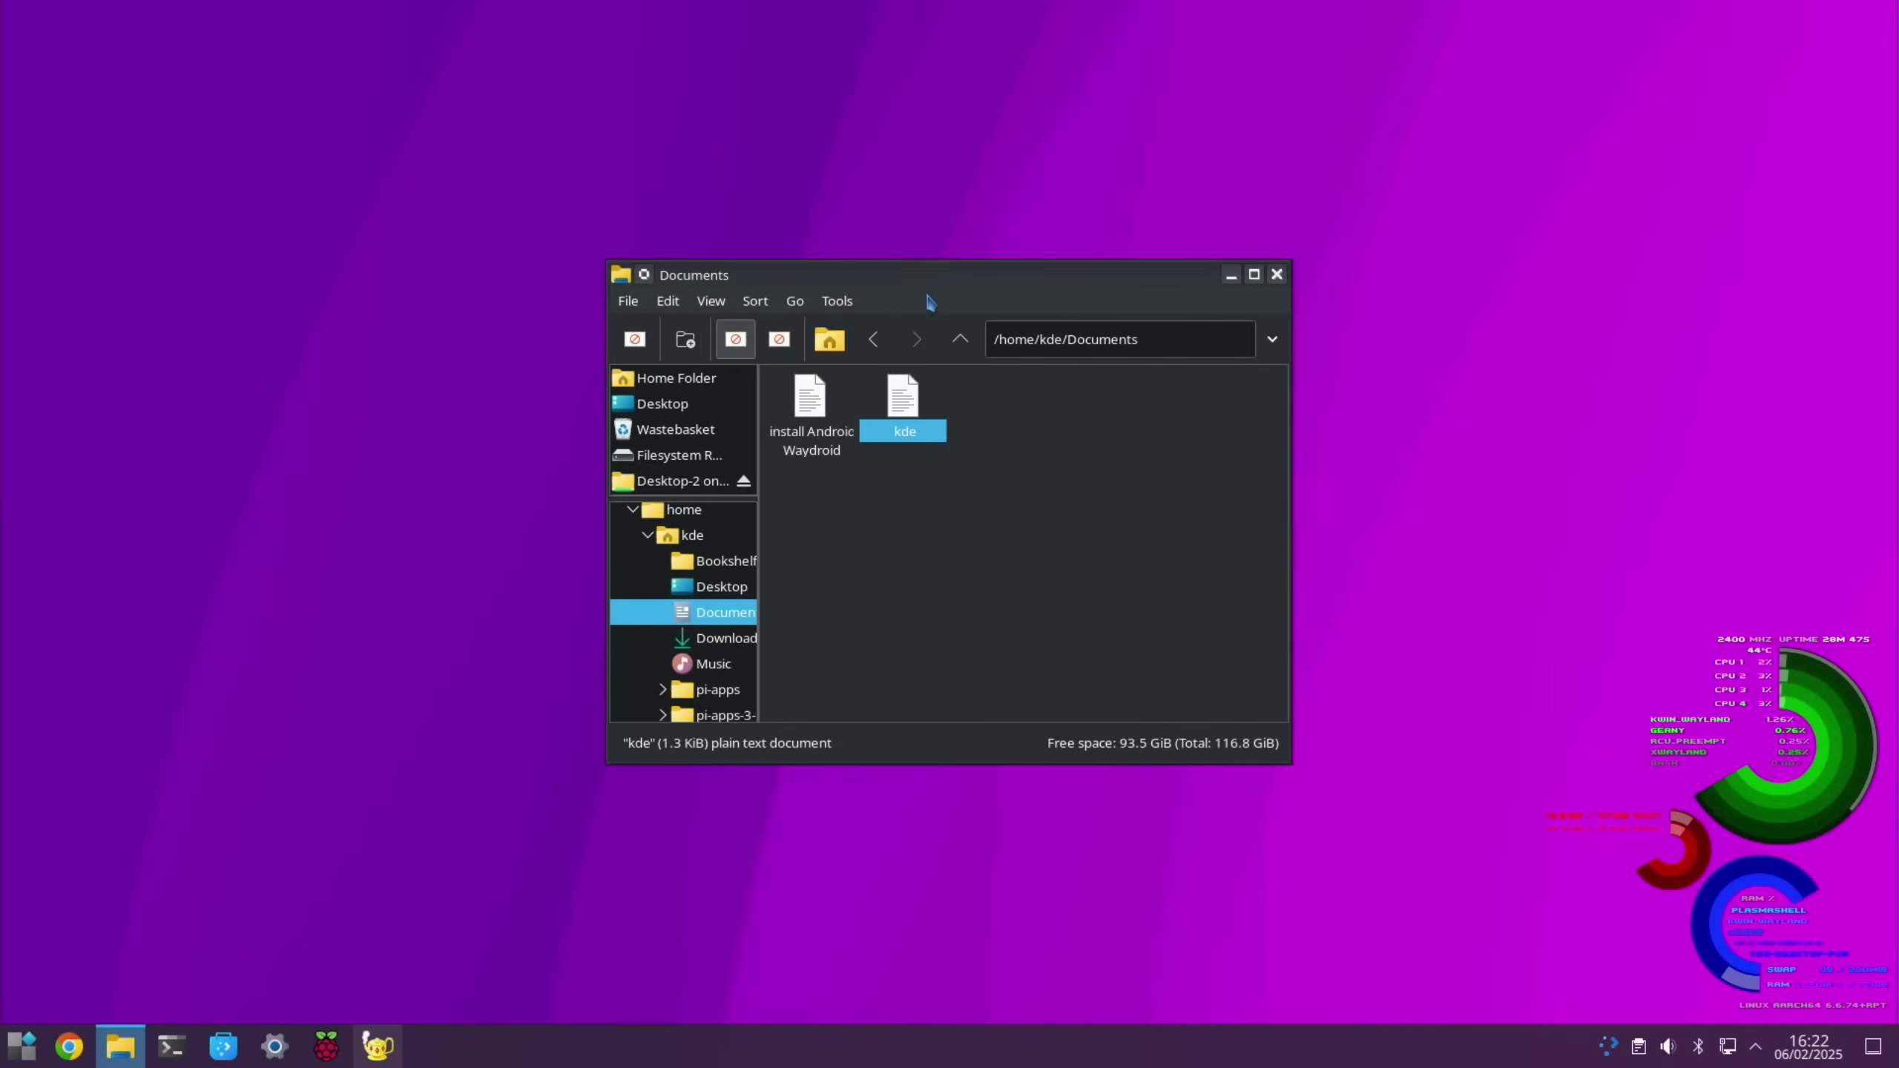
pyautogui.doubleClick(813, 400)
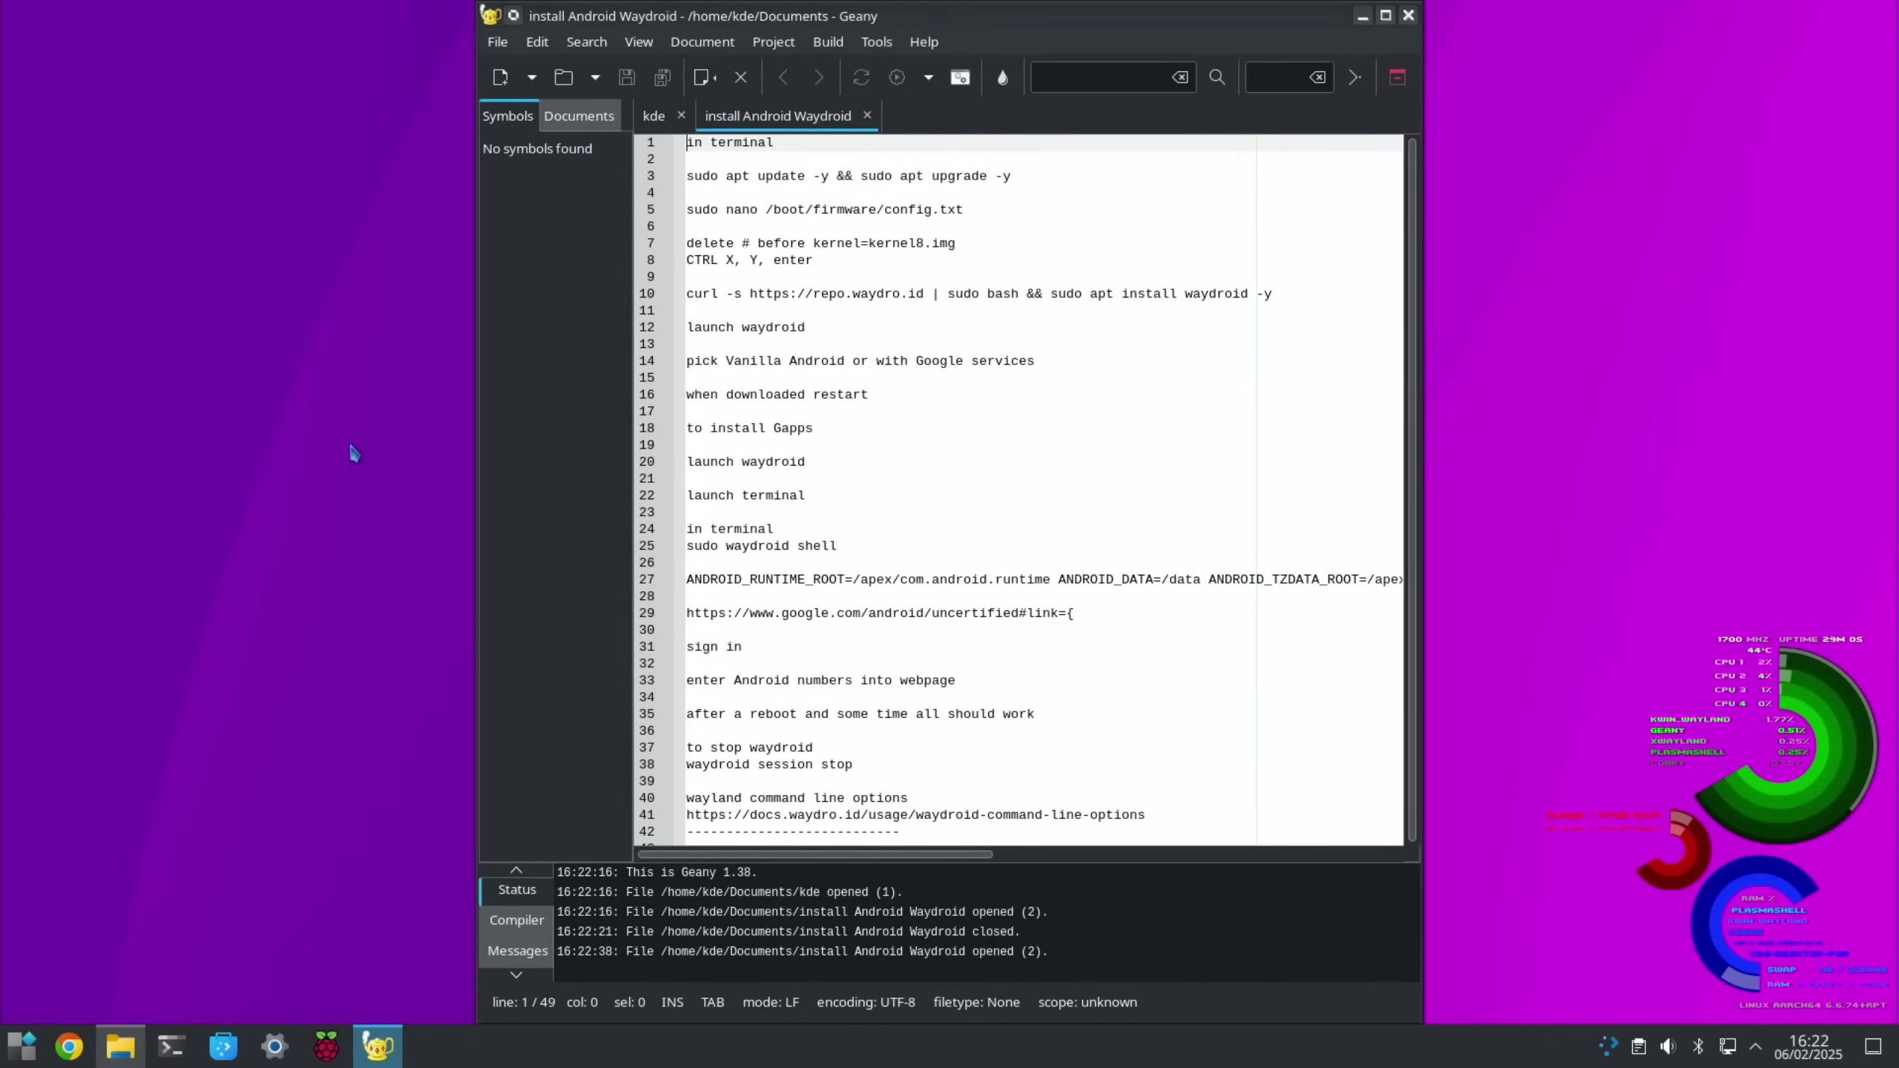
pyautogui.press('super')
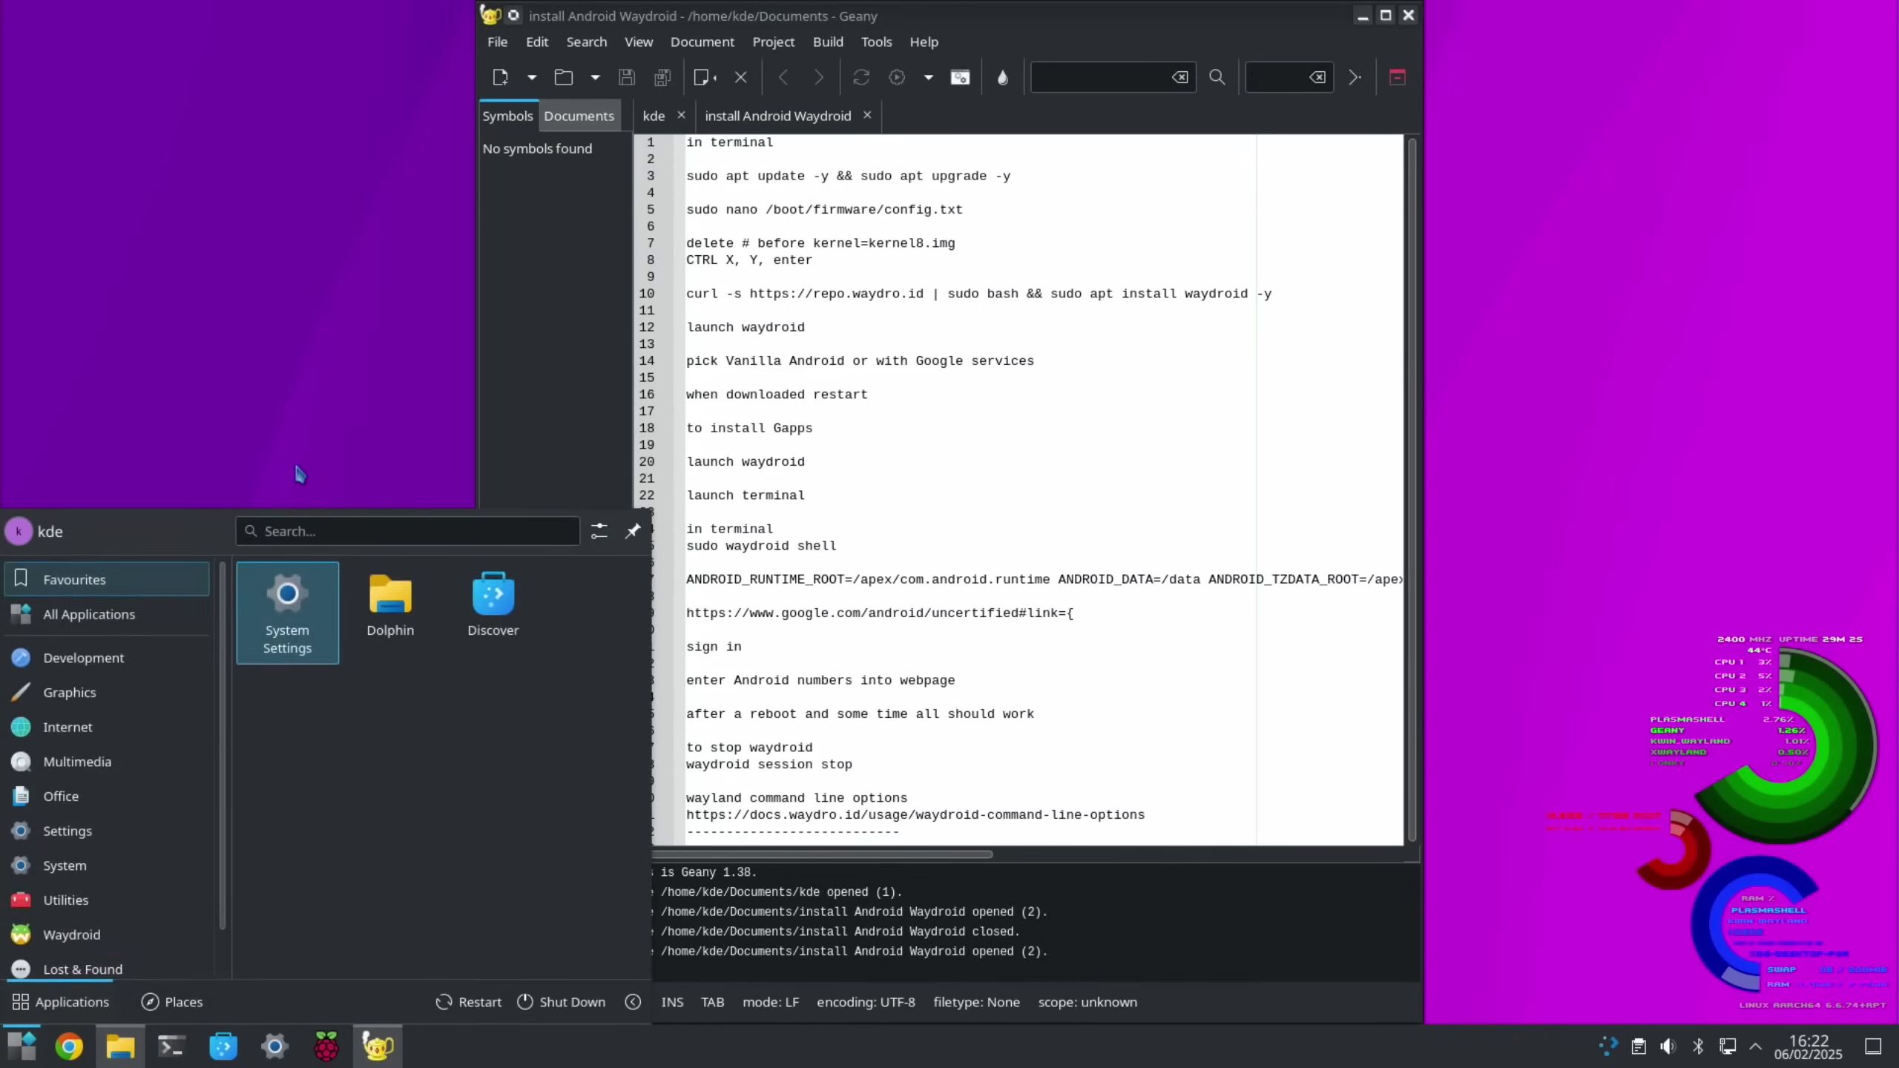
pyautogui.write('wayd')
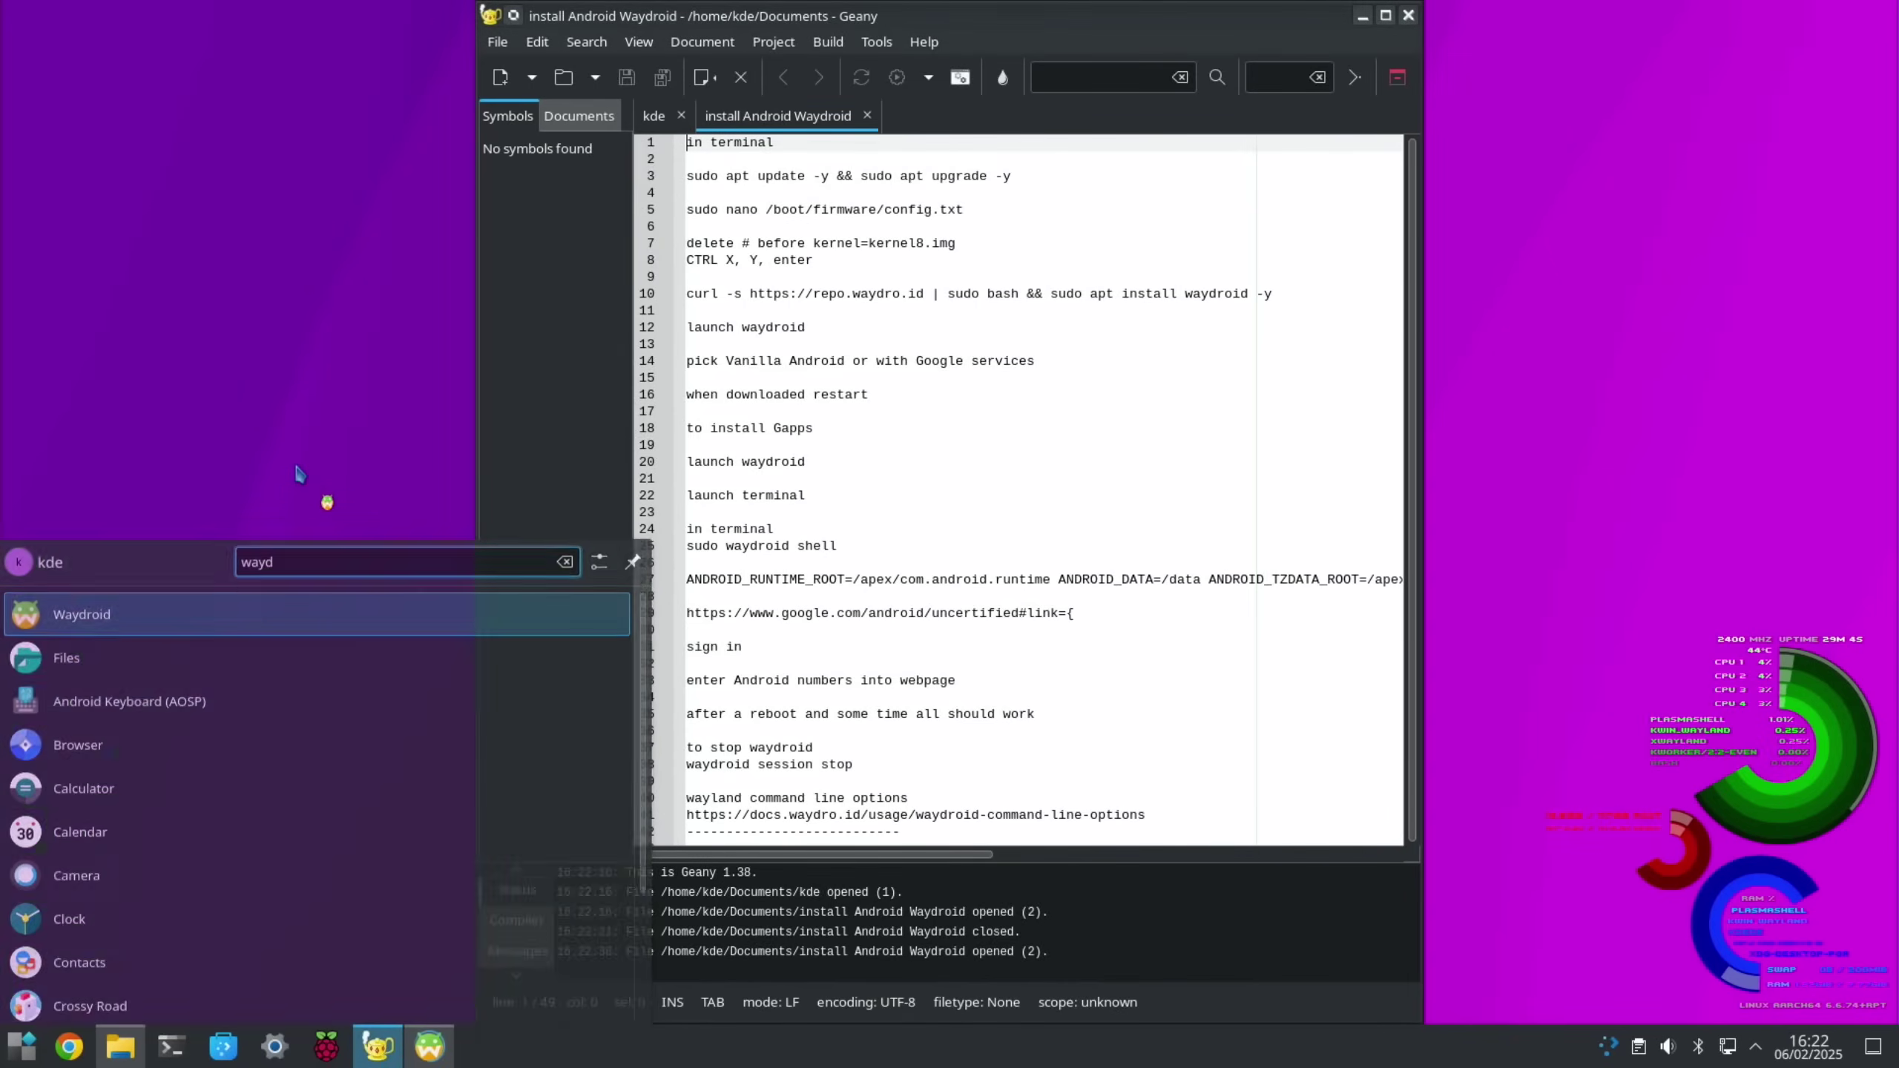
pyautogui.press('Return')
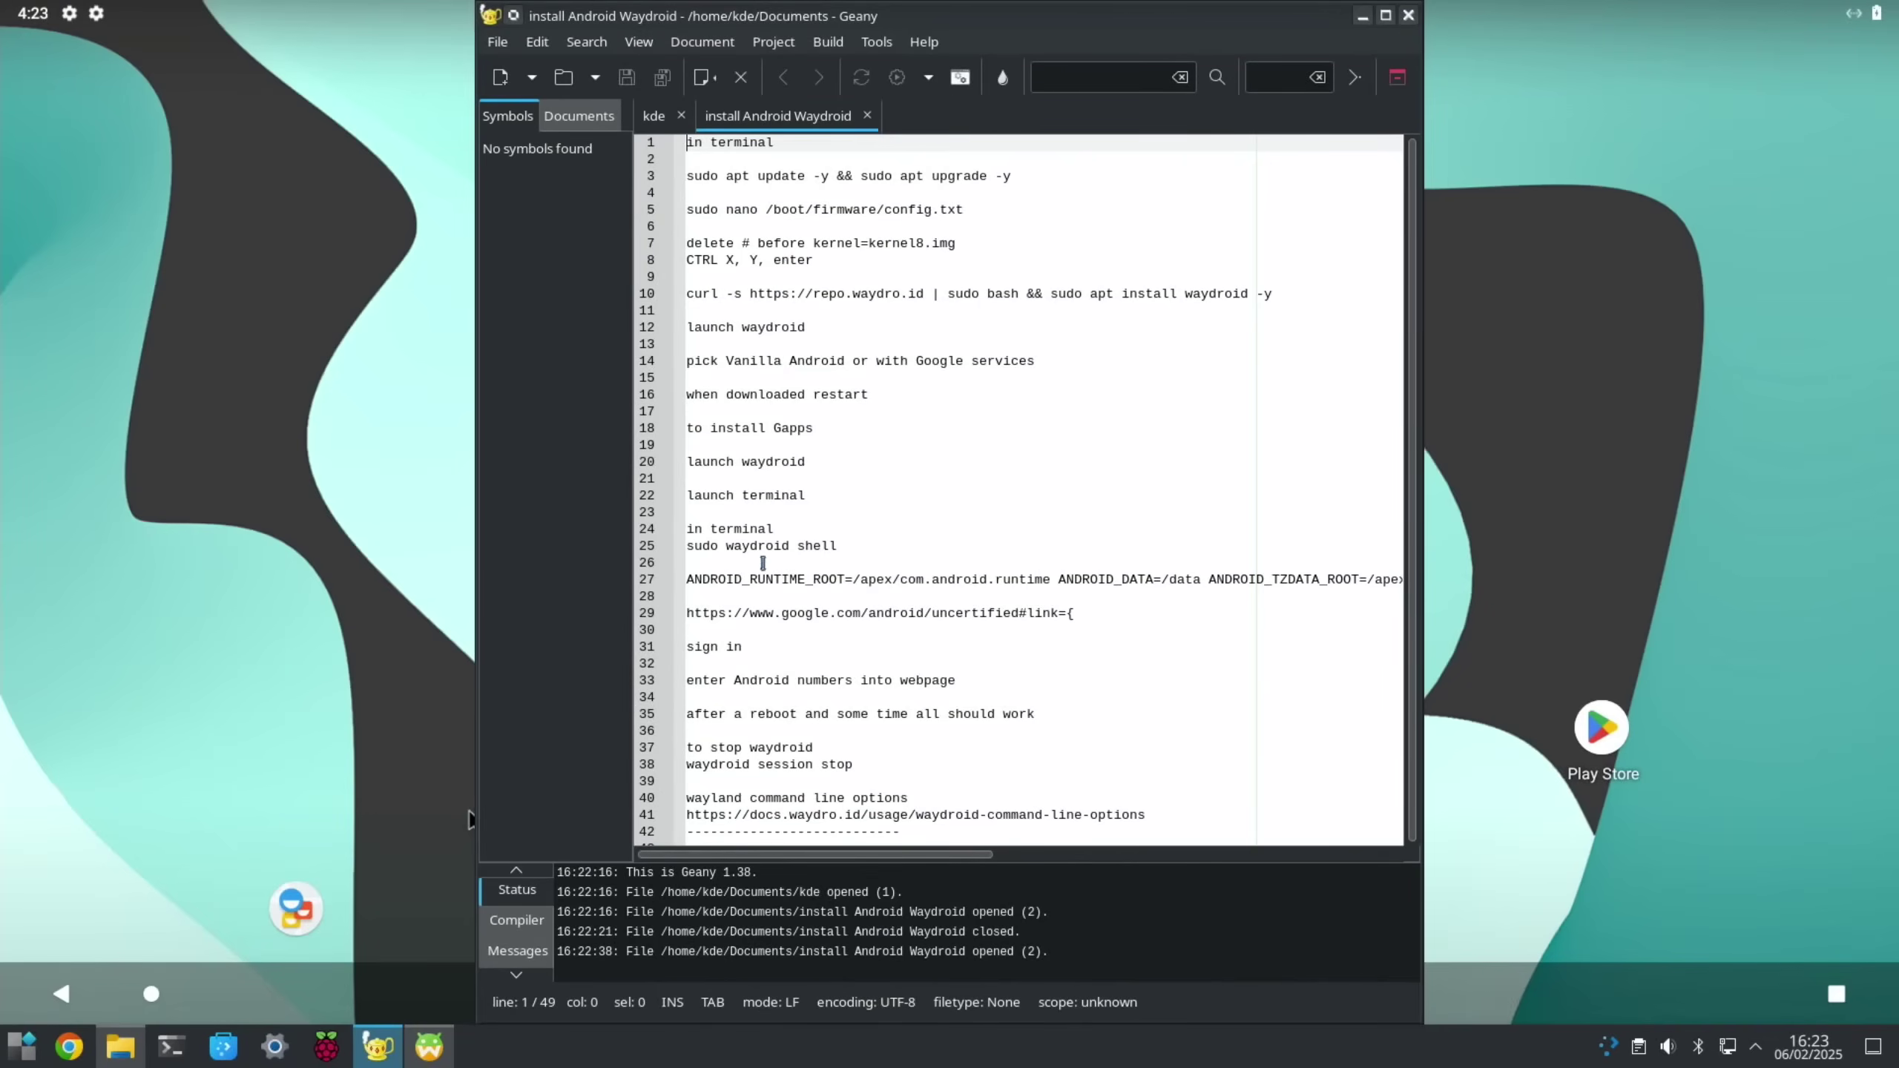
# Copy the command waydroid session stop from the install Android Waydroid notes
pyautogui.scroll(-3, 762, 563)
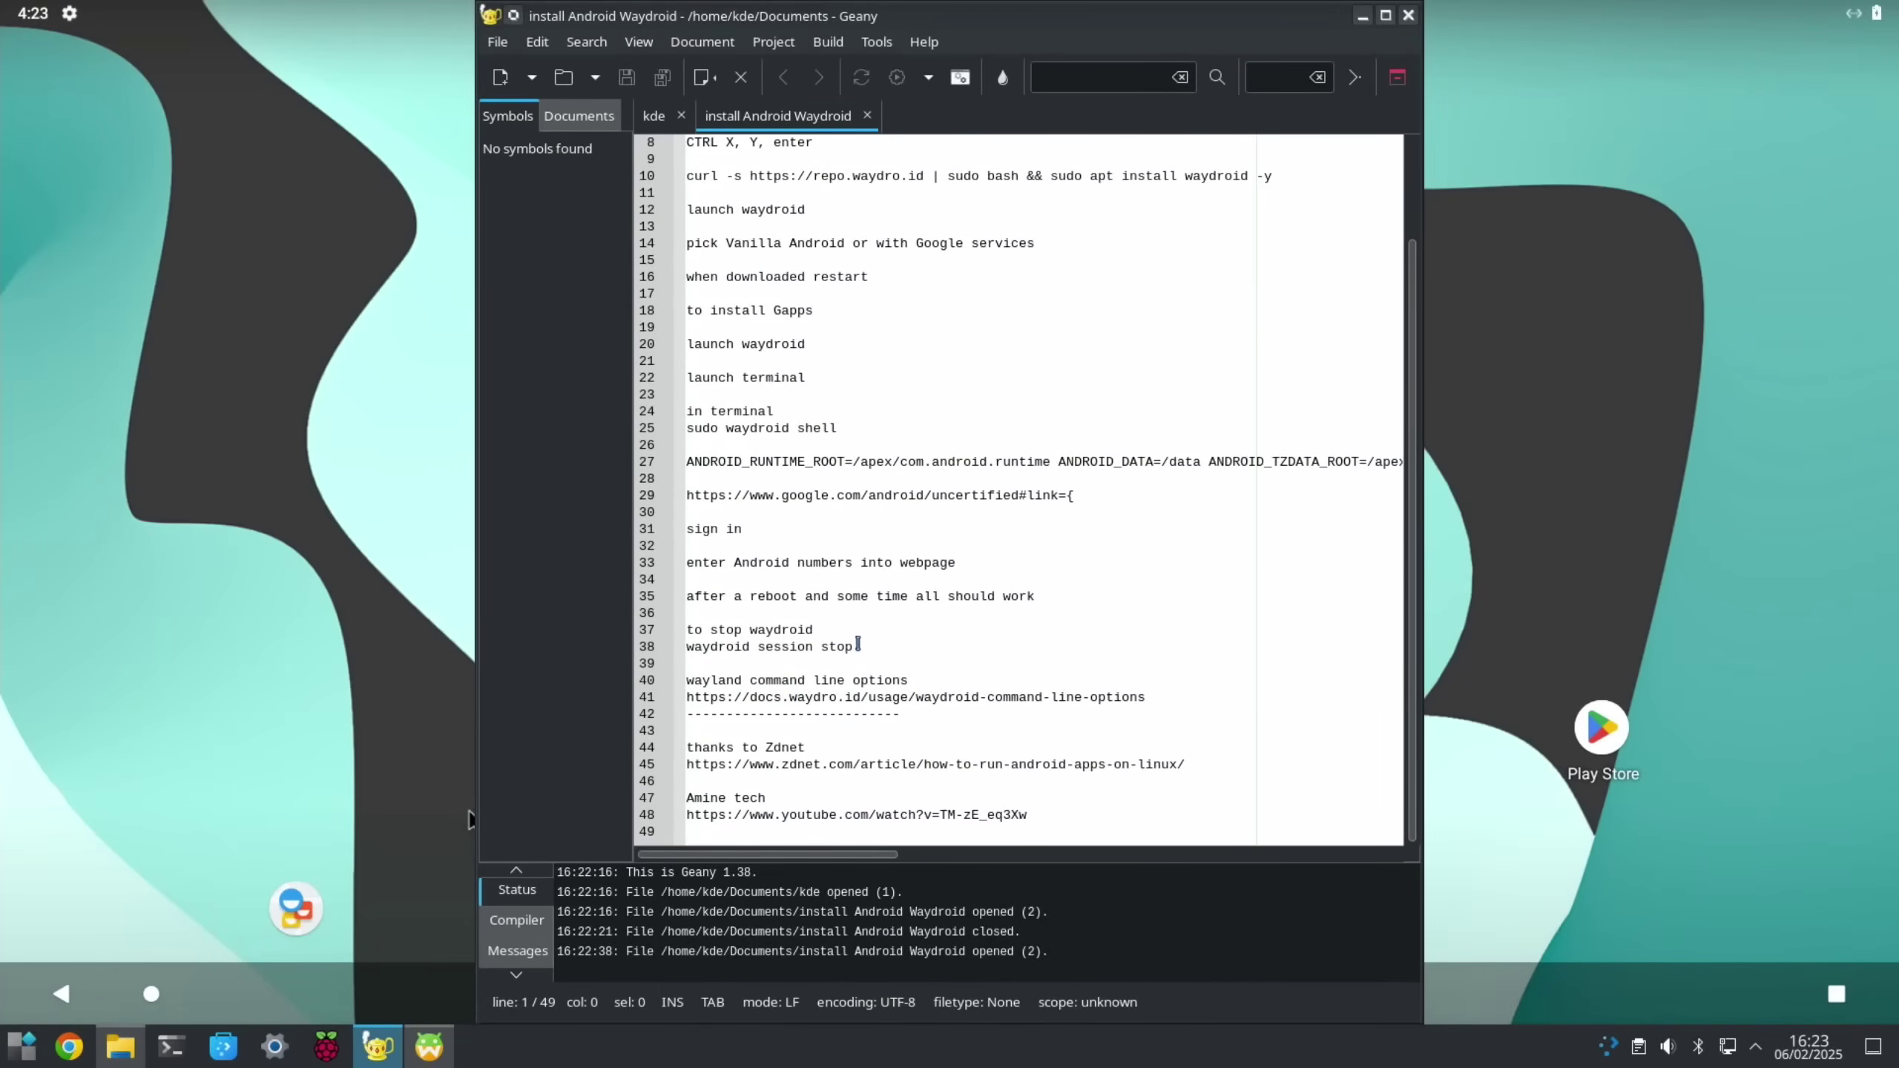
pyautogui.moveTo(858, 644); pyautogui.dragTo(689, 642)
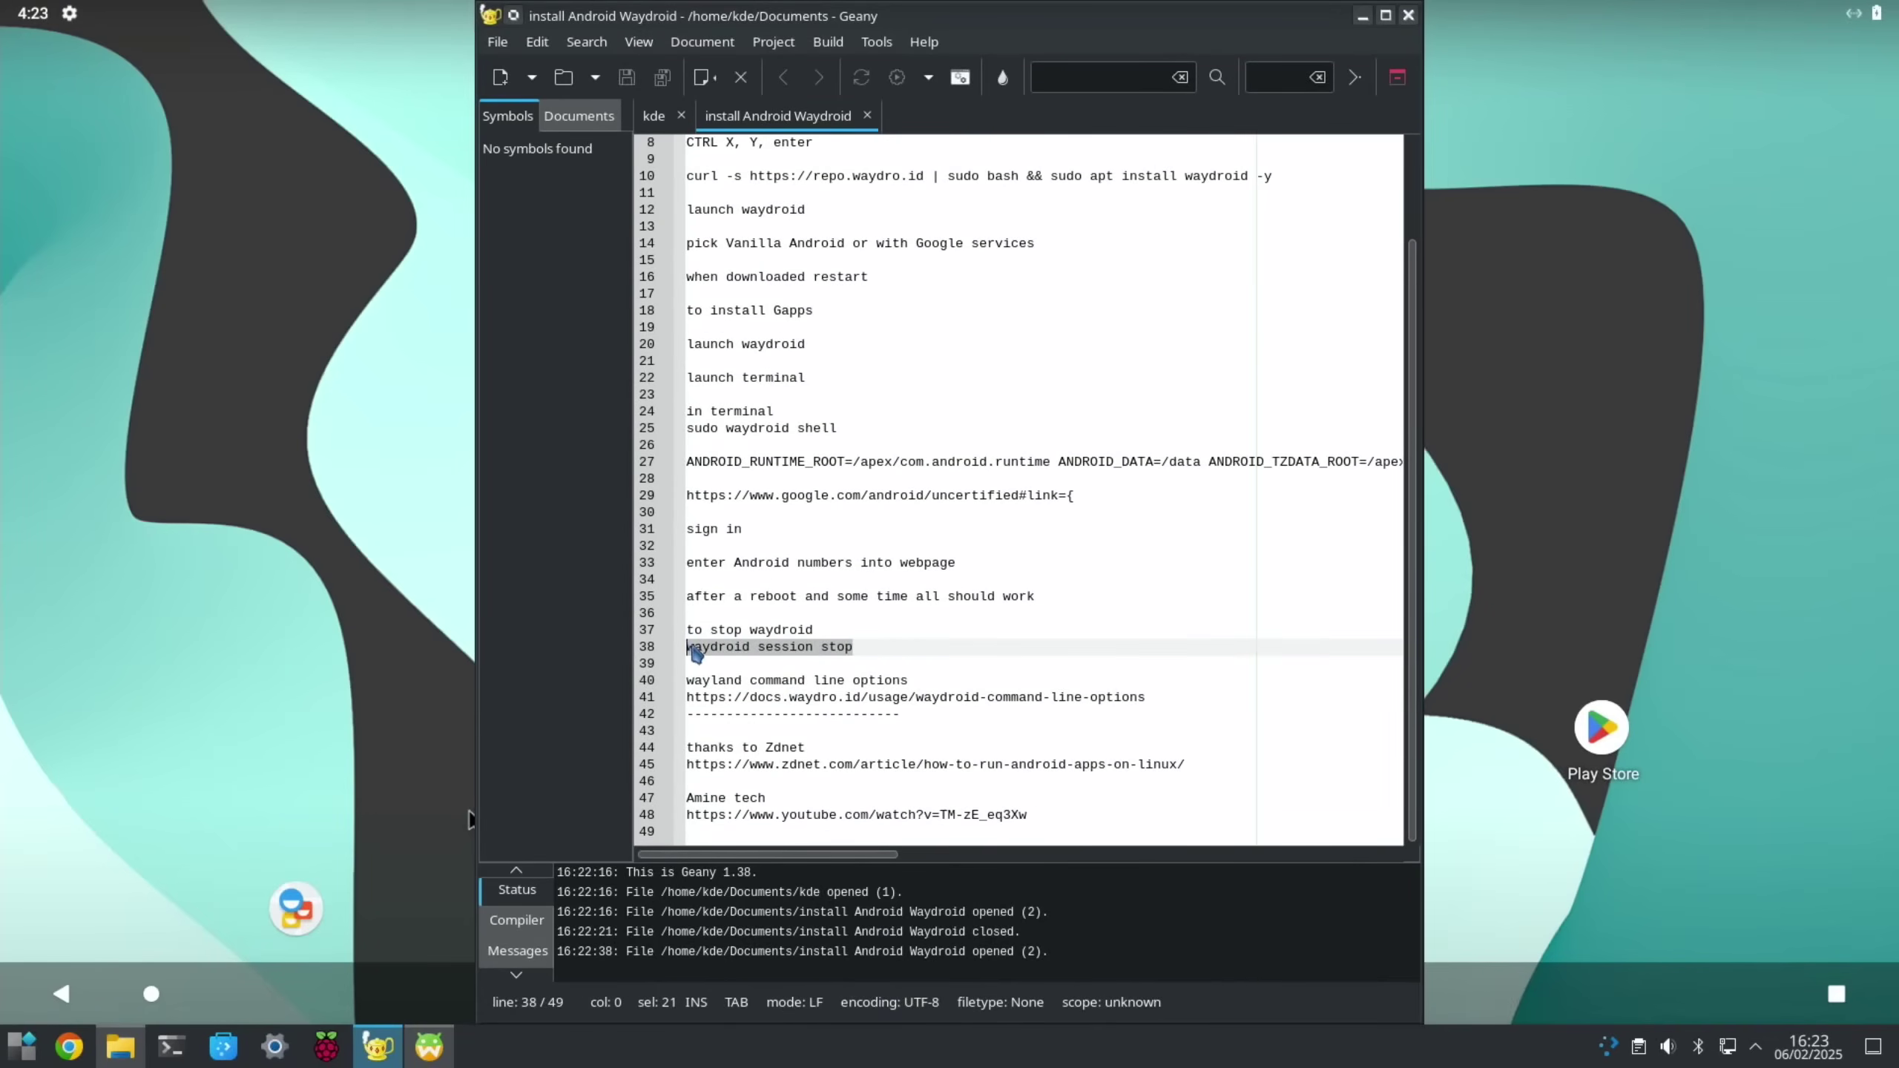
pyautogui.rightClick(695, 652)
pyautogui.click(746, 699)
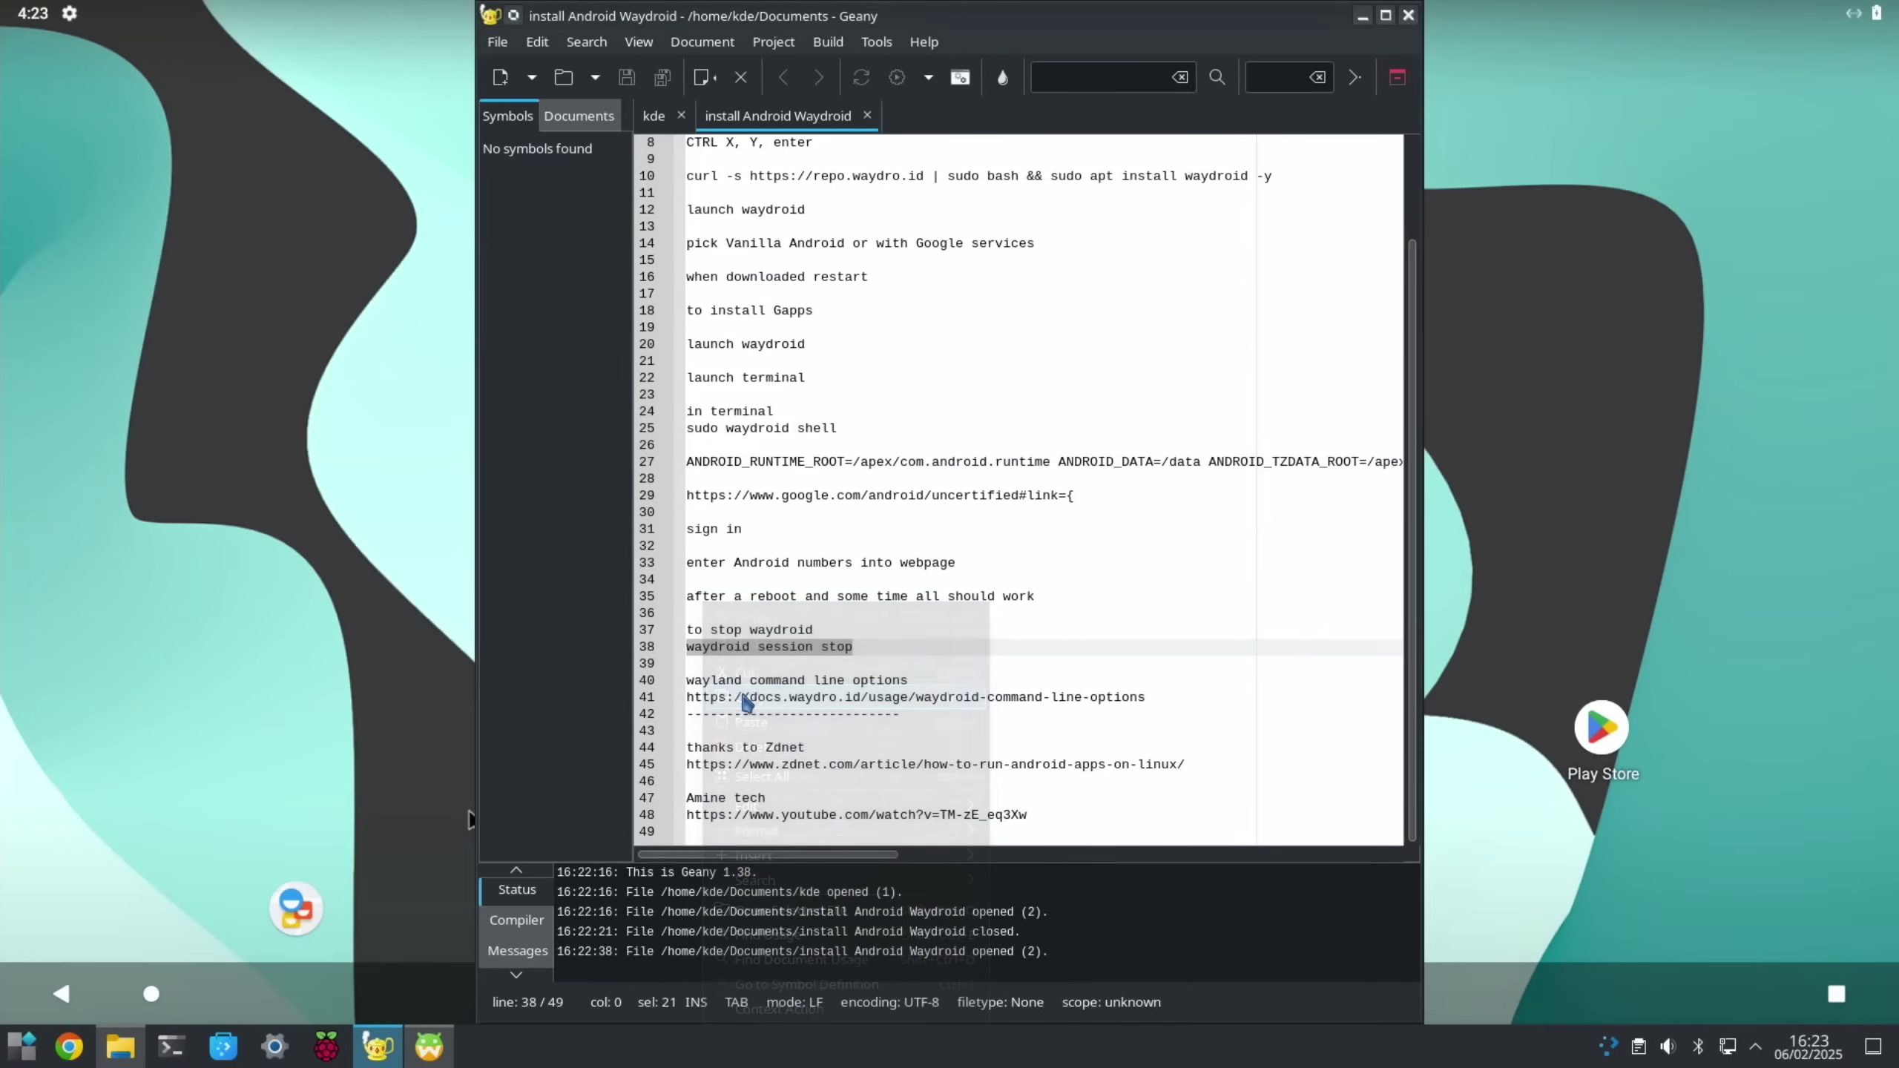
# Bring the Android desktop to the front, look through its app drawer and return to the home screen
pyautogui.click(363, 529)
pyautogui.moveTo(533, 886); pyautogui.dragTo(590, 303)
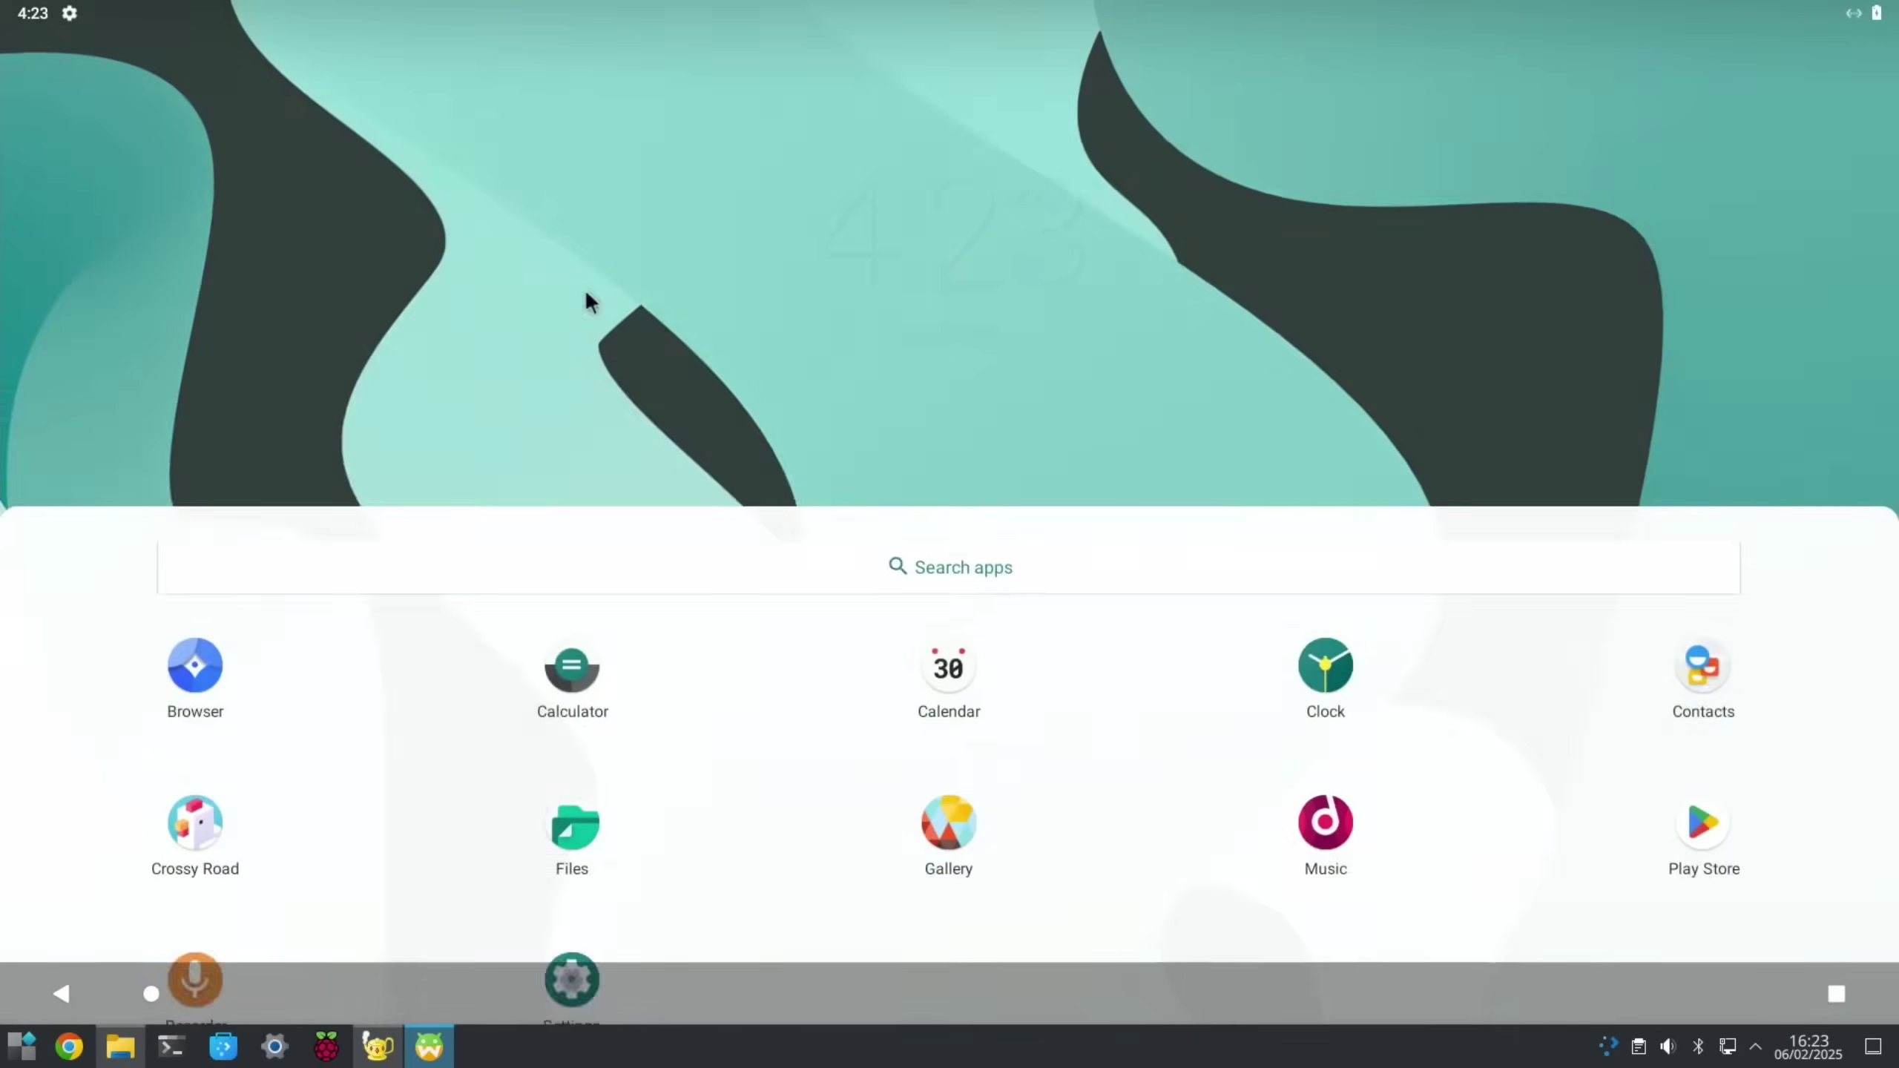
pyautogui.moveTo(615, 47); pyautogui.dragTo(699, 403)
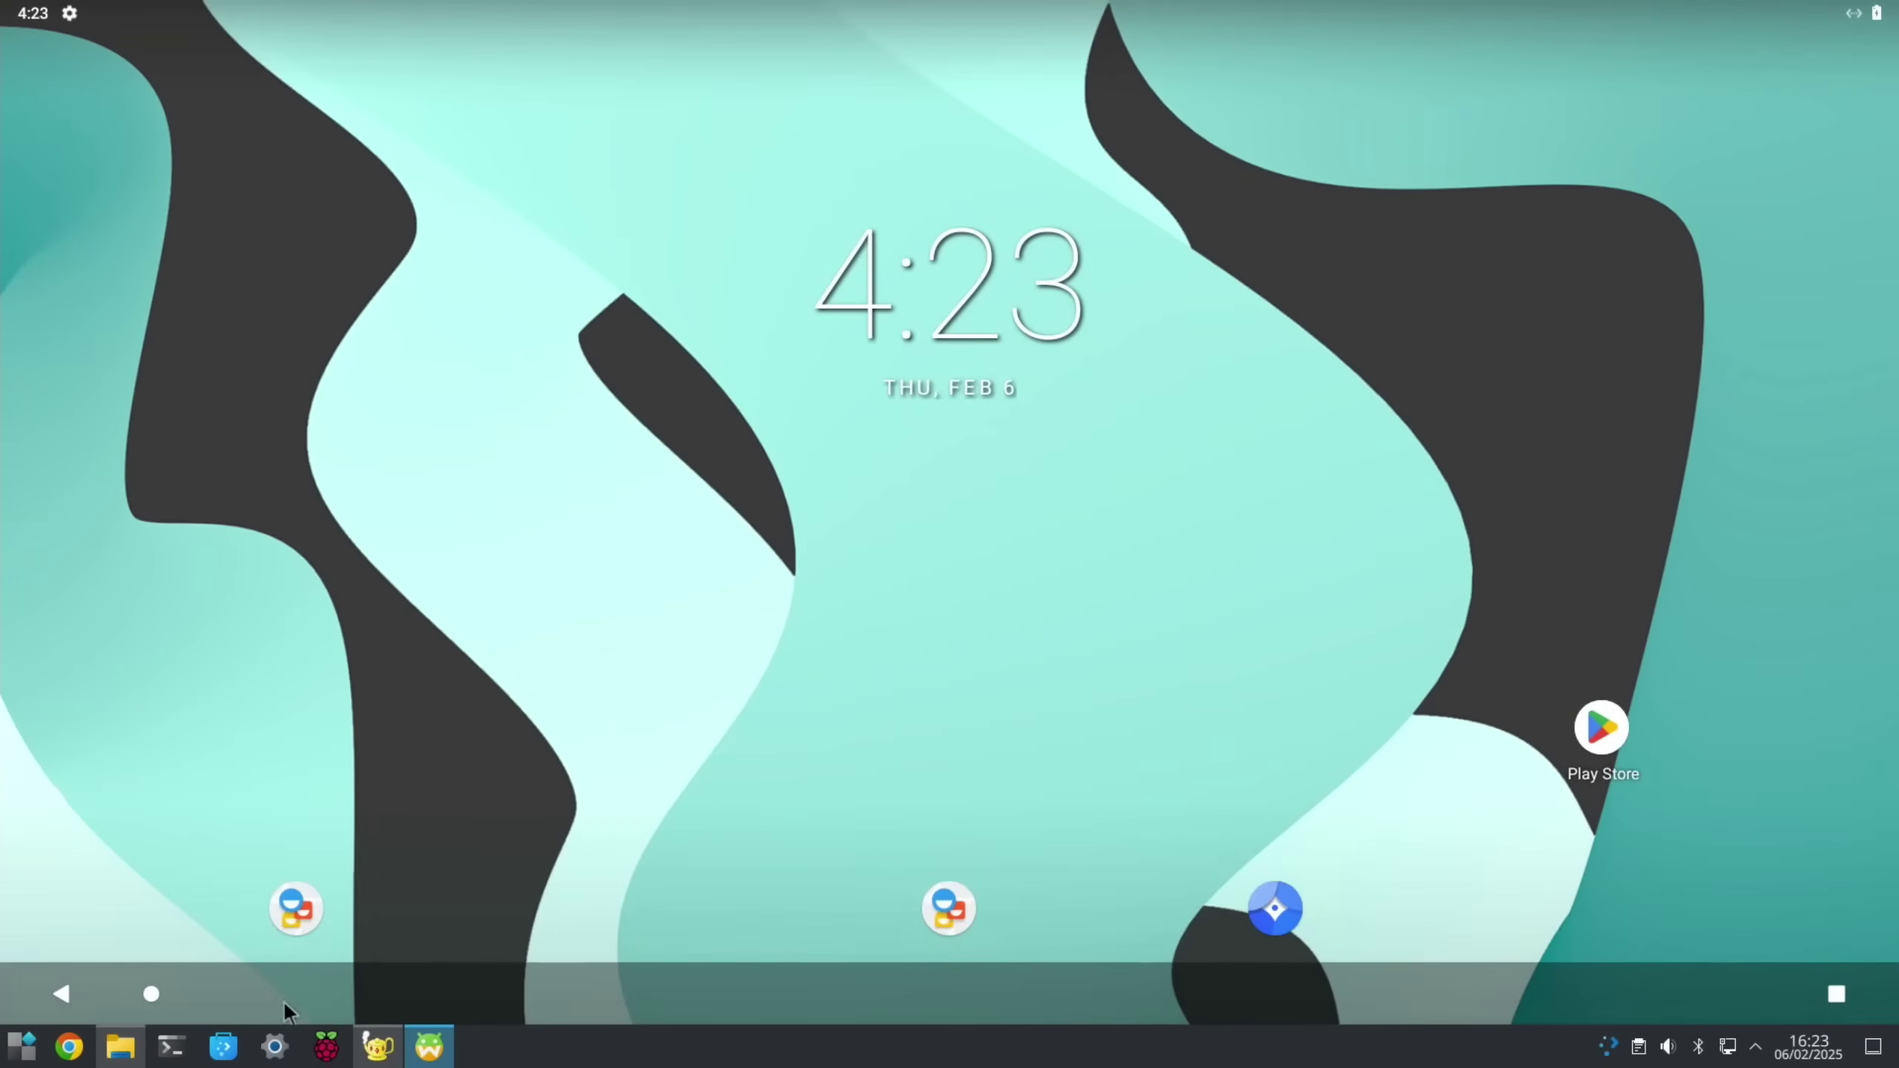
# Paste and run the copied waydroid session stop command in a new terminal to shut down Android
pyautogui.click(171, 1046)
pyautogui.rightClick(721, 518)
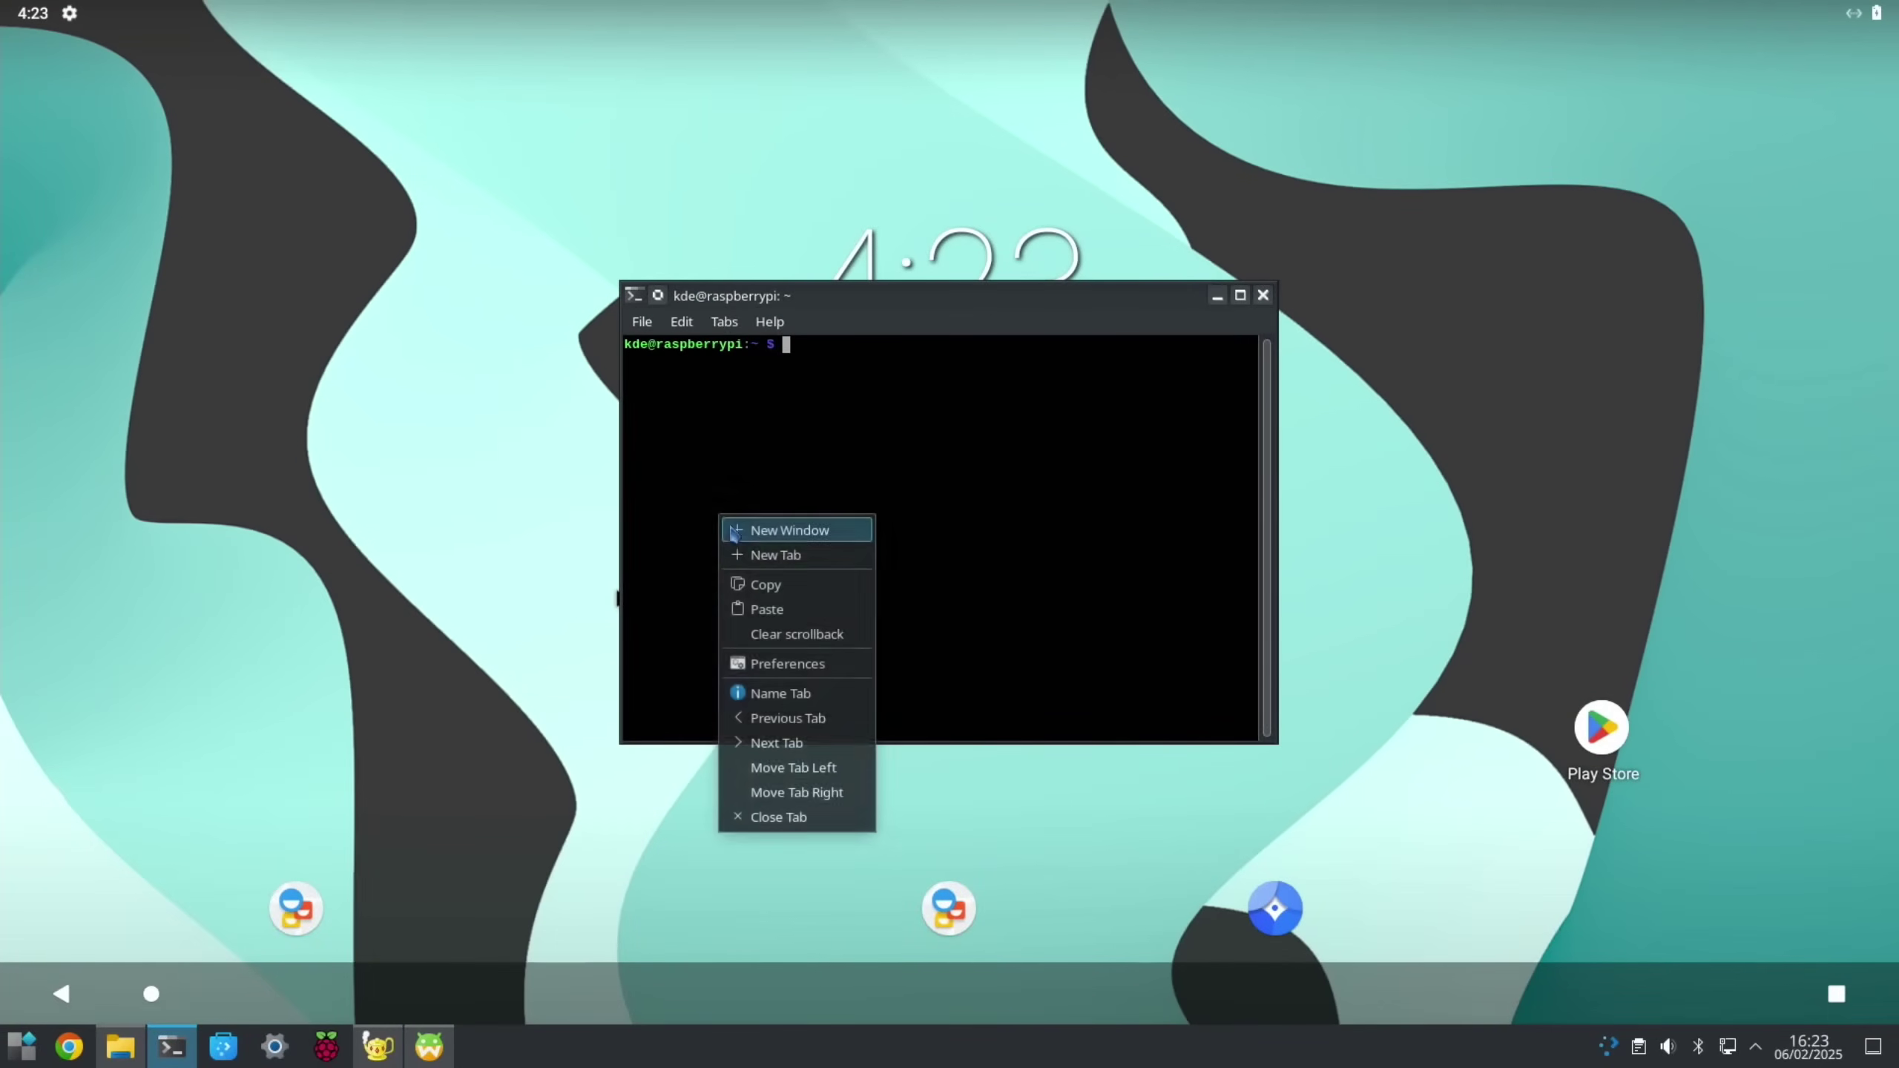
pyautogui.click(770, 609)
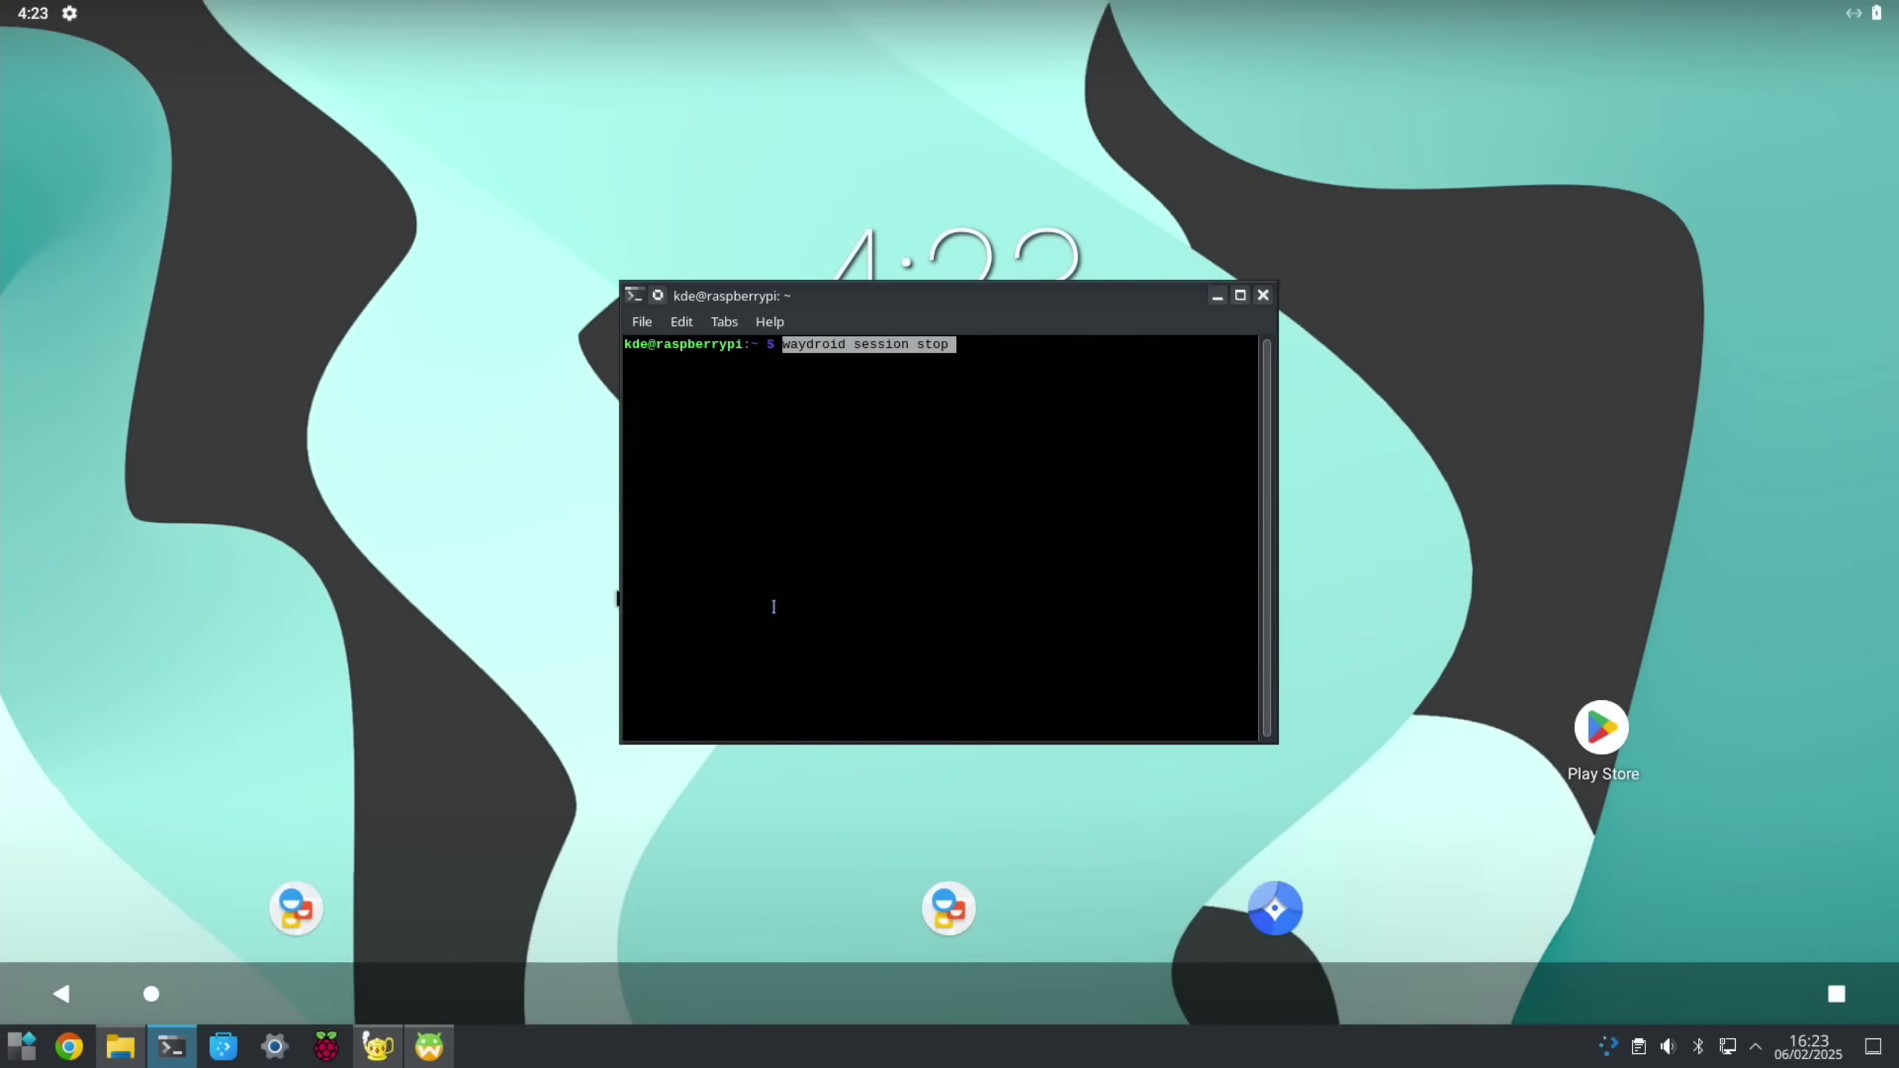
pyautogui.press('Return')
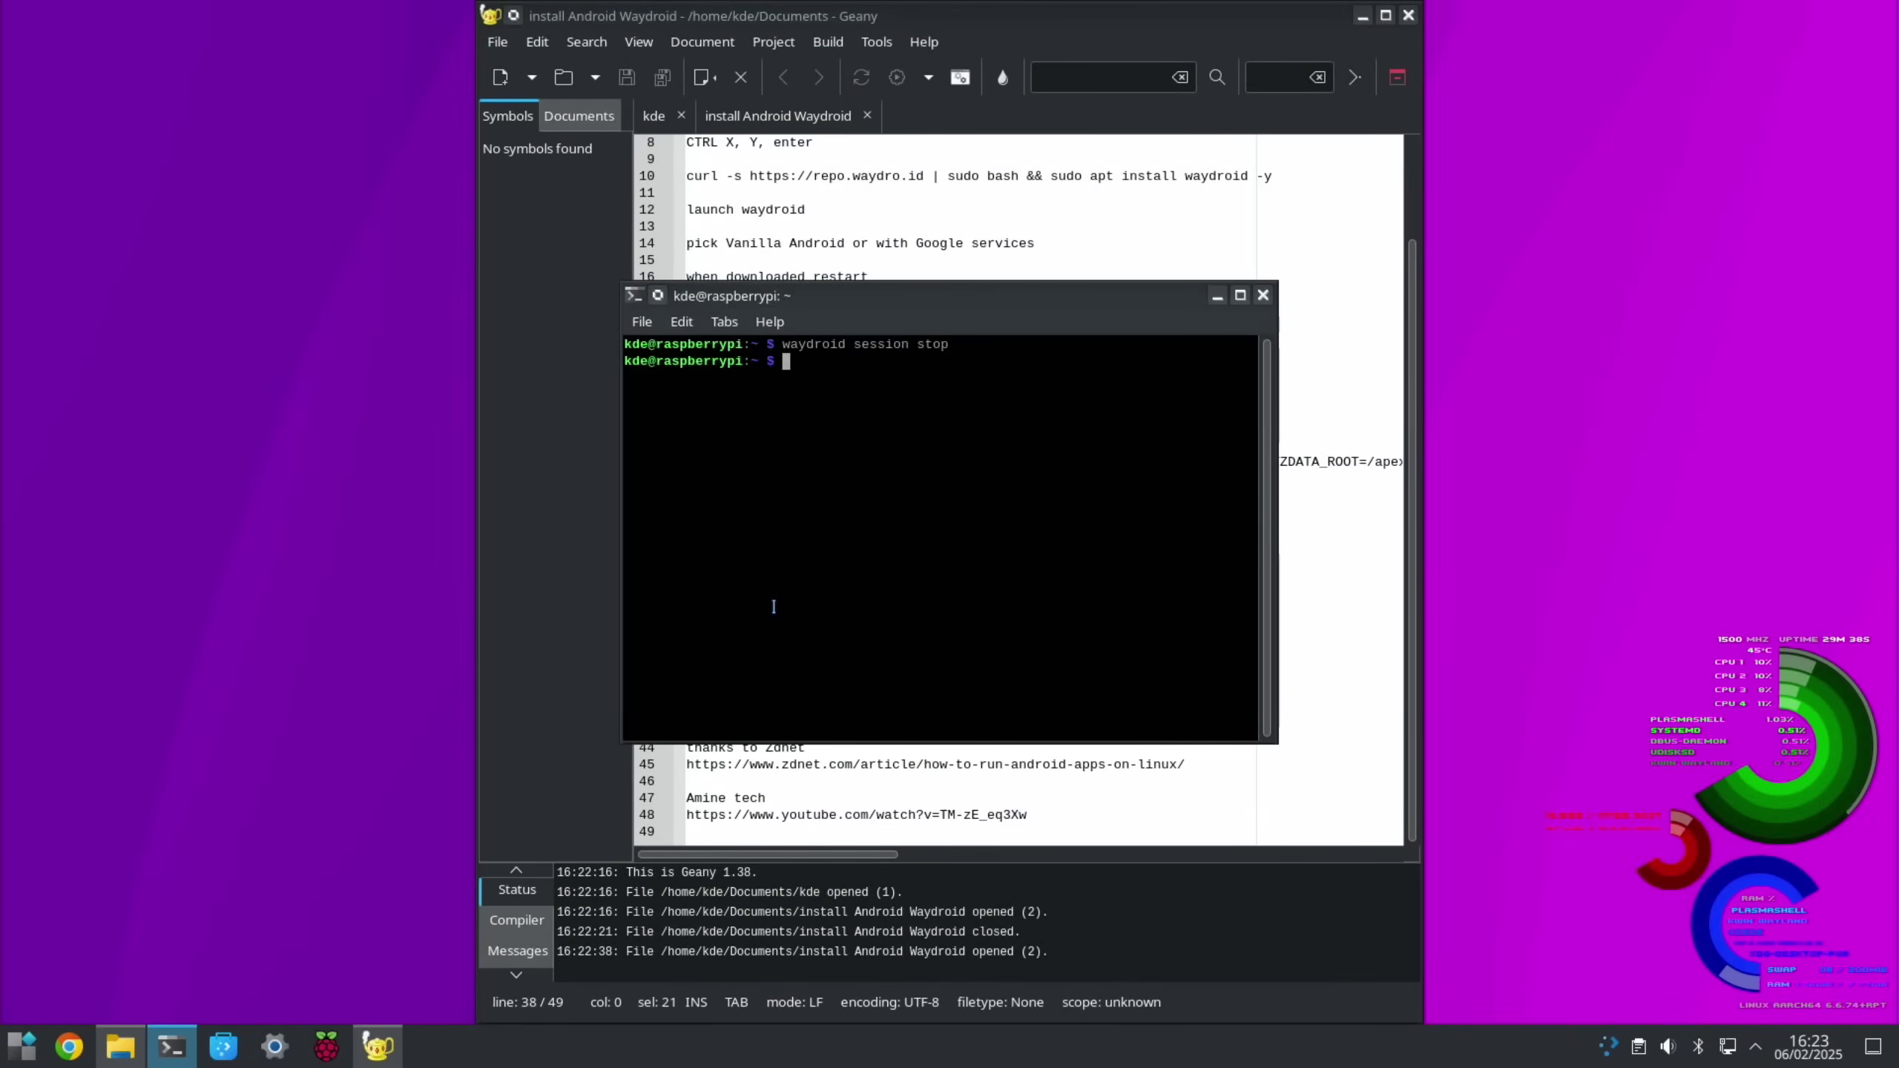
# Close the terminal, the Geany notes and the Documents window, and restart the system
pyautogui.click(1262, 295)
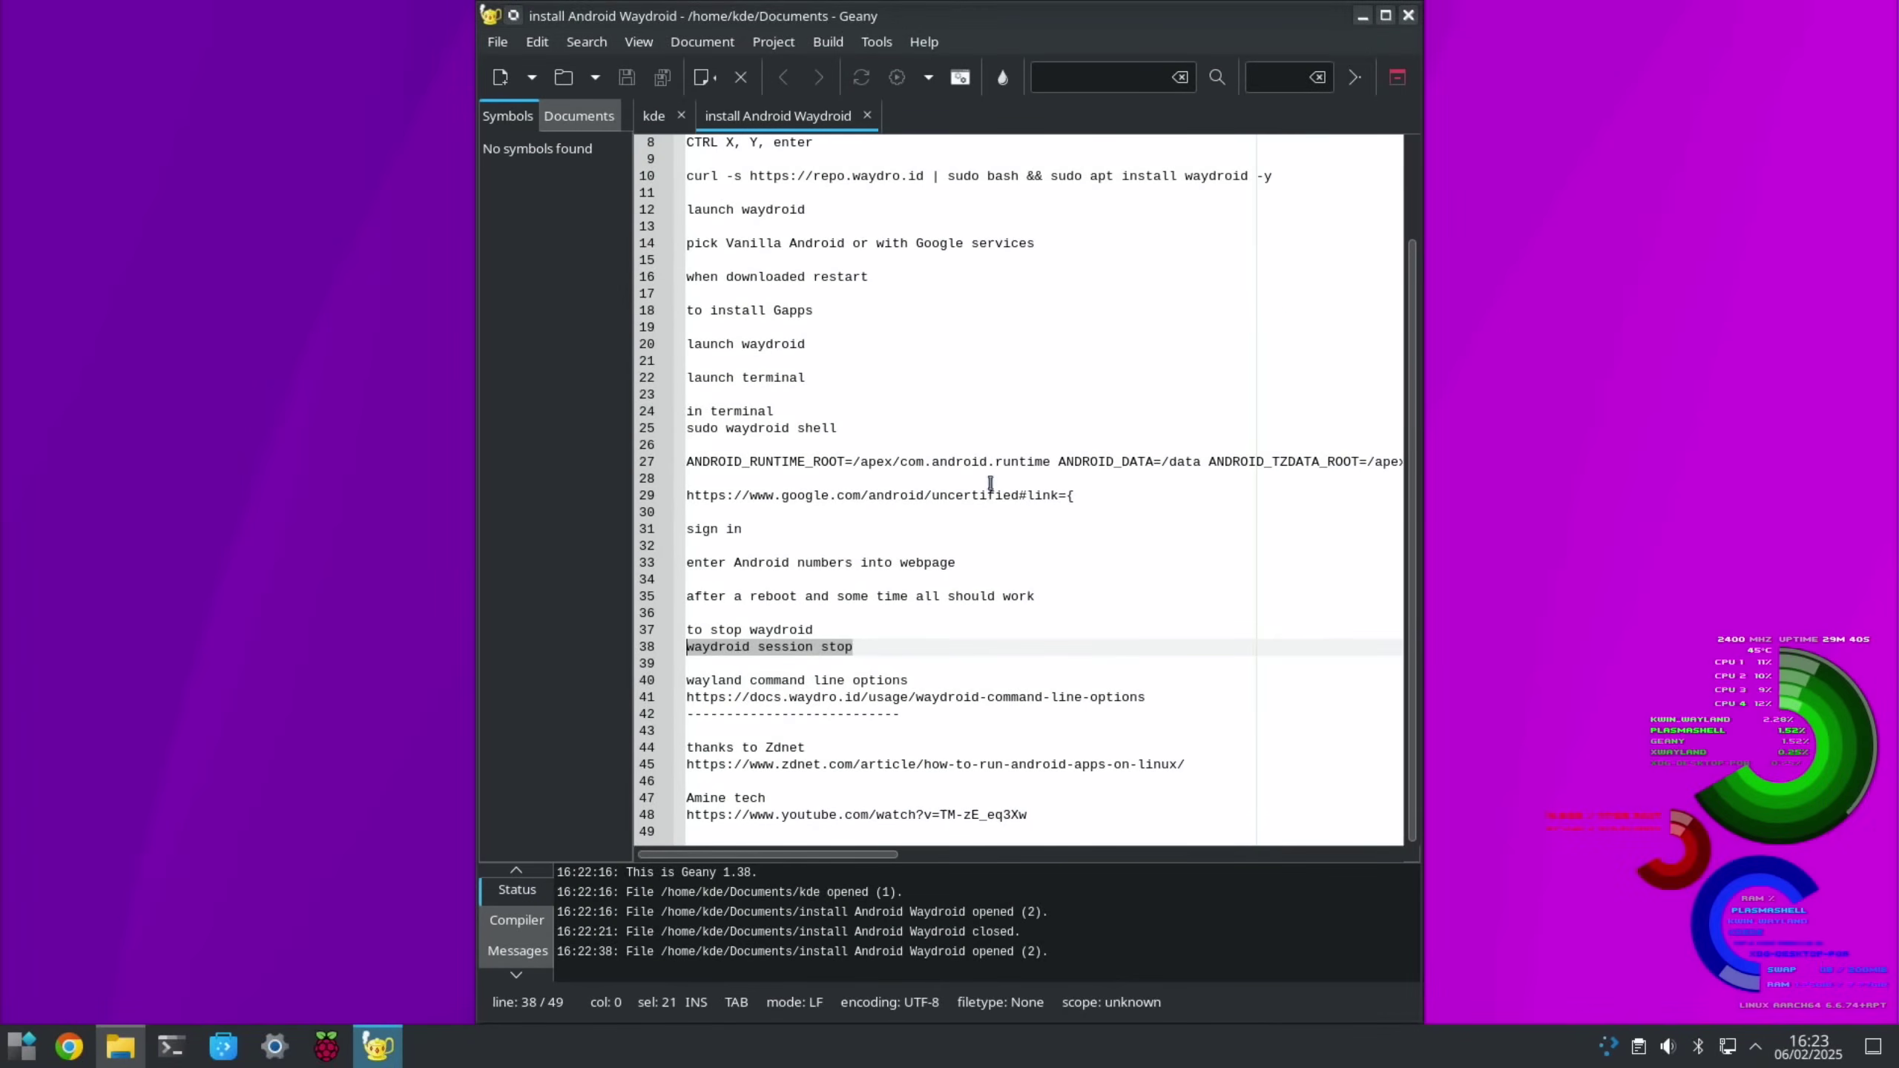
pyautogui.click(1407, 16)
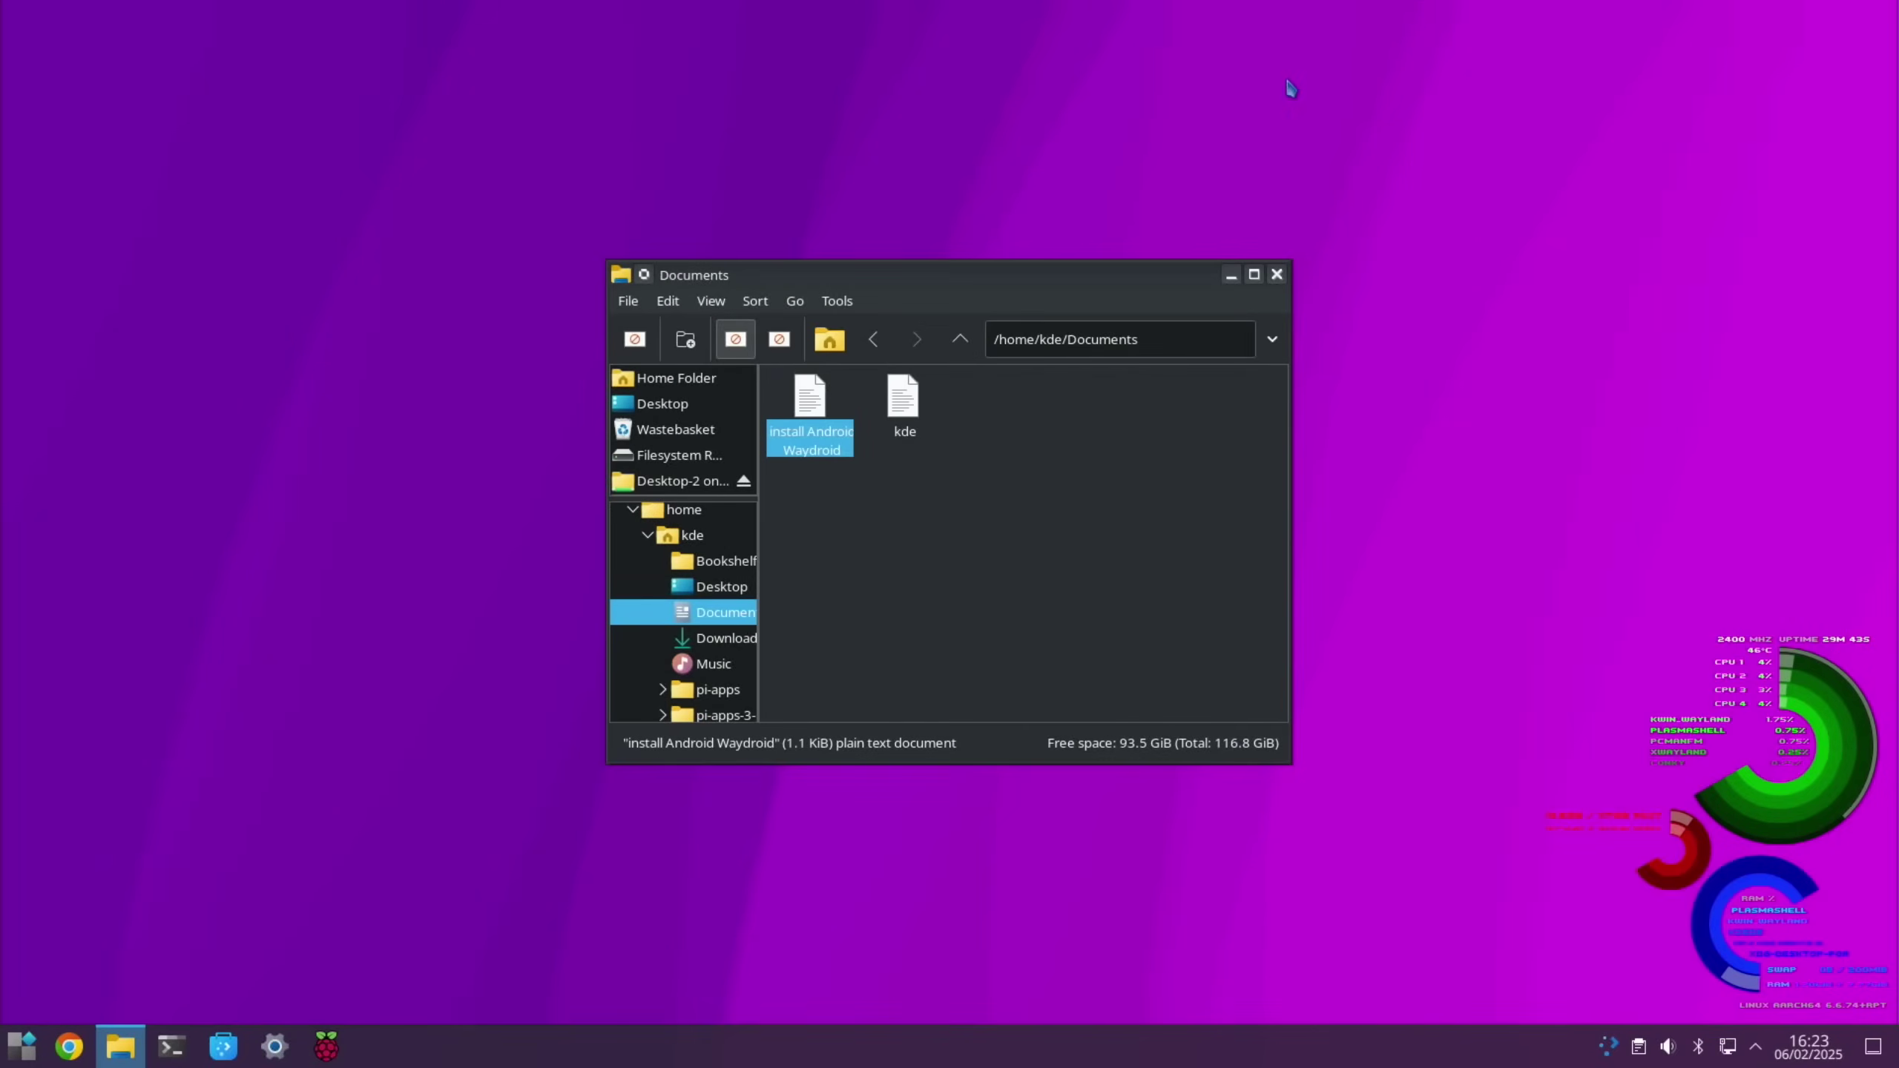
pyautogui.click(1276, 274)
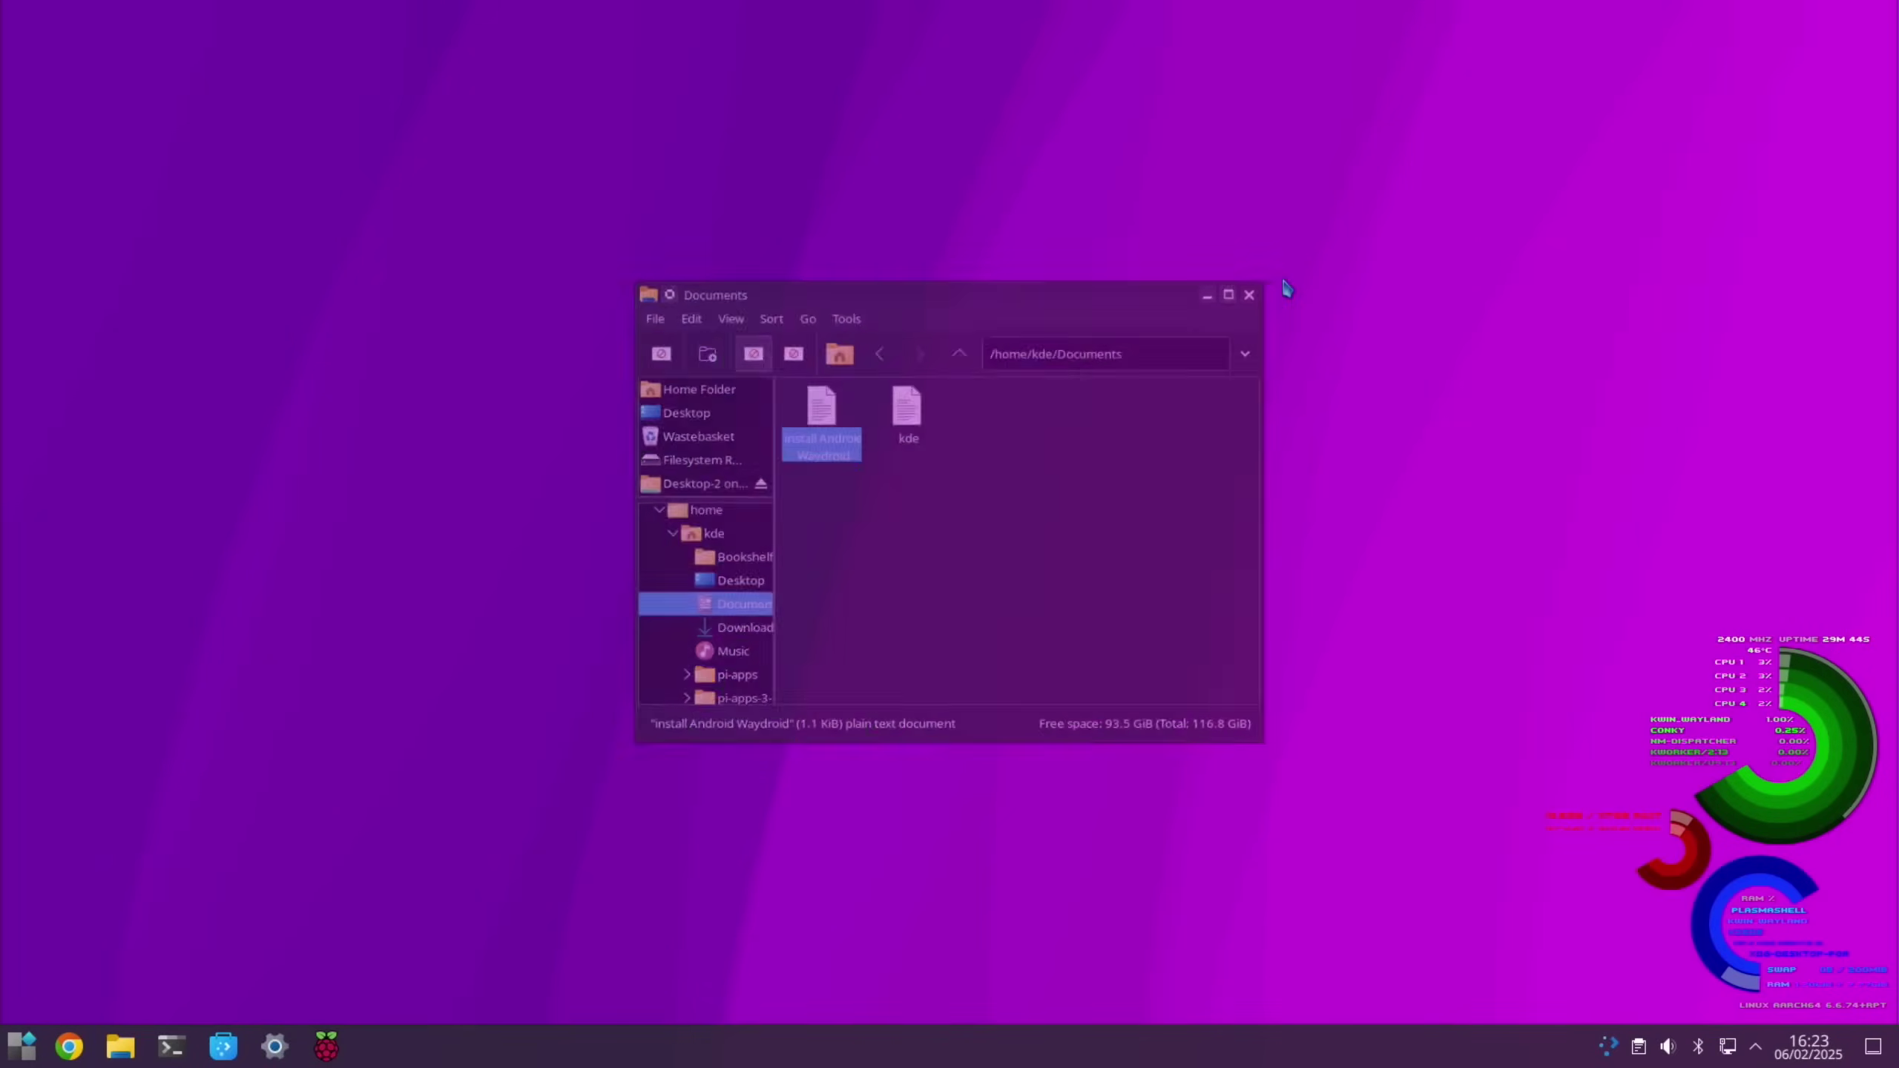
pyautogui.click(20, 1056)
pyautogui.click(471, 1001)
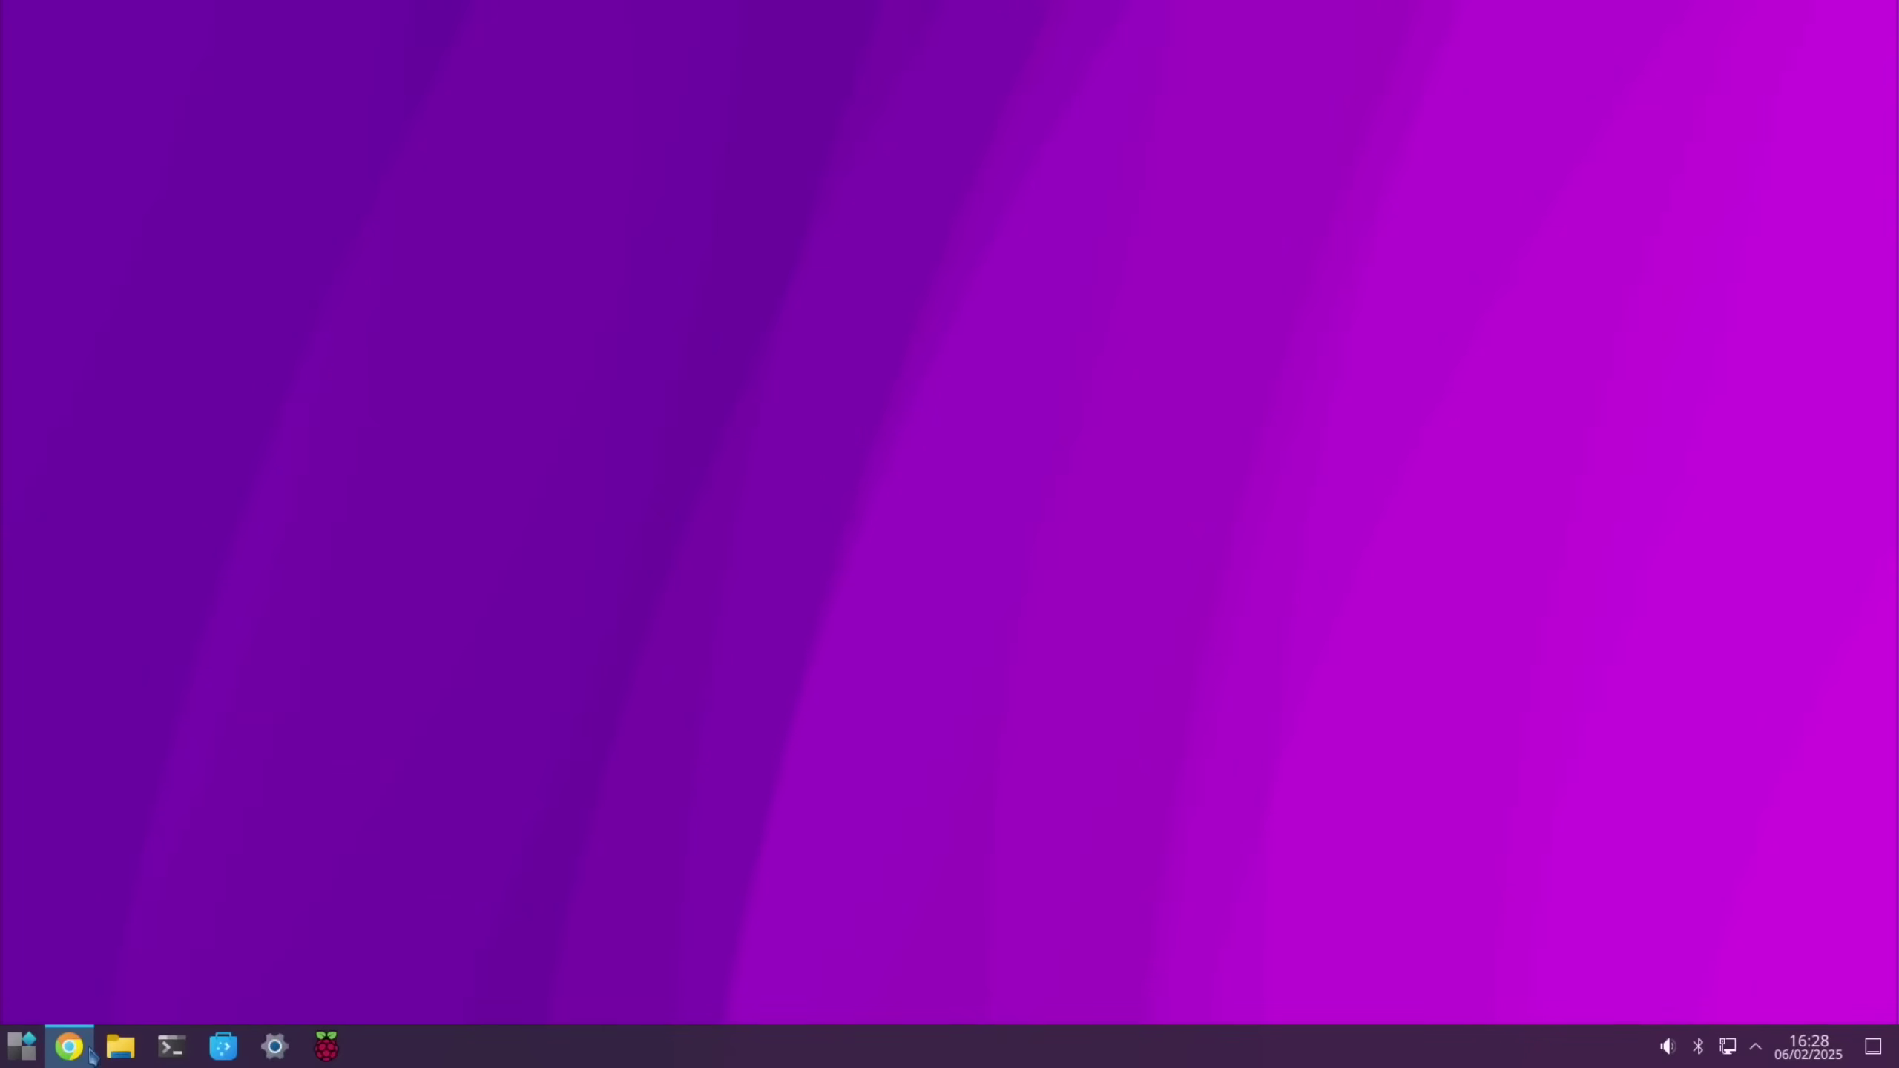
# View the leepspvideo YouTube playlists page in Chromium, and close the browser
pyautogui.click(69, 1045)
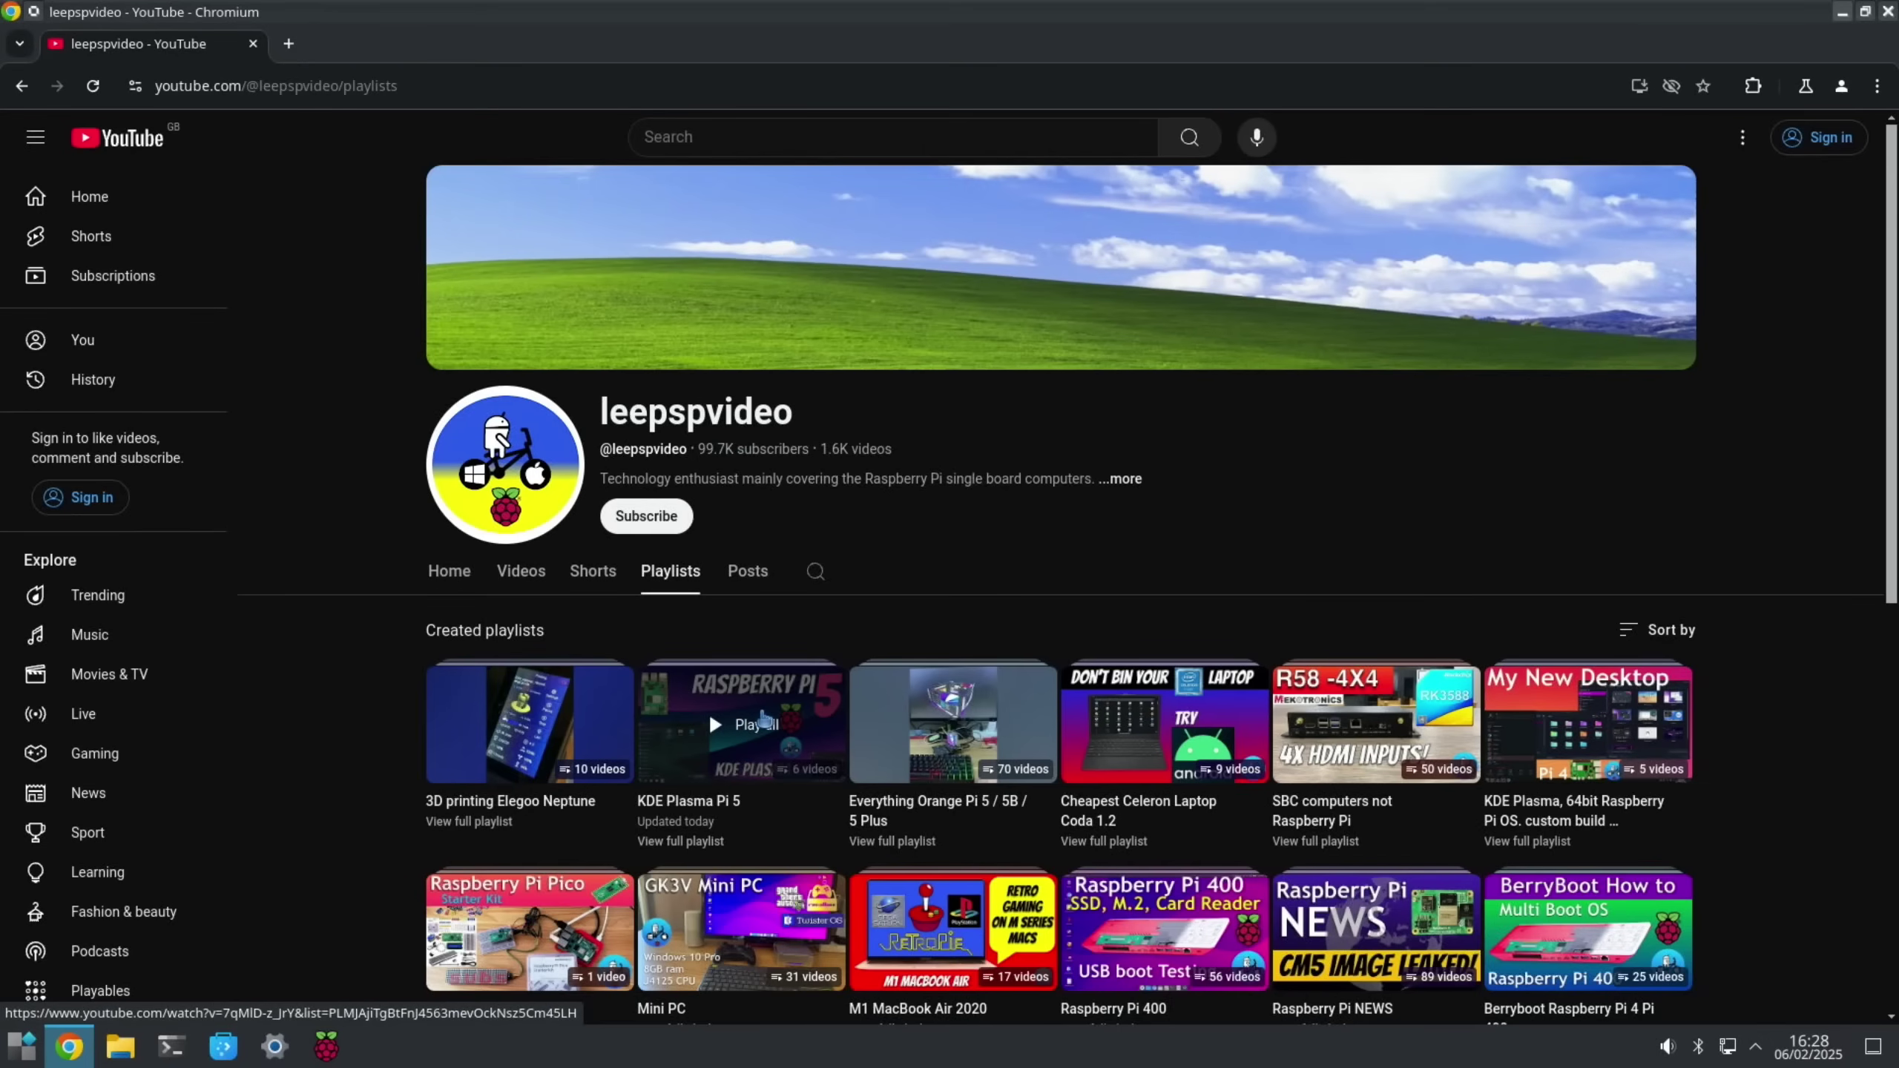
pyautogui.hotkey('alt', 'F4')
# Open the install Android Waydroid notes in Geany from the Documents folder of the file manager
pyautogui.click(124, 1041)
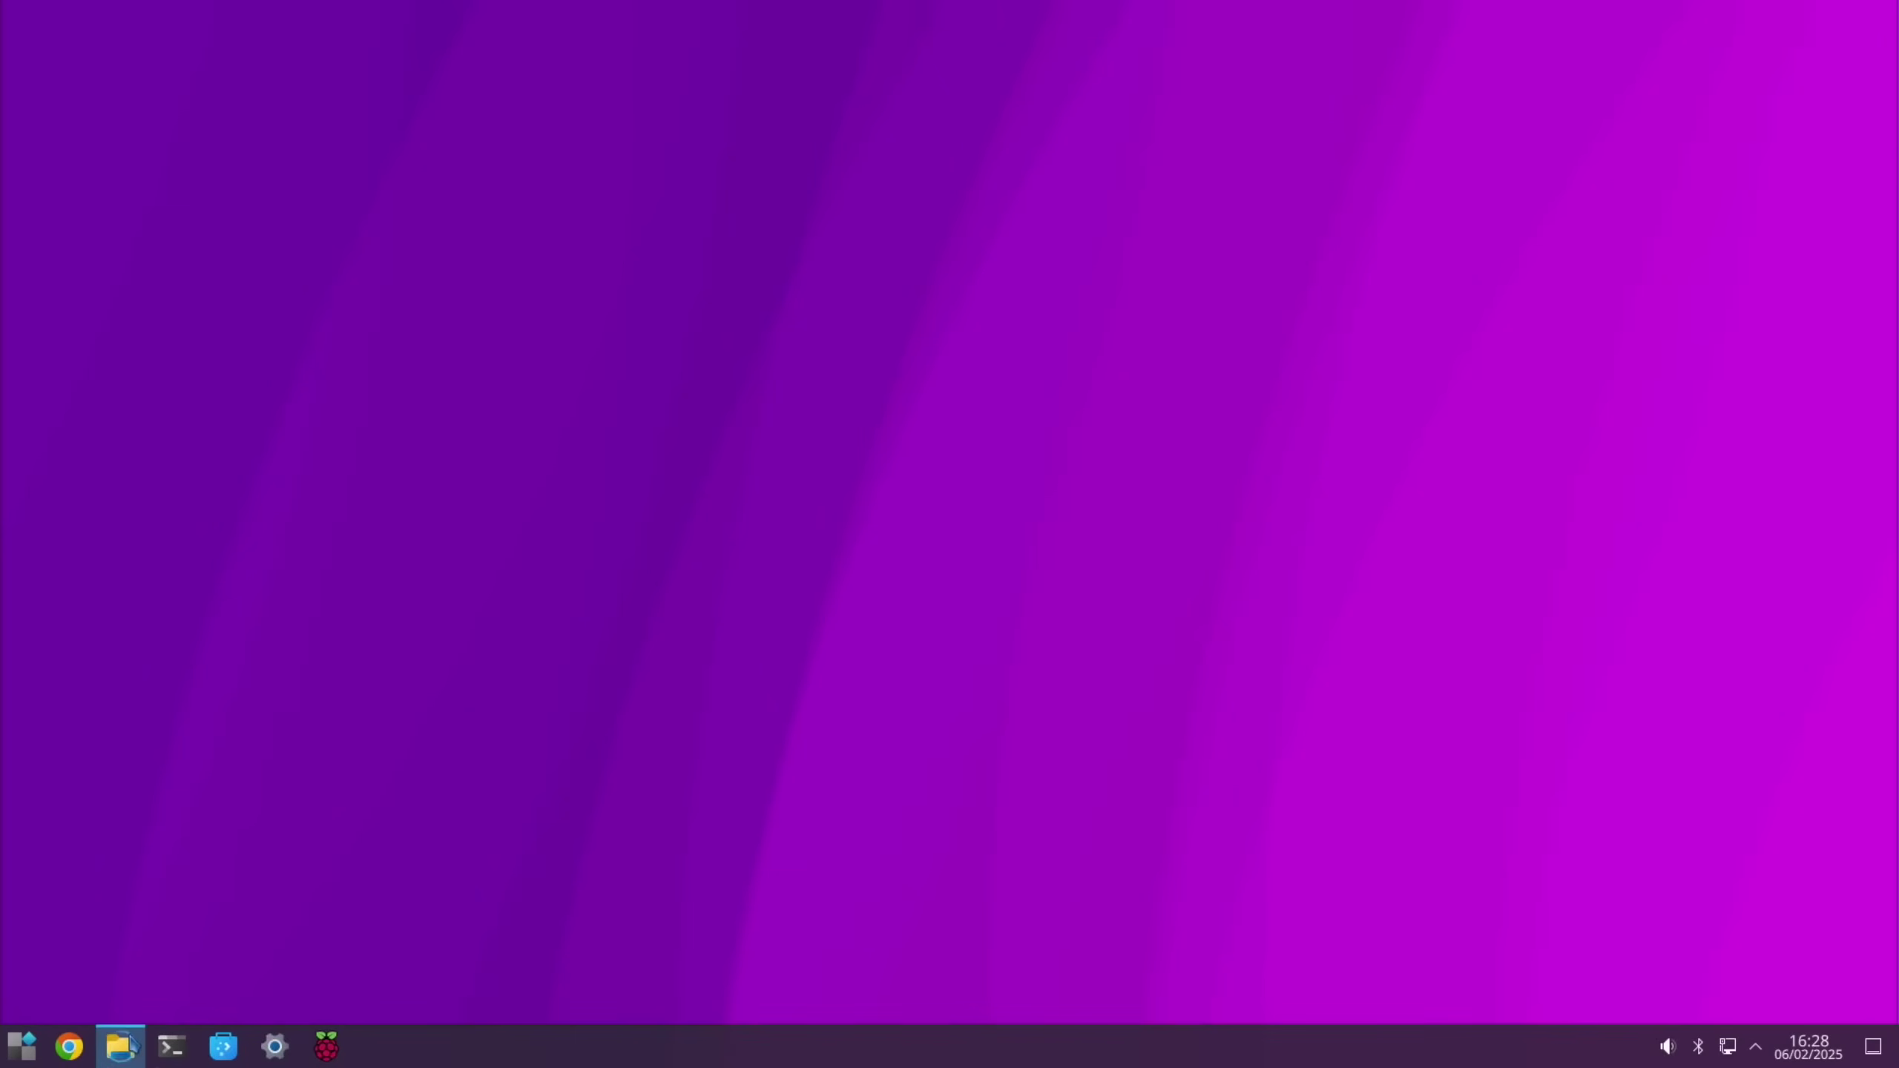
pyautogui.doubleClick(1000, 400)
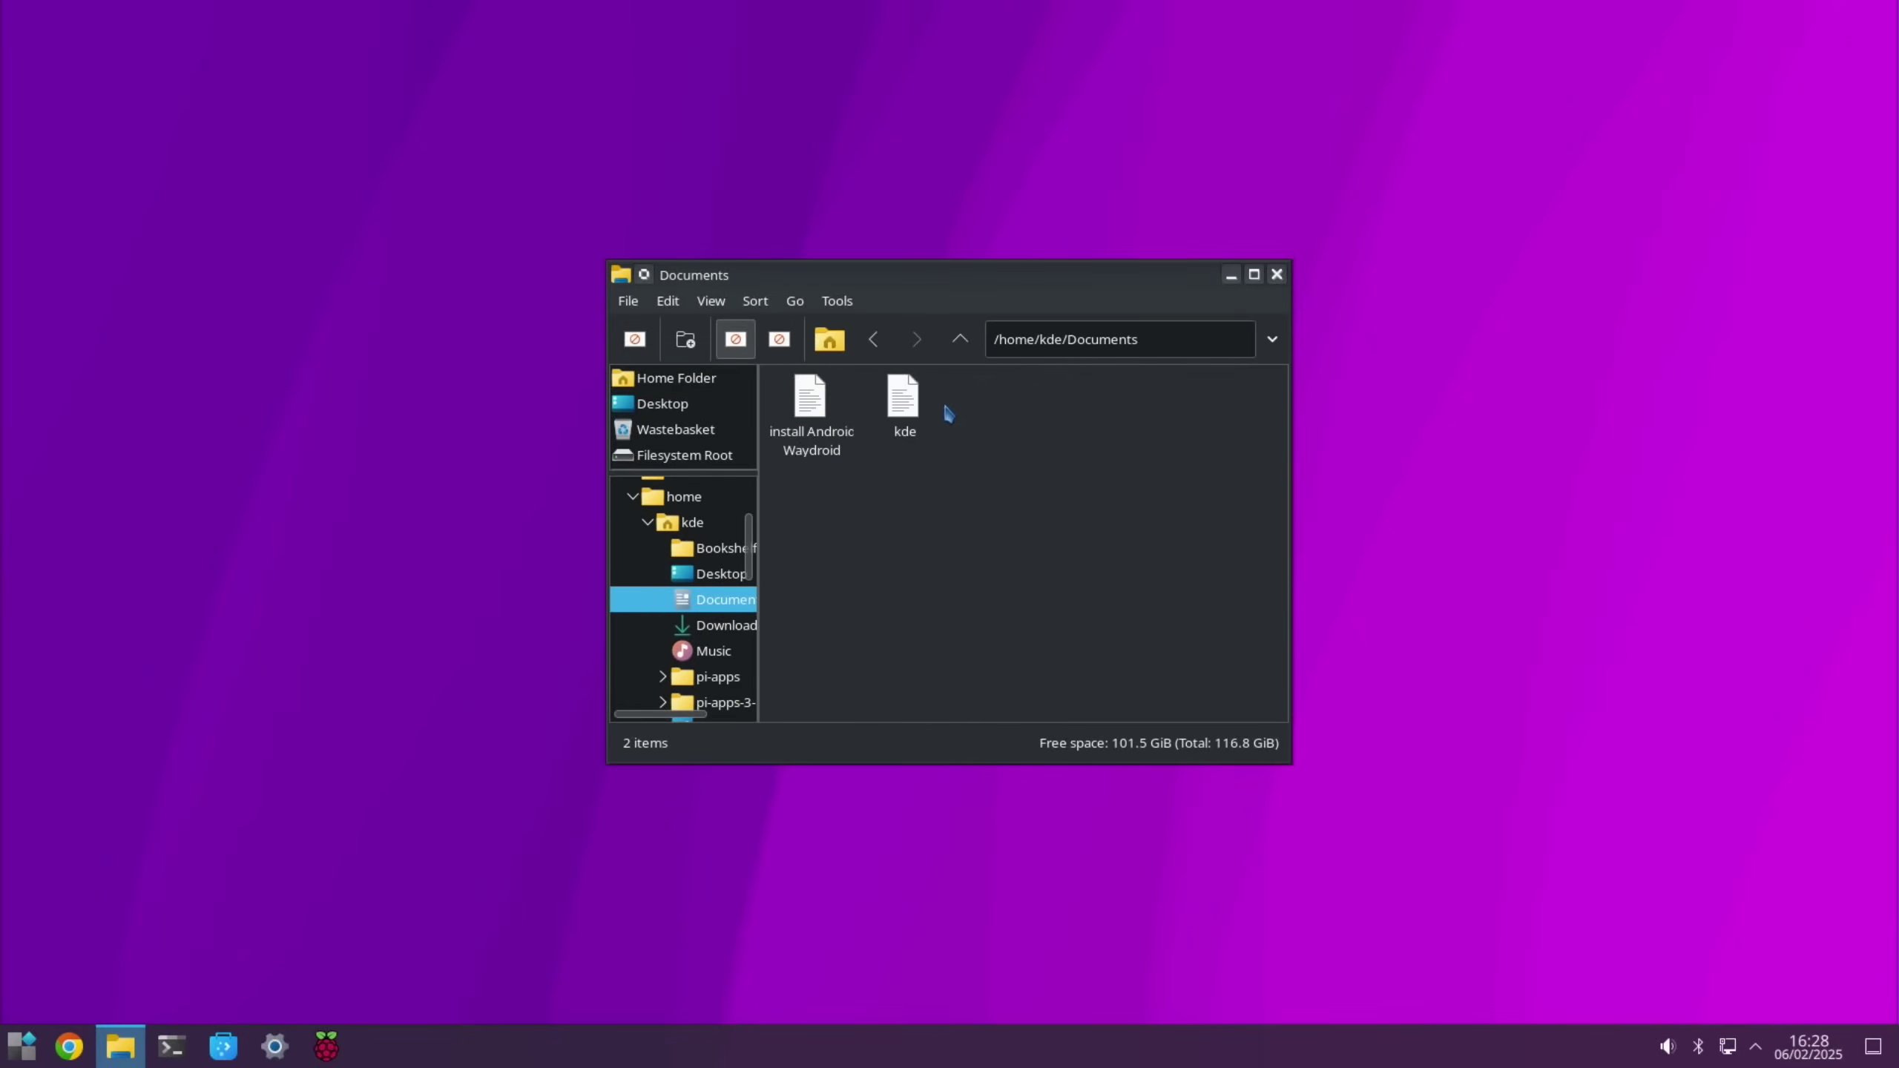
pyautogui.click(807, 403)
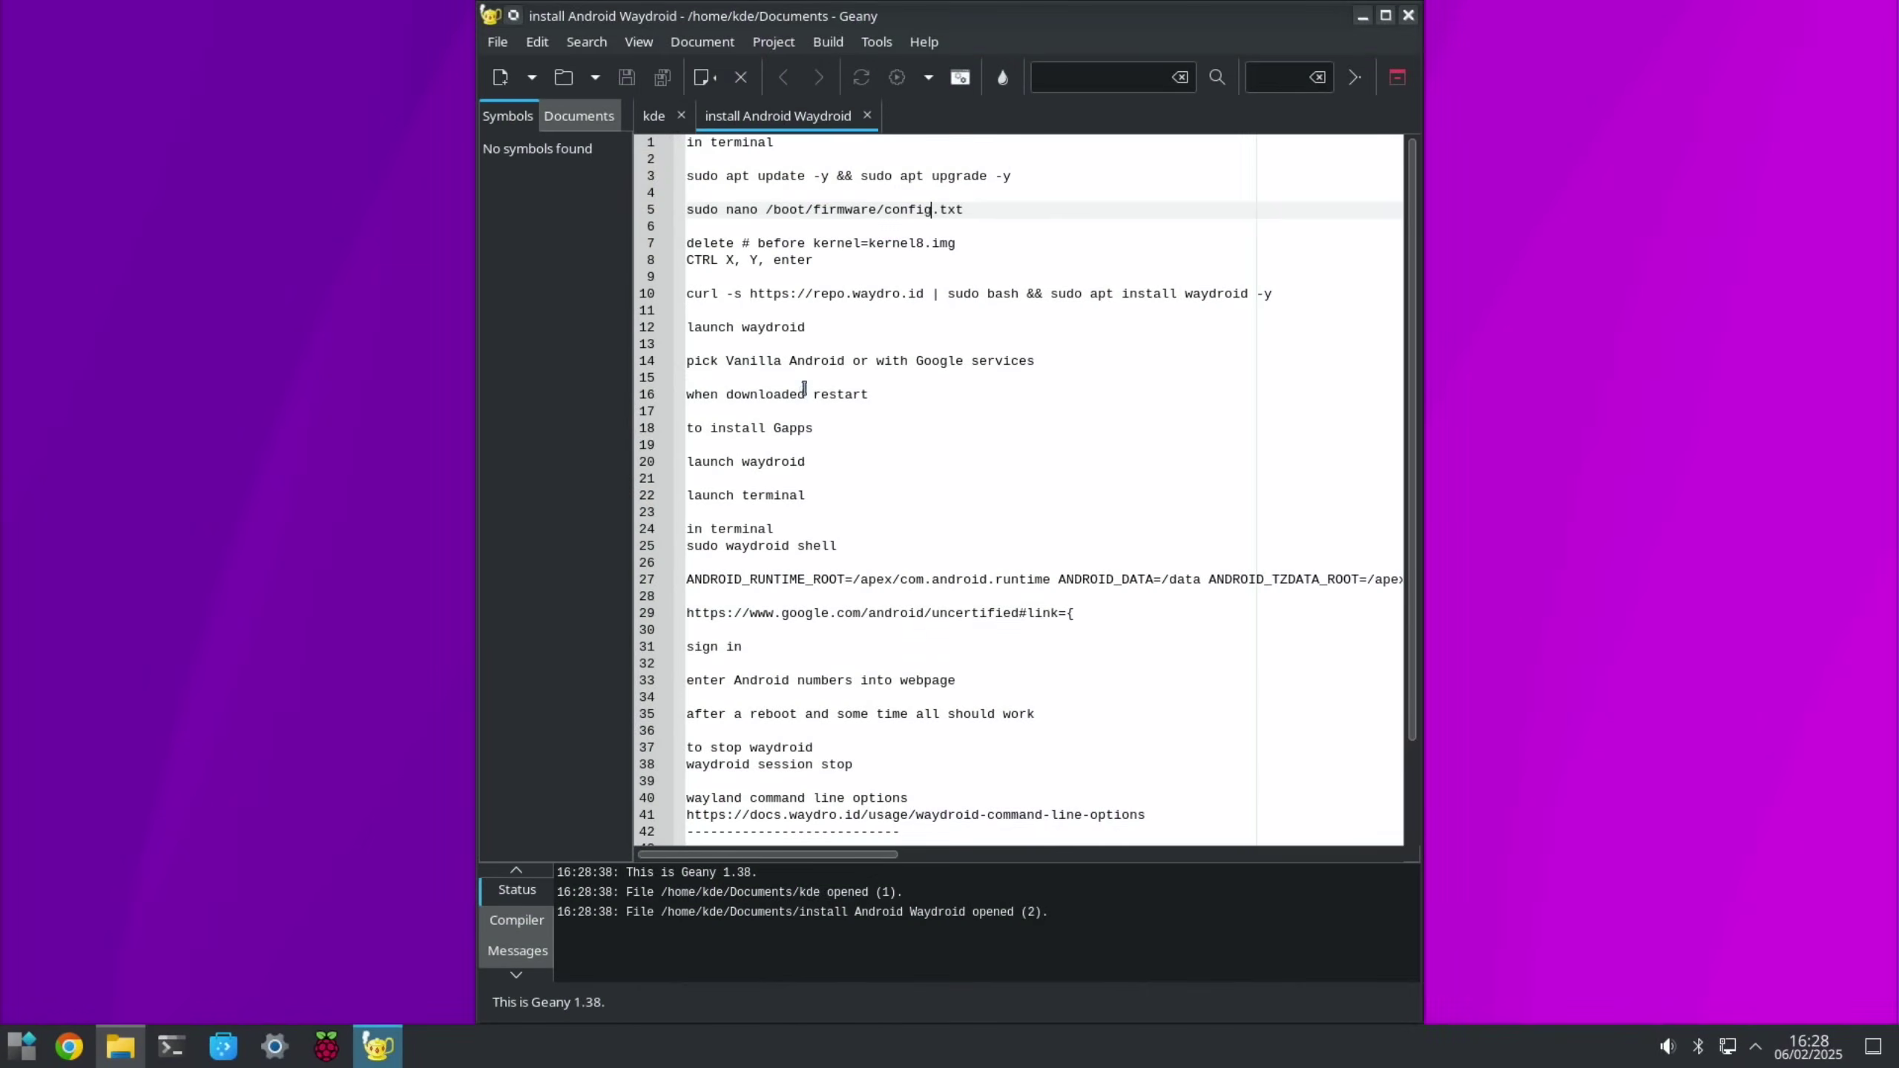
# Close the Documents window and arrange the Geany notes and a new terminal side by side on the desktop
pyautogui.moveTo(927, 16); pyautogui.dragTo(480, 27)
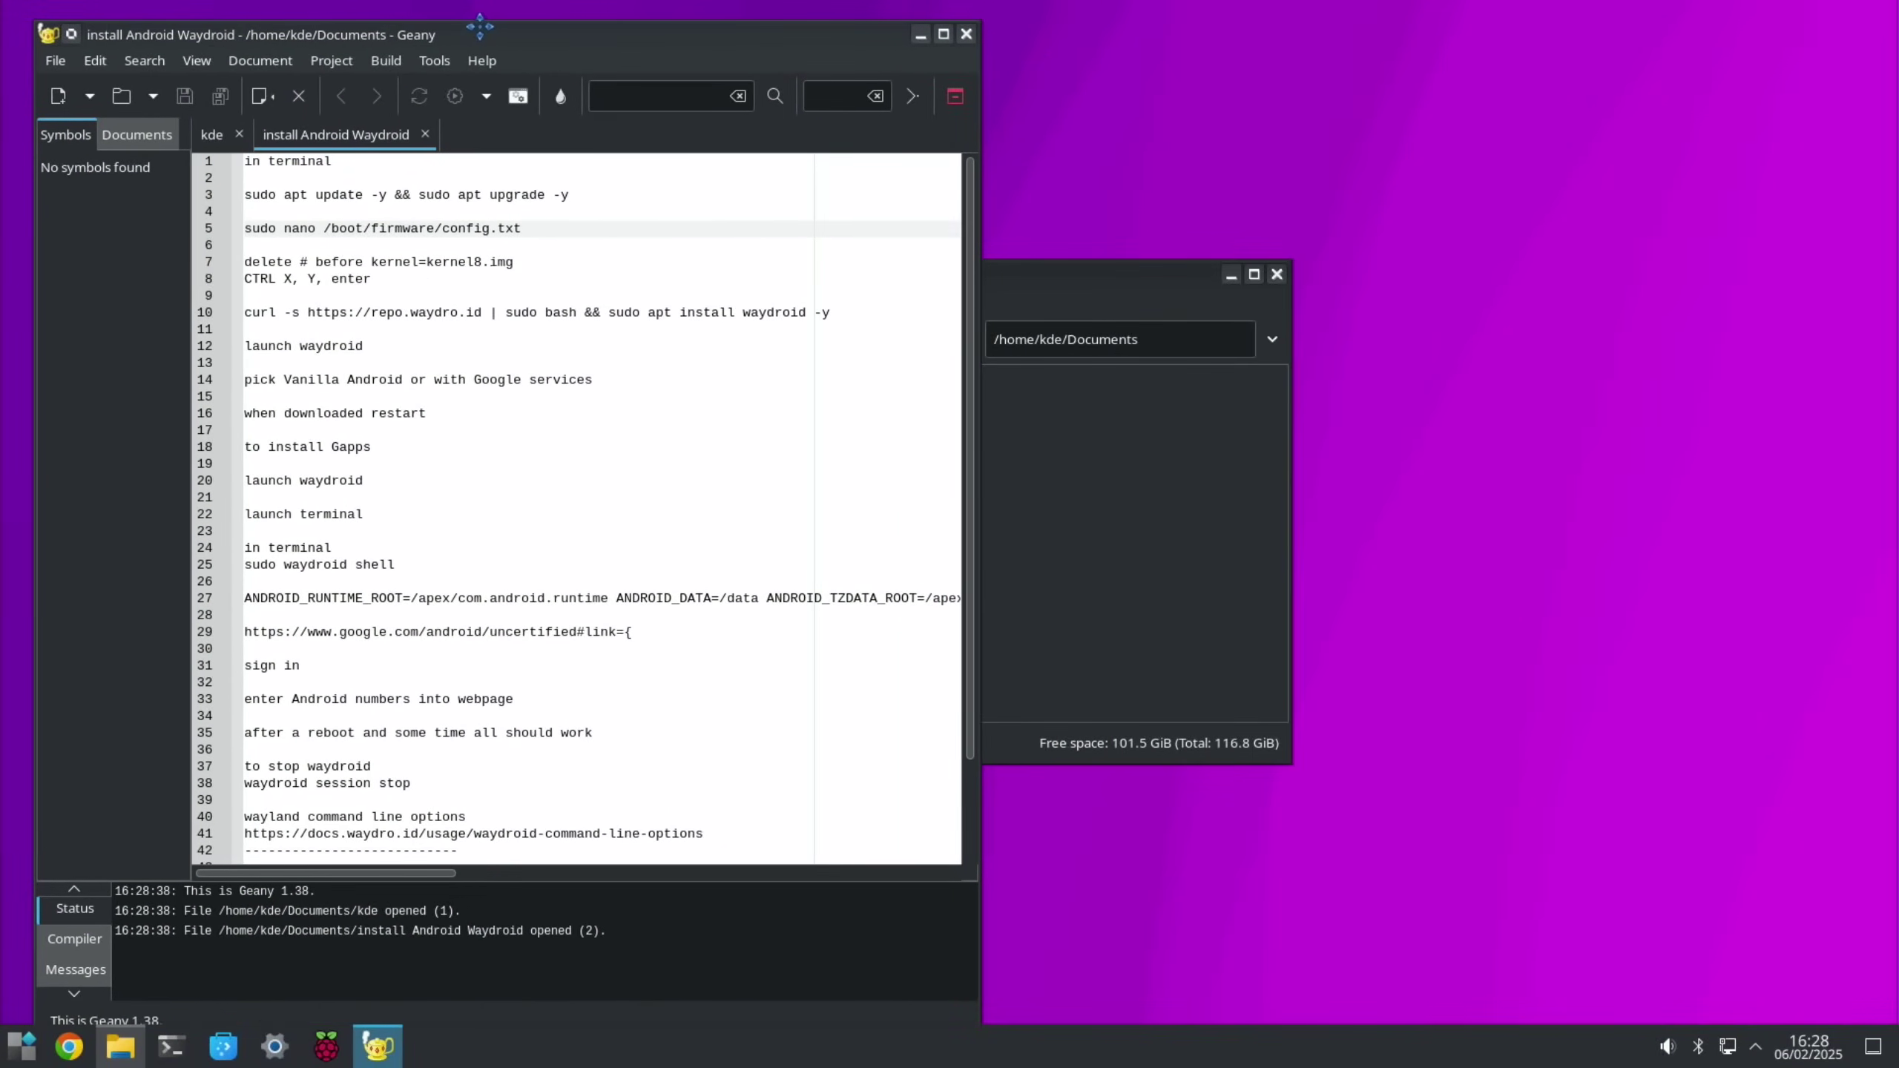
pyautogui.click(1275, 274)
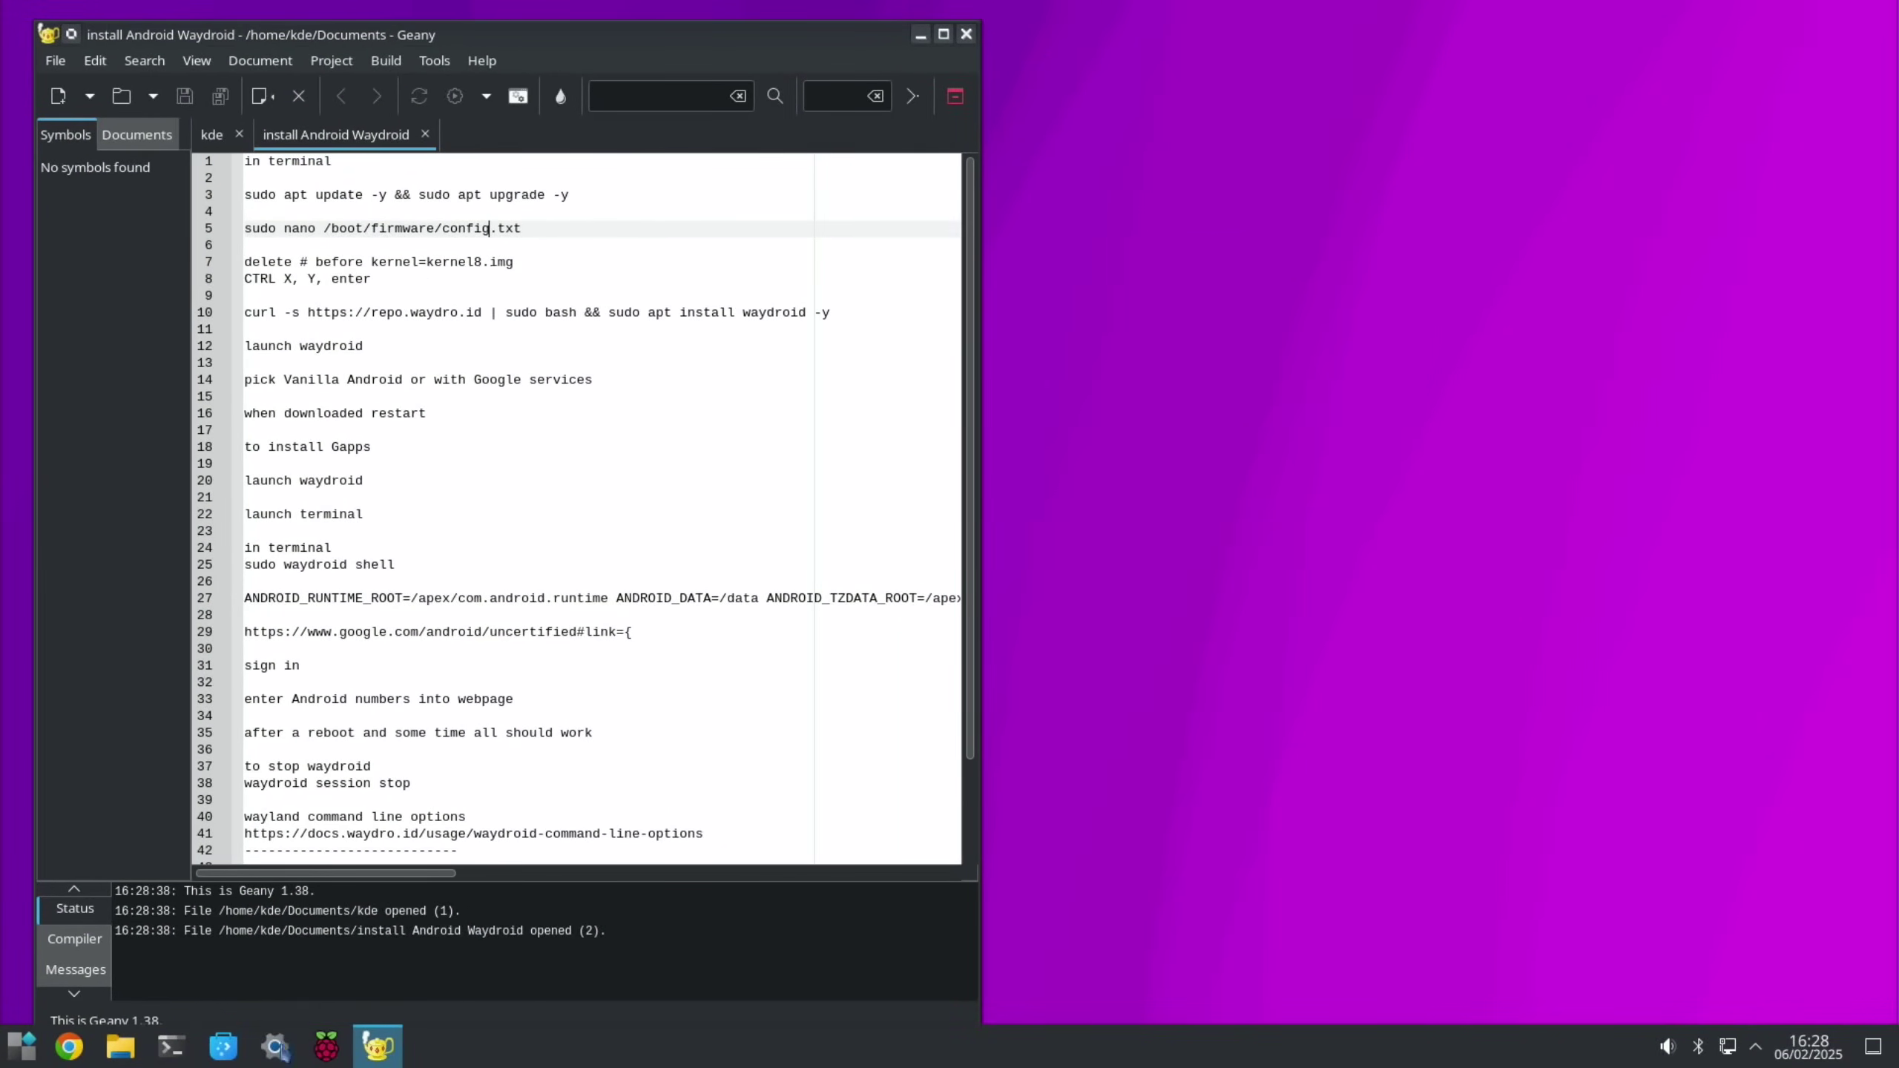
pyautogui.click(173, 1047)
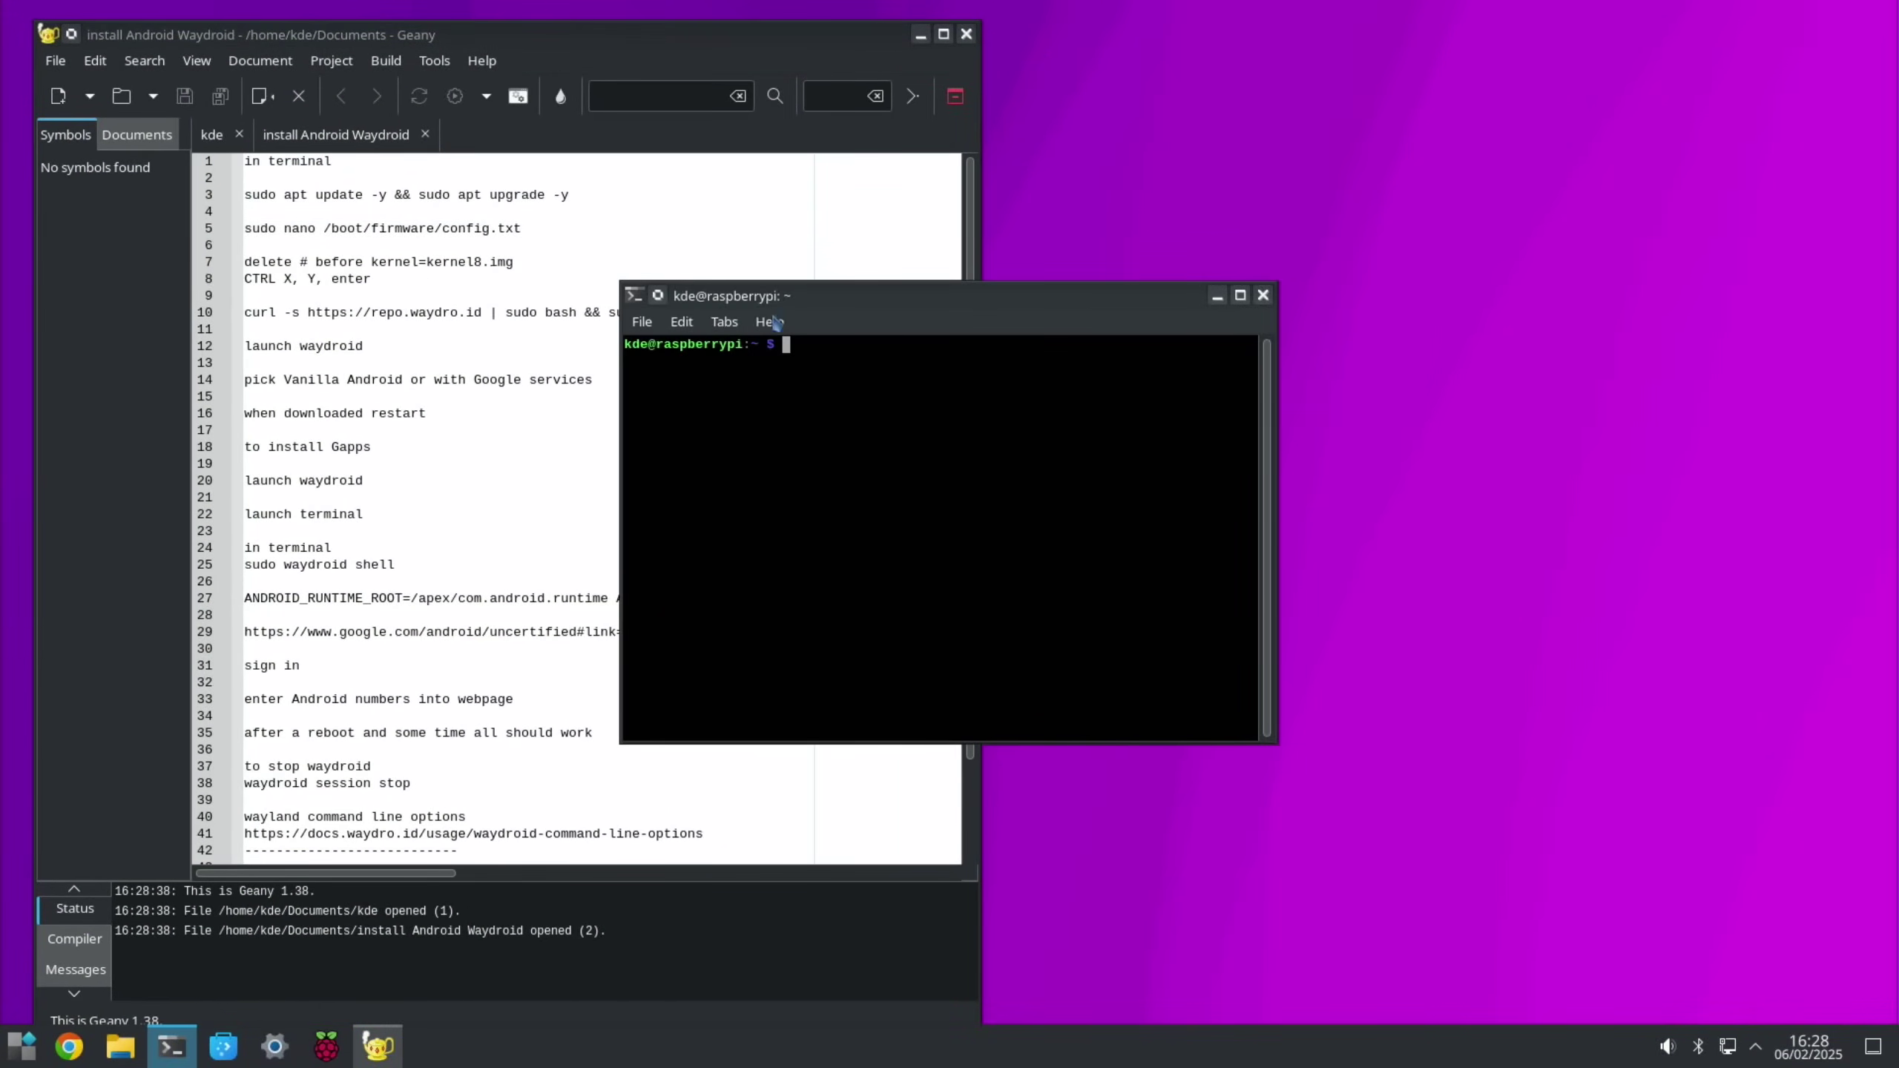
pyautogui.moveTo(823, 300); pyautogui.dragTo(1255, 277)
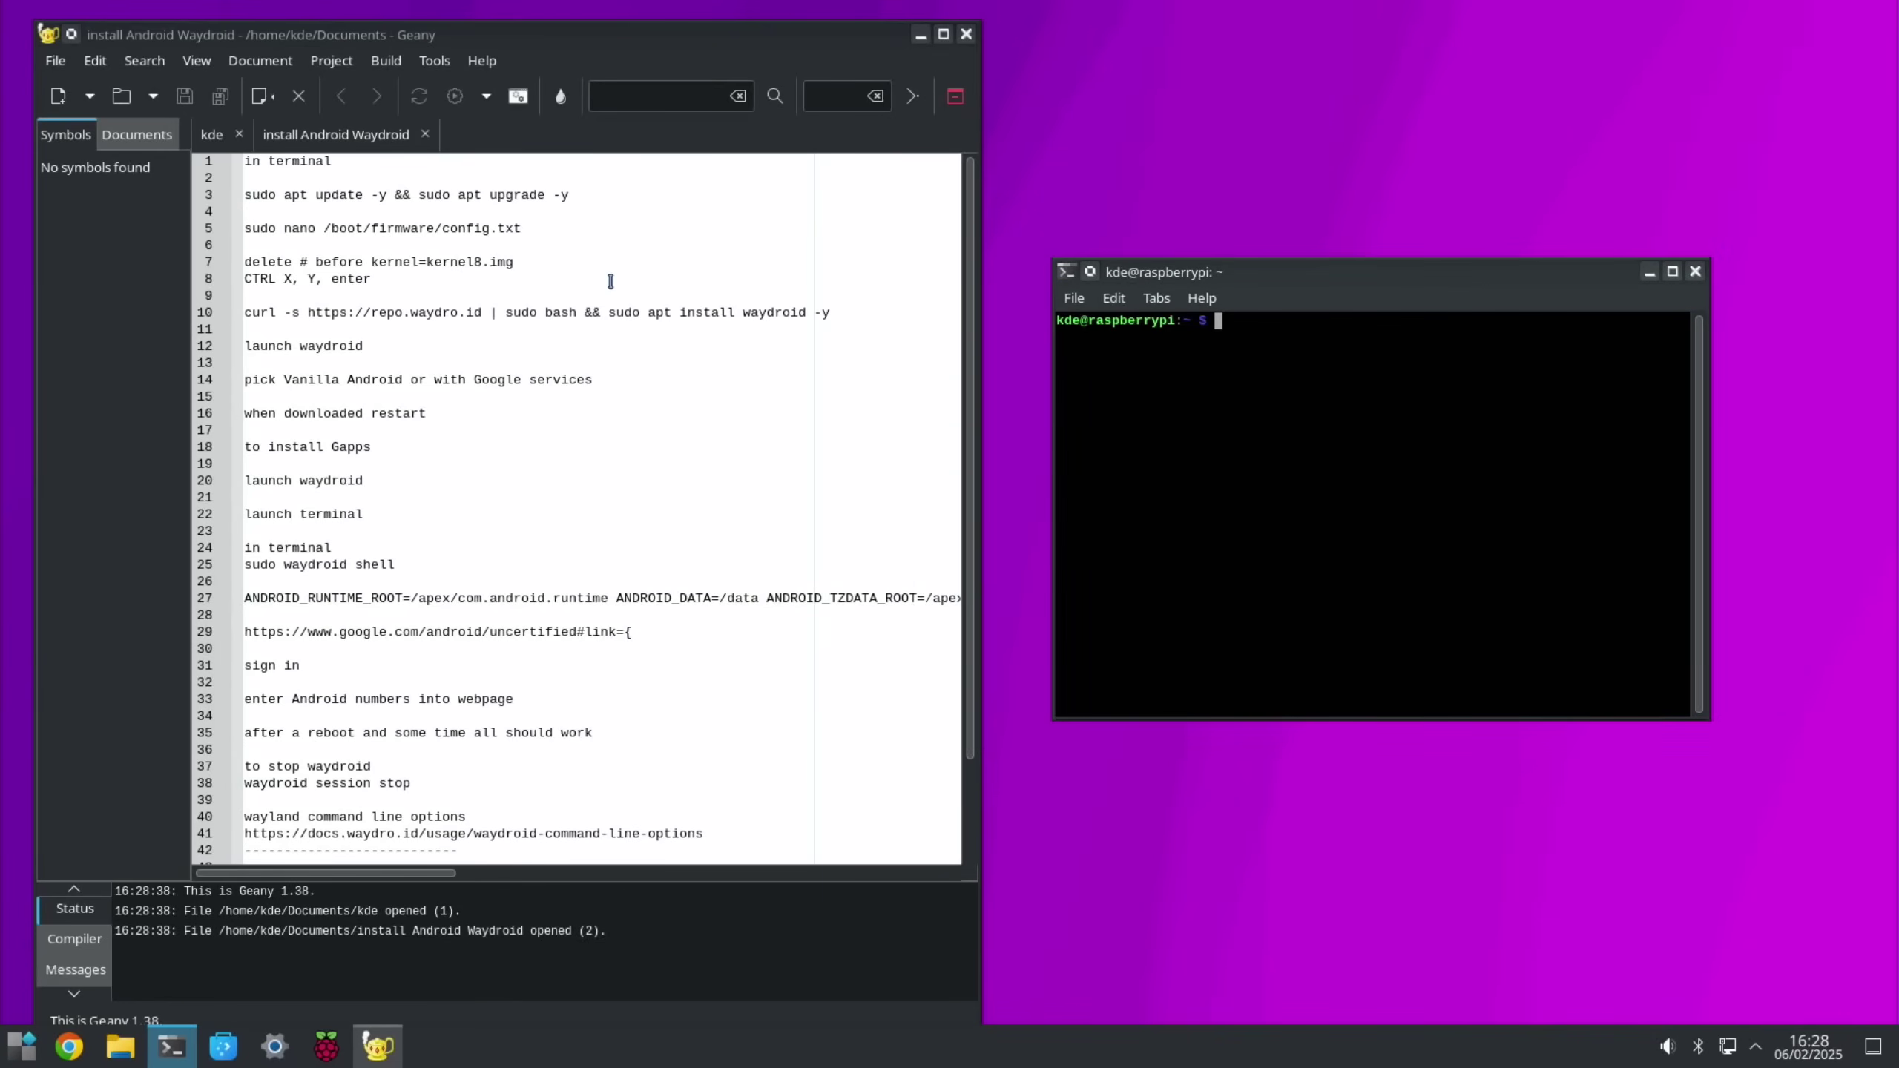
# Copy the update command "sudo apt update -y && sudo apt upgrade -y" from the notes and run it in the terminal
pyautogui.moveTo(597, 197); pyautogui.dragTo(257, 200)
pyautogui.rightClick(256, 200)
pyautogui.click(302, 284)
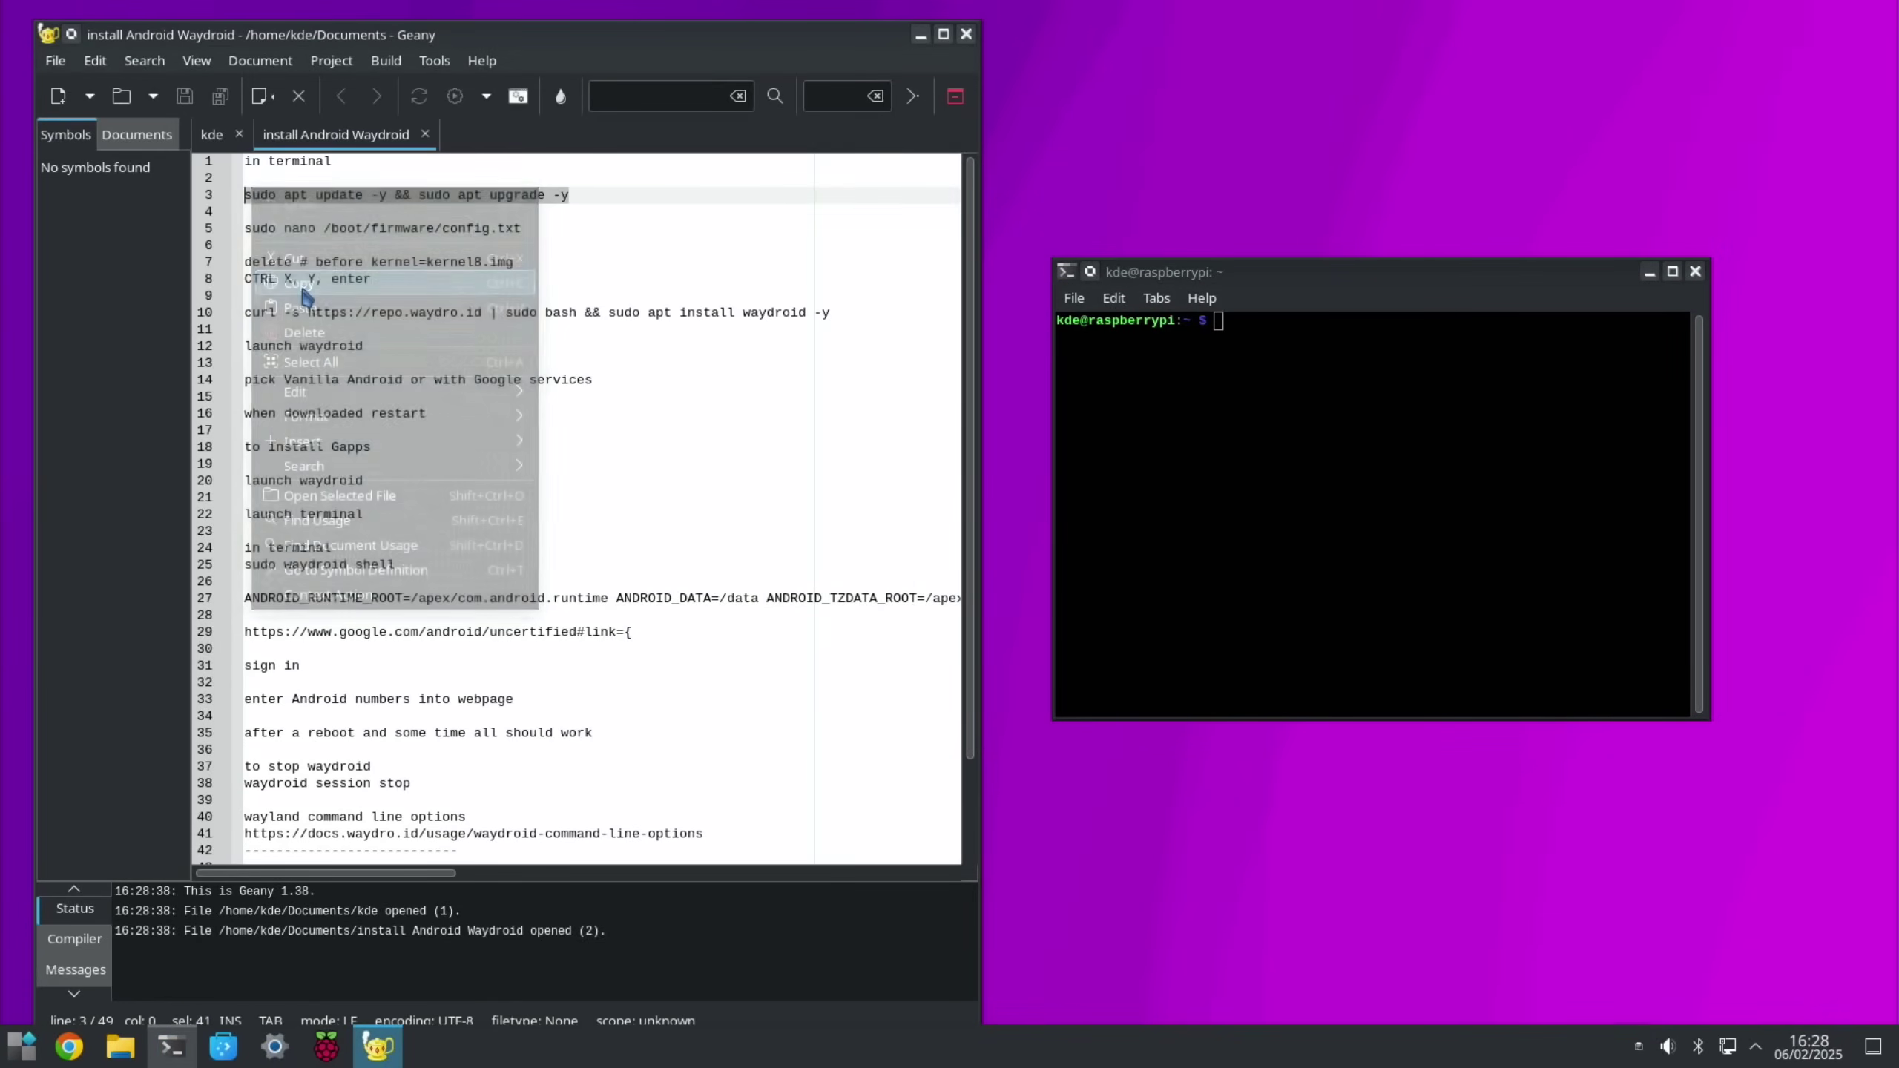
pyautogui.rightClick(1216, 382)
pyautogui.click(1261, 479)
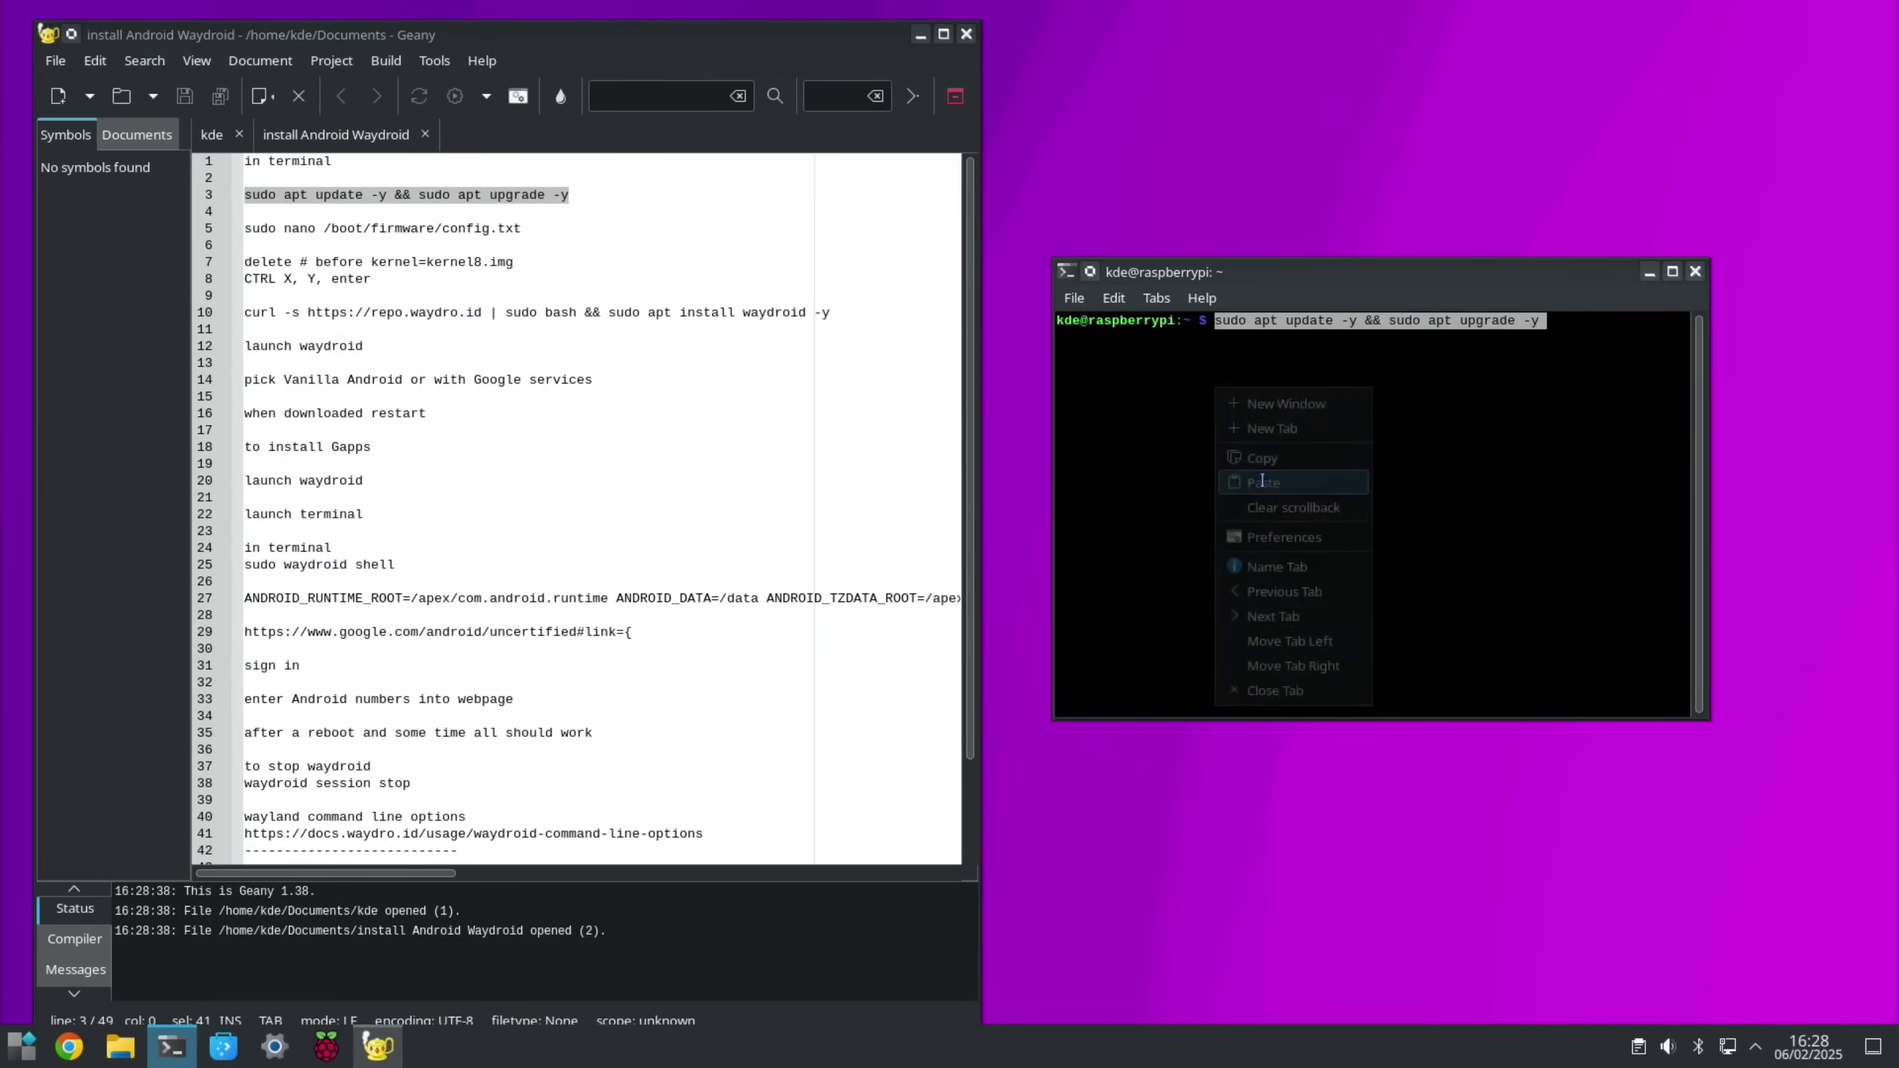
pyautogui.press('Return')
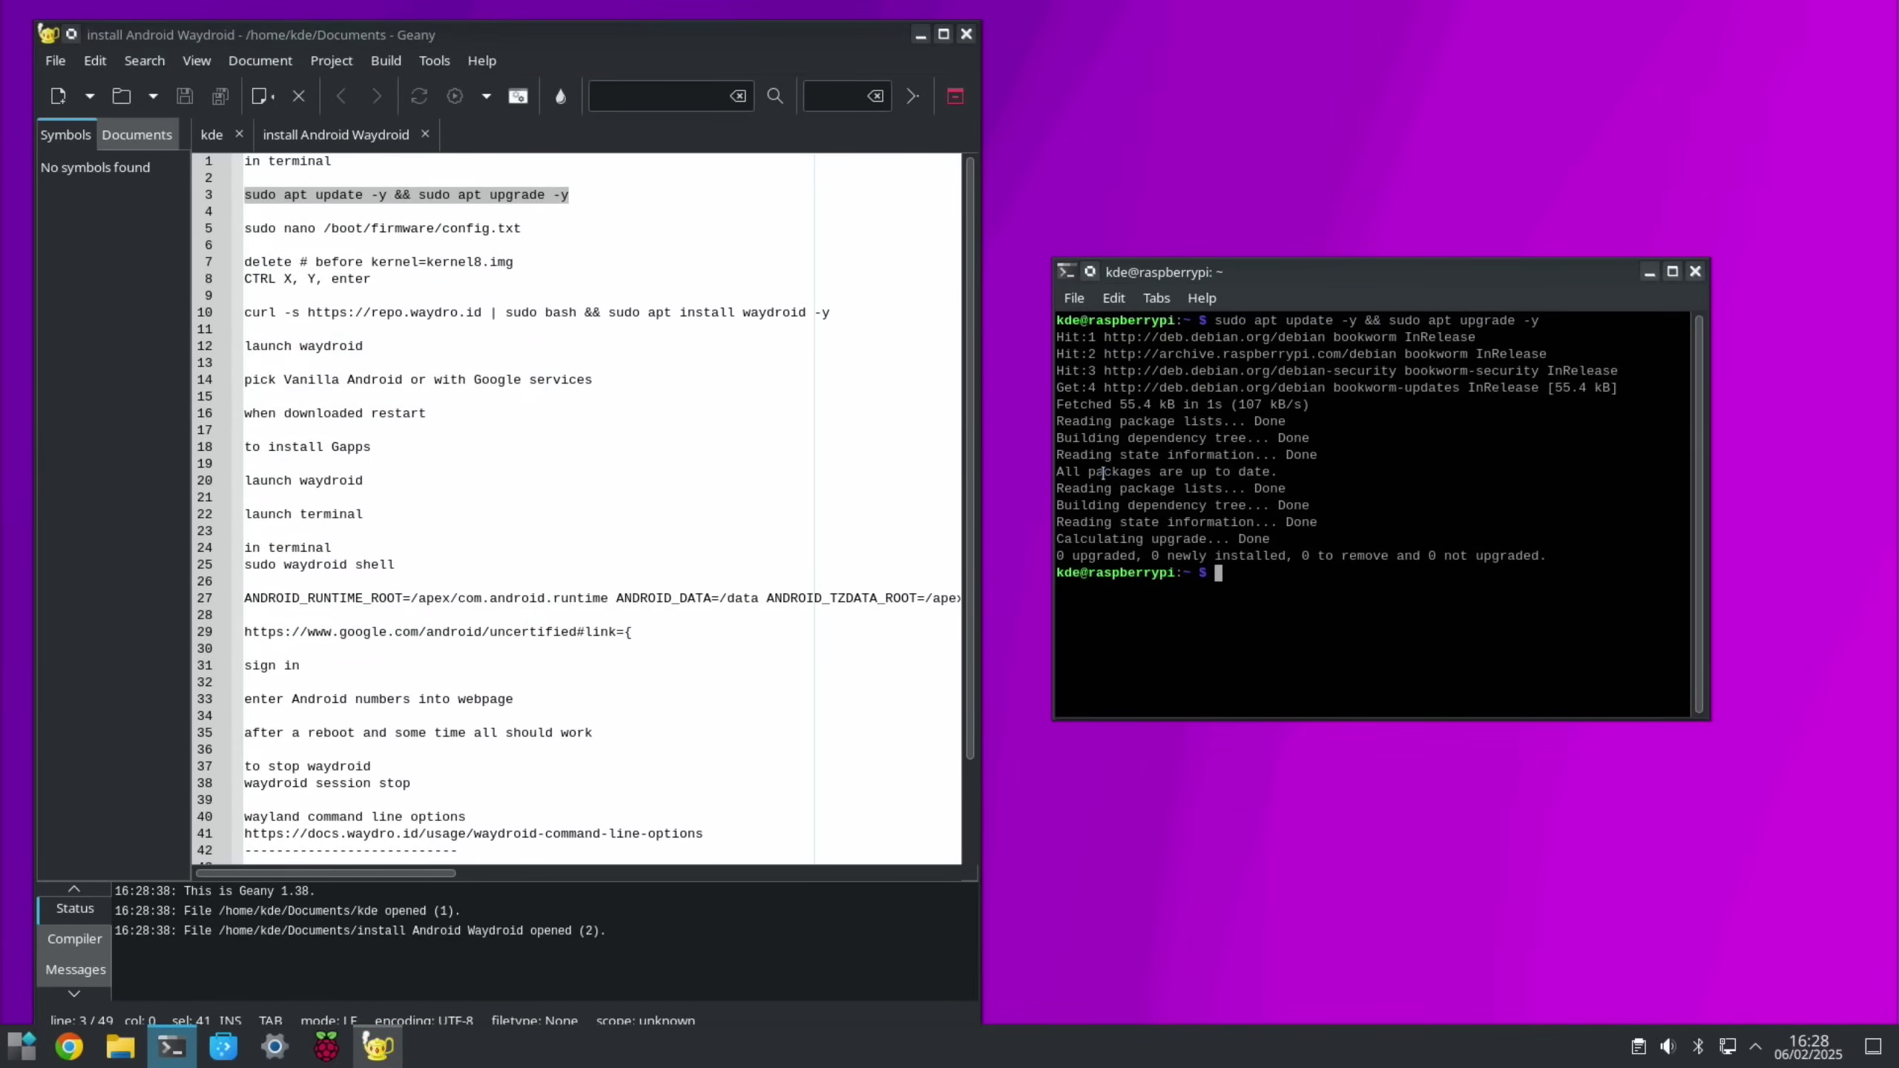
# Open /boot/firmware/config.txt in nano by running the "sudo nano" command copied from the notes
pyautogui.moveTo(531, 227); pyautogui.dragTo(245, 228)
pyautogui.rightClick(351, 234)
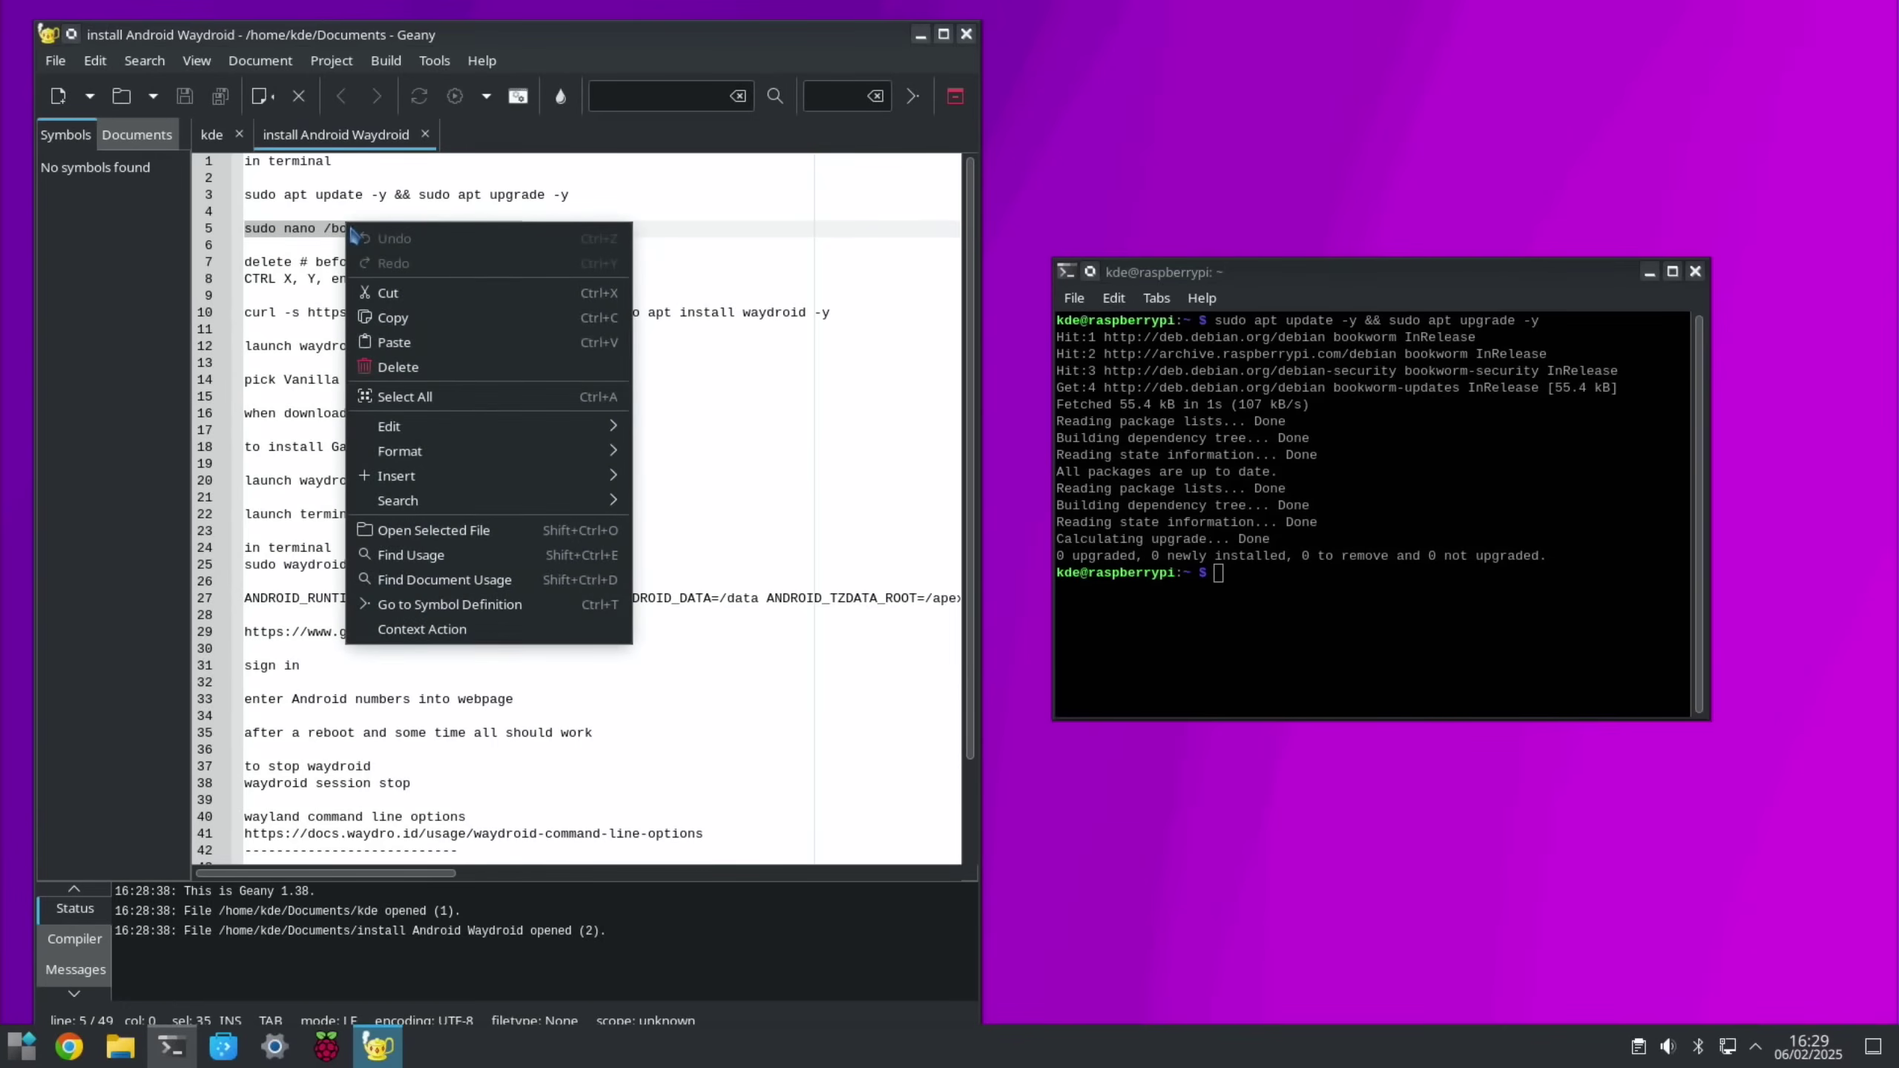
pyautogui.click(392, 317)
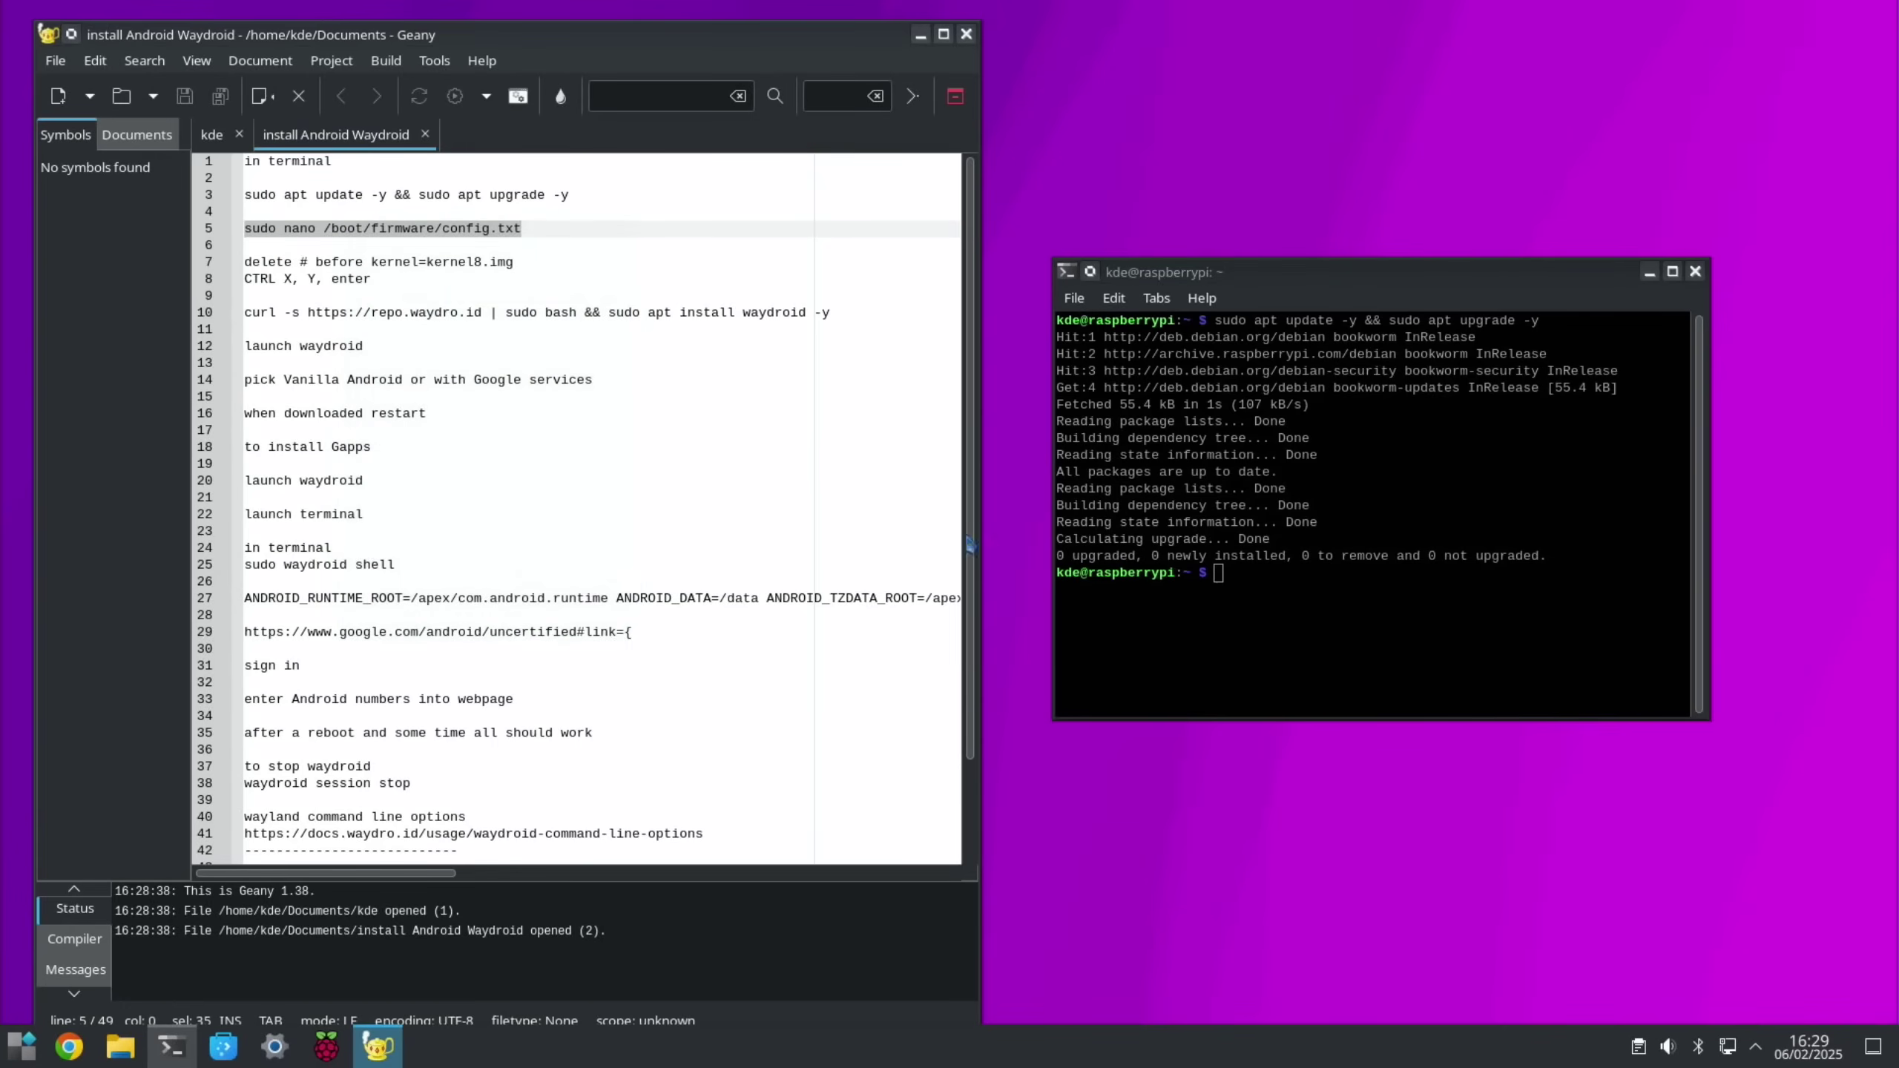
pyautogui.rightClick(1269, 602)
pyautogui.click(1299, 692)
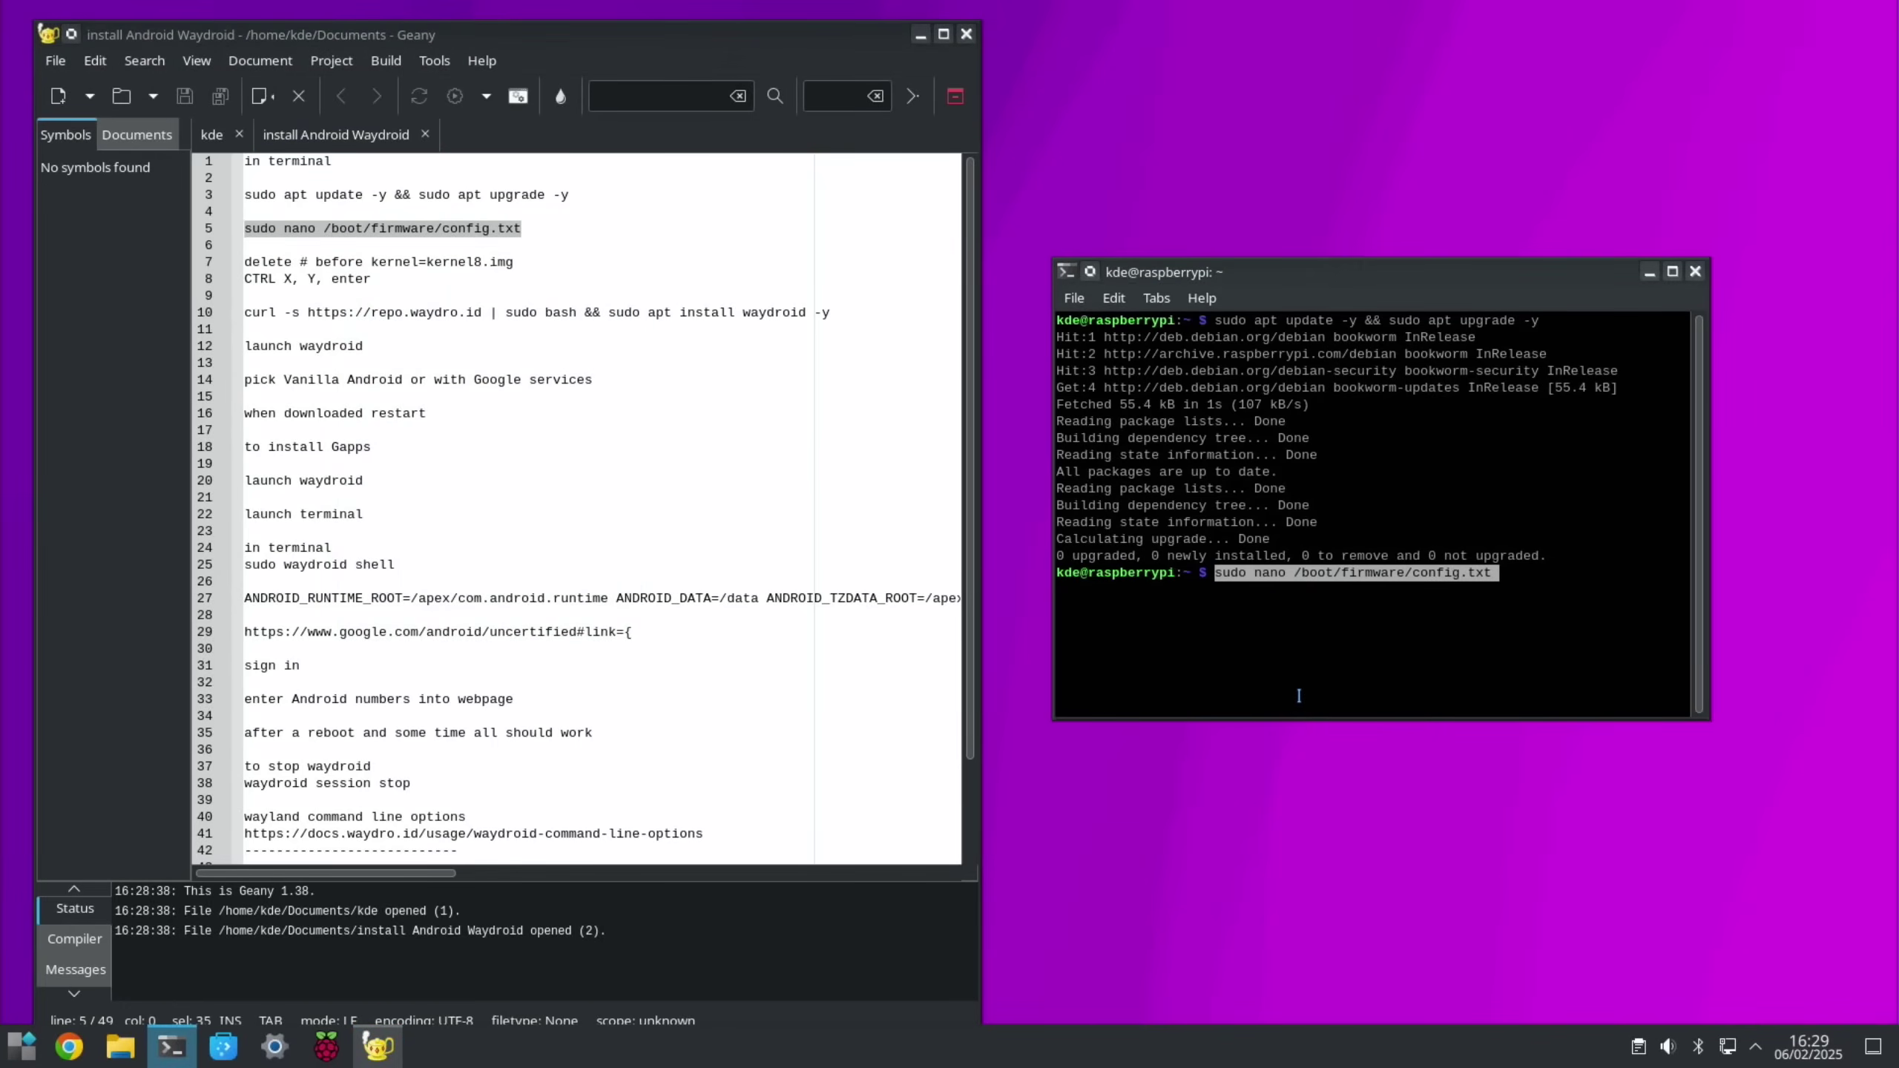
pyautogui.press('Return')
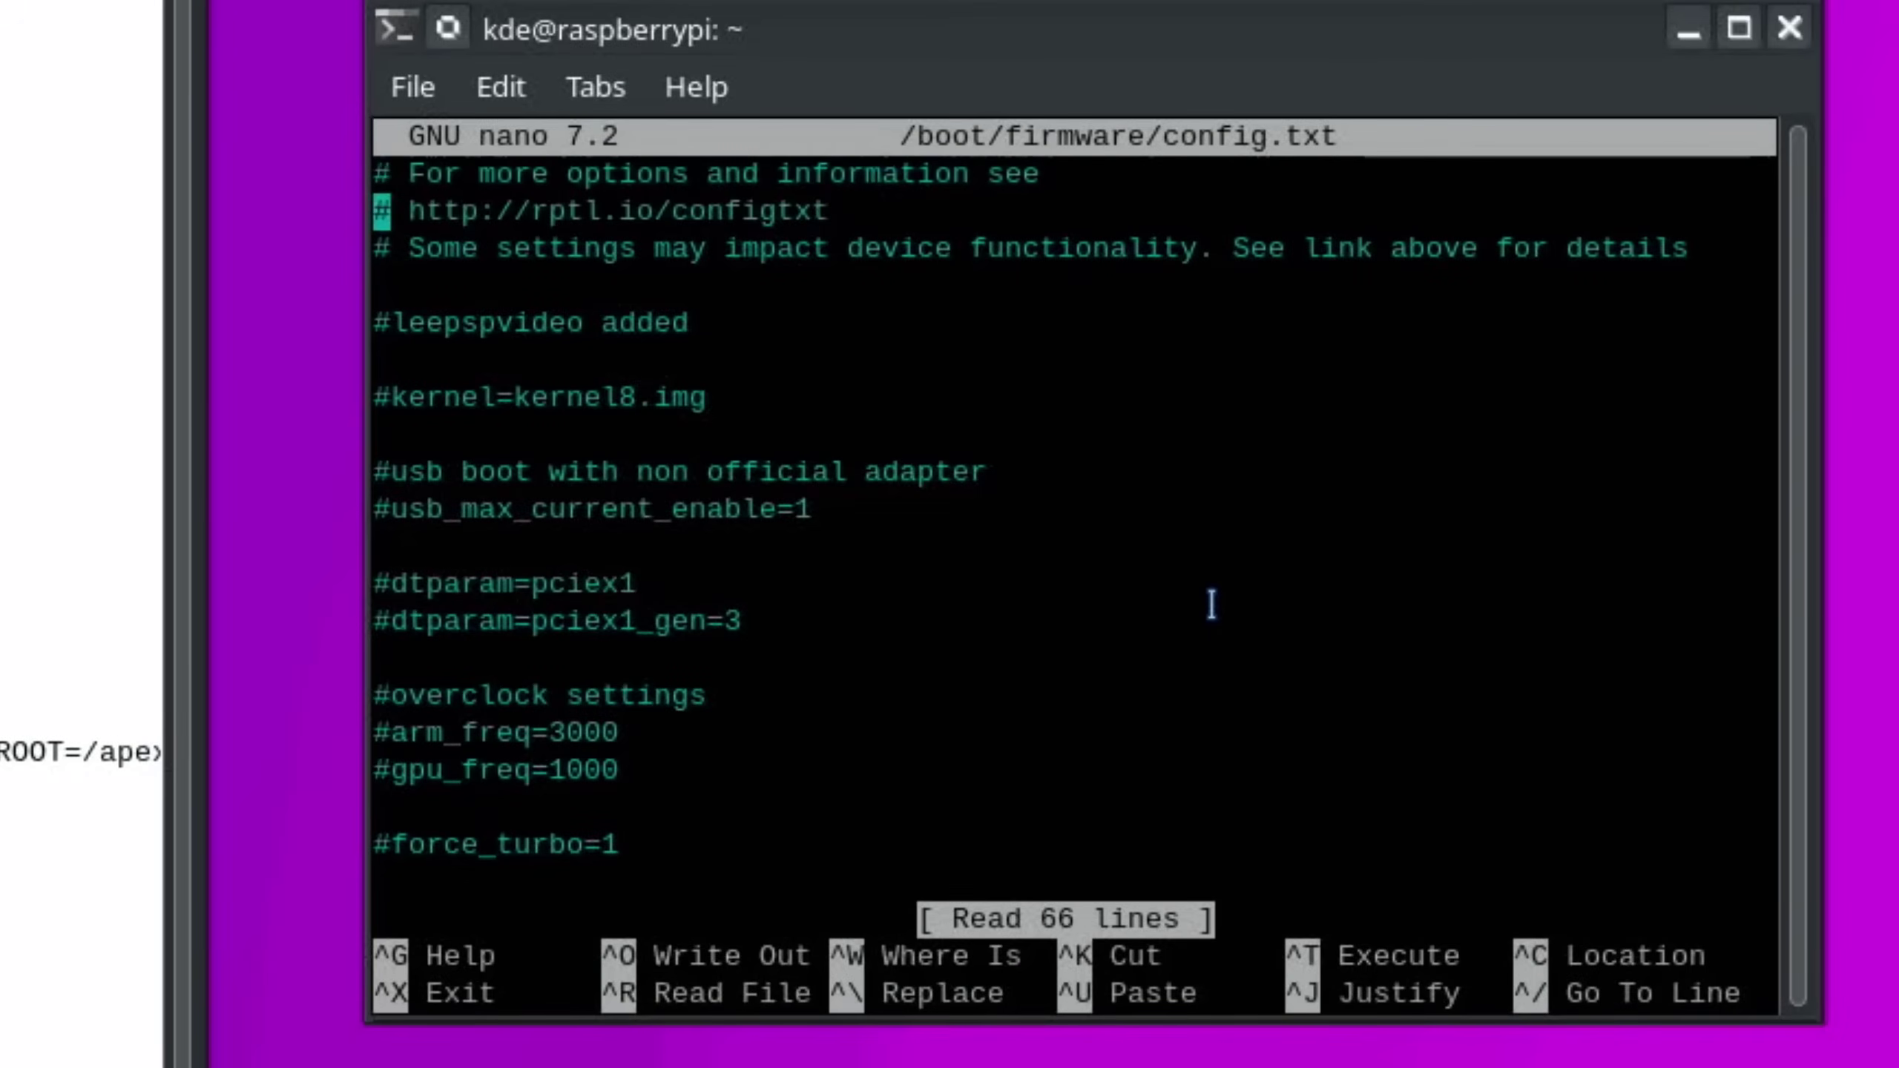
# Uncomment the line kernel=kernel8.img in config.txt, save the file under the same name and exit nano
pyautogui.press('Down')
pyautogui.press('Down')
pyautogui.press('Down')
pyautogui.press('Down')
pyautogui.press('Down')
pyautogui.press('Right')
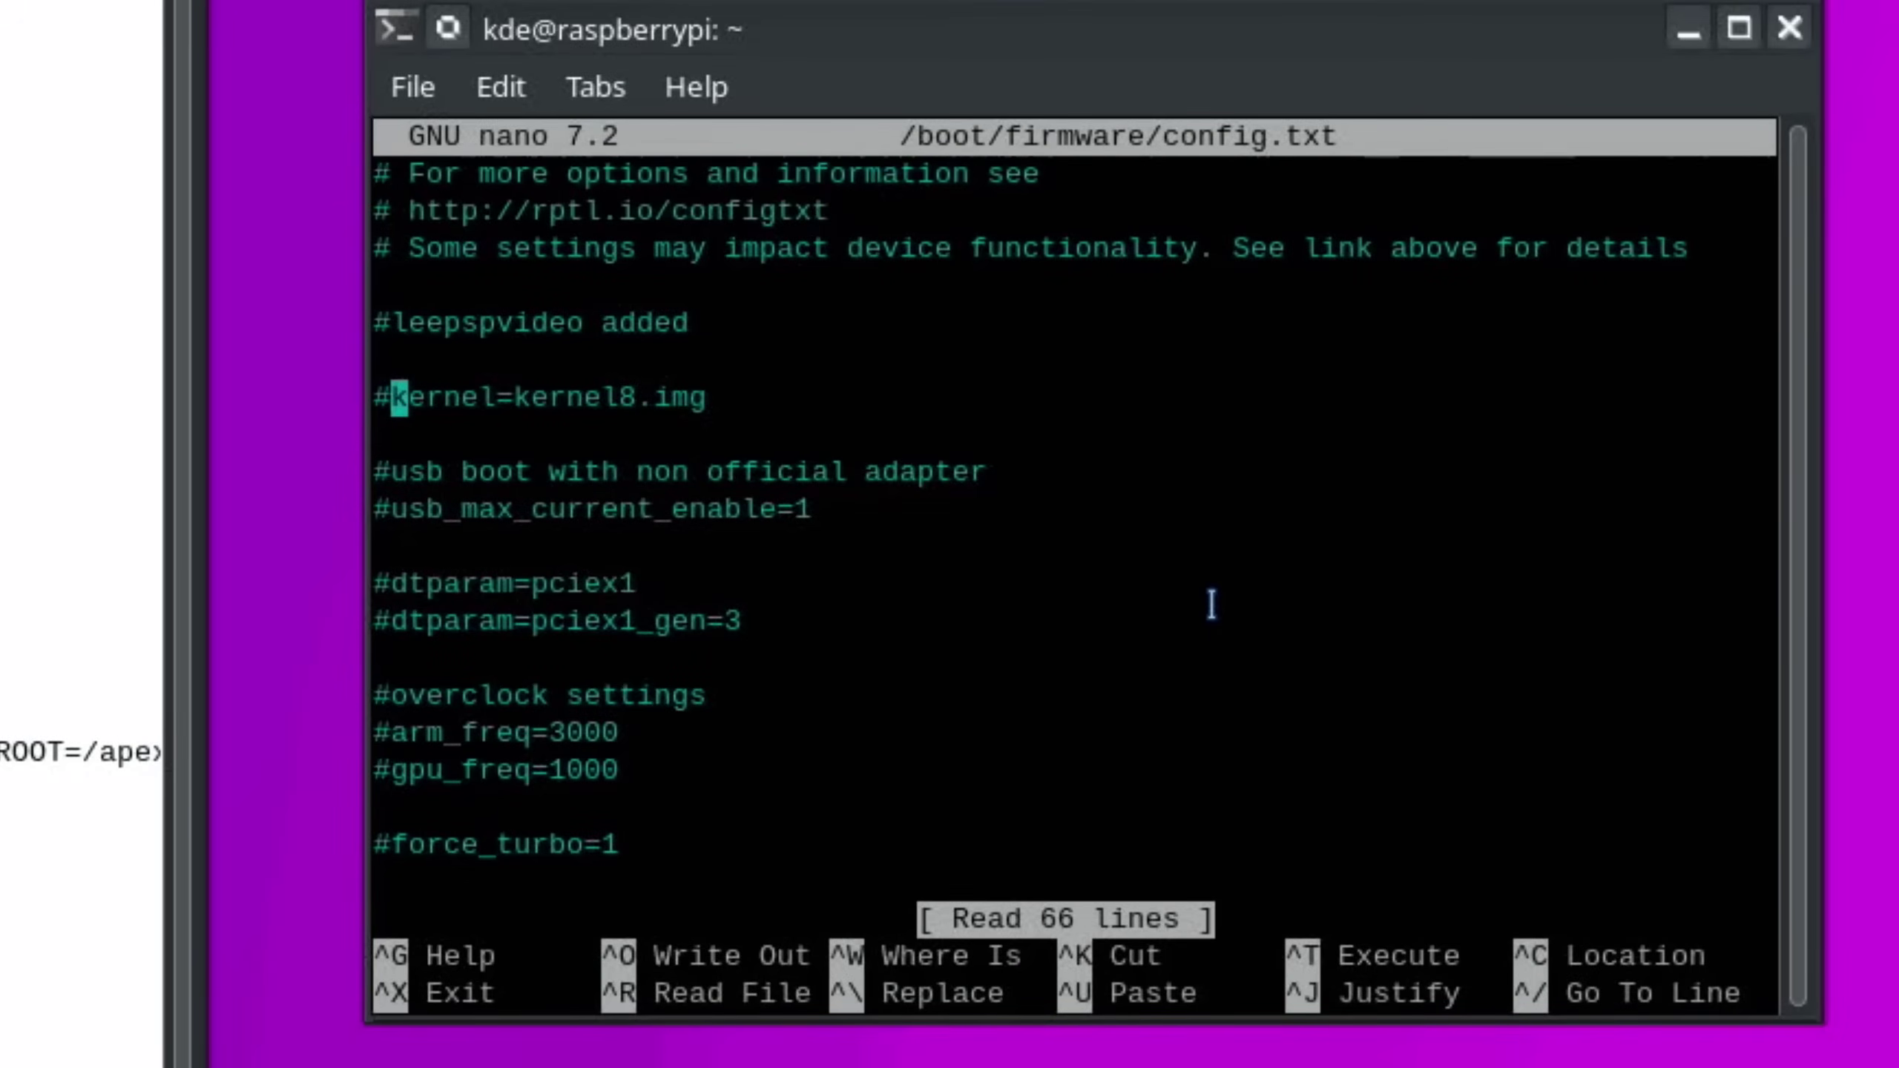
pyautogui.press('BackSpace')
pyautogui.press('Right')
pyautogui.press('Right')
pyautogui.press('Right')
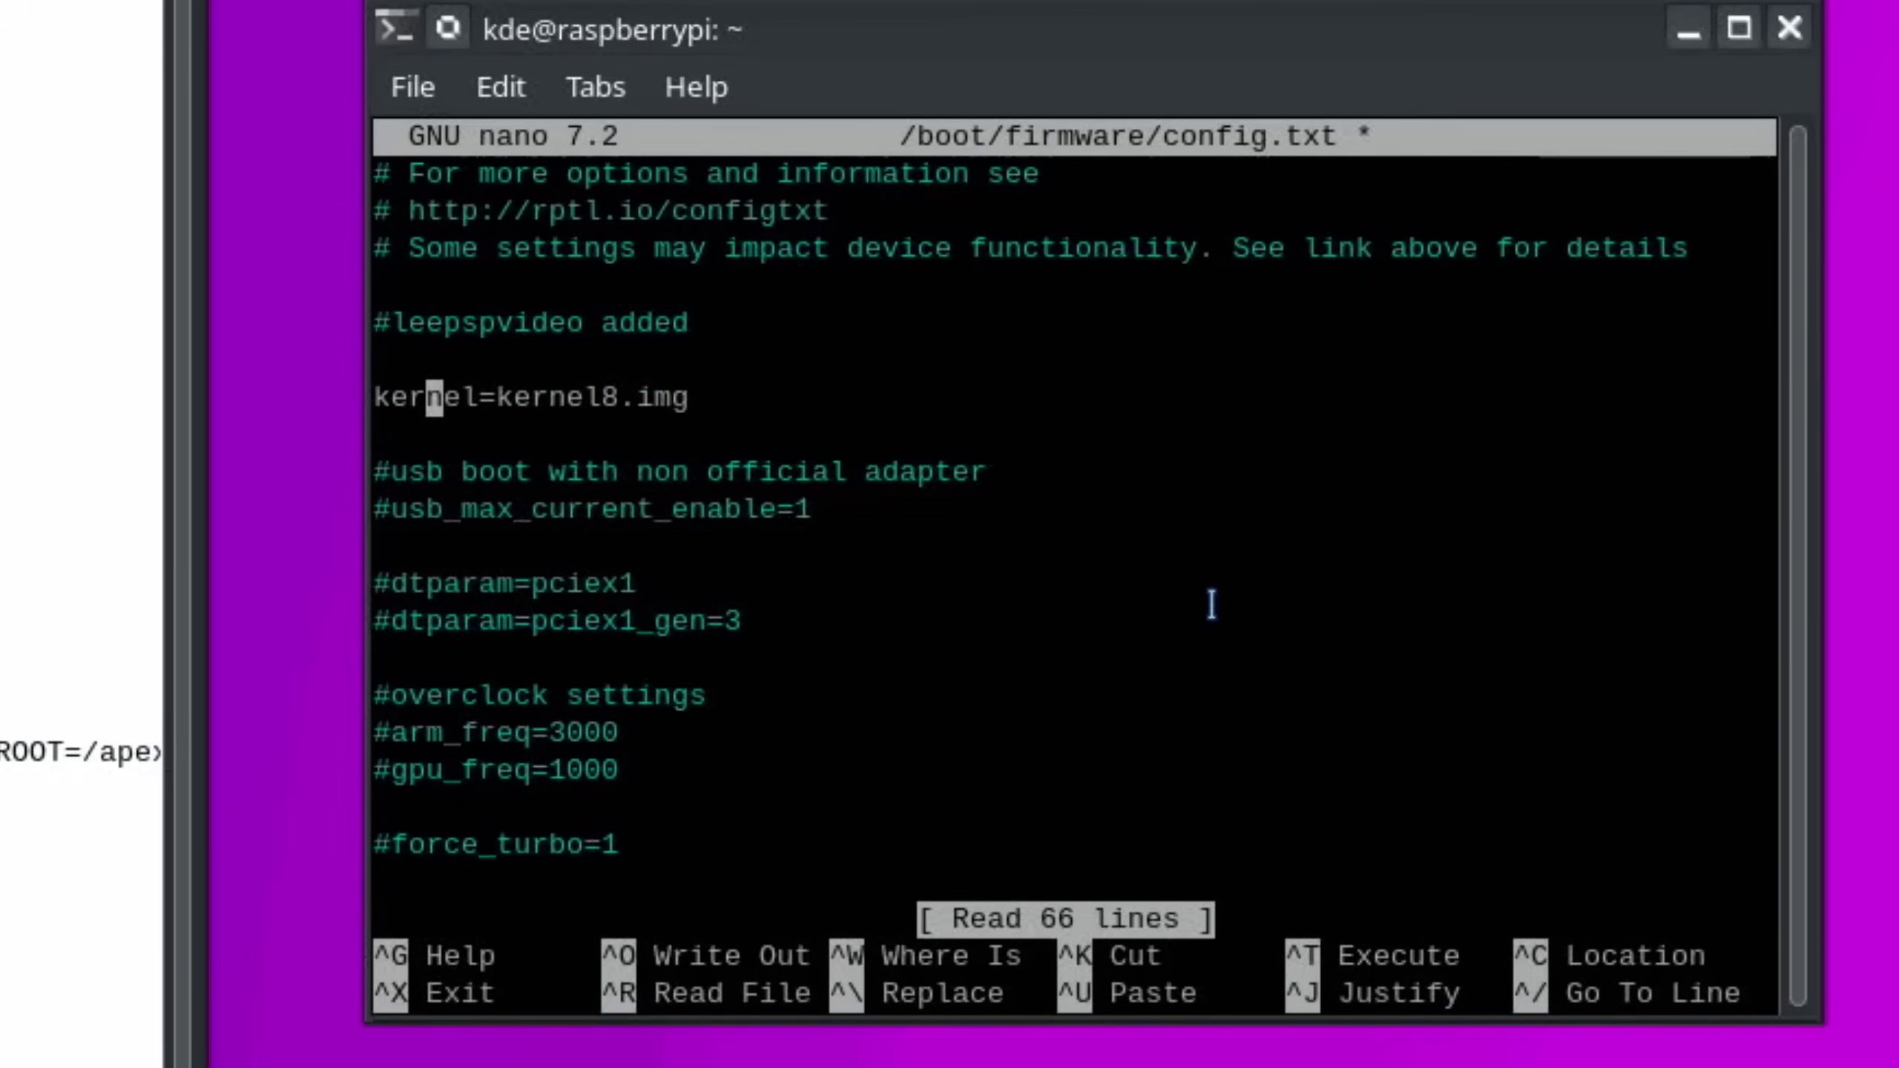
pyautogui.hotkey('ctrl', 'x')
pyautogui.press('y')
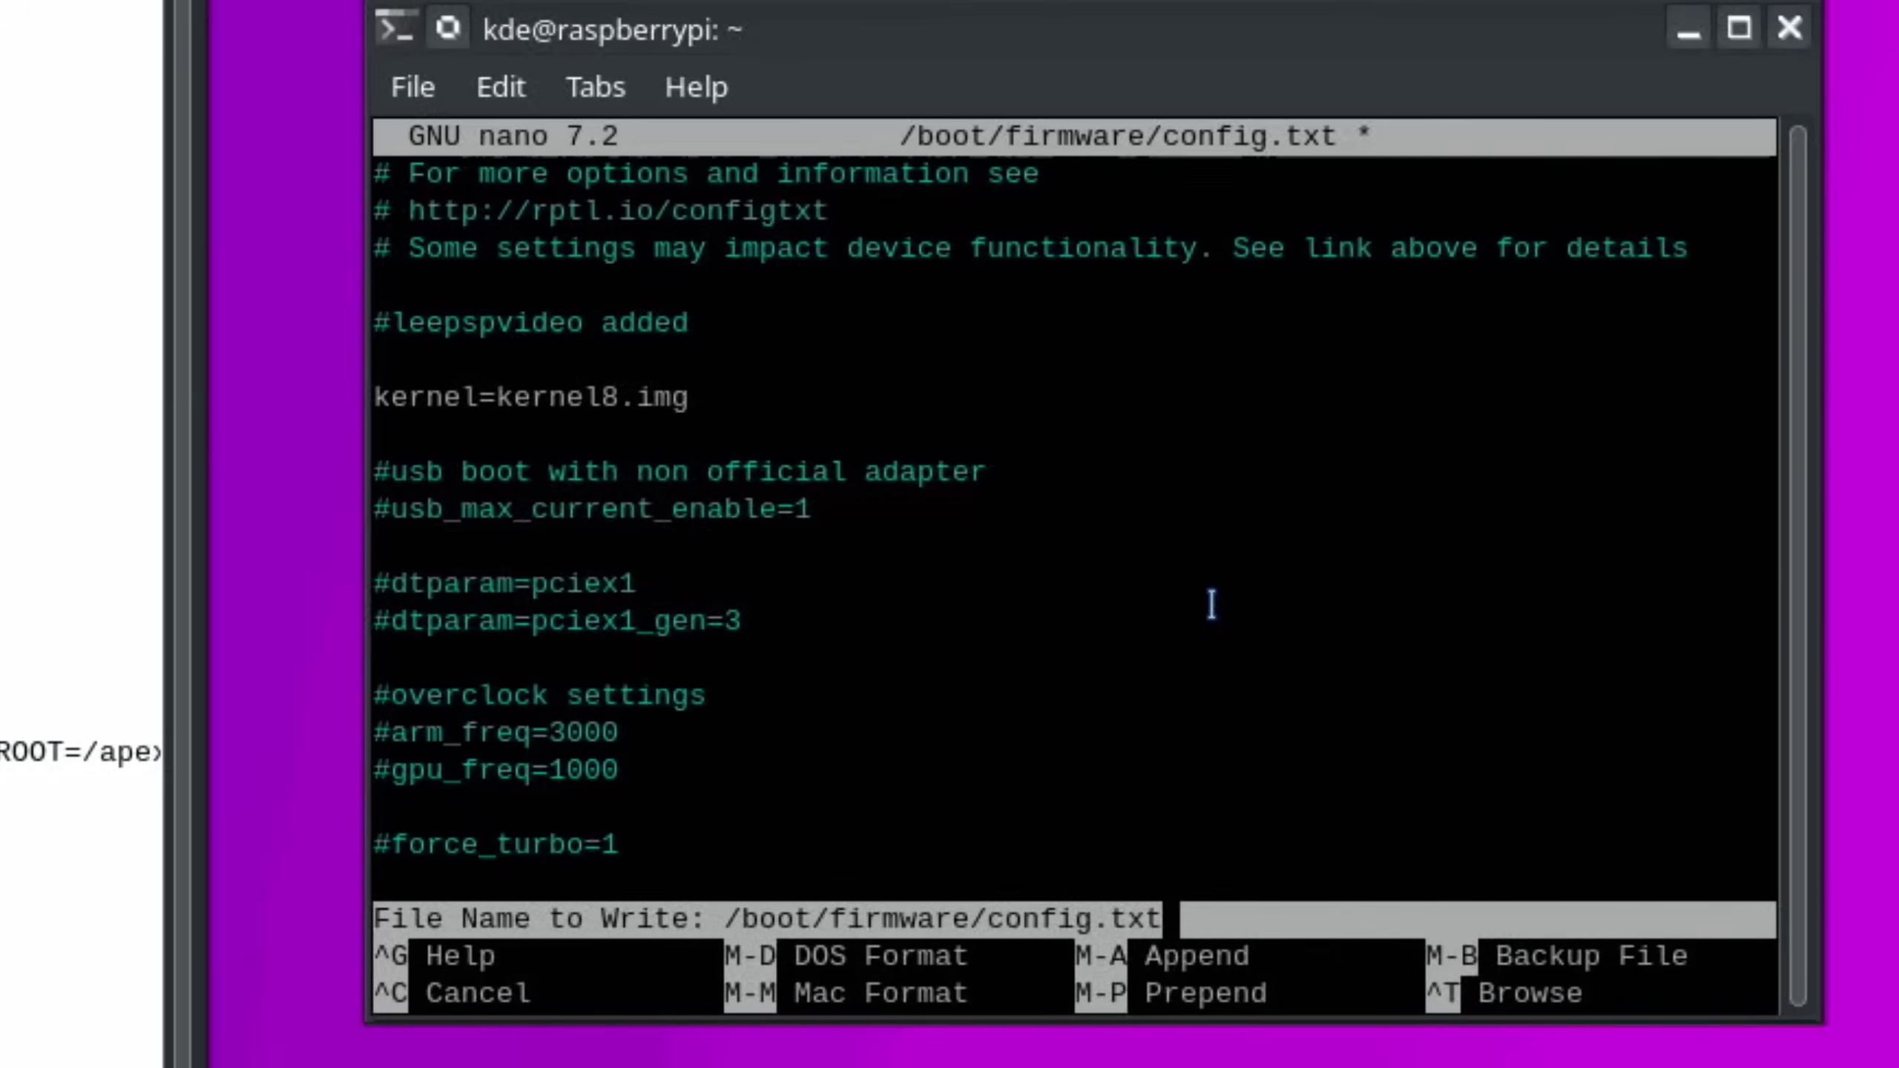
pyautogui.press('Return')
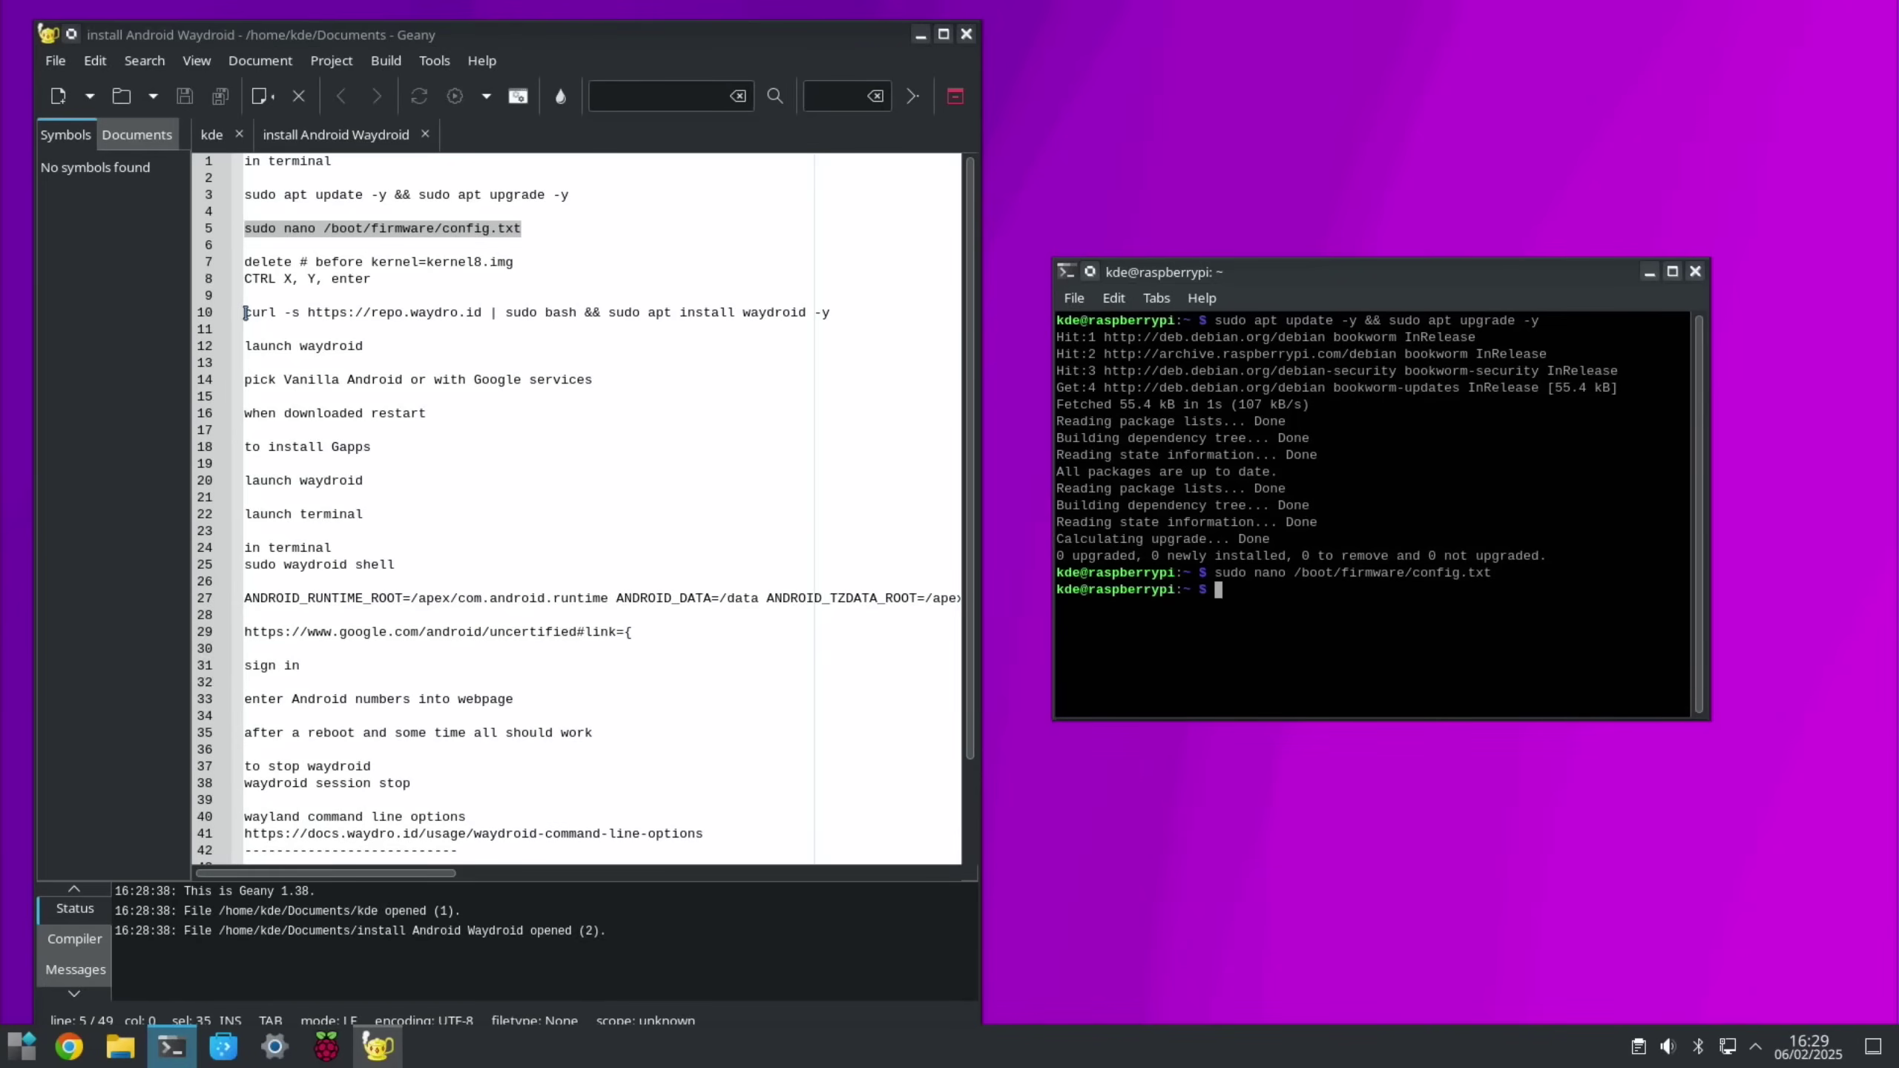
pyautogui.moveTo(245, 312); pyautogui.dragTo(831, 322)
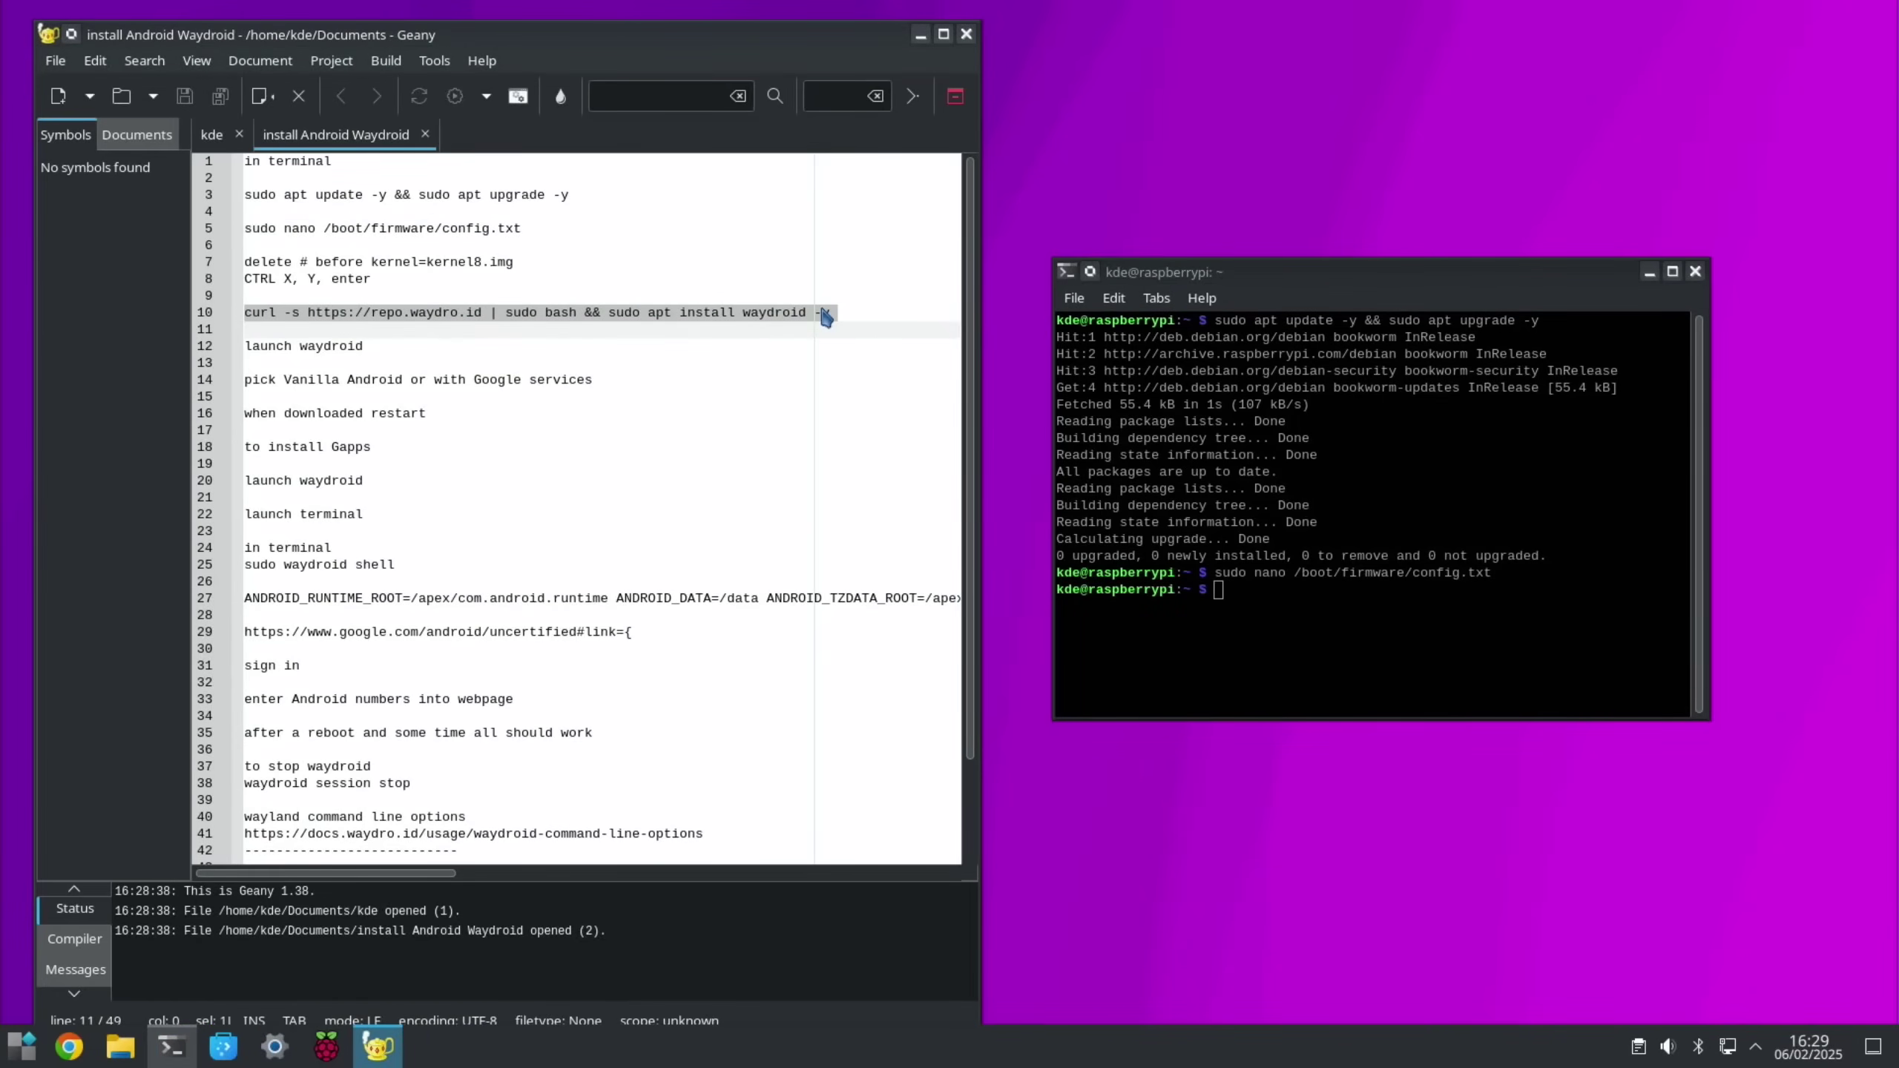
pyautogui.rightClick(823, 310)
pyautogui.click(863, 399)
pyautogui.rightClick(1228, 597)
pyautogui.click(1309, 687)
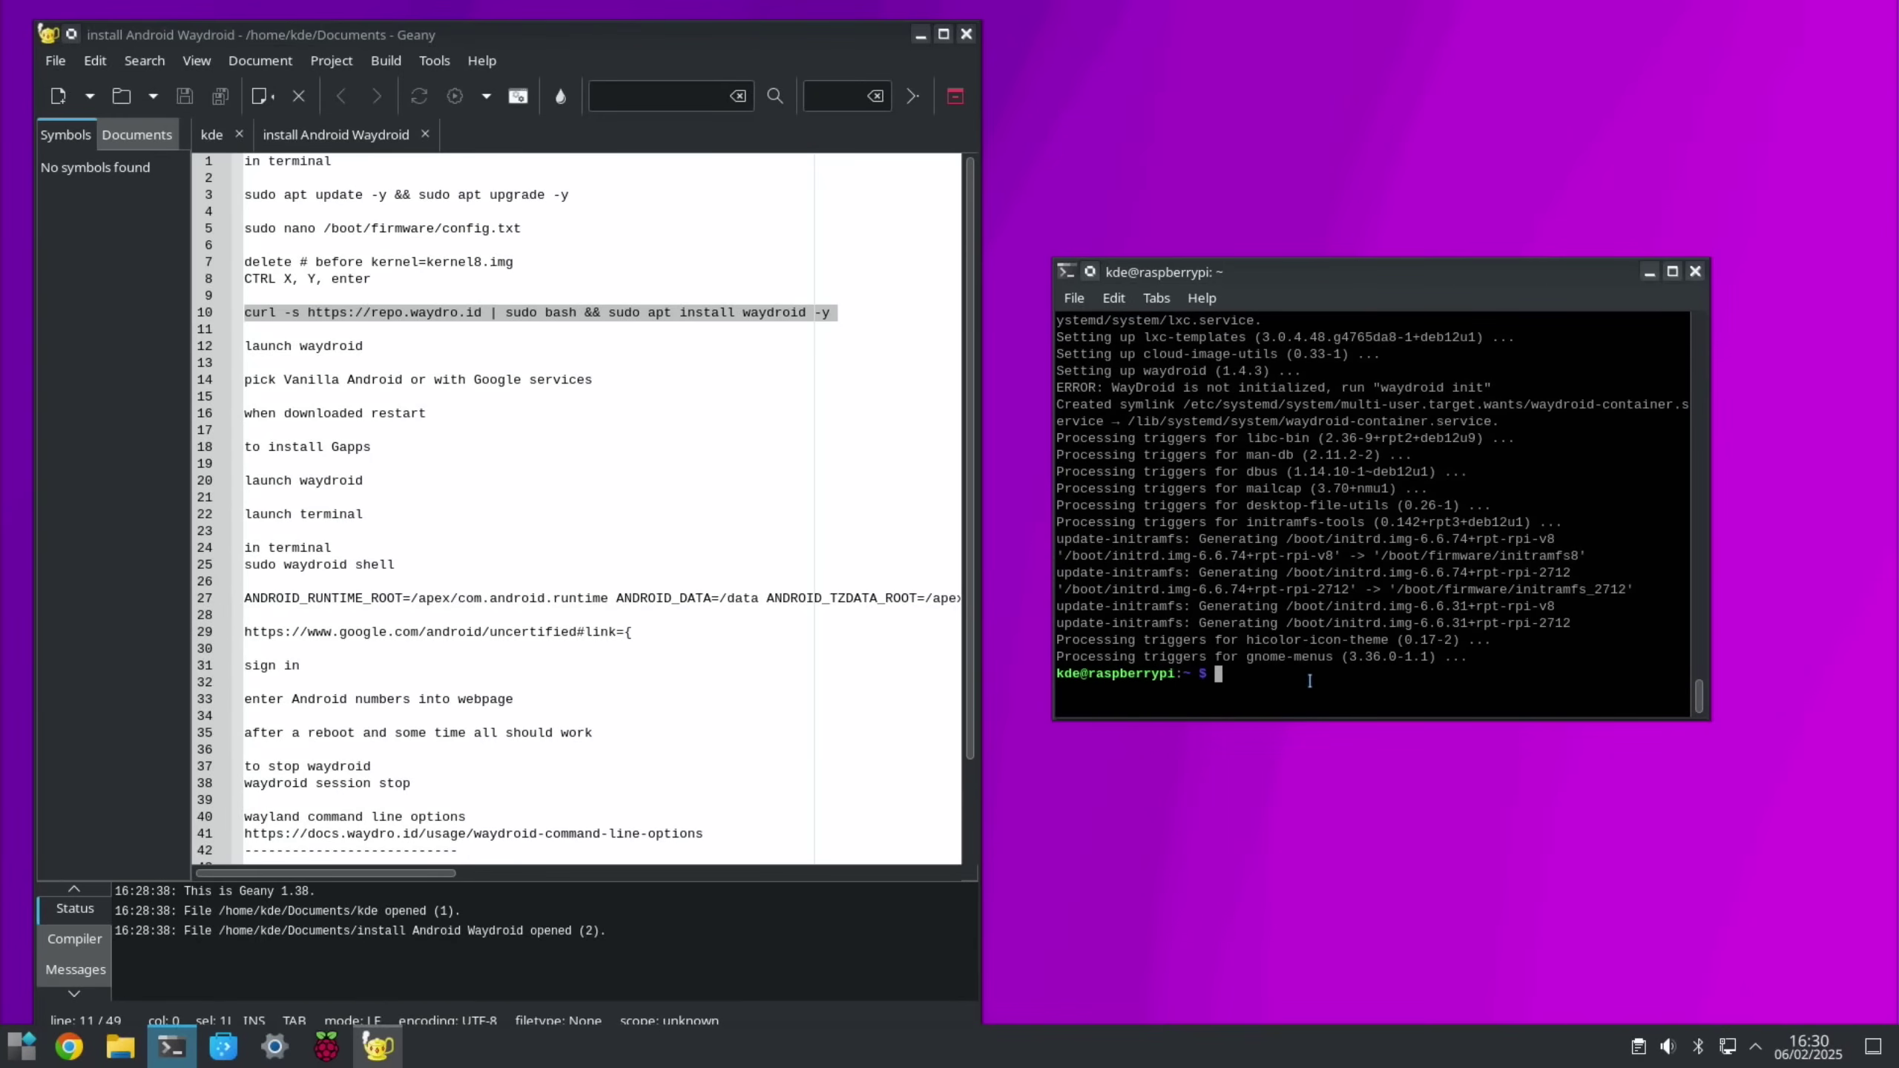
# Launch Waydroid and complete its initialization by downloading the Android images with the Android type set to GAPPS
pyautogui.press('super')
pyautogui.write('way')
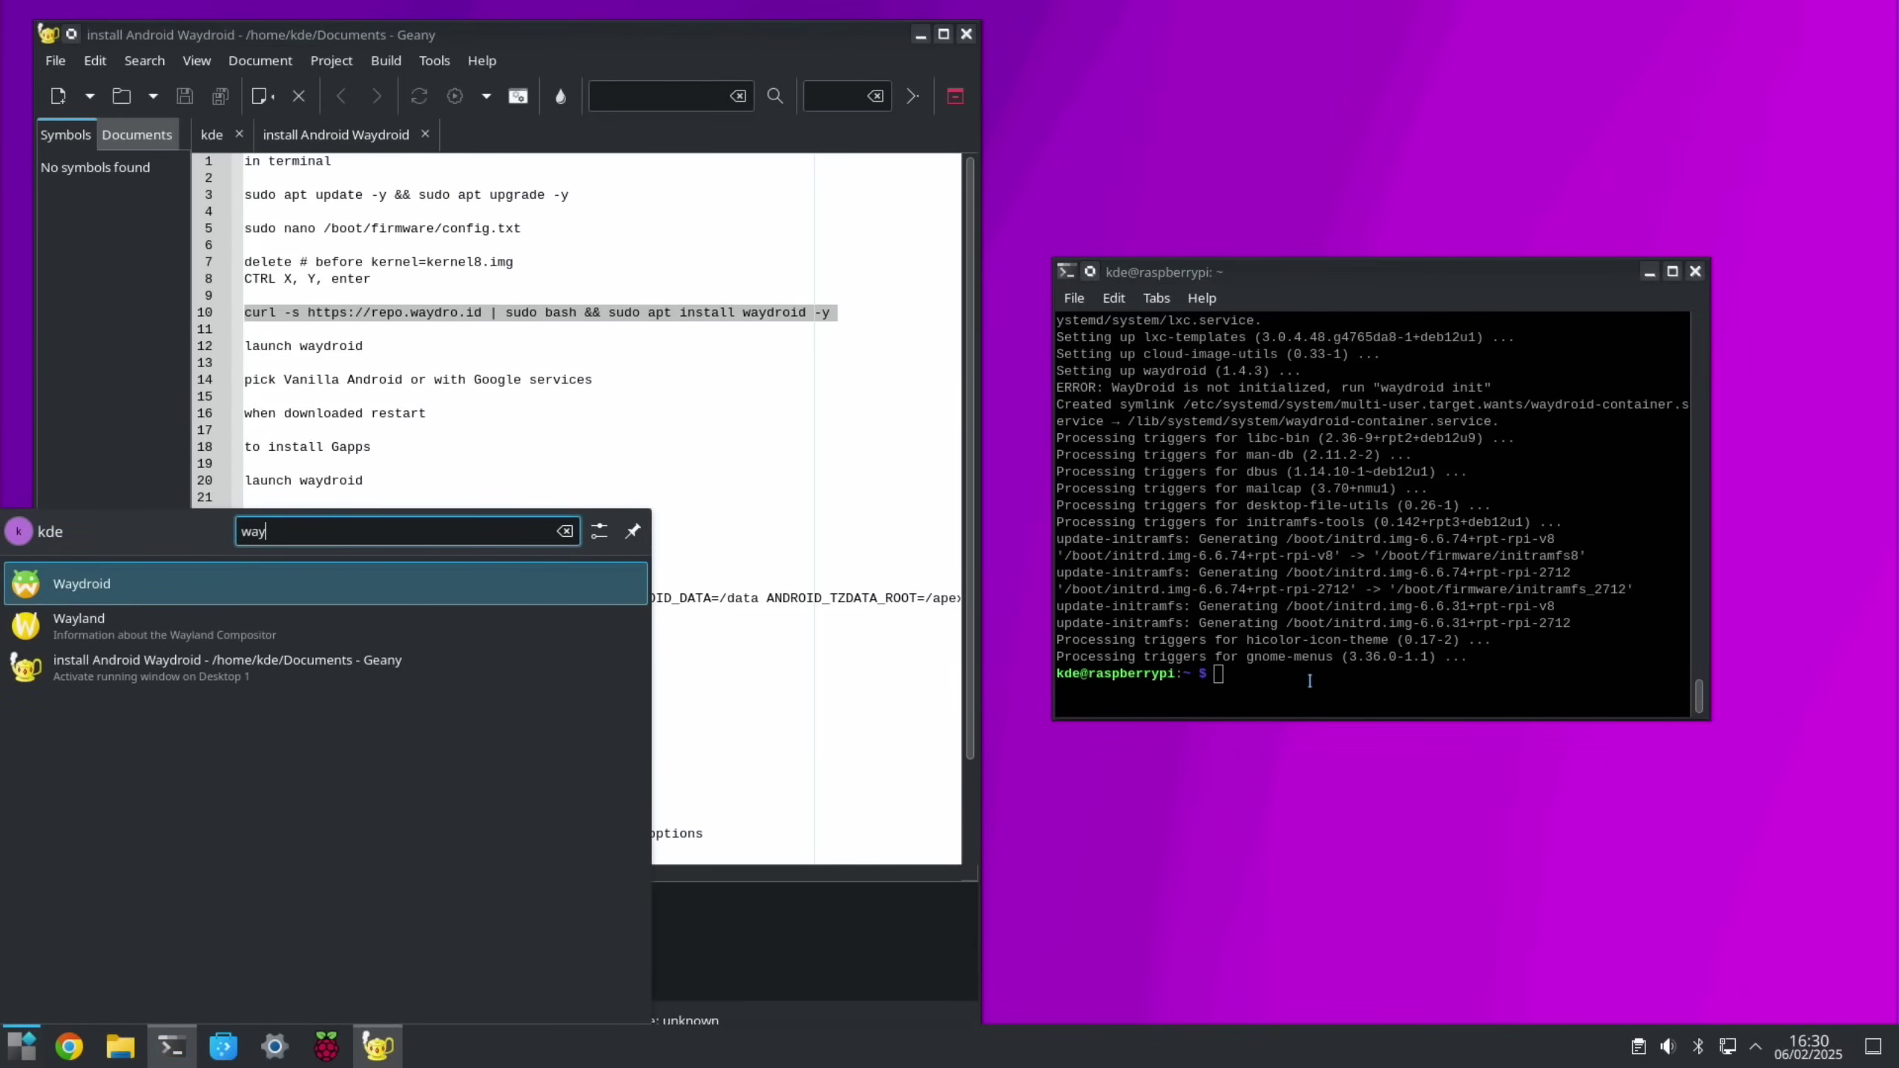
pyautogui.press('Return')
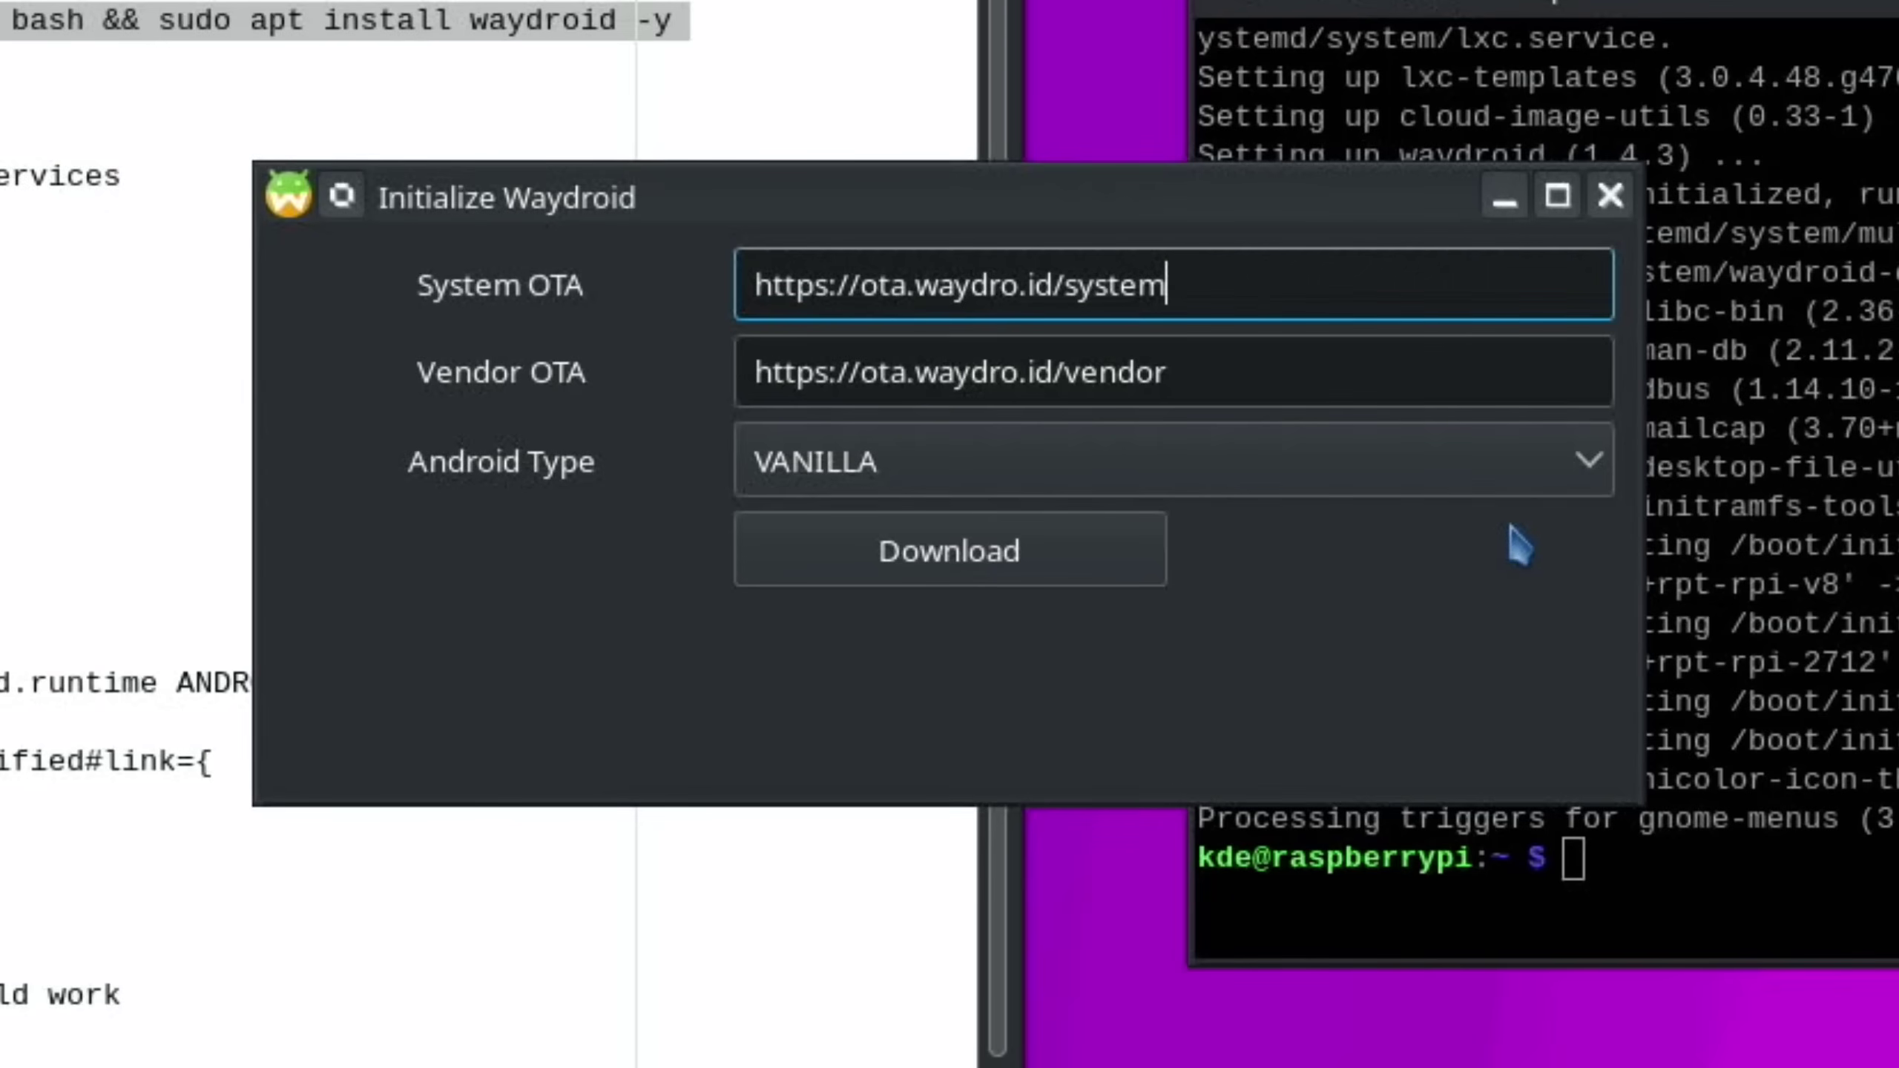
pyautogui.click(1170, 475)
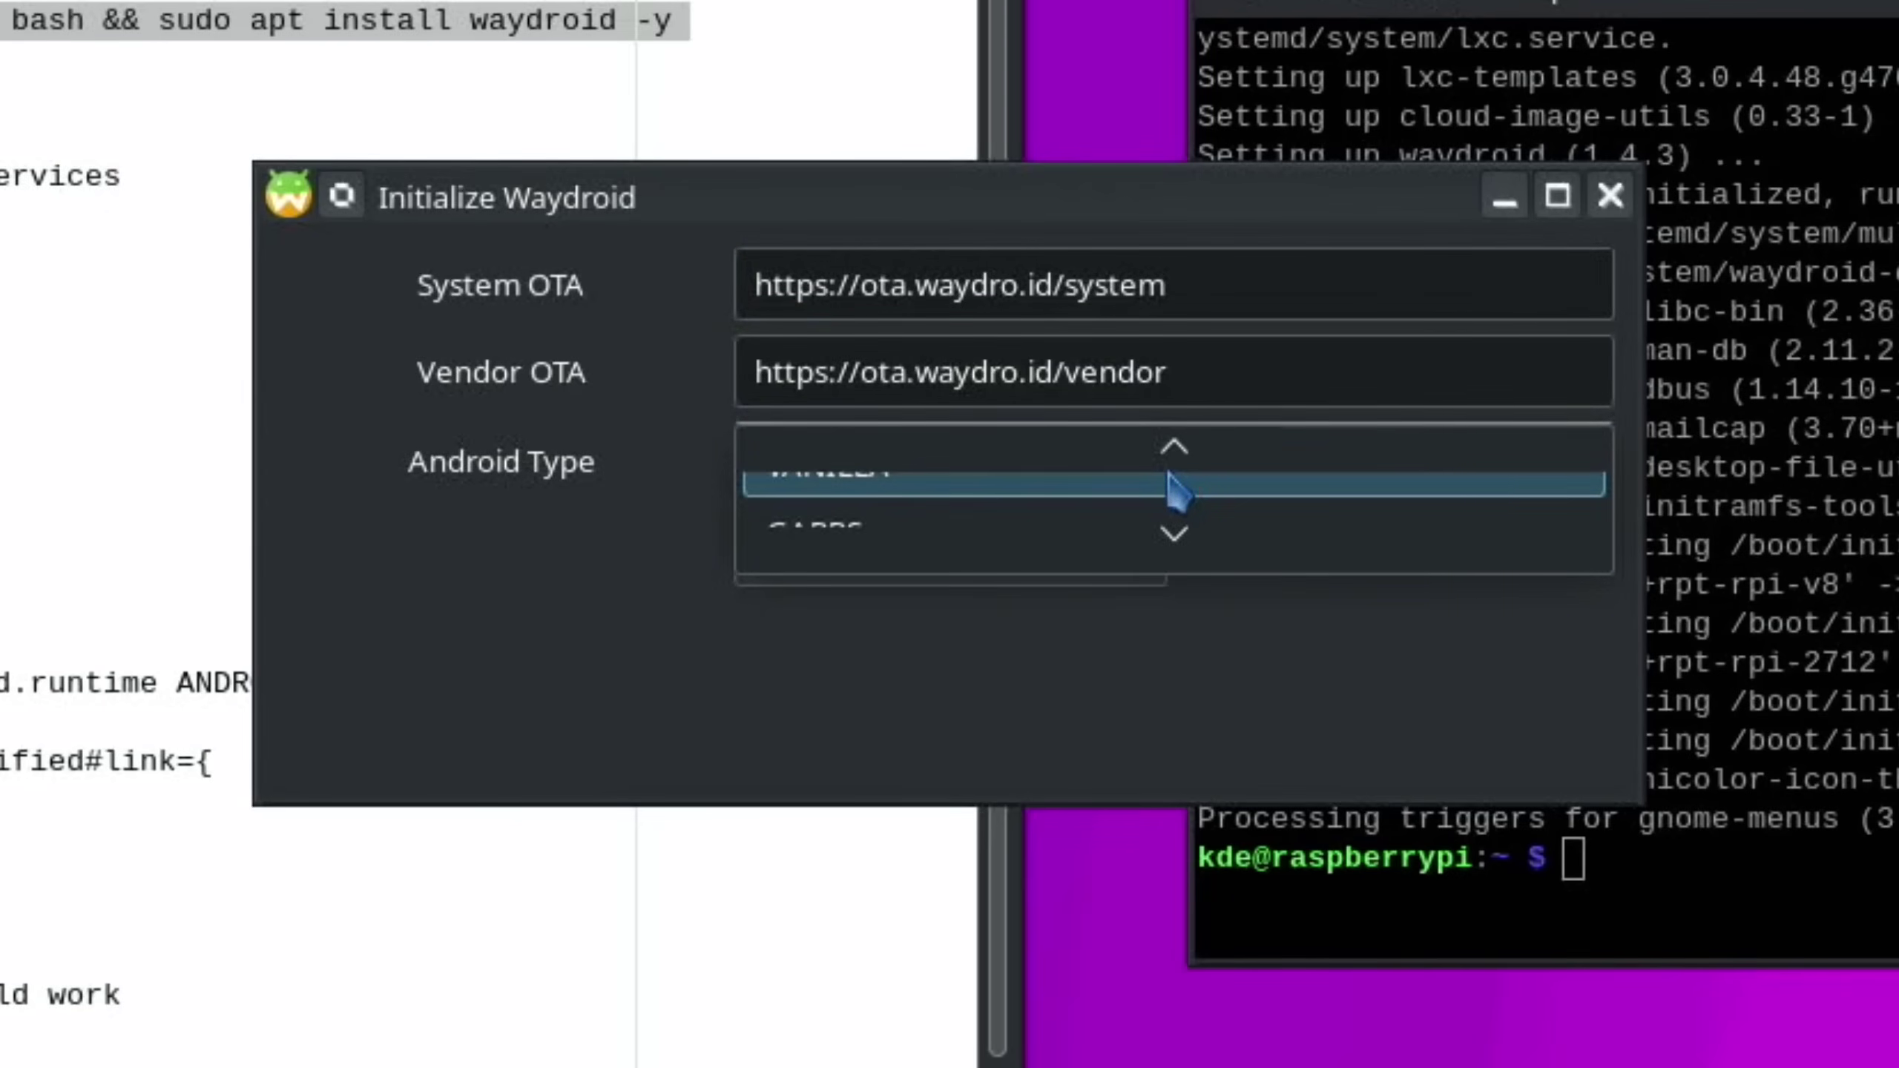
pyautogui.click(1114, 531)
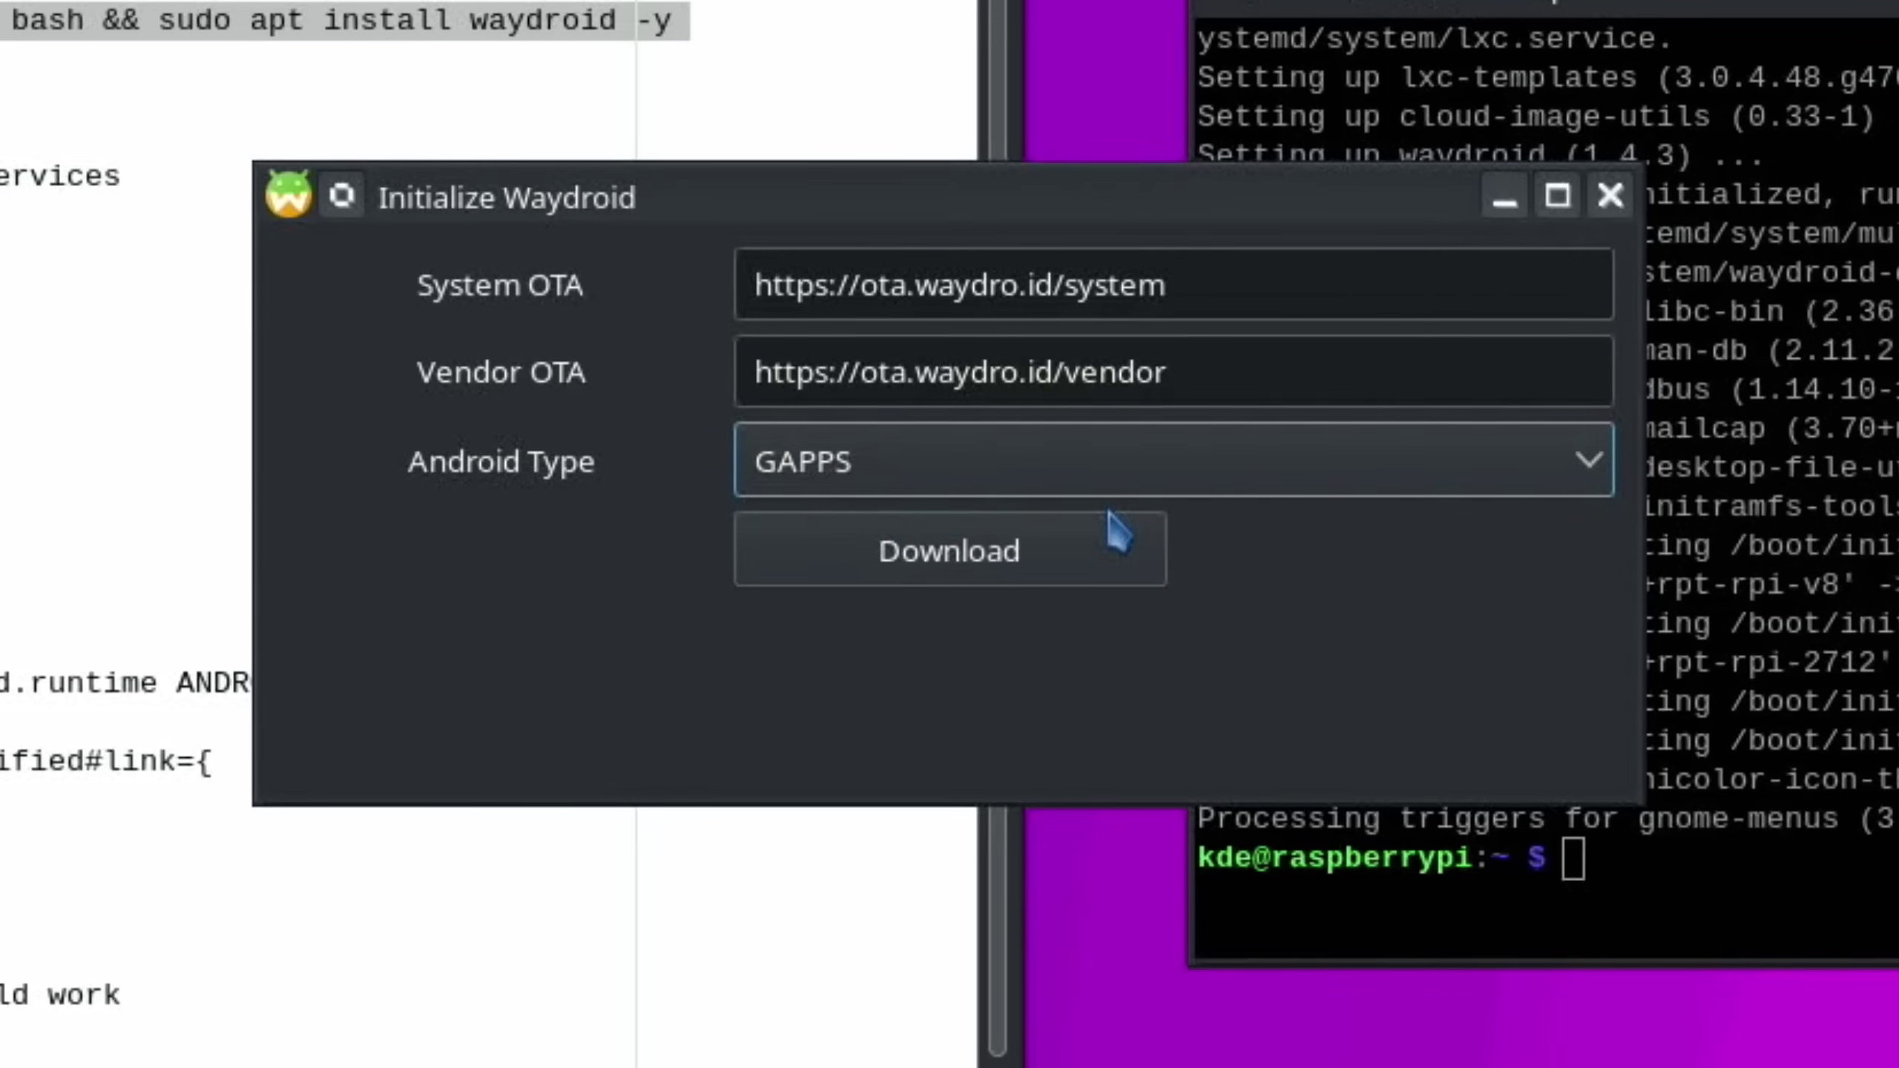
pyautogui.click(1085, 555)
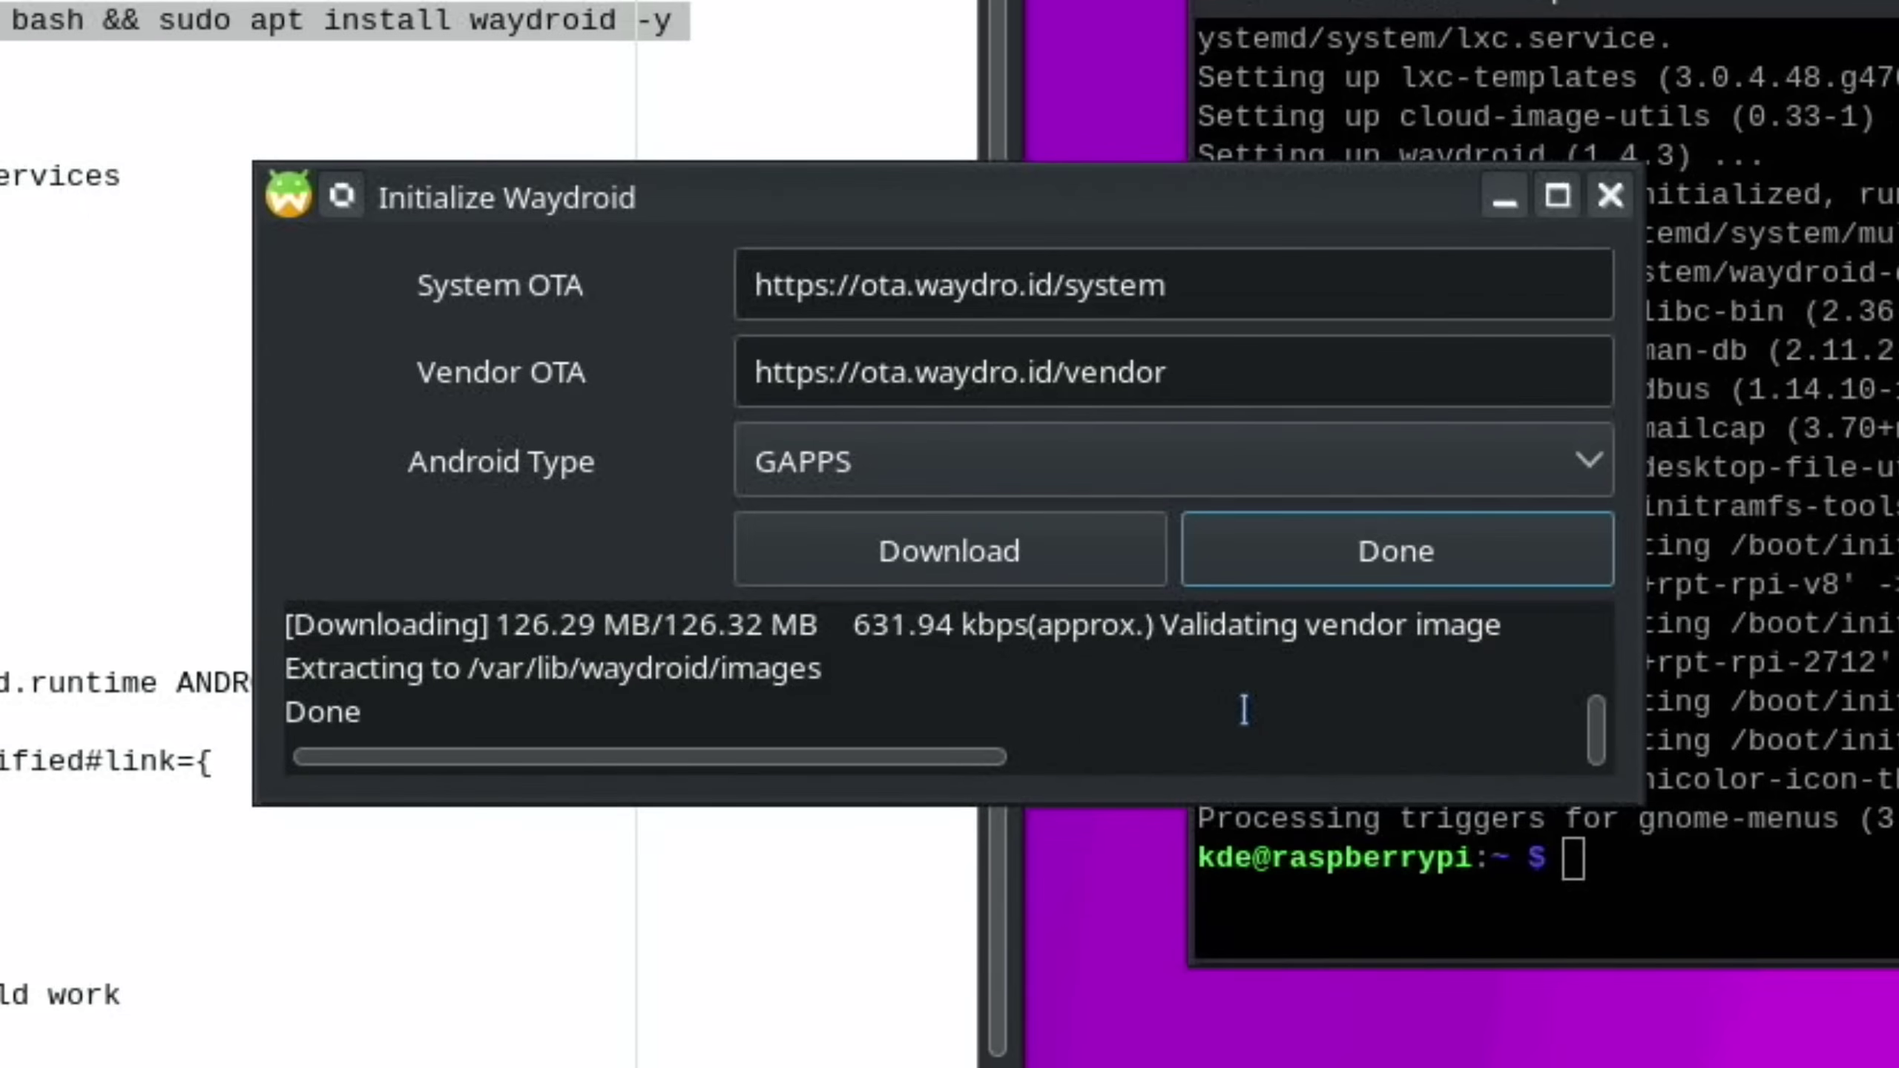
pyautogui.click(1304, 550)
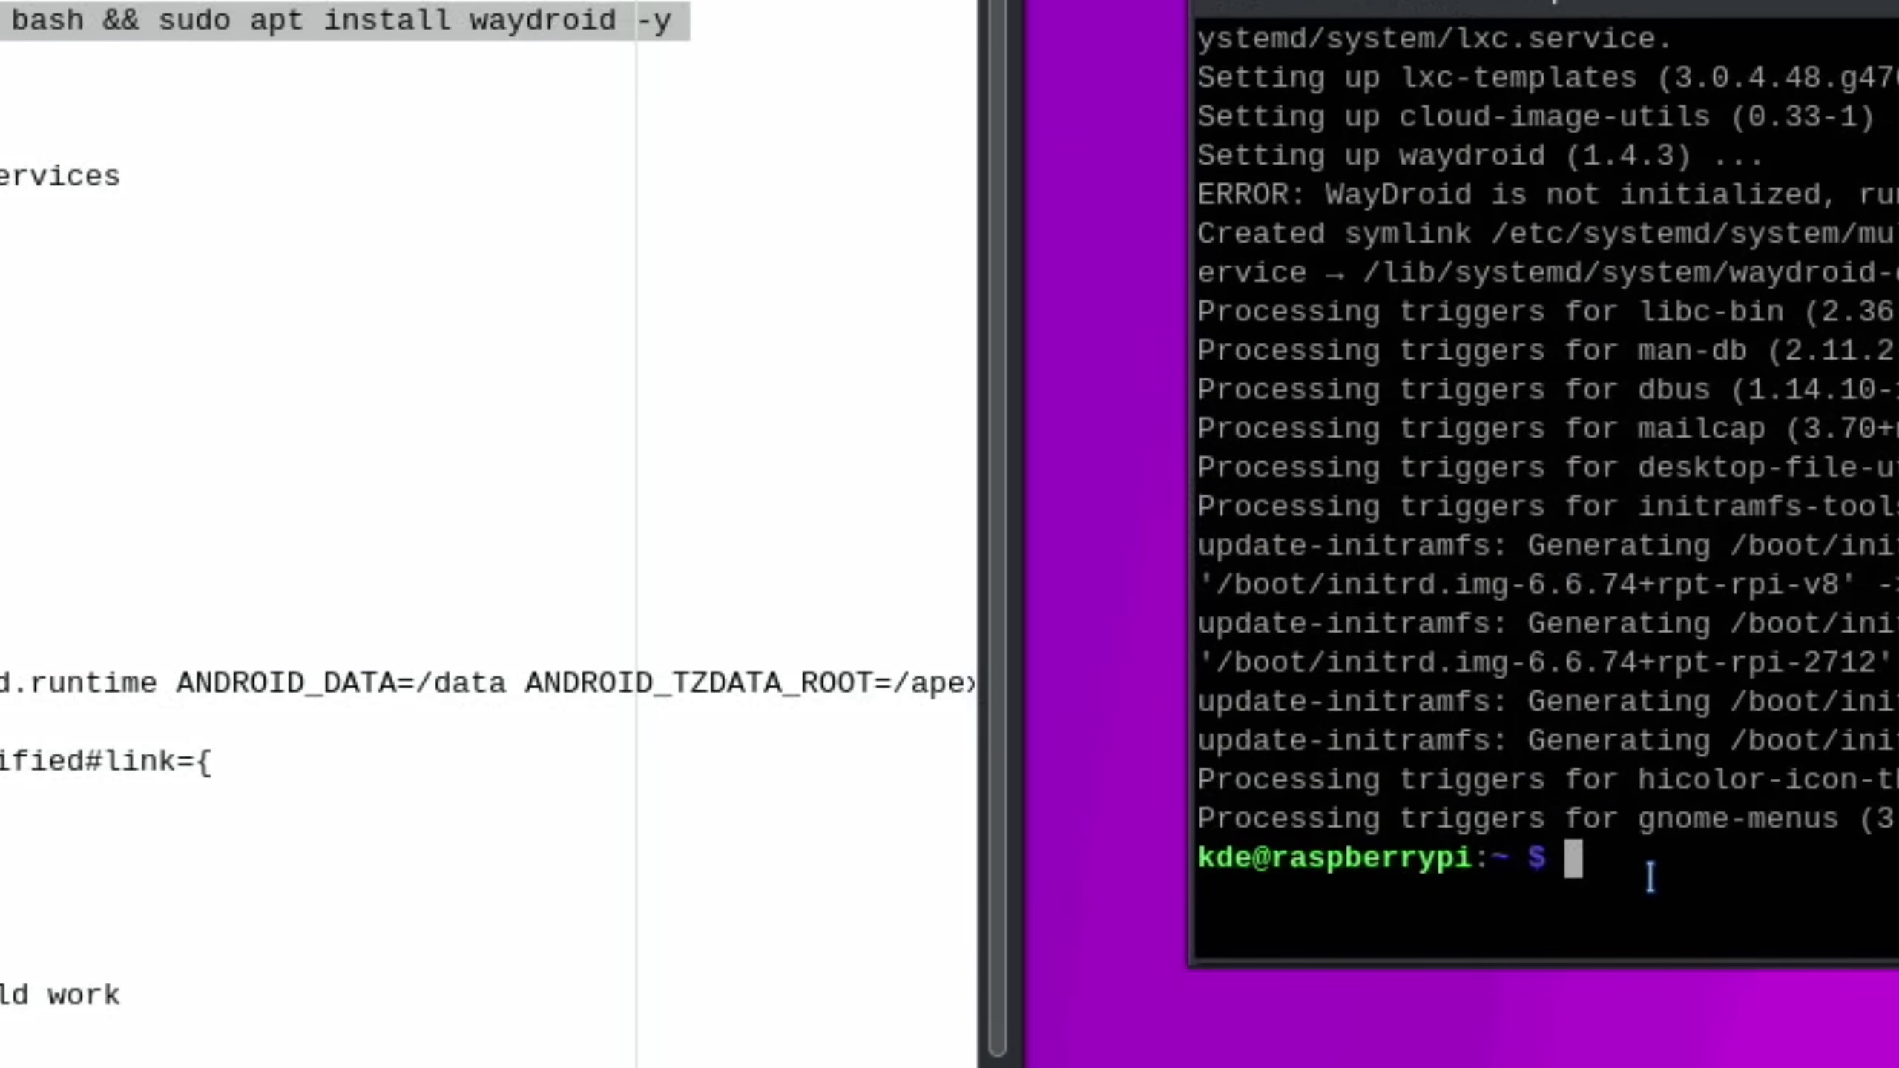
# Reboot the system from the terminal and launch Waydroid after the restart
pyautogui.write('reboot')
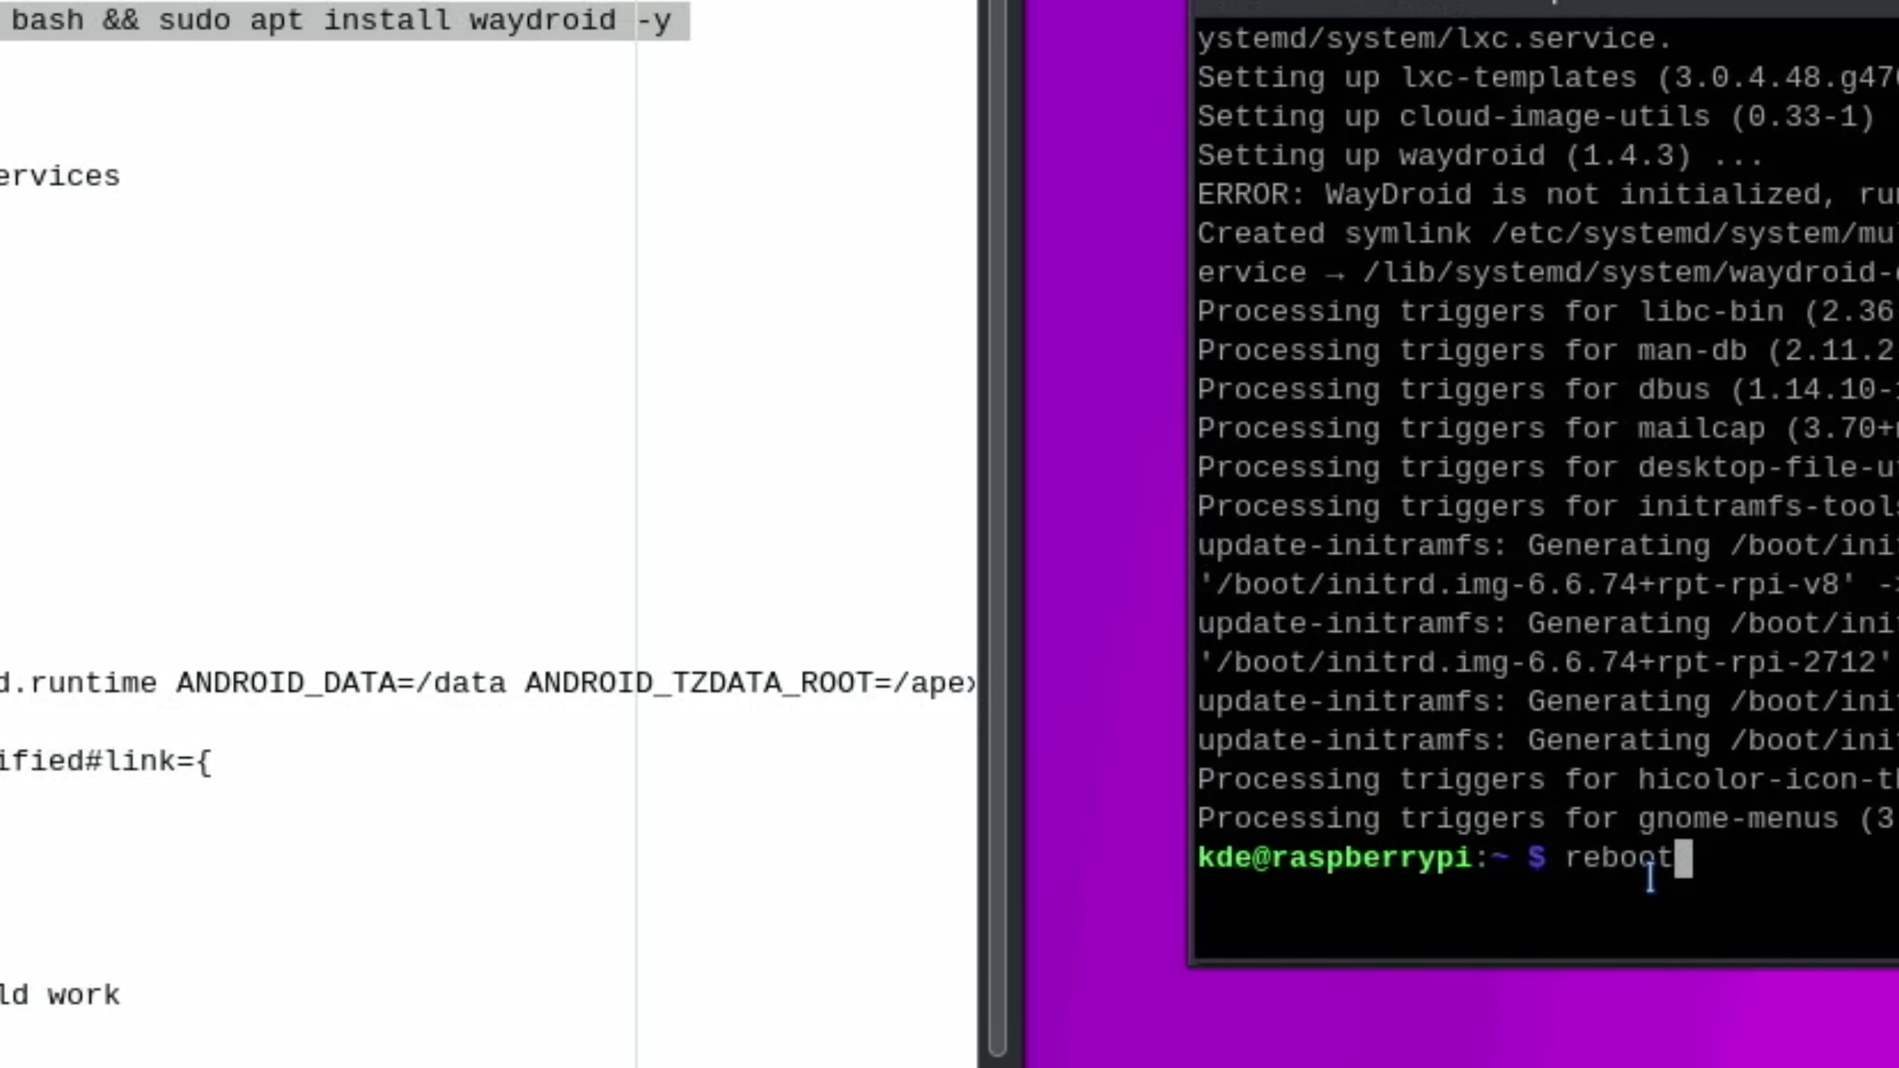
pyautogui.press('Return')
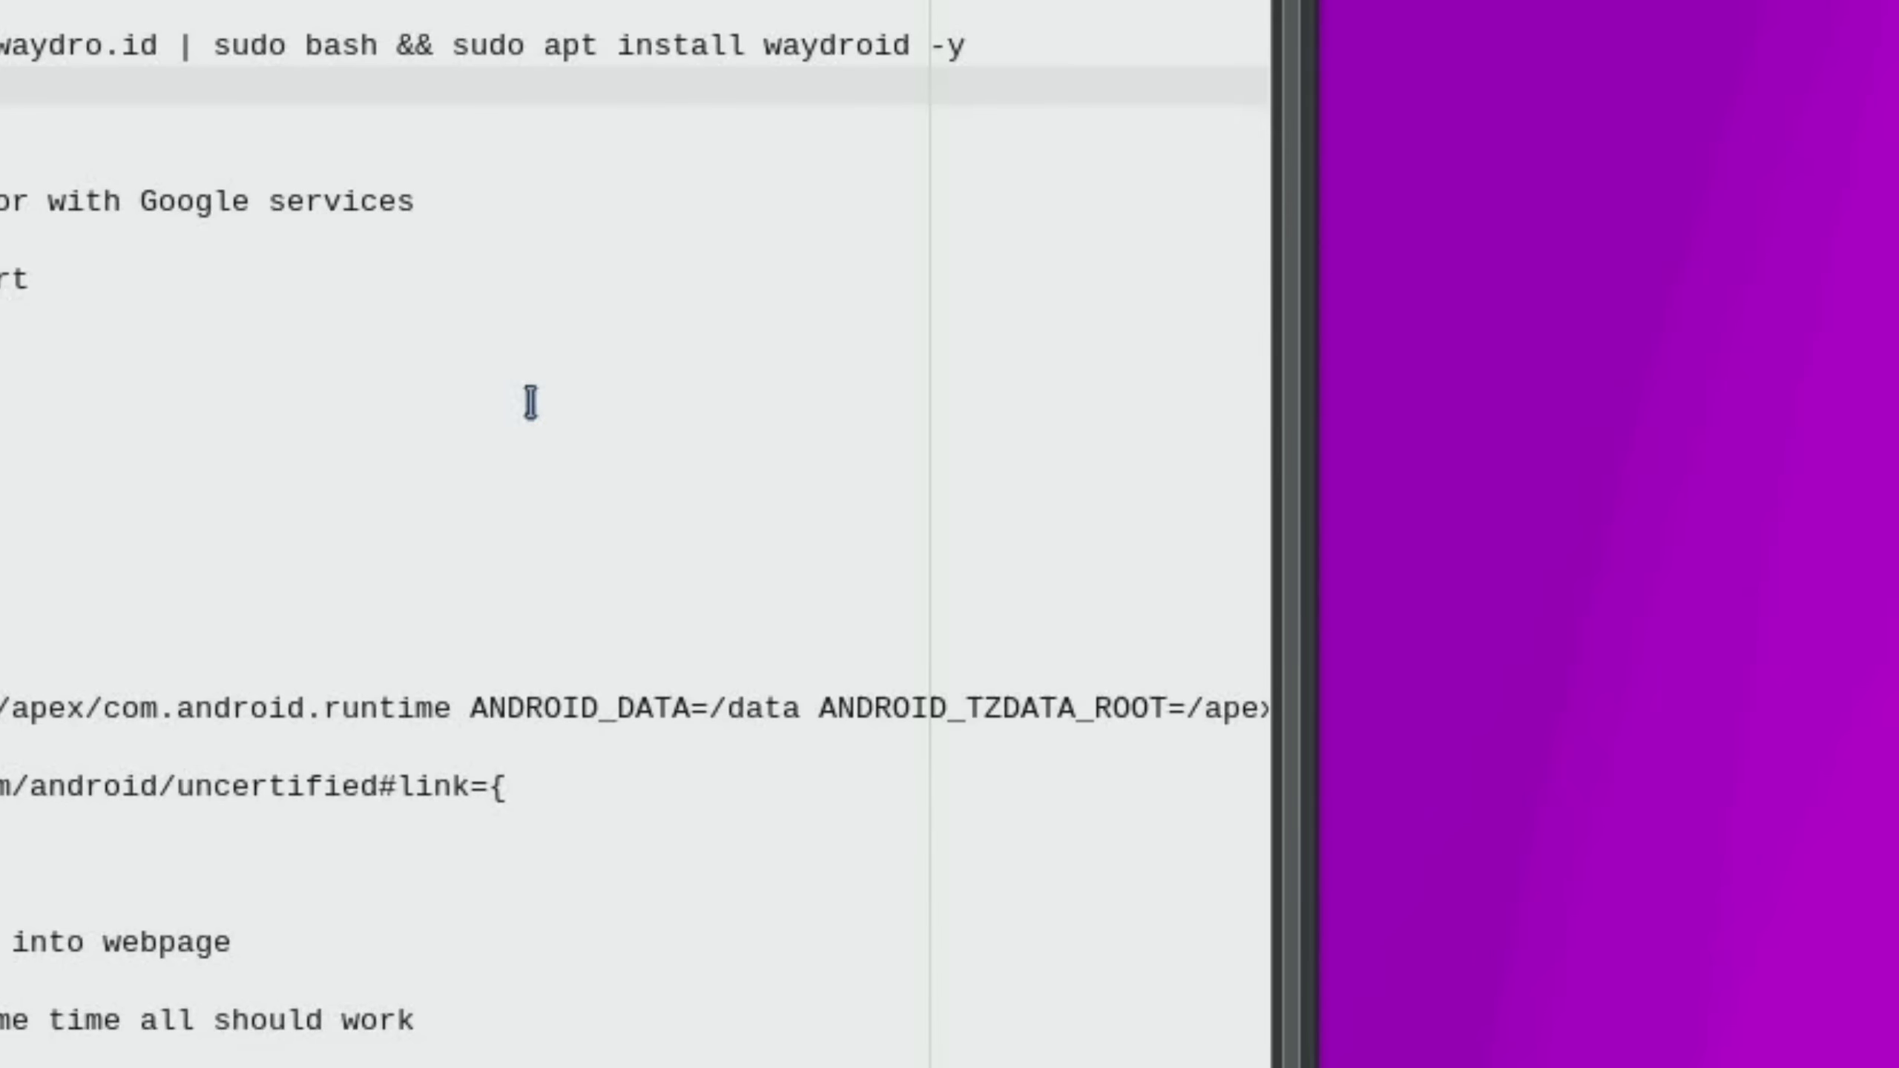
pyautogui.press('super')
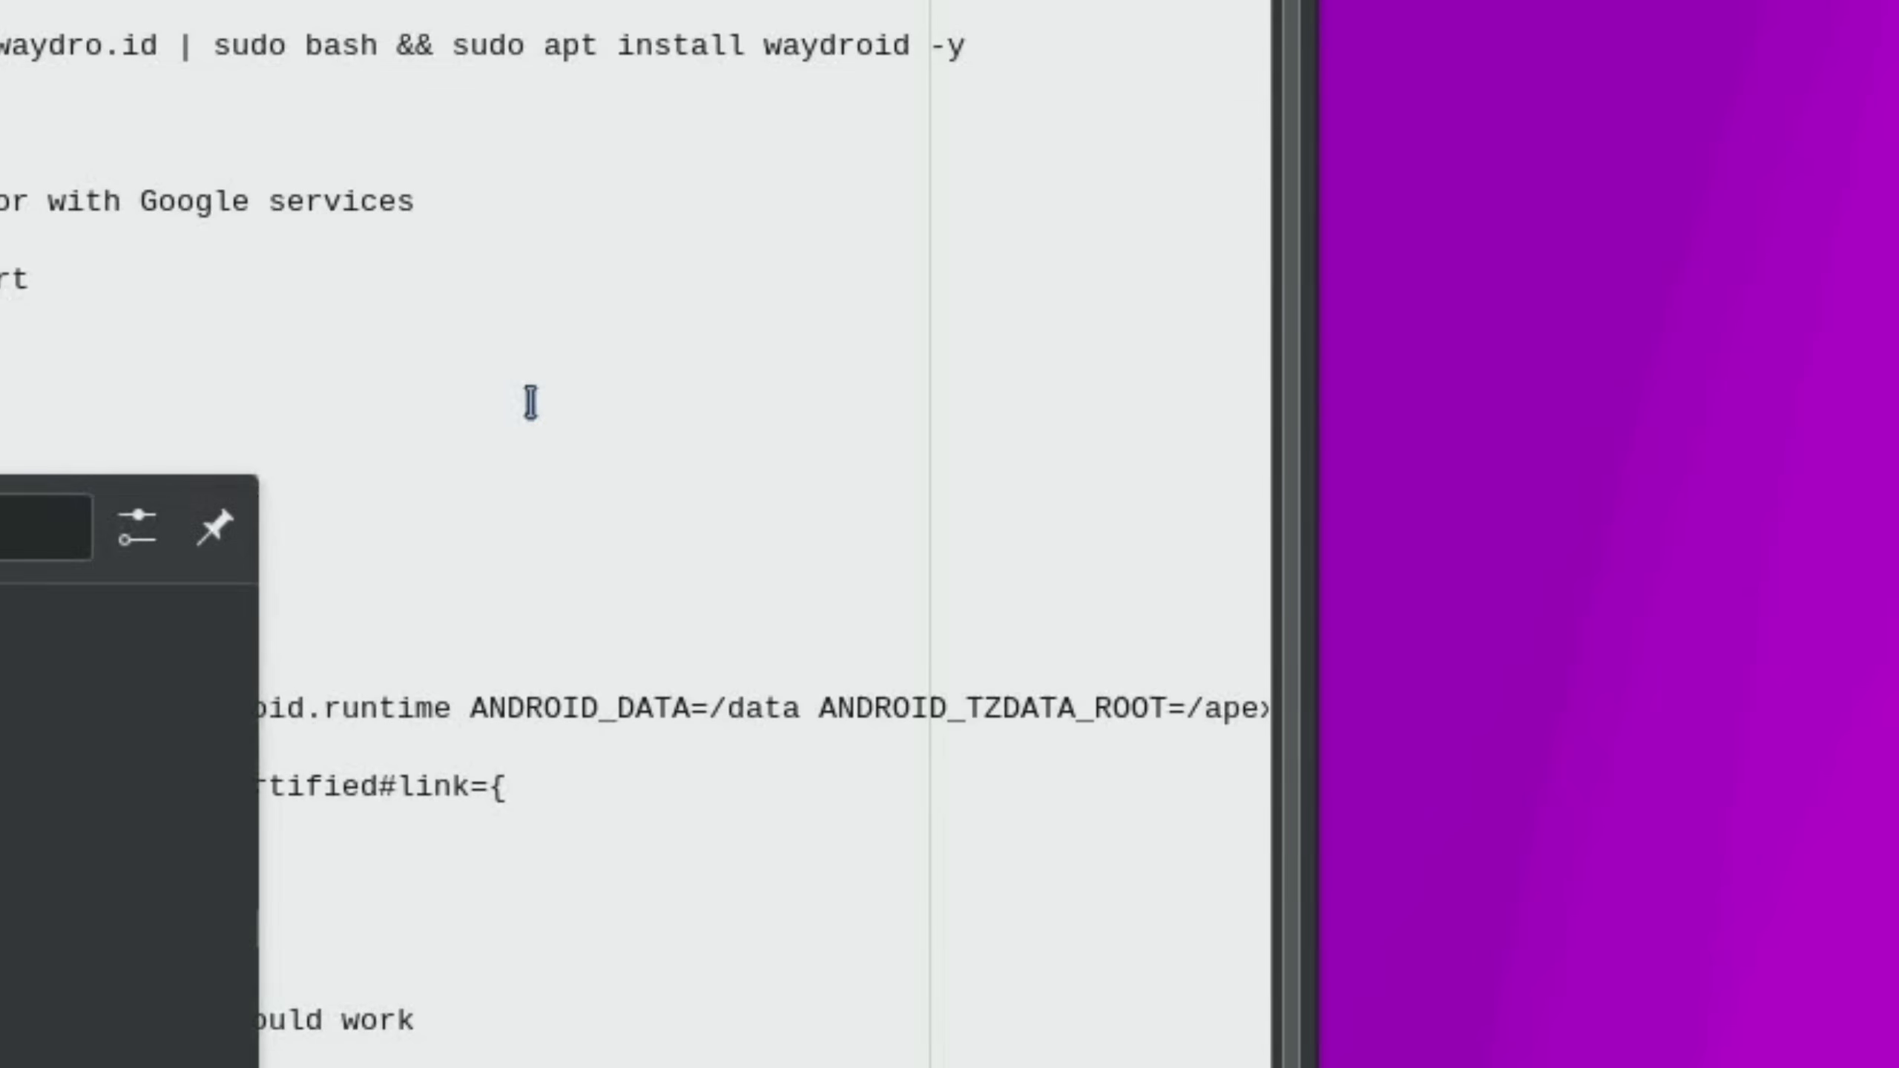
pyautogui.write('waydroid')
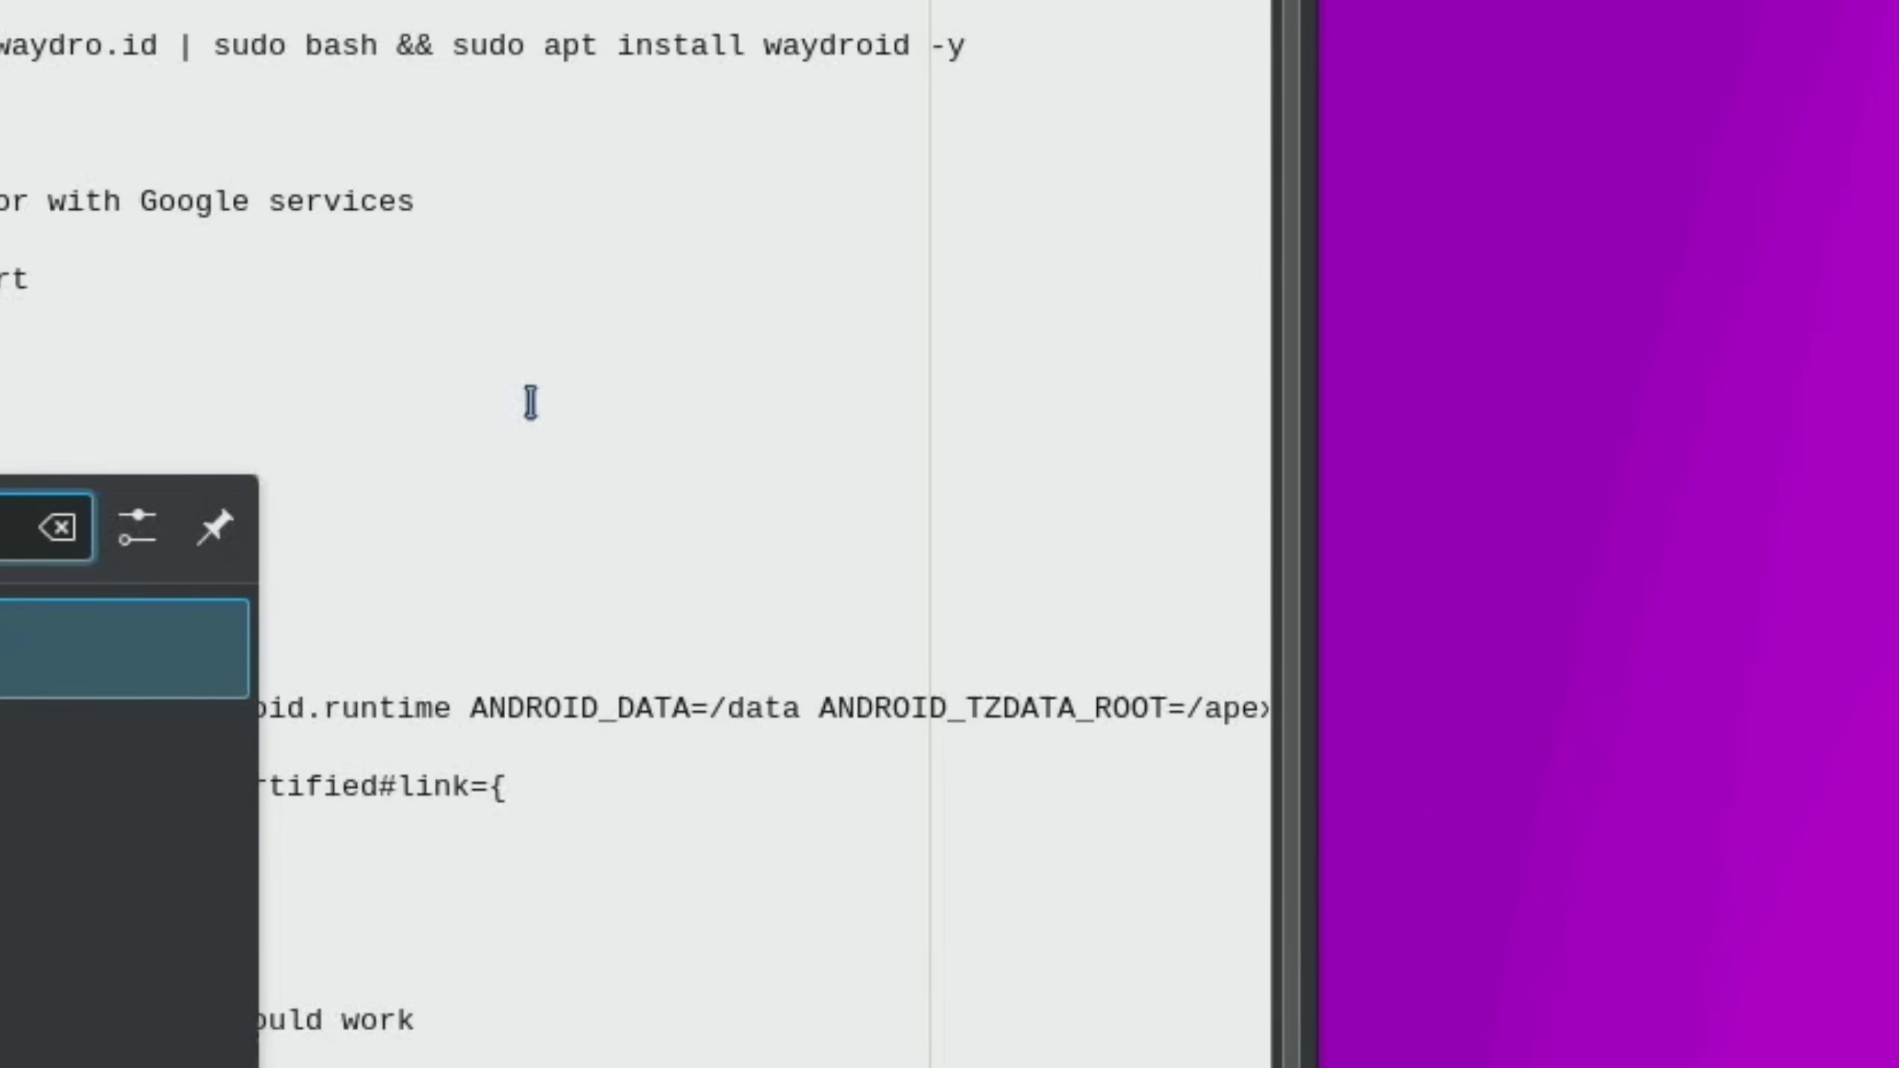
pyautogui.press('Return')
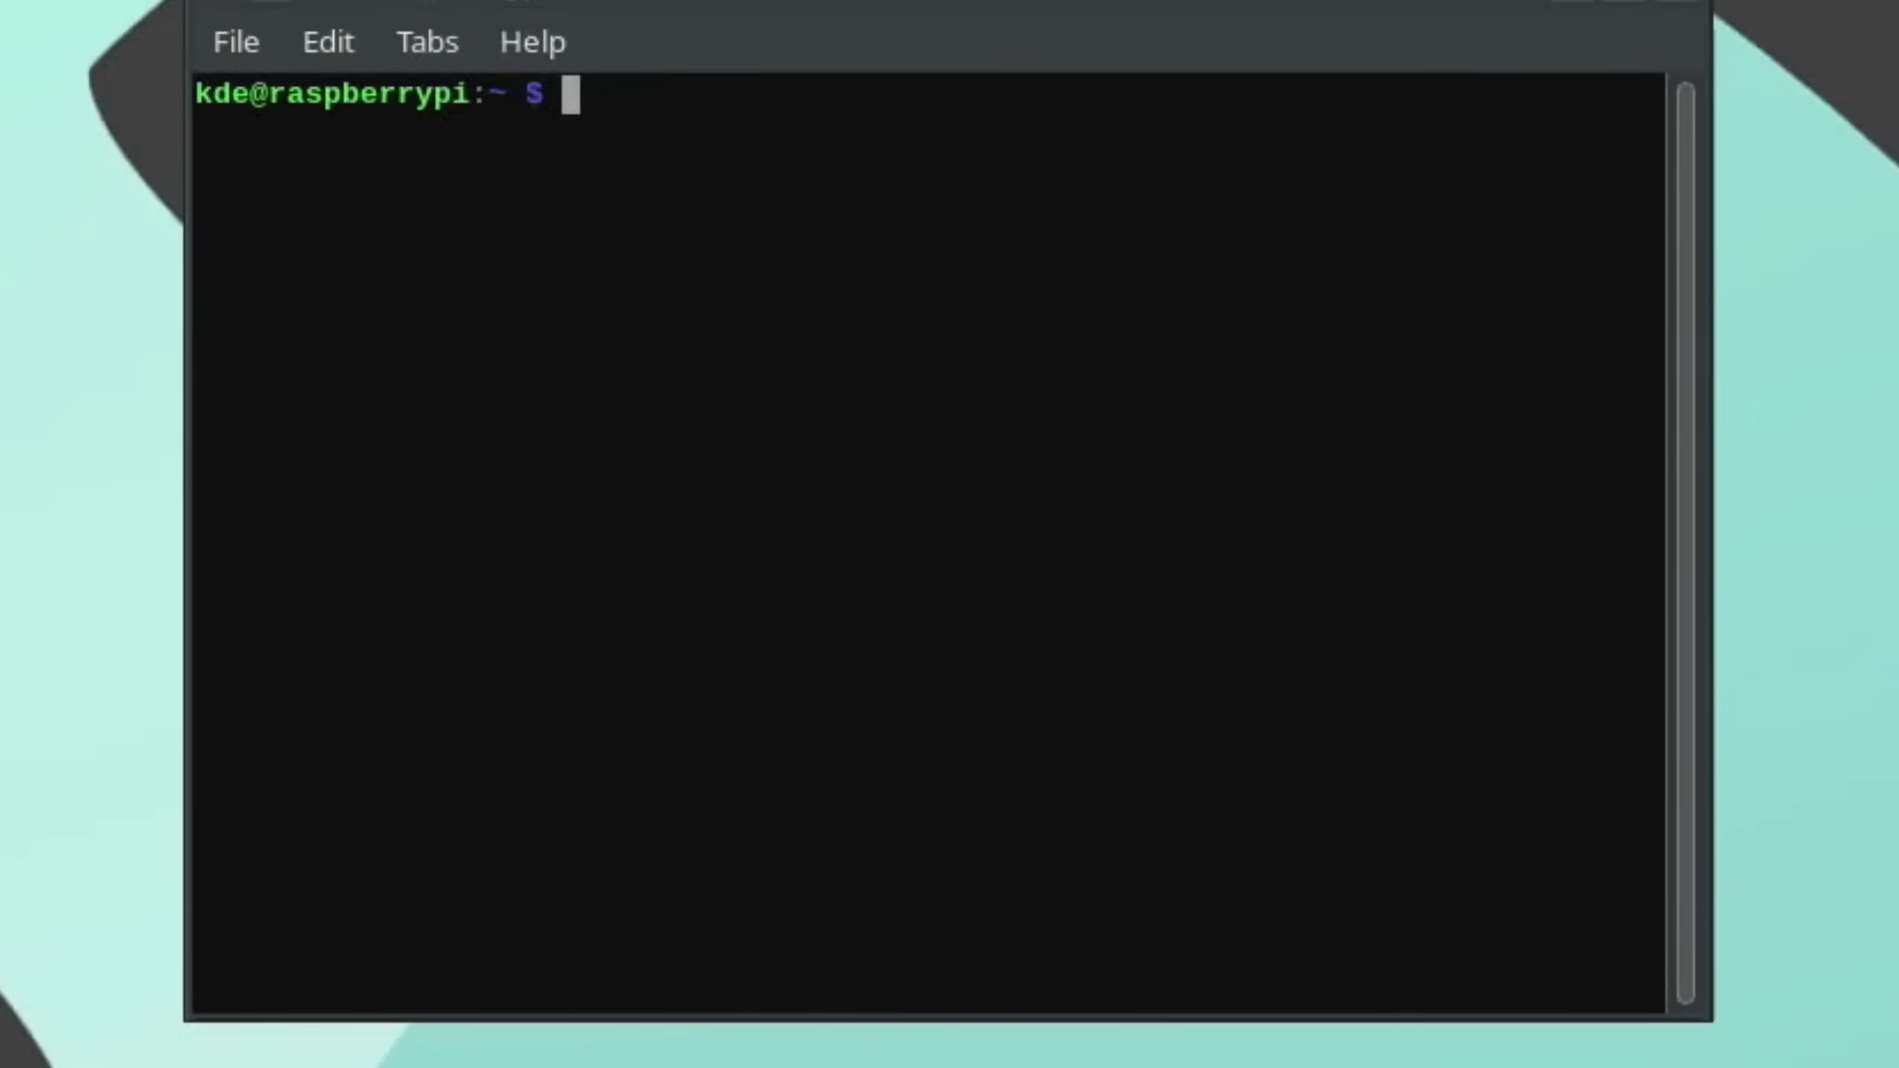
# Copy "sudo waydroid shell" from the notes, place the terminal beside them and run the command there
pyautogui.hotkey('alt', 'Tab')
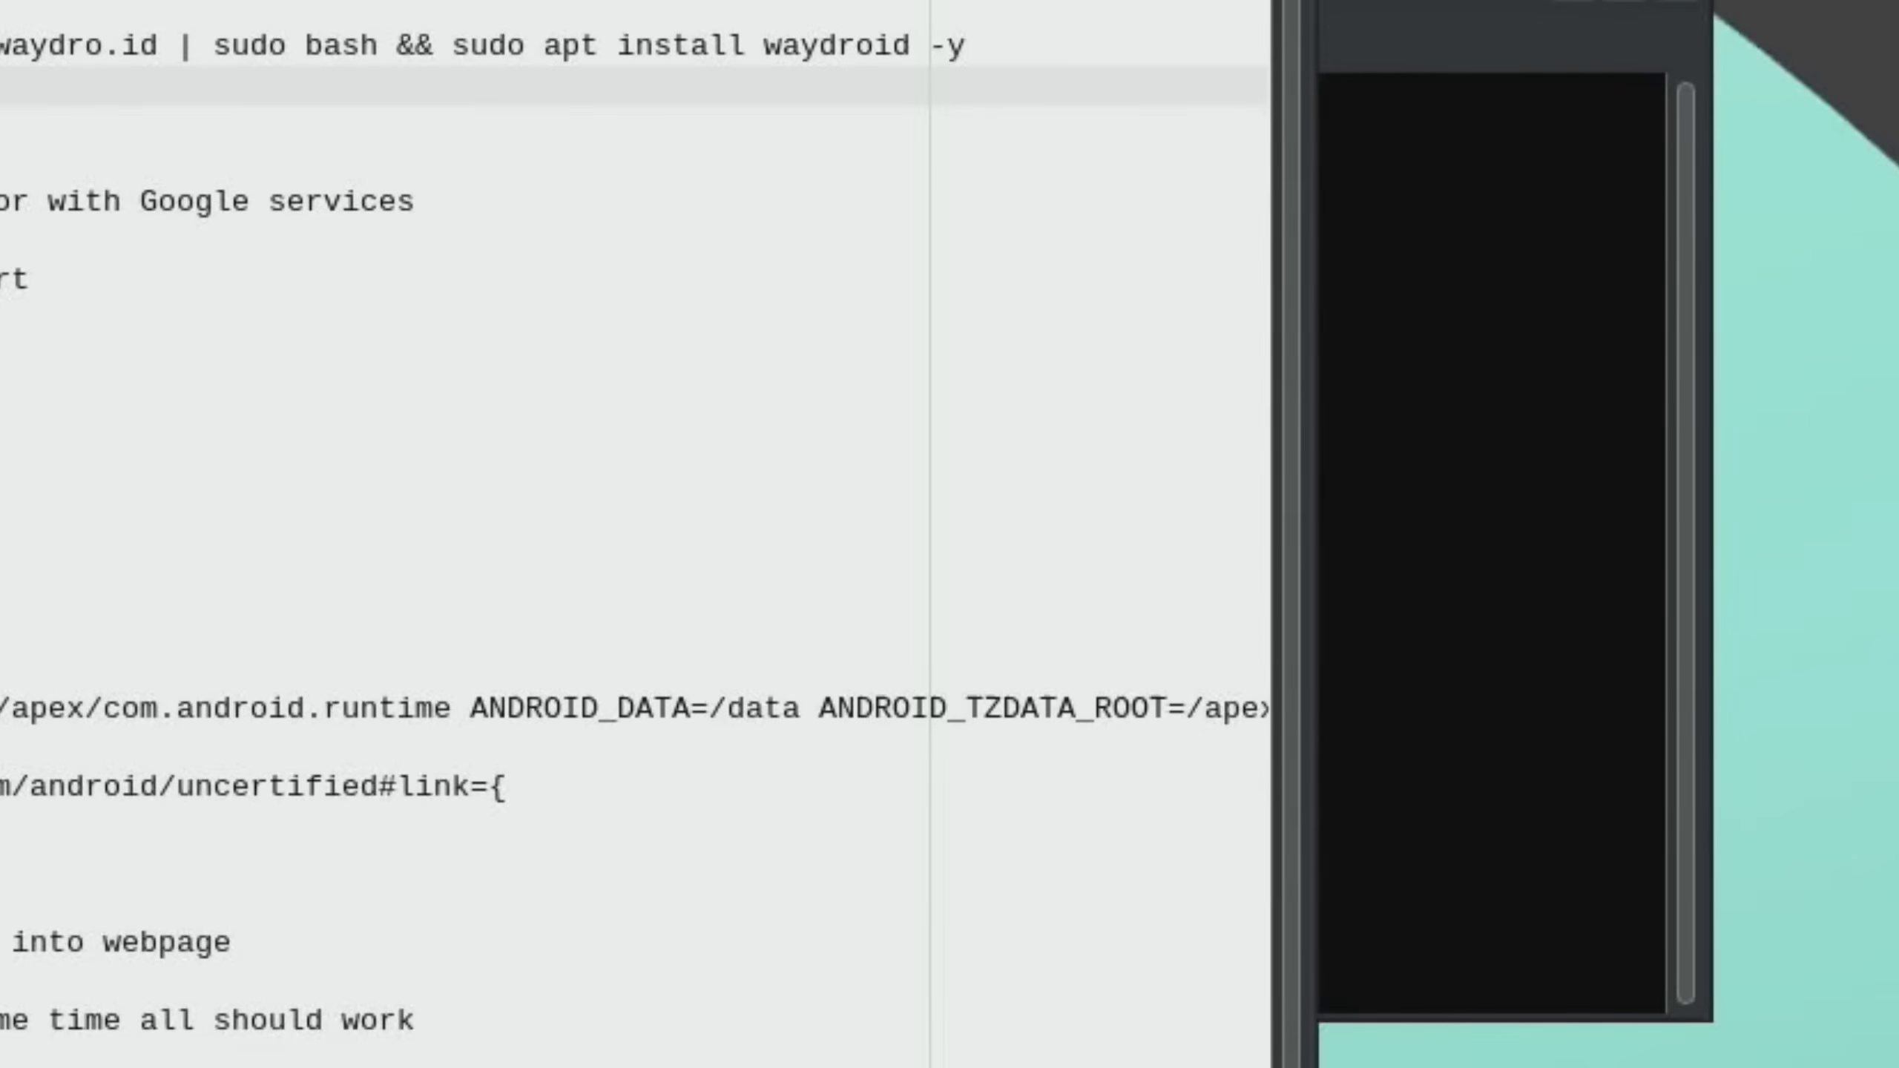
pyautogui.click(524, 560)
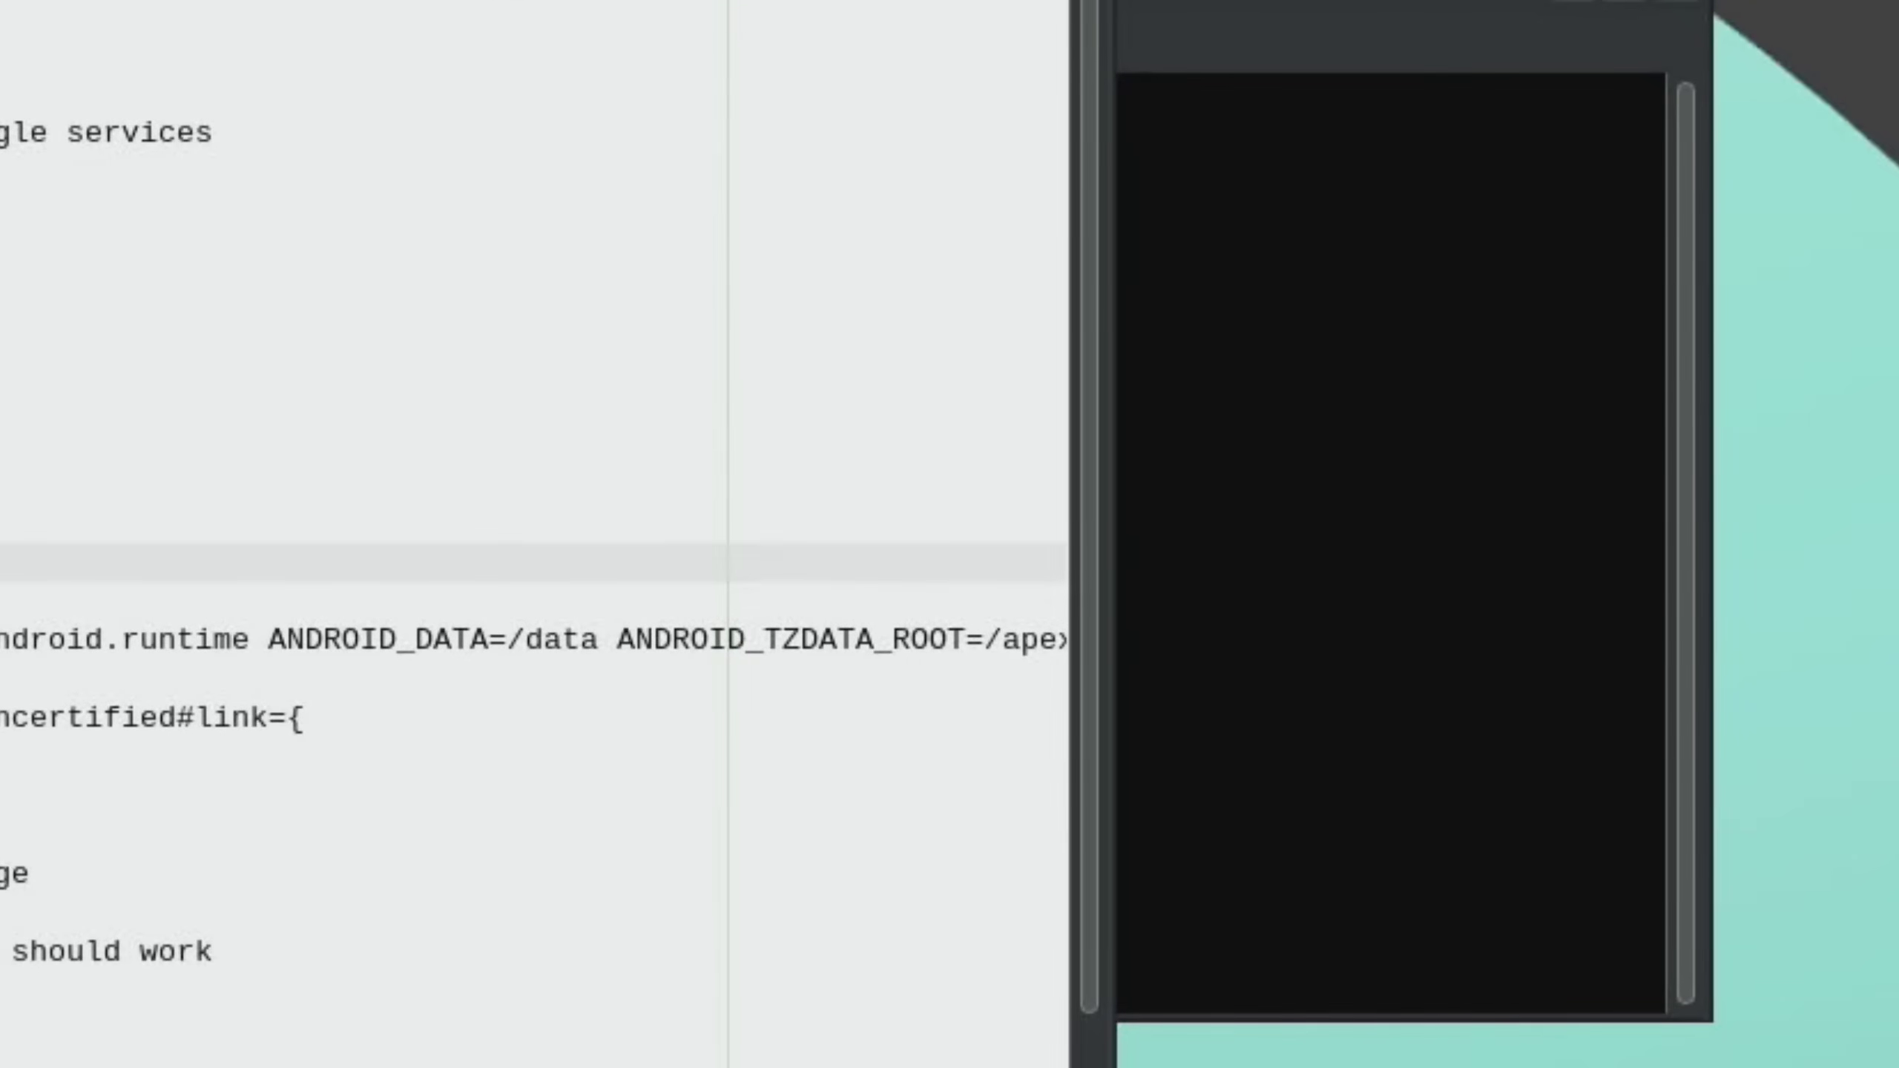
pyautogui.rightClick(1, 557)
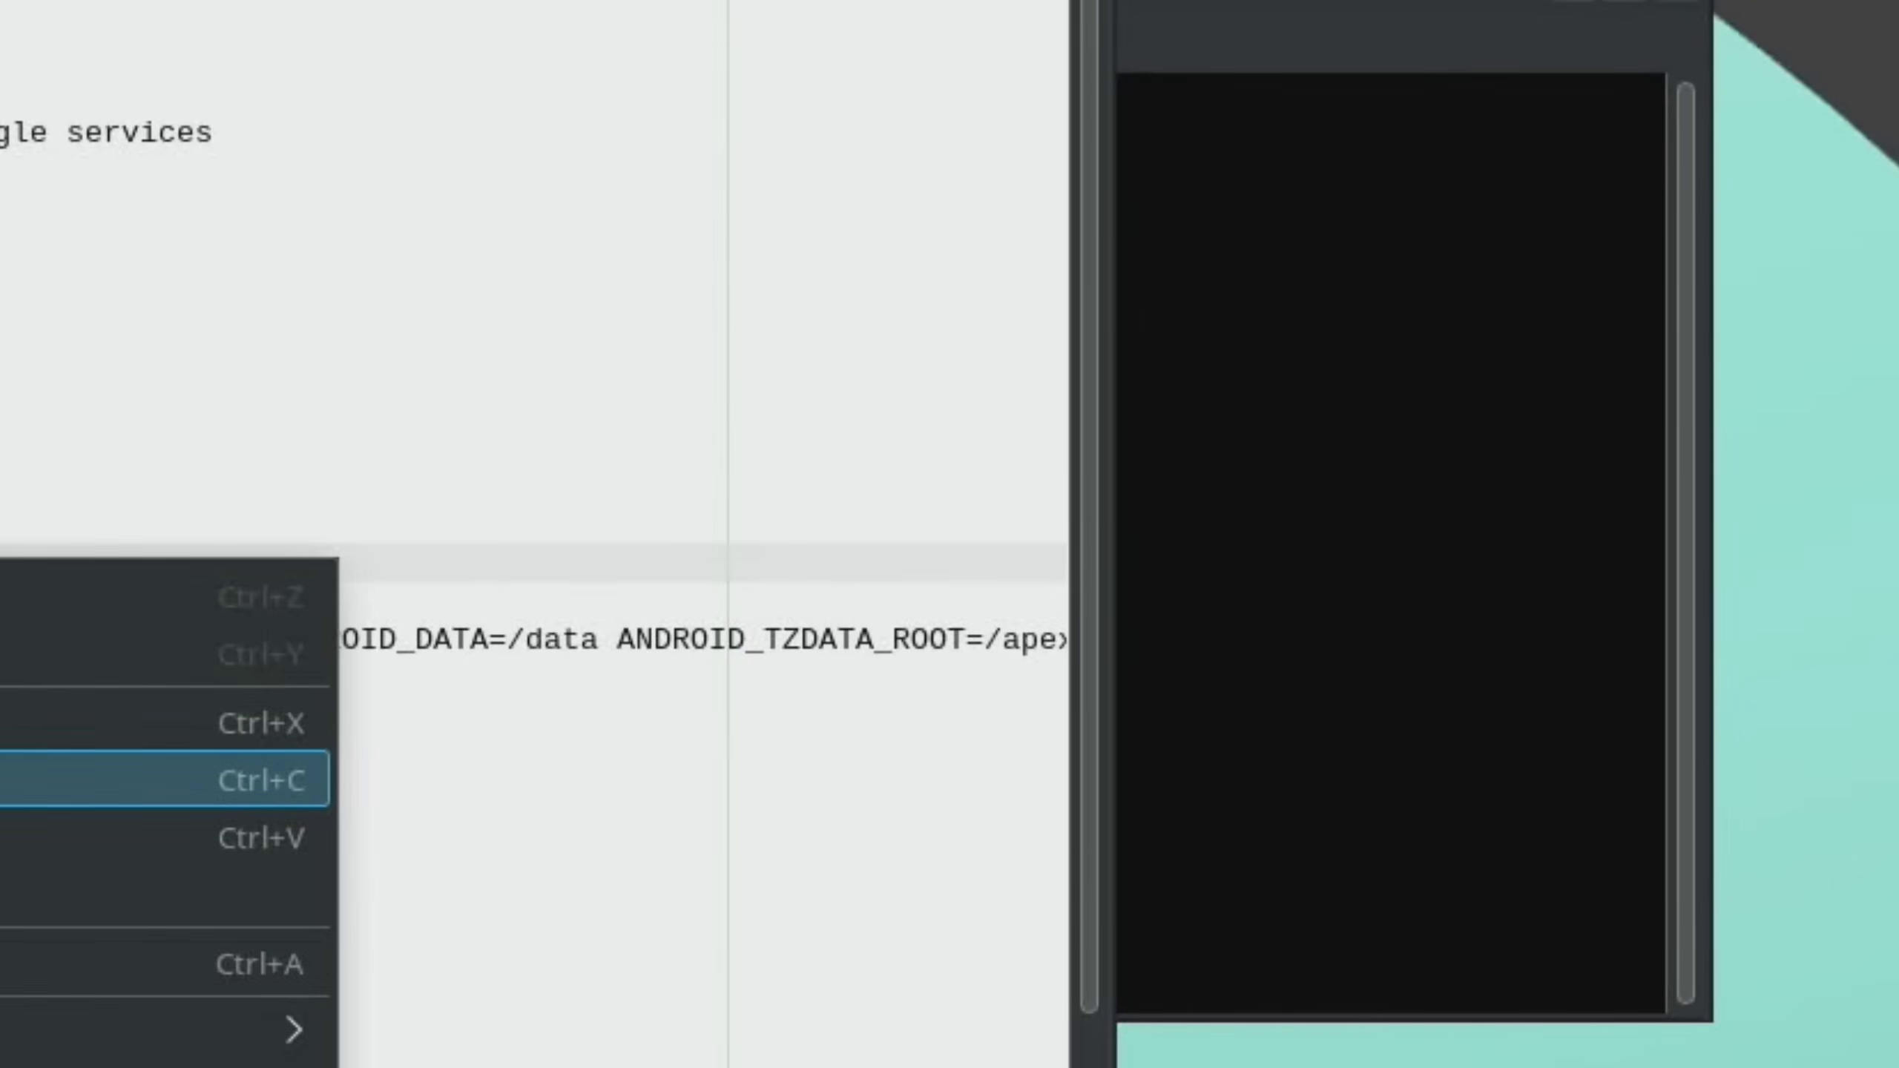
pyautogui.click(75, 781)
pyautogui.moveTo(1238, 33); pyautogui.dragTo(1319, 0)
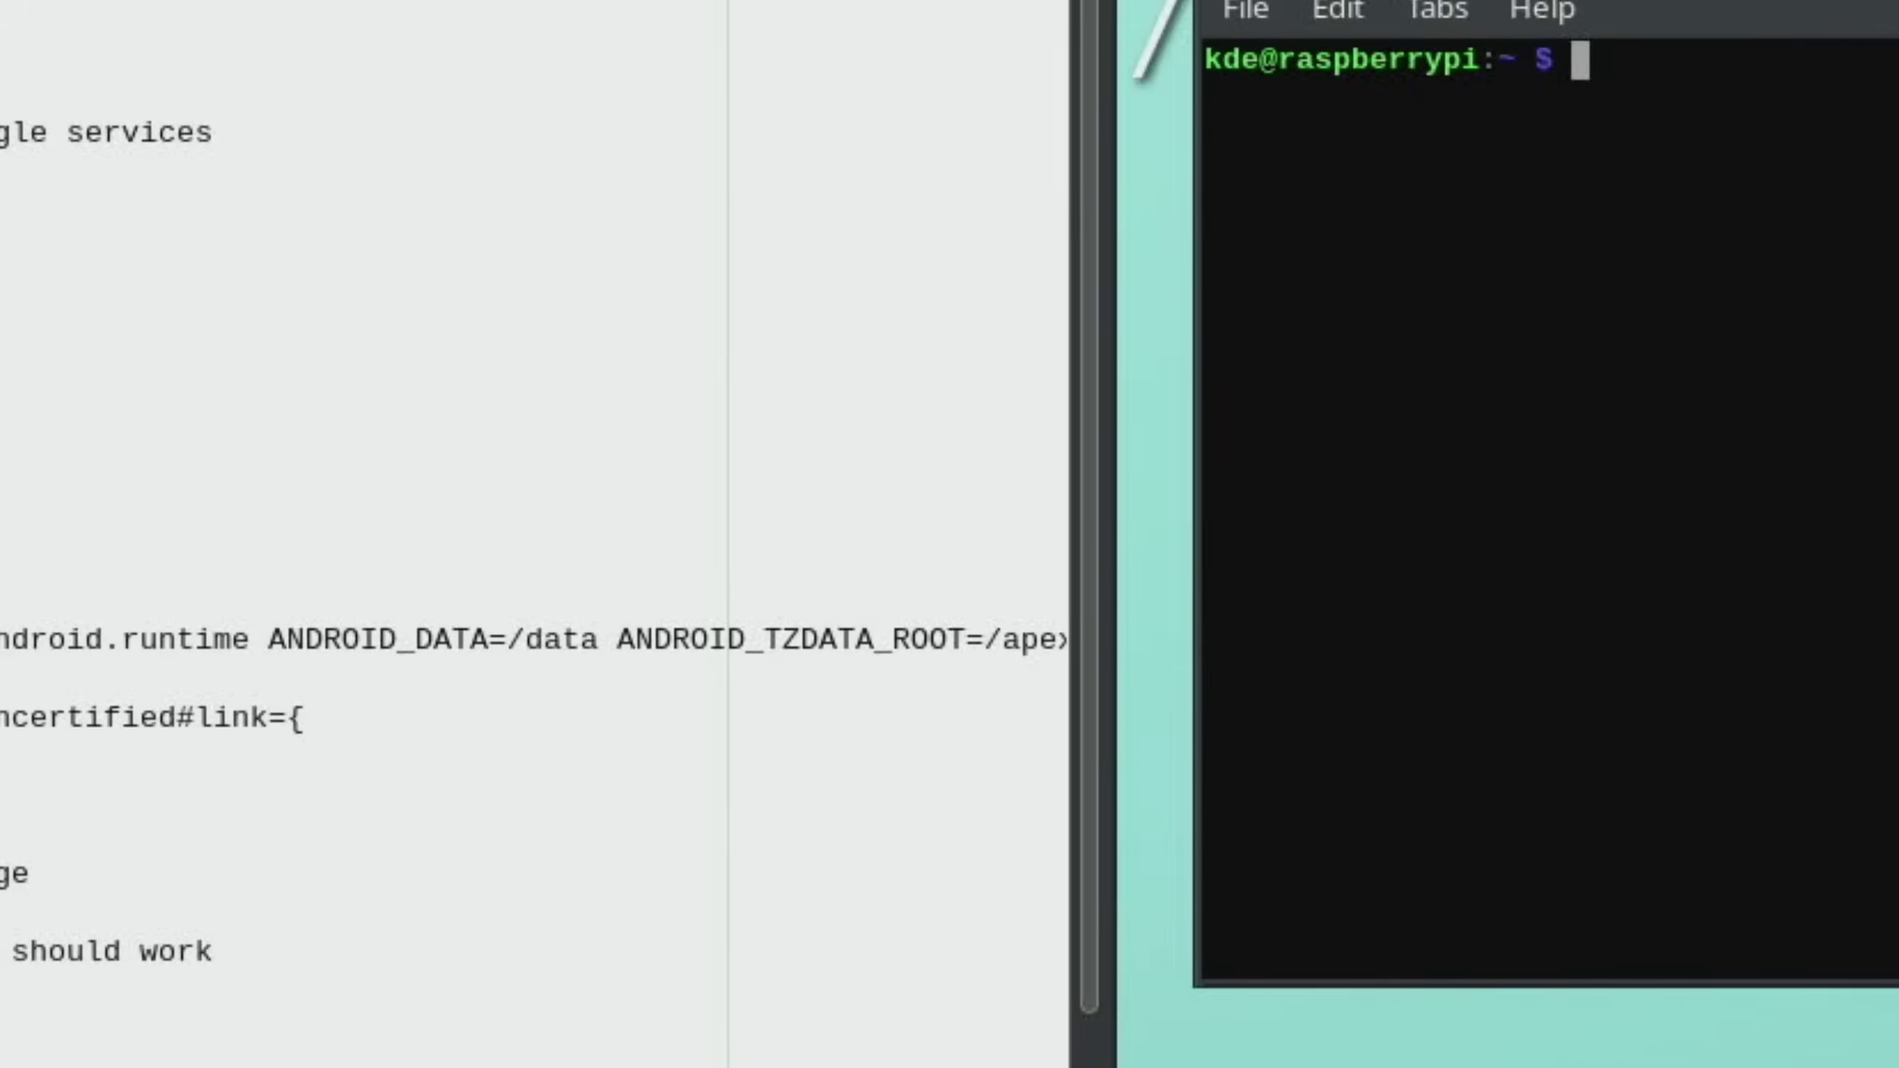
pyautogui.hotkey('ctrl', 'shift', 'v')
pyautogui.press('Return')
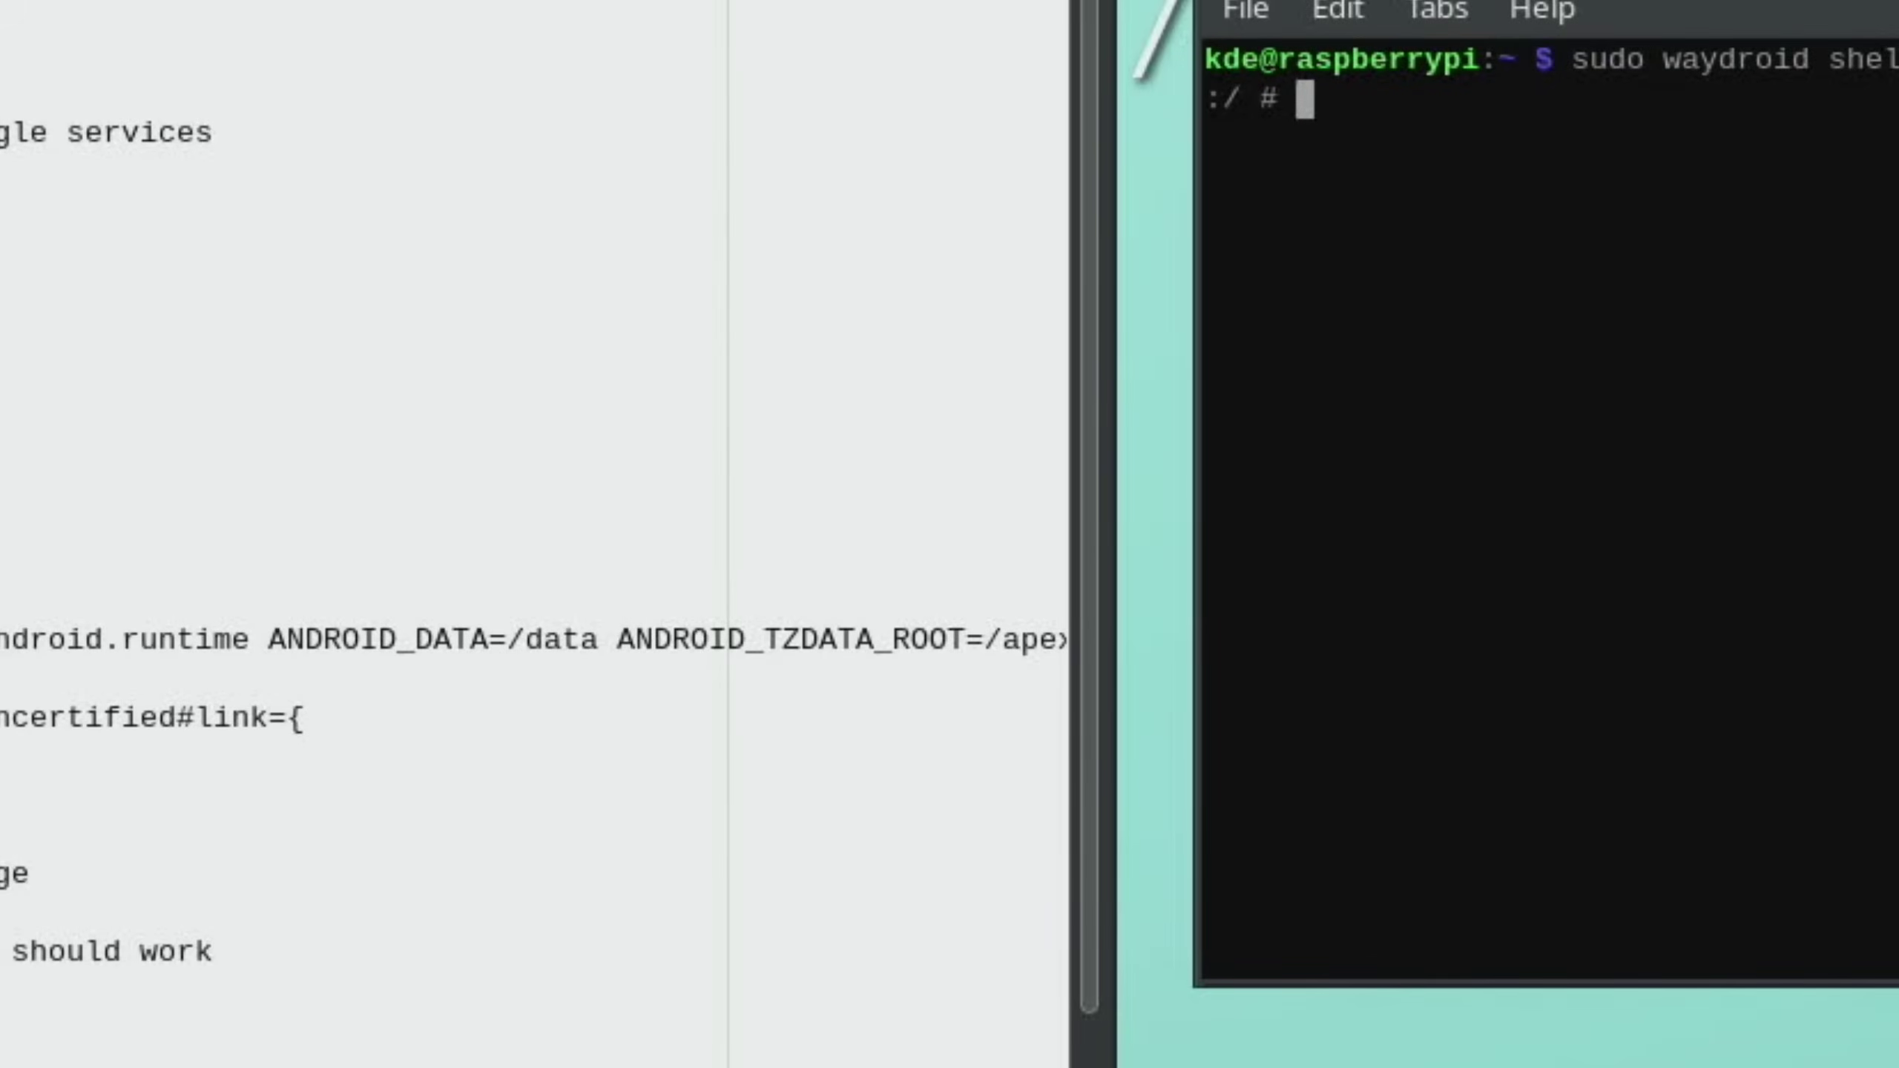
# Copy the full ANDROID_RUNTIME_ROOT line from the notes and run it in the Waydroid shell to query the android_id
pyautogui.click(1134, 528)
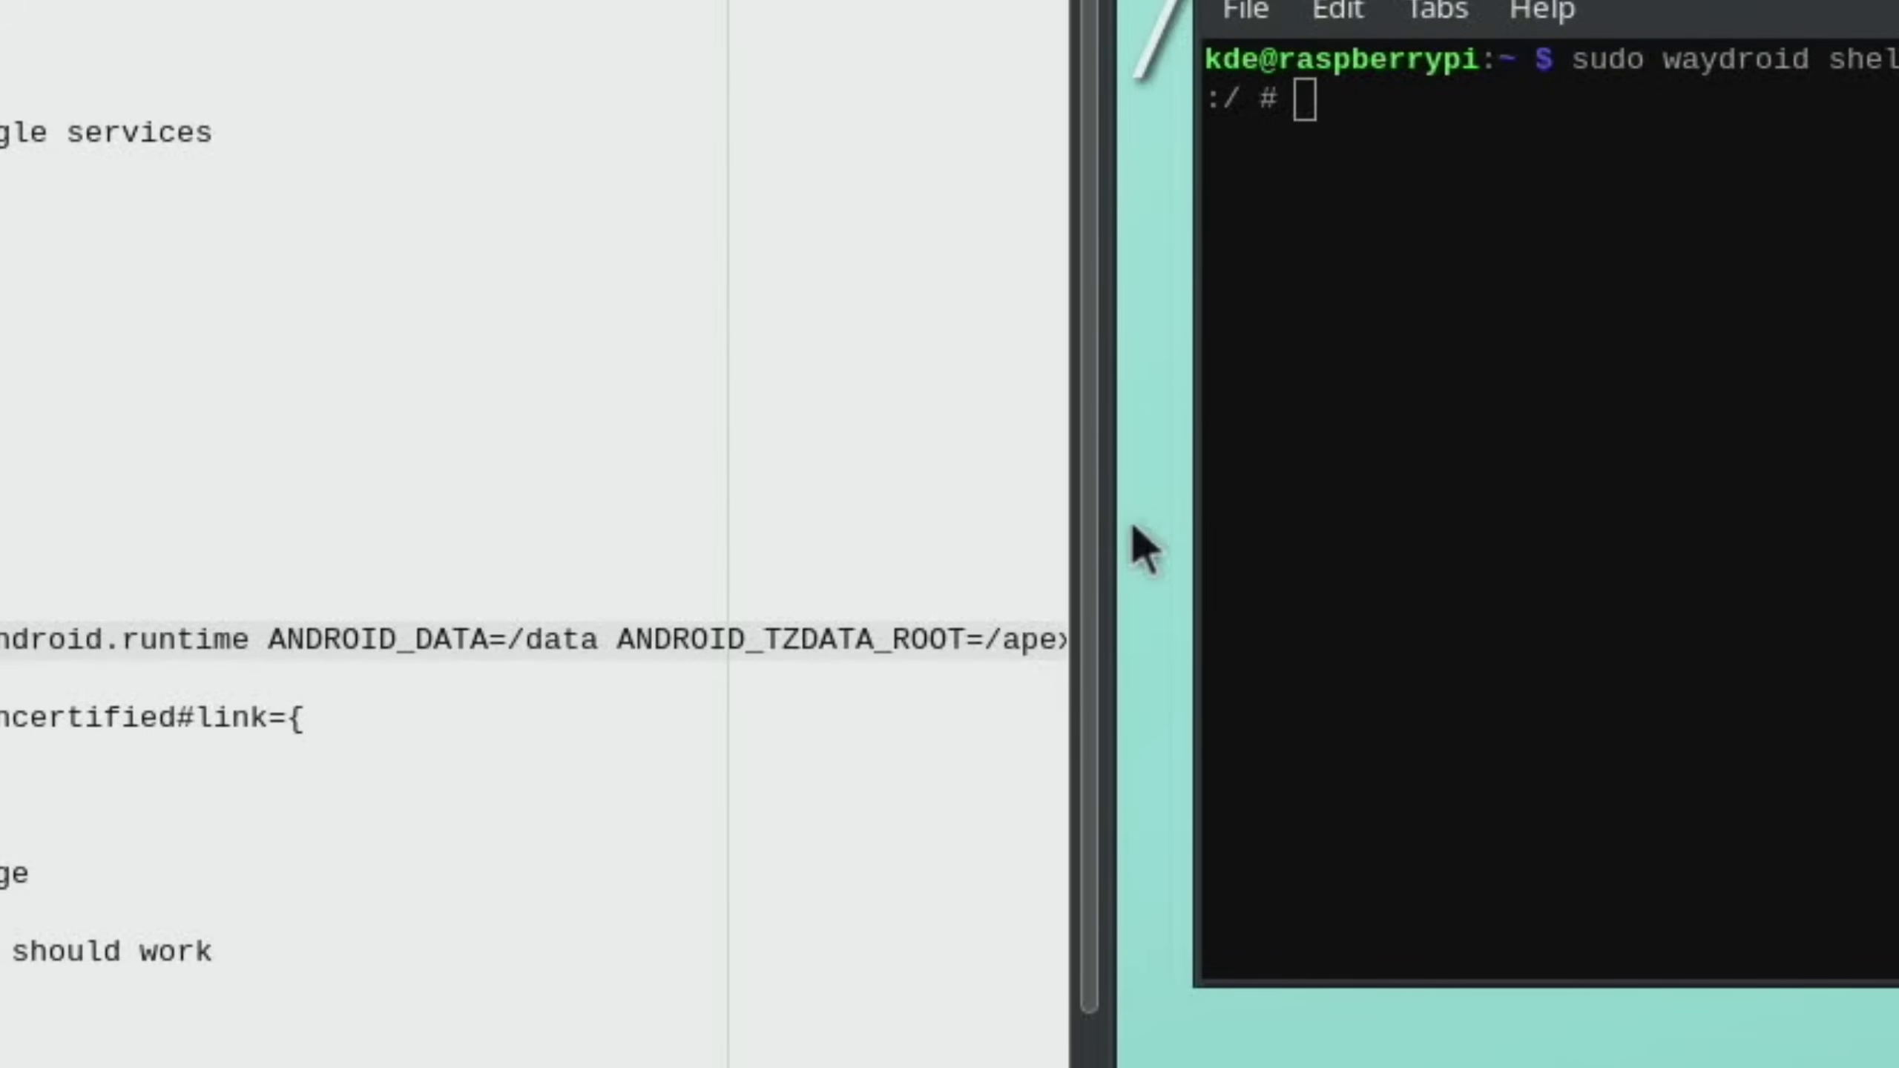
pyautogui.hotkey('shift', 'End')
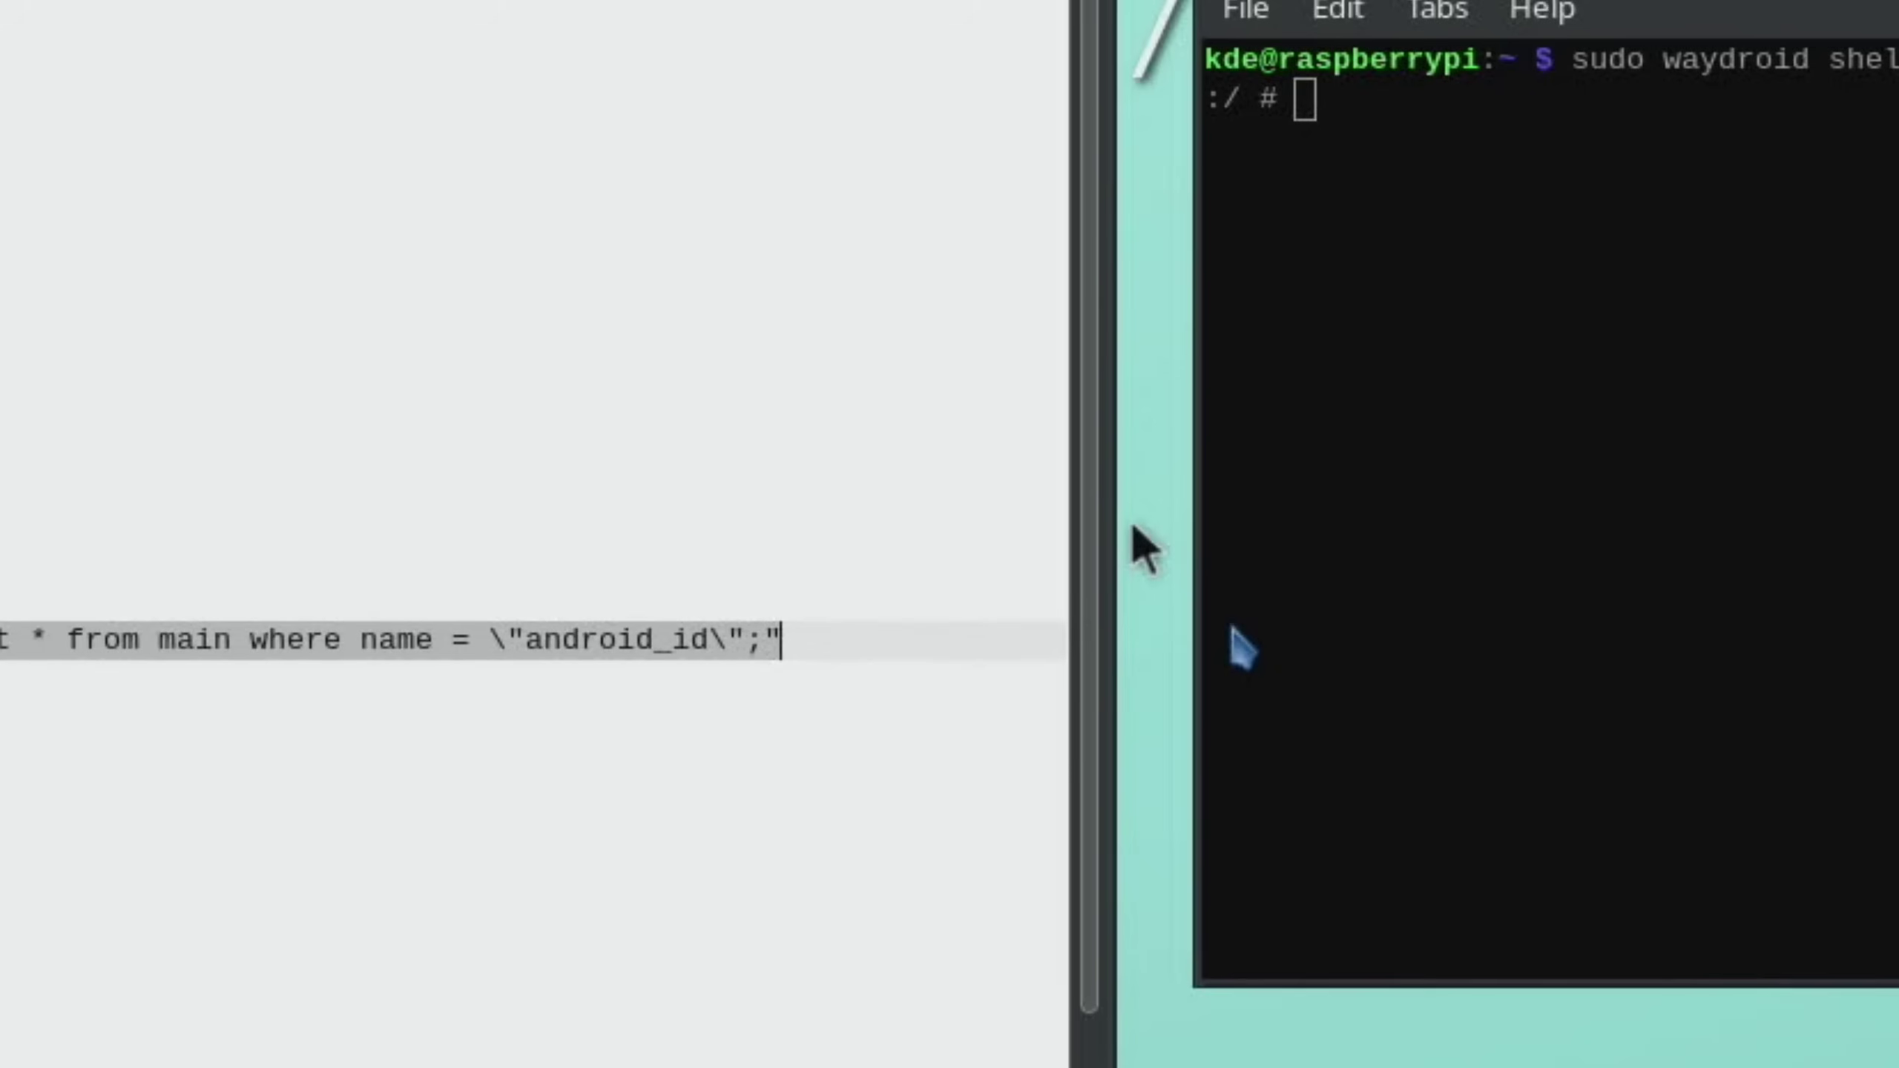
pyautogui.rightClick(676, 642)
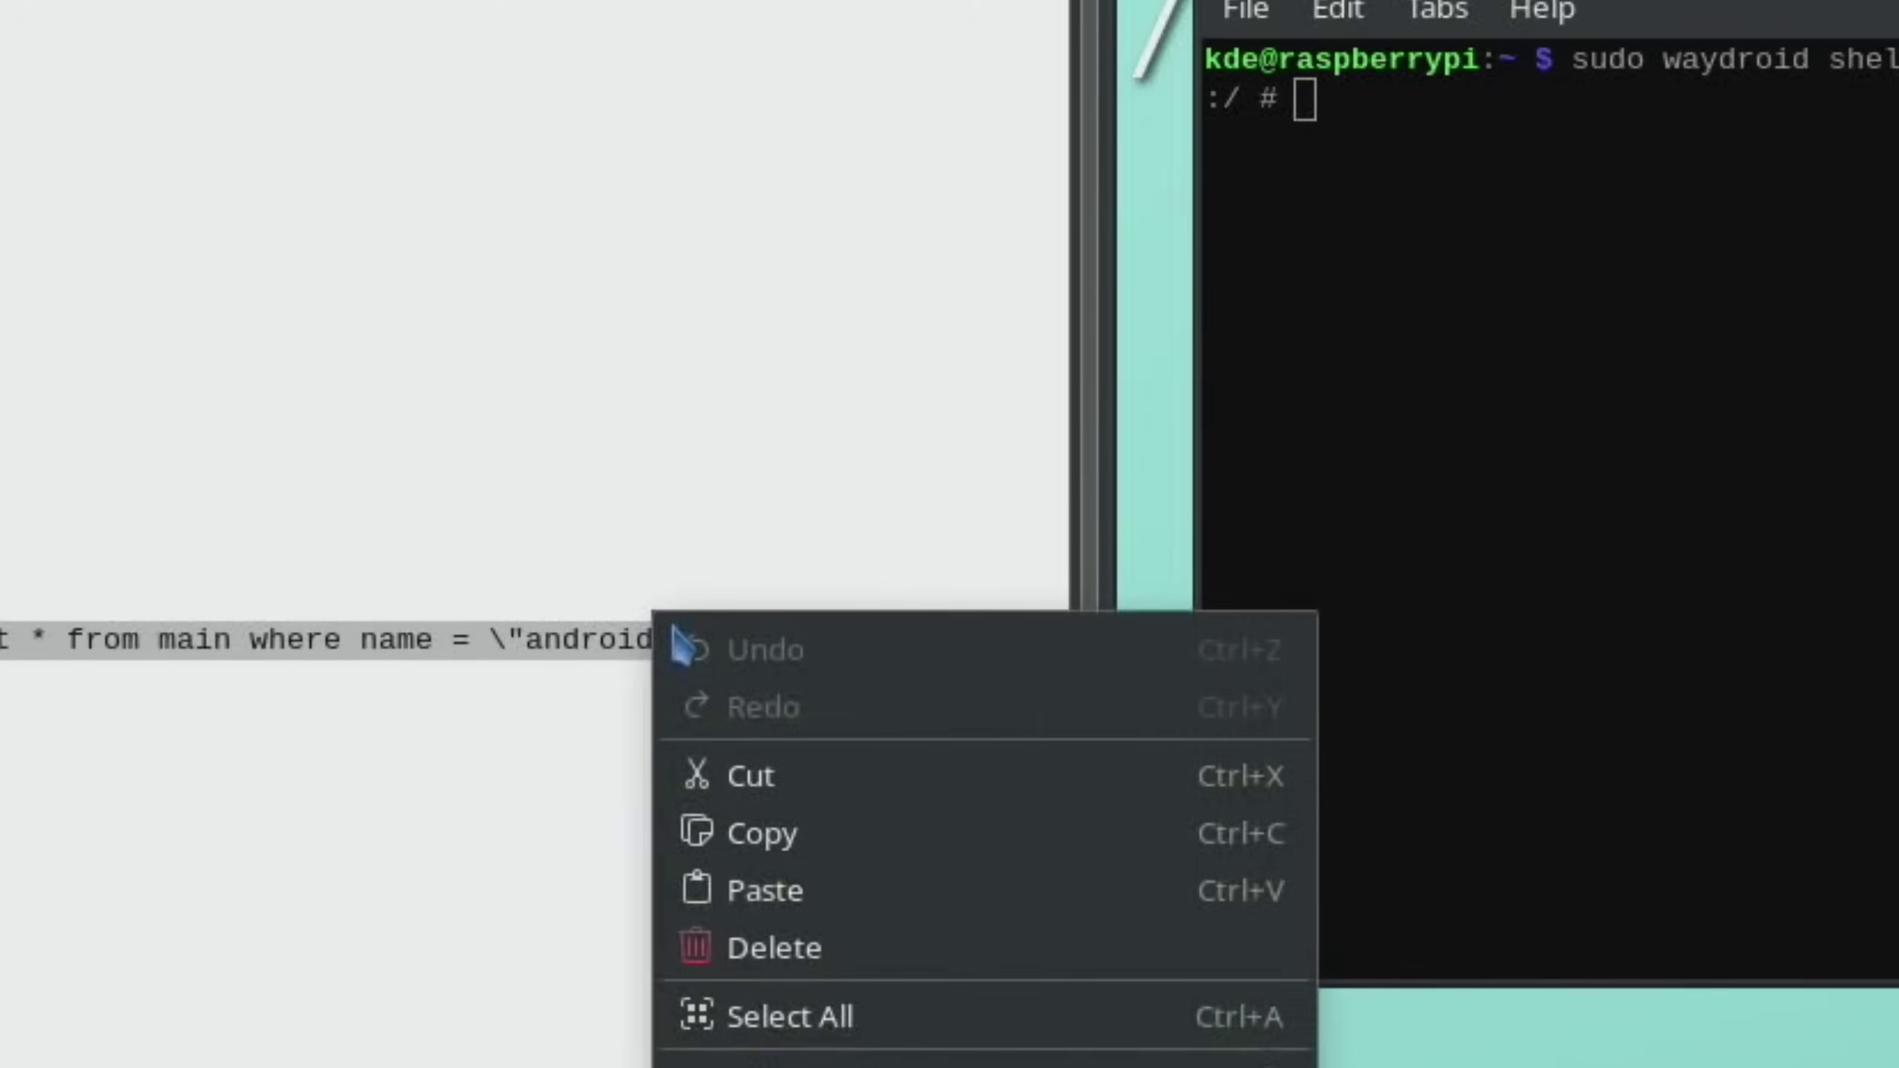
pyautogui.click(772, 833)
pyautogui.rightClick(1562, 213)
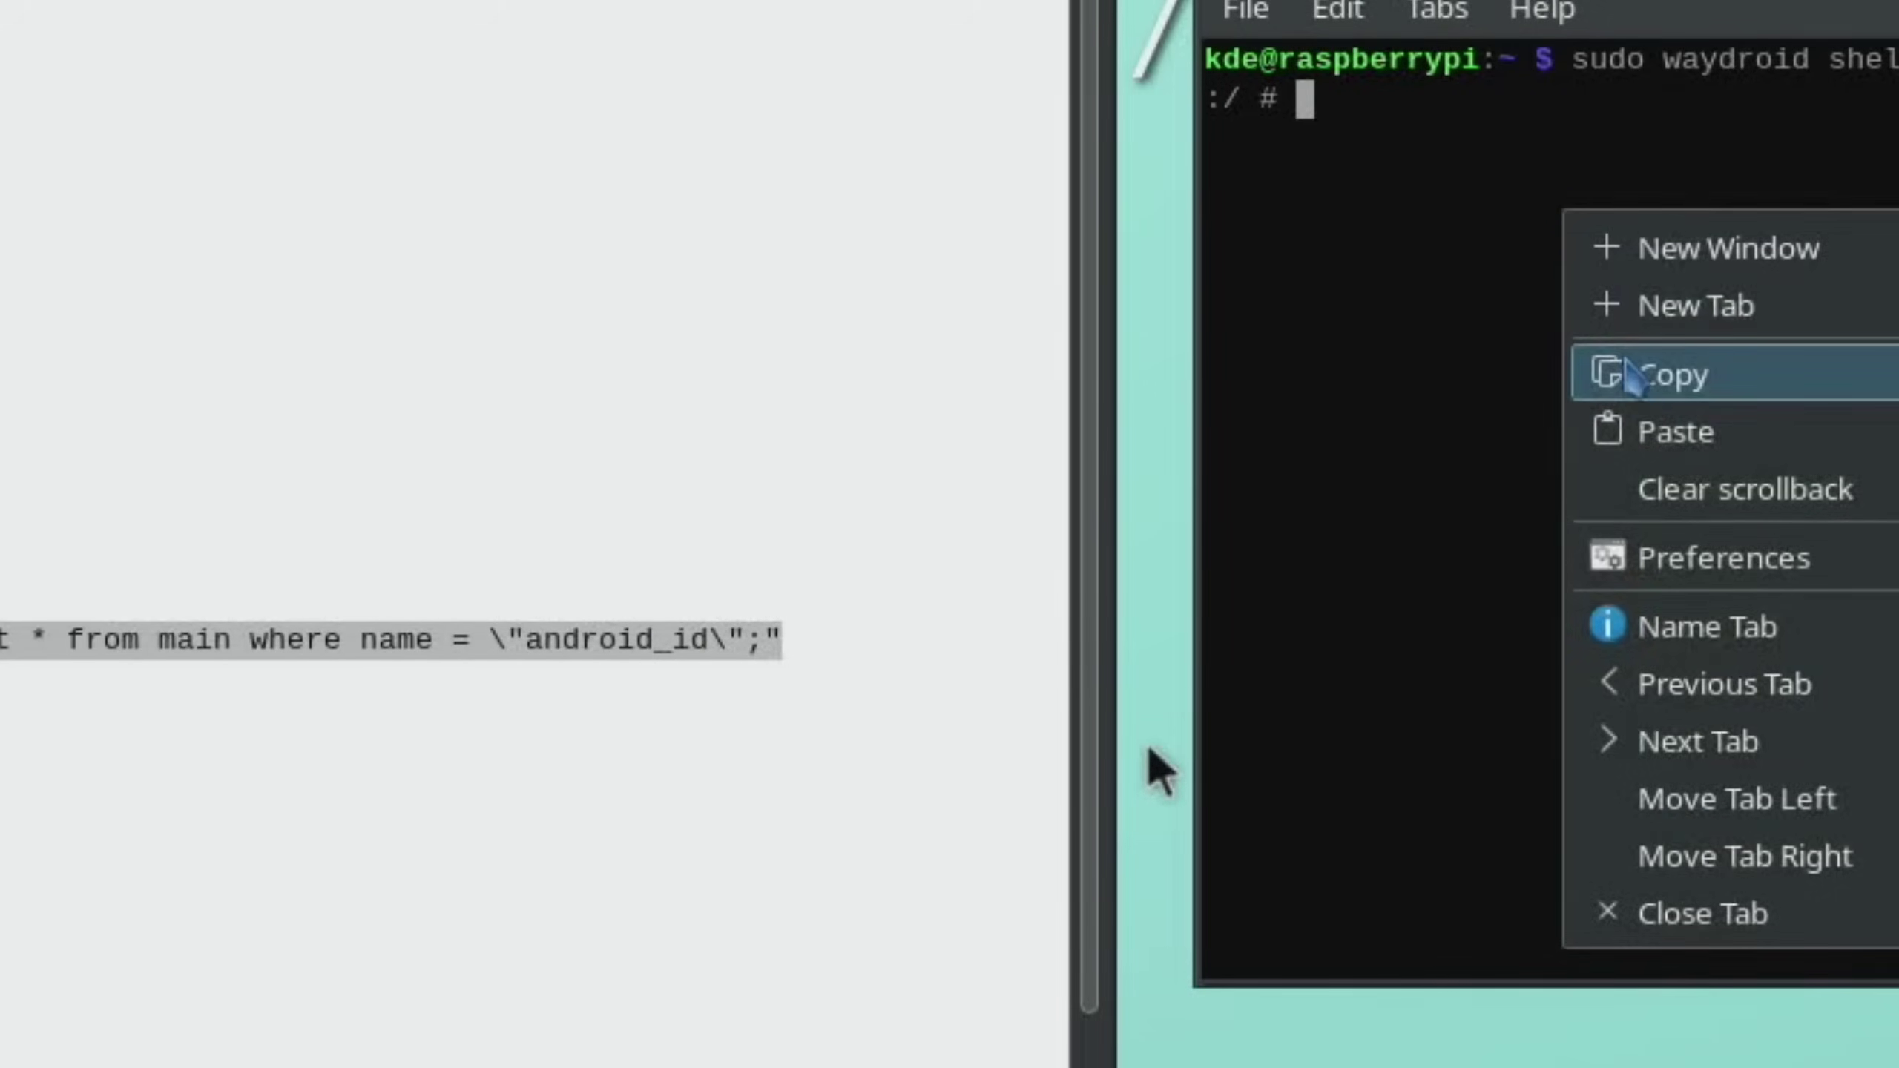
pyautogui.click(1641, 428)
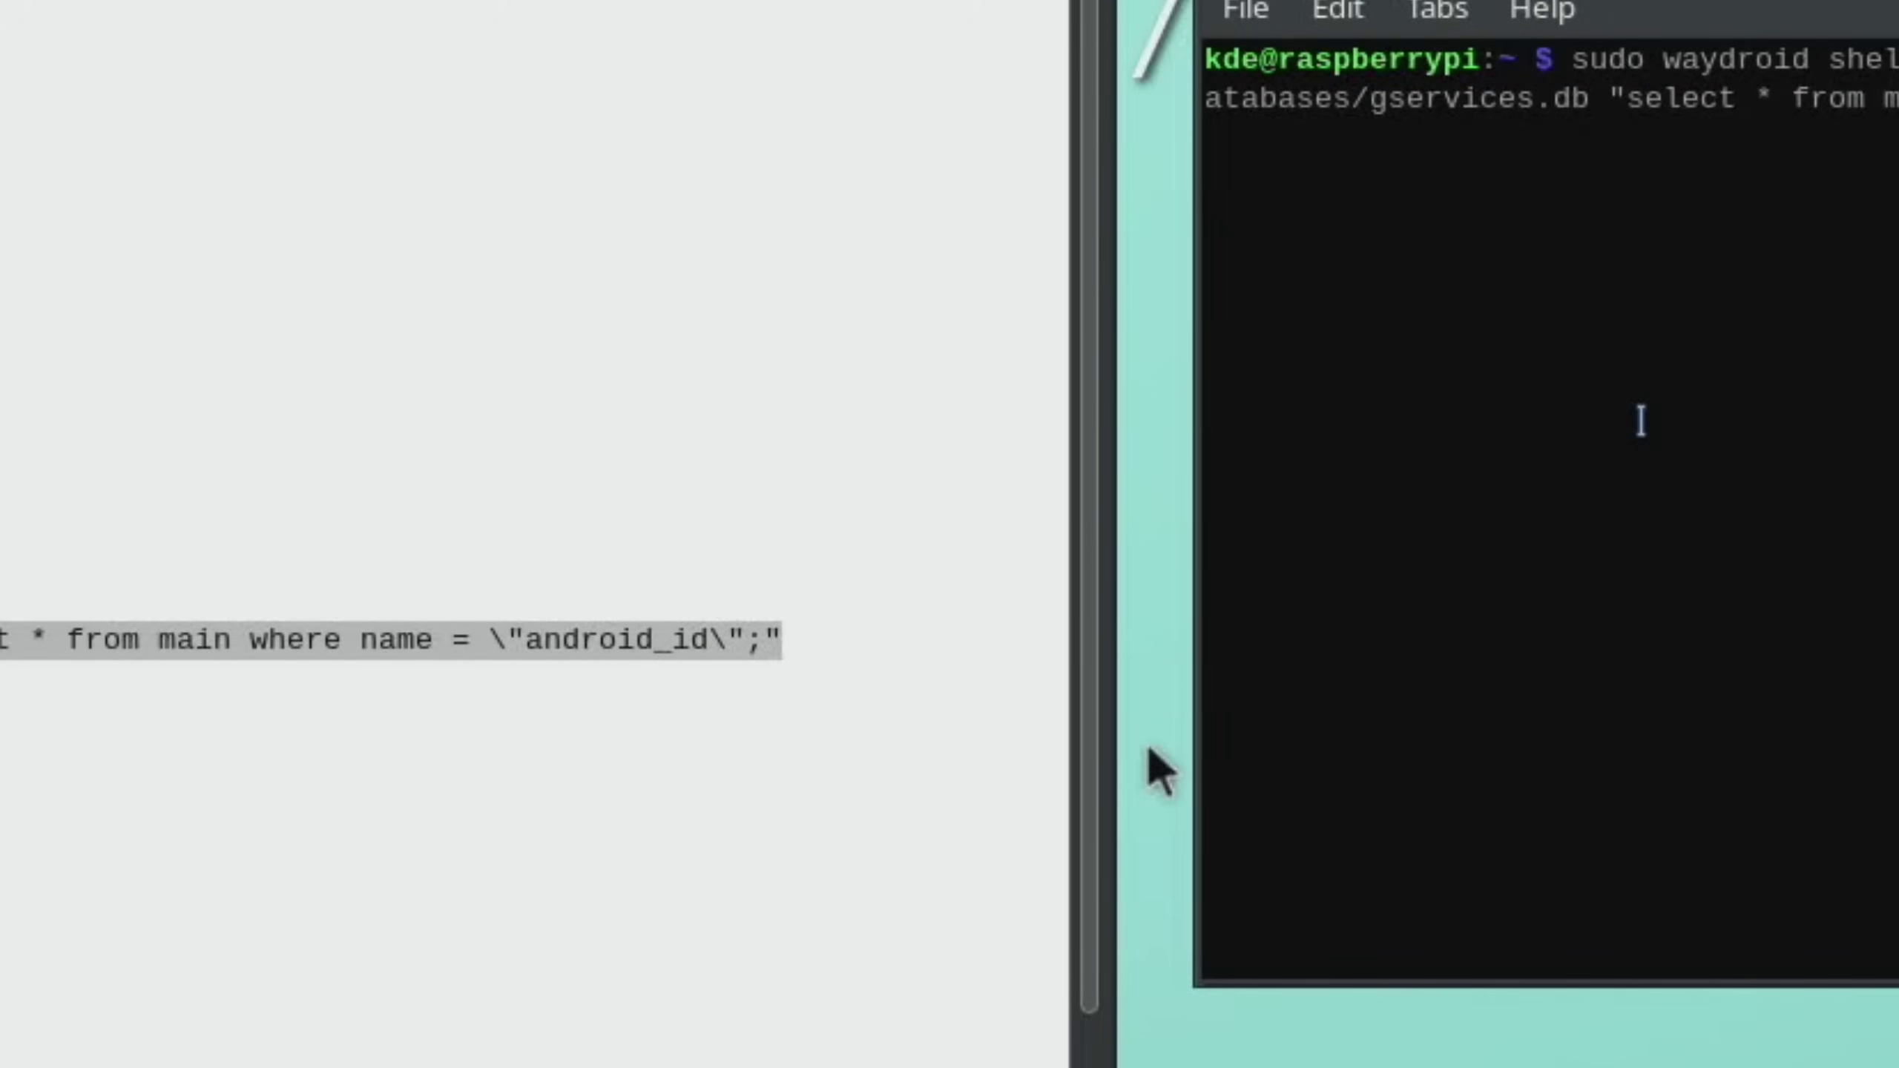
pyautogui.press('Return')
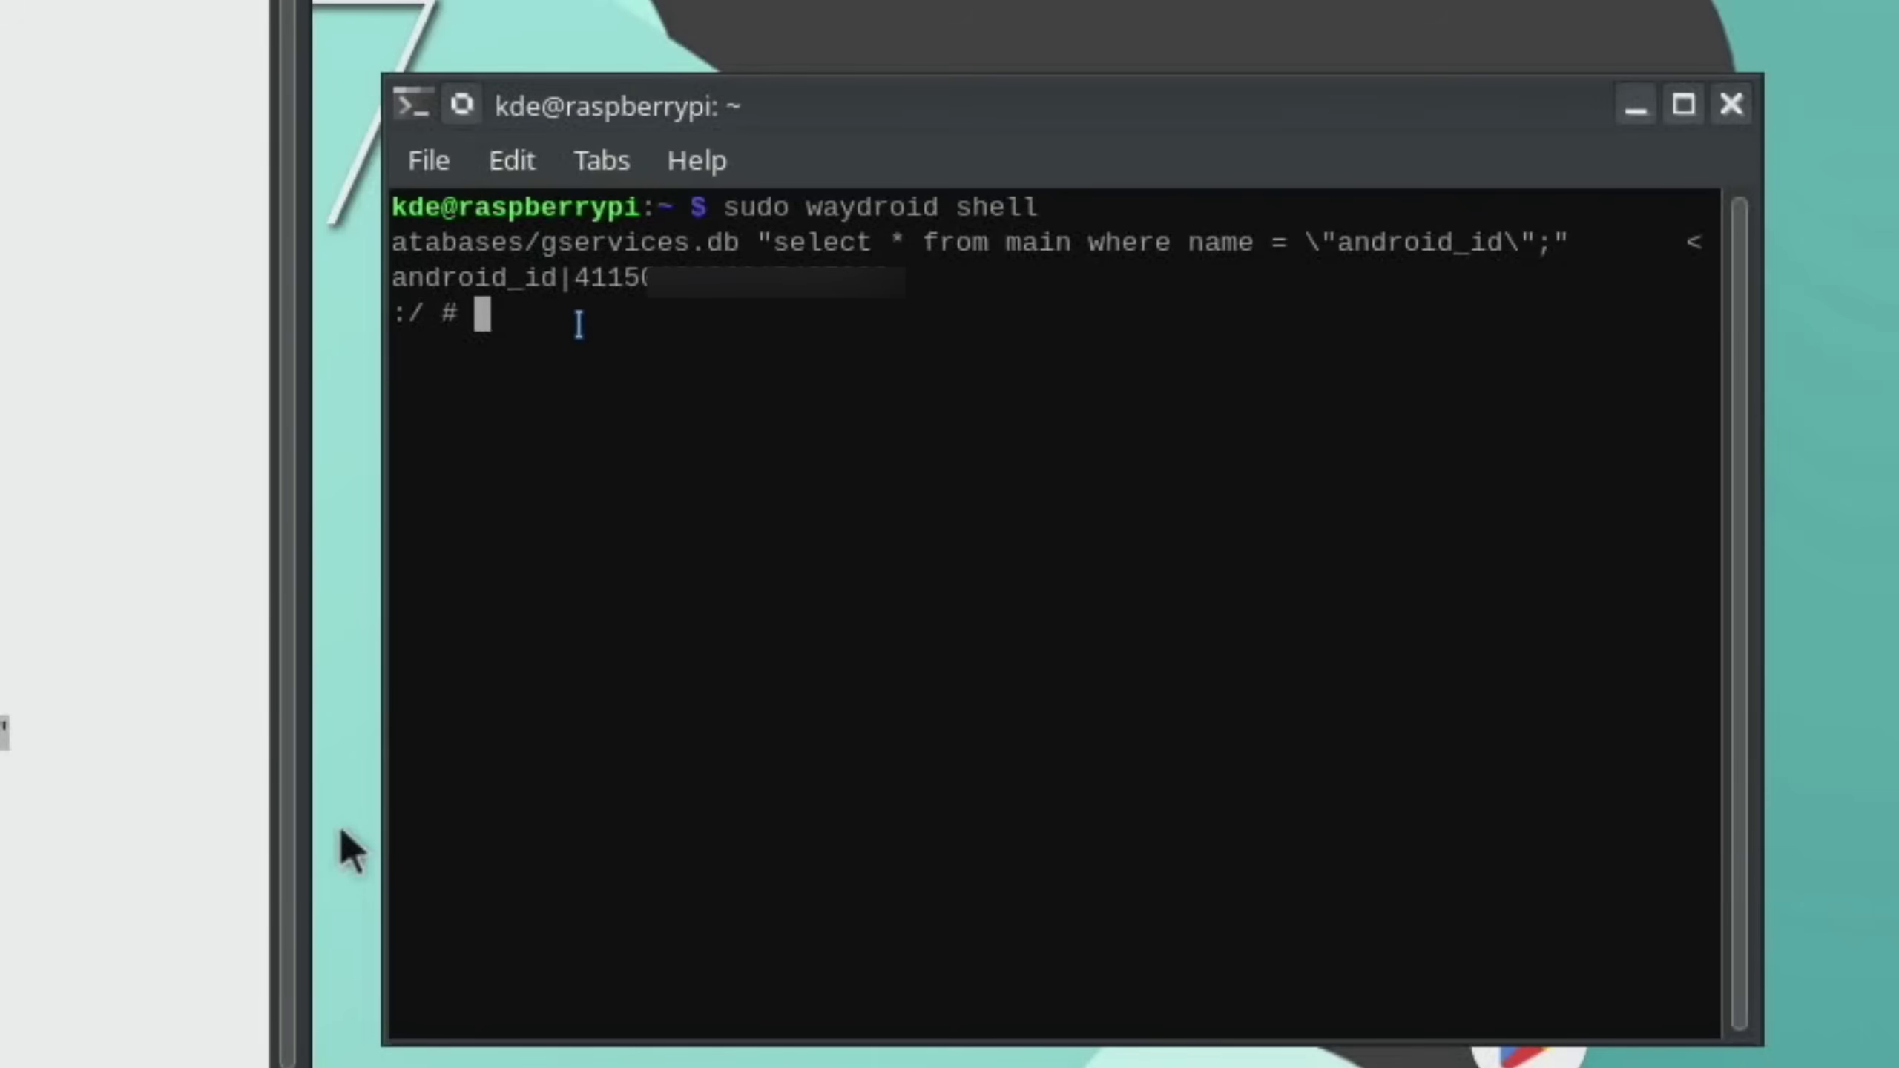
# Copy the android_id number from the query output in the Waydroid shell
pyautogui.moveTo(574, 278); pyautogui.dragTo(893, 288)
pyautogui.rightClick(846, 269)
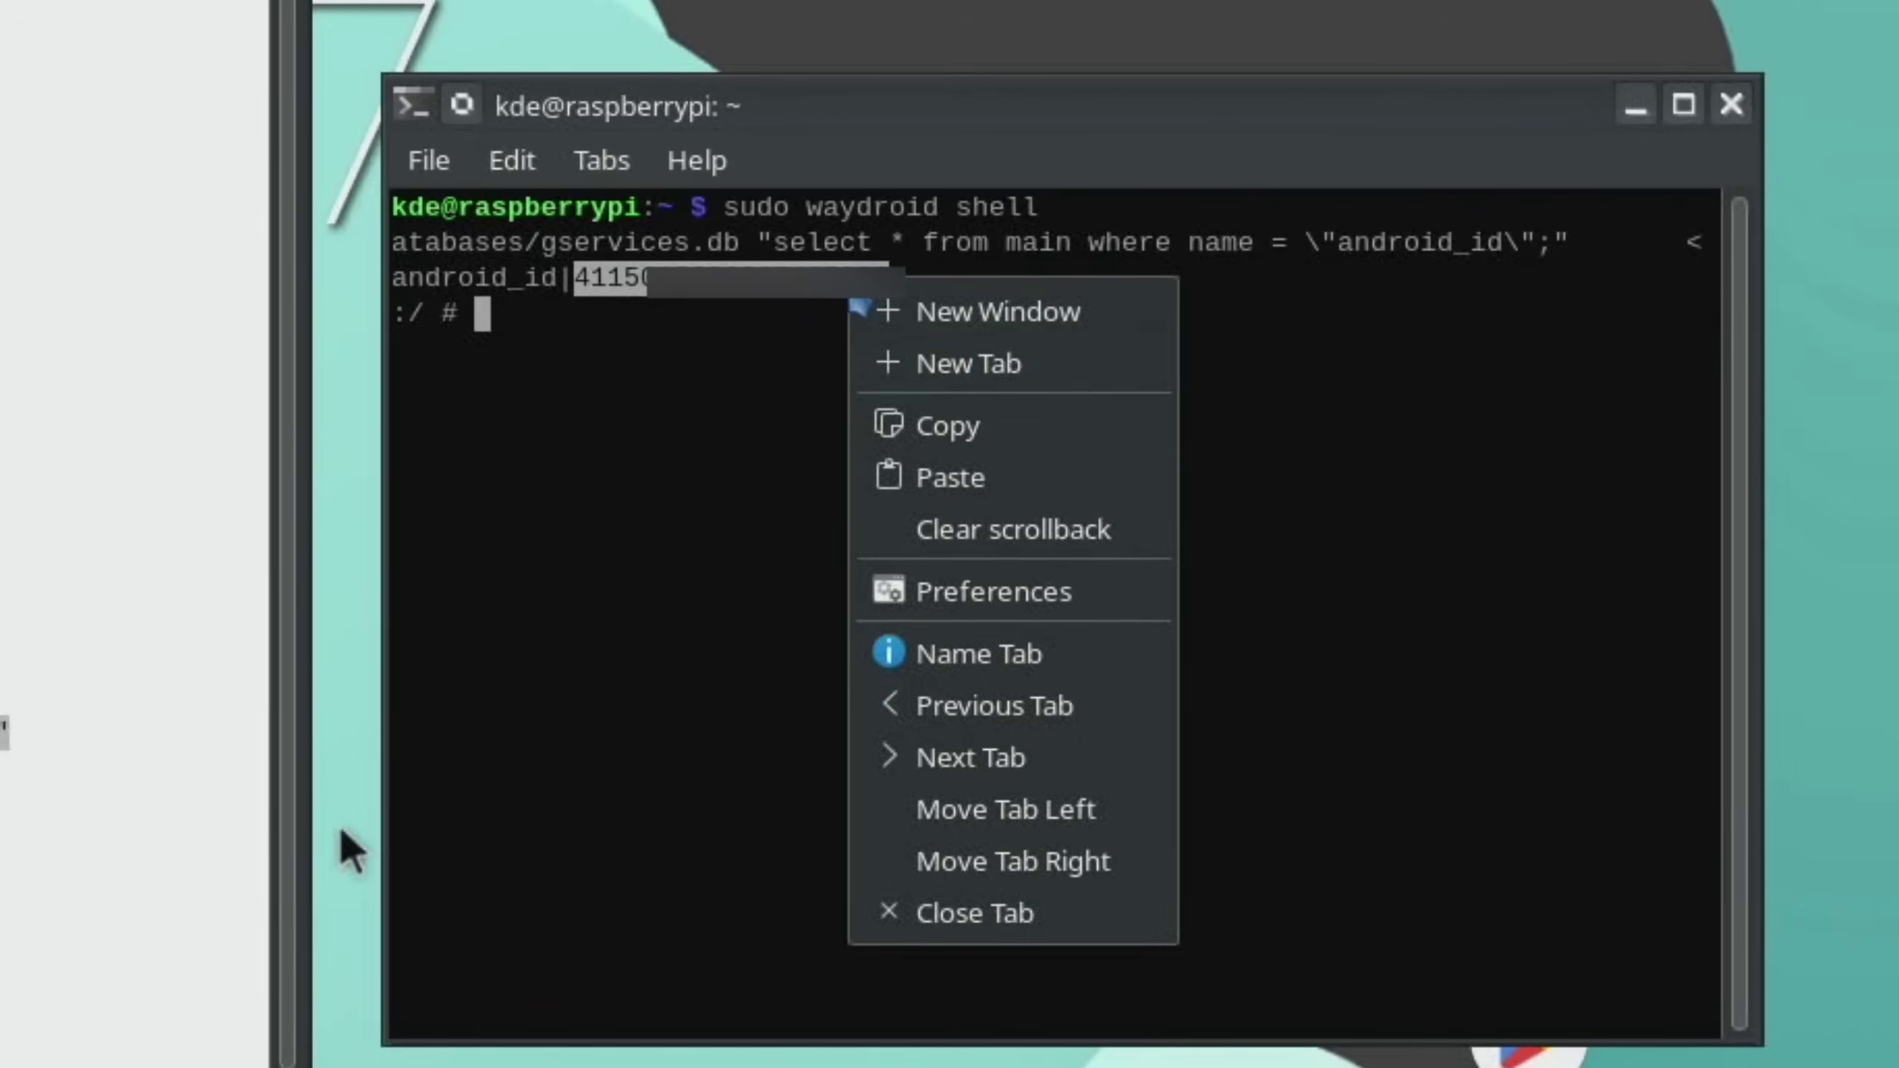
pyautogui.click(934, 423)
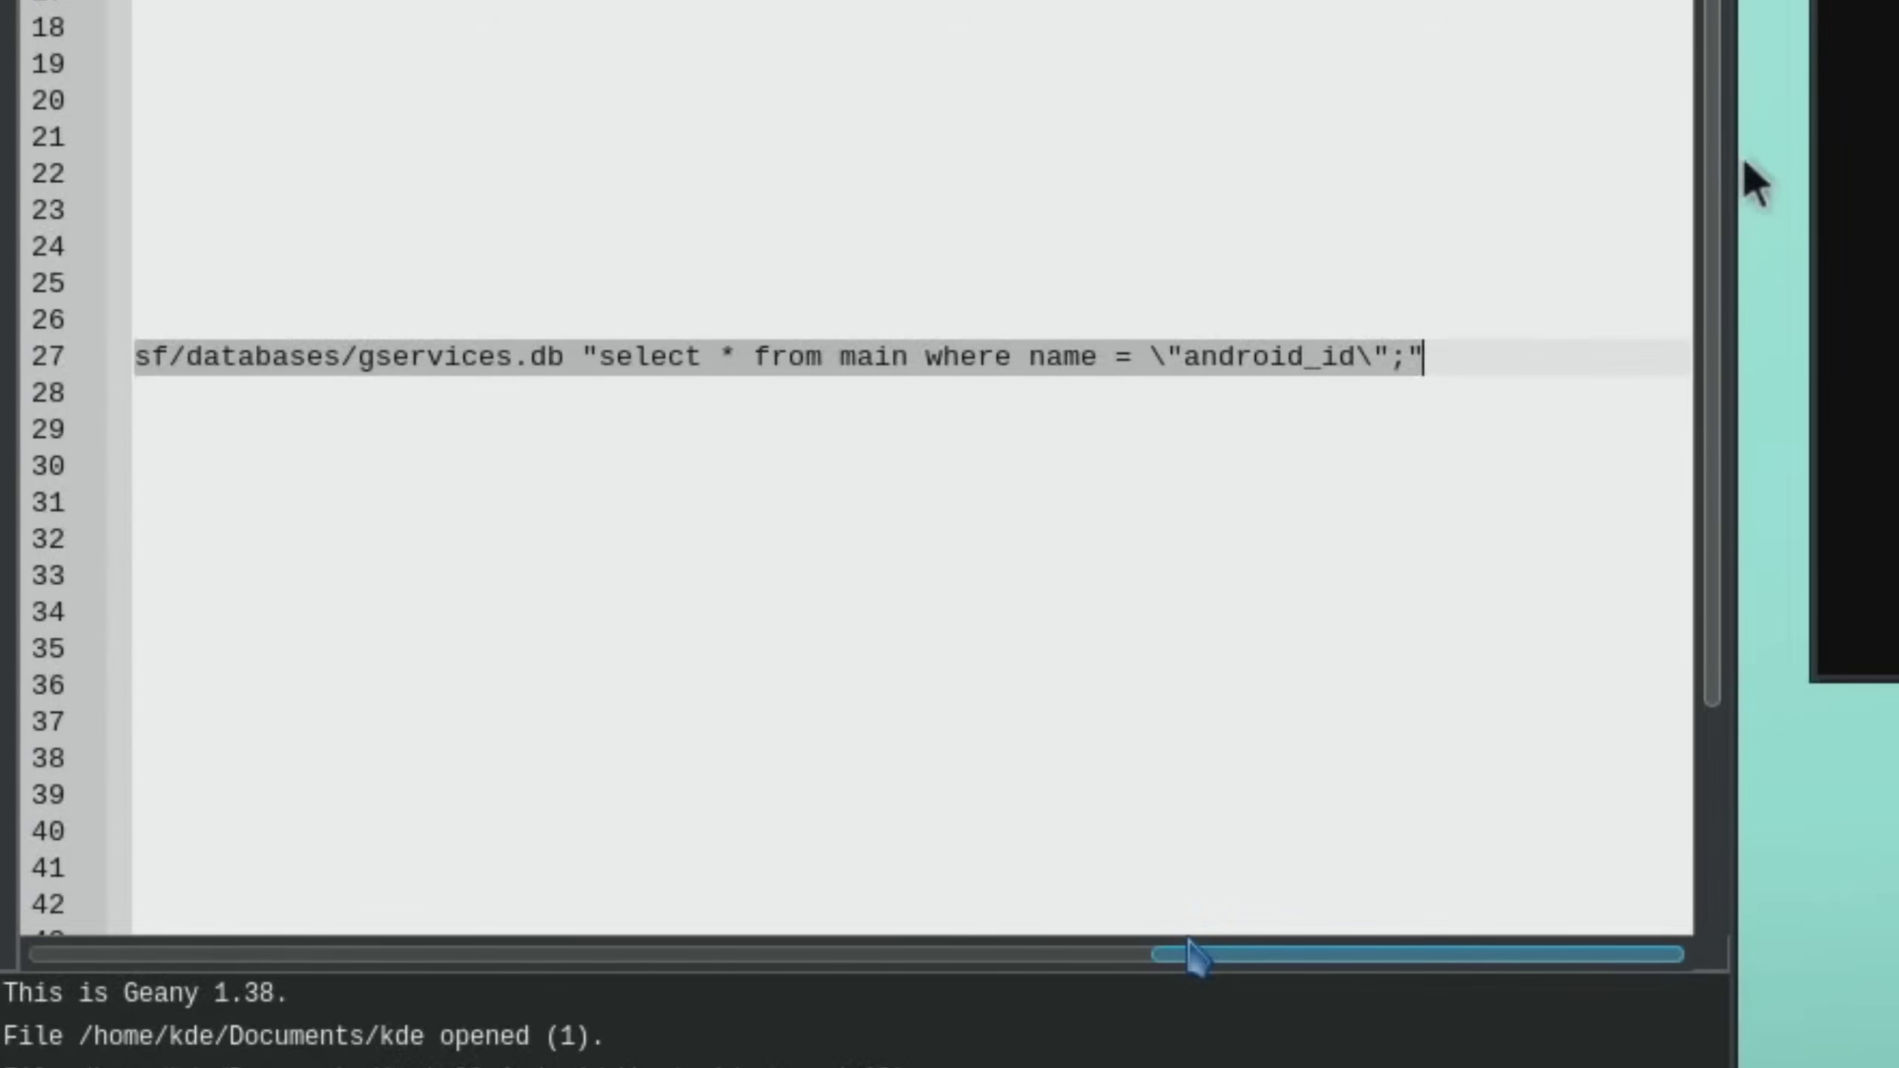
pyautogui.moveTo(1196, 956); pyautogui.dragTo(183, 843)
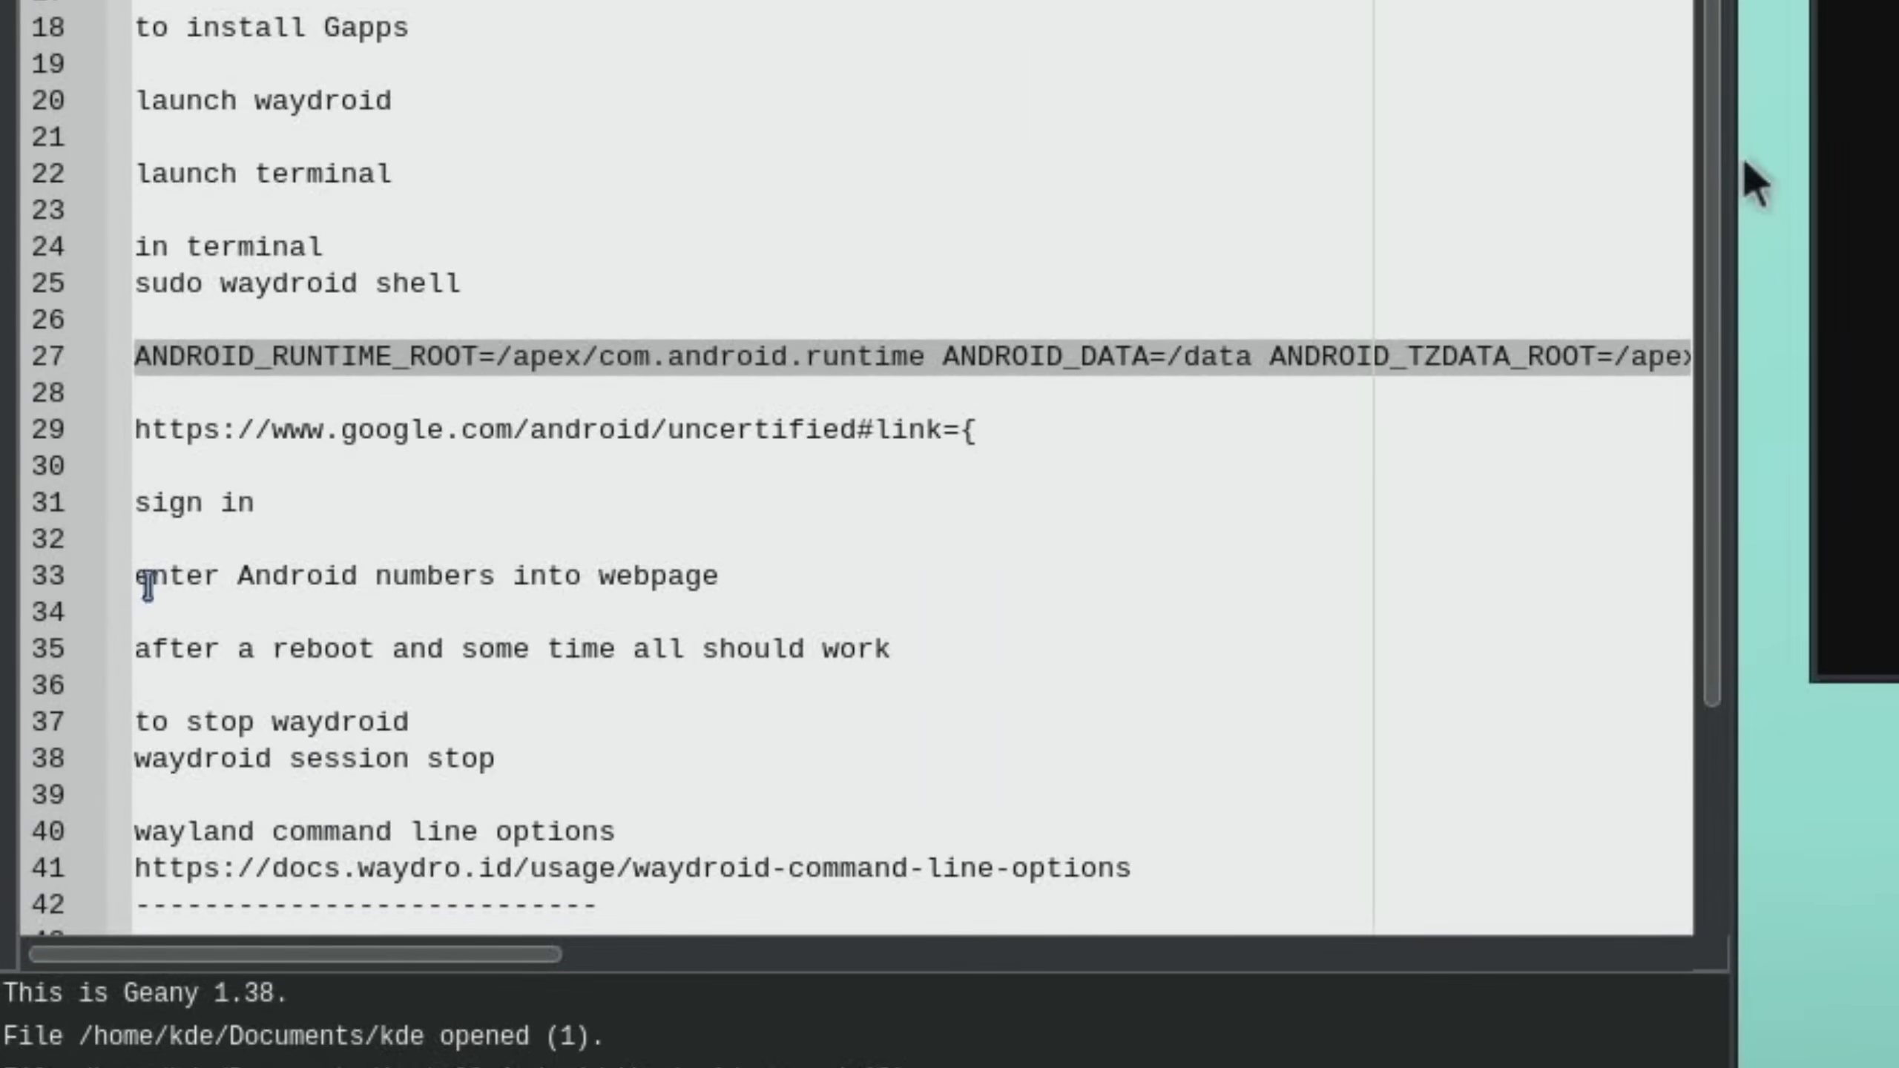
pyautogui.moveTo(132, 434); pyautogui.dragTo(1059, 420)
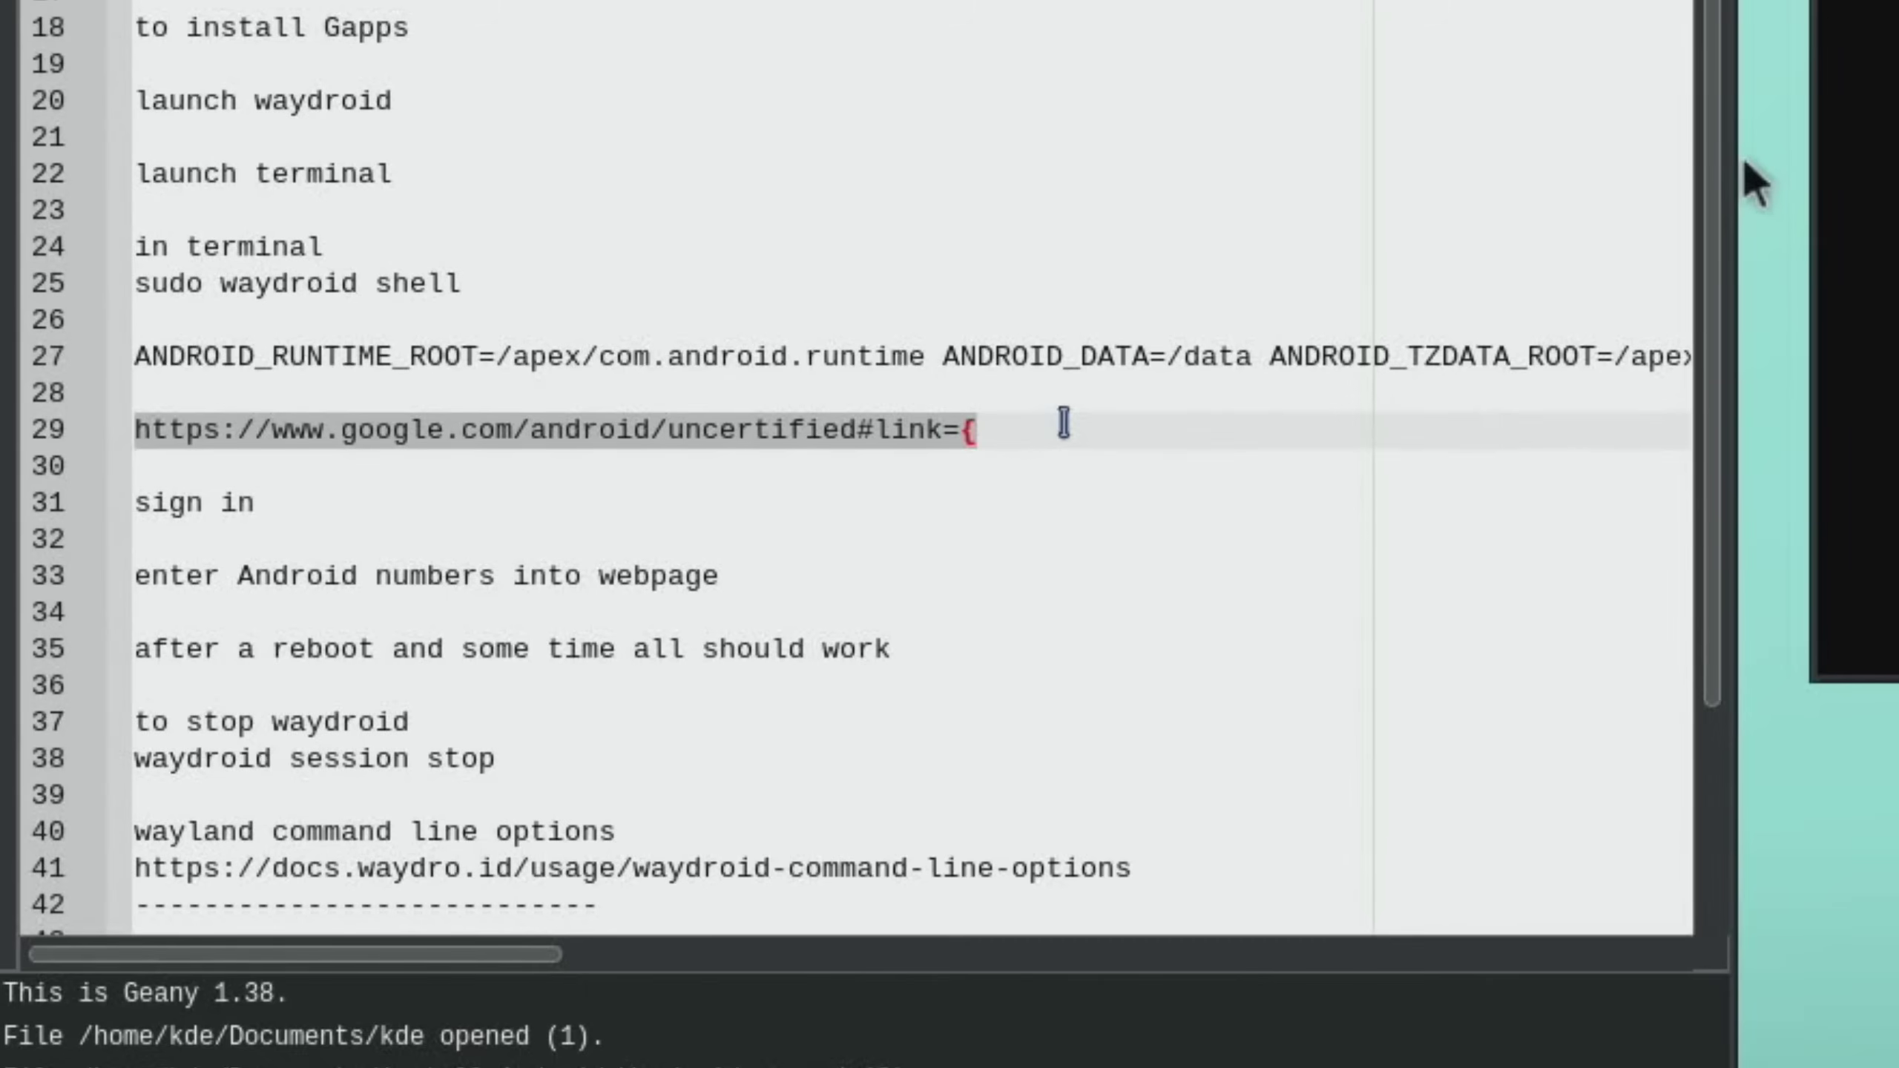
pyautogui.rightClick(788, 443)
pyautogui.click(926, 613)
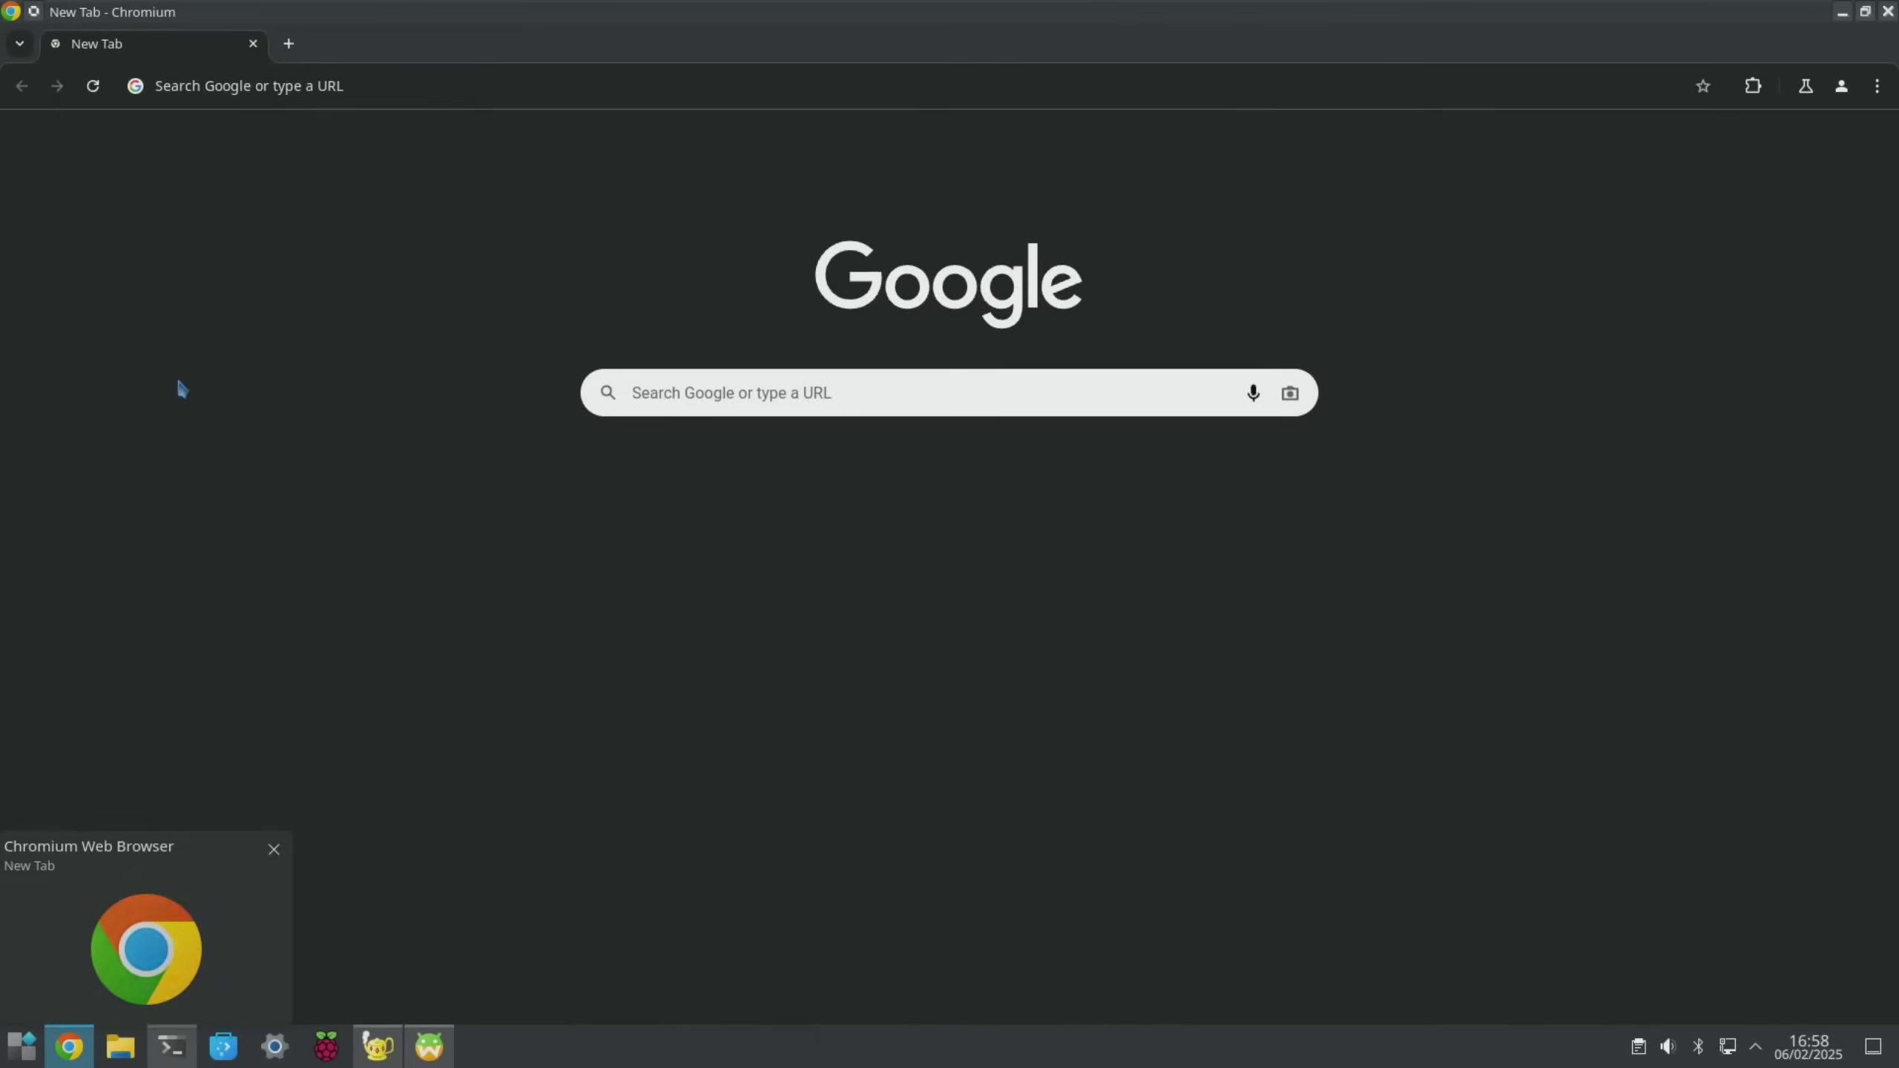
pyautogui.click(222, 86)
pyautogui.rightClick(234, 91)
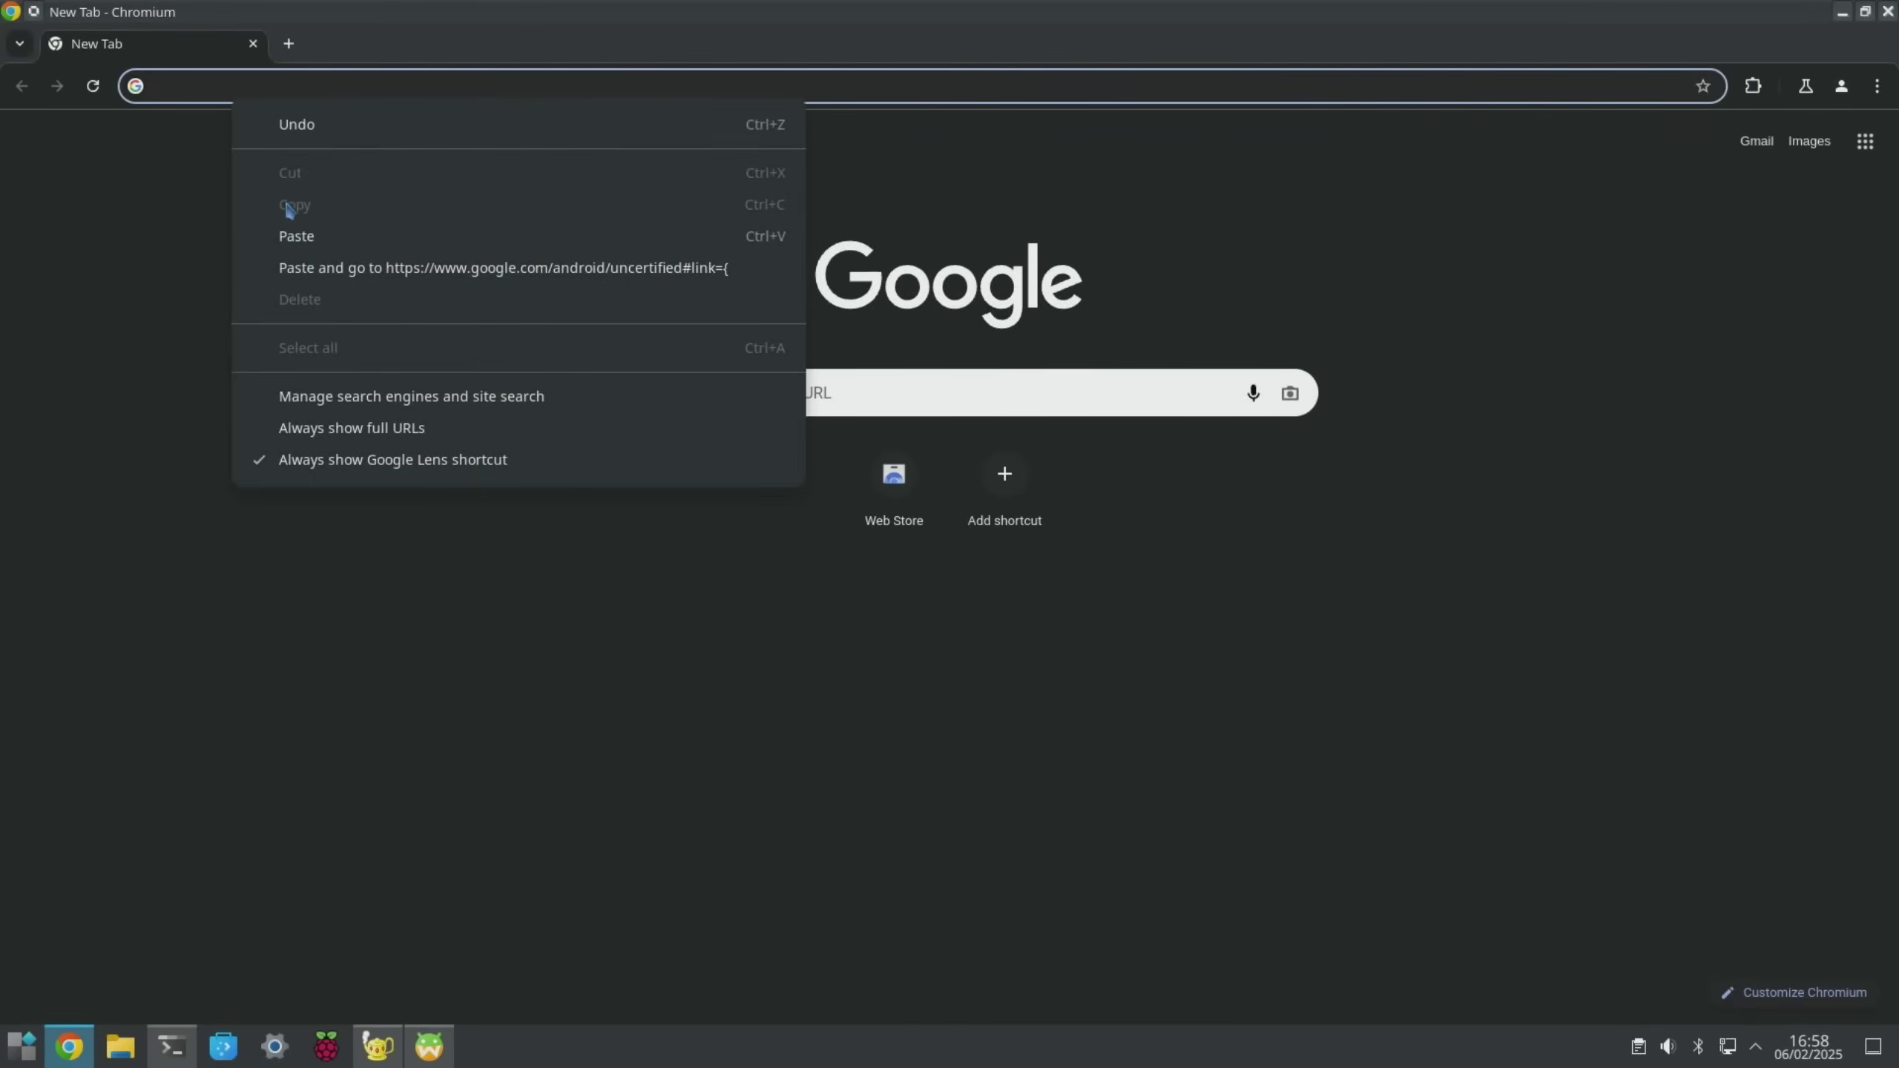
pyautogui.click(310, 268)
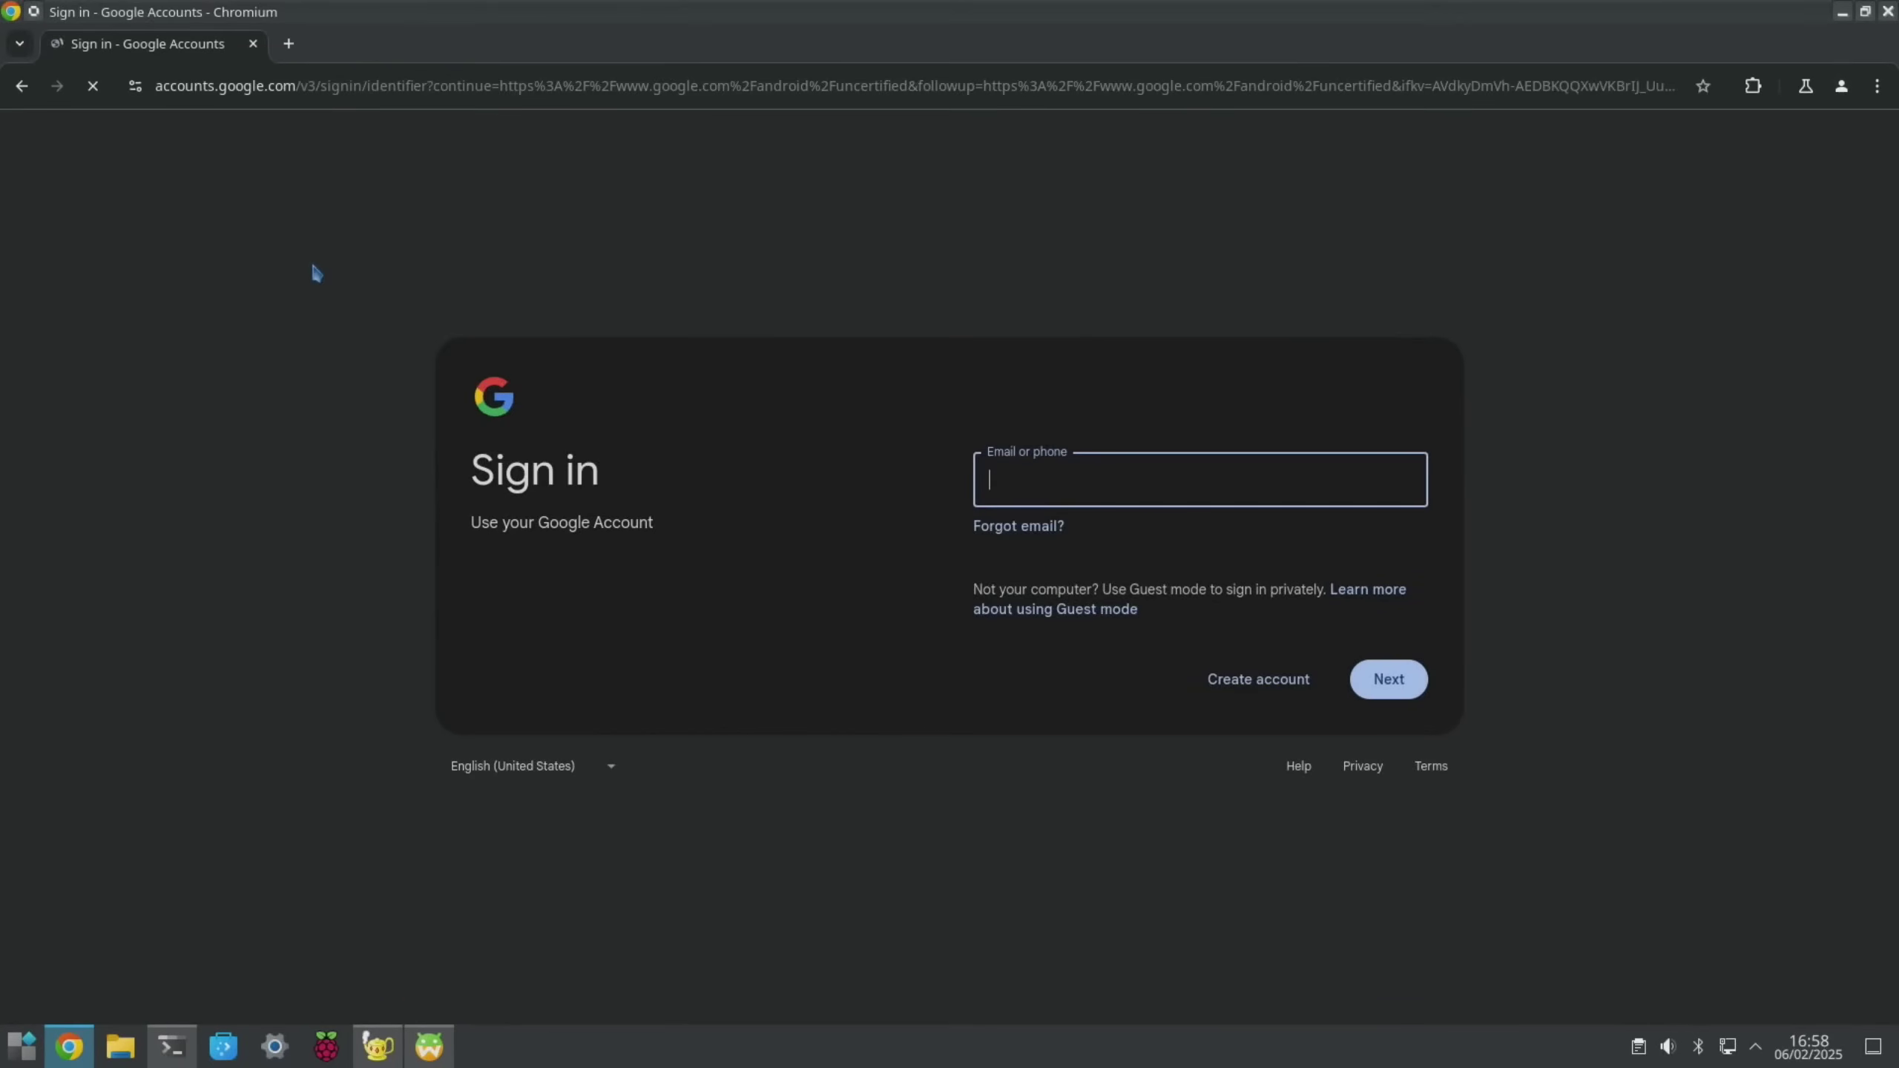
# Sign in to the Google account with its e-mail address and password
pyautogui.click(1016, 483)
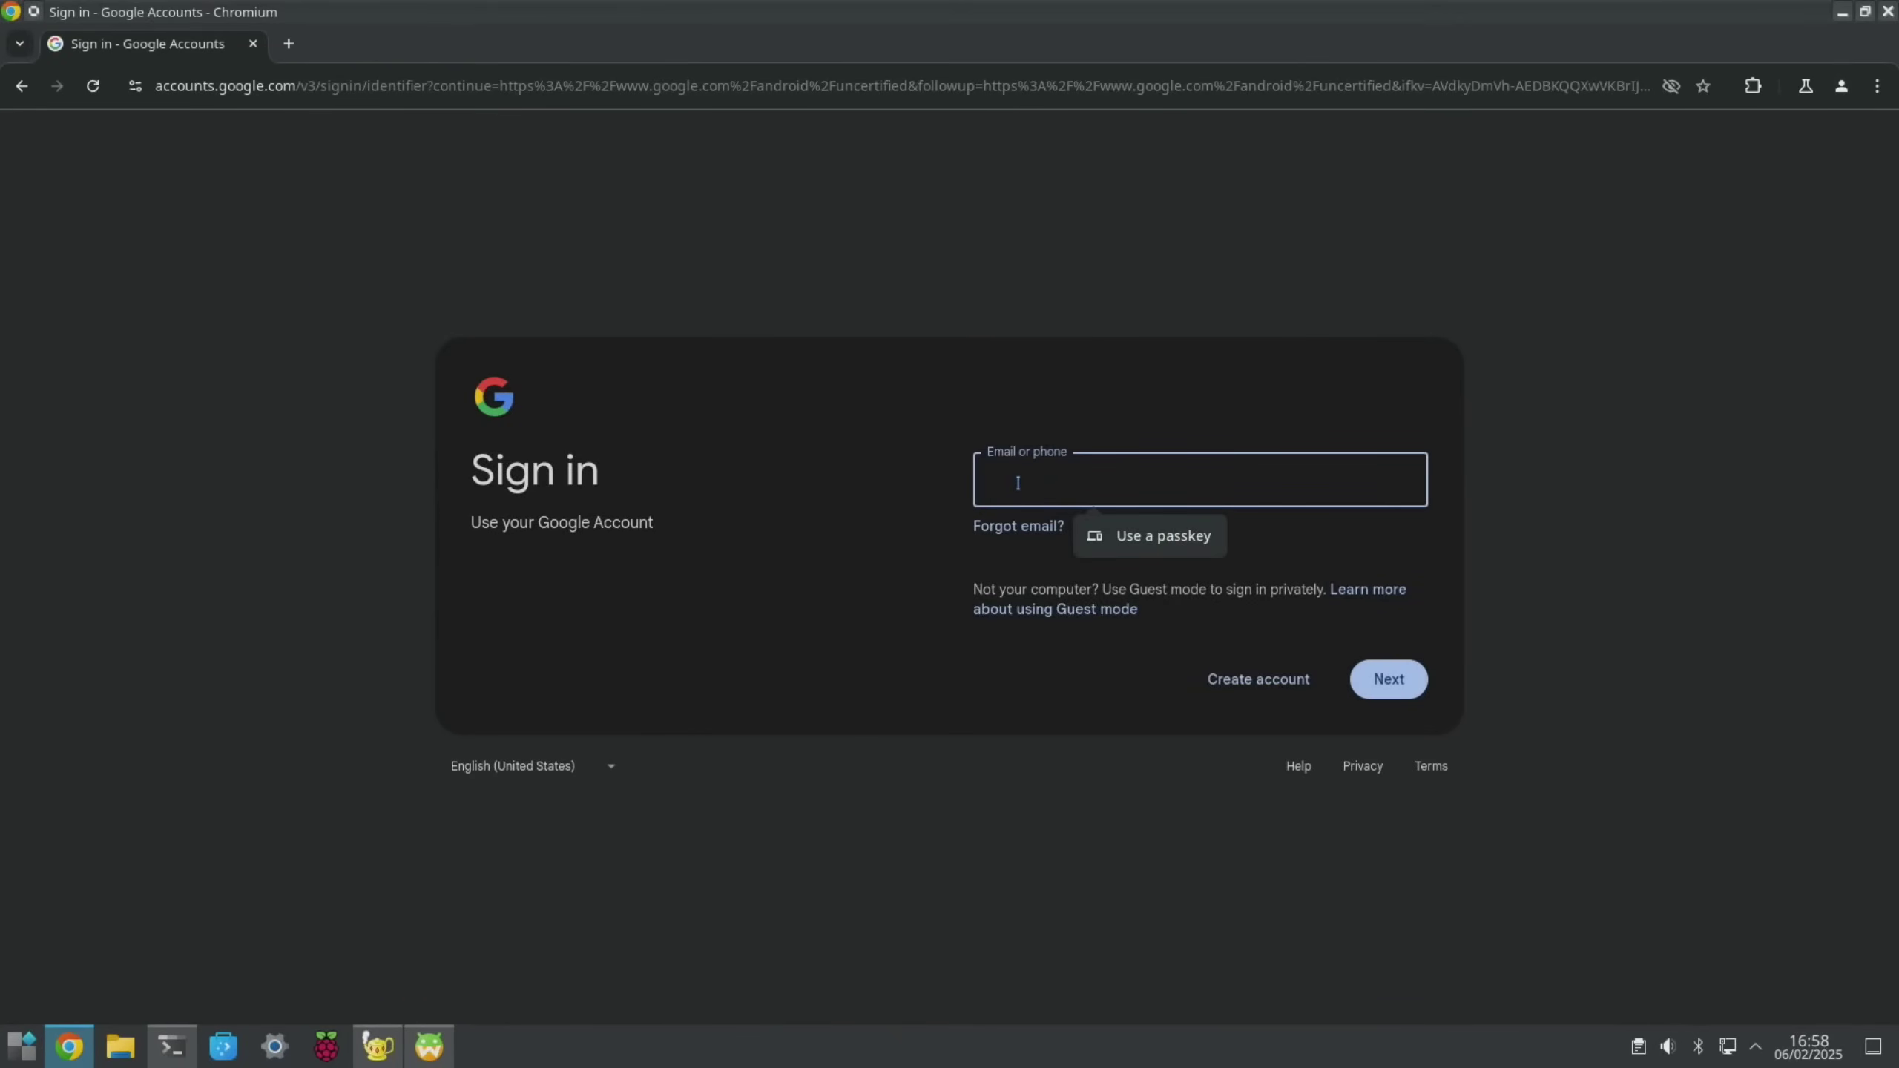
pyautogui.write('lee')
pyautogui.press('Return')
pyautogui.press('Return')
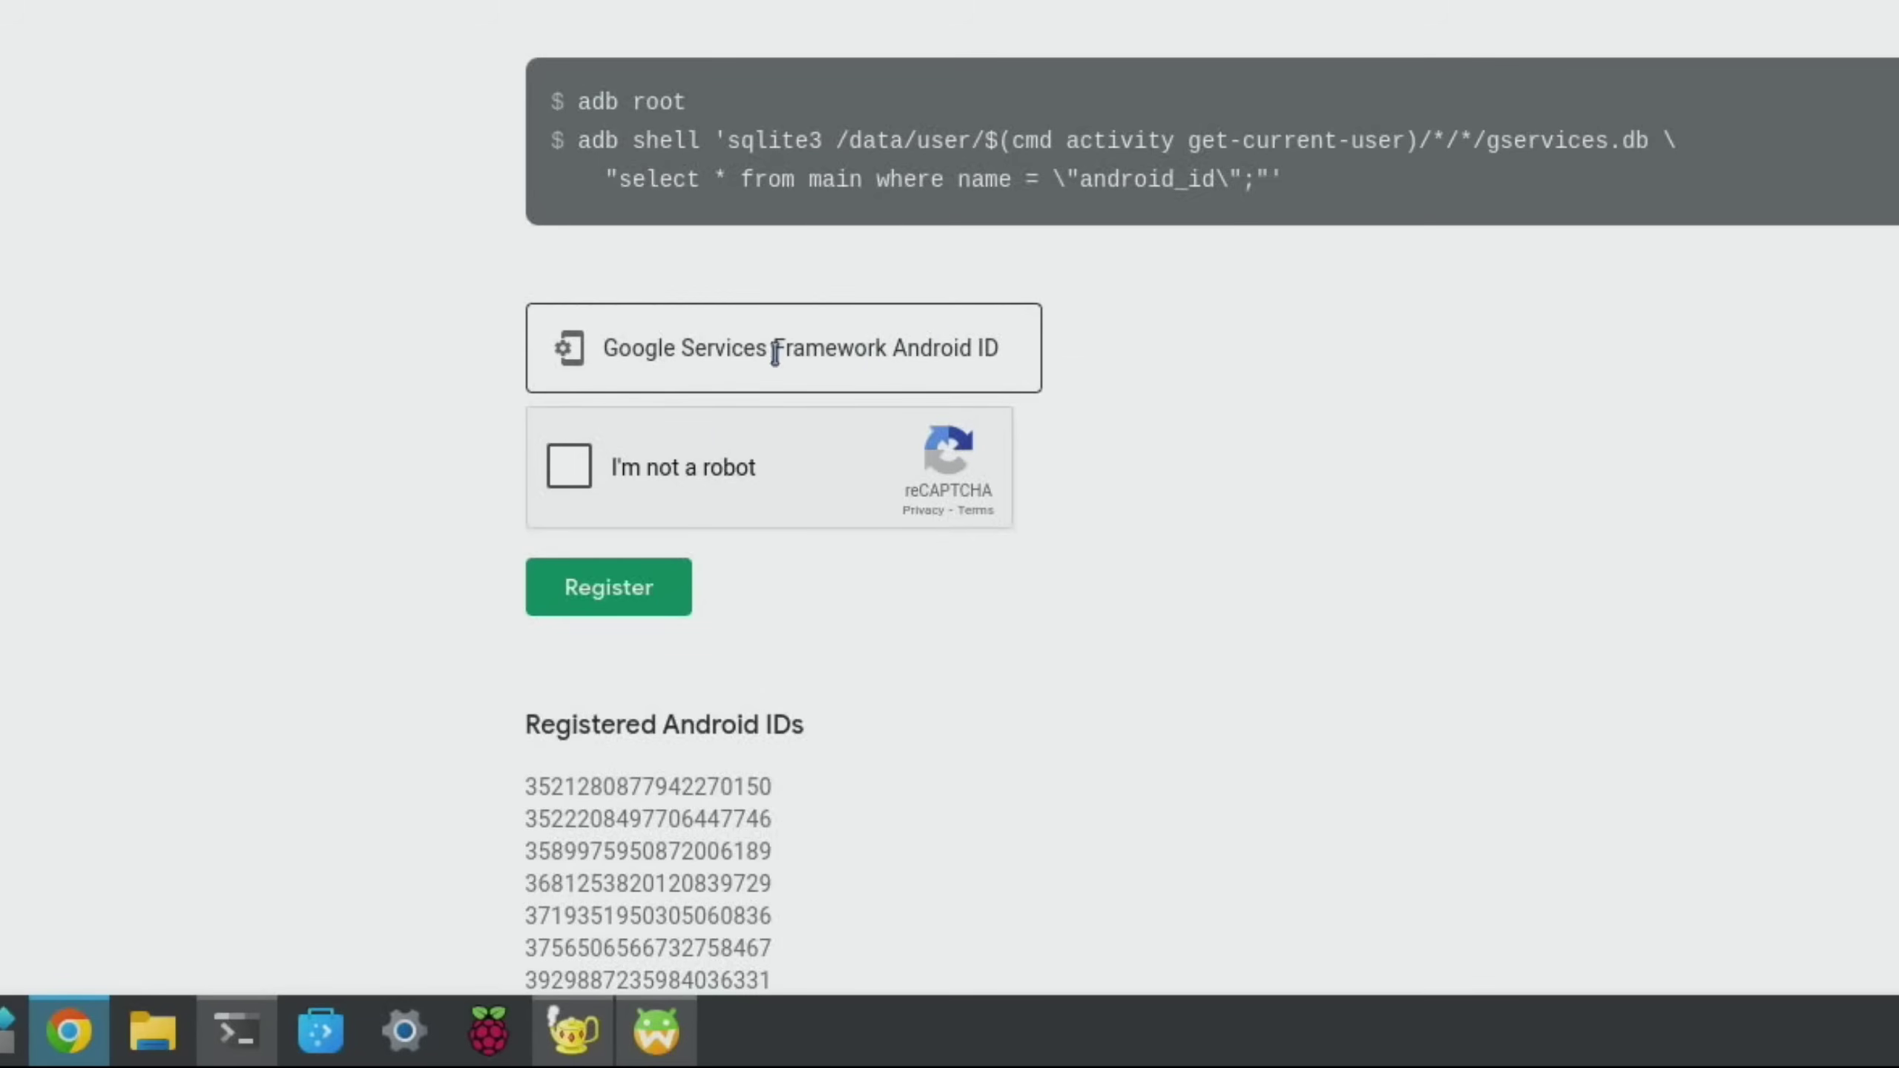
# Copy the android_id number from the terminal again and paste it as the Google Services Framework Android ID on the registration page
pyautogui.click(238, 1030)
pyautogui.rightClick(1495, 7)
pyautogui.click(1577, 144)
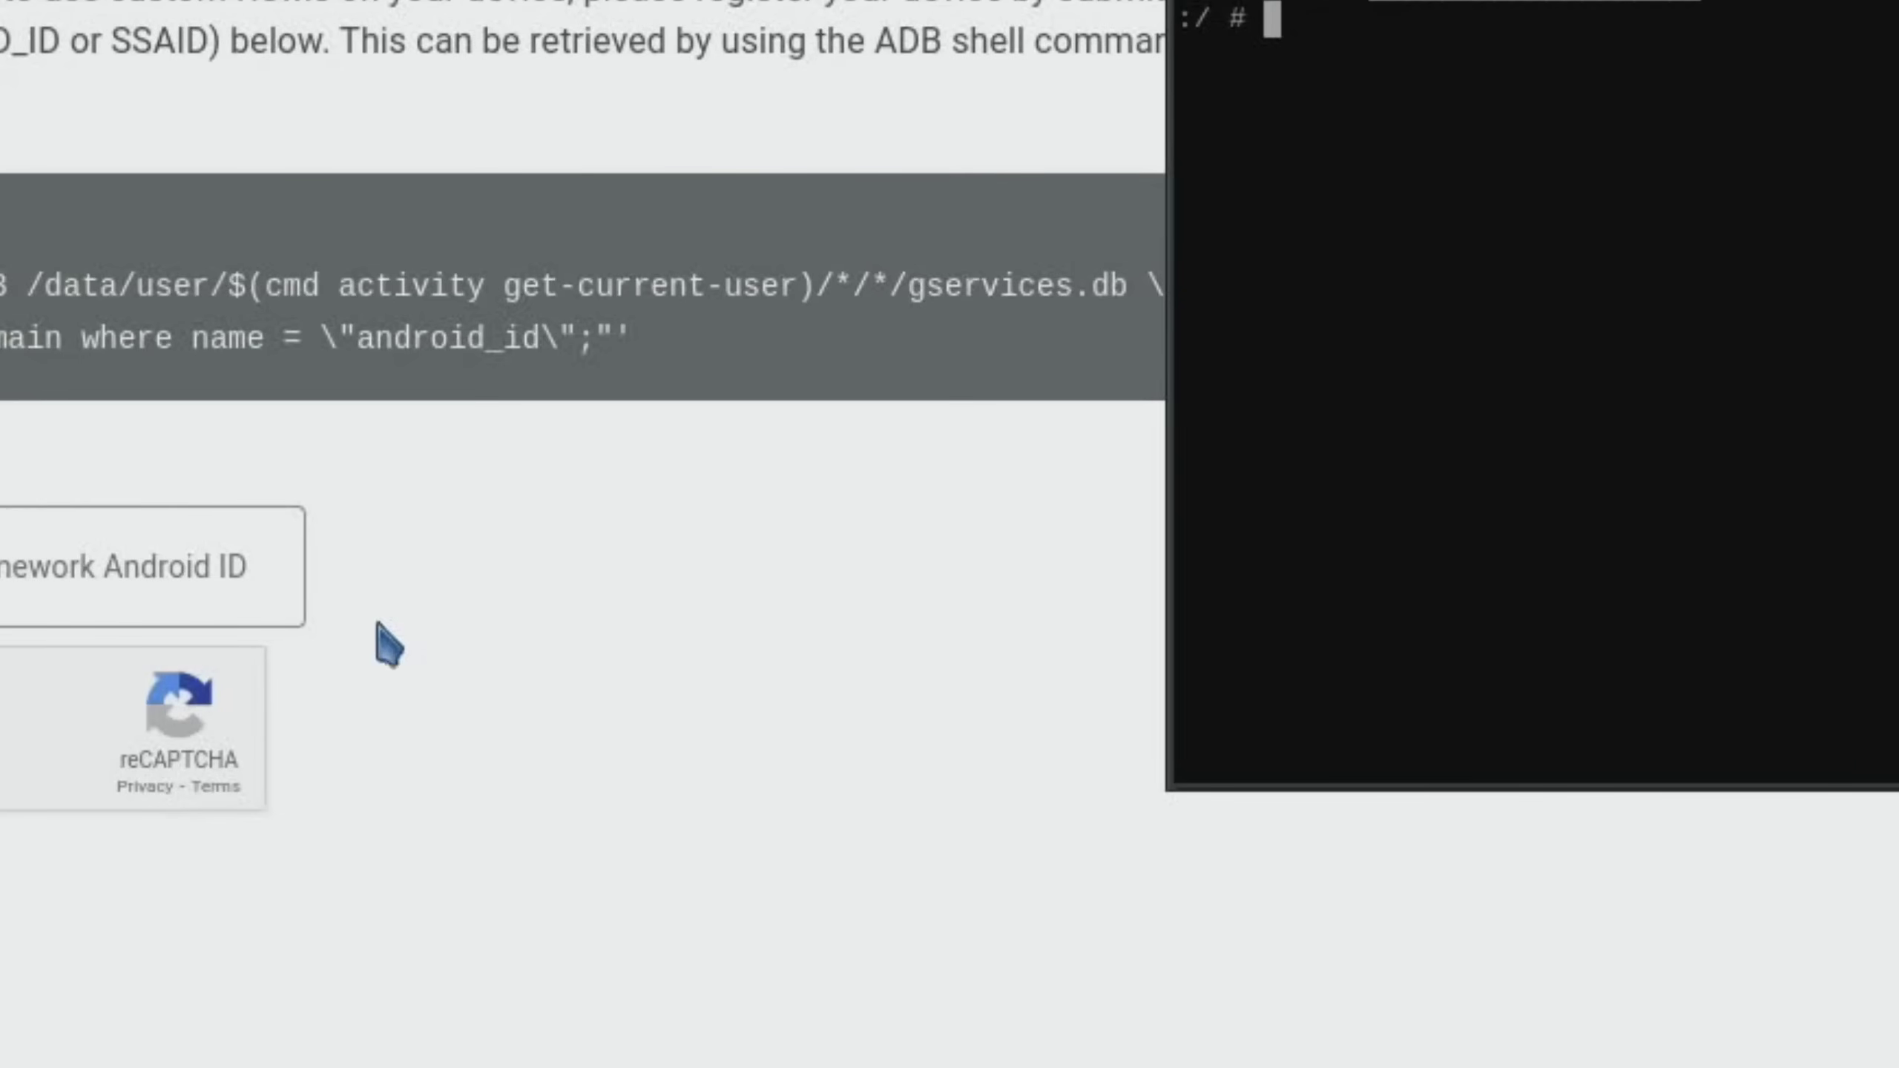
pyautogui.click(730, 352)
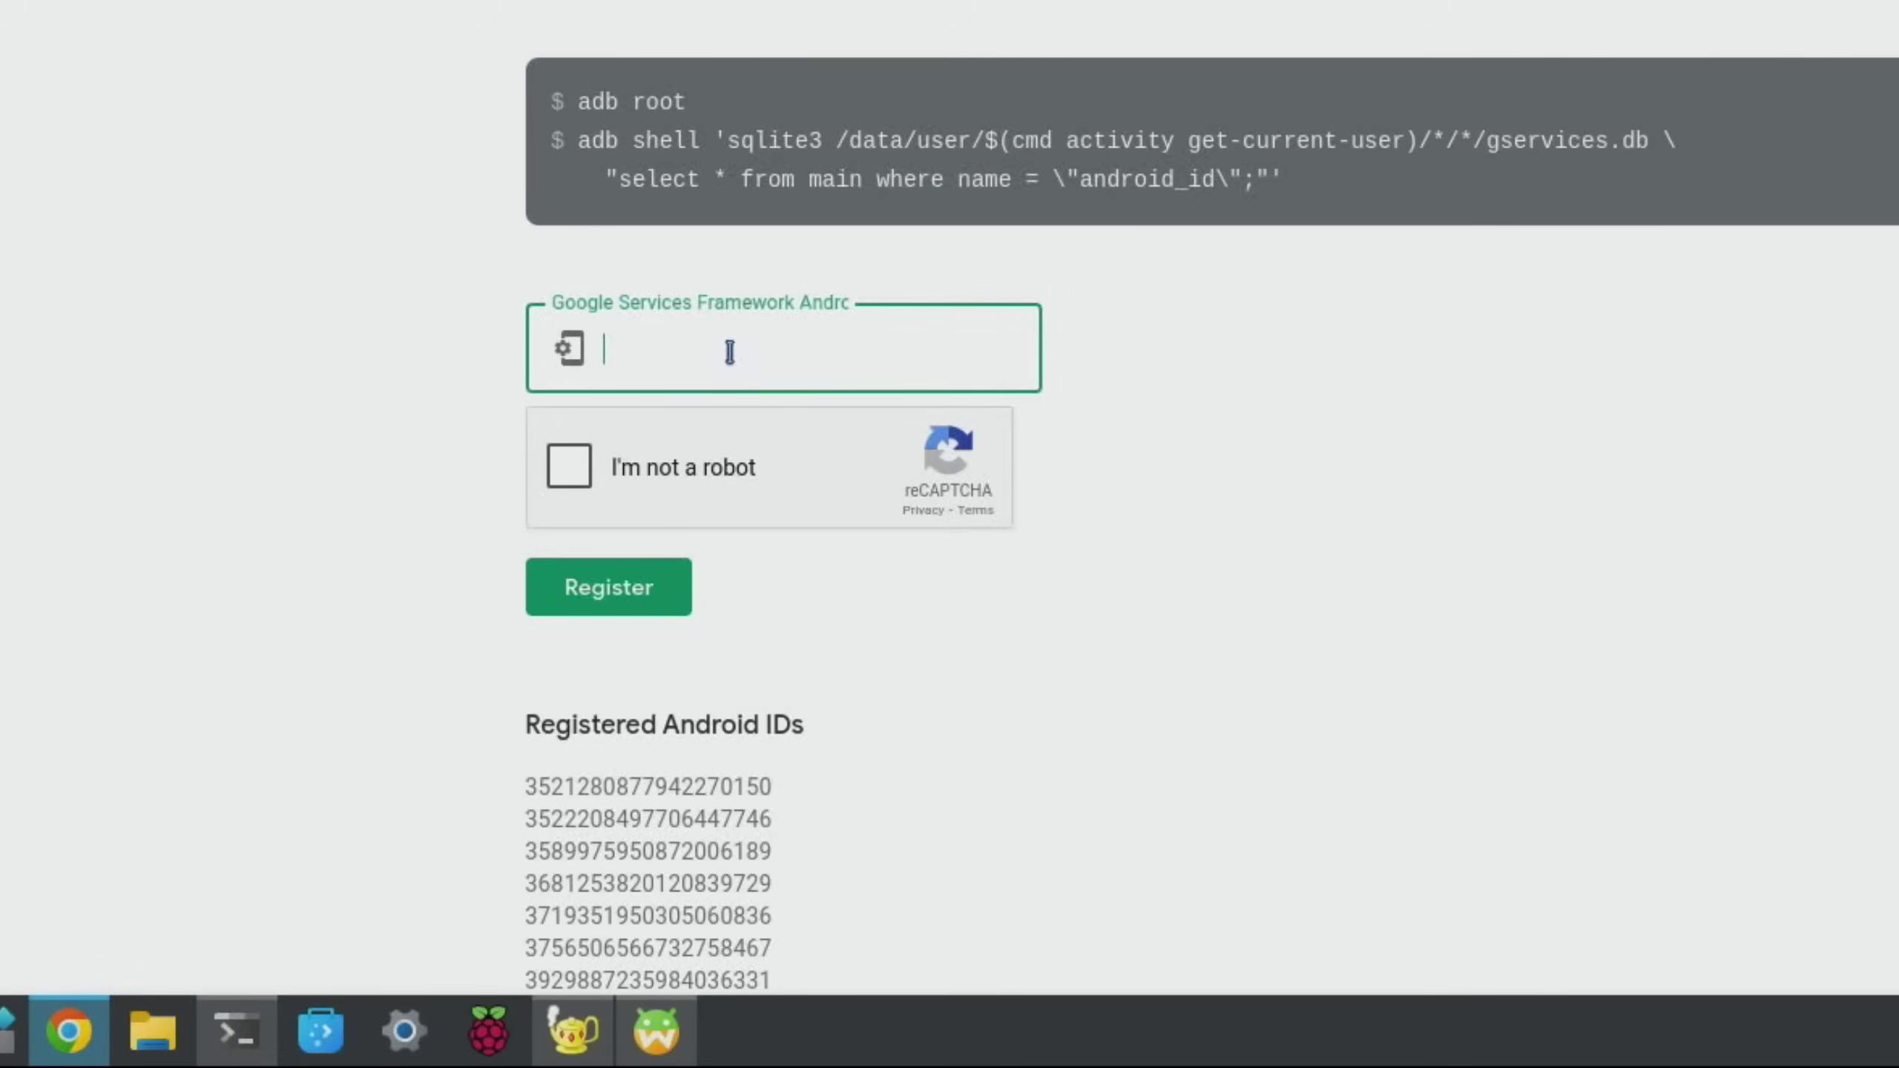
pyautogui.rightClick(652, 337)
pyautogui.hotkey('ctrl', 'v')
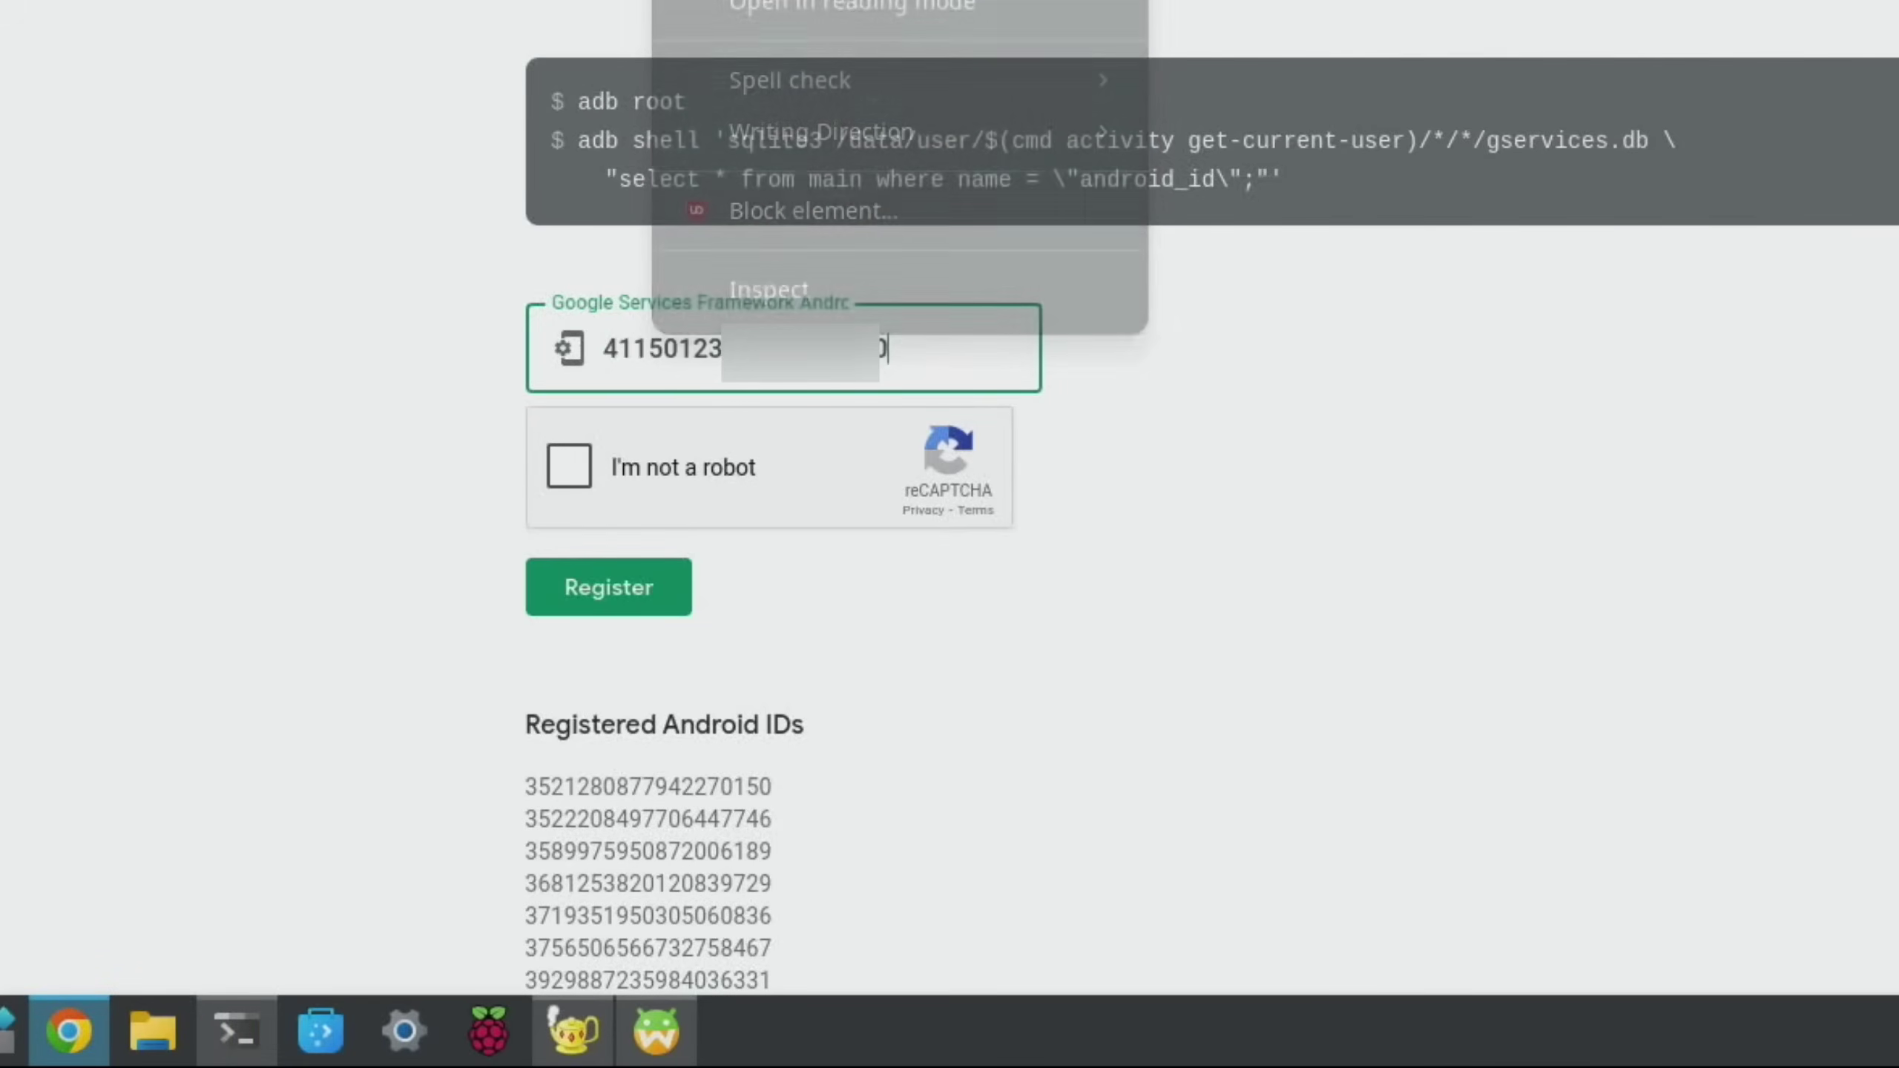
# Complete the "I'm not a robot" check, register the device and look through the registered Android IDs
pyautogui.click(586, 453)
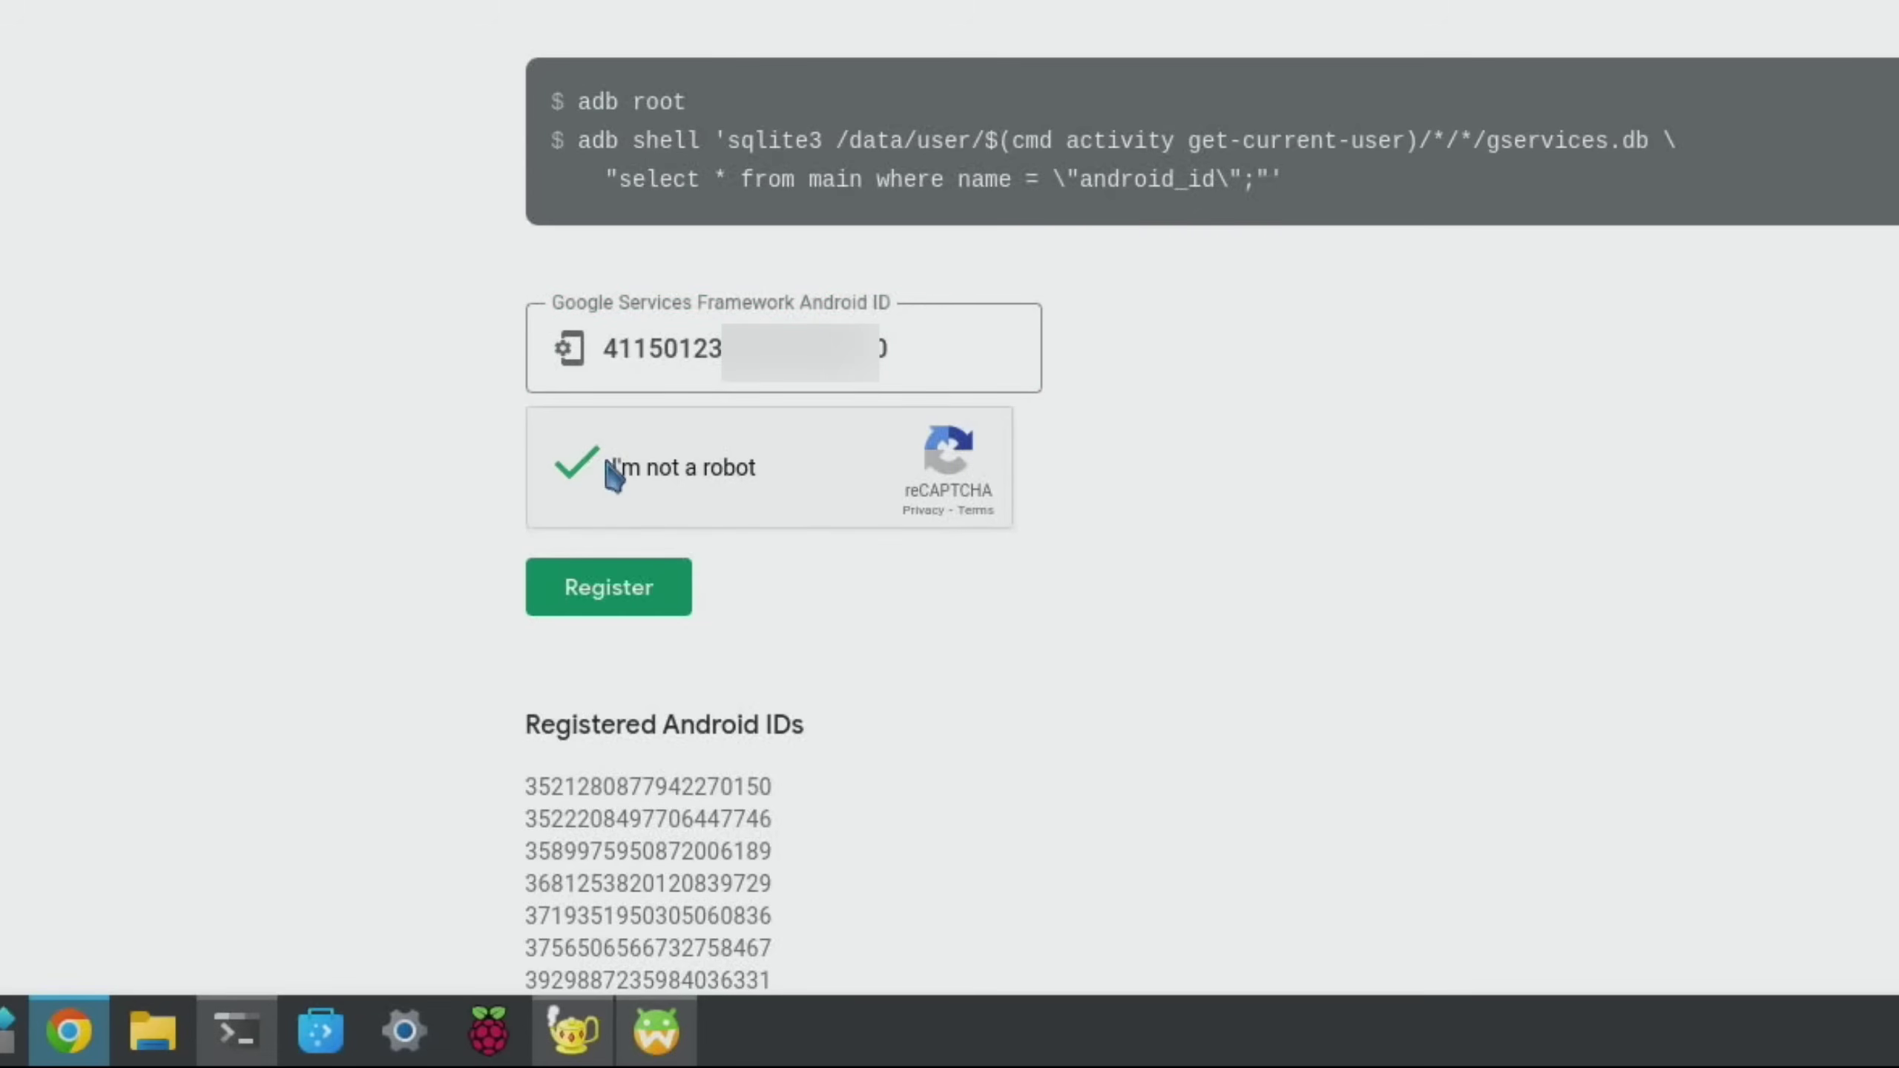
pyautogui.click(636, 593)
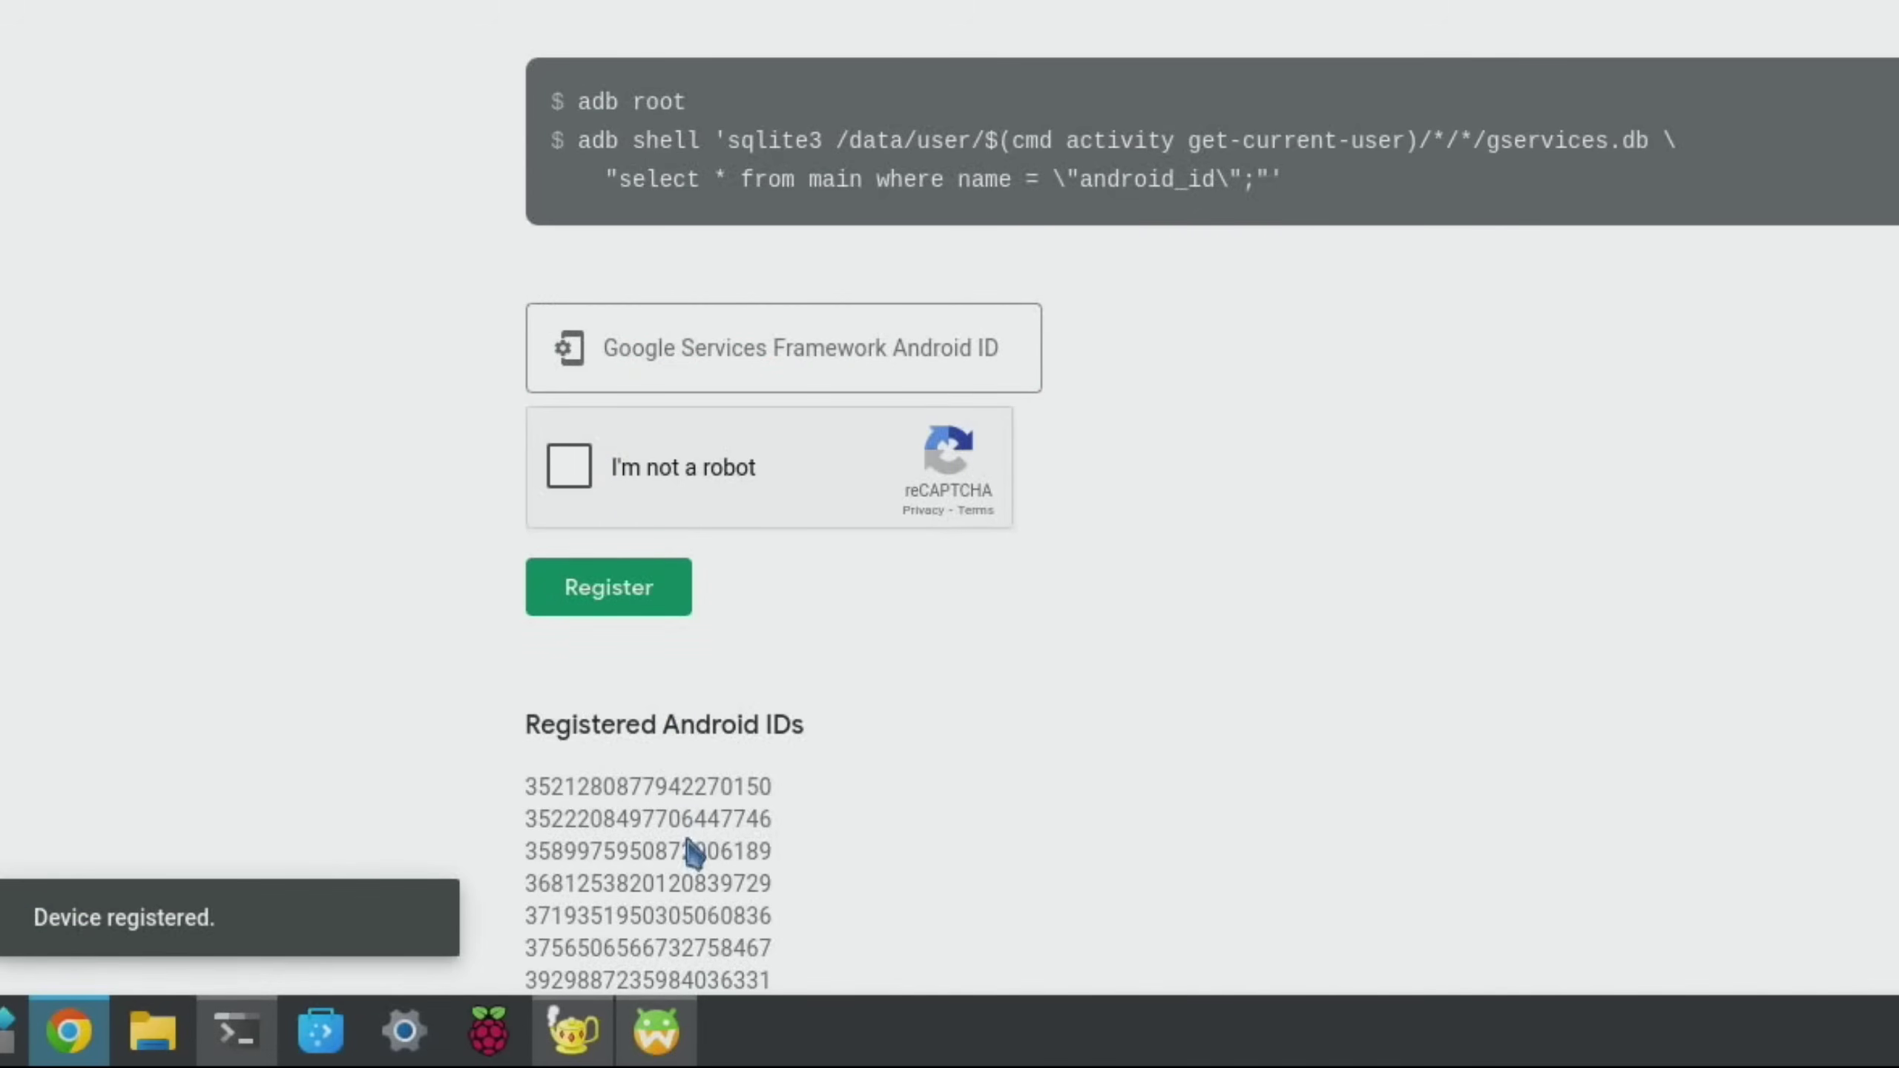
pyautogui.scroll(-4, 1031, 438)
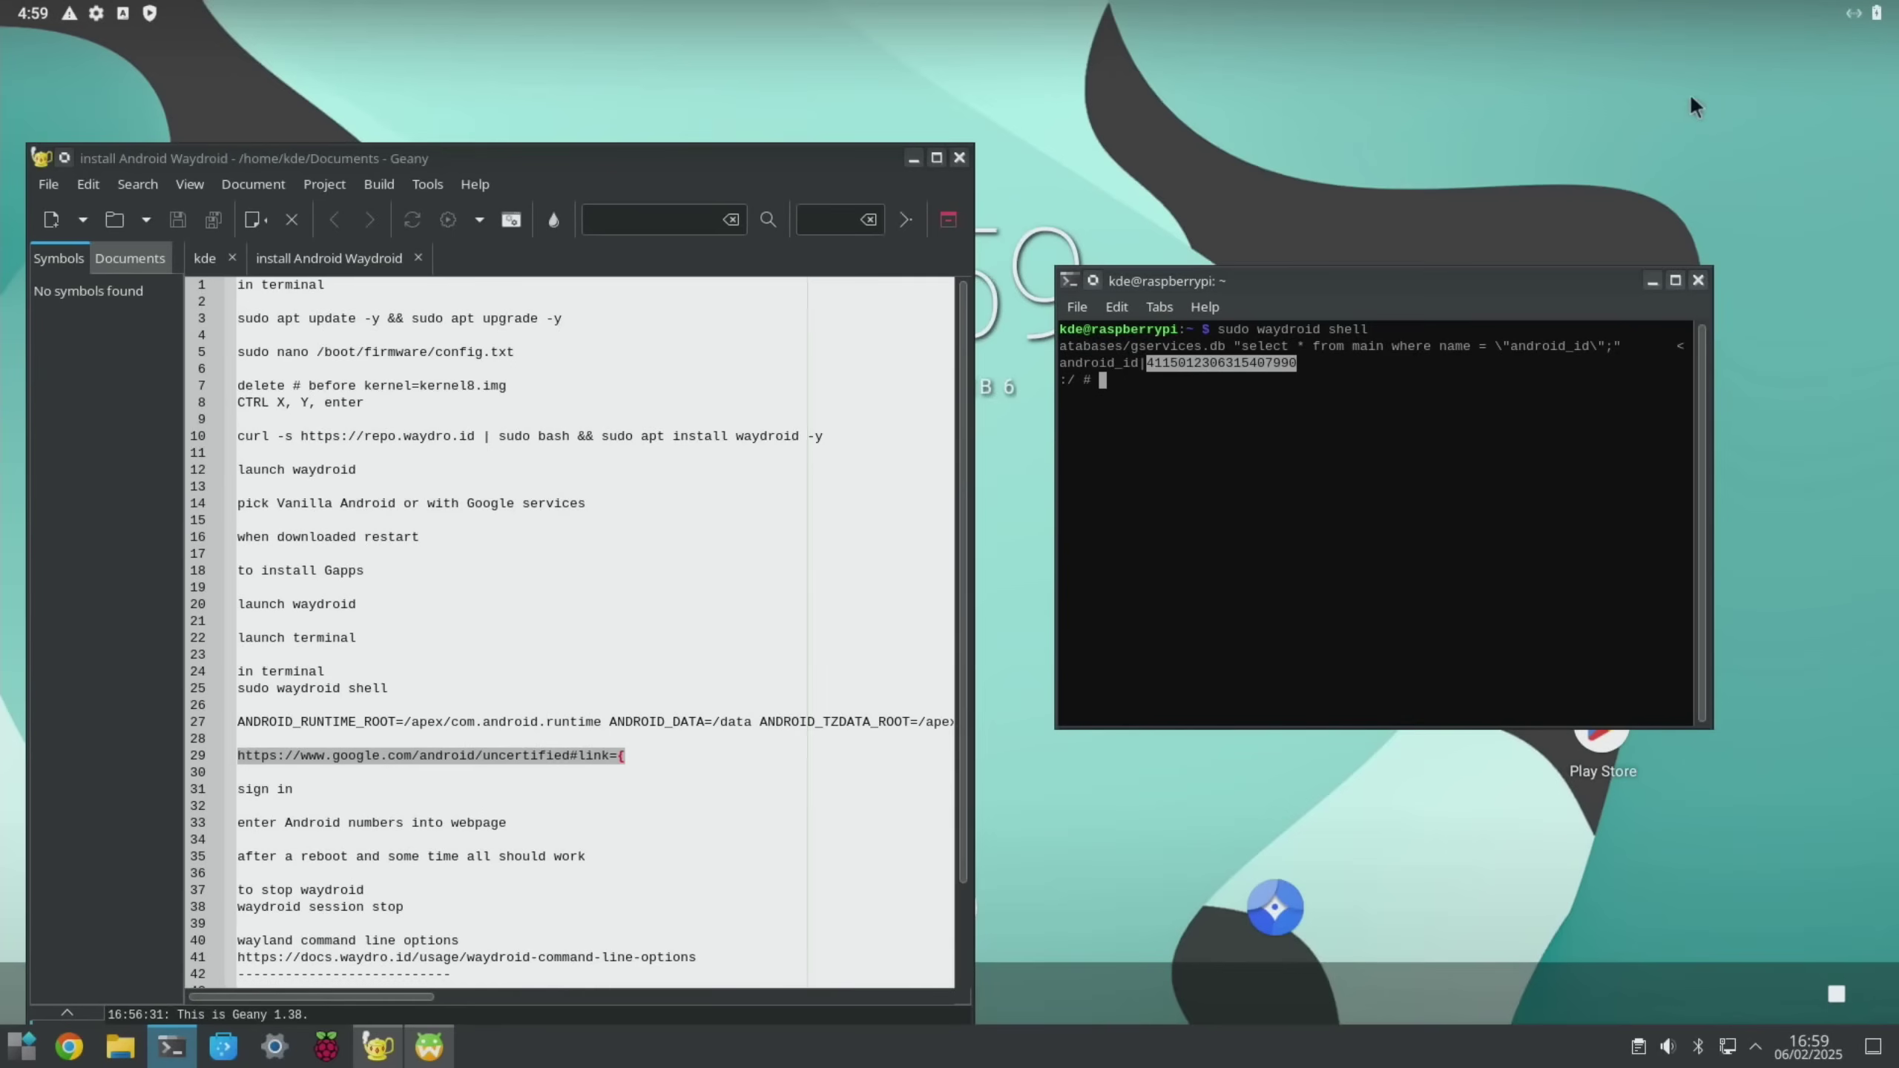
# Open the Play Store in Waydroid, sign in with the Google account and accept the Google services settings
pyautogui.click(977, 376)
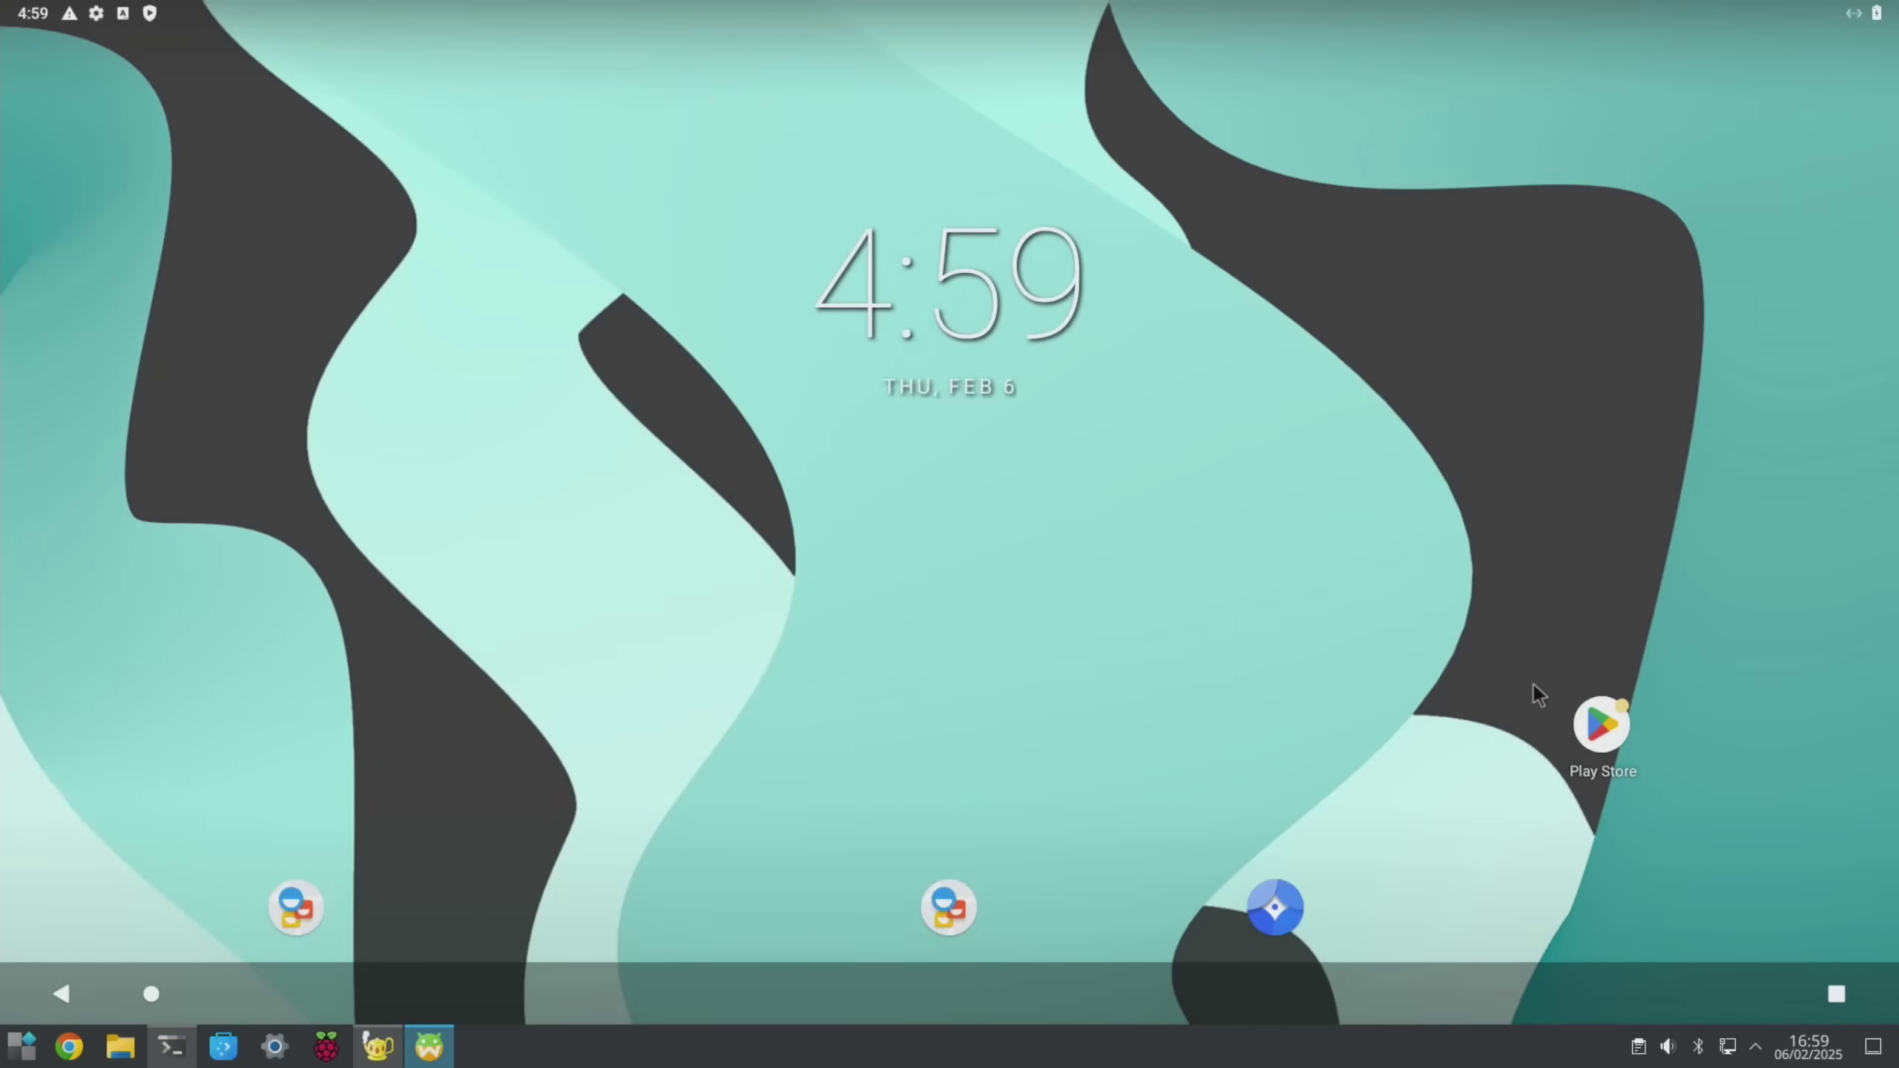
pyautogui.click(1627, 727)
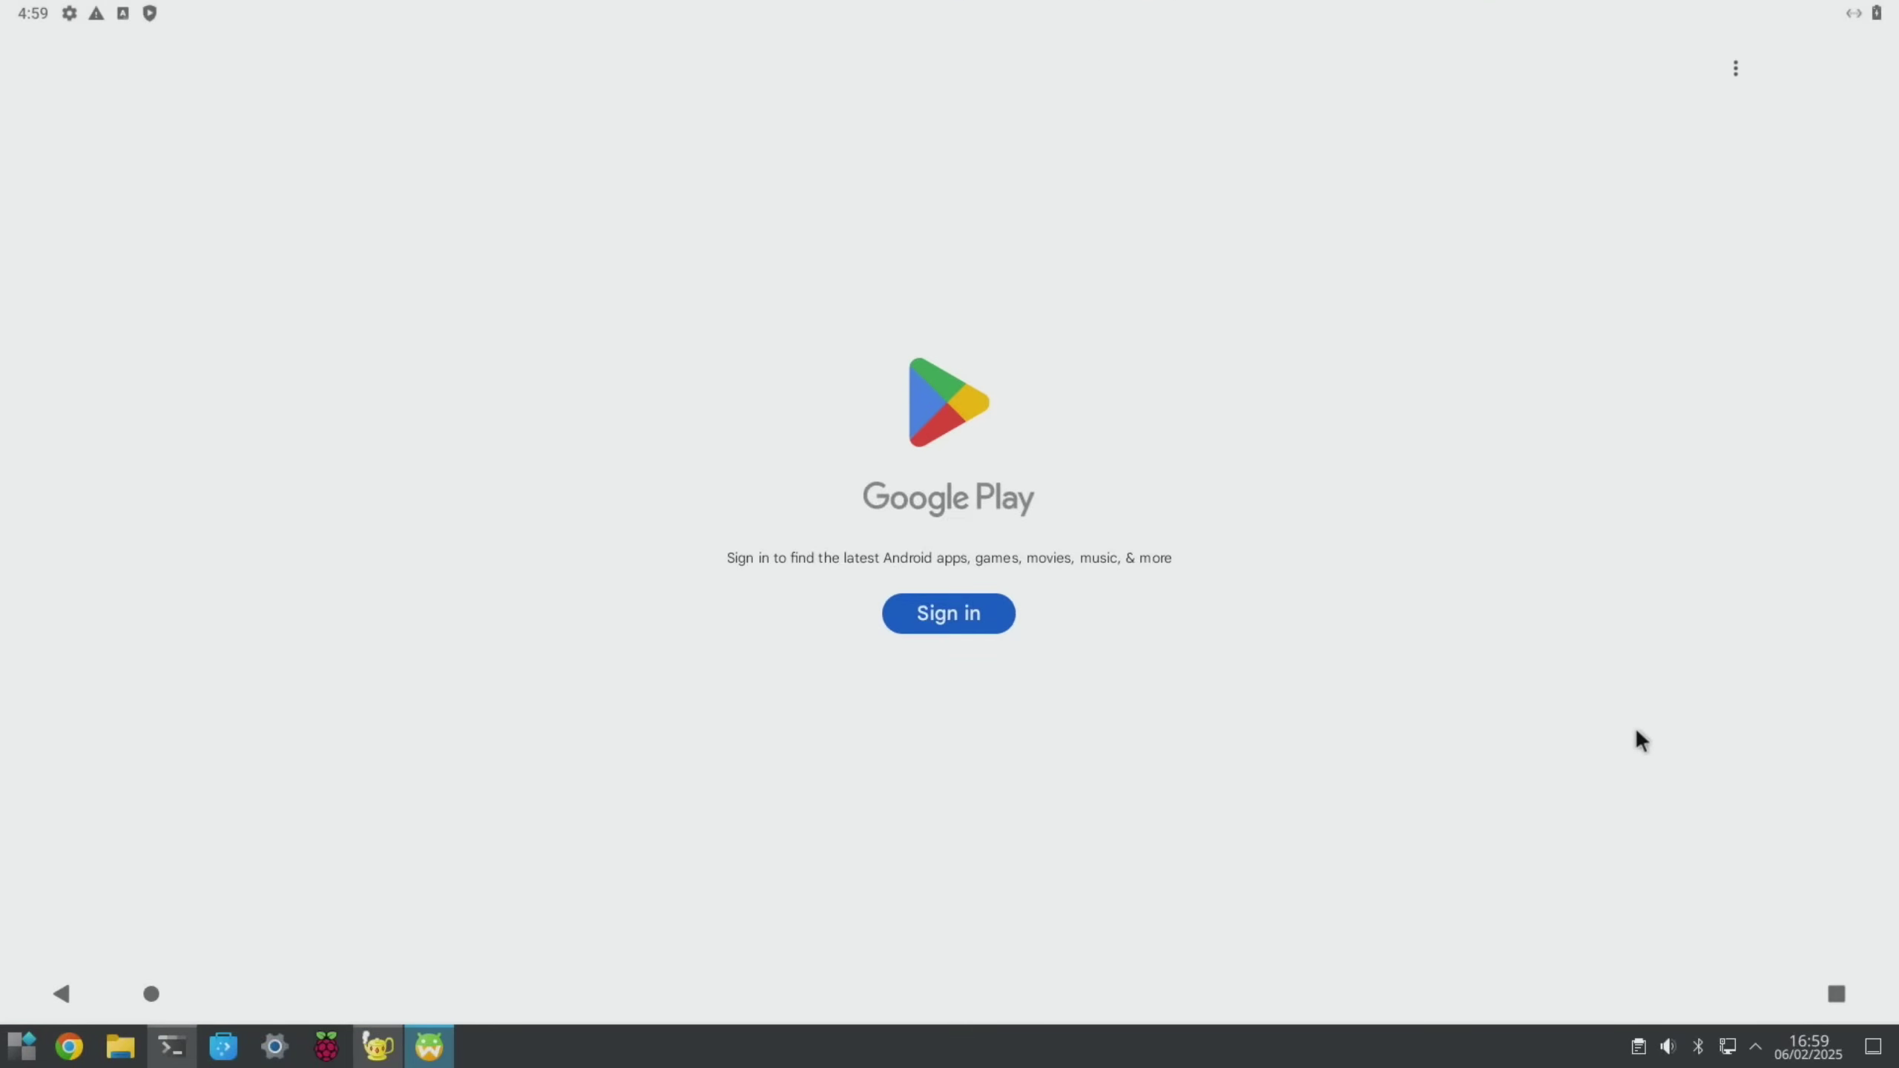
pyautogui.click(973, 621)
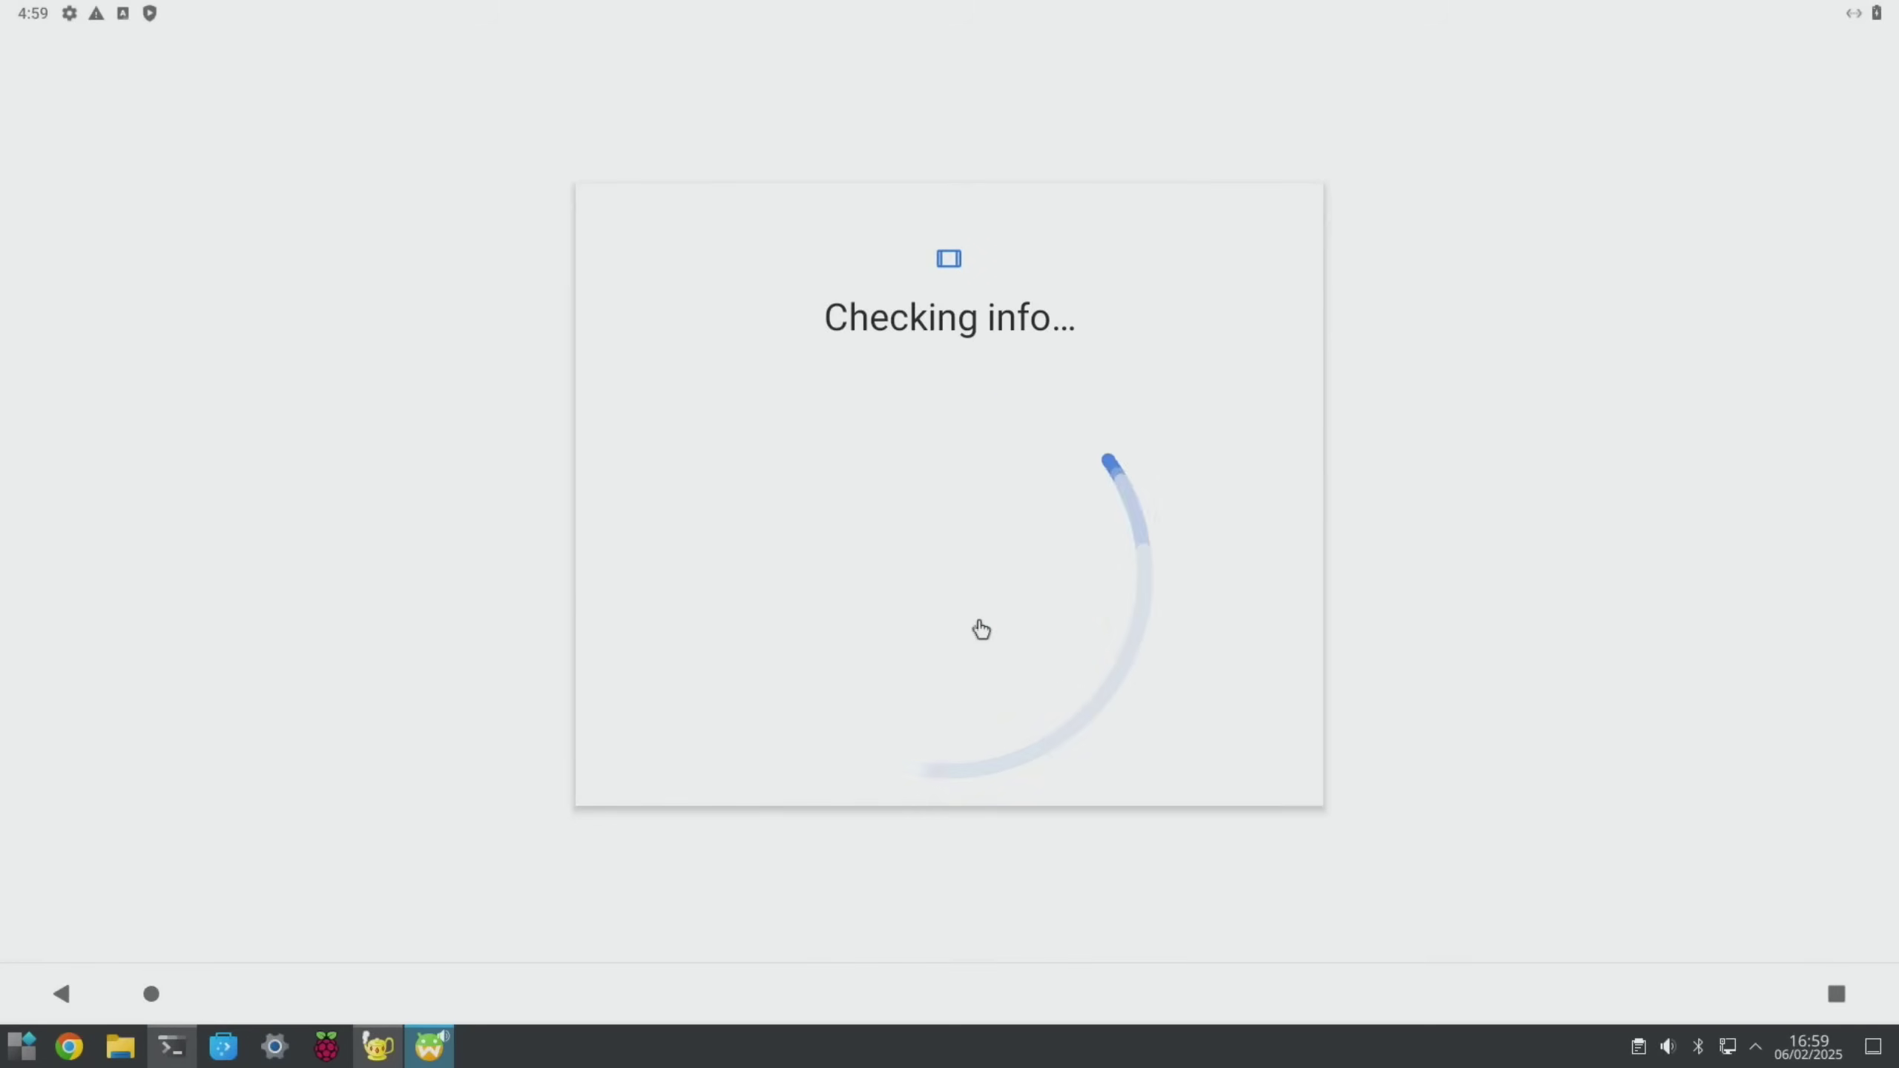
pyautogui.click(785, 506)
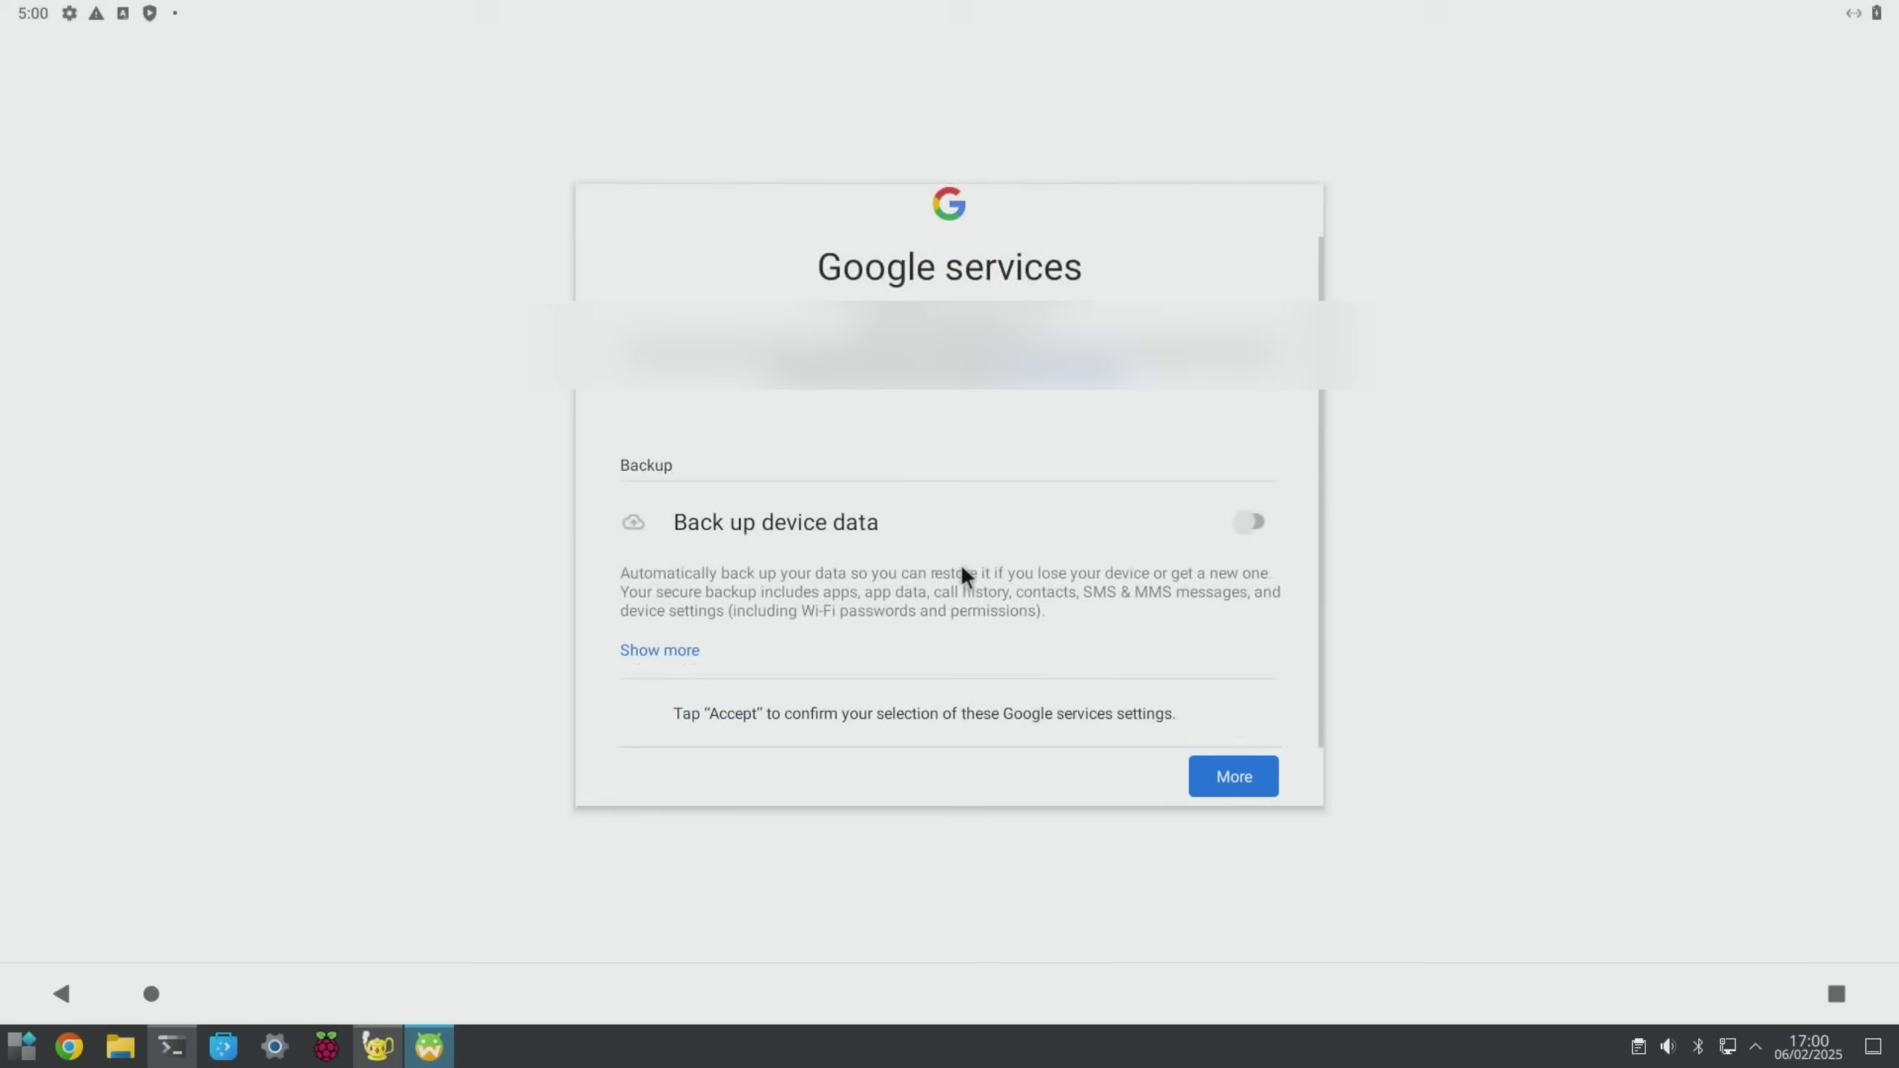
pyautogui.click(1218, 778)
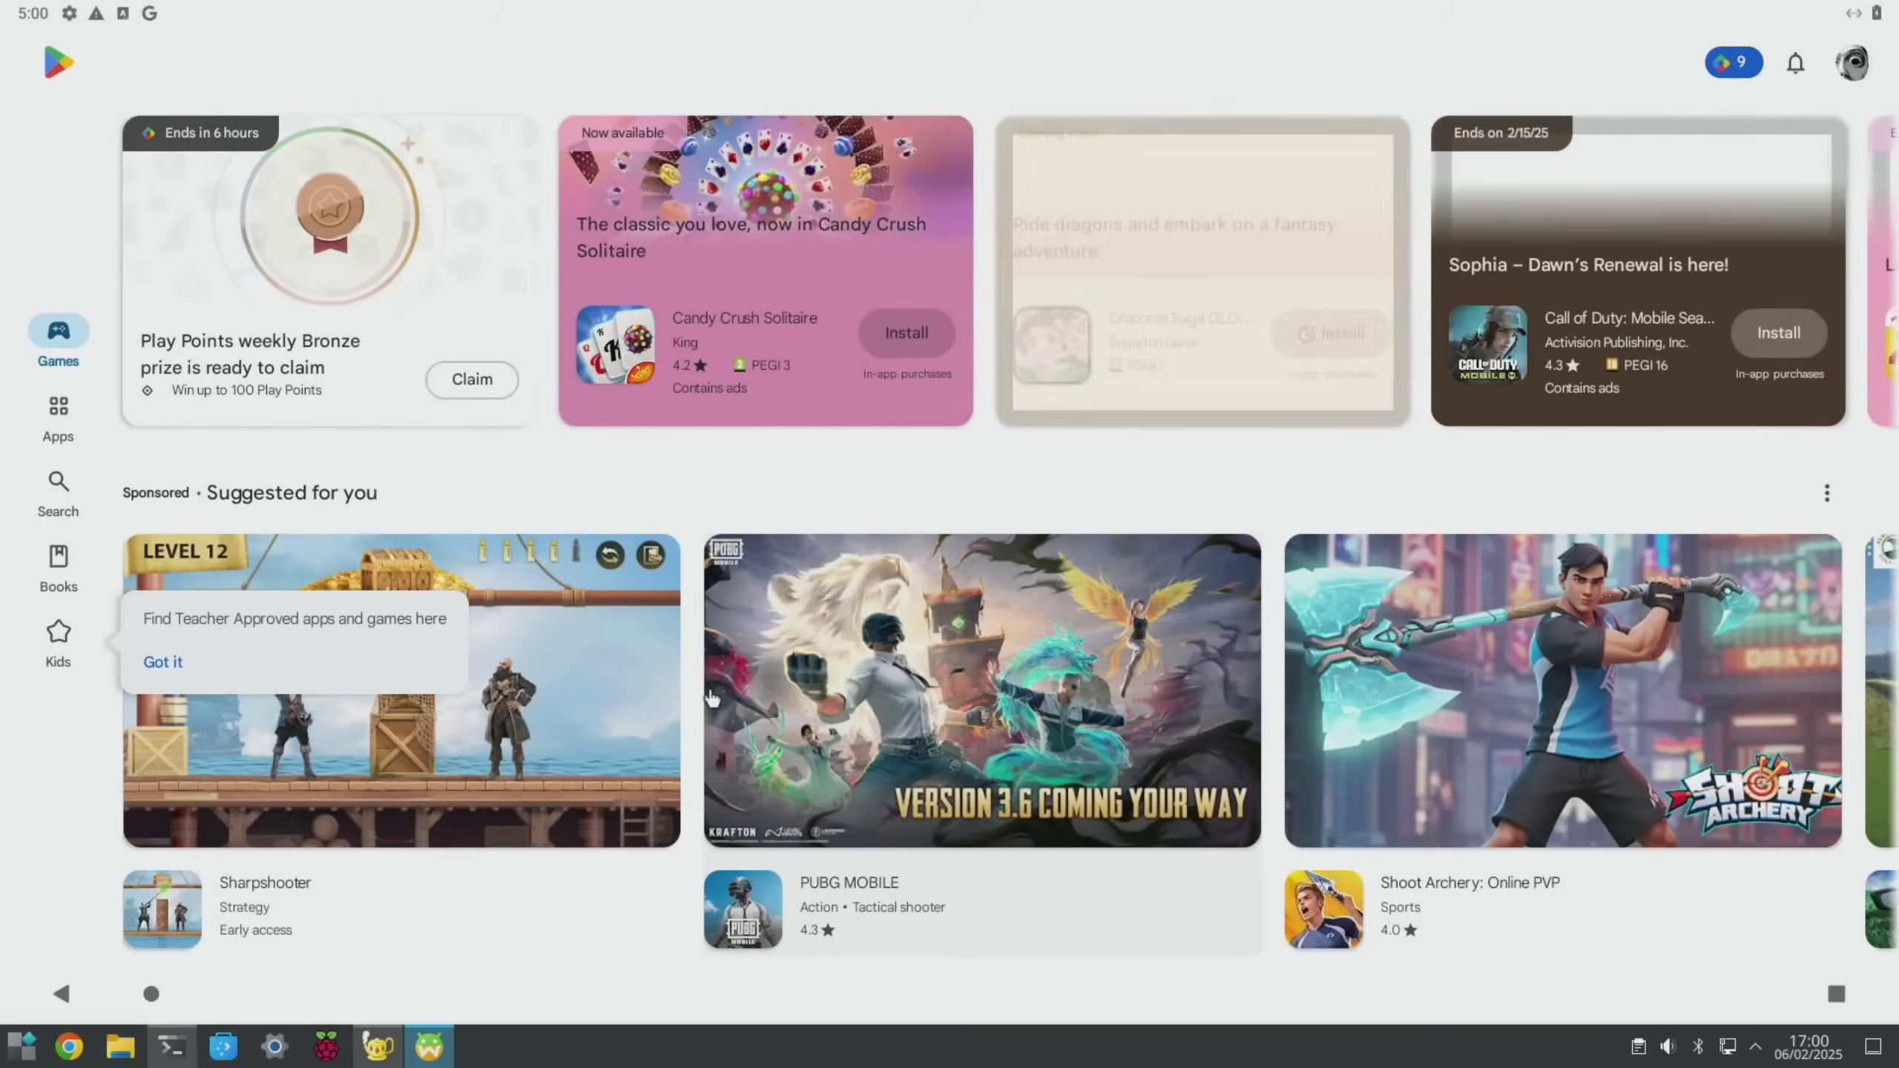
# Browse the Play Store's Games page to look over the suggested games, events and offers
pyautogui.scroll(-10, 710, 697)
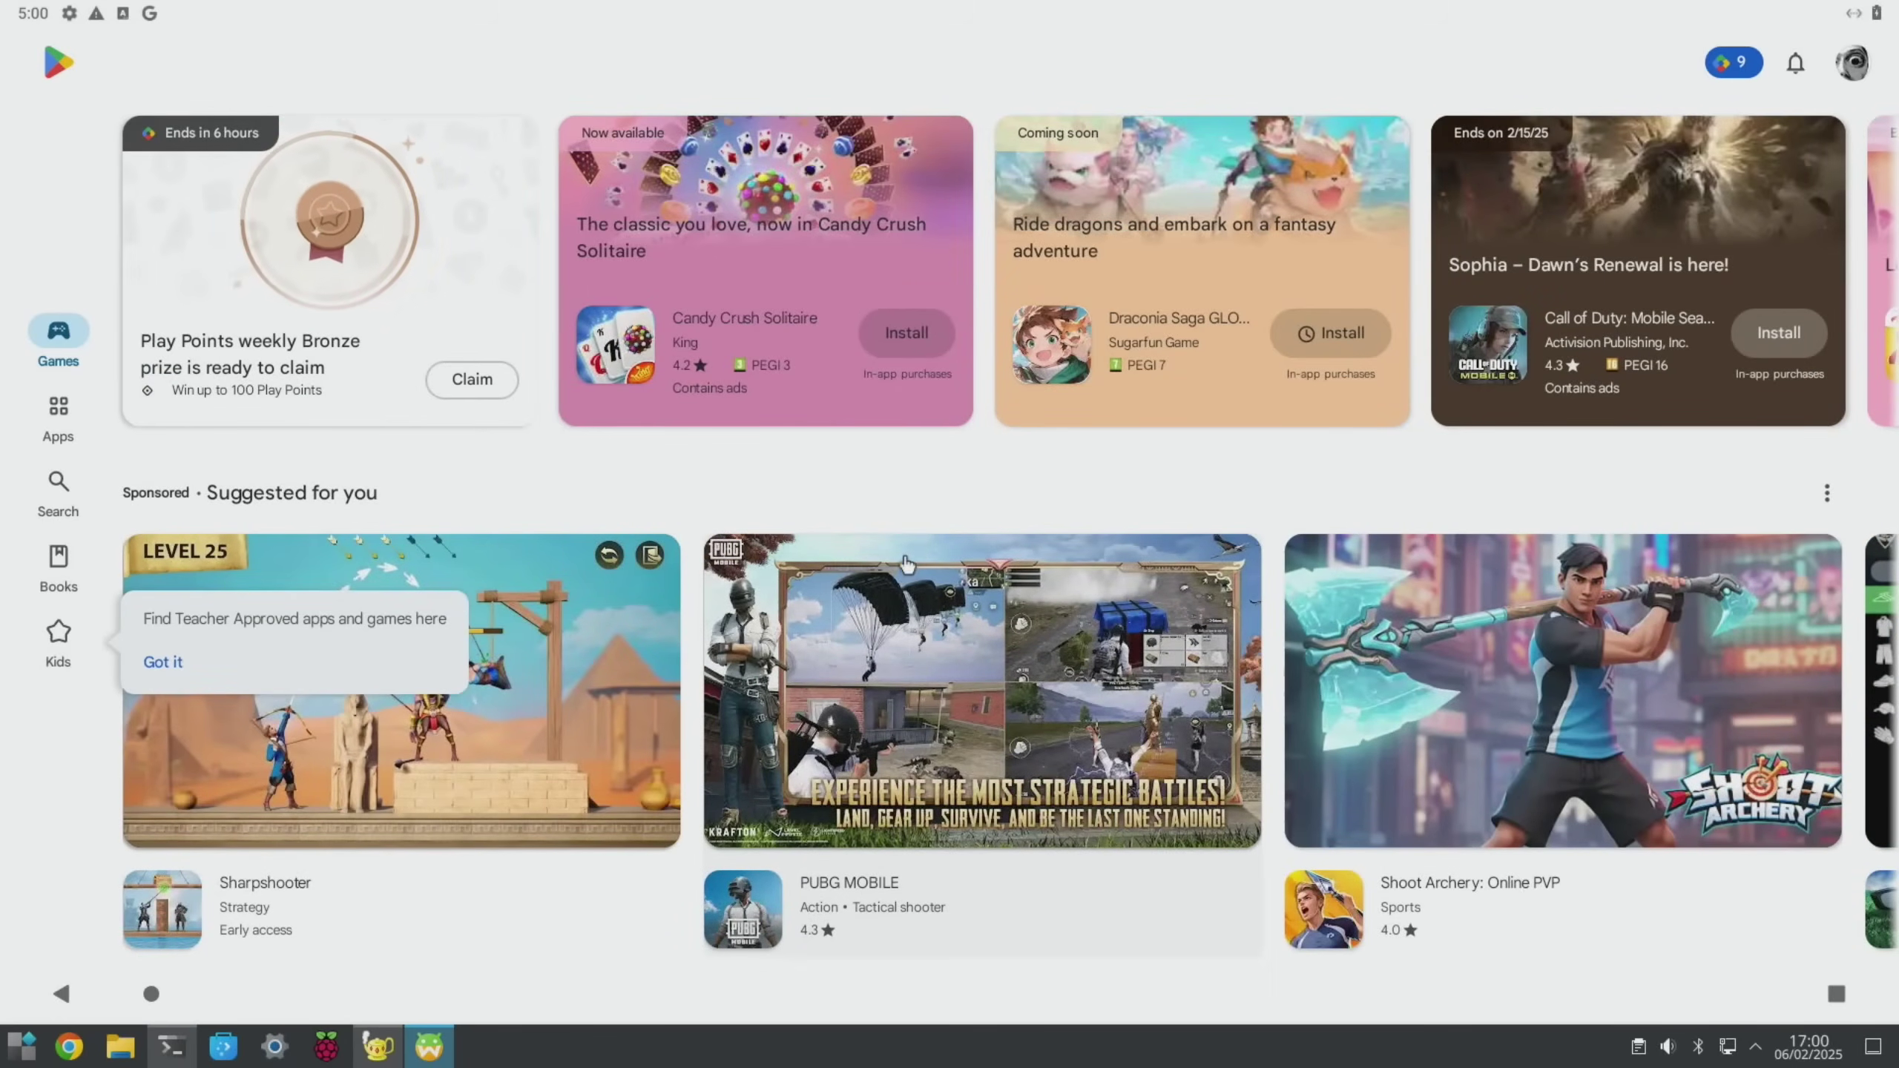
pyautogui.scroll(-5, 925, 566)
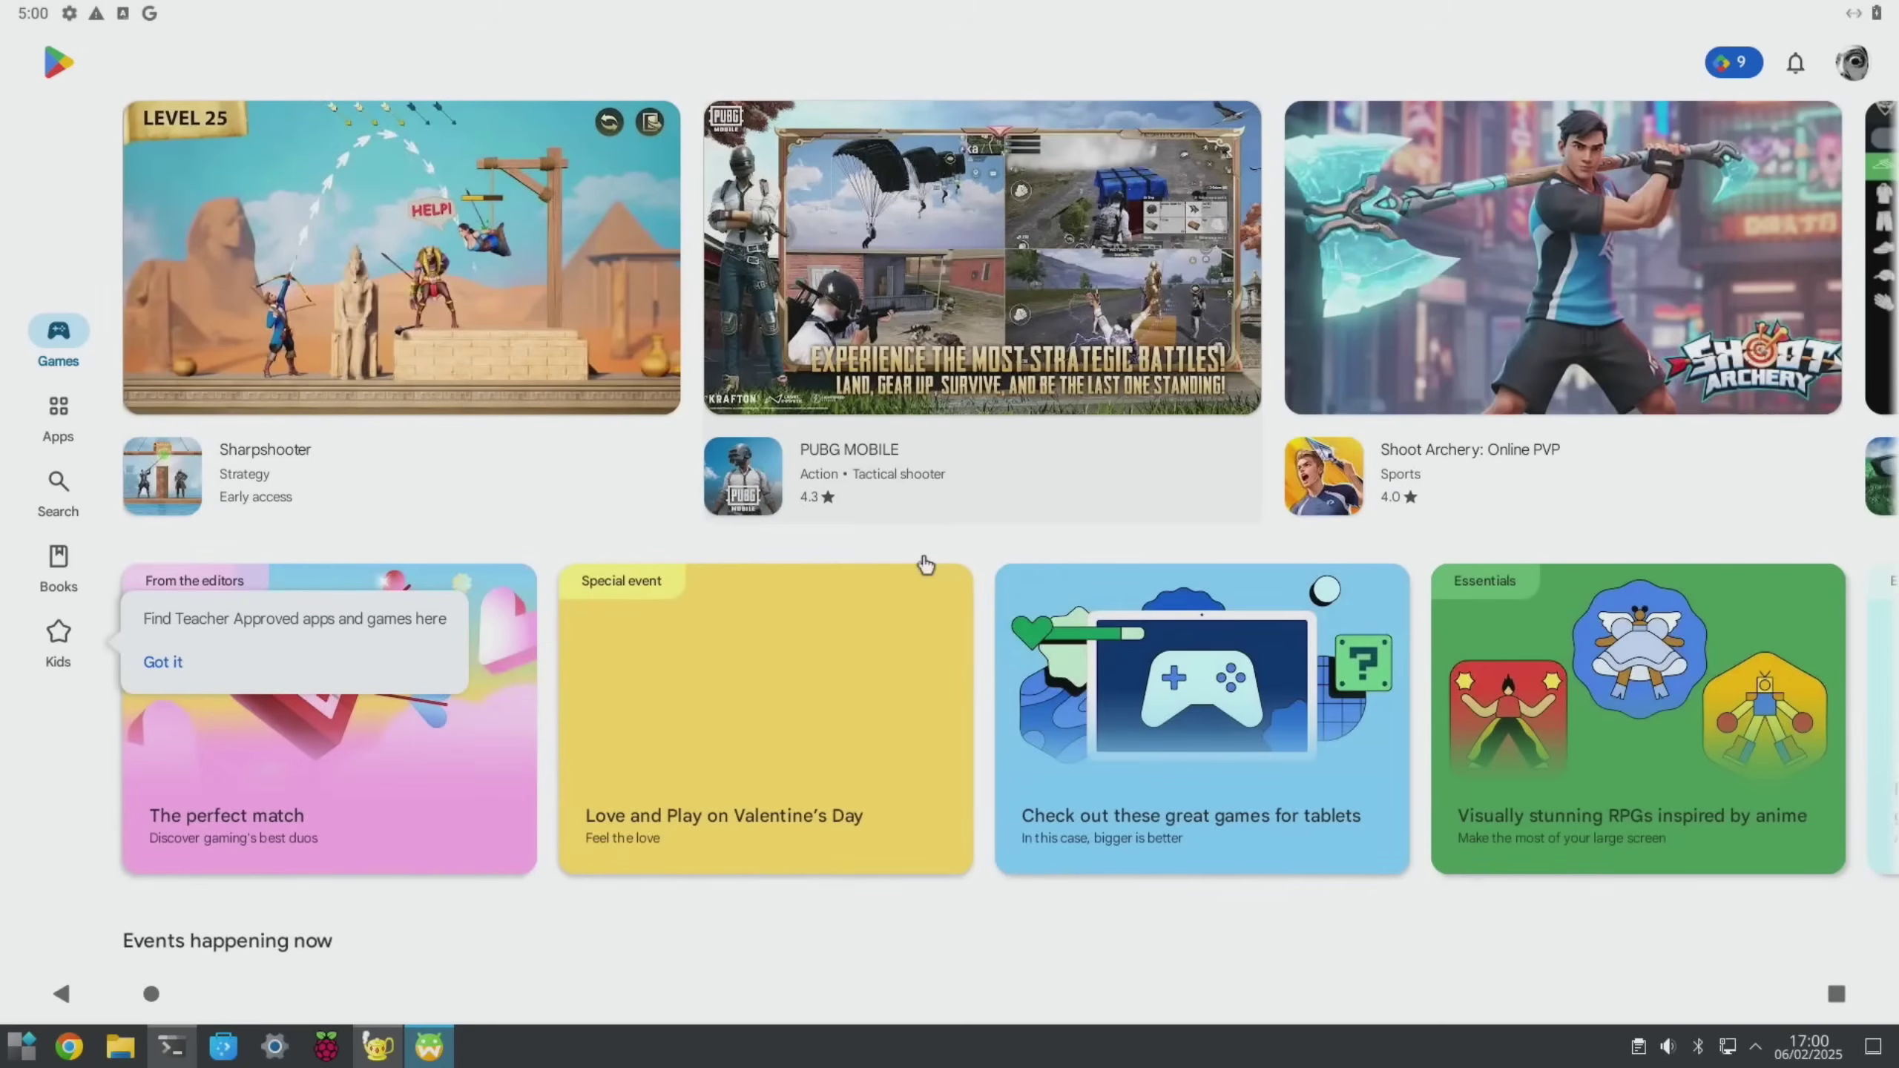
pyautogui.scroll(-10, 926, 566)
pyautogui.scroll(-10, 923, 559)
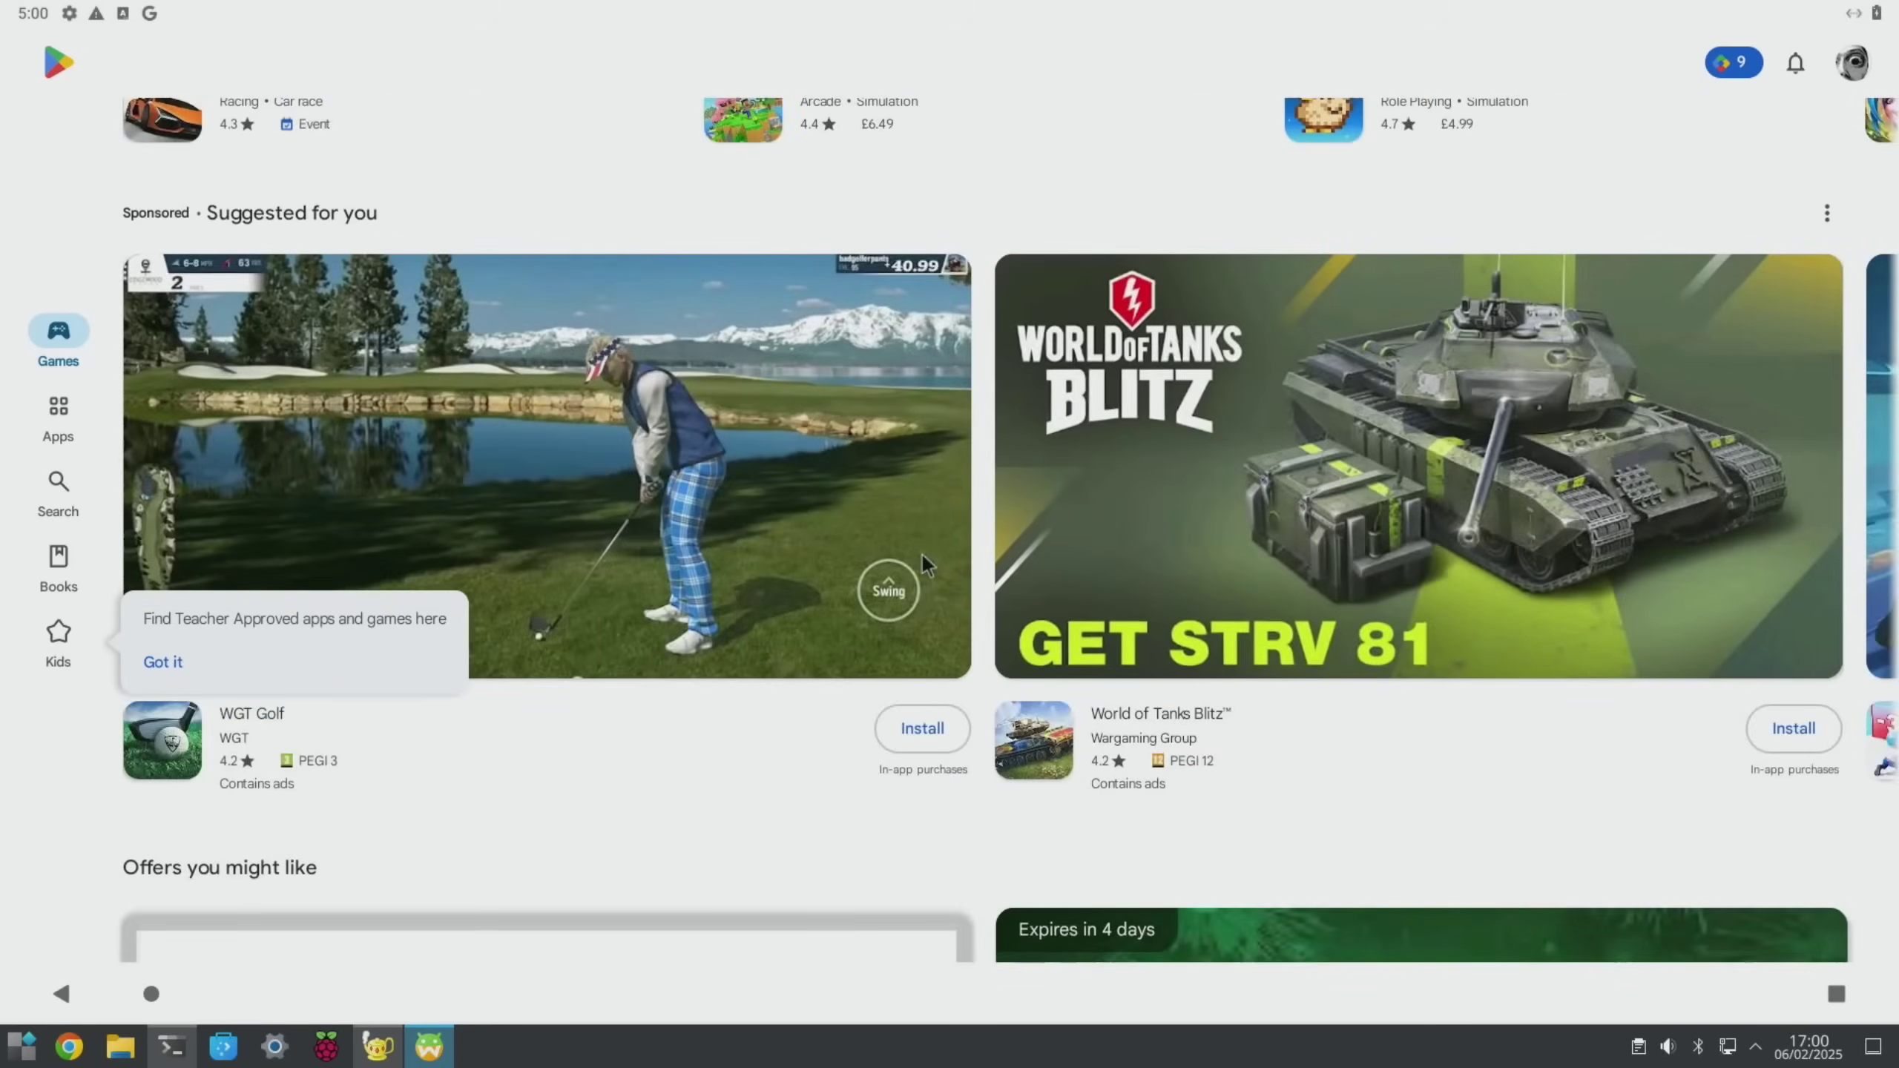
pyautogui.scroll(10, 924, 562)
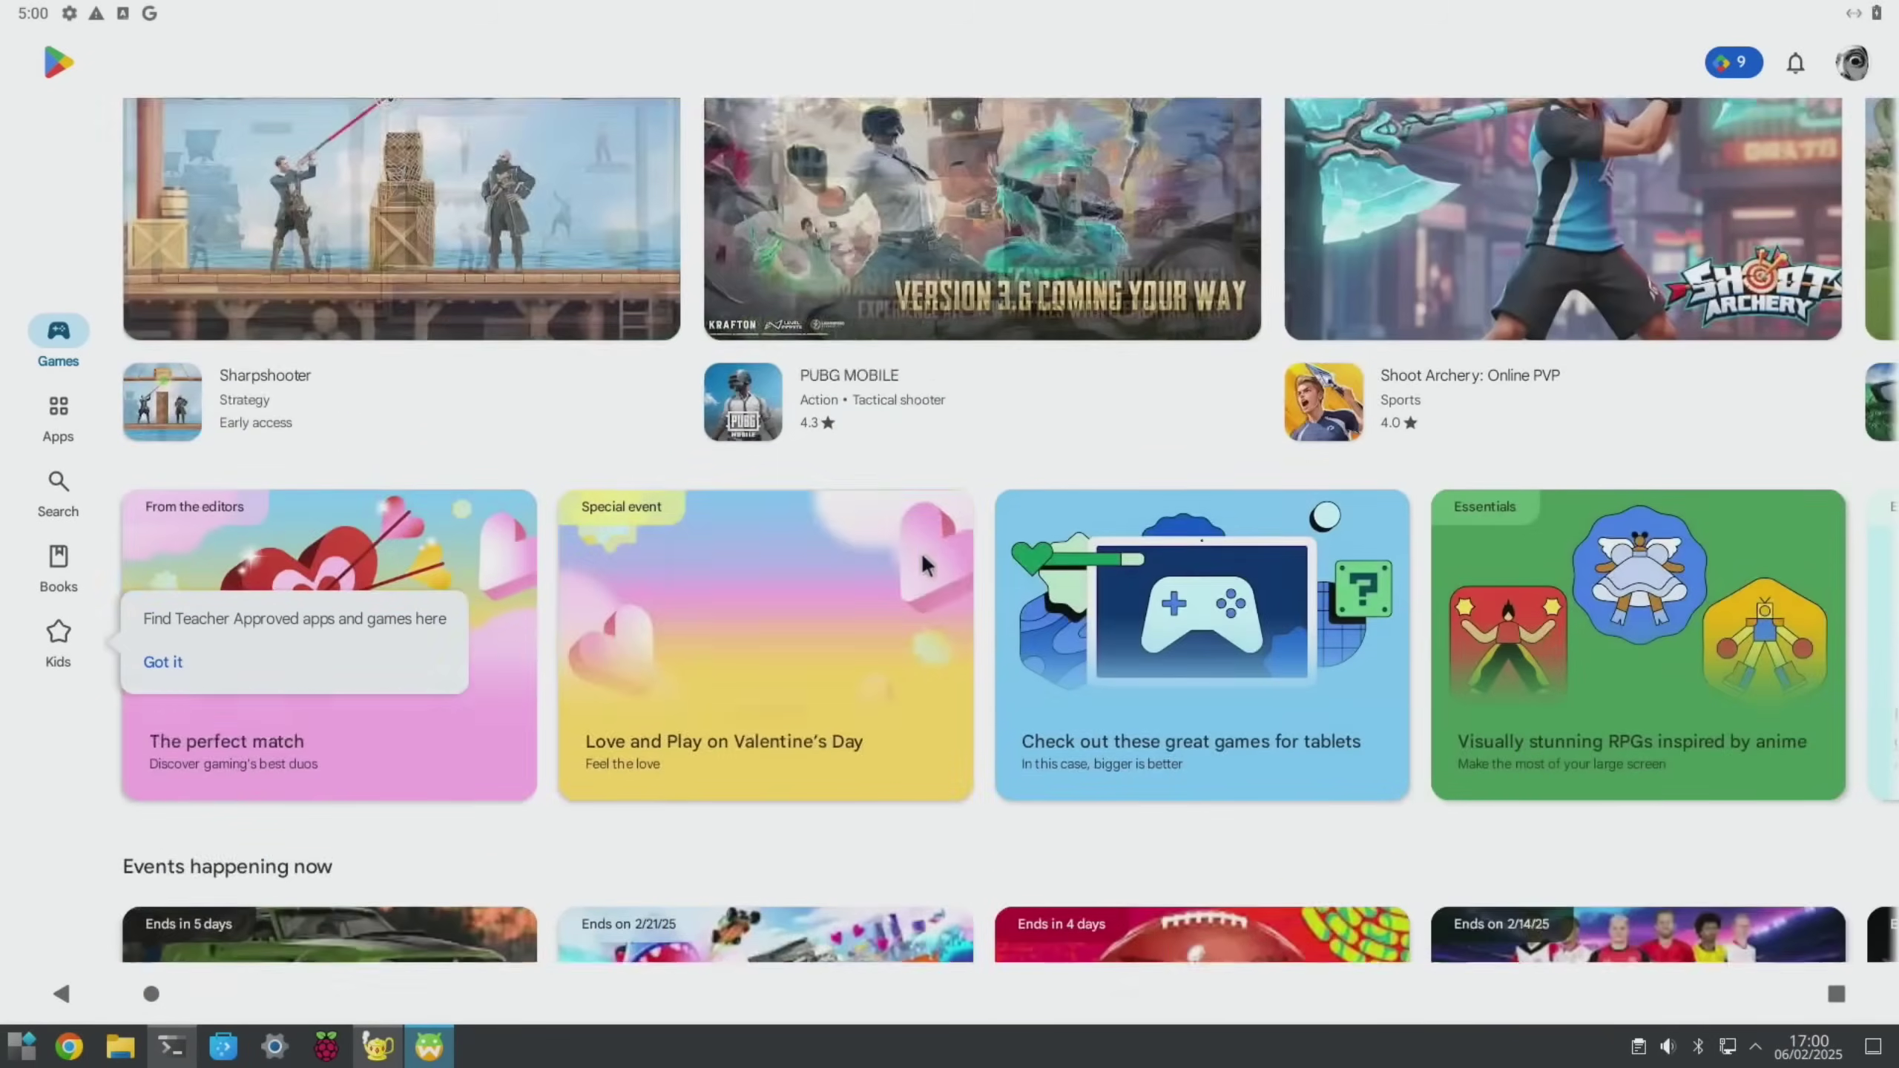
pyautogui.scroll(-5, 923, 563)
pyautogui.scroll(-10, 922, 557)
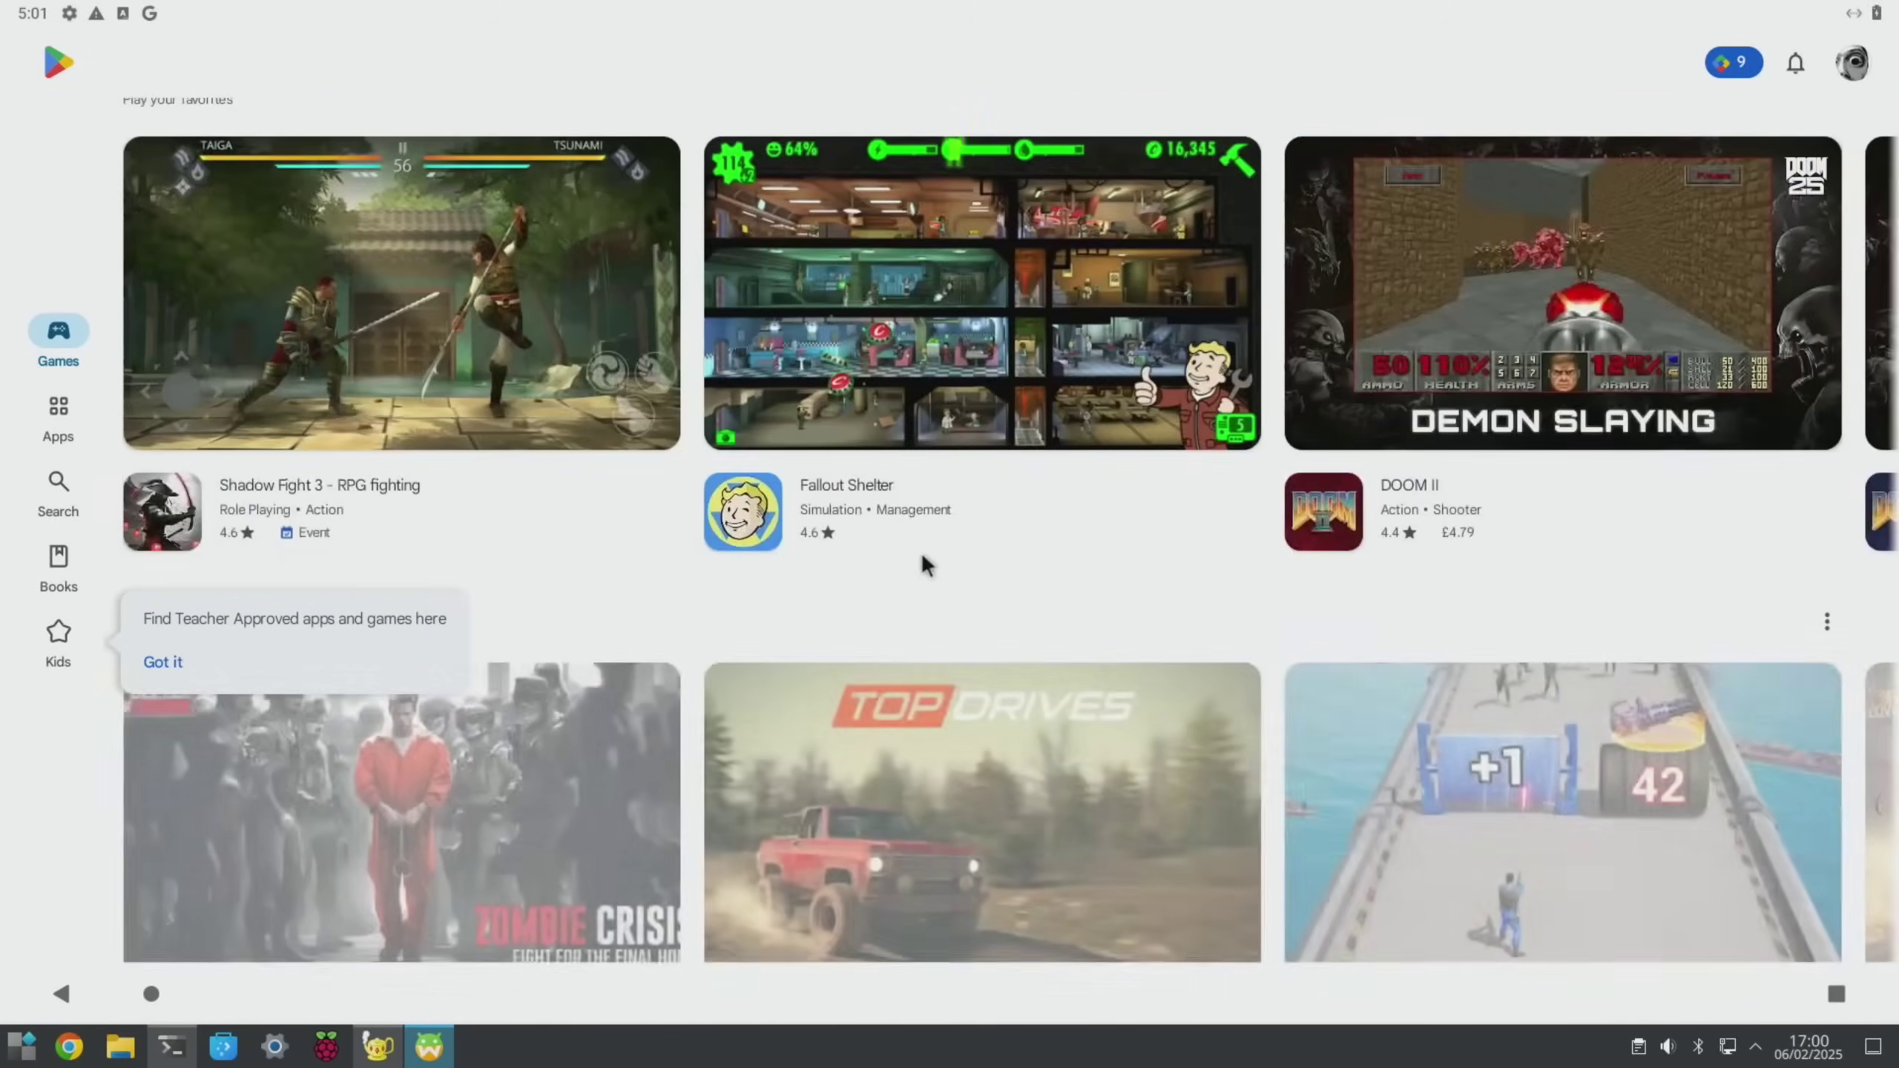
pyautogui.scroll(10, 919, 552)
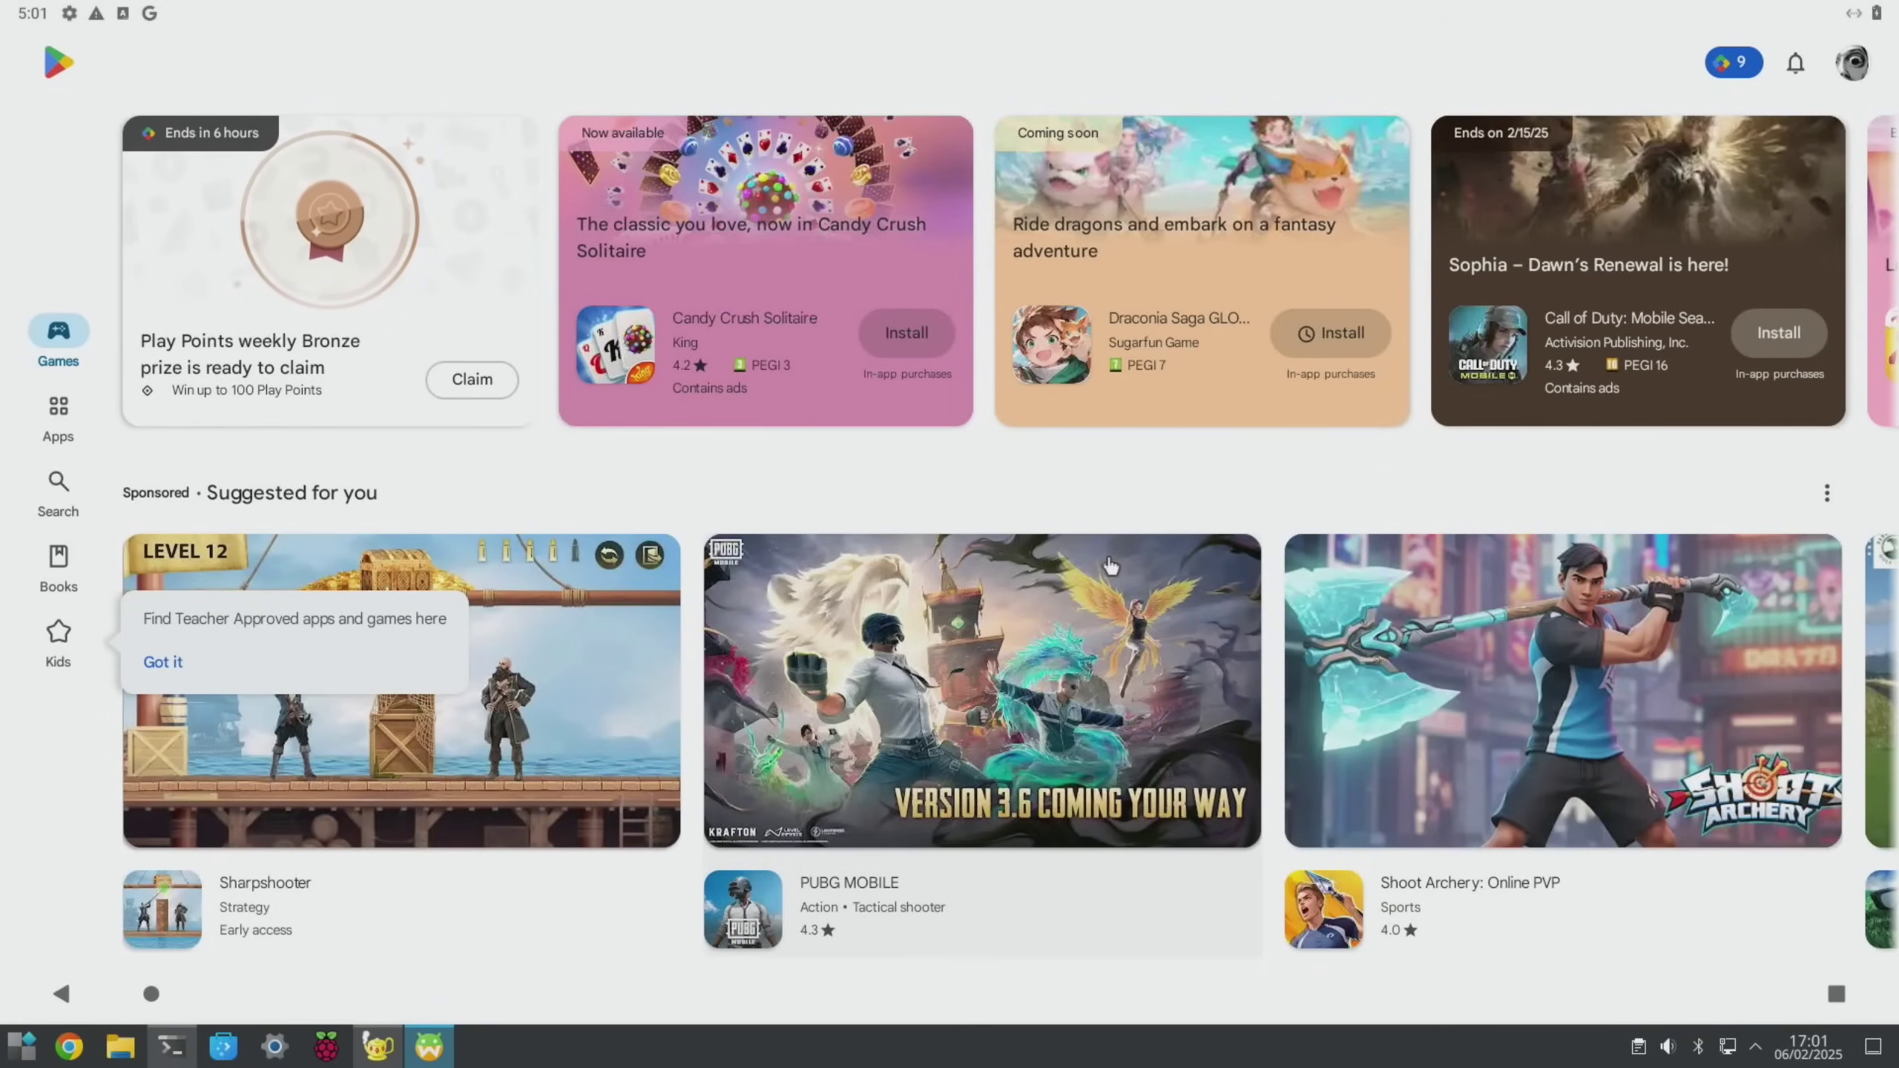
# Open a new terminal over Waydroid and run htop to monitor system load
pyautogui.hotkey('ctrl', 'alt', 't')
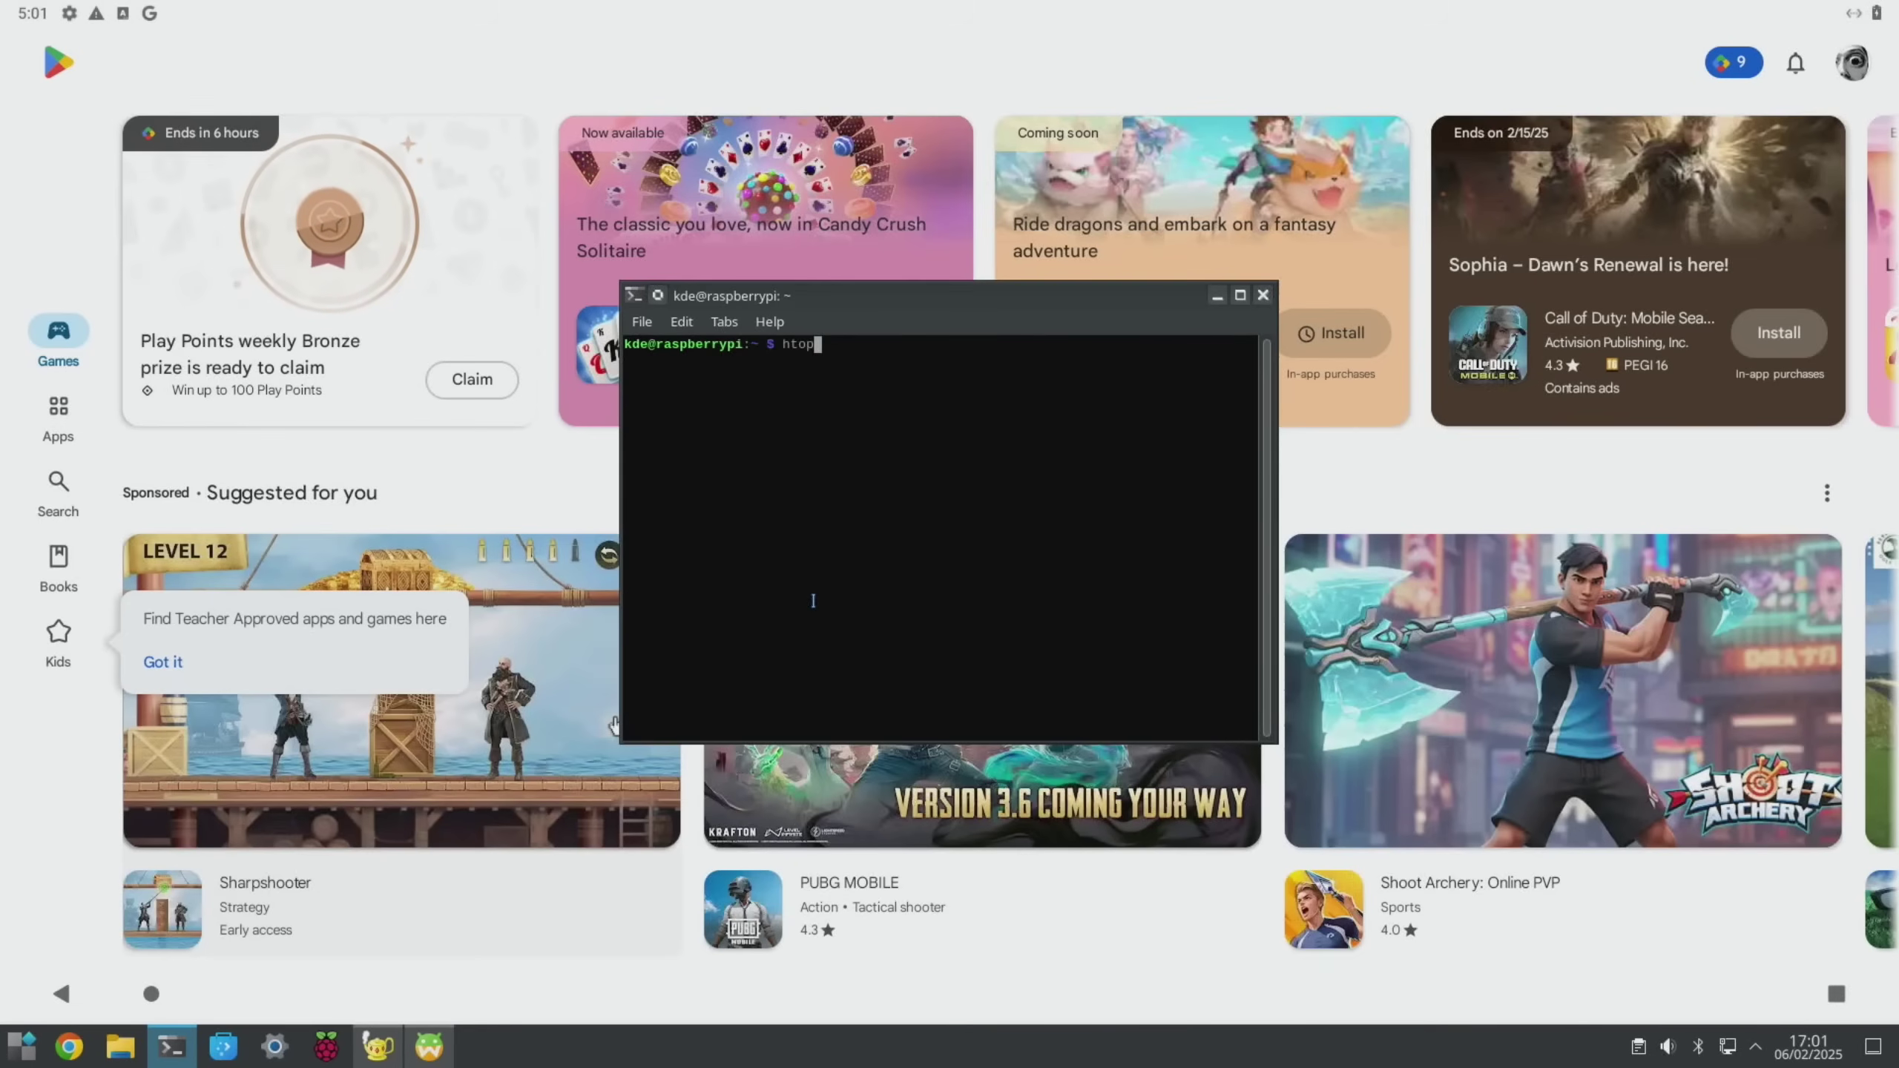
pyautogui.write('htop')
pyautogui.press('Return')
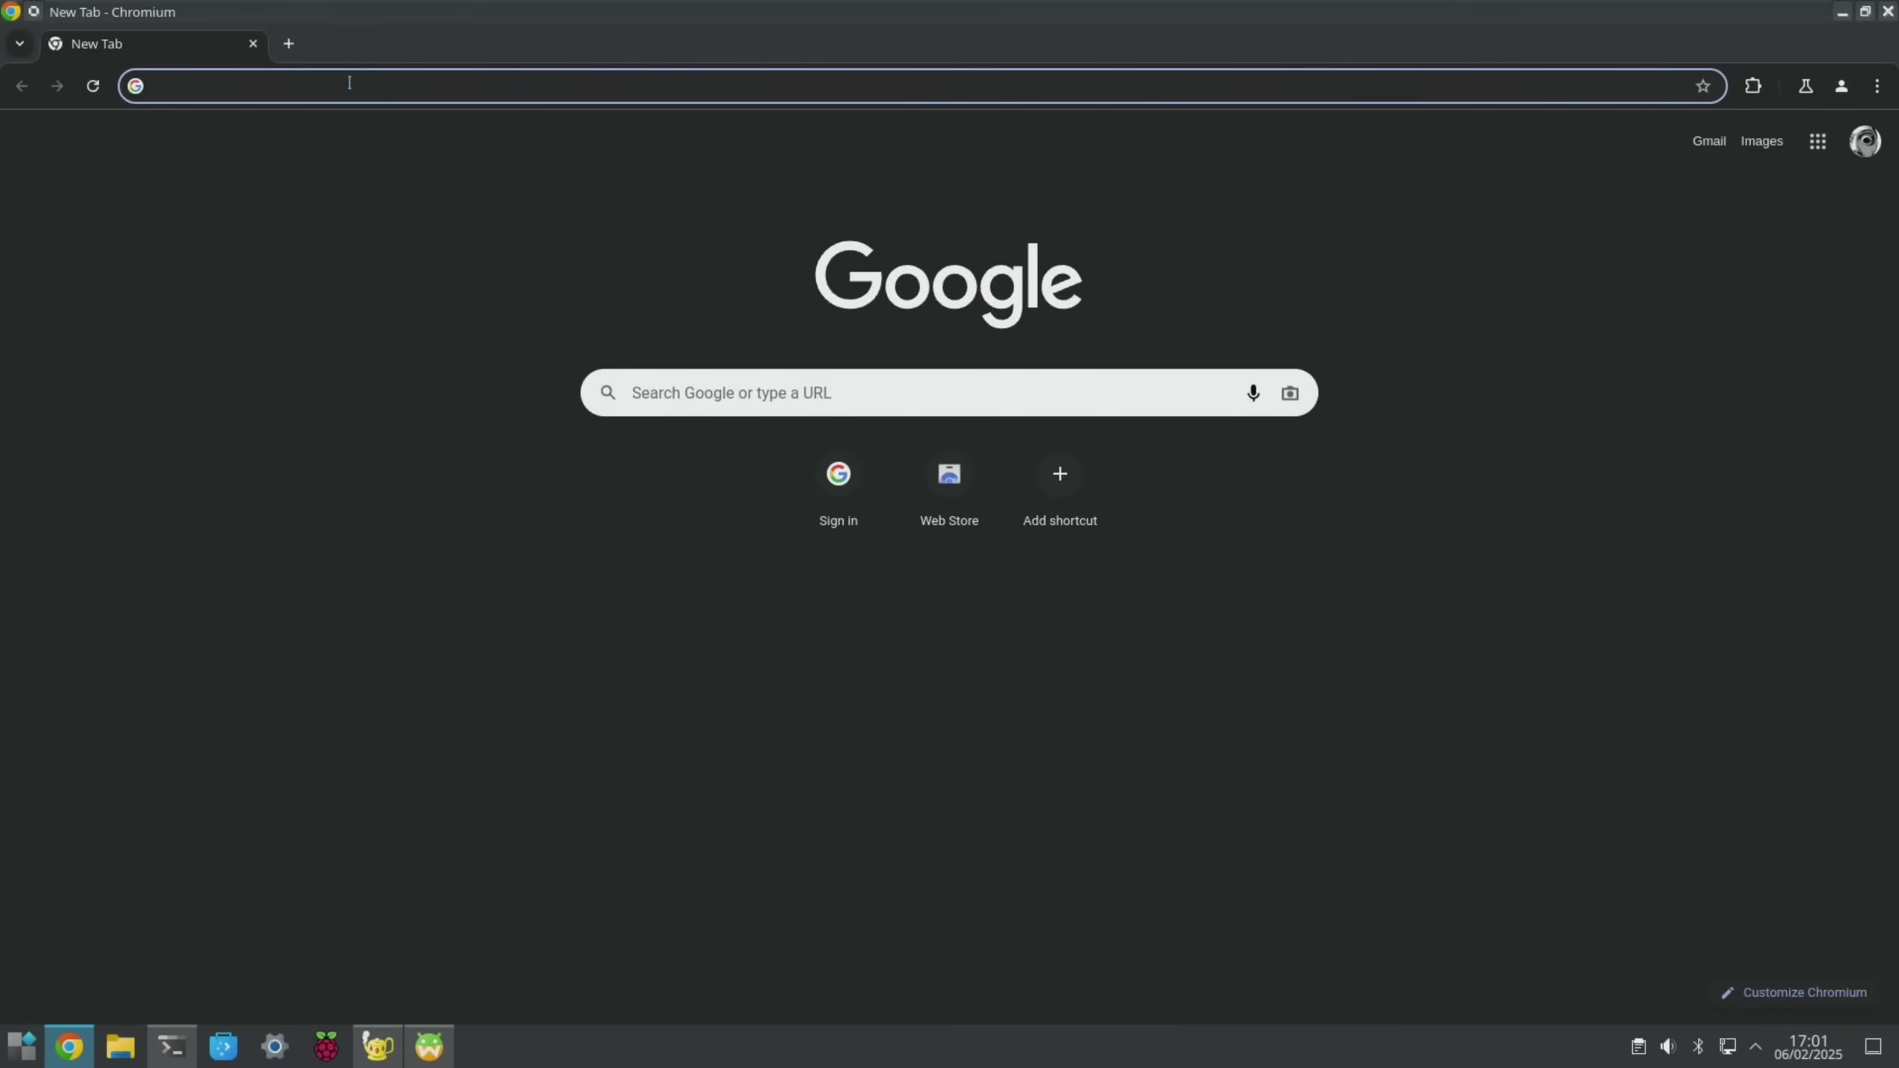
# Search for "hotukdeals" in Chromium and open the hotukdeals website from the results
pyautogui.click(350, 82)
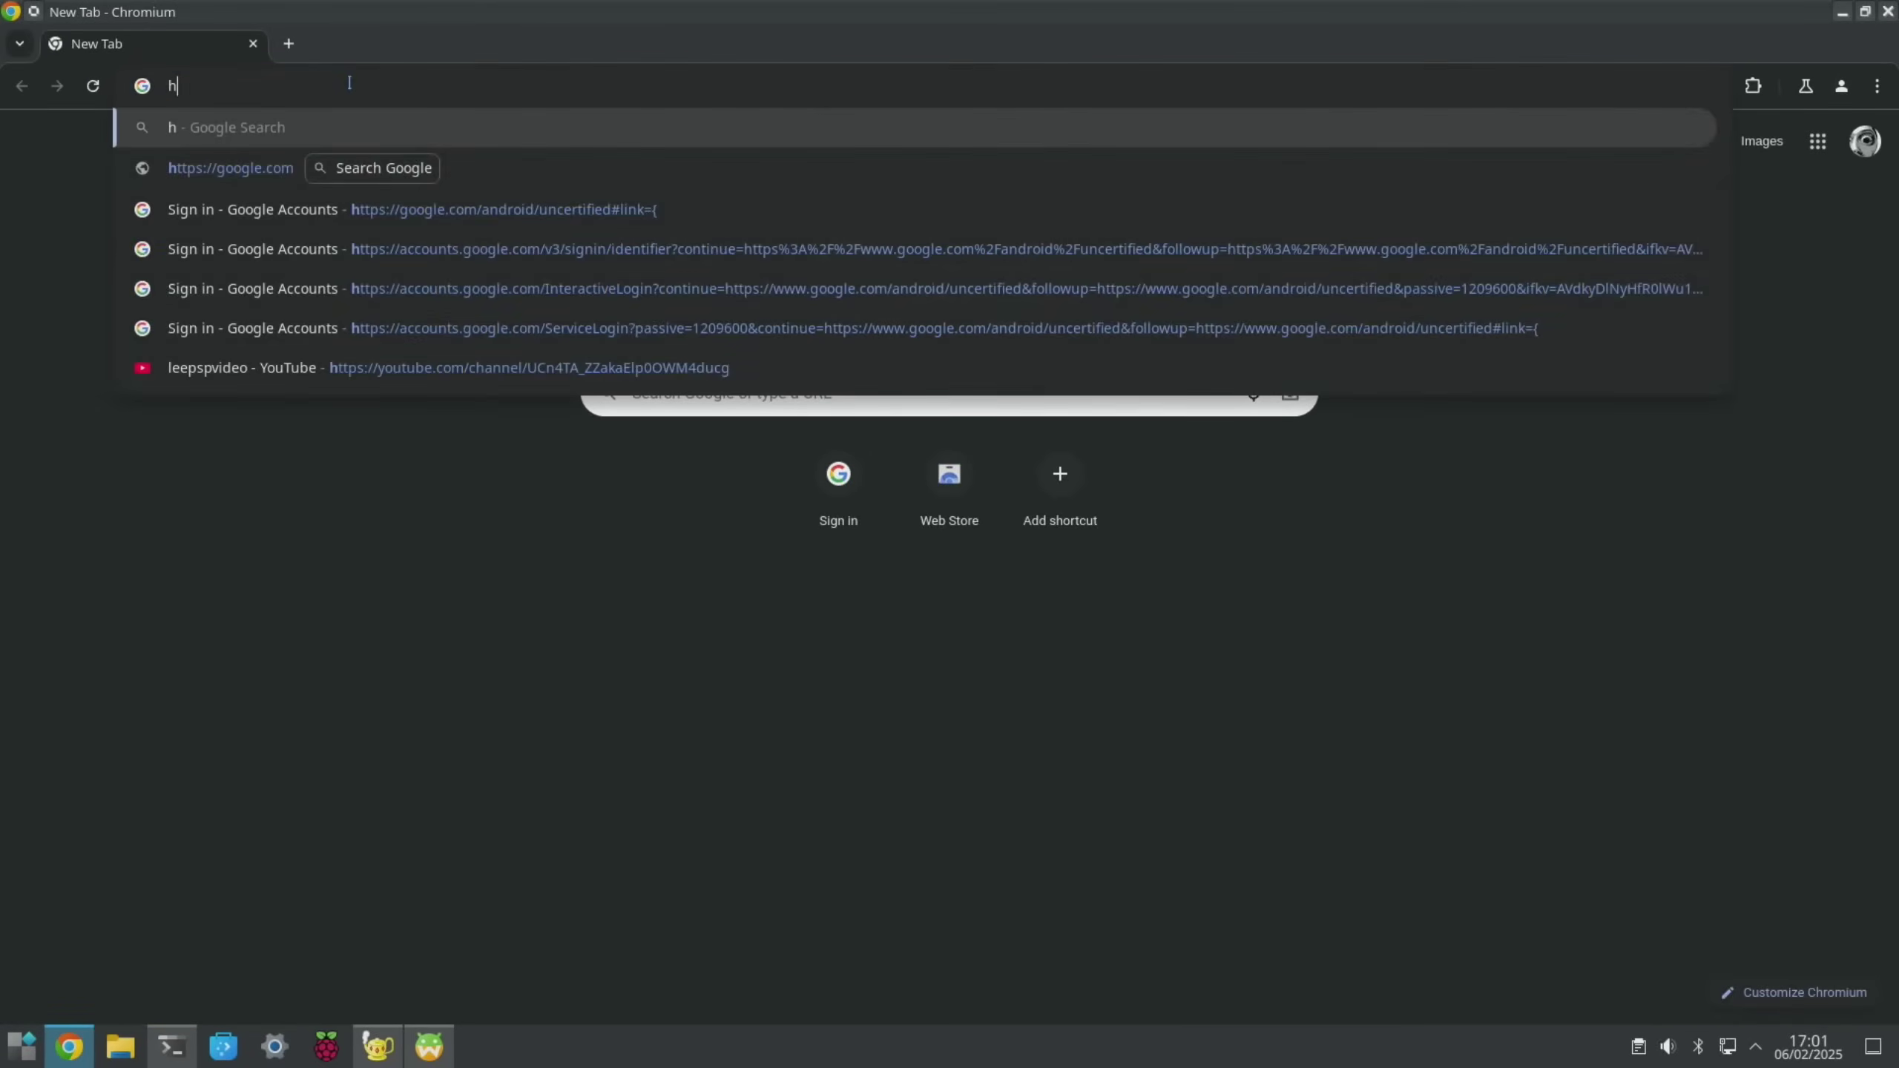
pyautogui.write('hotukdeal')
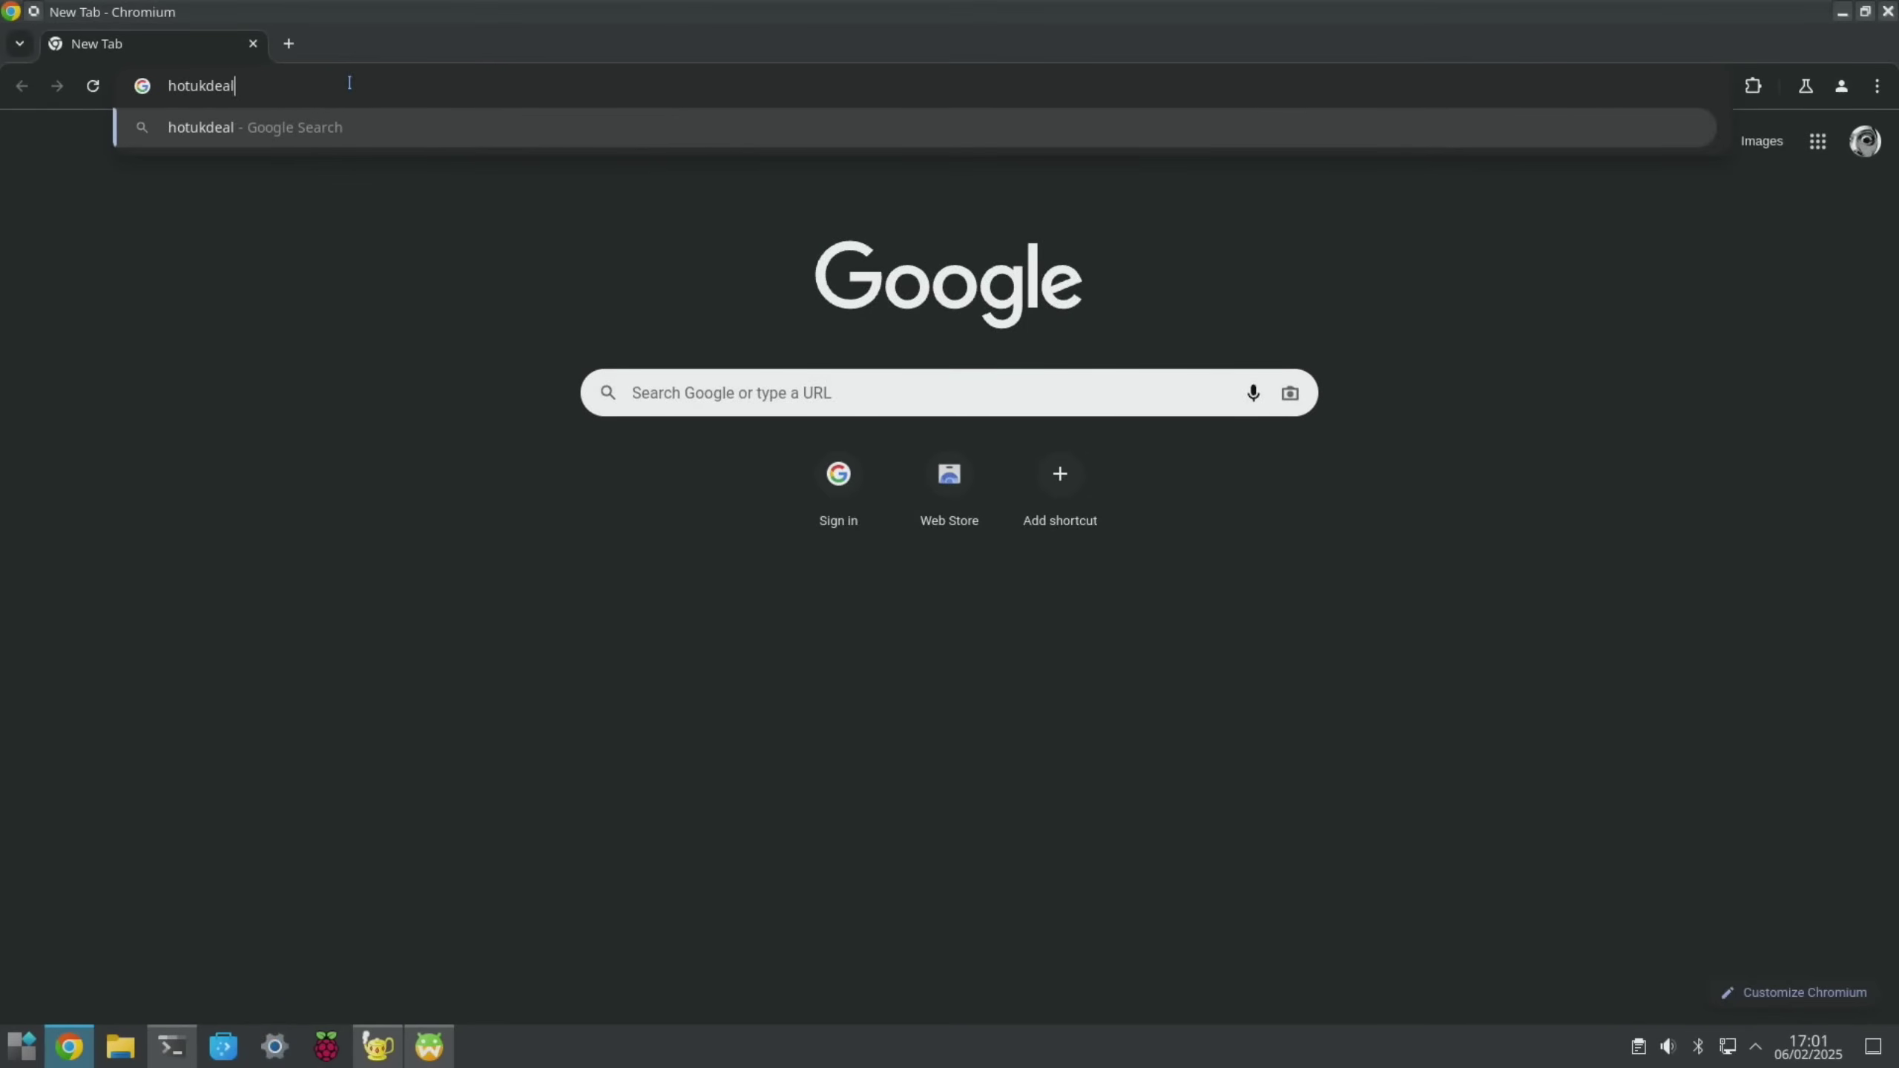
pyautogui.write('s')
pyautogui.press('Return')
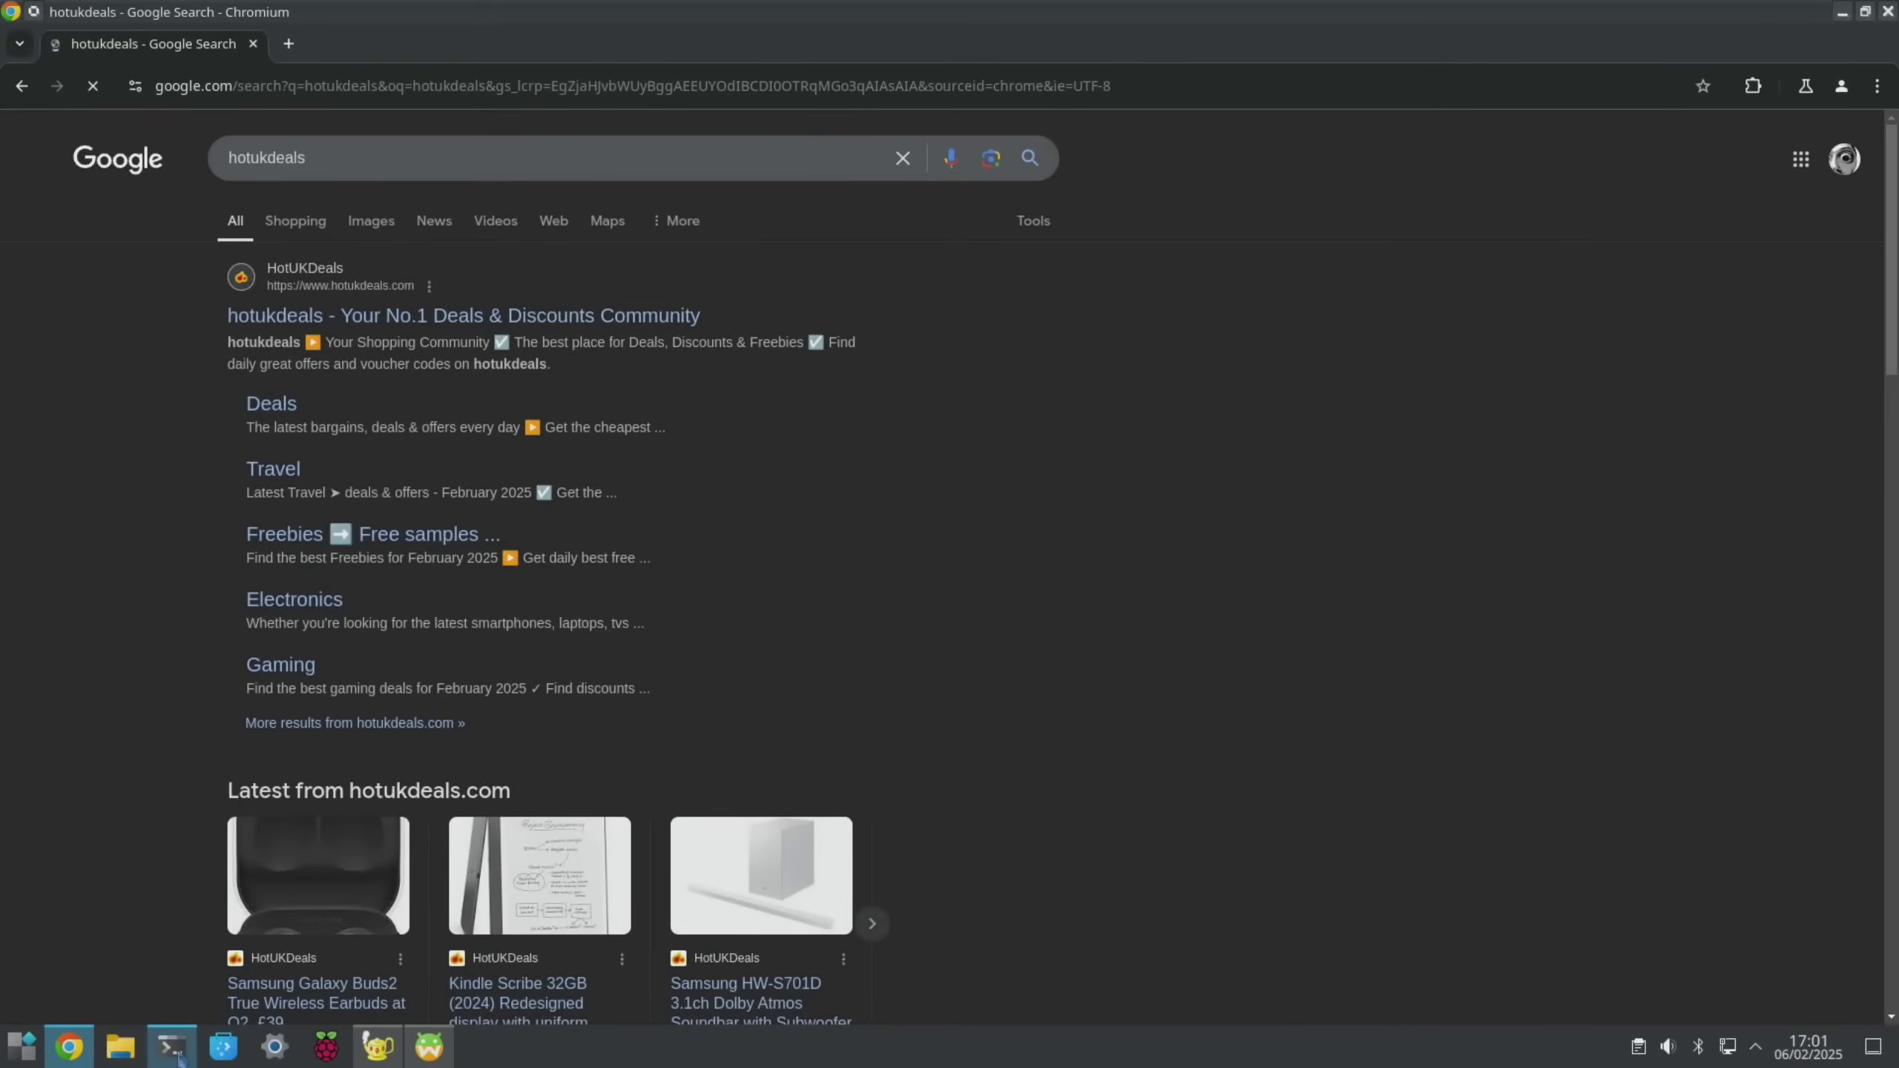
pyautogui.click(181, 1060)
pyautogui.click(272, 300)
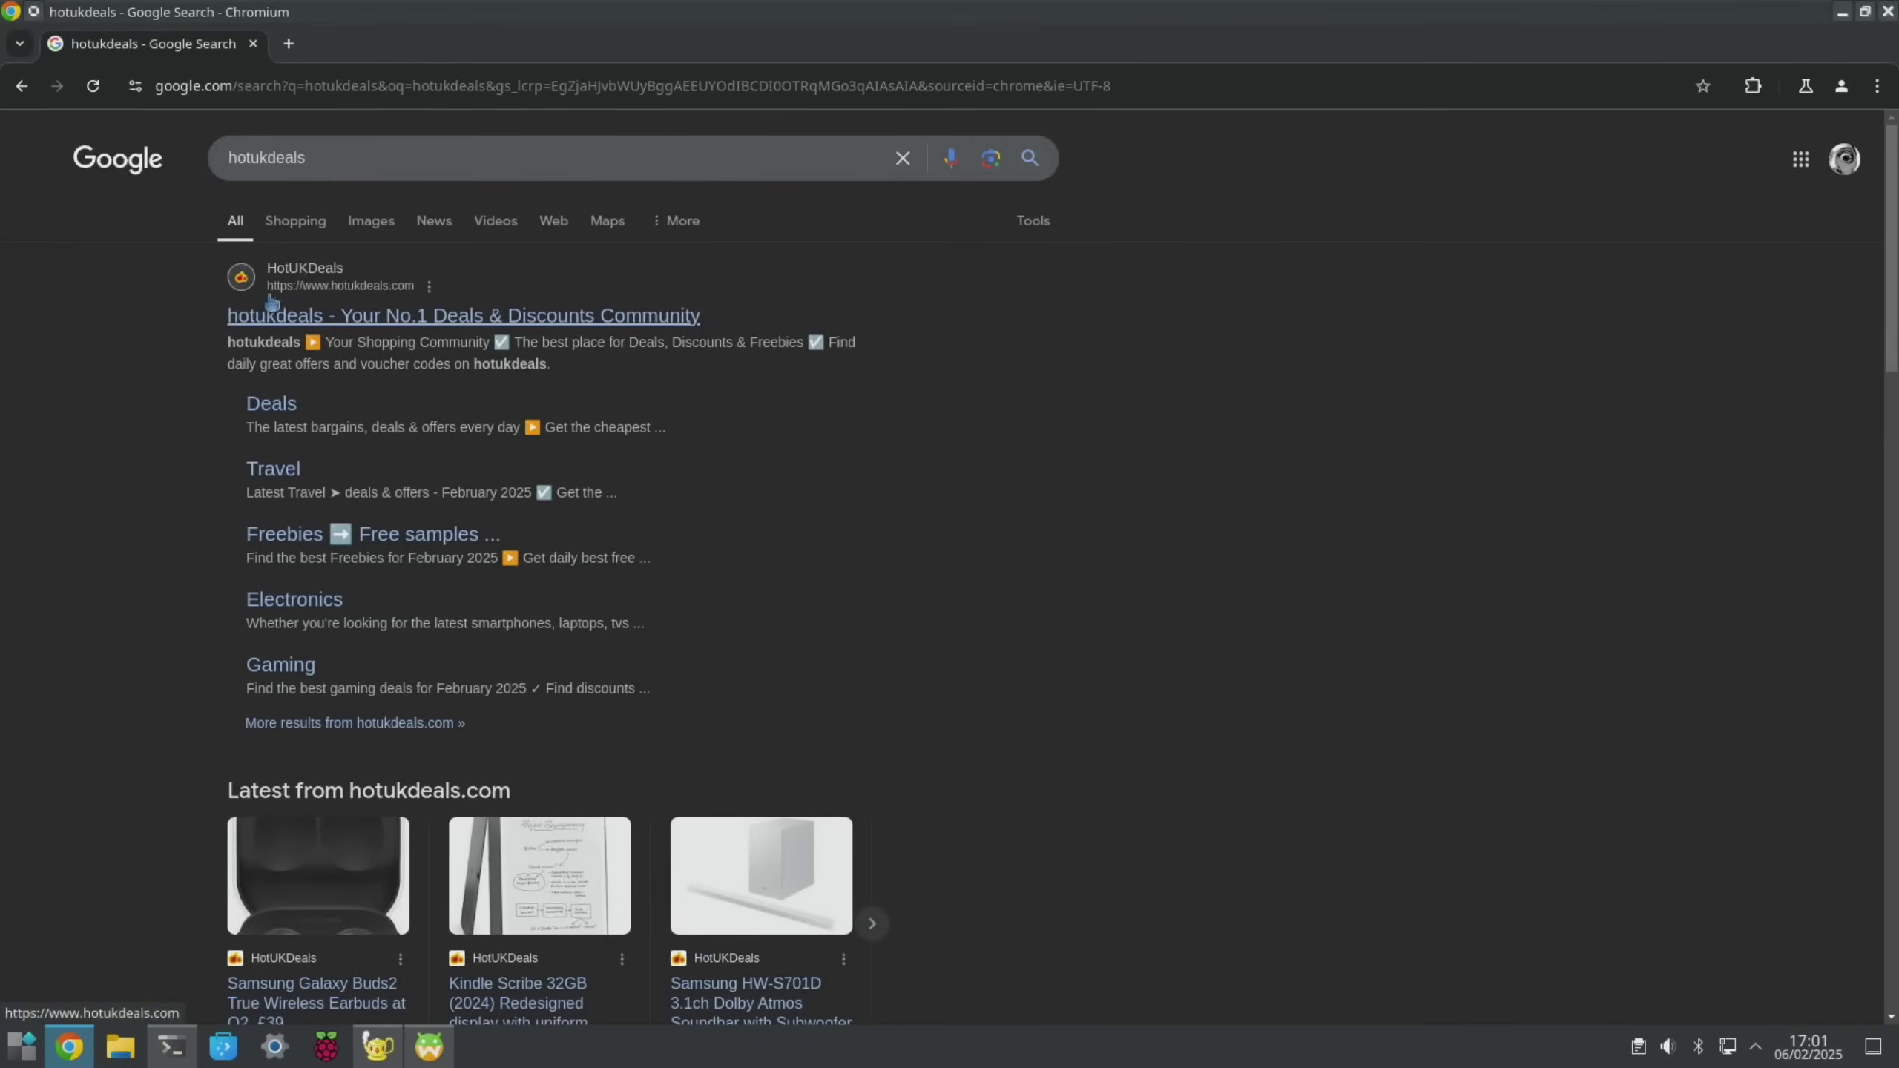
pyautogui.click(285, 317)
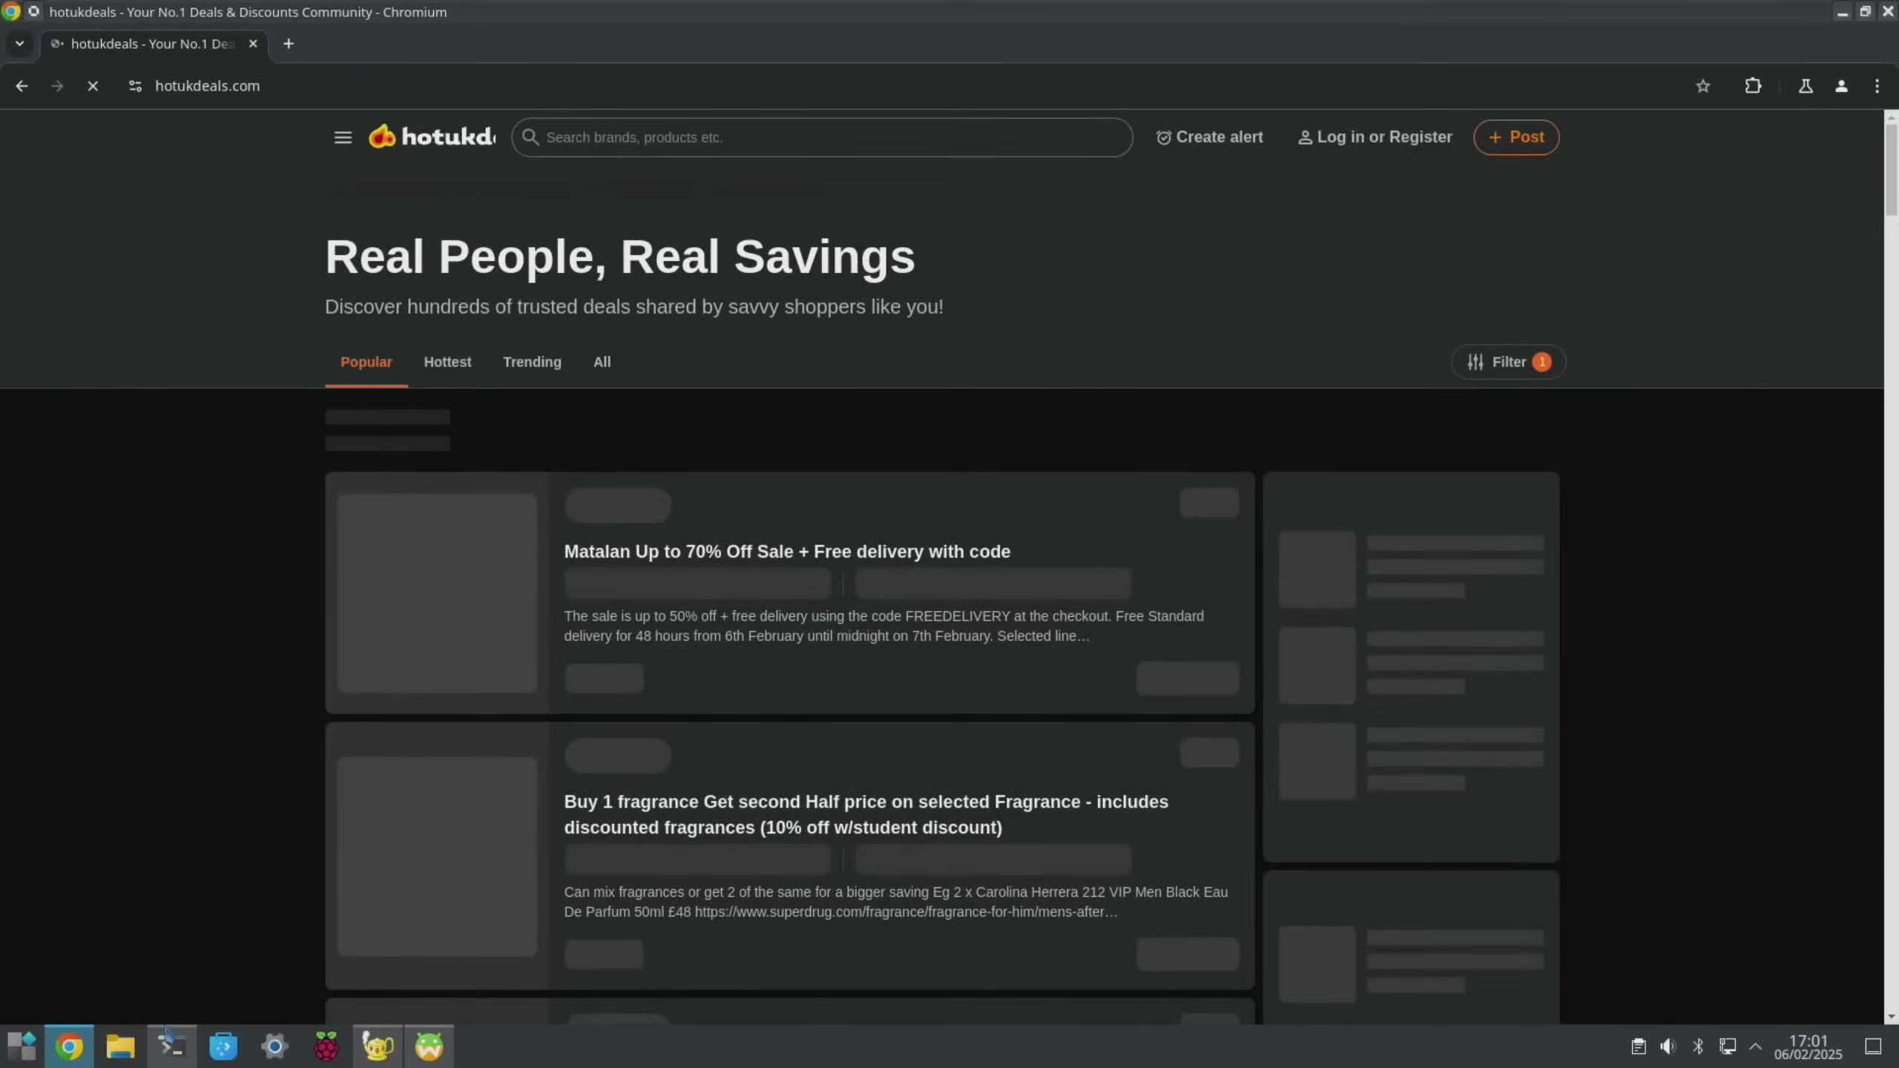
# Check the htop terminal over the hotukdeals page, accept all of the site's cookies and switch to Waydroid
pyautogui.click(177, 1050)
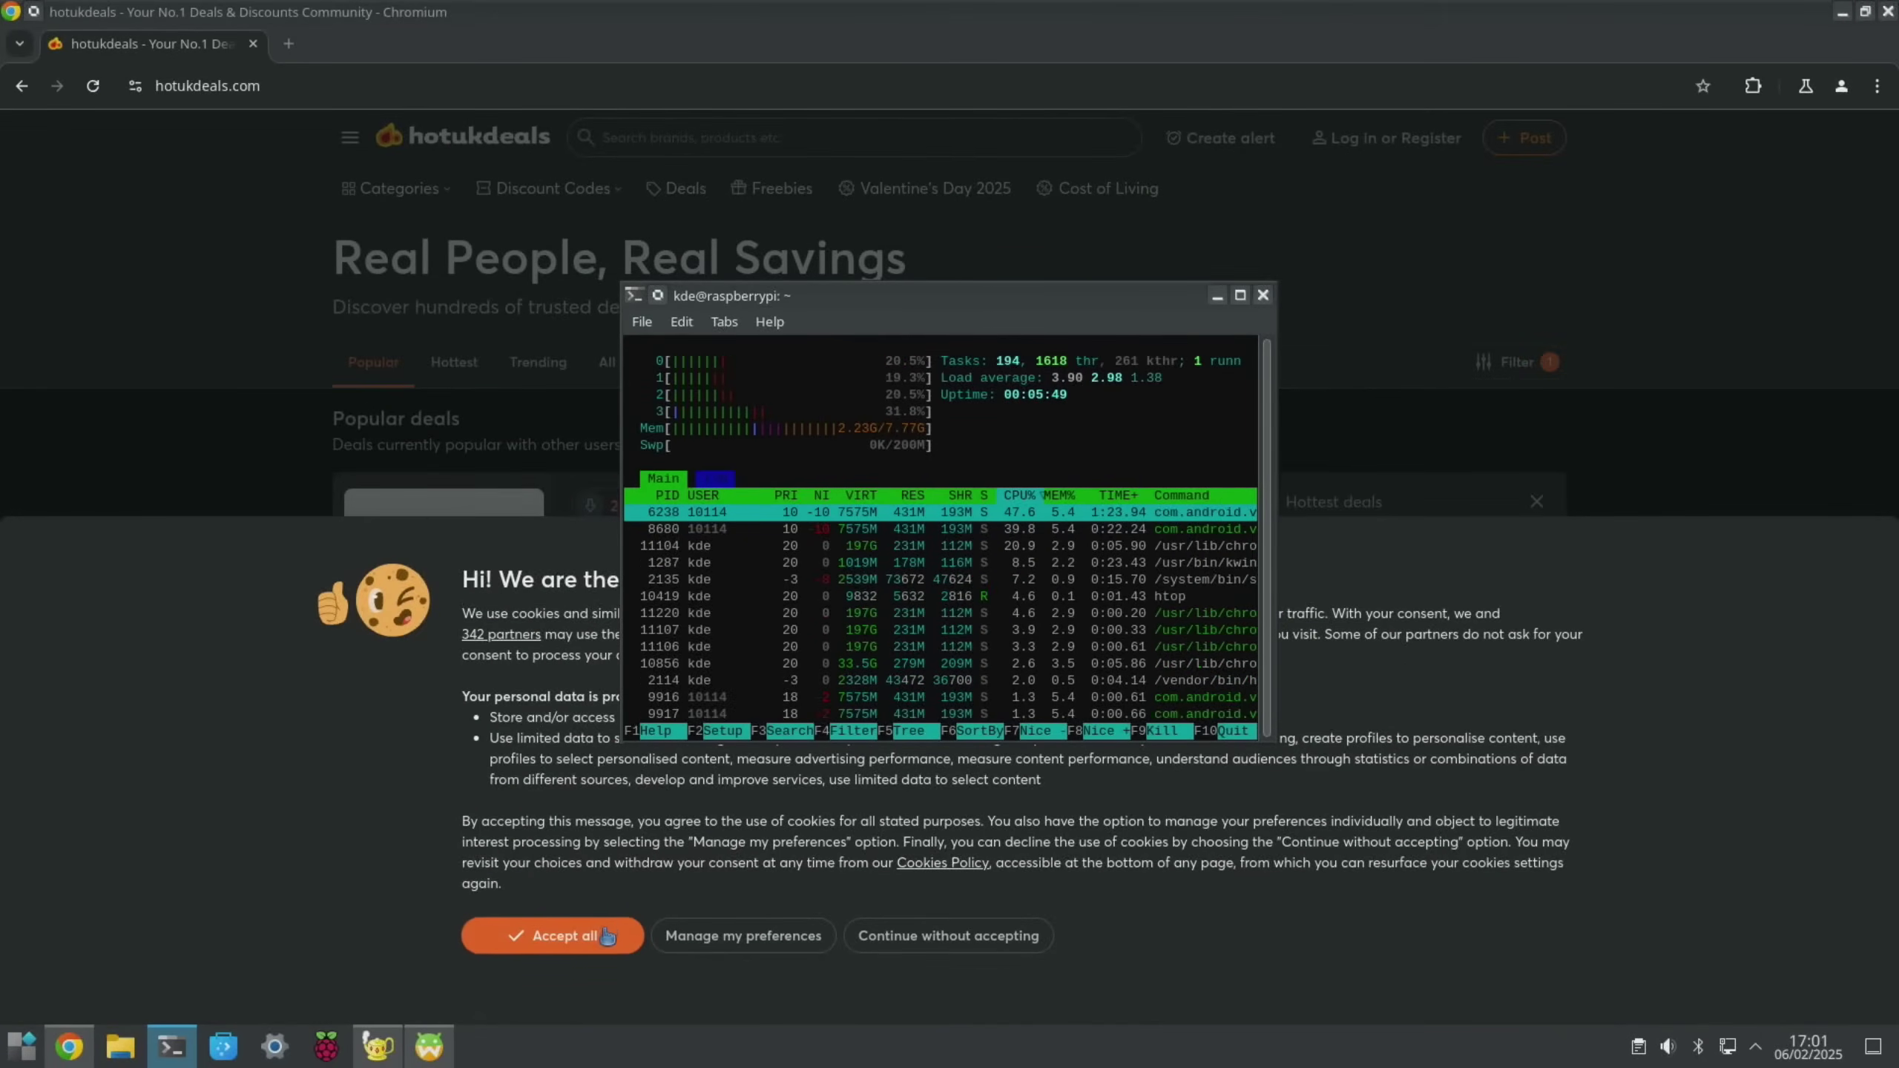
pyautogui.click(553, 935)
pyautogui.click(447, 1040)
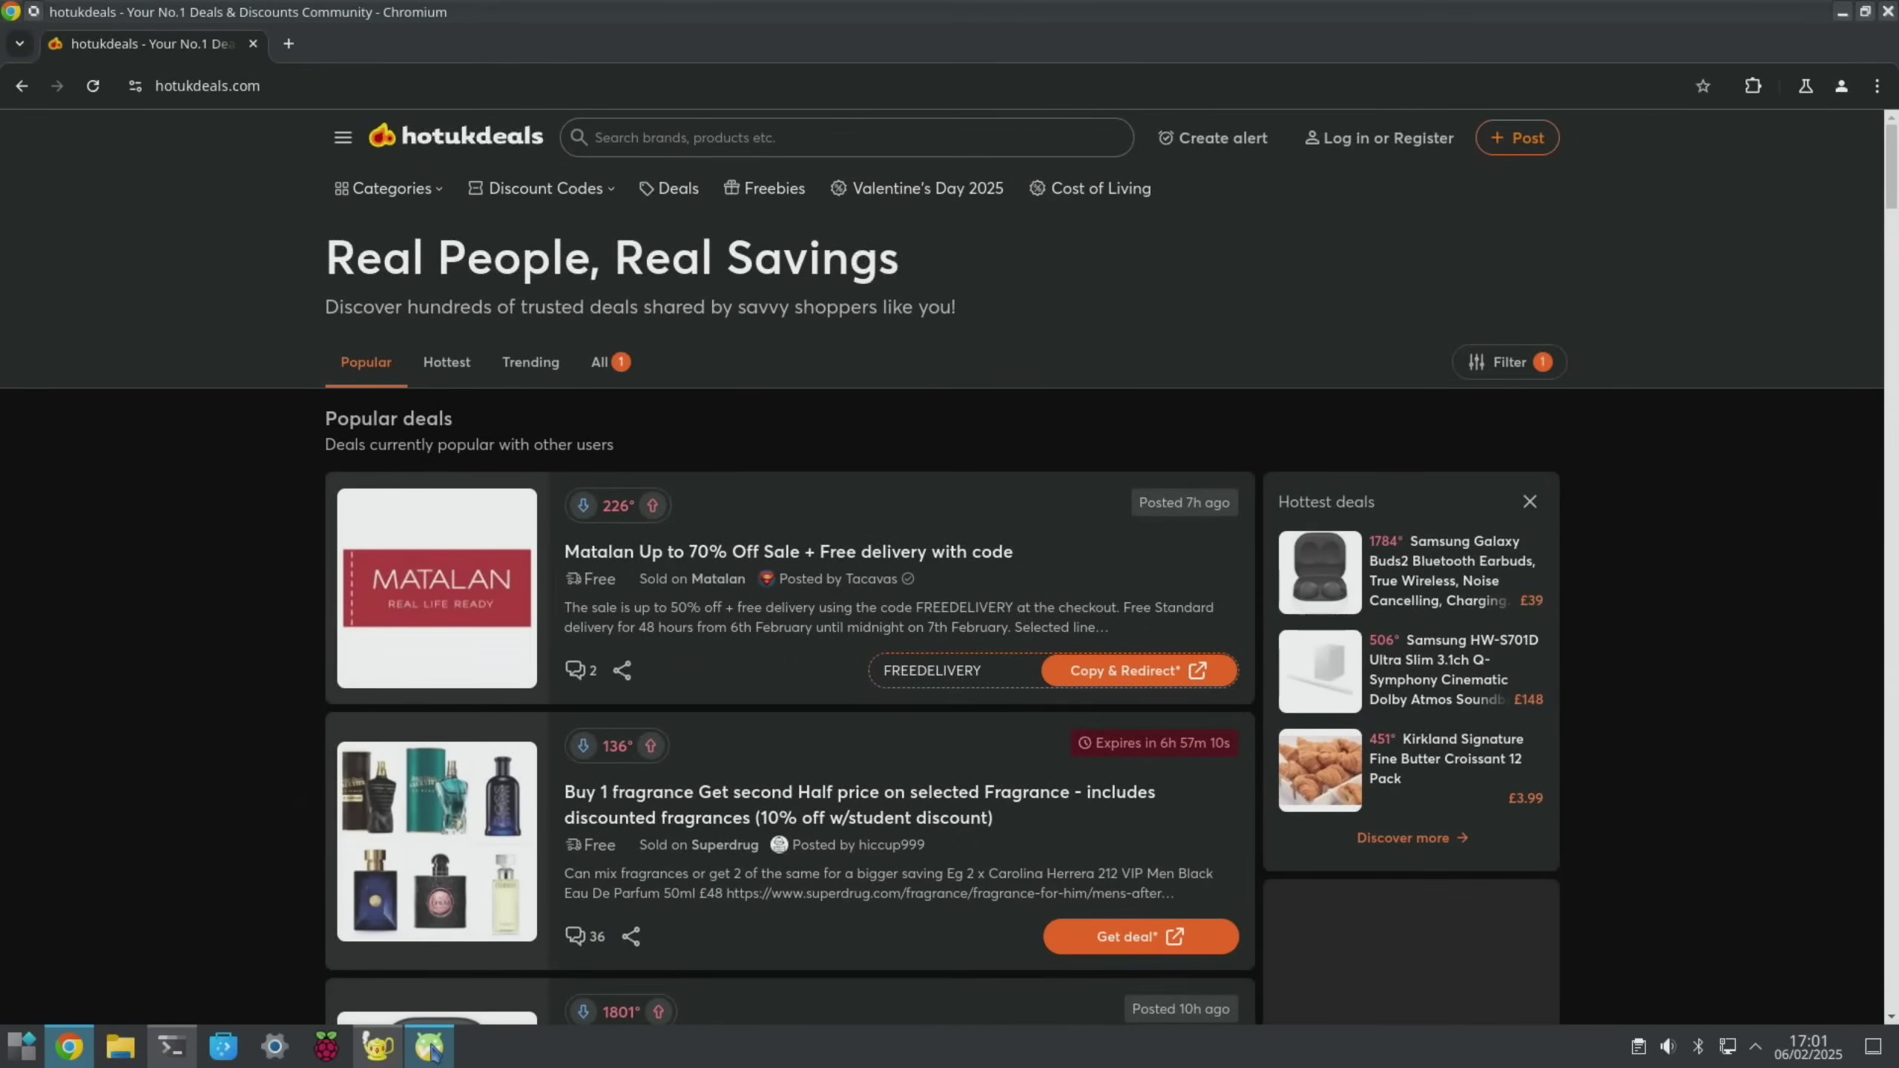
# Search the Play Store for "lumafusion" and show the details of LumaFusion: Pro Video Editing
pyautogui.scroll(-6, 495, 643)
pyautogui.scroll(-15, 493, 671)
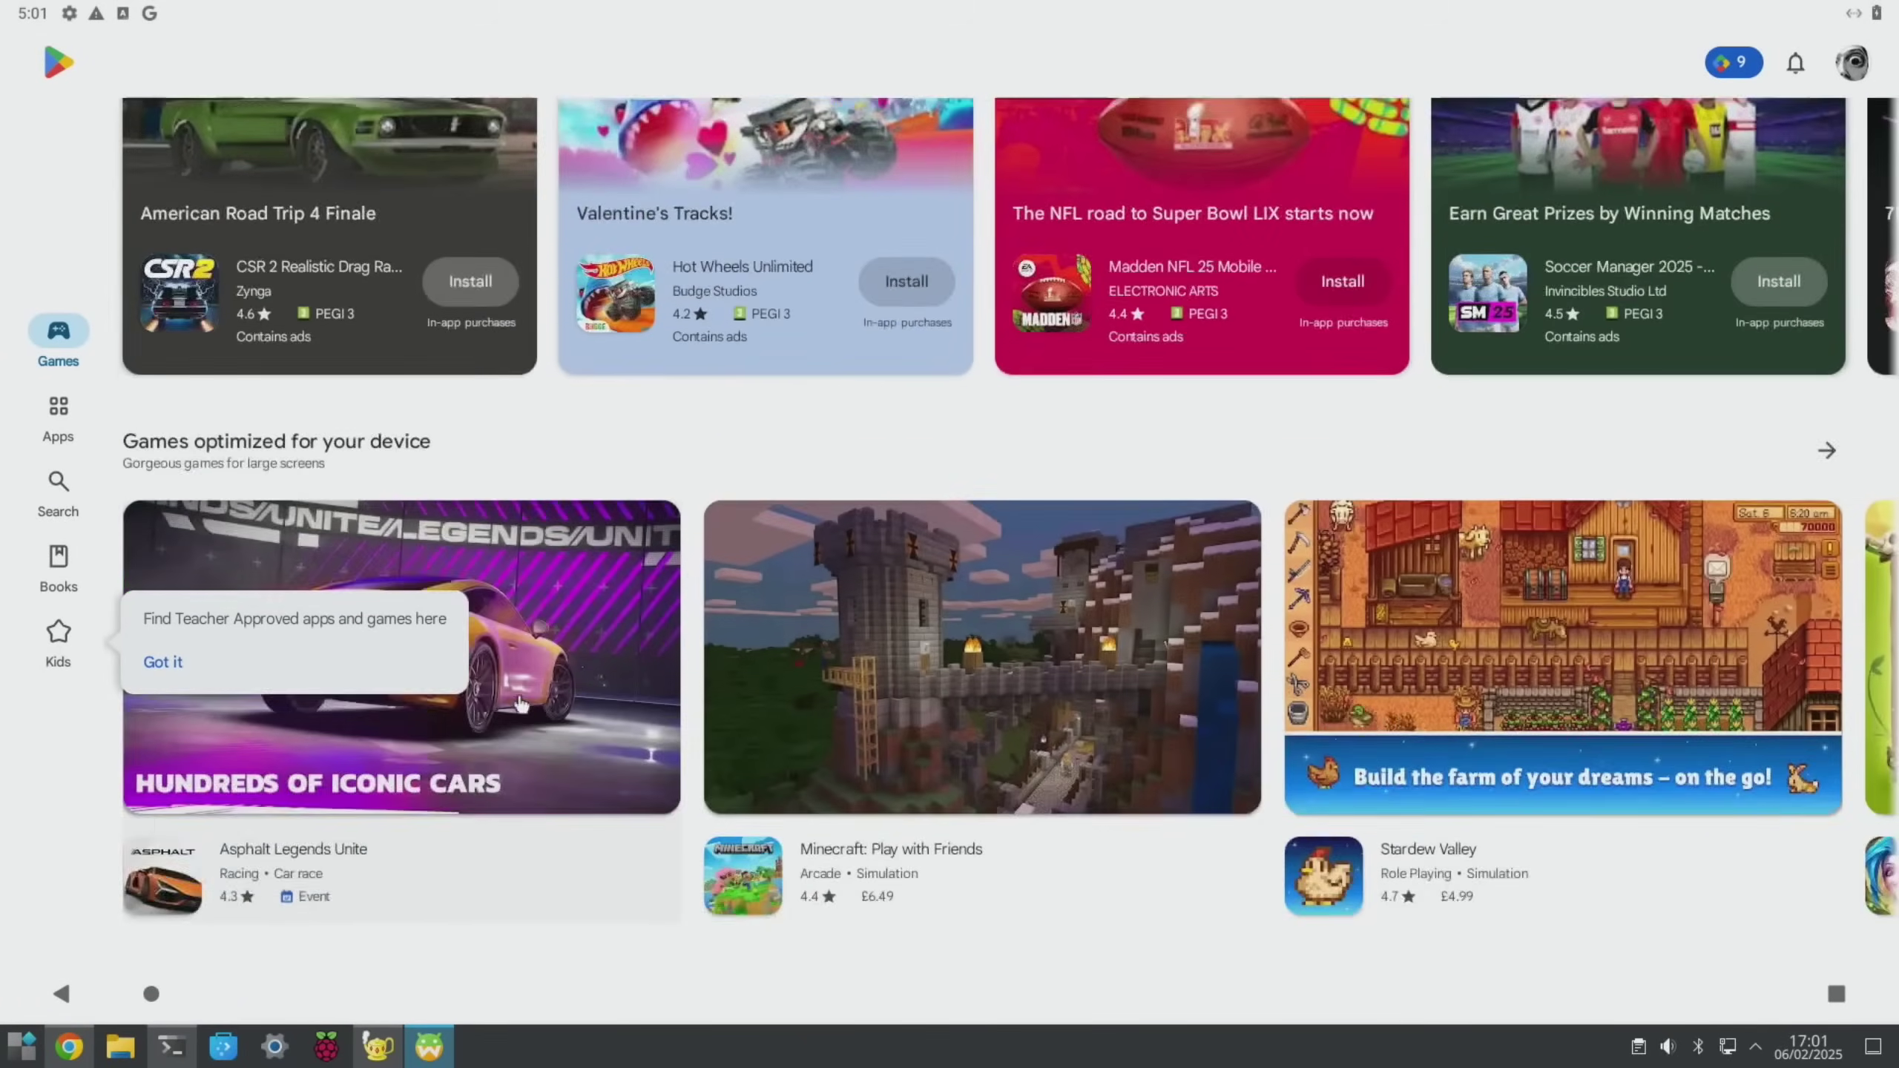
pyautogui.scroll(12, 609, 658)
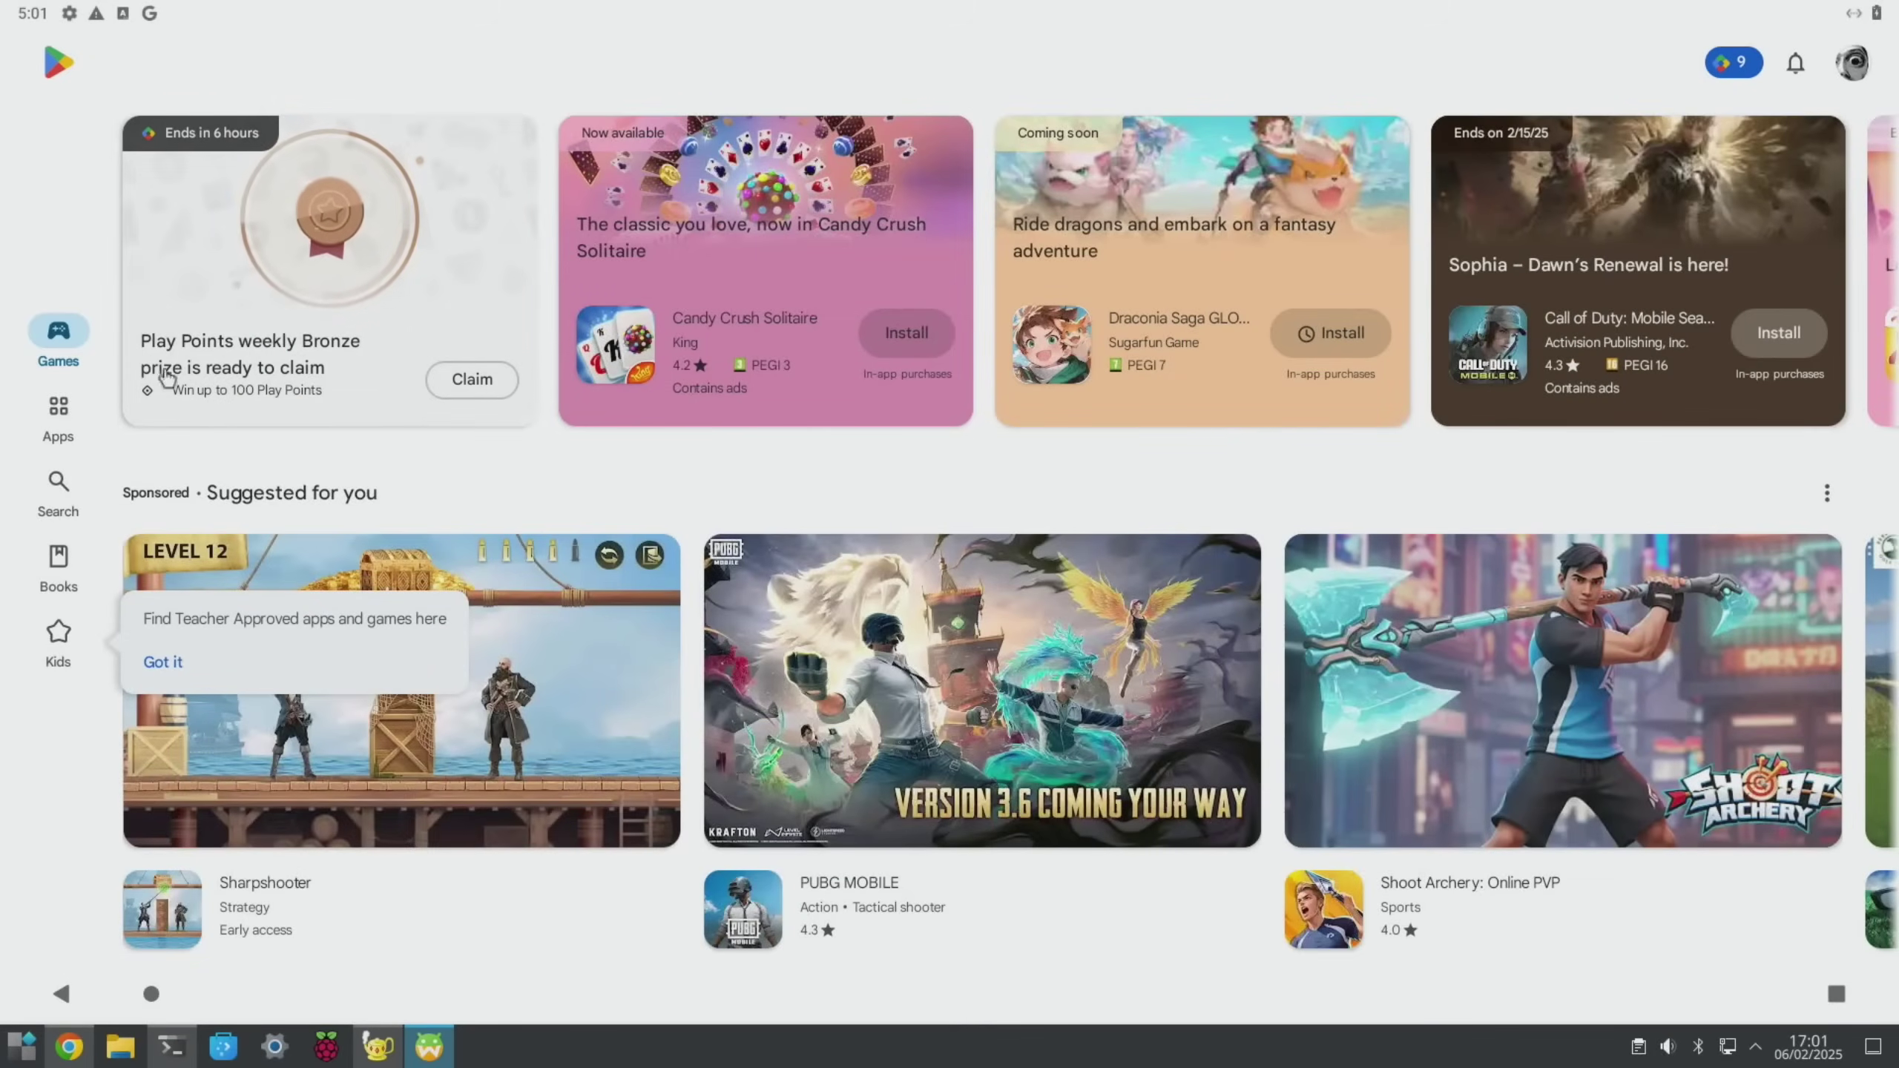
pyautogui.click(58, 491)
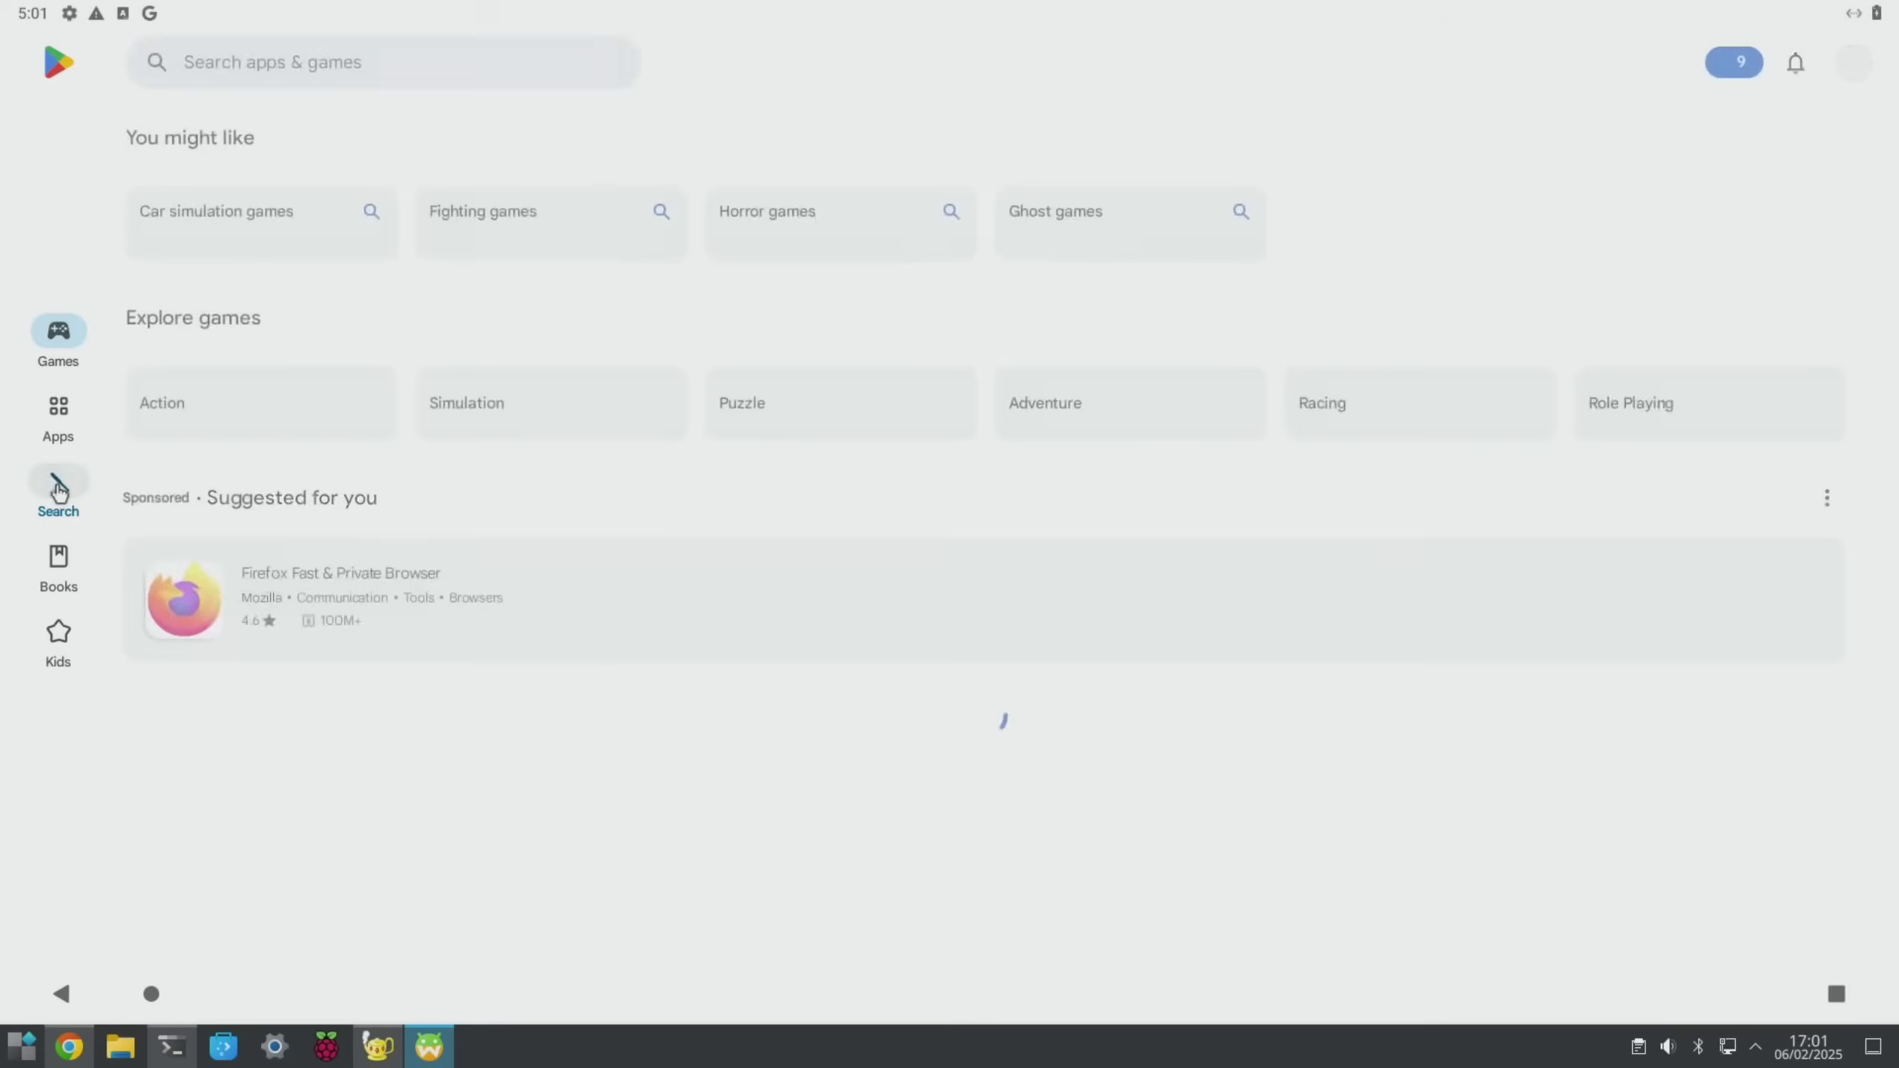
pyautogui.click(261, 75)
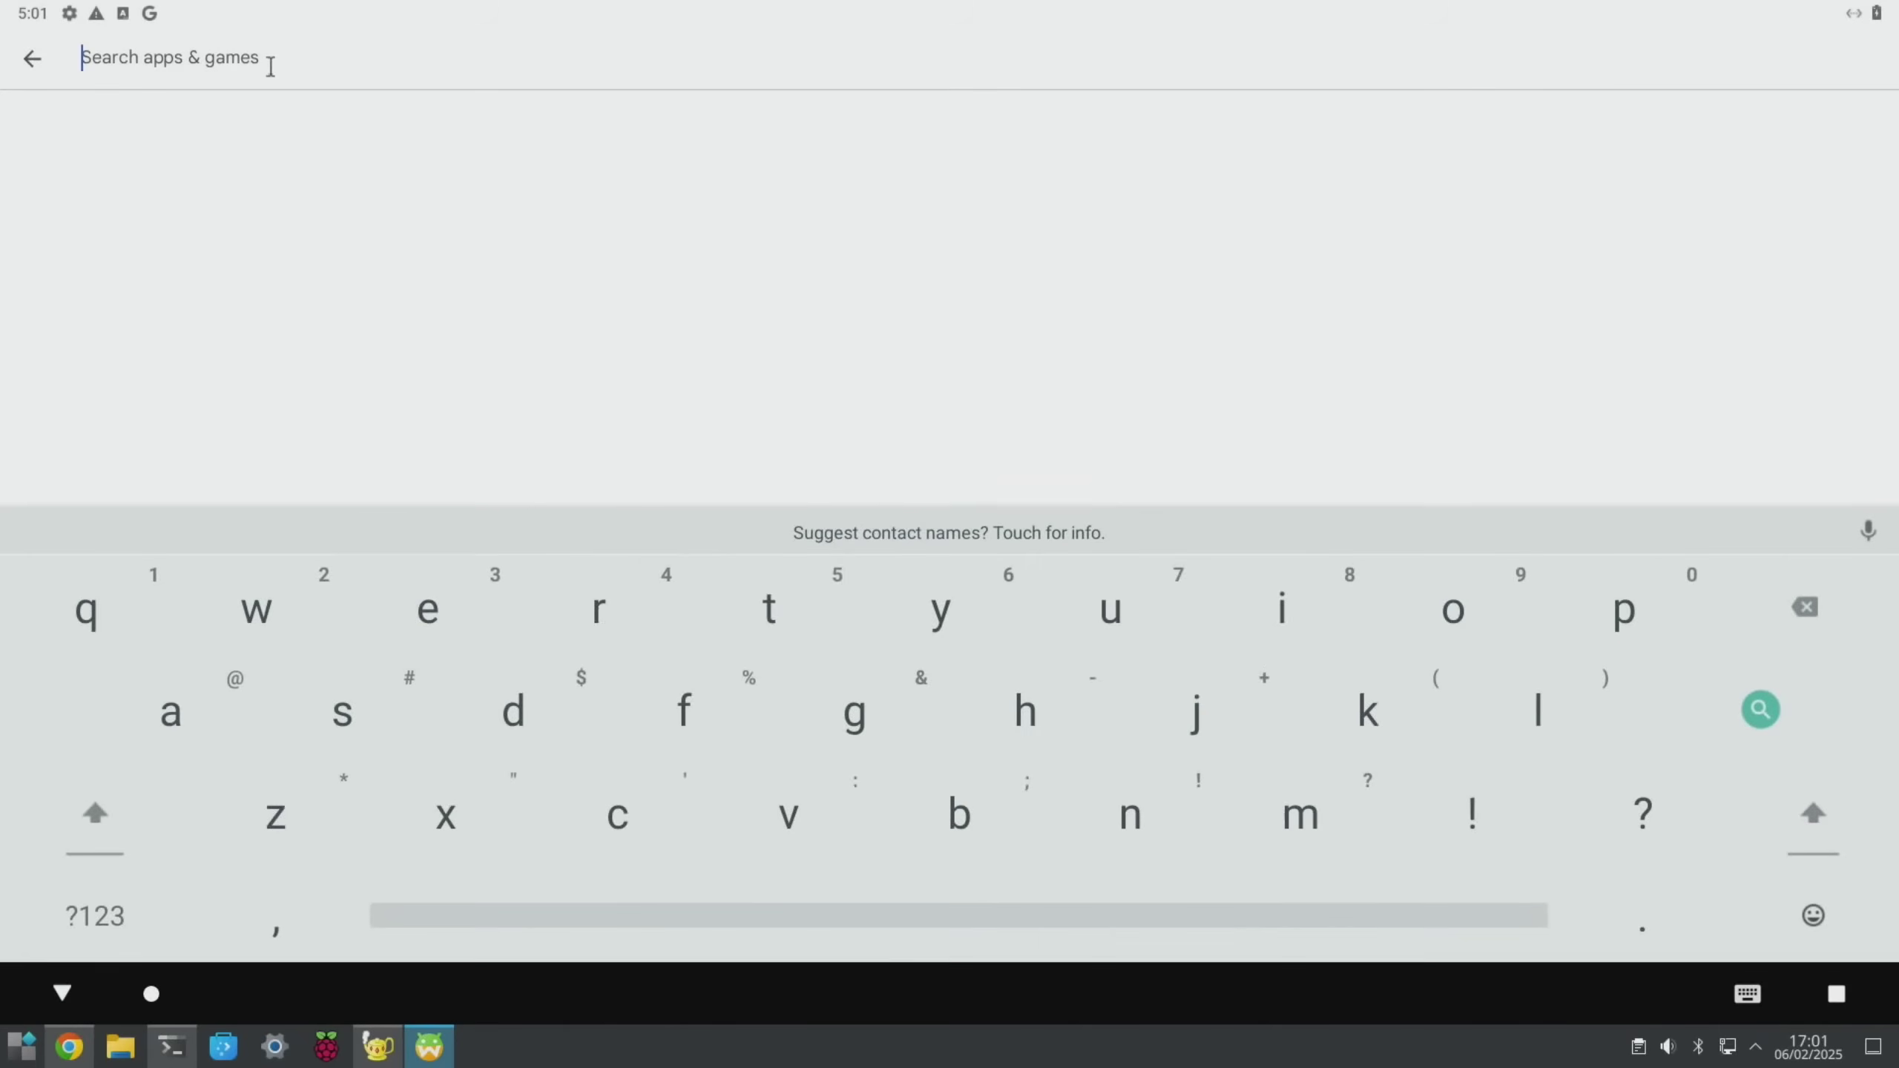
pyautogui.write('lumaf')
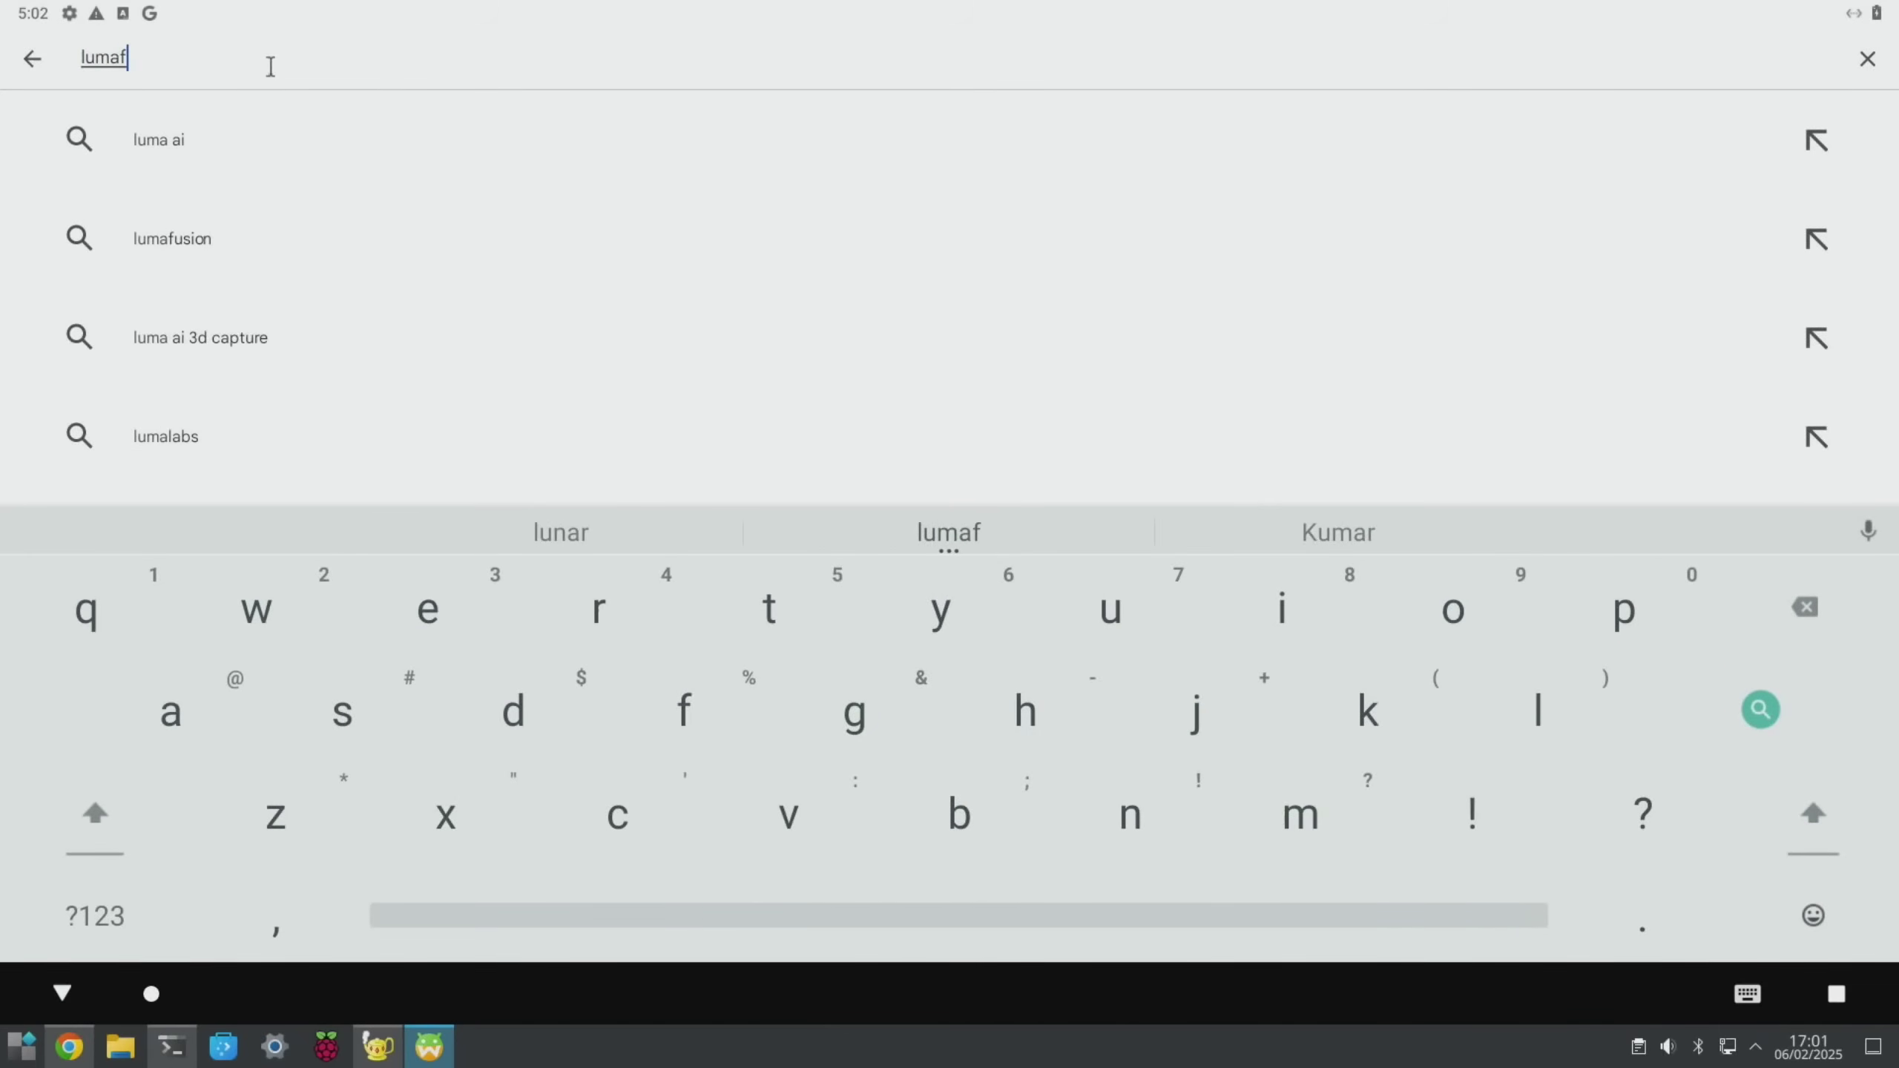
pyautogui.write('usi')
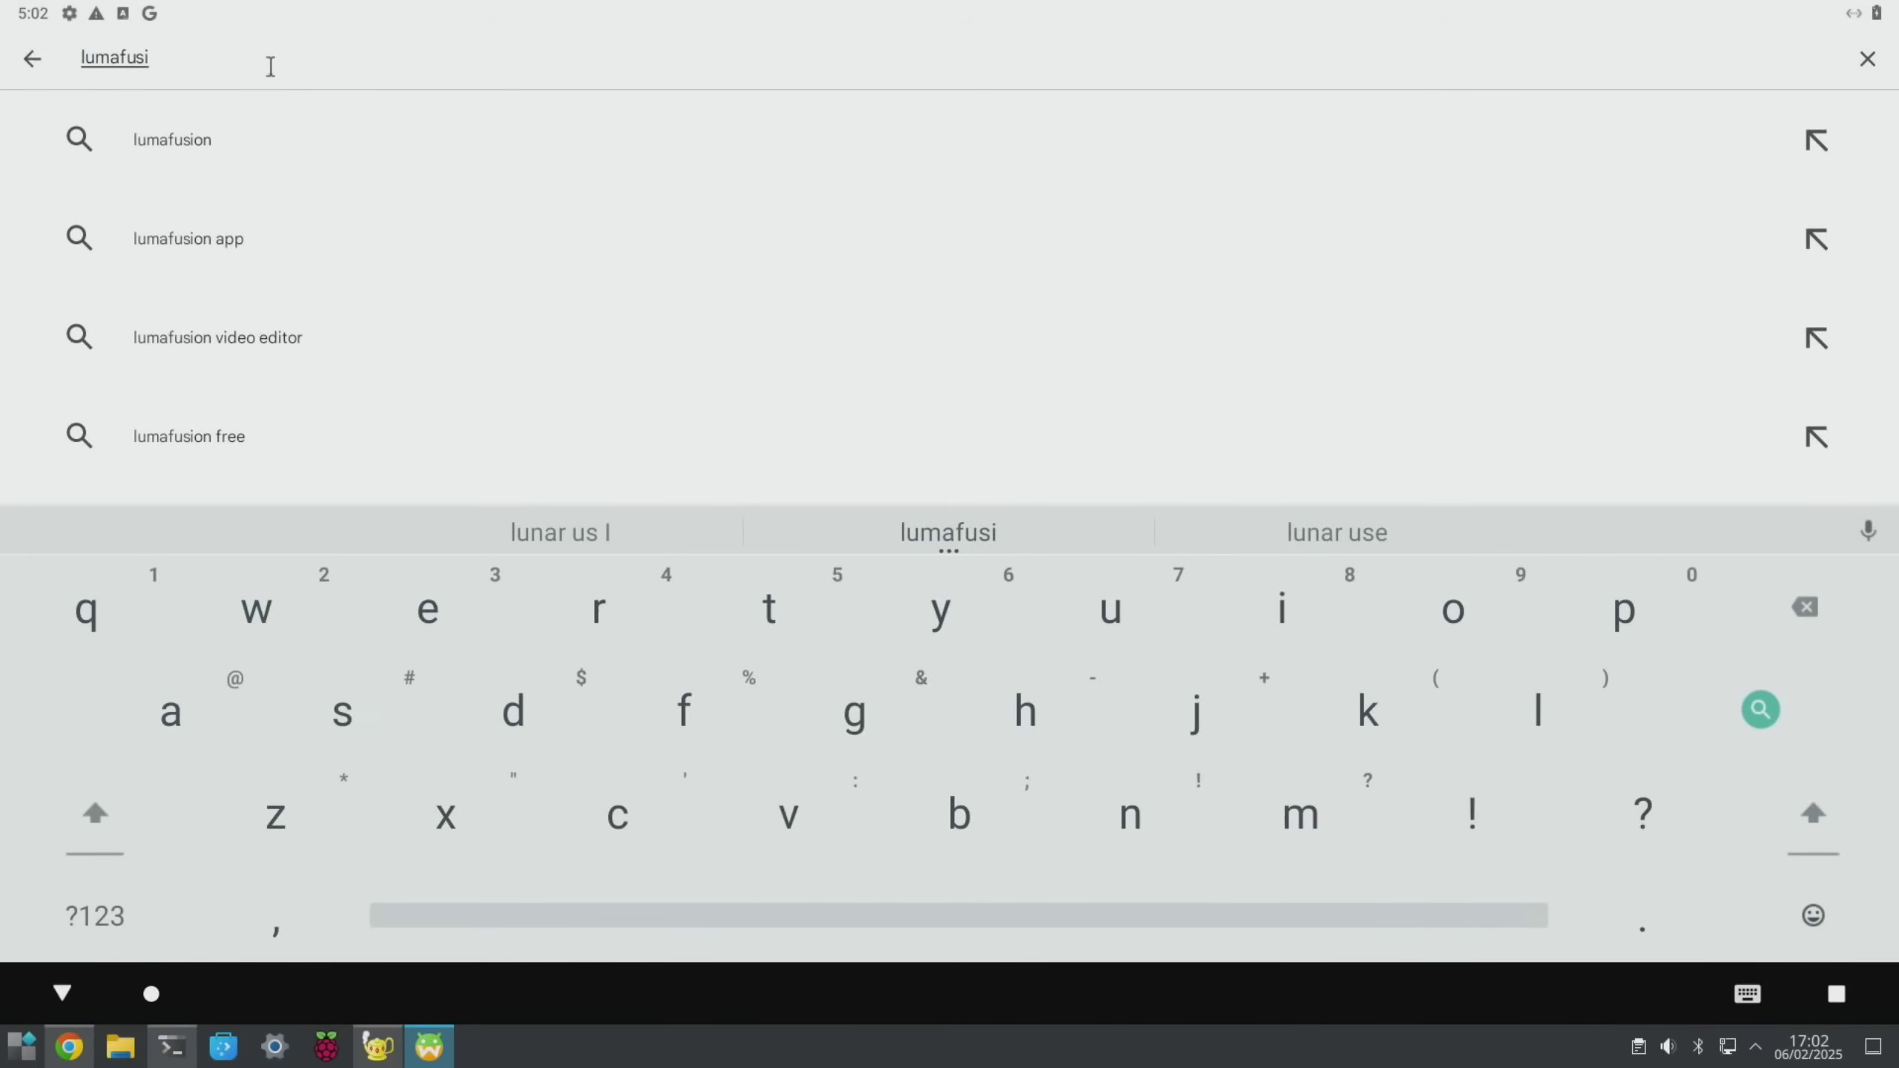
pyautogui.click(203, 141)
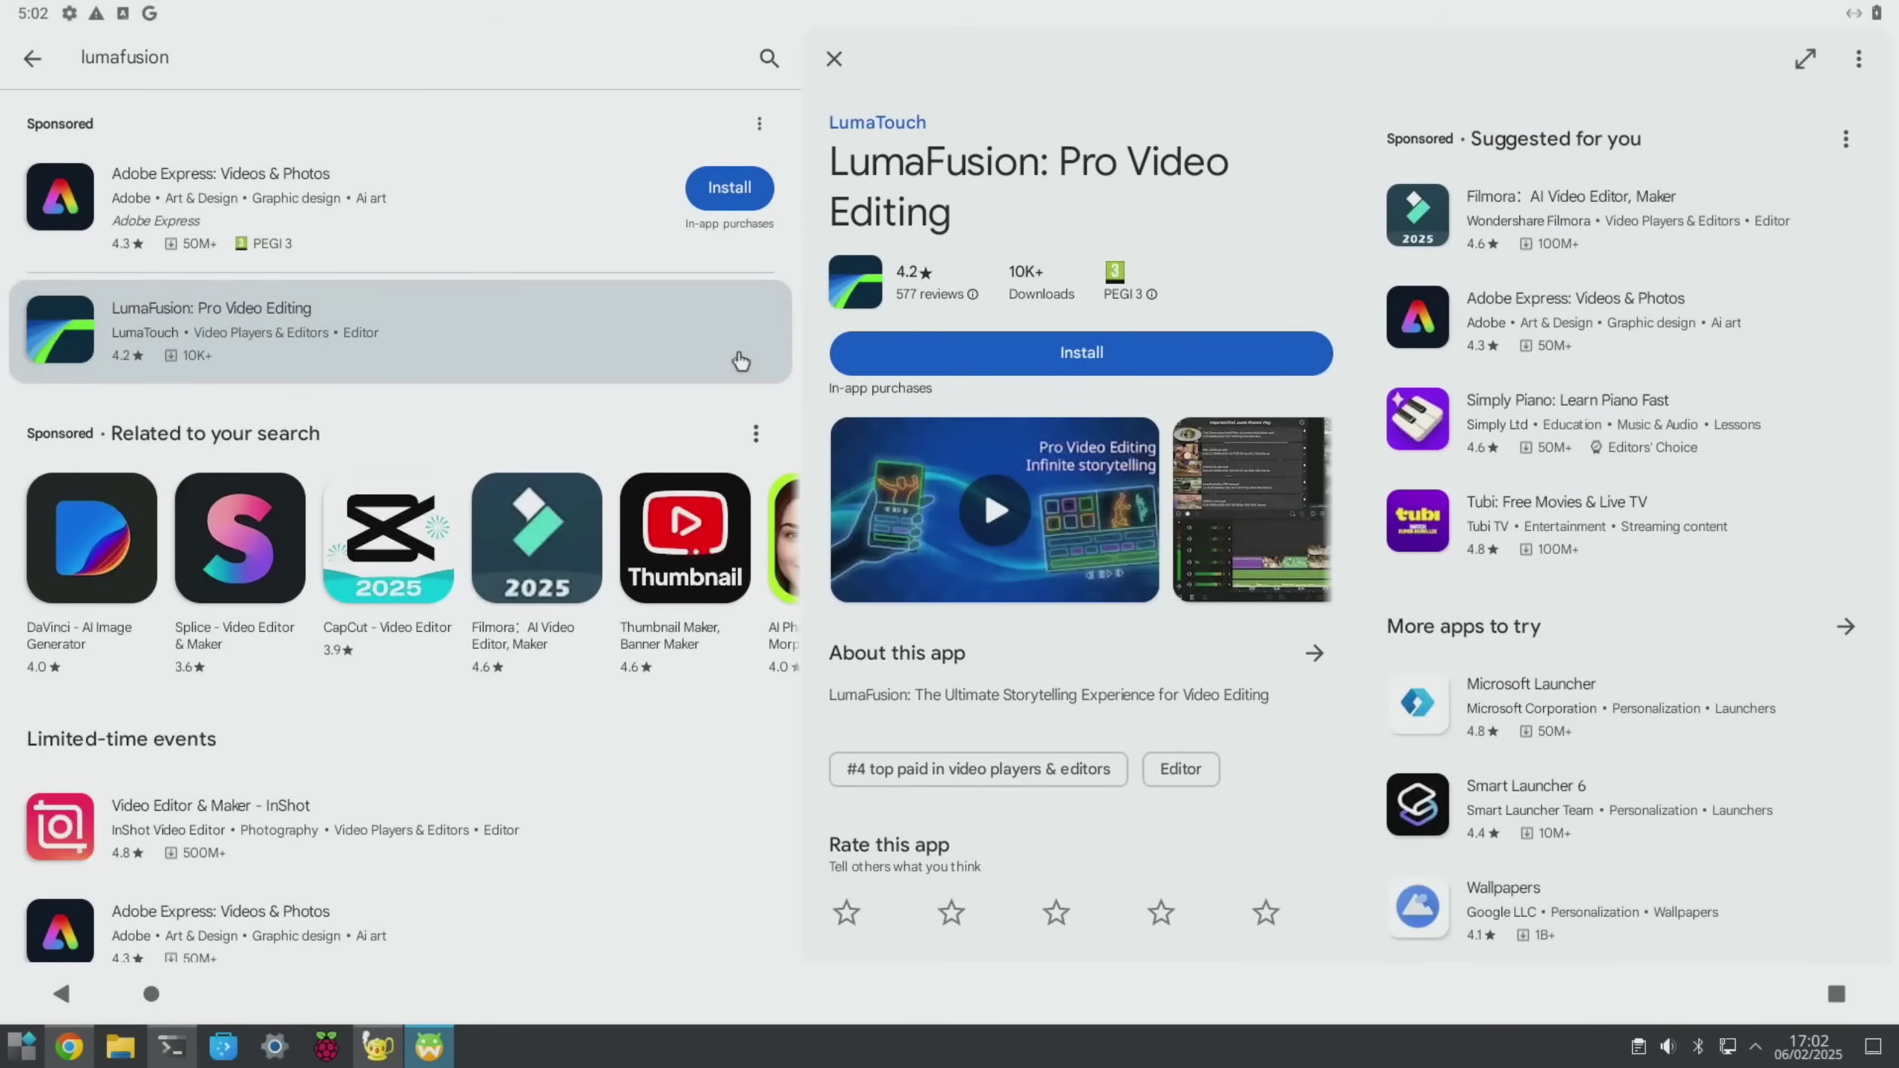
# Show an overview of all open windows
pyautogui.press('super')
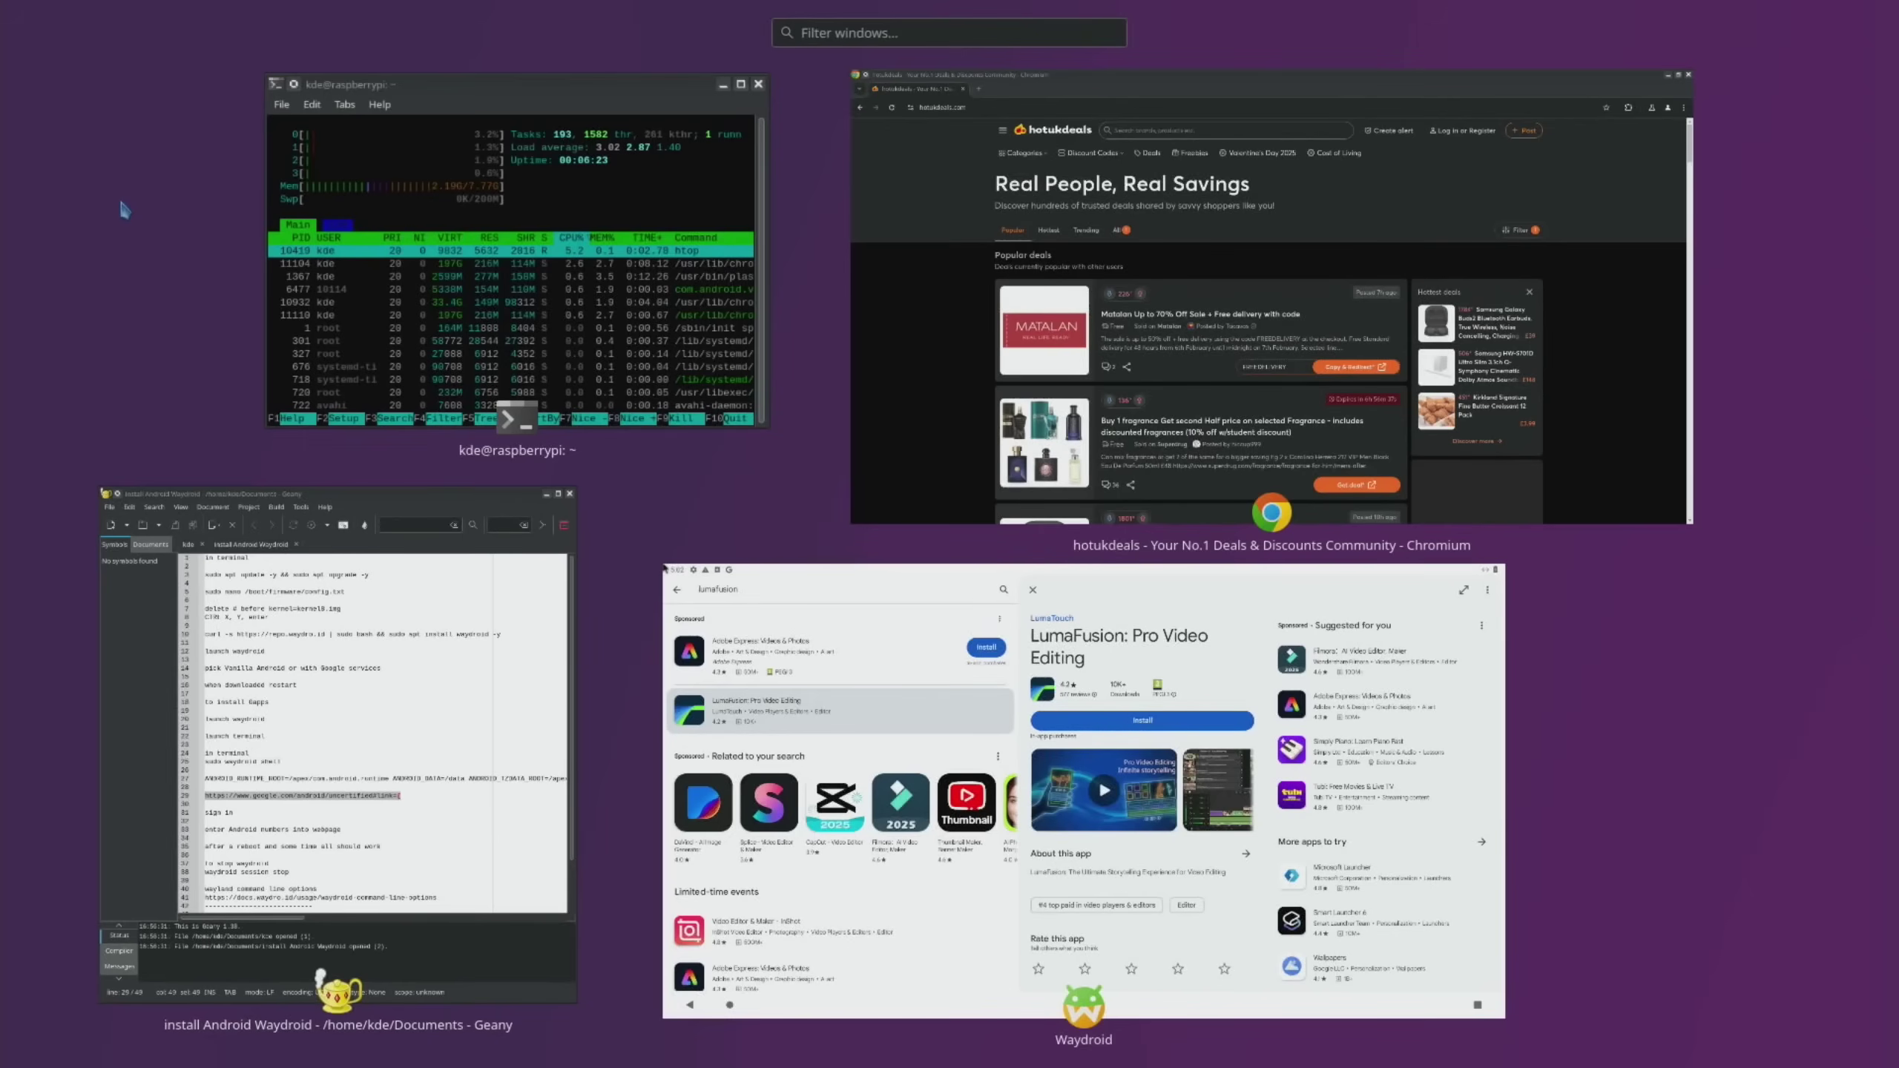